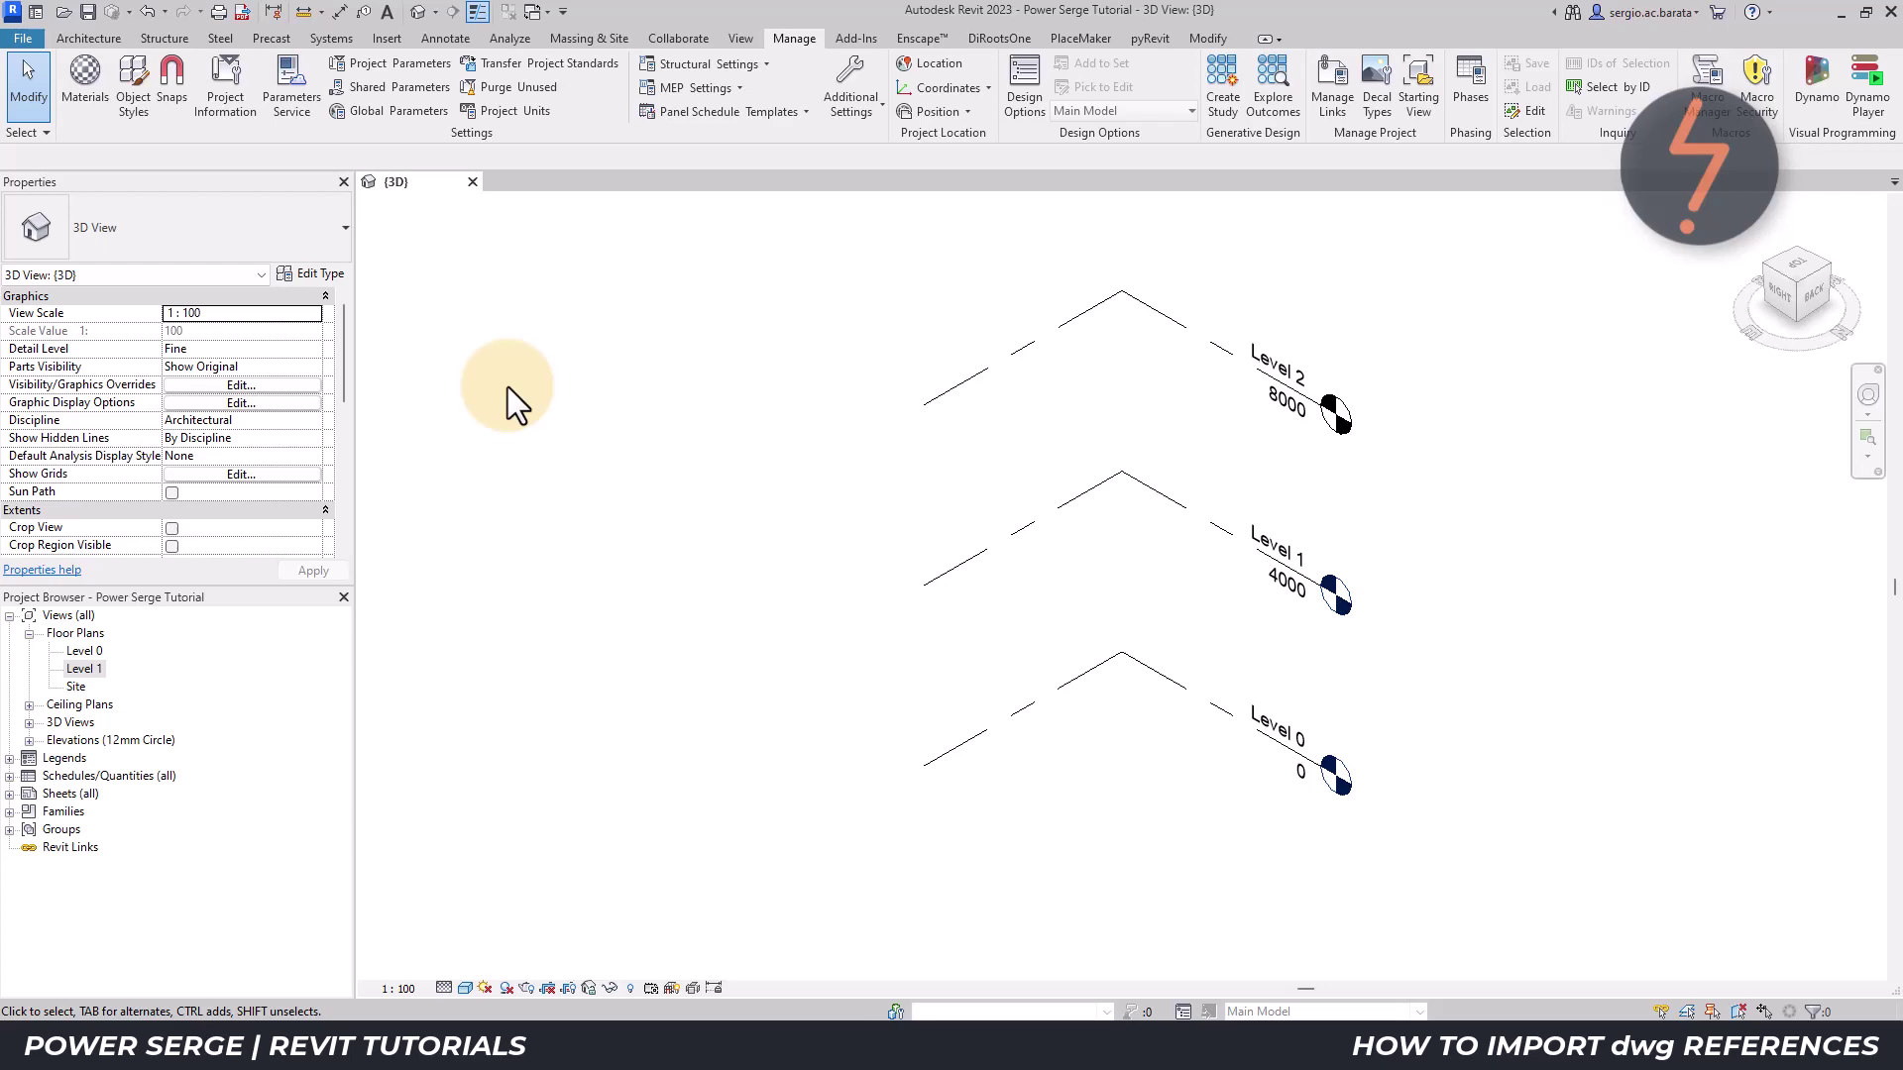
- Use VG to switch on Internal Origin under Site for the 3D view
key("v")
key("g")
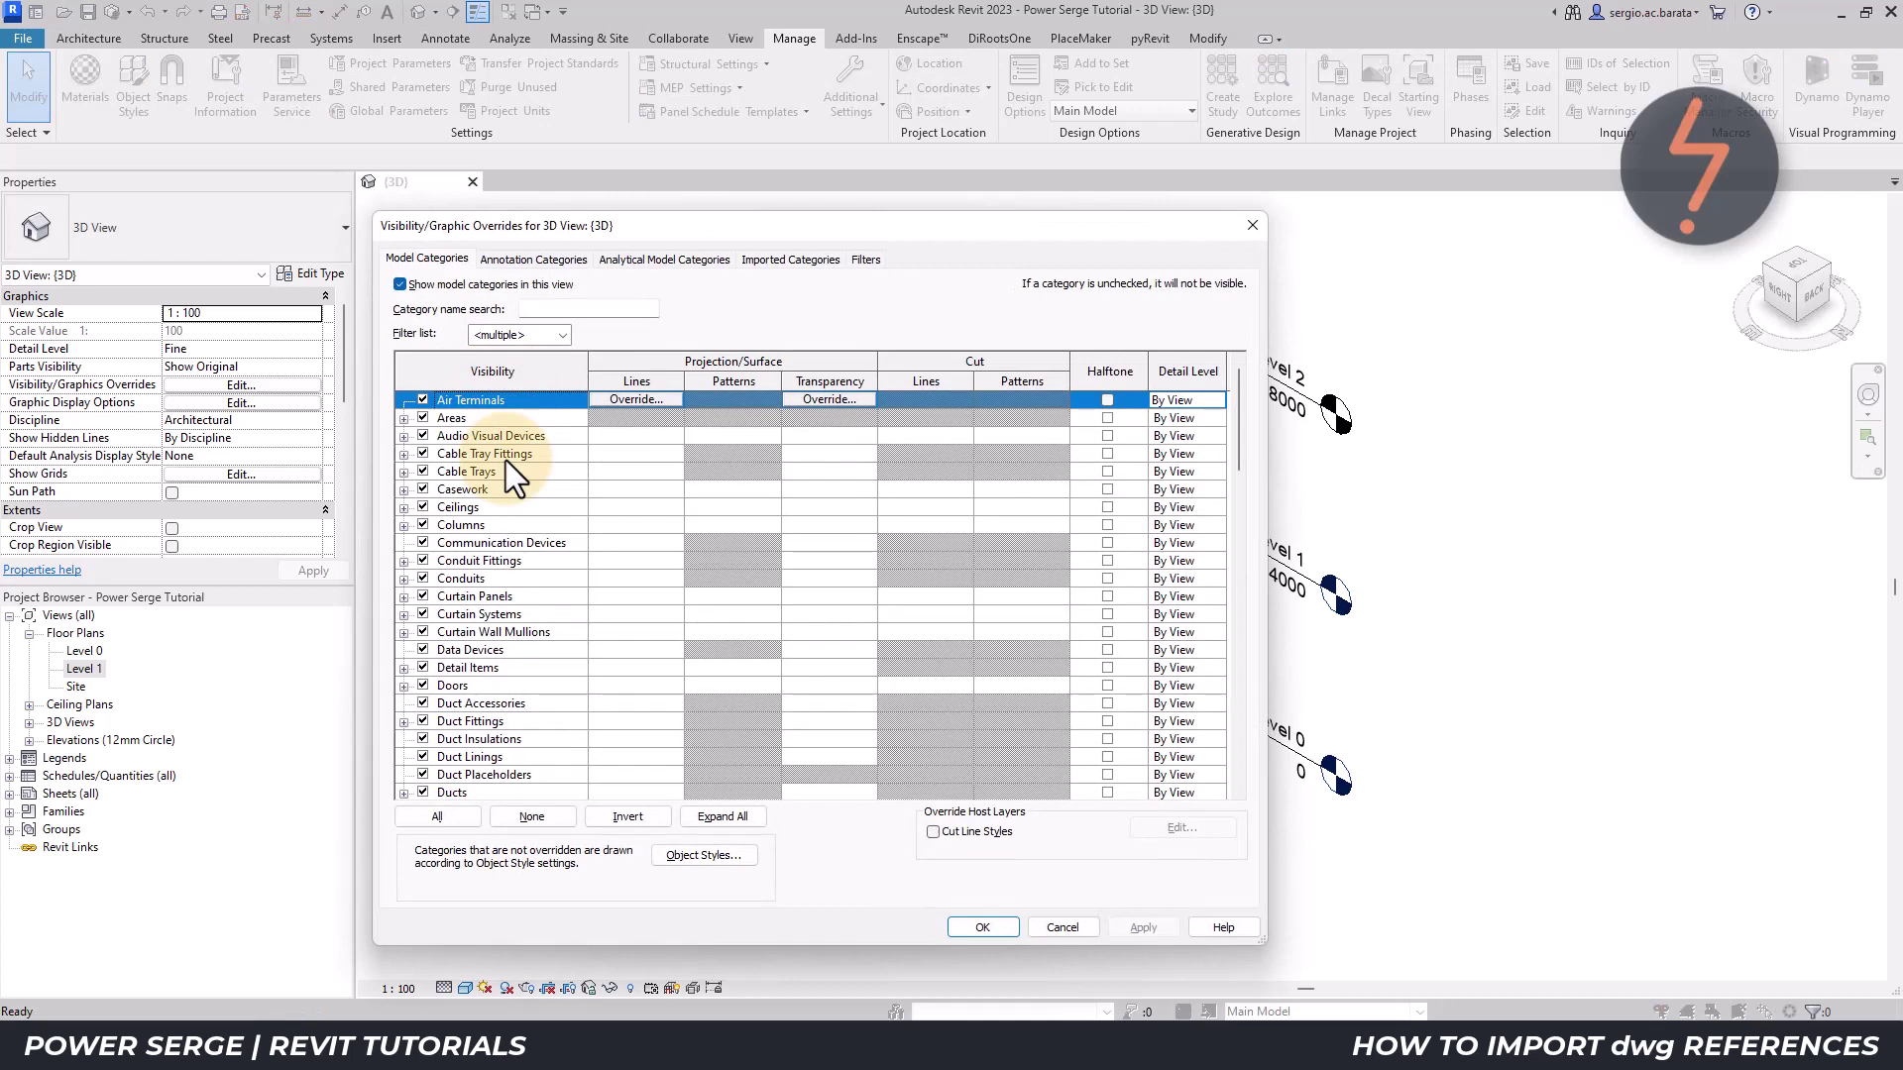
left_click(506, 460)
key("s")
key("i")
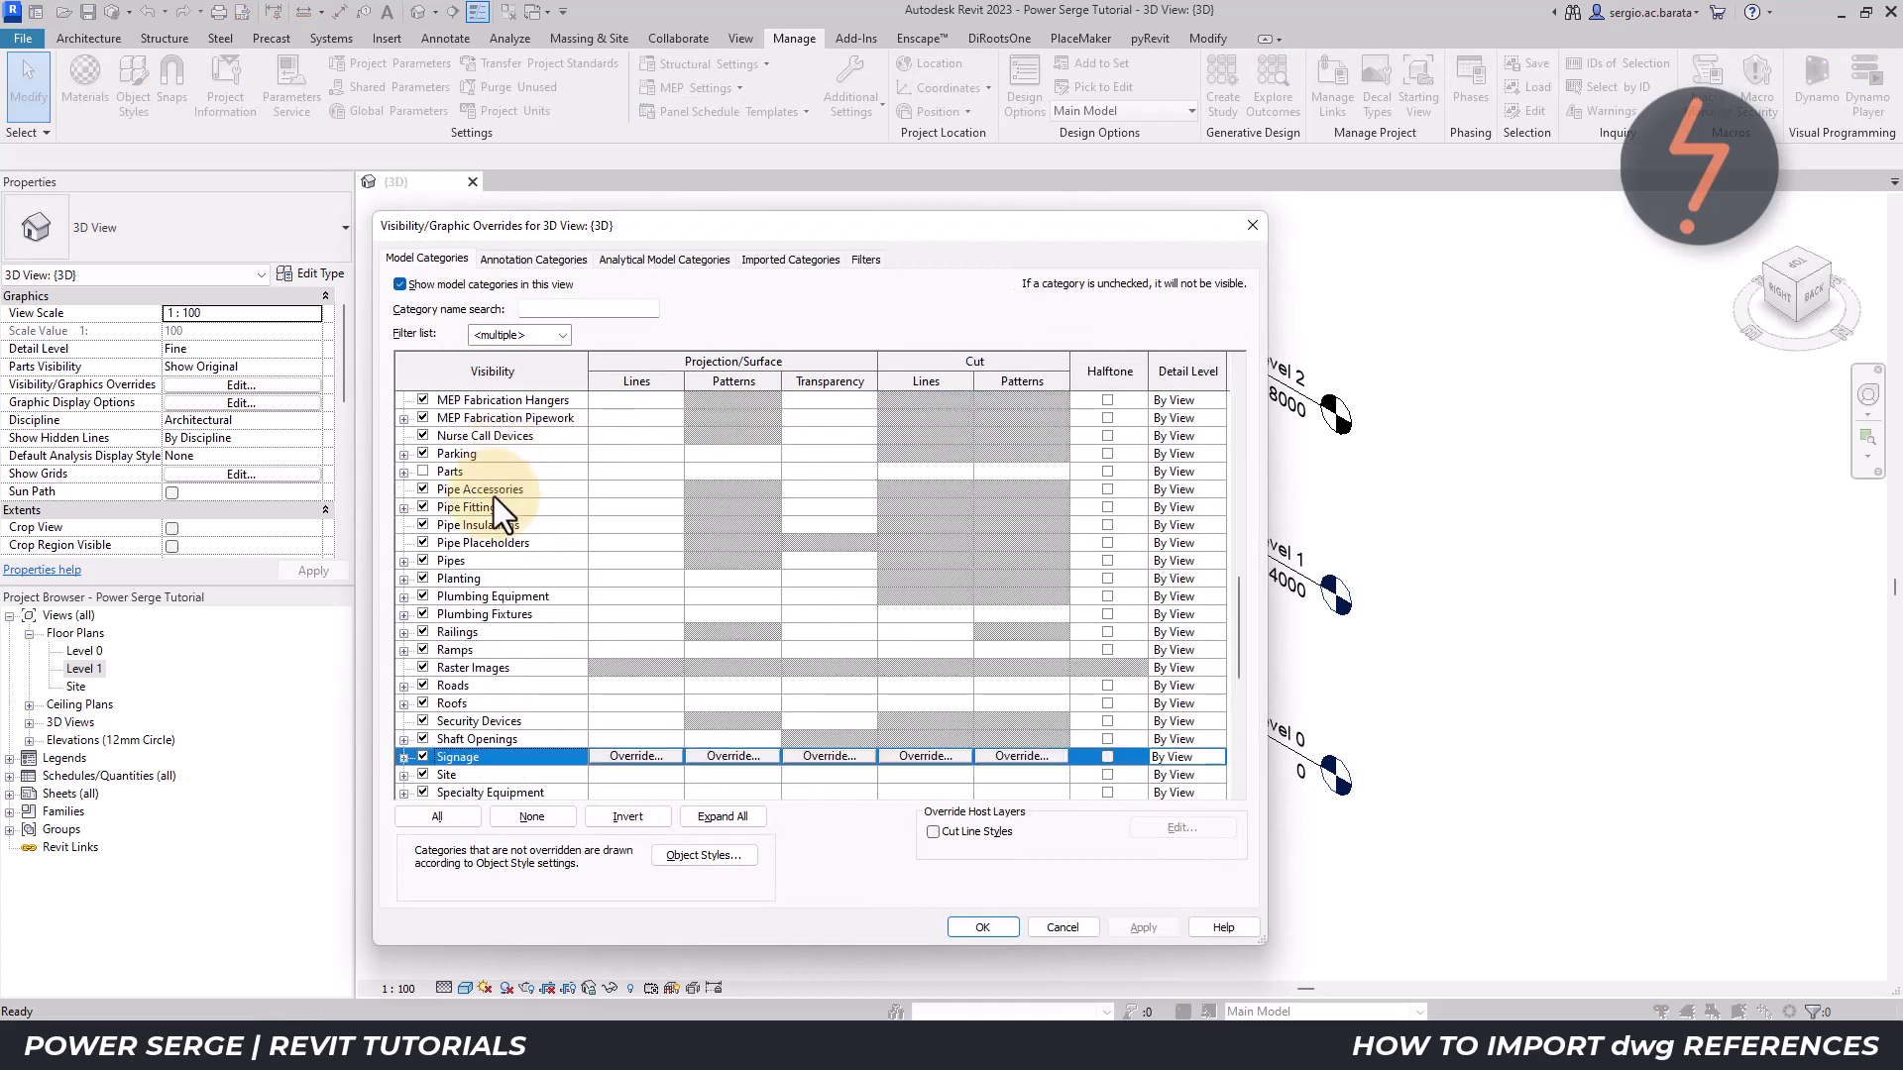
left_click(403, 775)
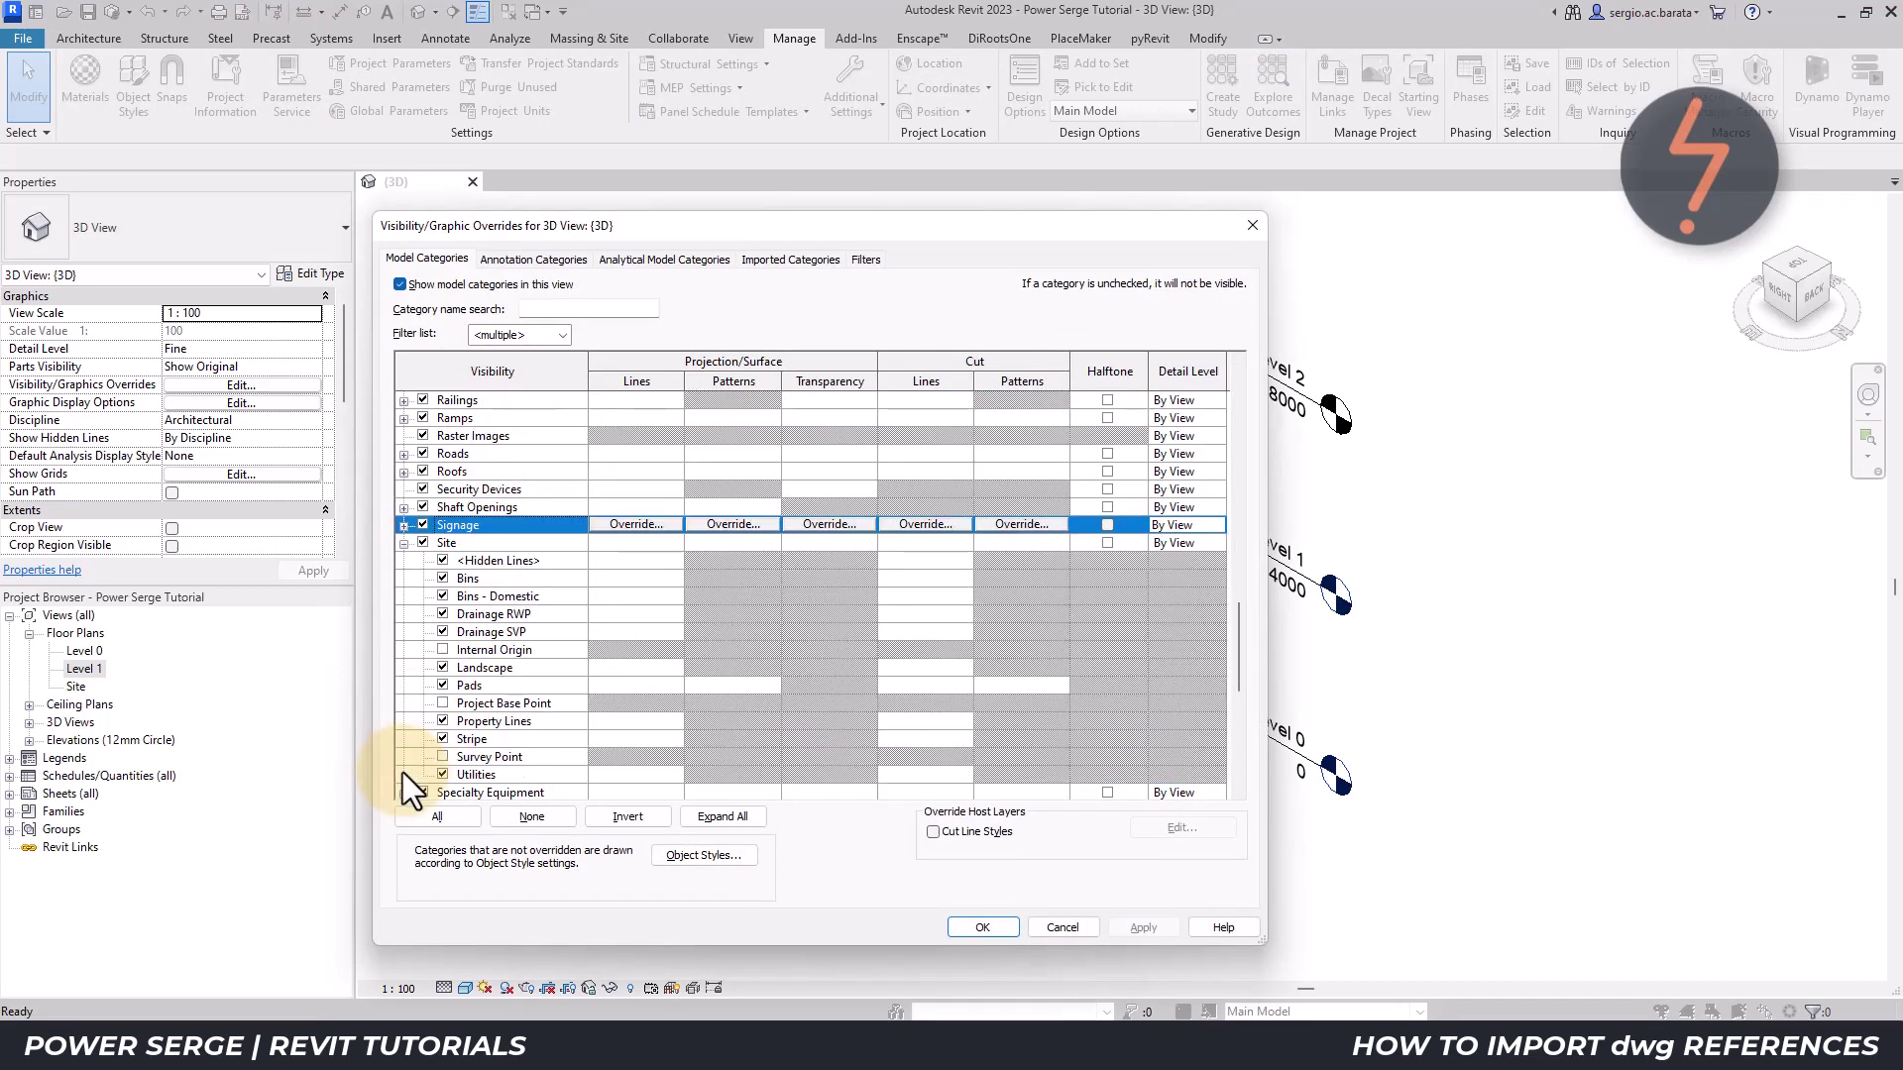
left_click(439, 651)
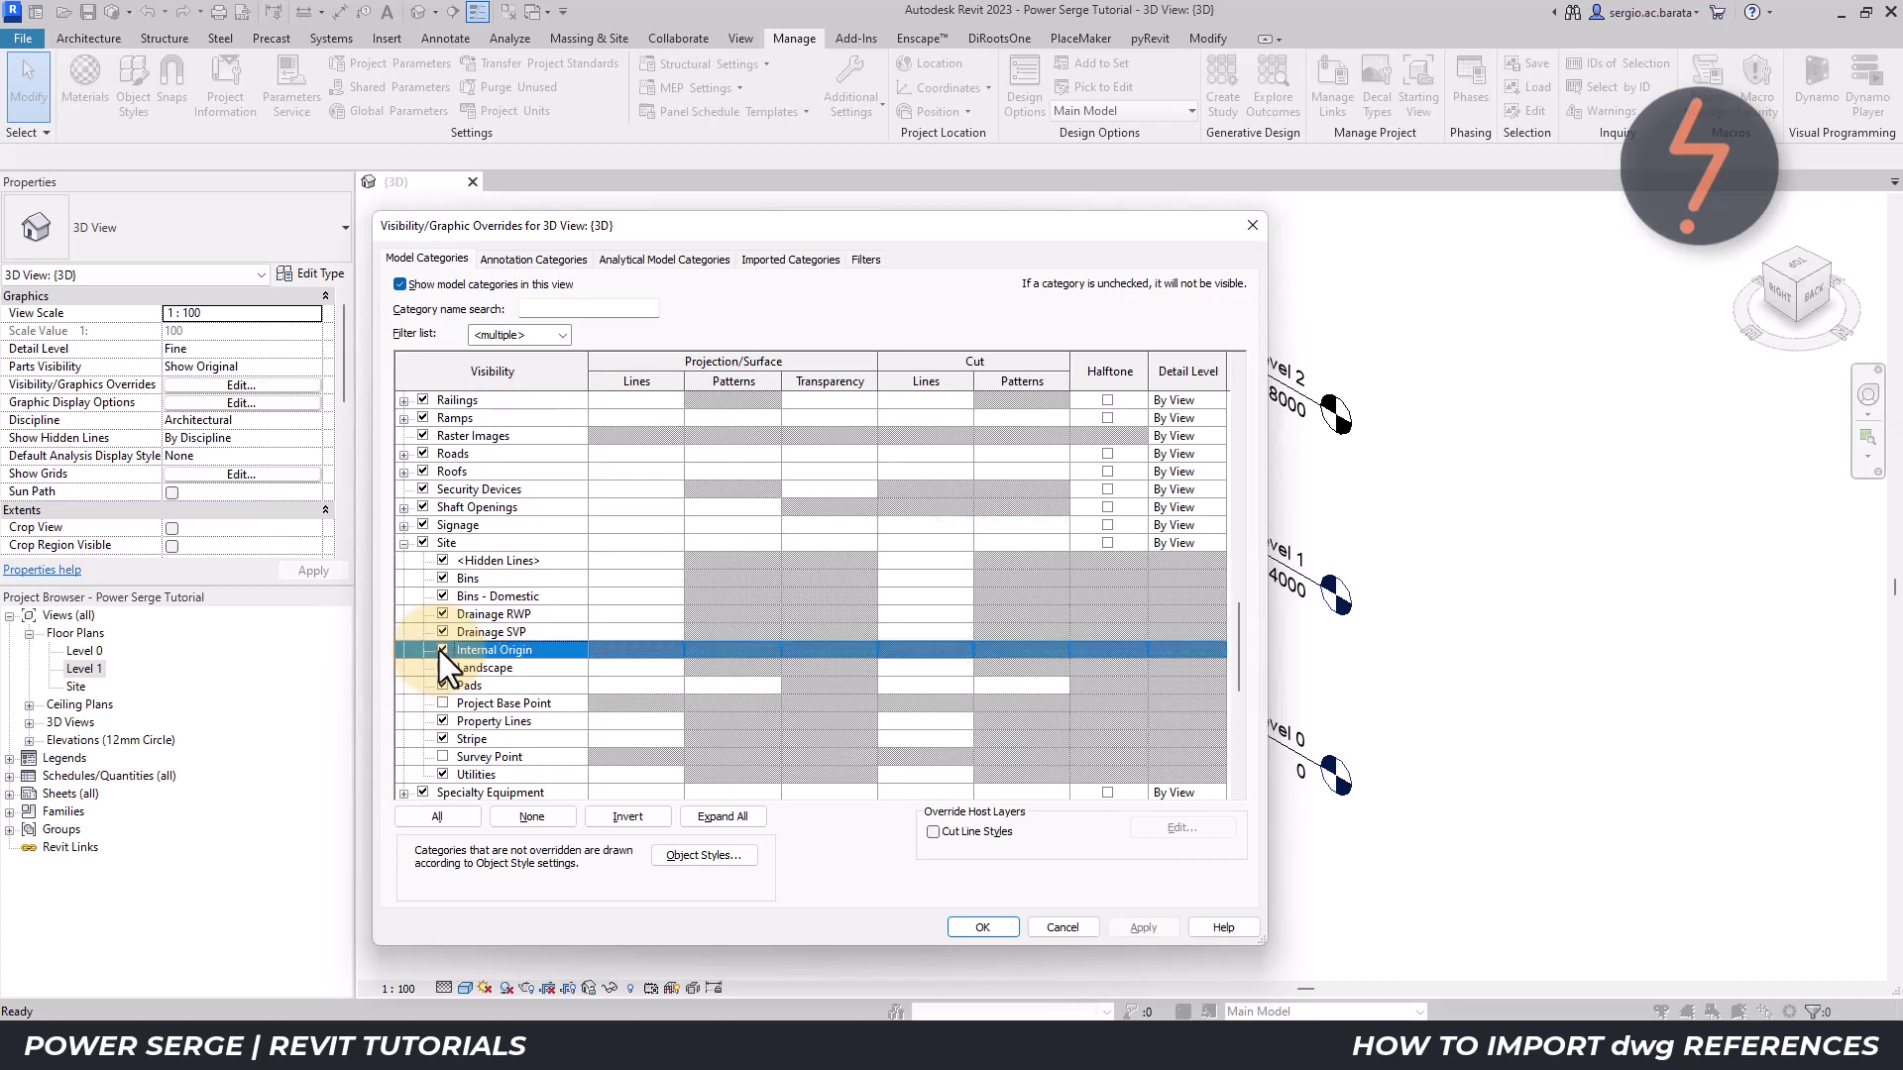
left_click(983, 926)
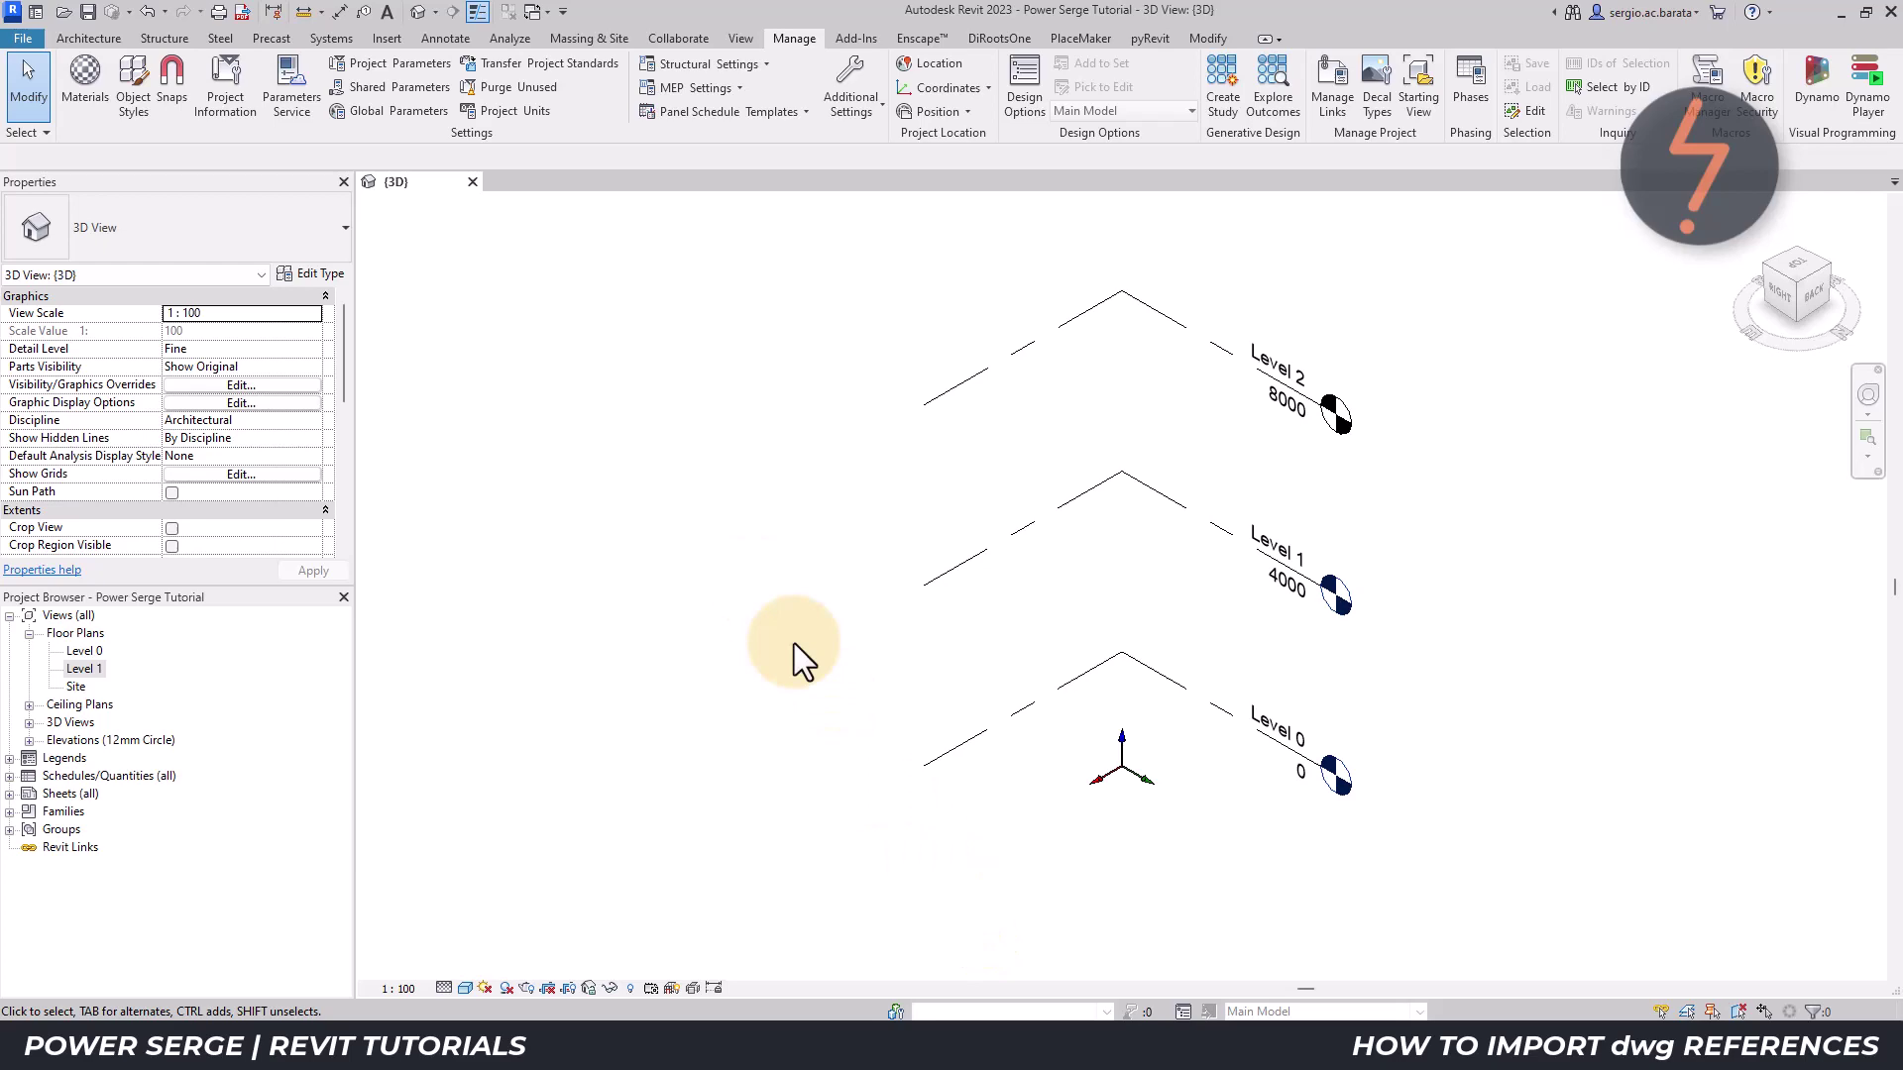
- Link Floor Plan - 00.dwg into the project, placed at Level 0
left_click(389, 38)
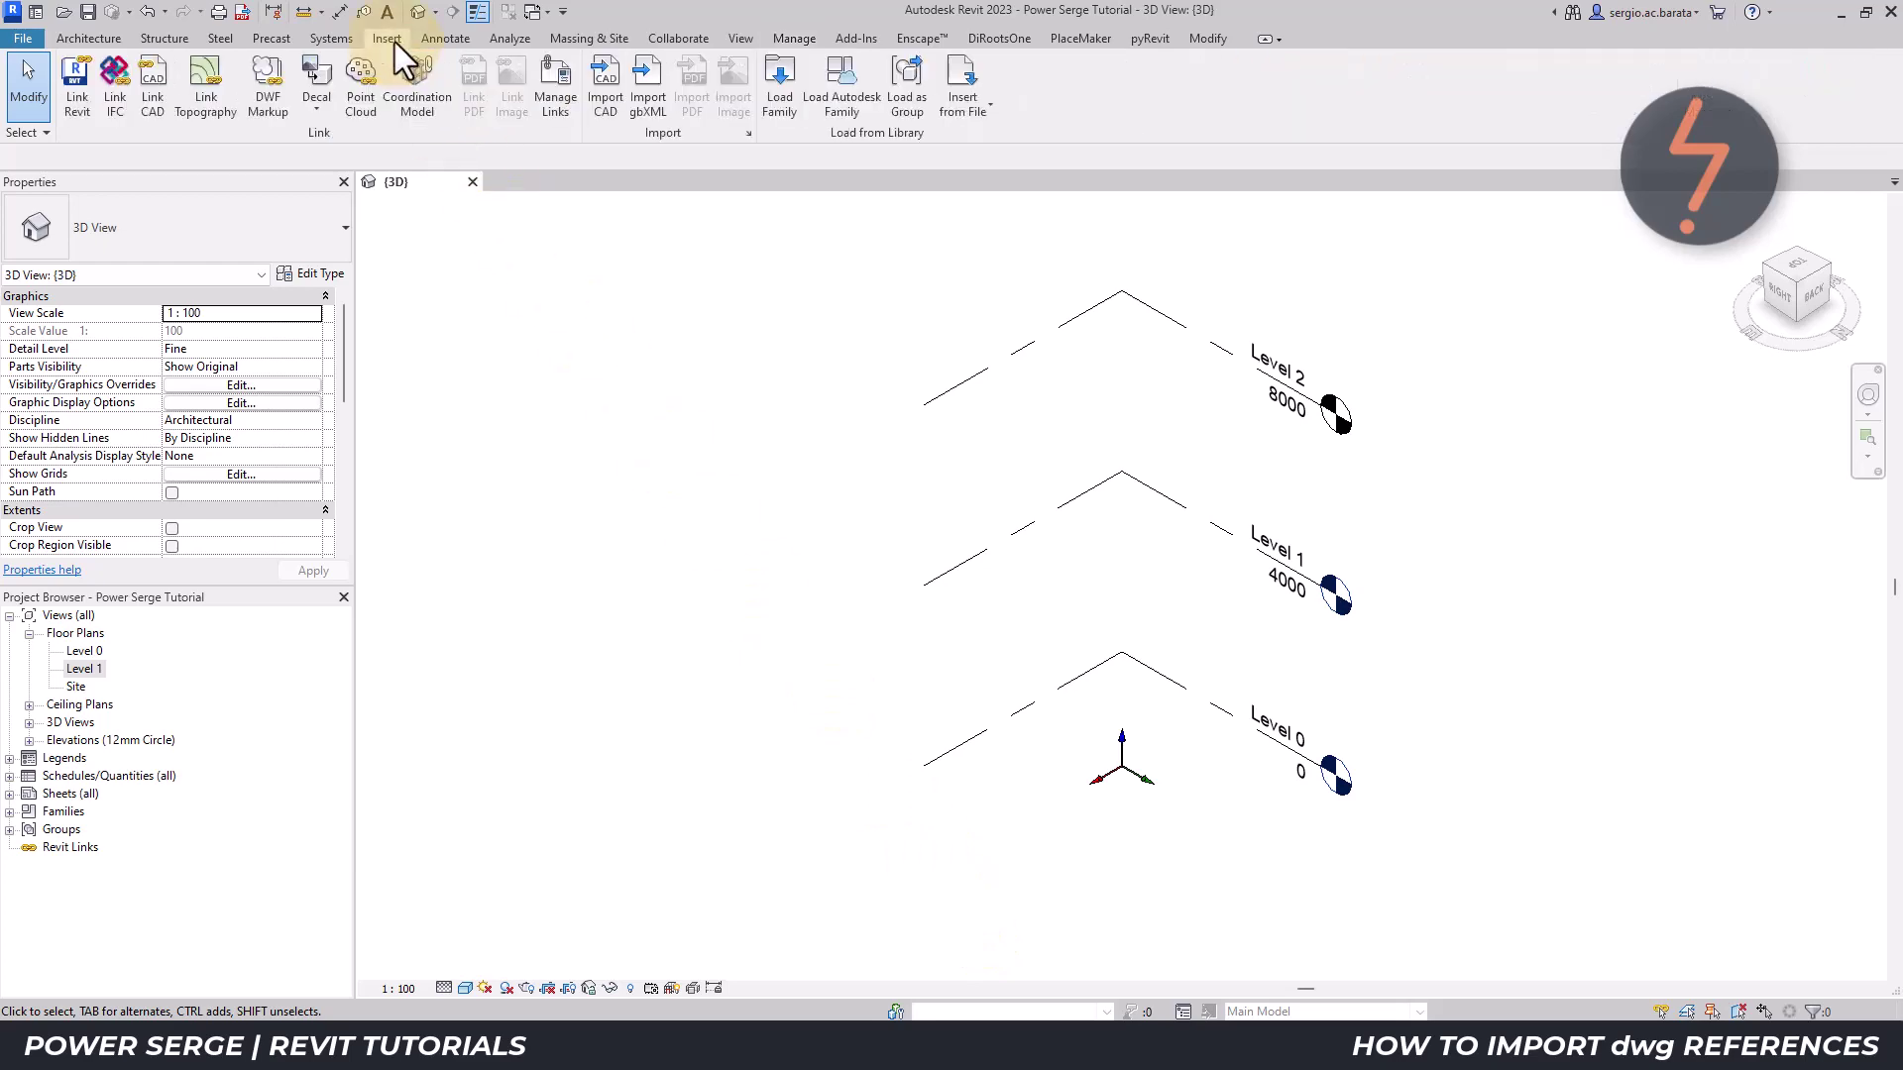
left_click(153, 93)
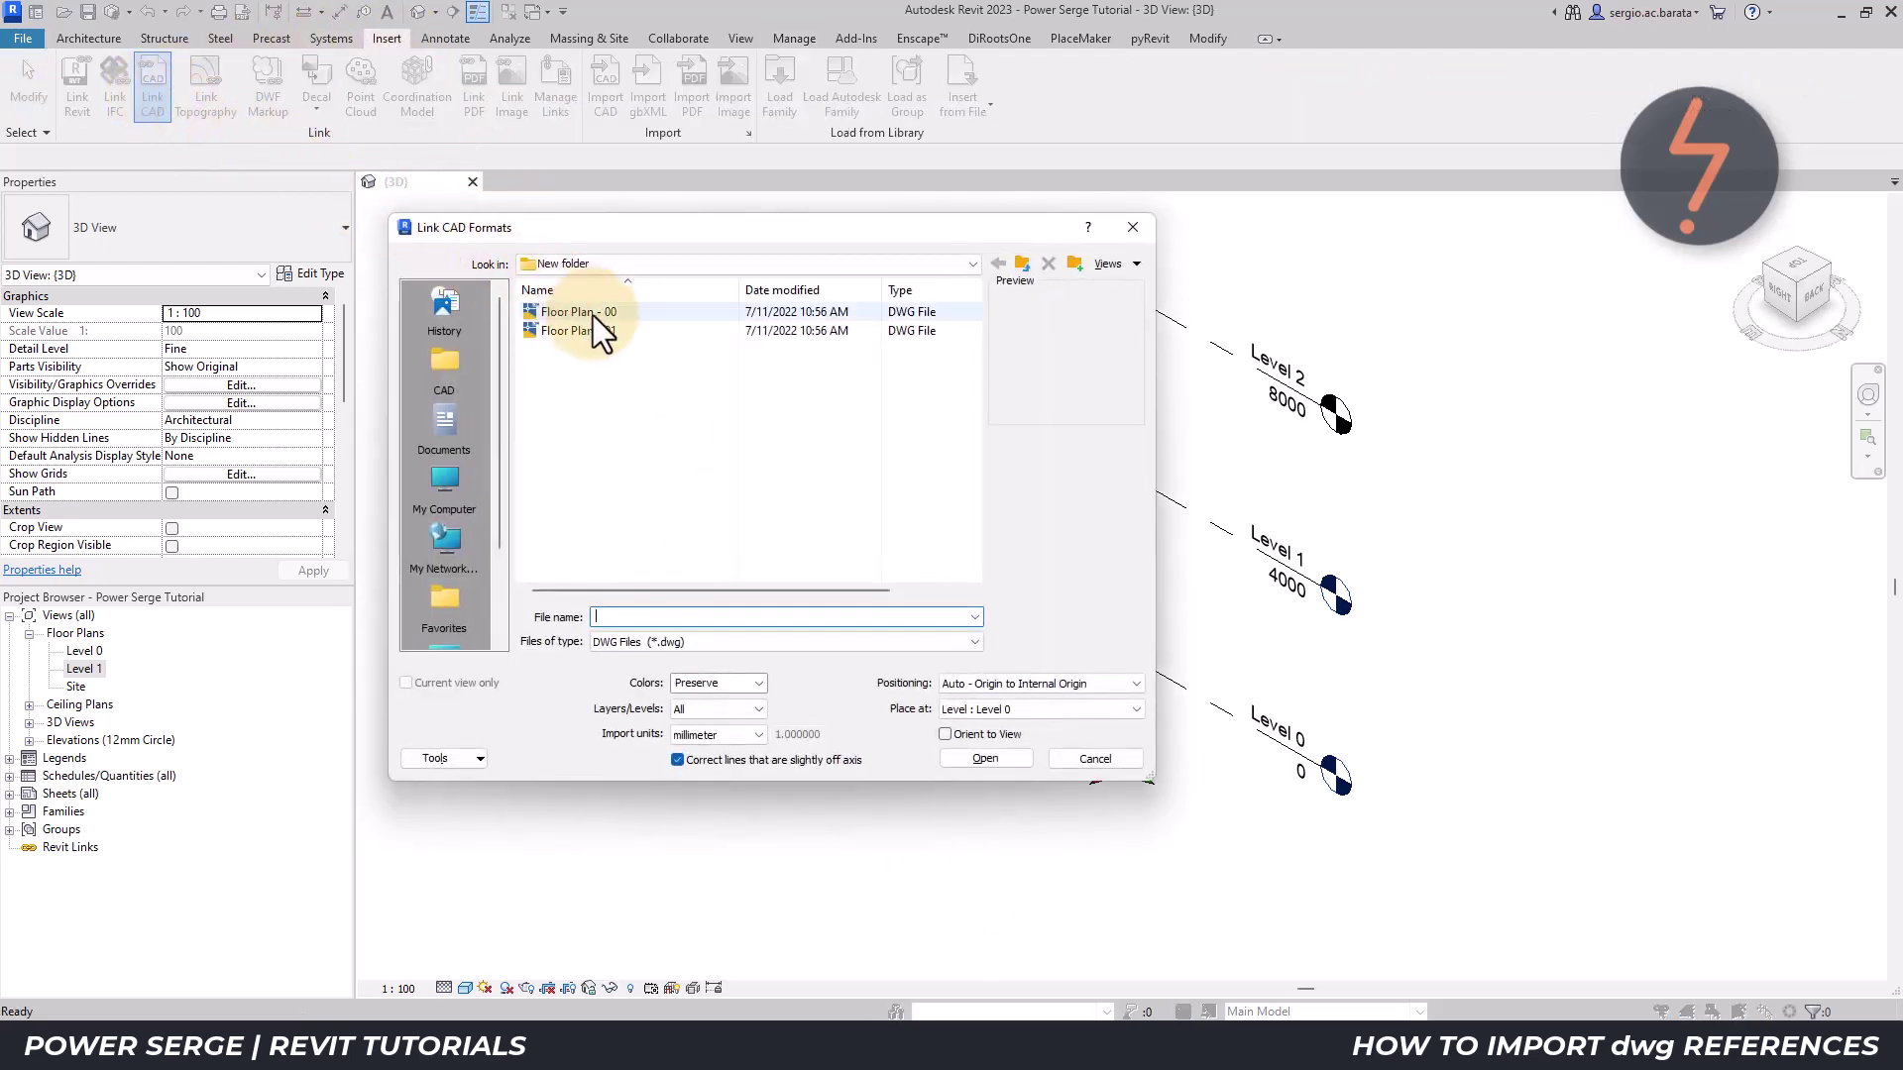
left_click(592, 315)
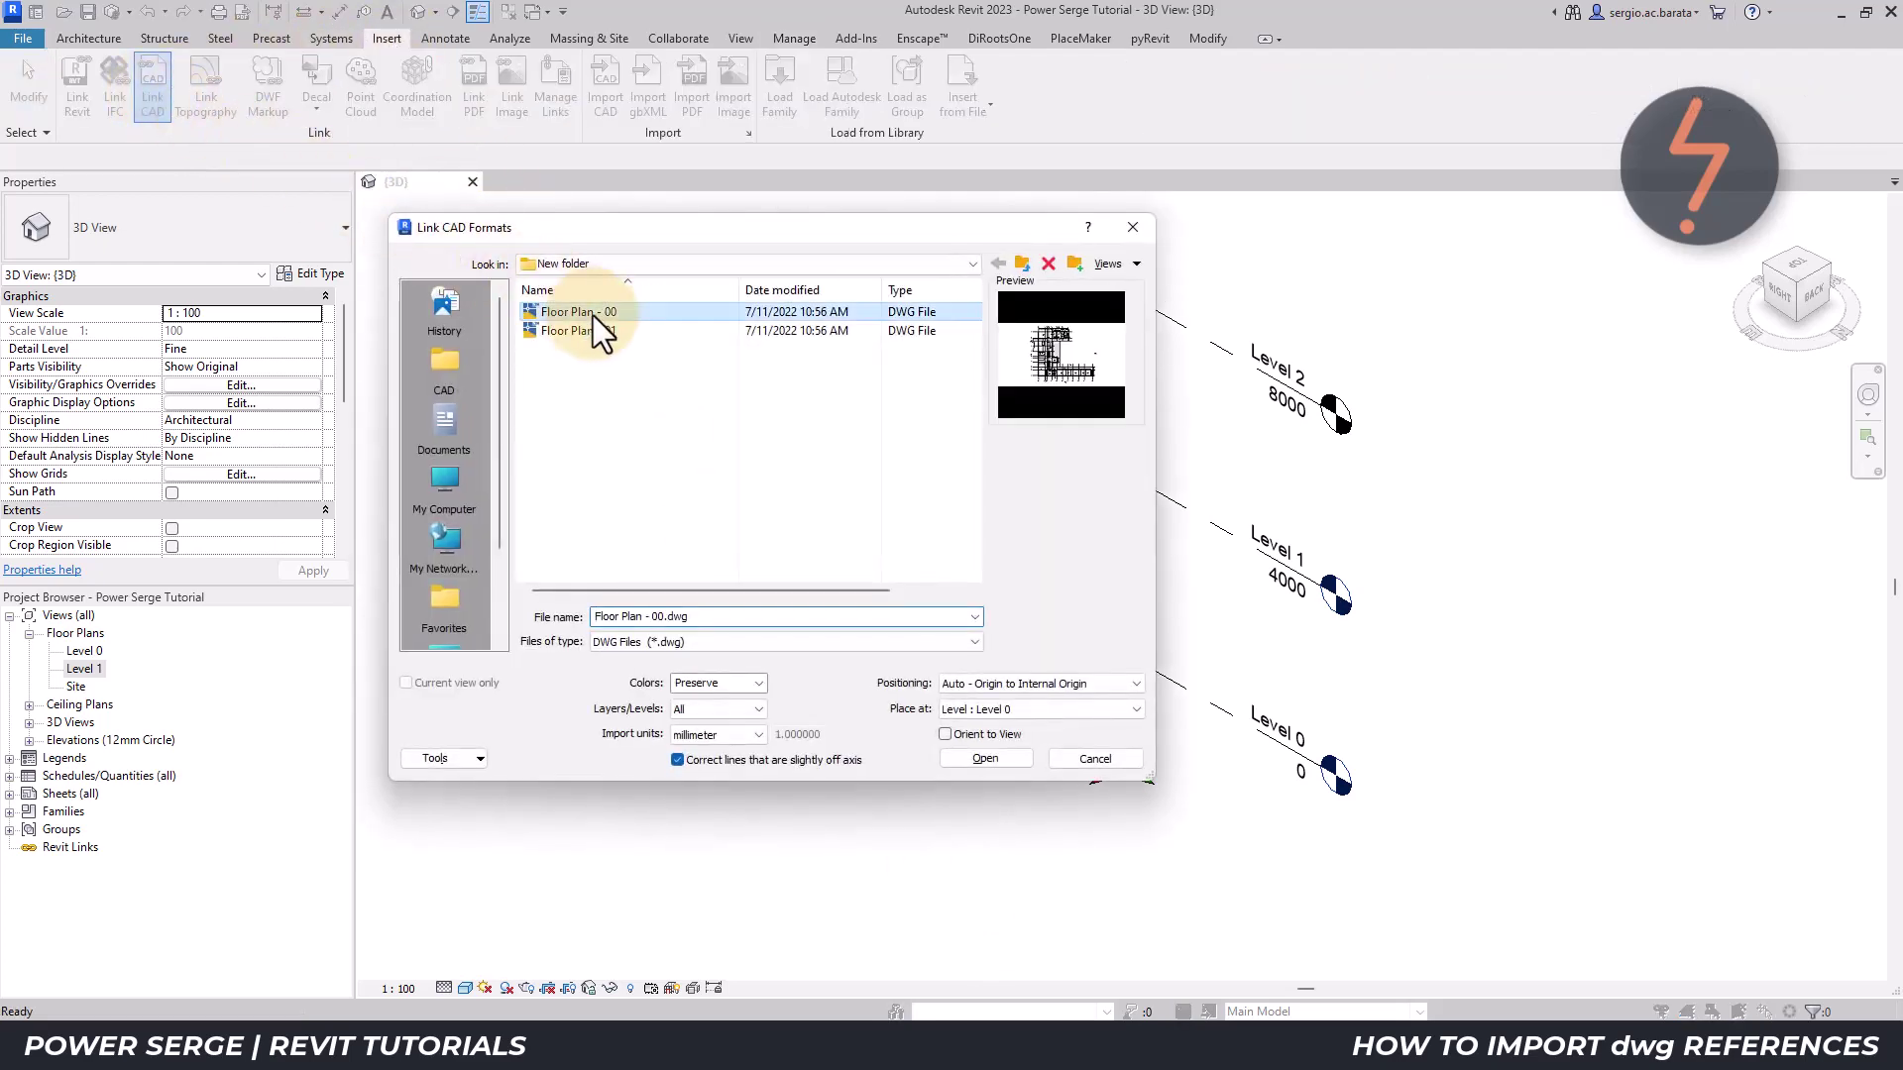
left_click(997, 759)
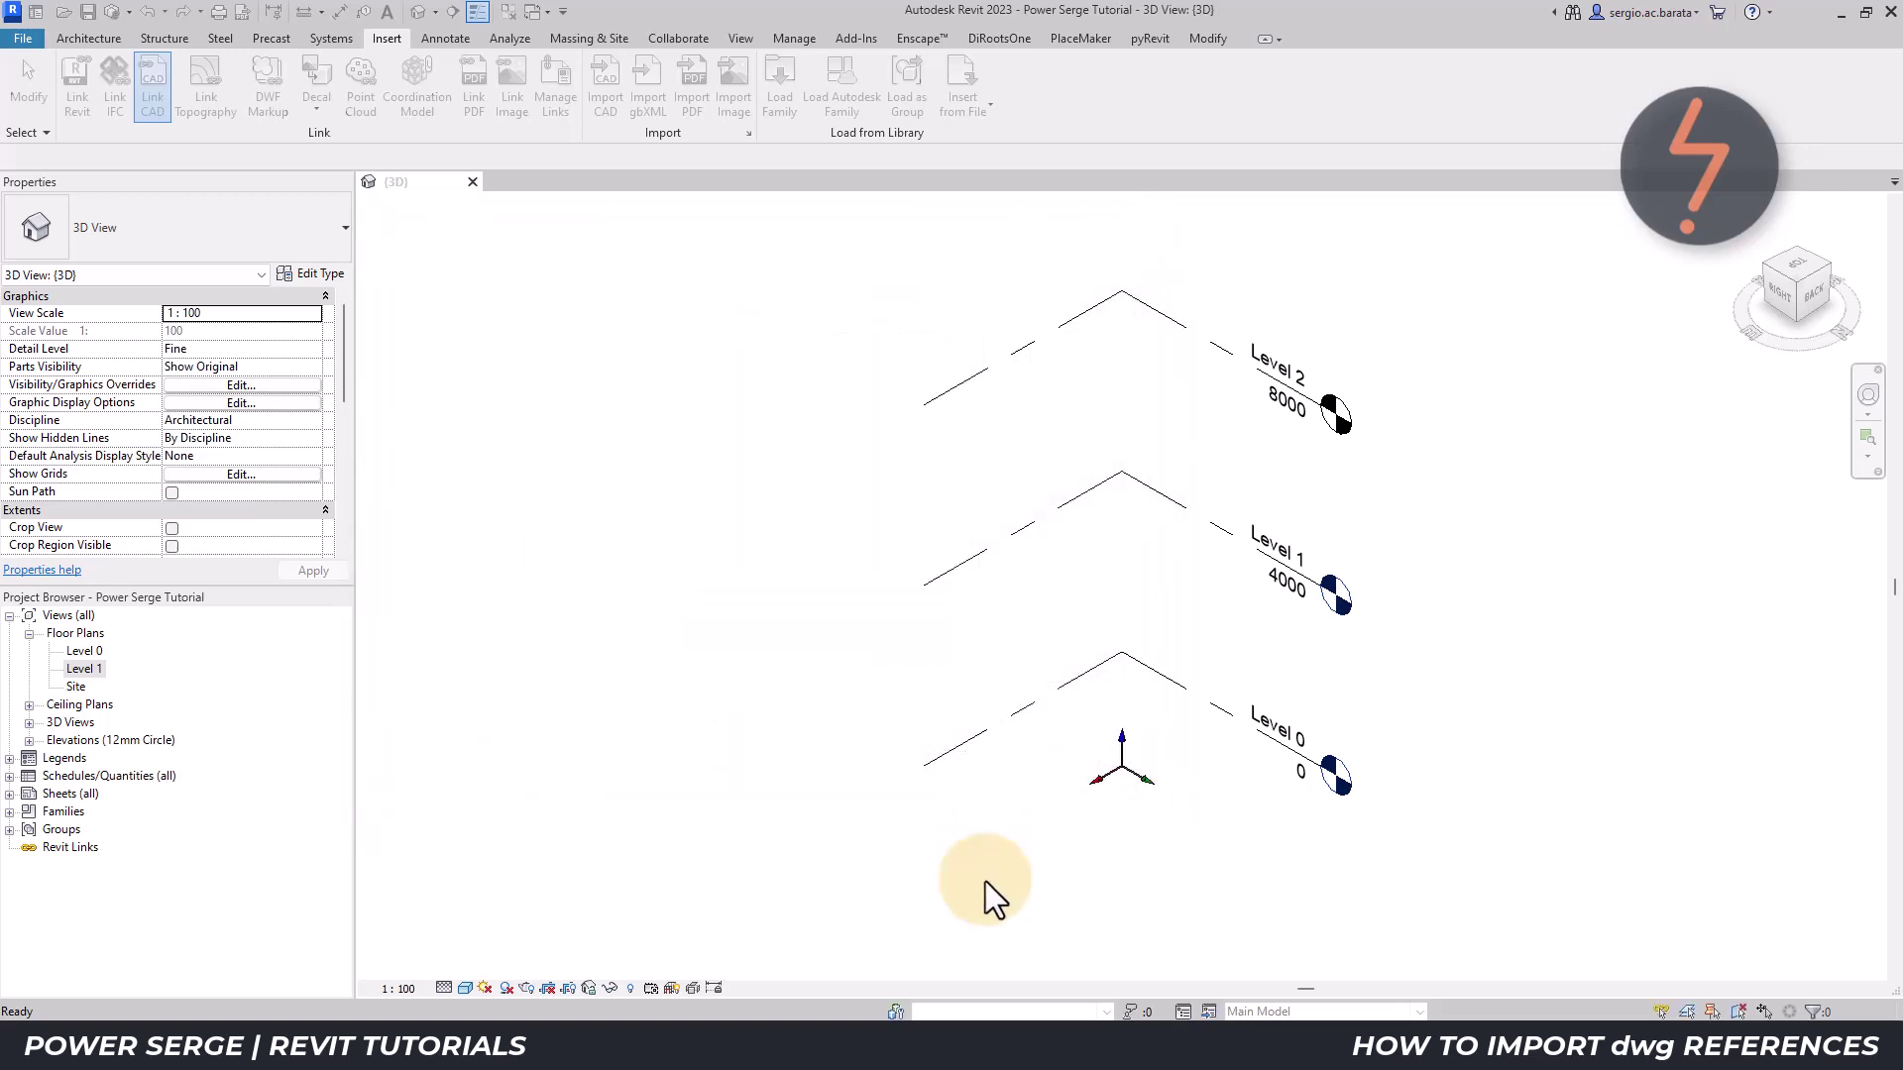
- Zoom to fit the linked plan, then zoom into the region around the level markers
left_click(985, 882)
right_click(985, 882)
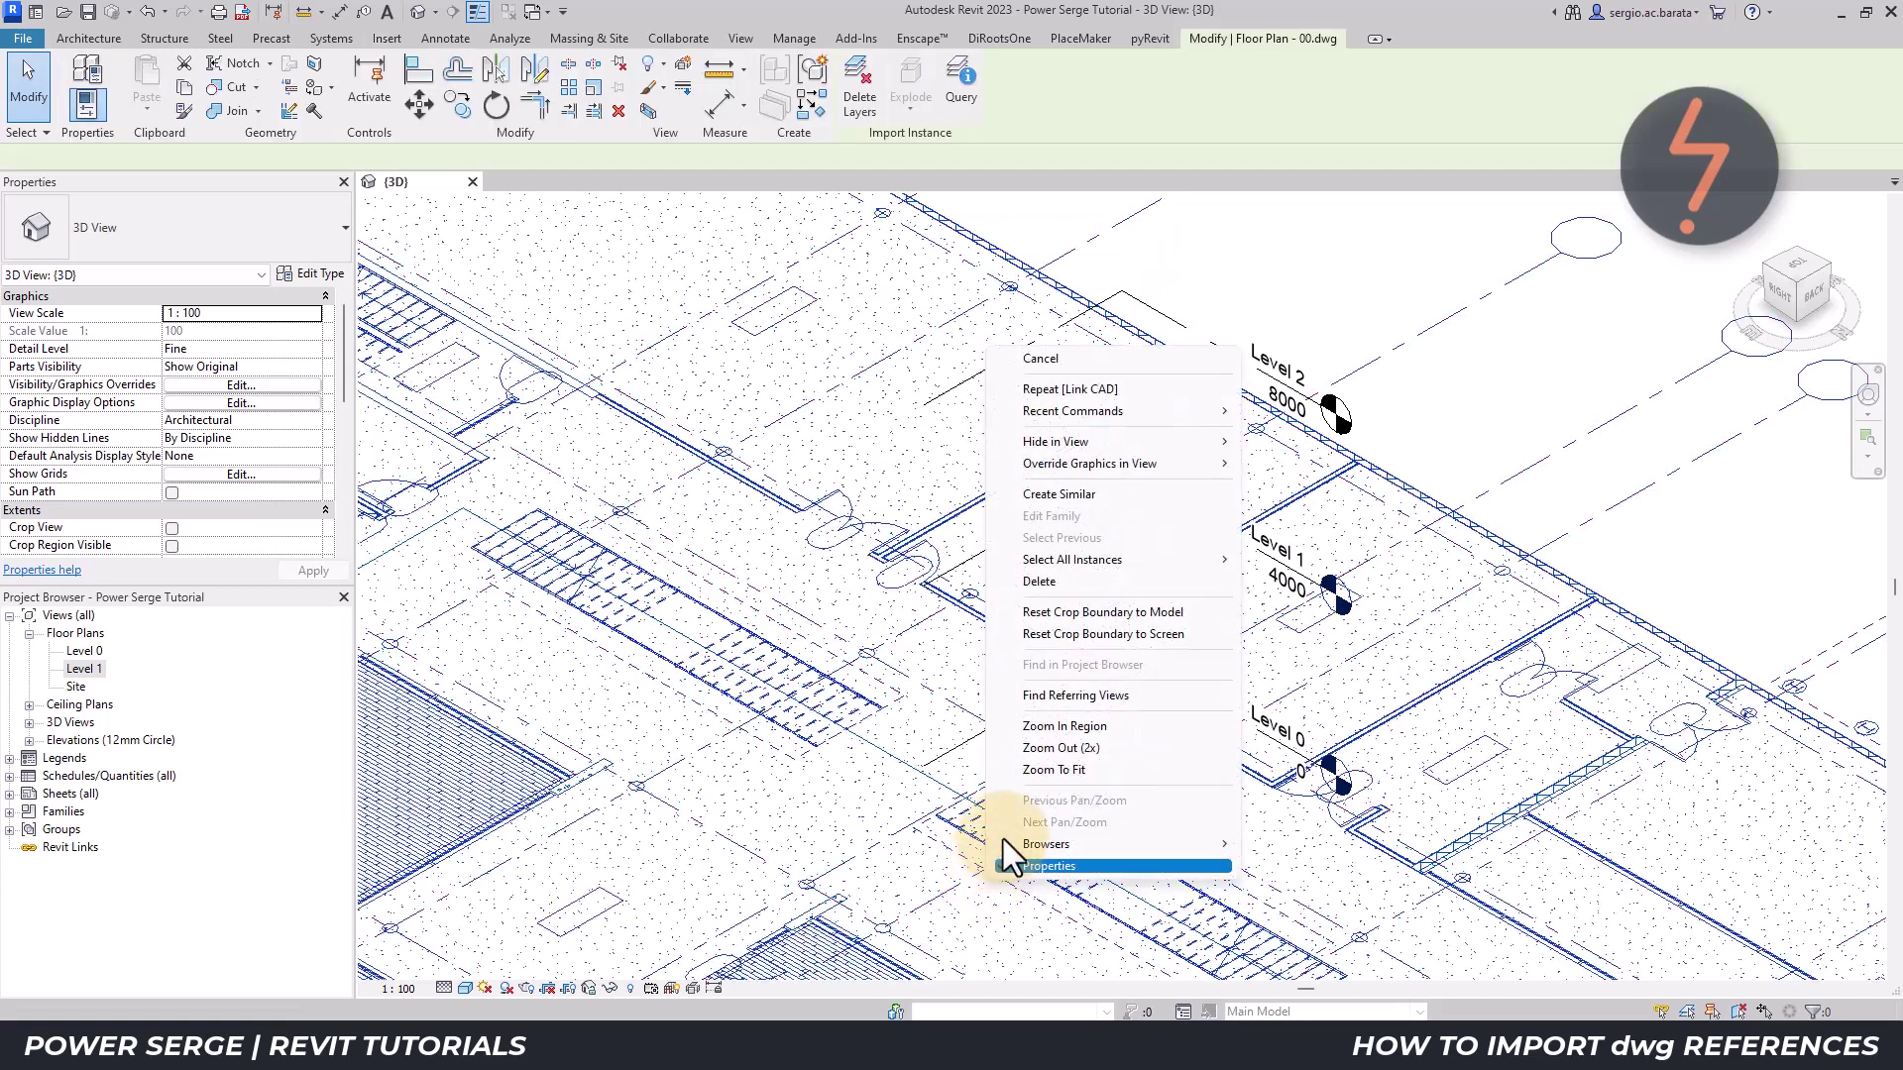
left_click(1031, 772)
left_click(1313, 863)
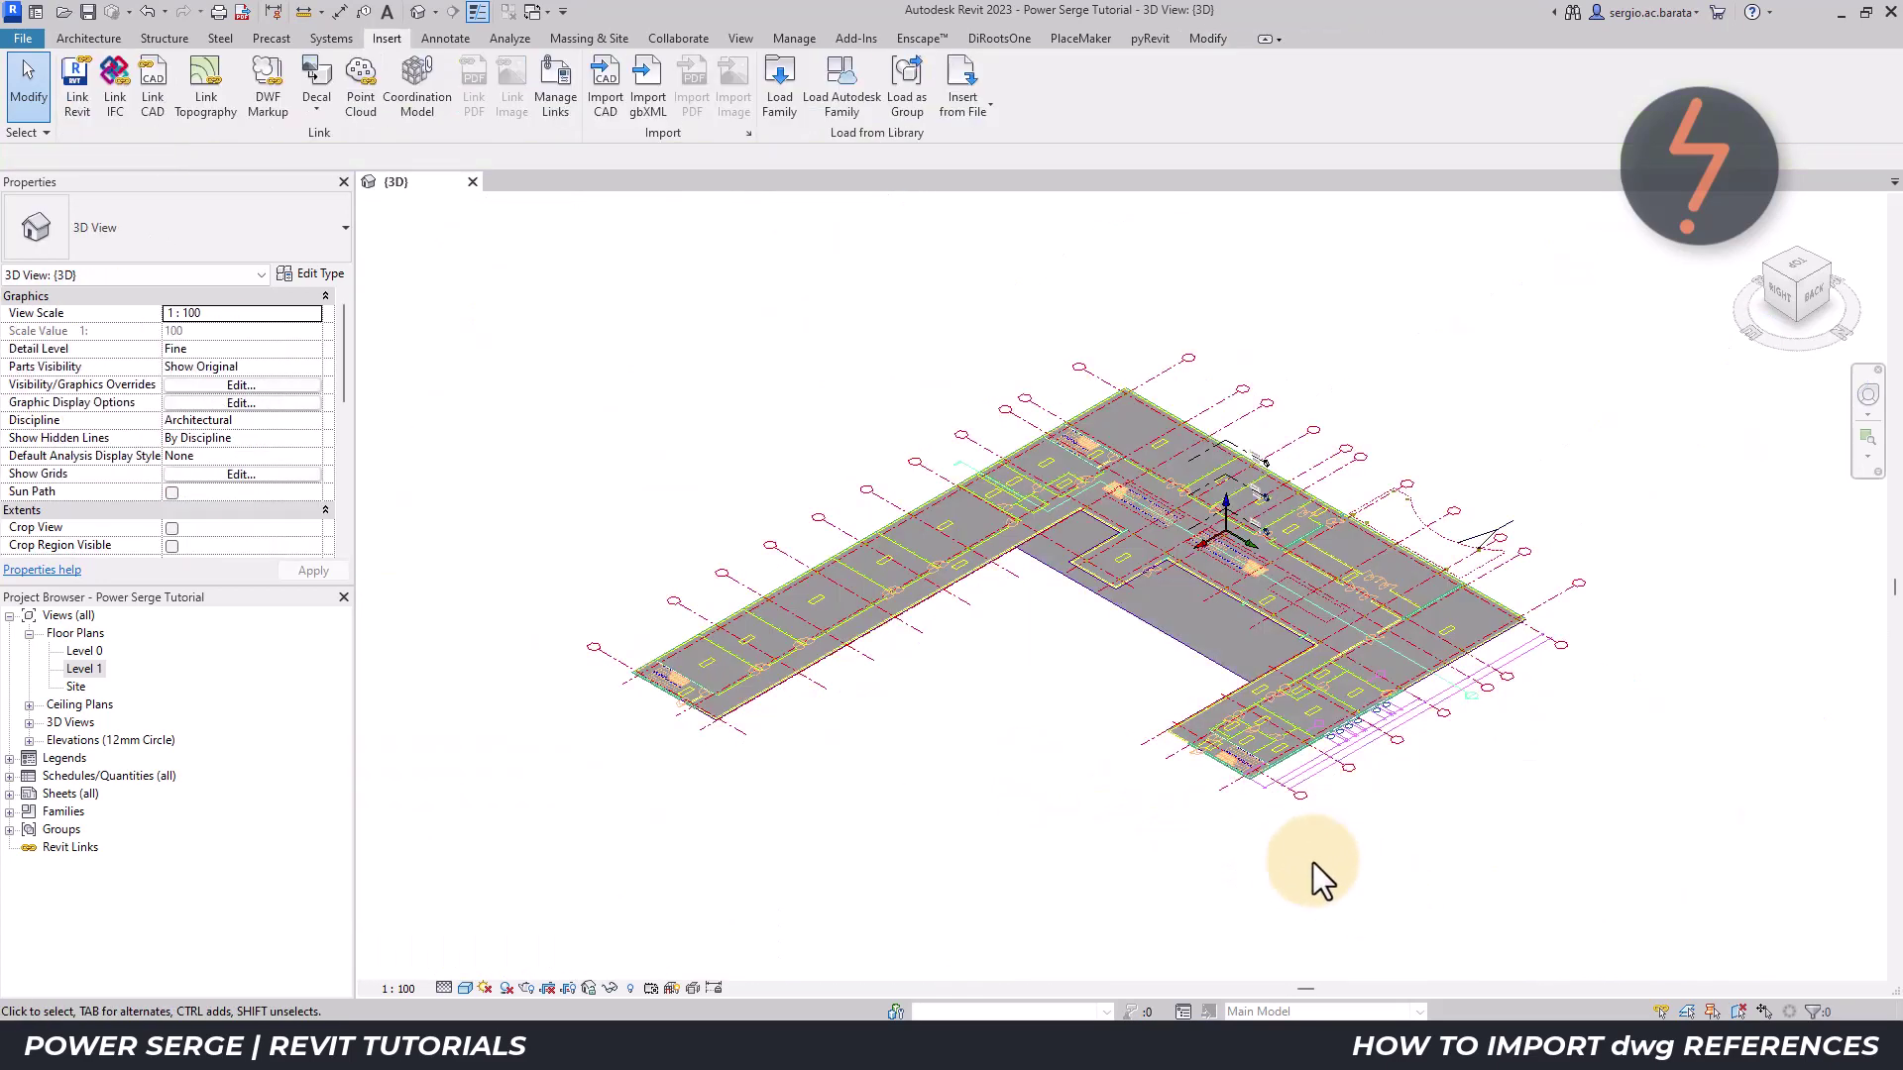
right_click(623, 509)
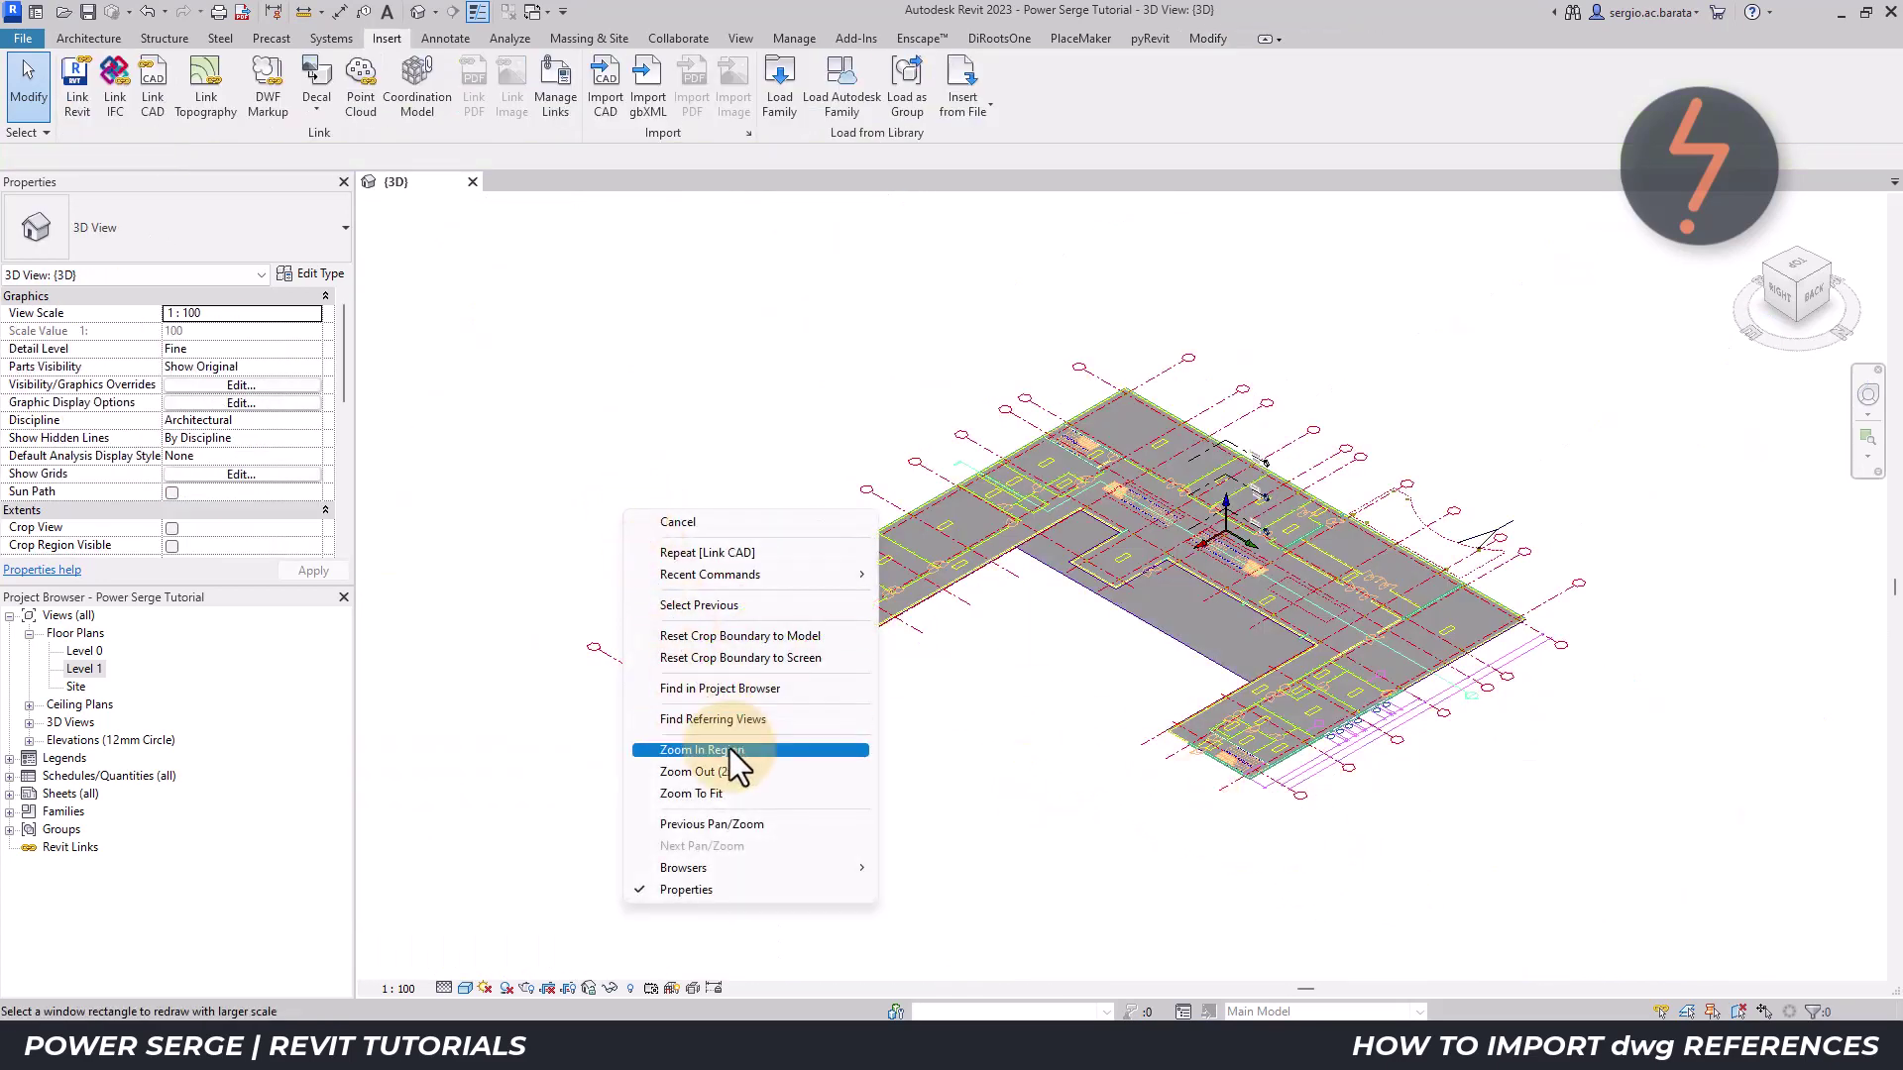
left_click(730, 750)
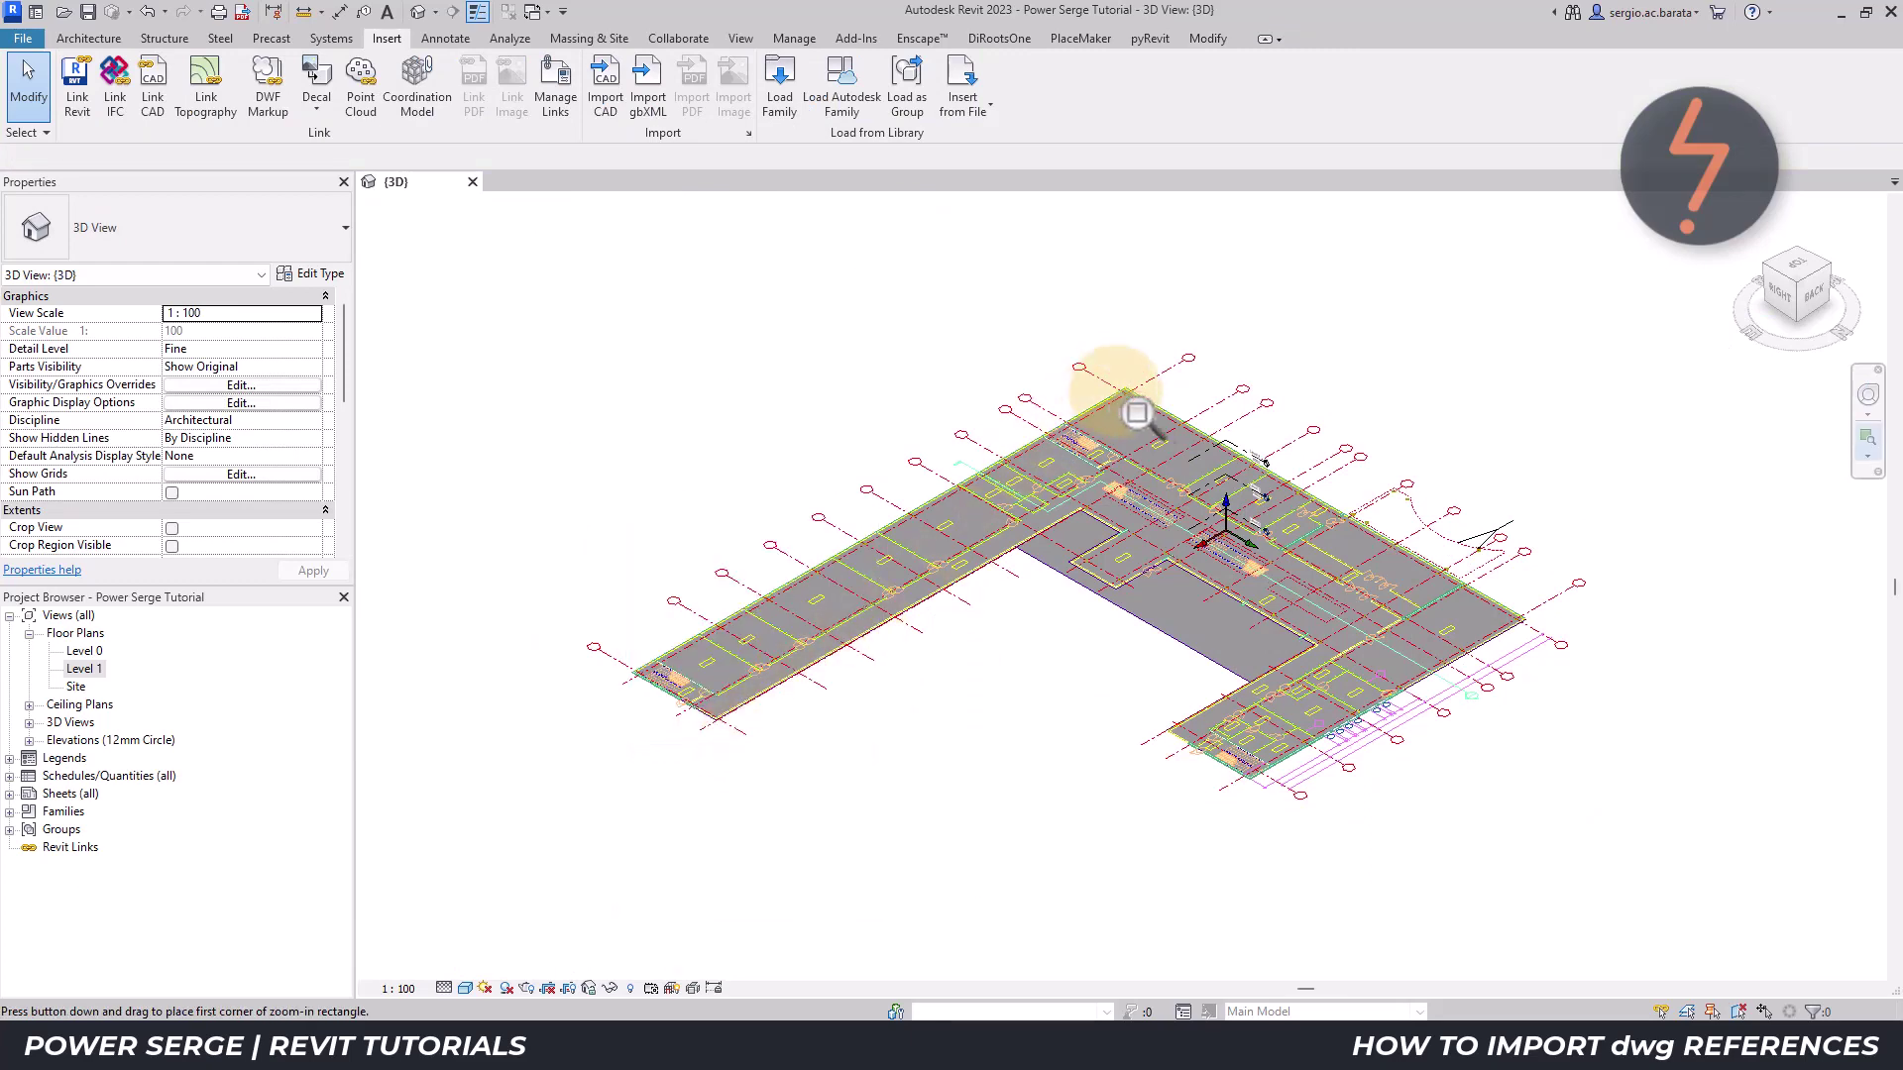
left_click_drag(1107, 386, 1358, 635)
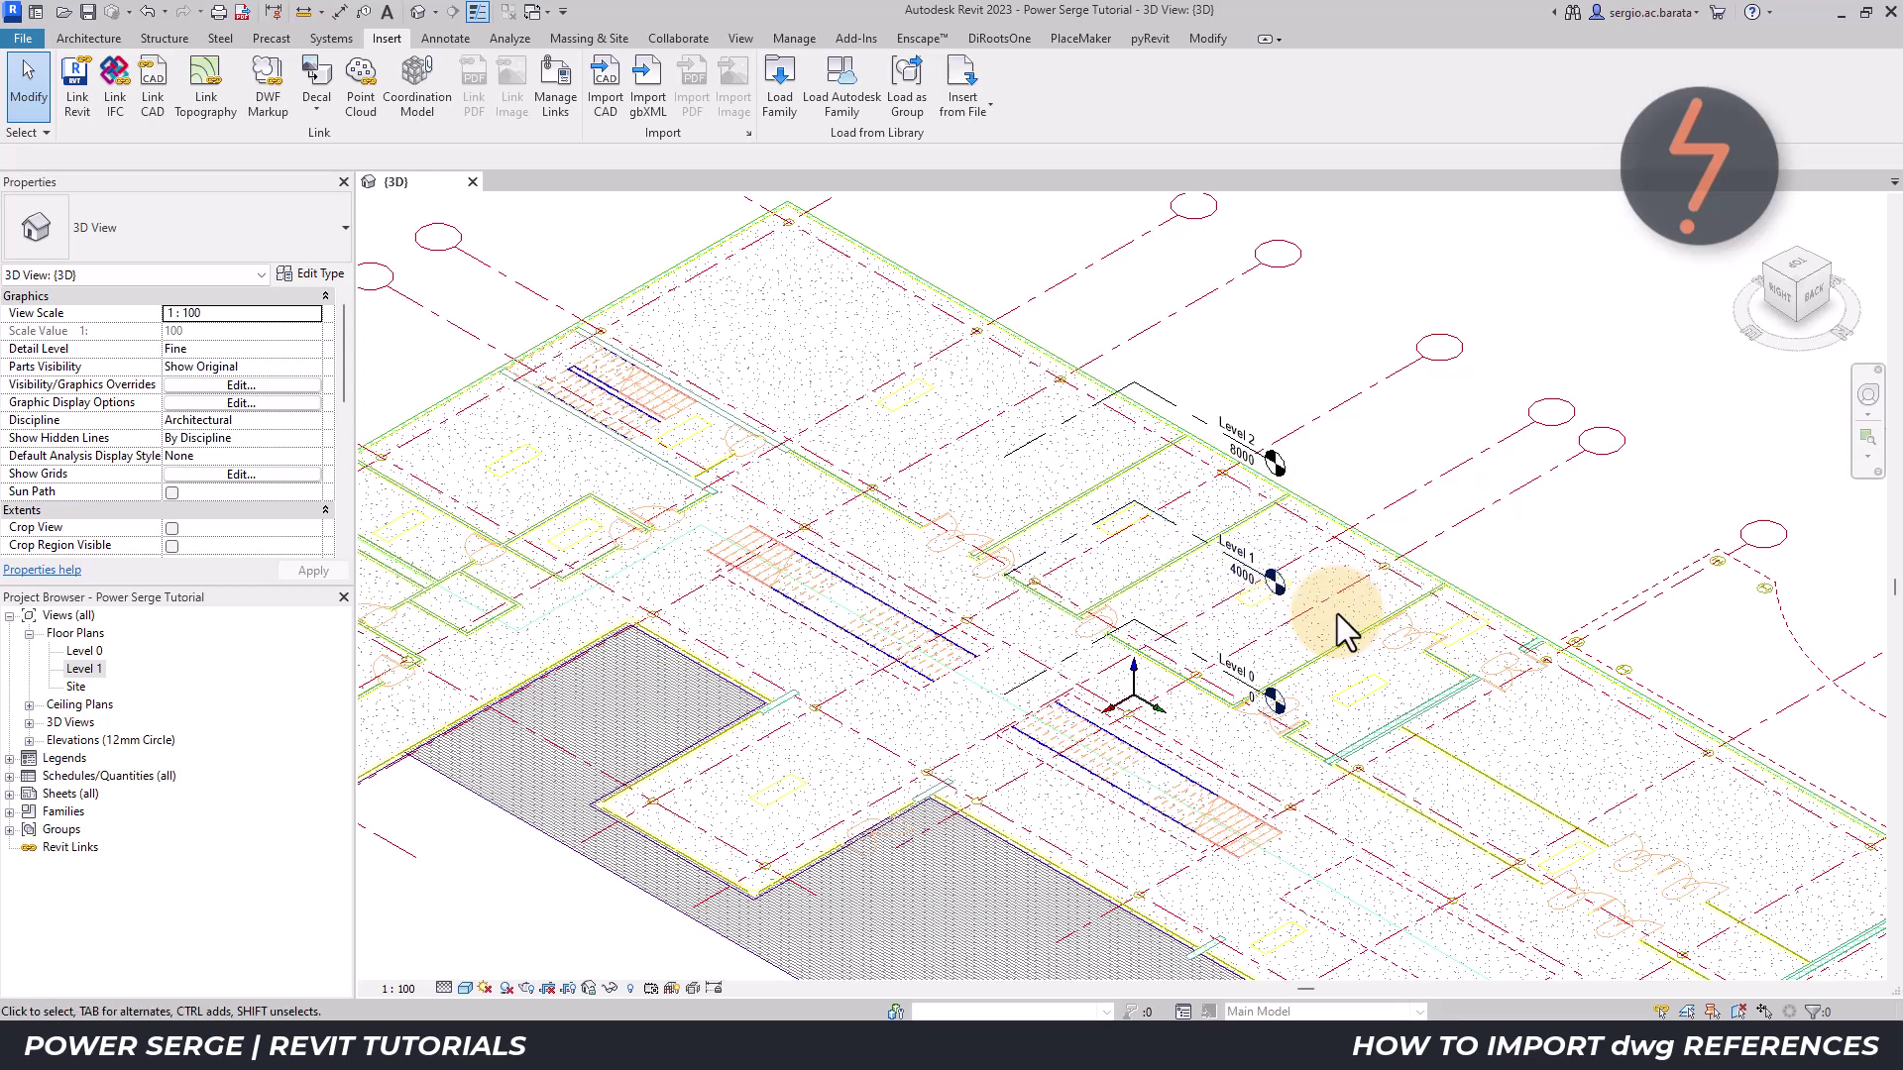
- Link Floor Plan - 01.dwg into the project, placed at Level 1
left_click(149, 113)
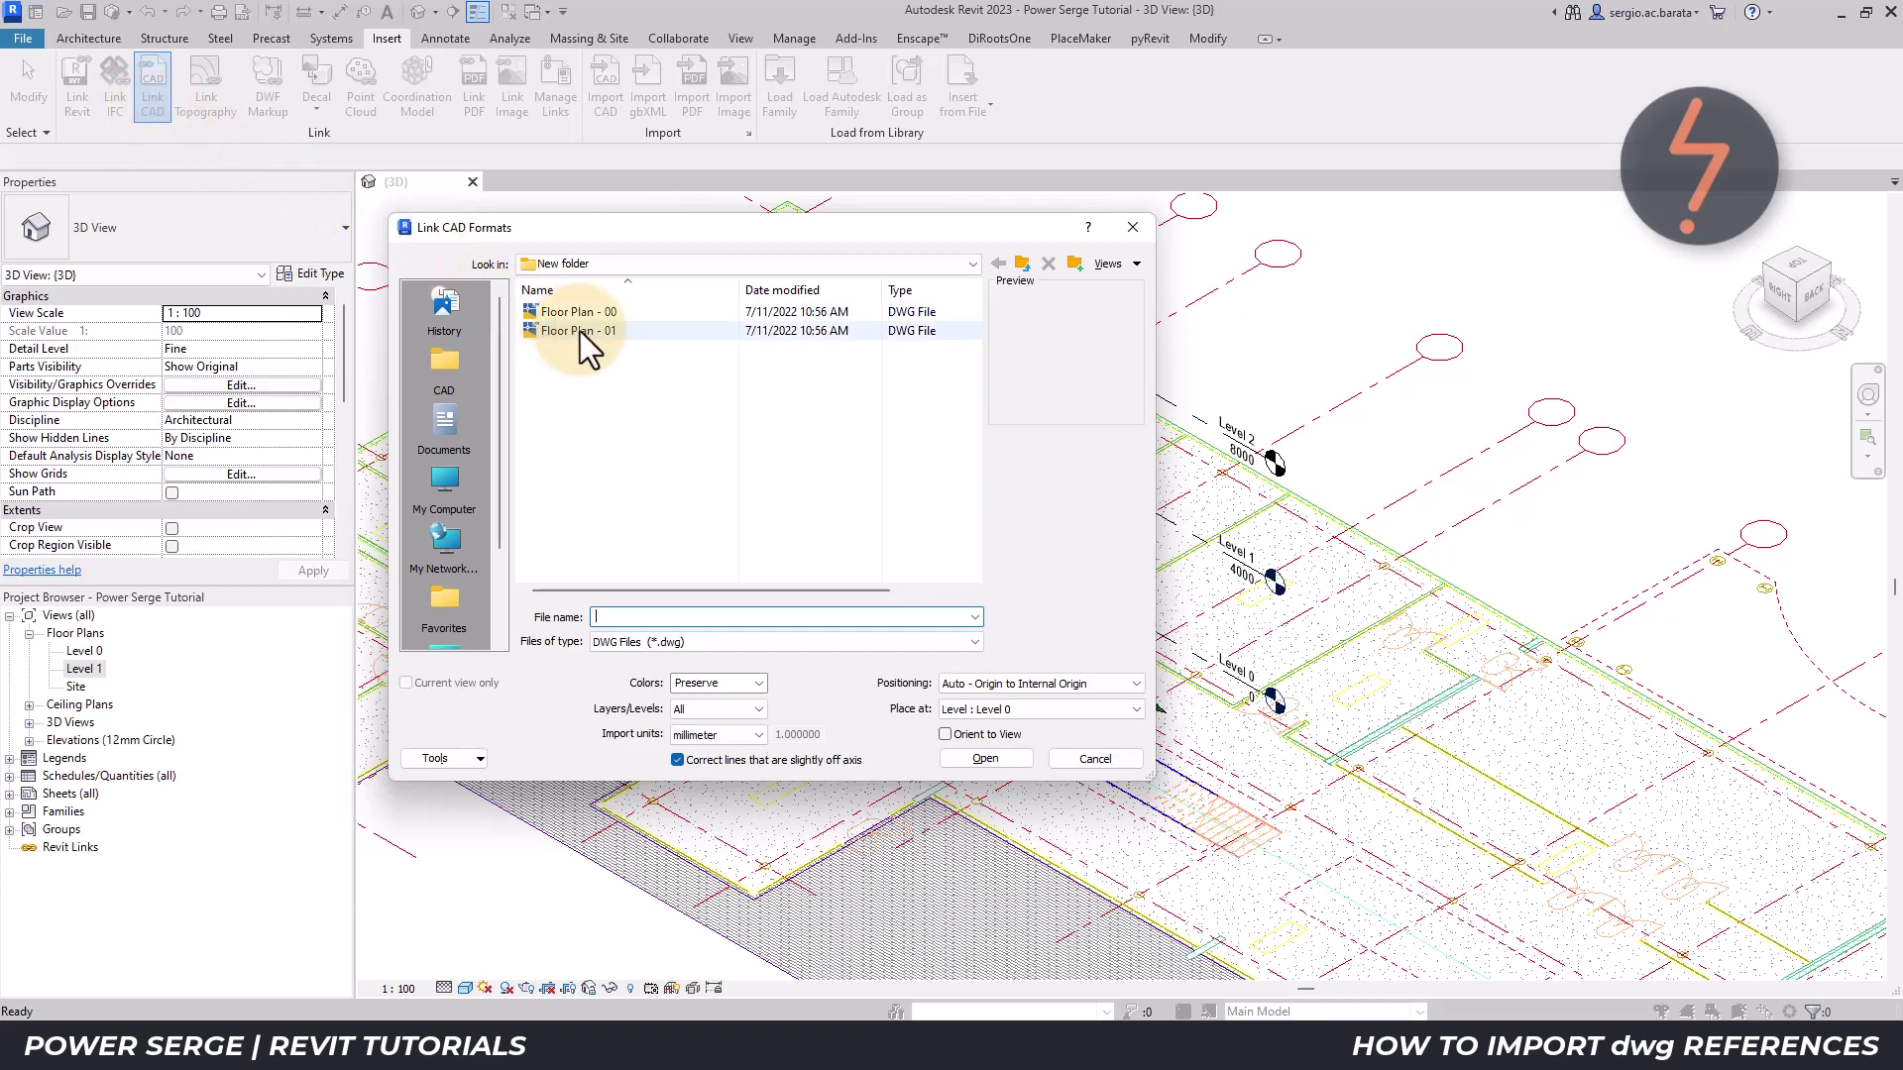
left_click(580, 331)
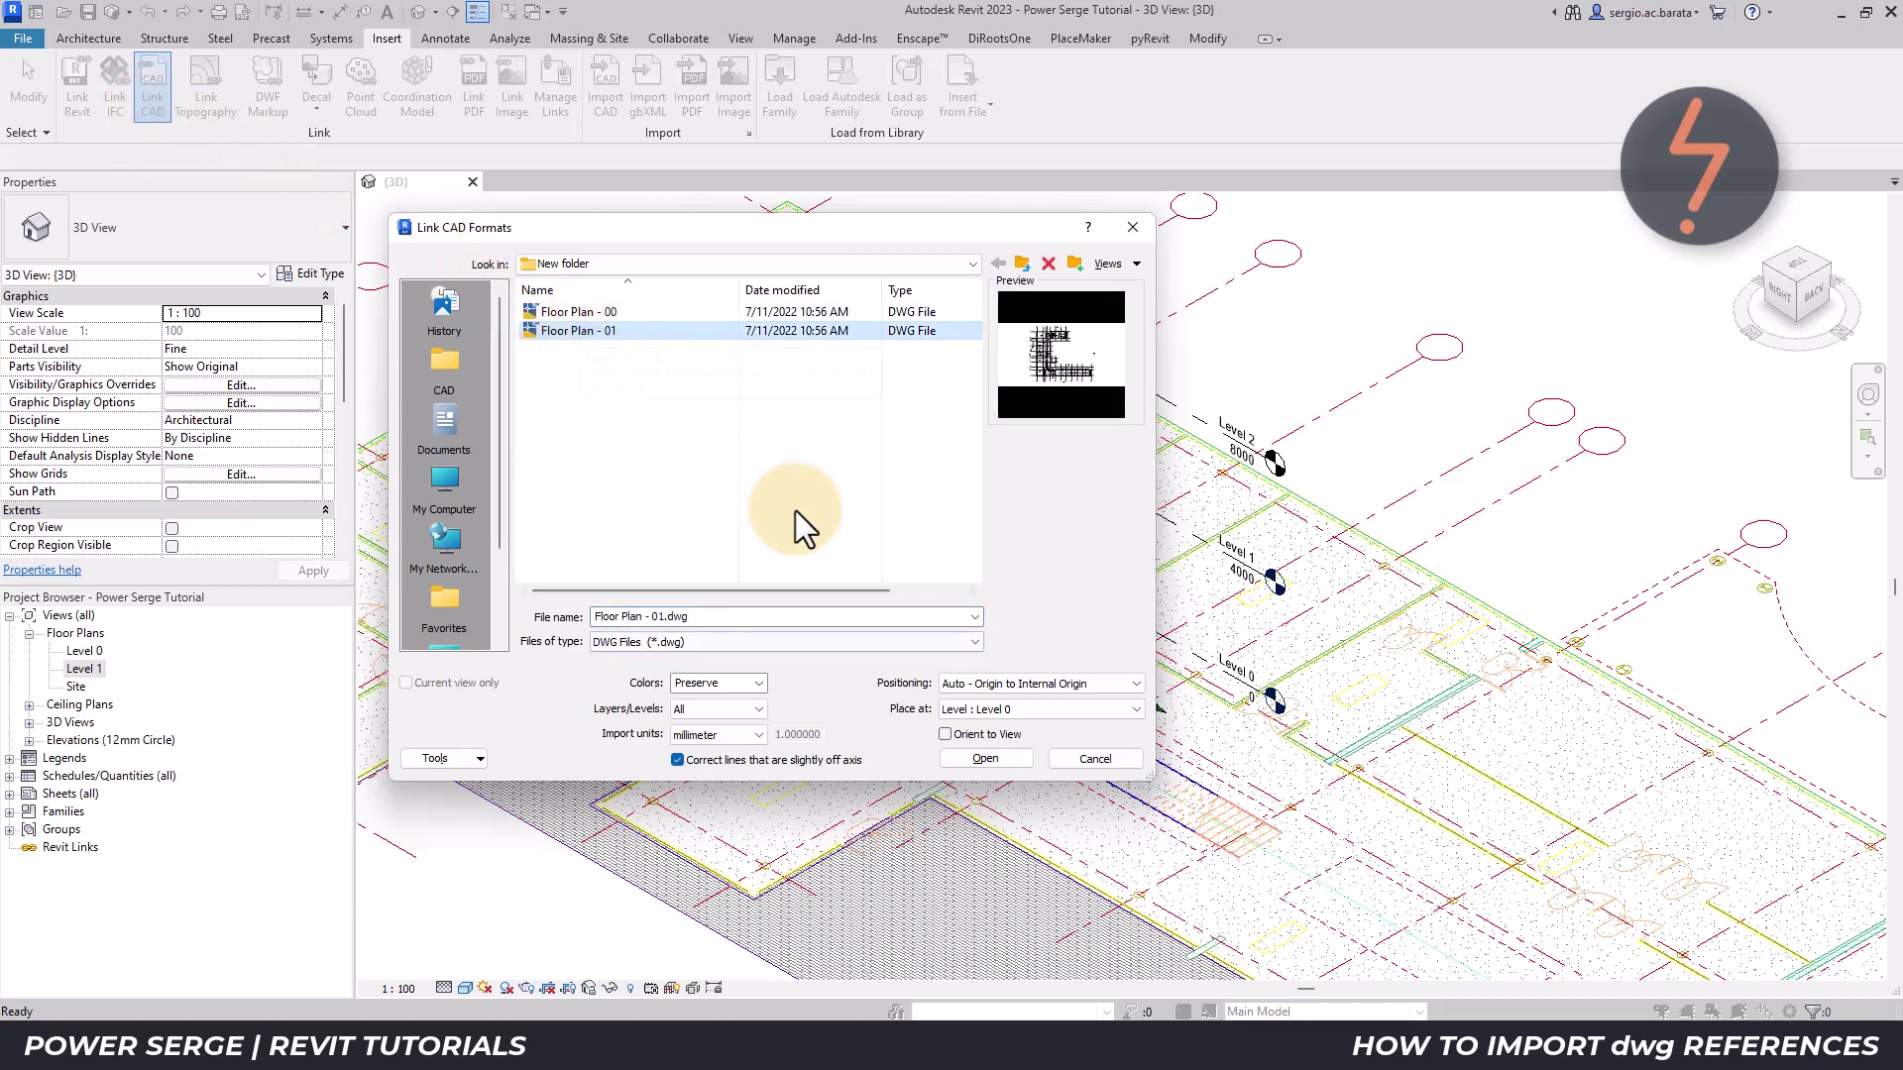
left_click(1035, 710)
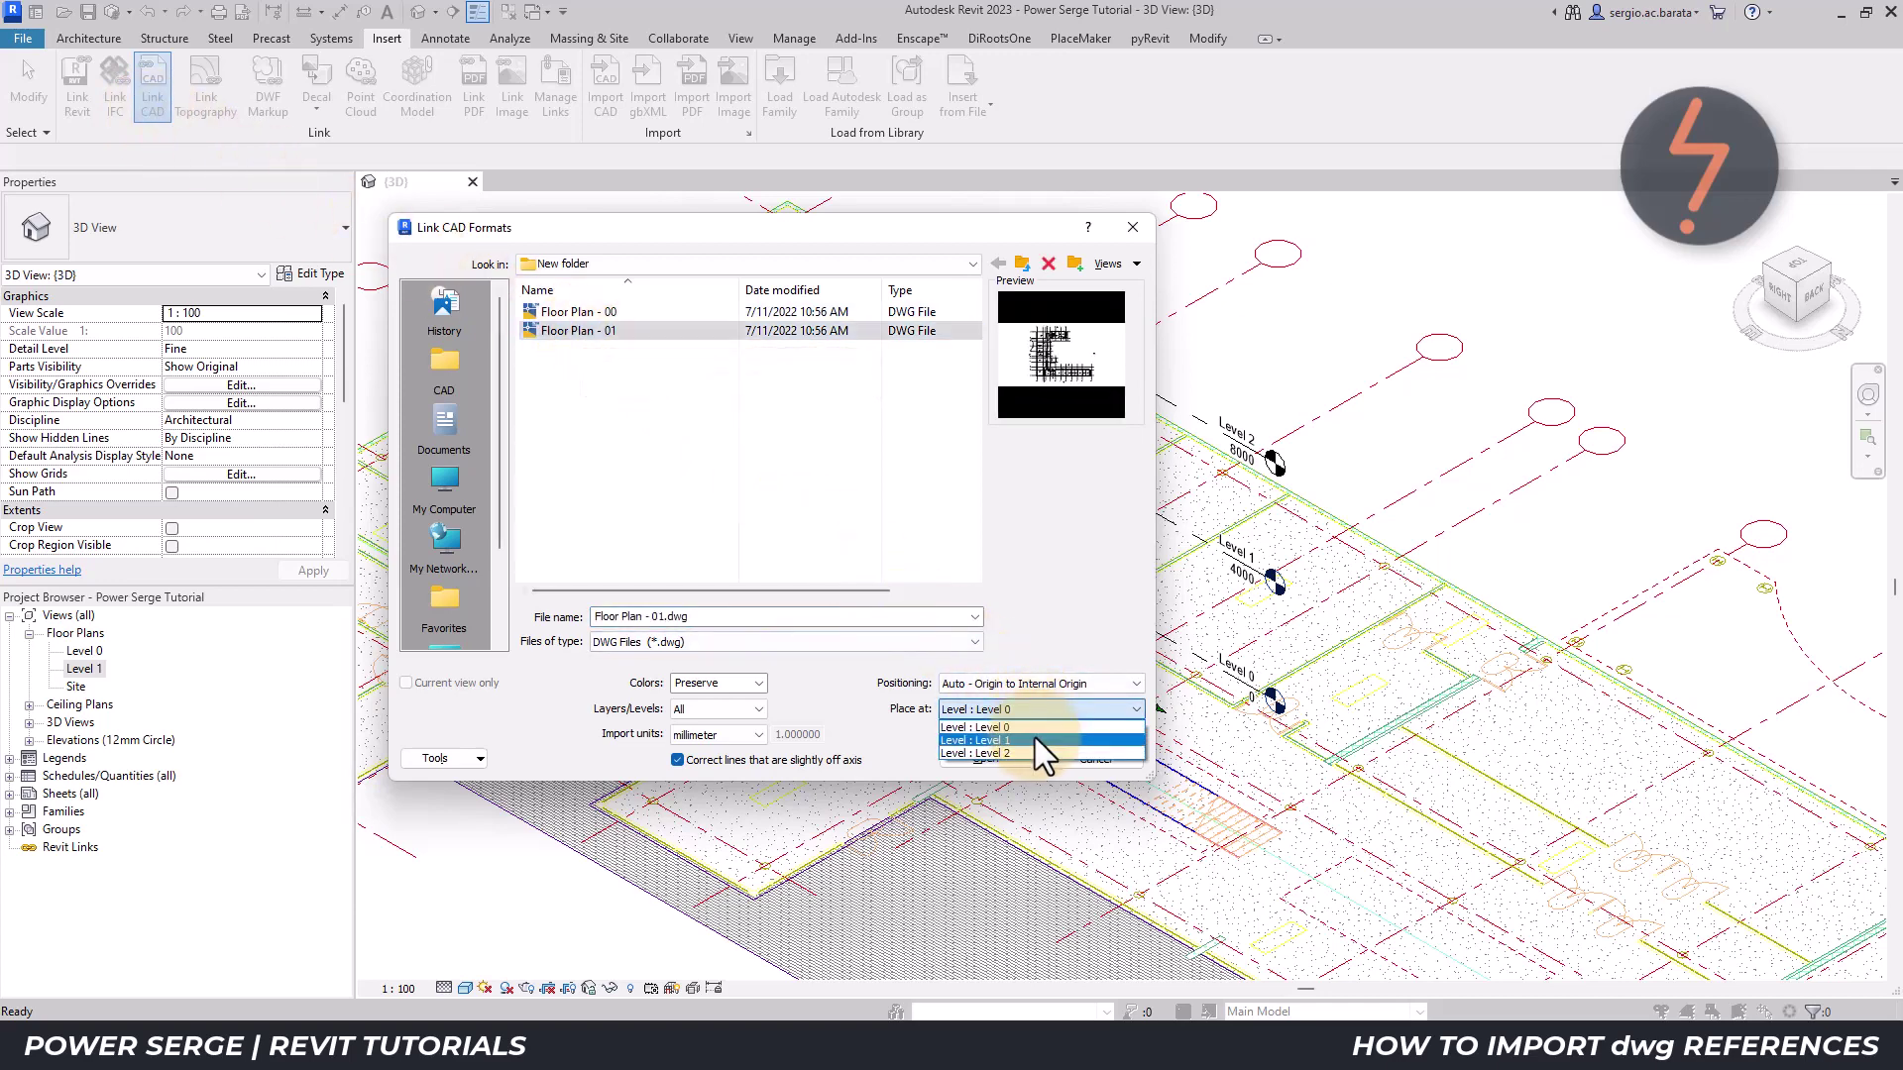
left_click(1035, 739)
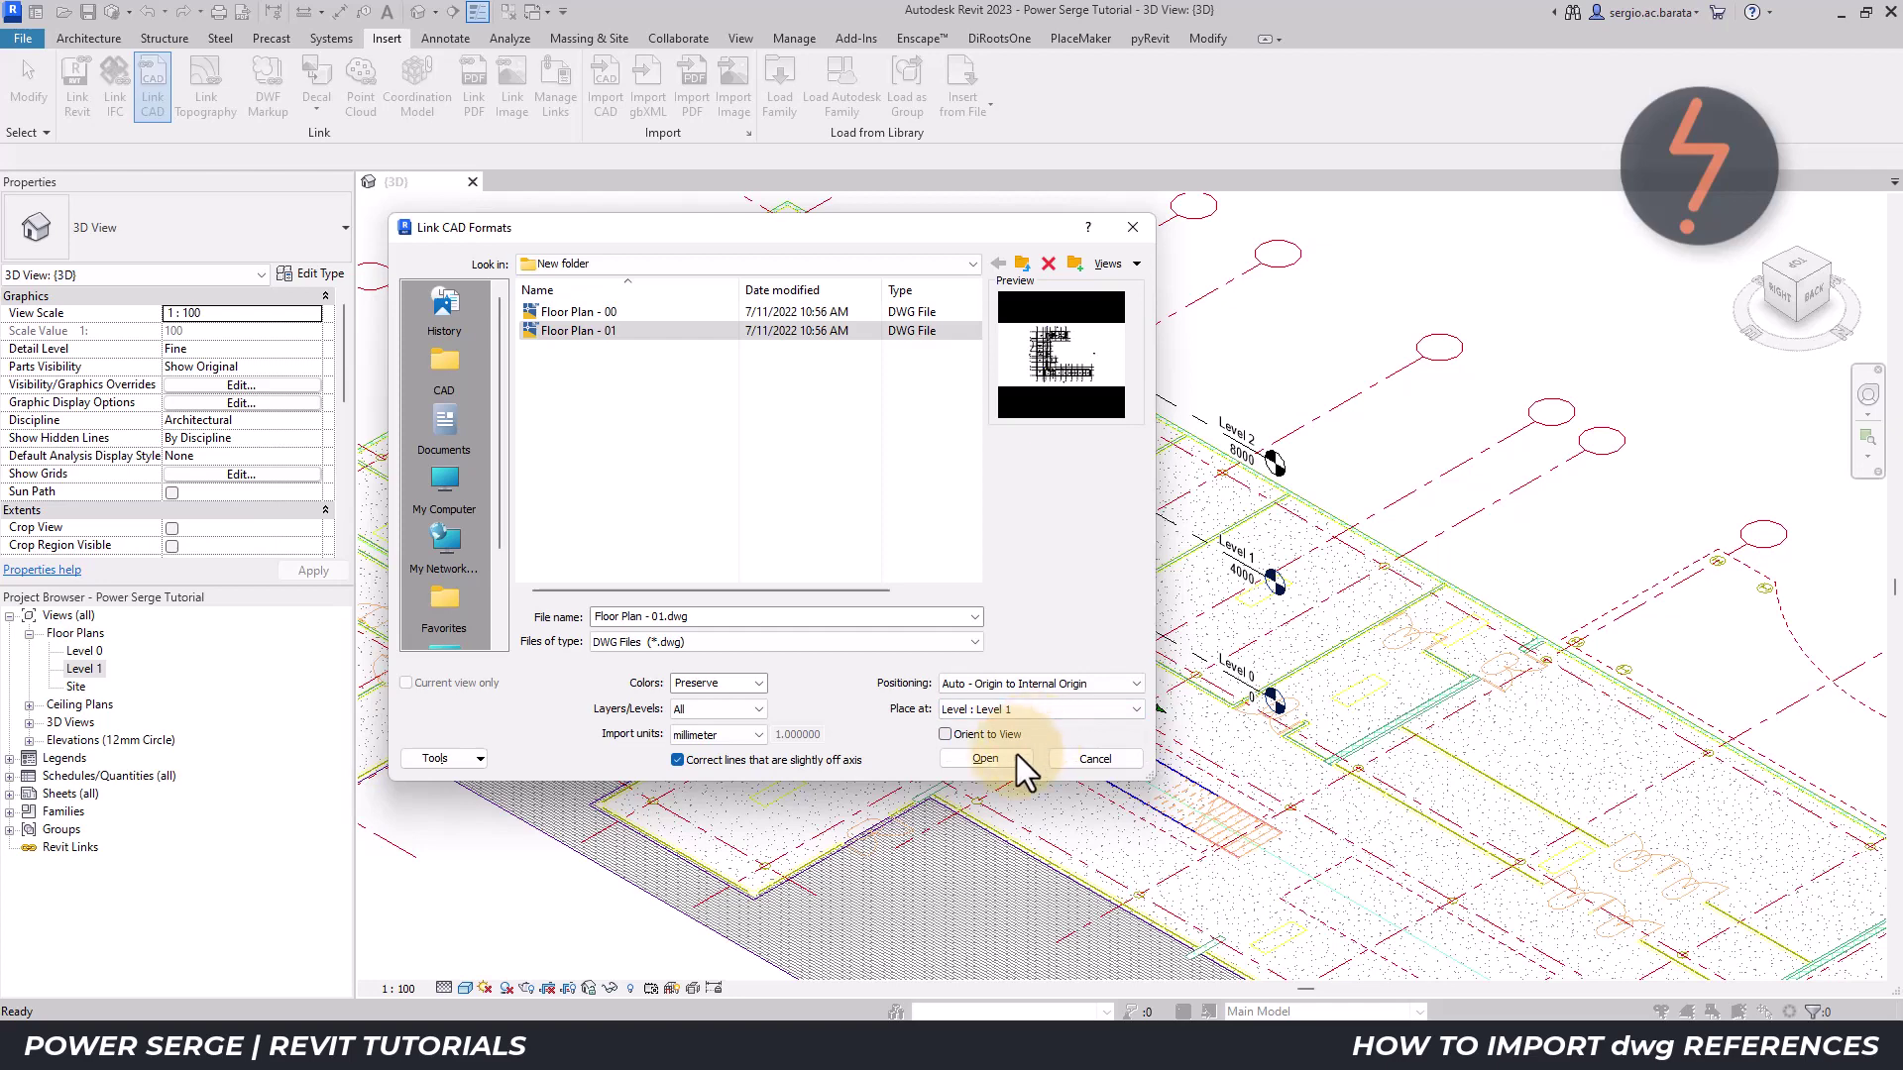
left_click(1015, 757)
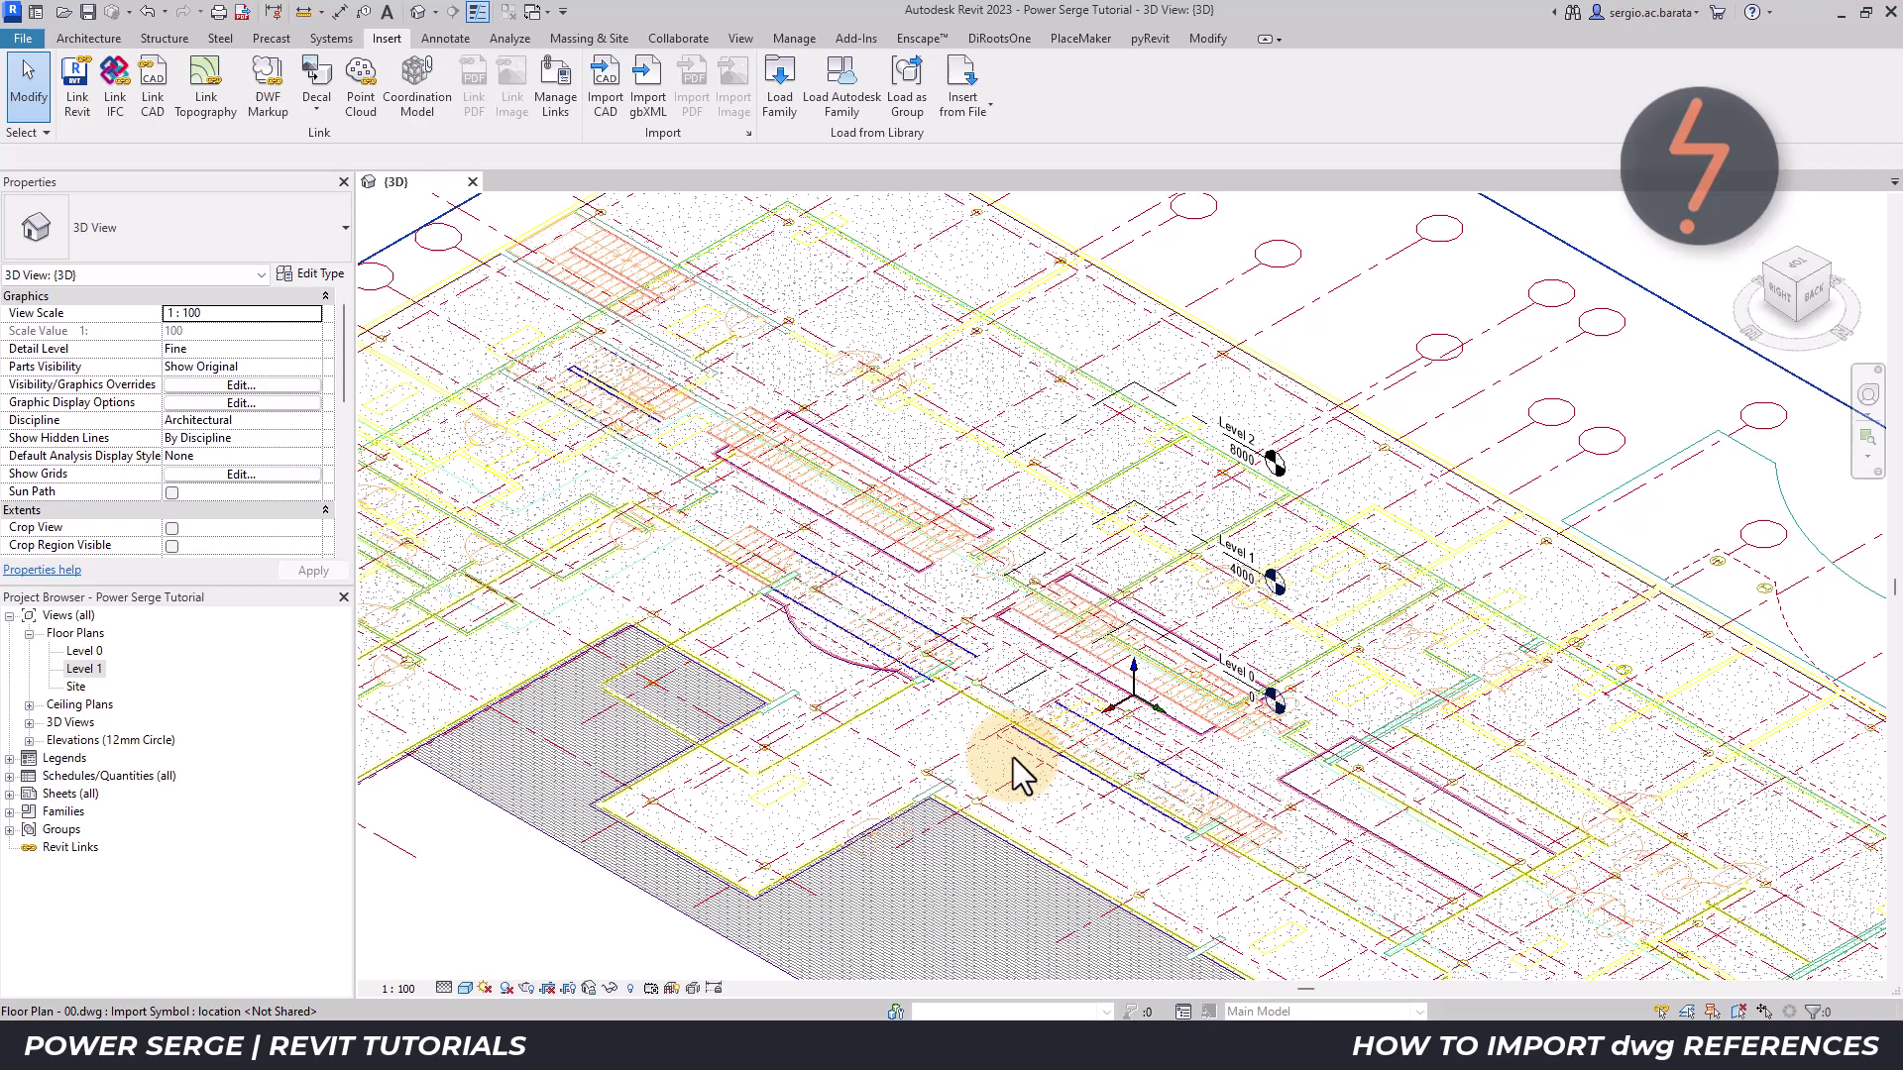
- View the model from the BACK elevation and zoom in on the three level lines
left_click(1812, 295)
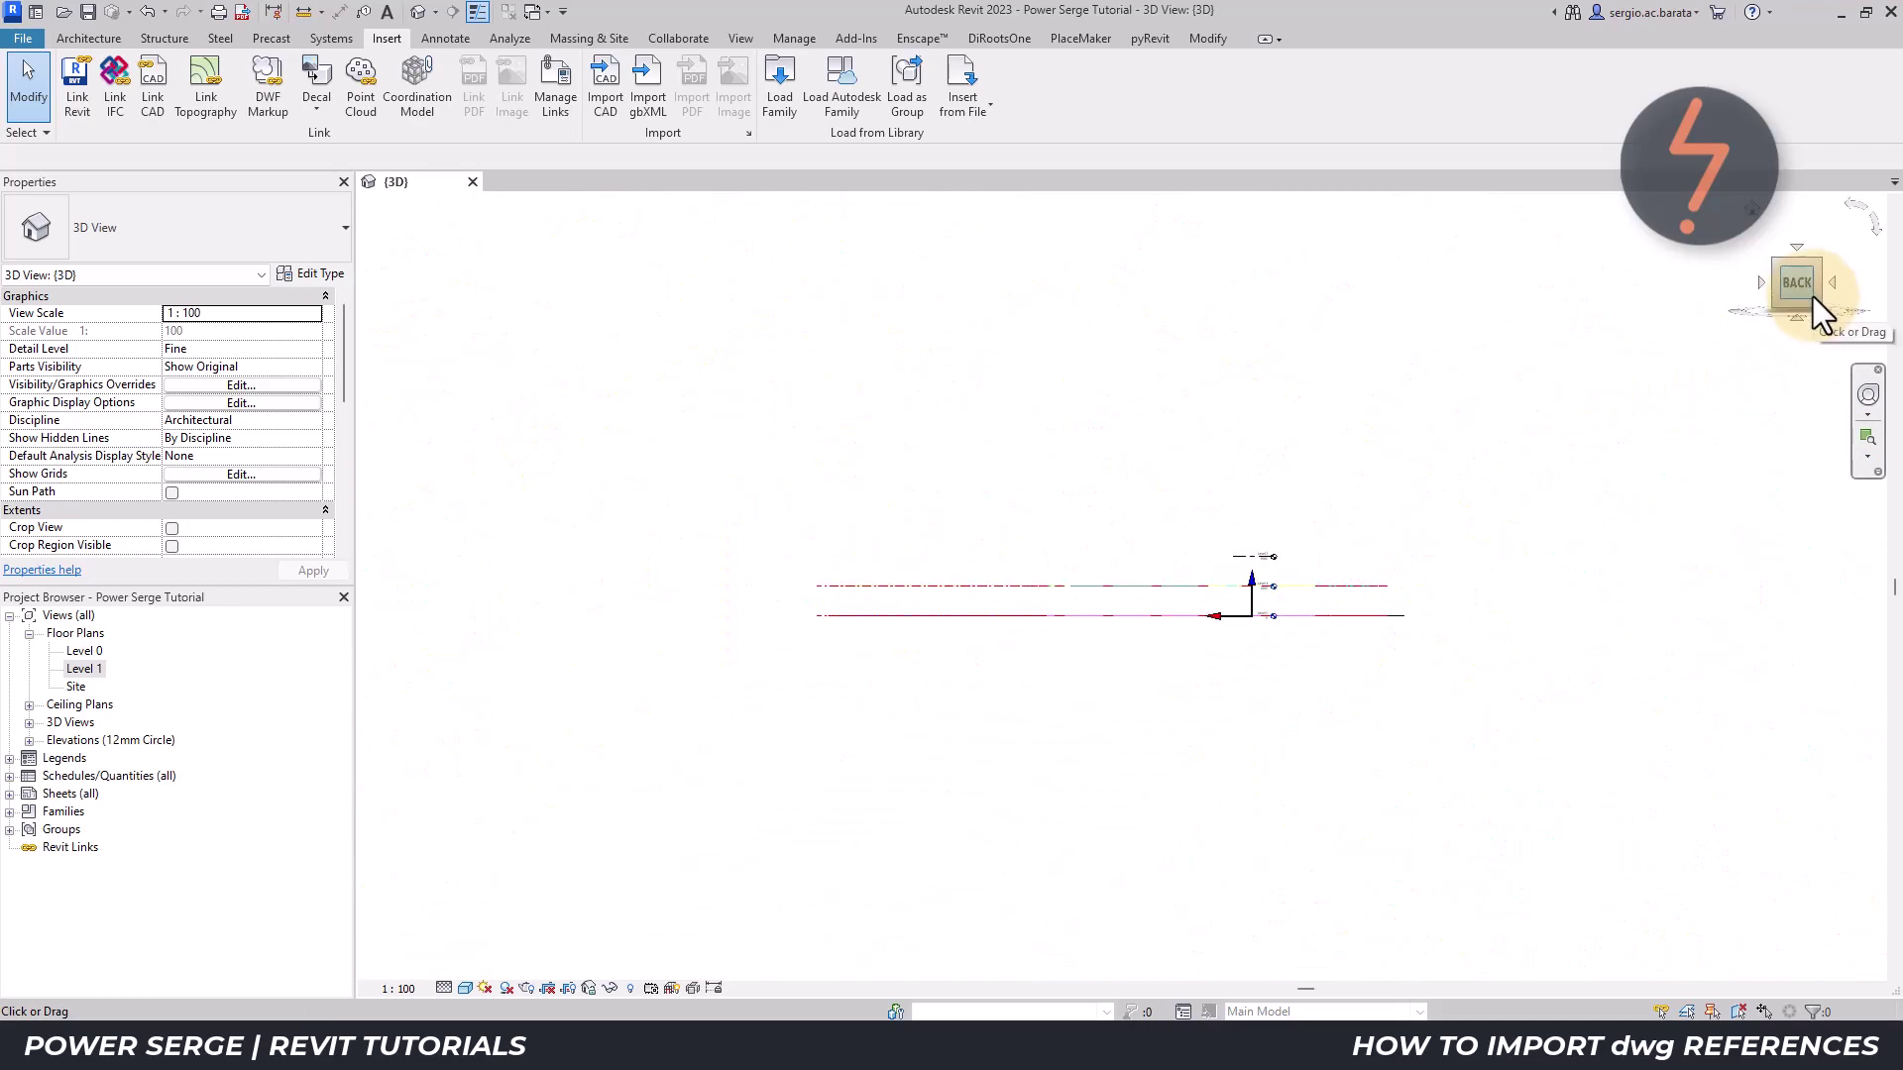
right_click(1148, 523)
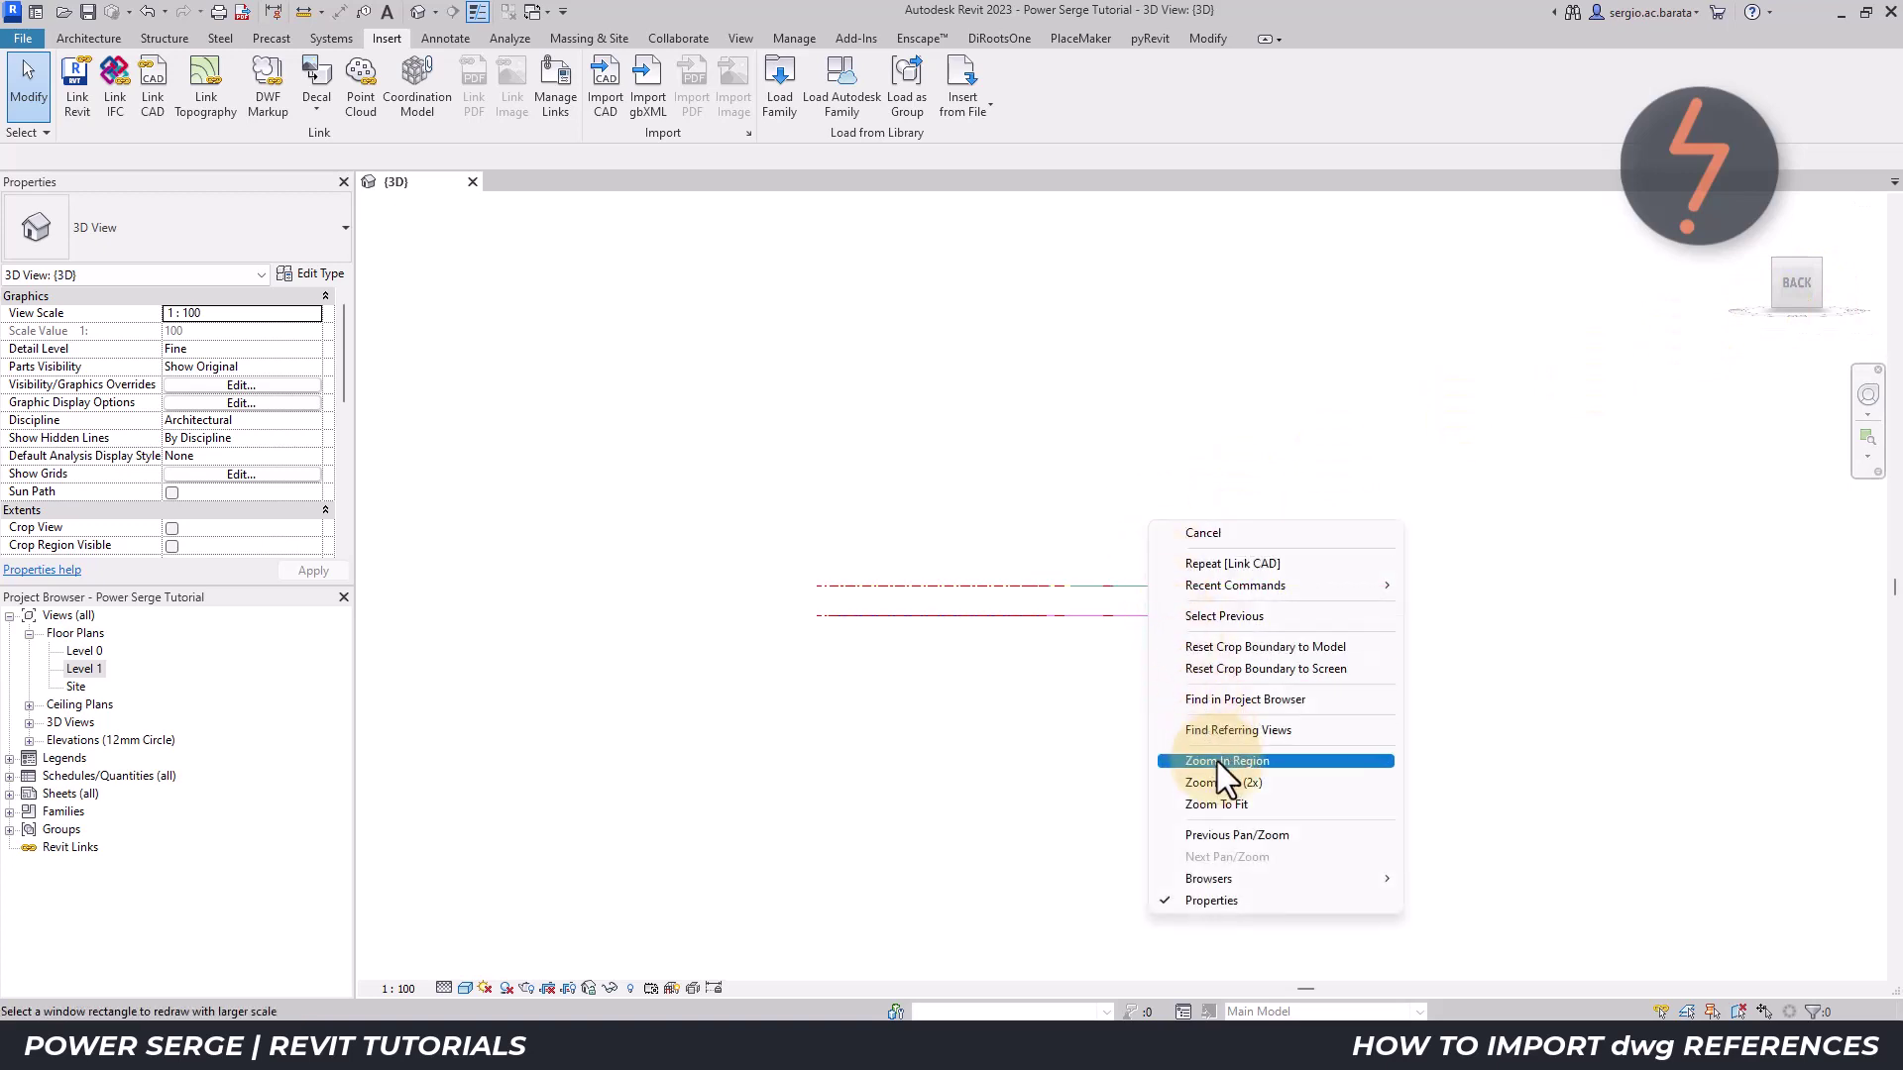
left_click(1219, 762)
left_click(1155, 497)
left_click(1328, 651)
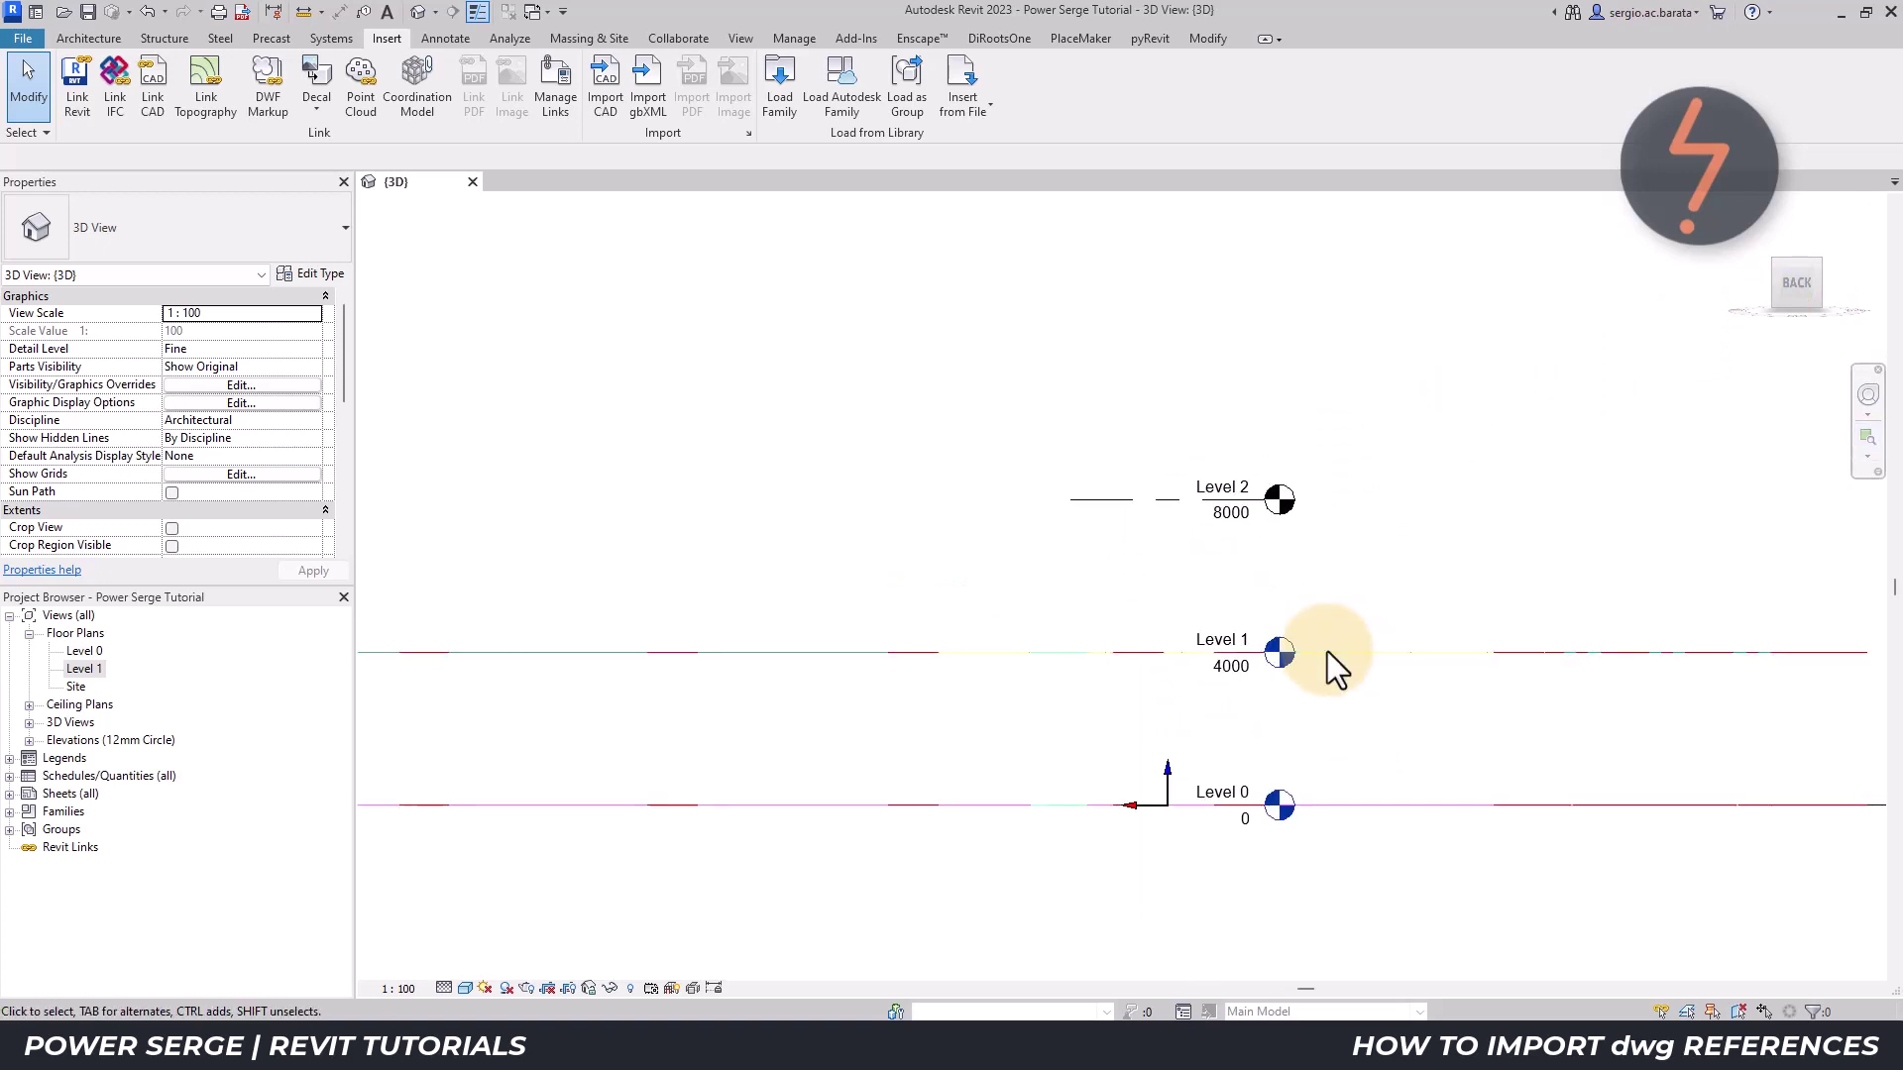
- Return to a corner 3D view and zoom in on one wing of the linked plans
left_click(1781, 279)
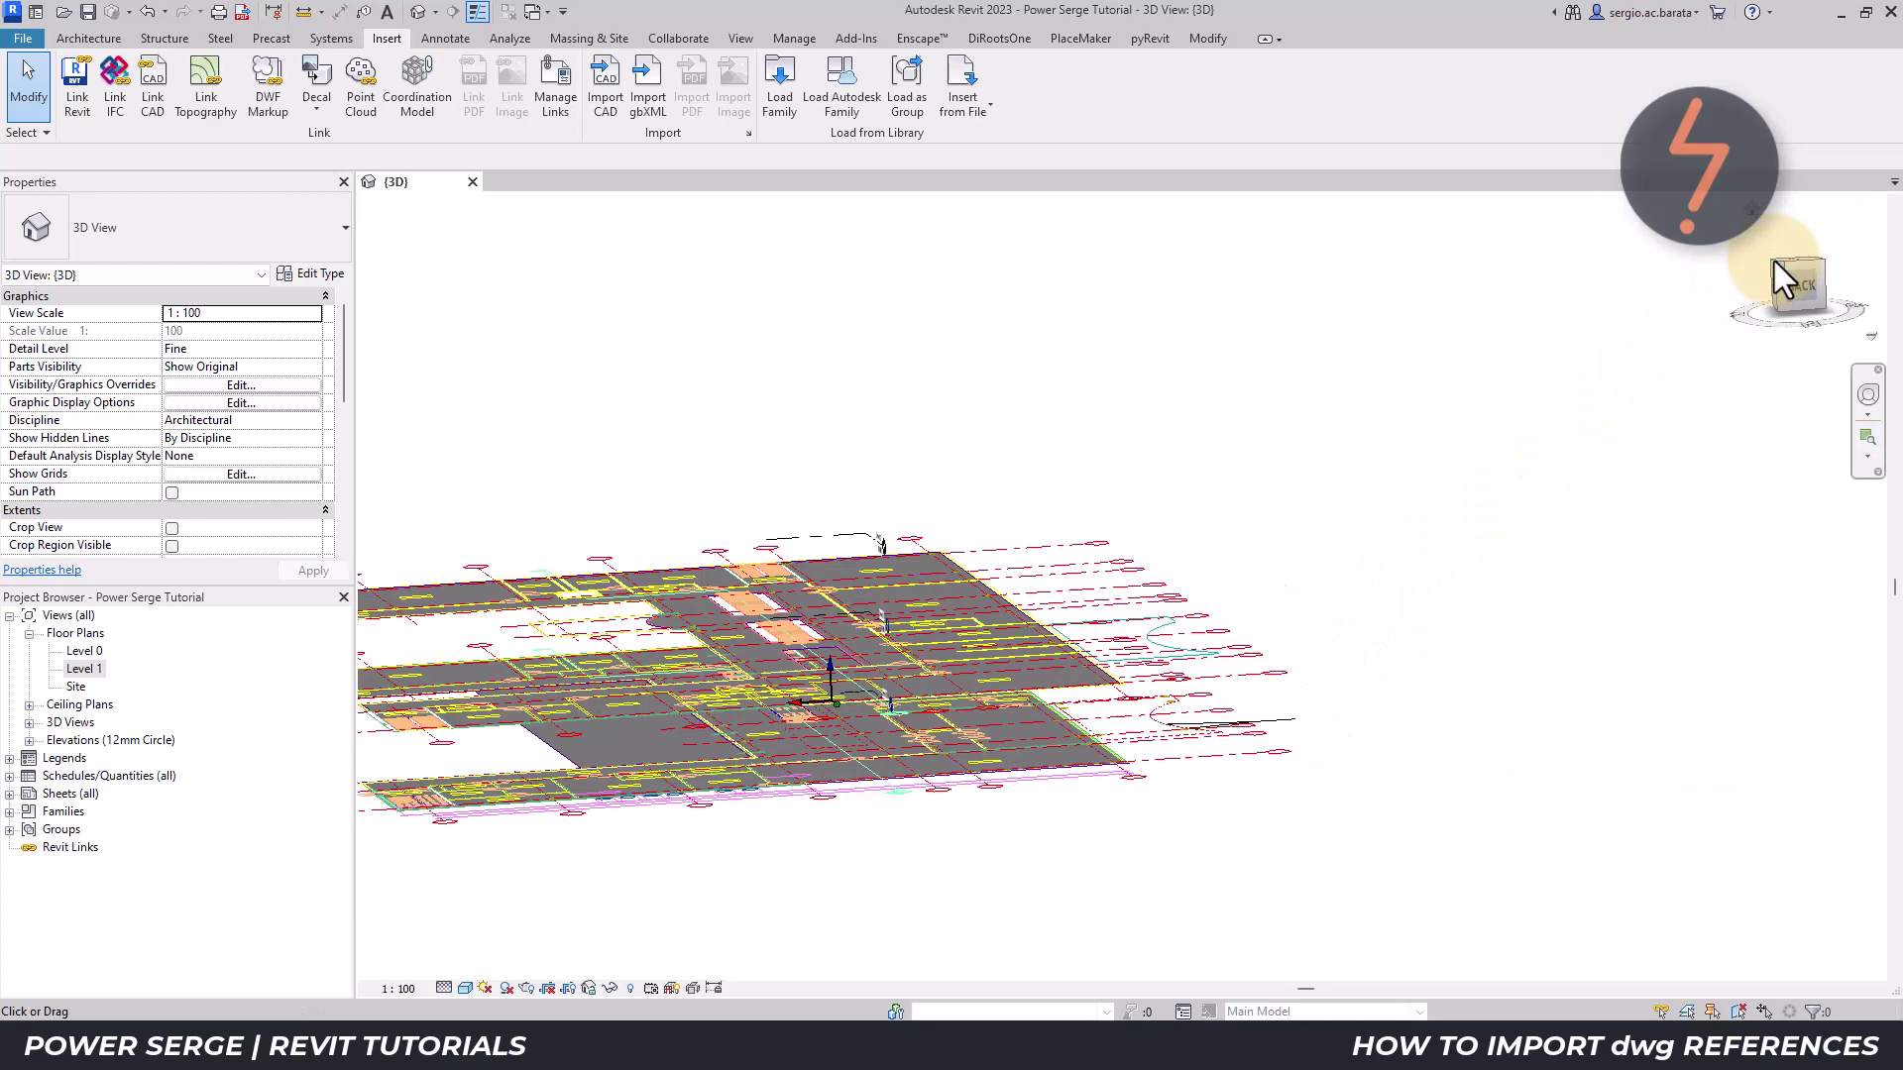
left_click(1781, 279)
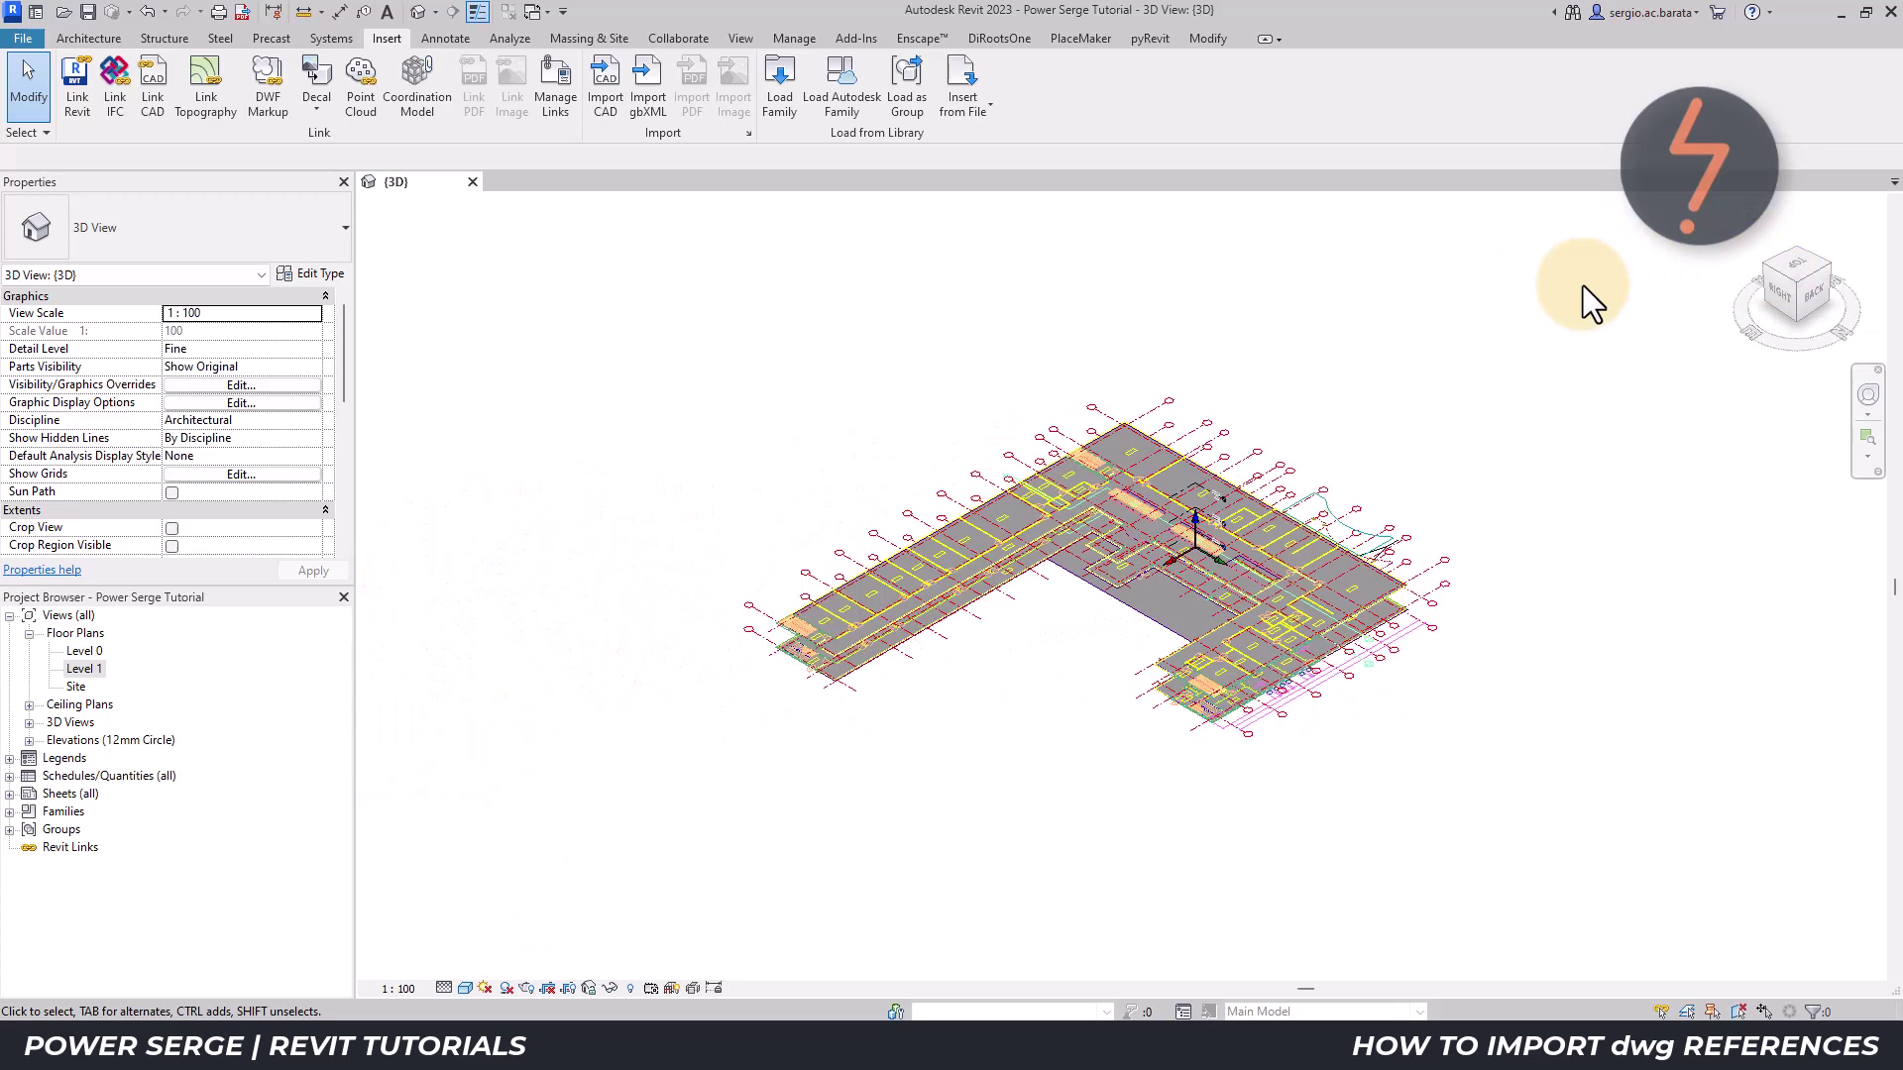
right_click(500, 428)
left_click(599, 669)
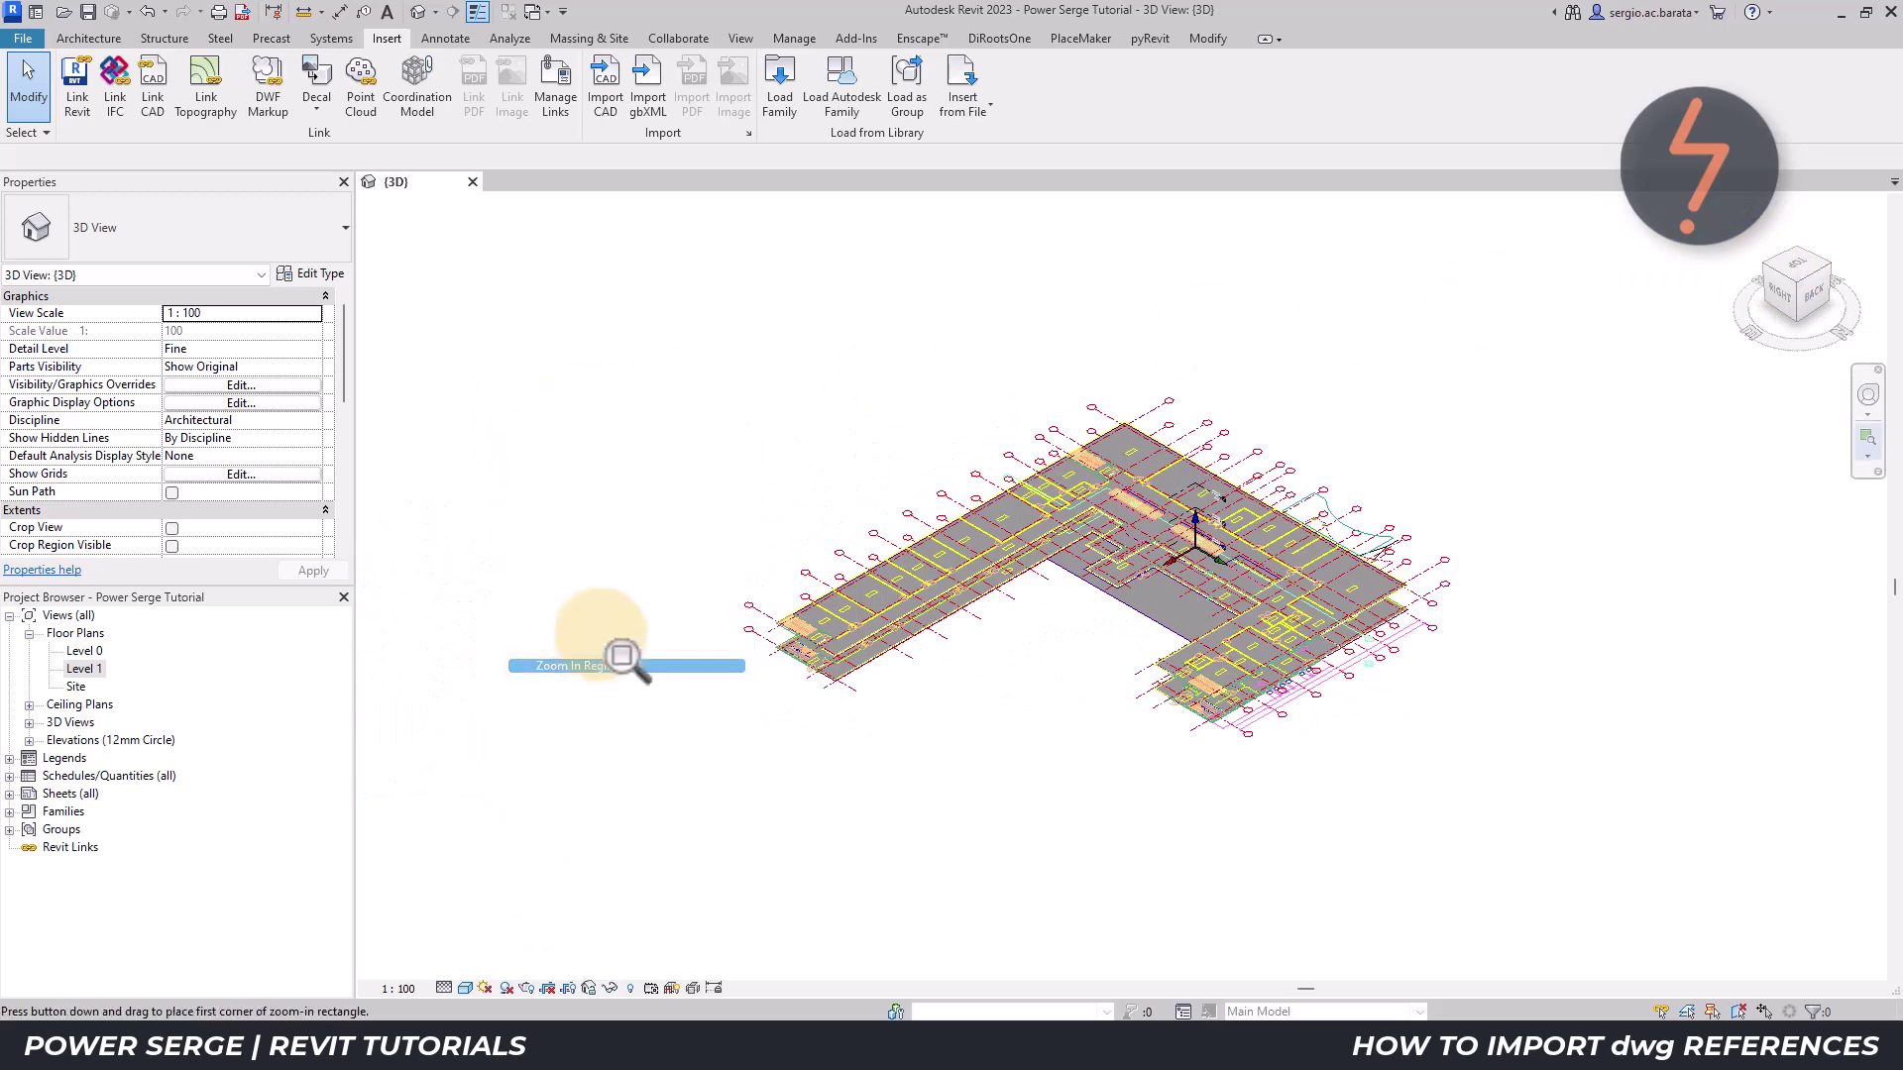
left_click_drag(622, 518, 977, 753)
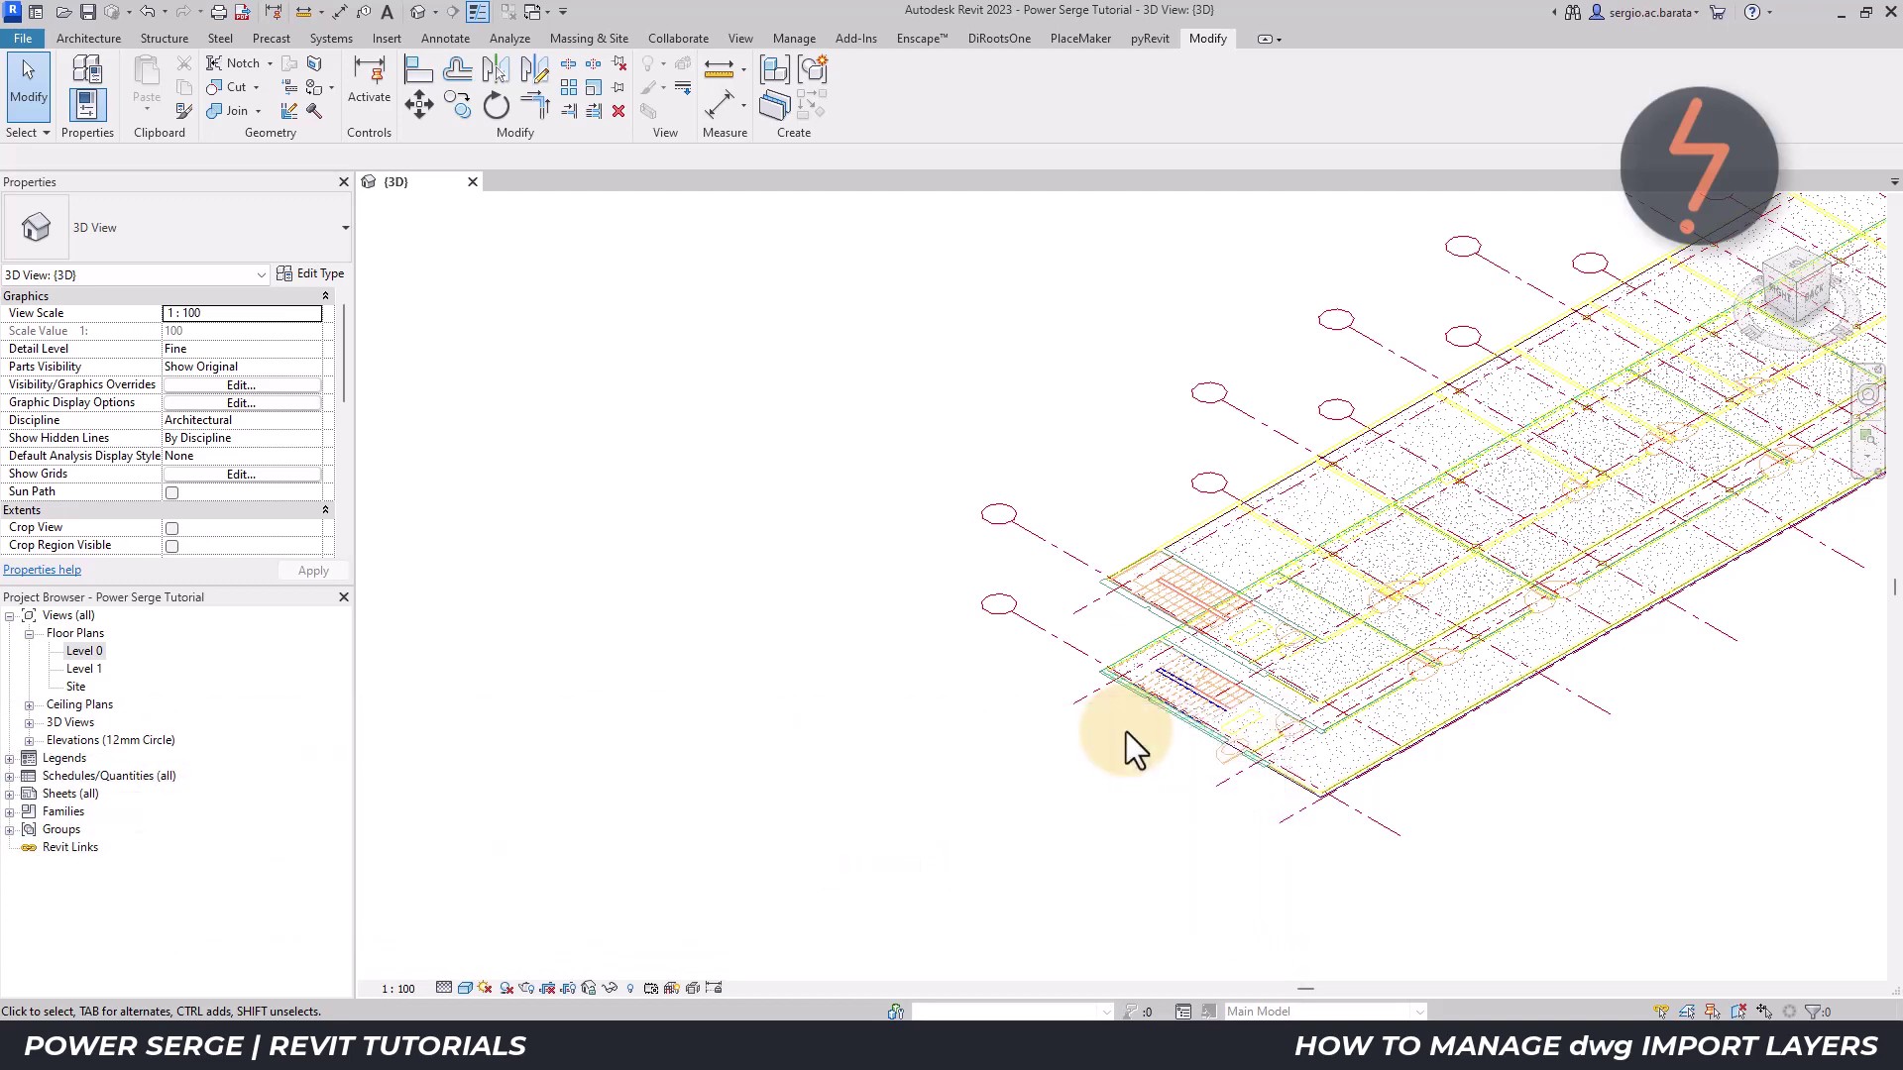
- In Imported Categories, select the A-WALL and I-WALL layers of both floor plan DWGs
key("v")
key("v")
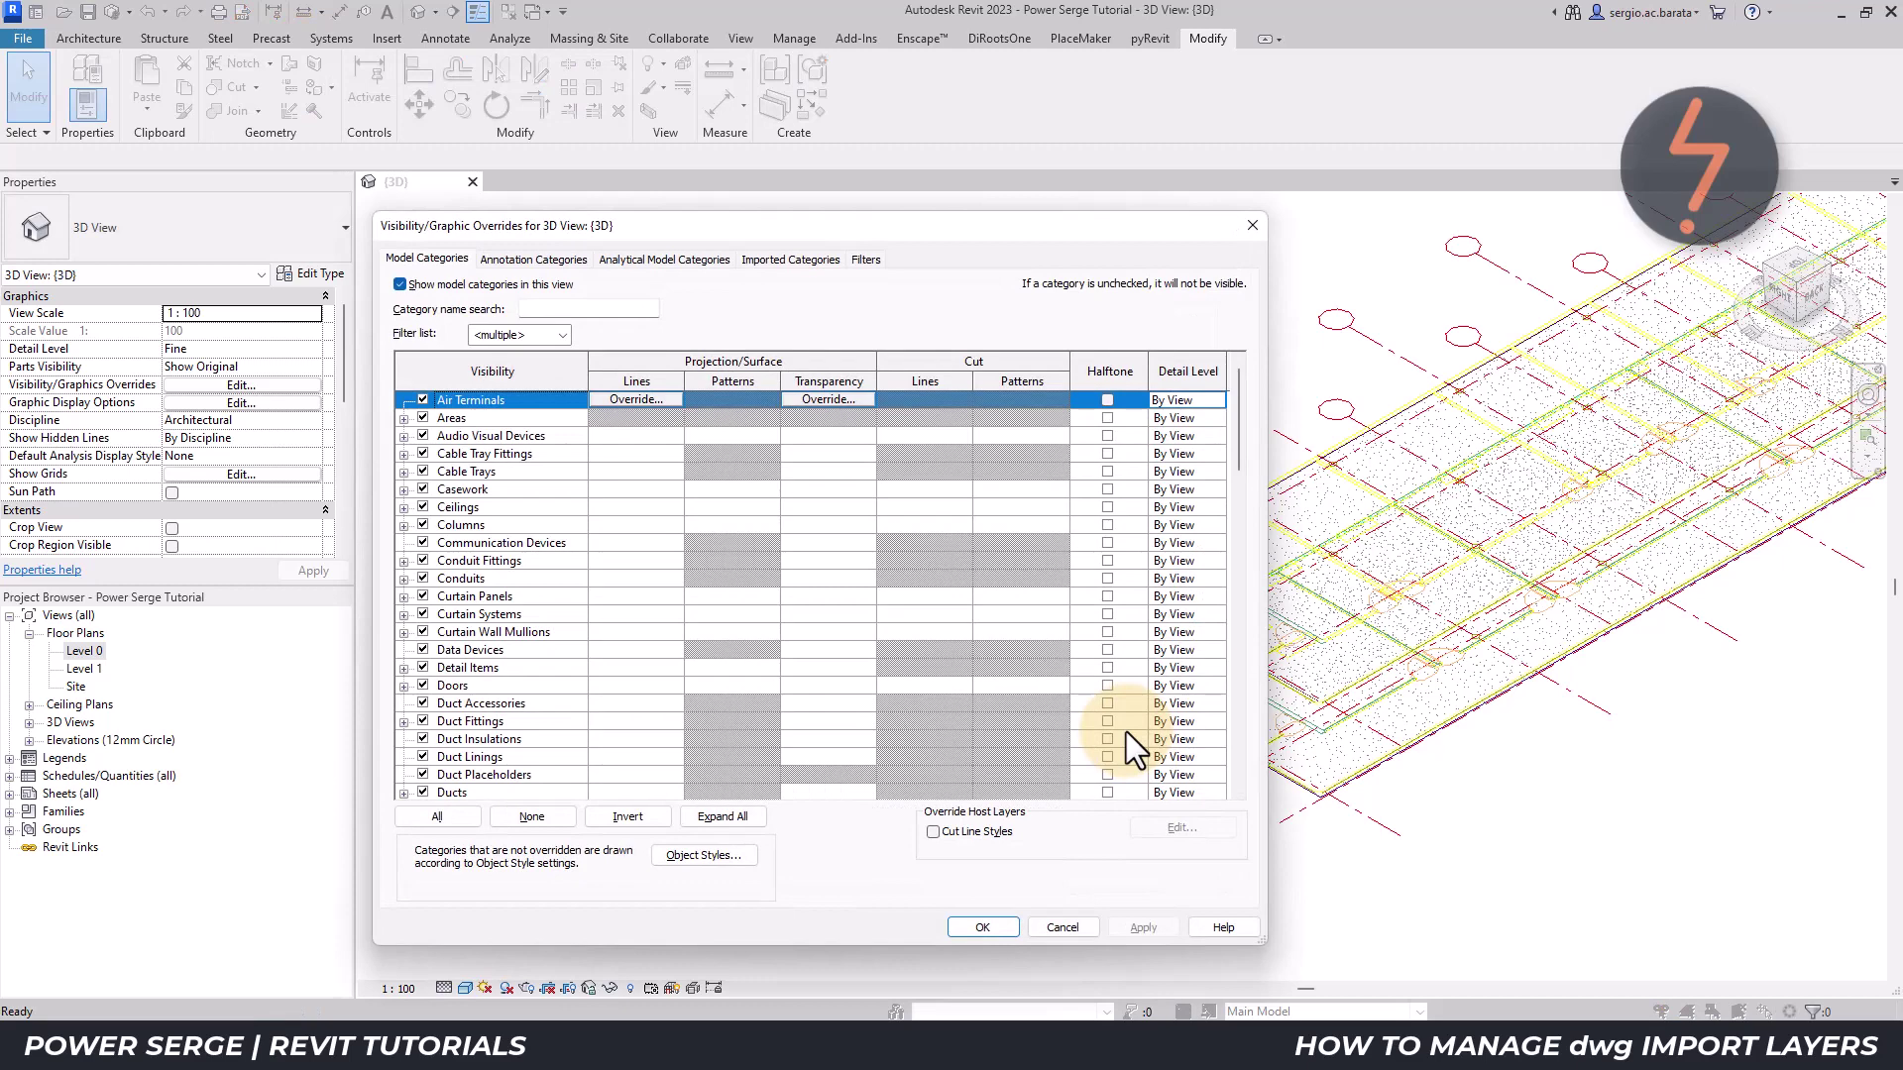
left_click(806, 259)
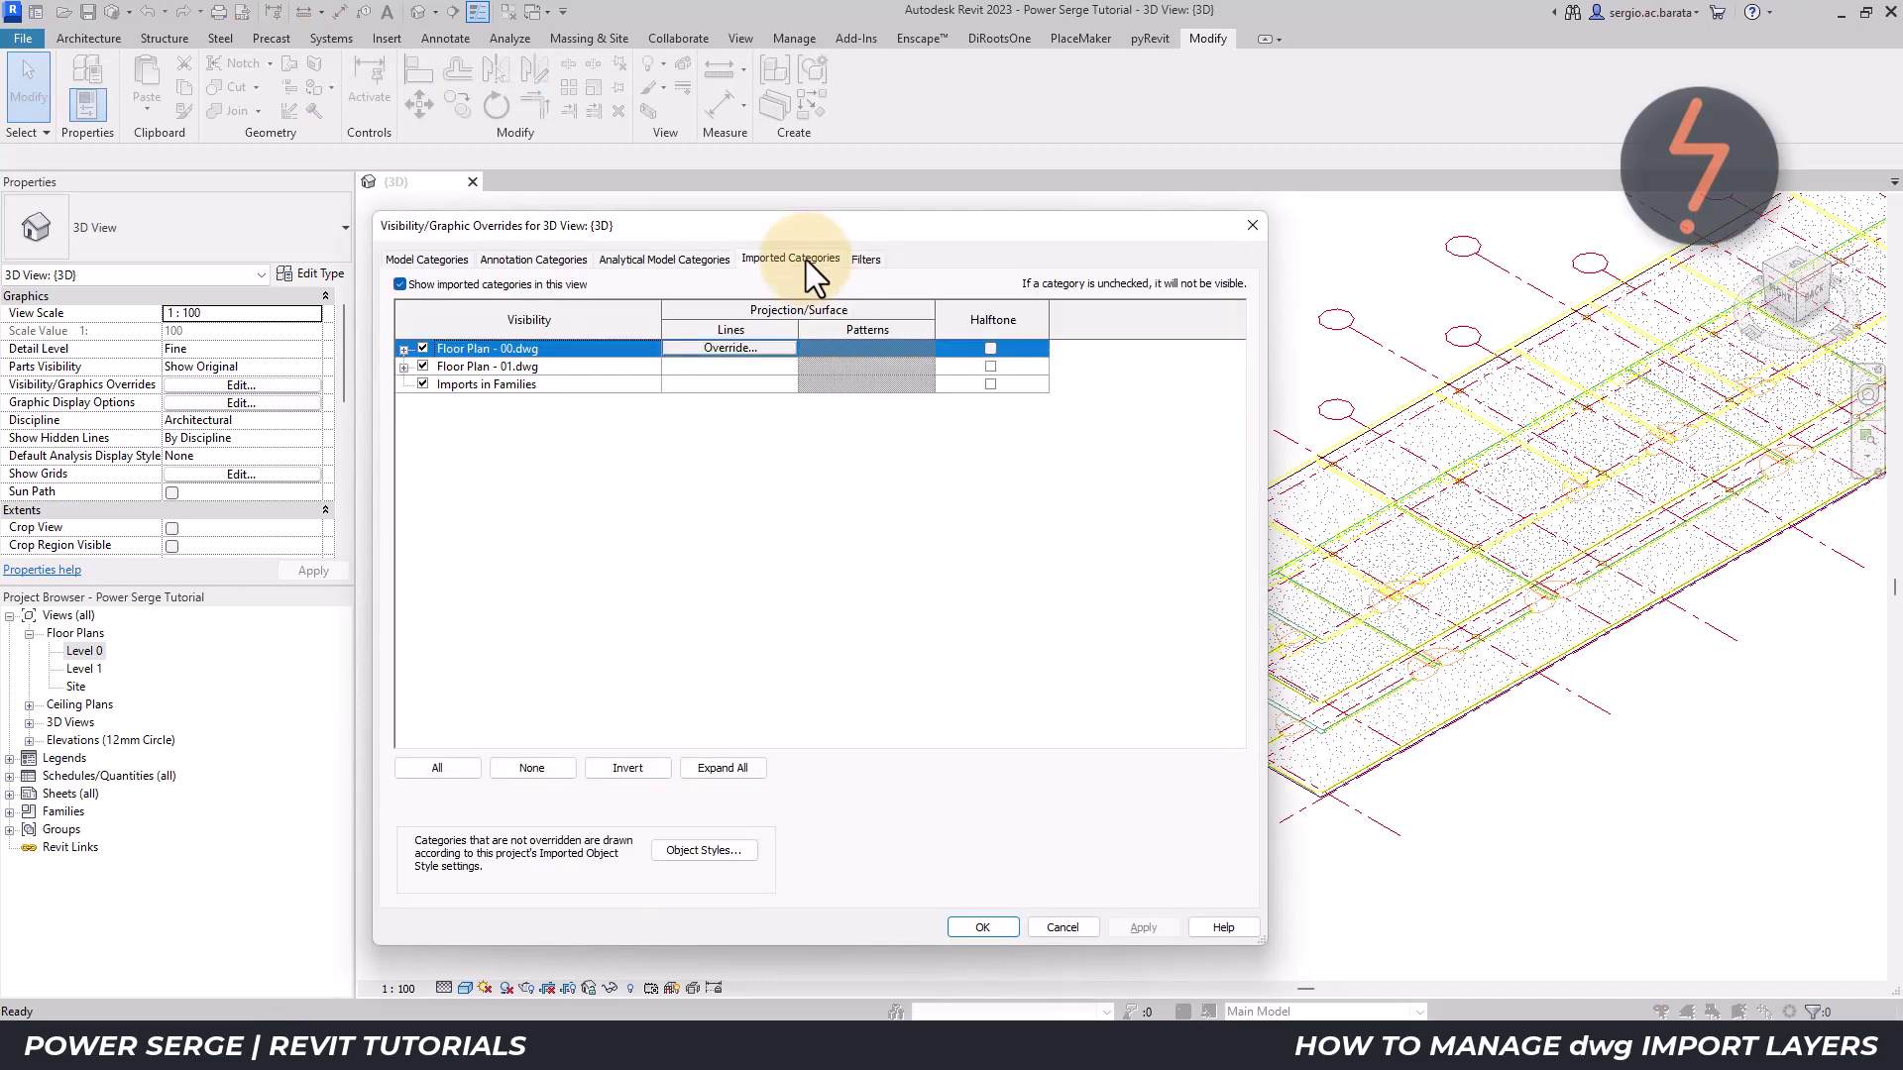
left_click(599, 365, "shift")
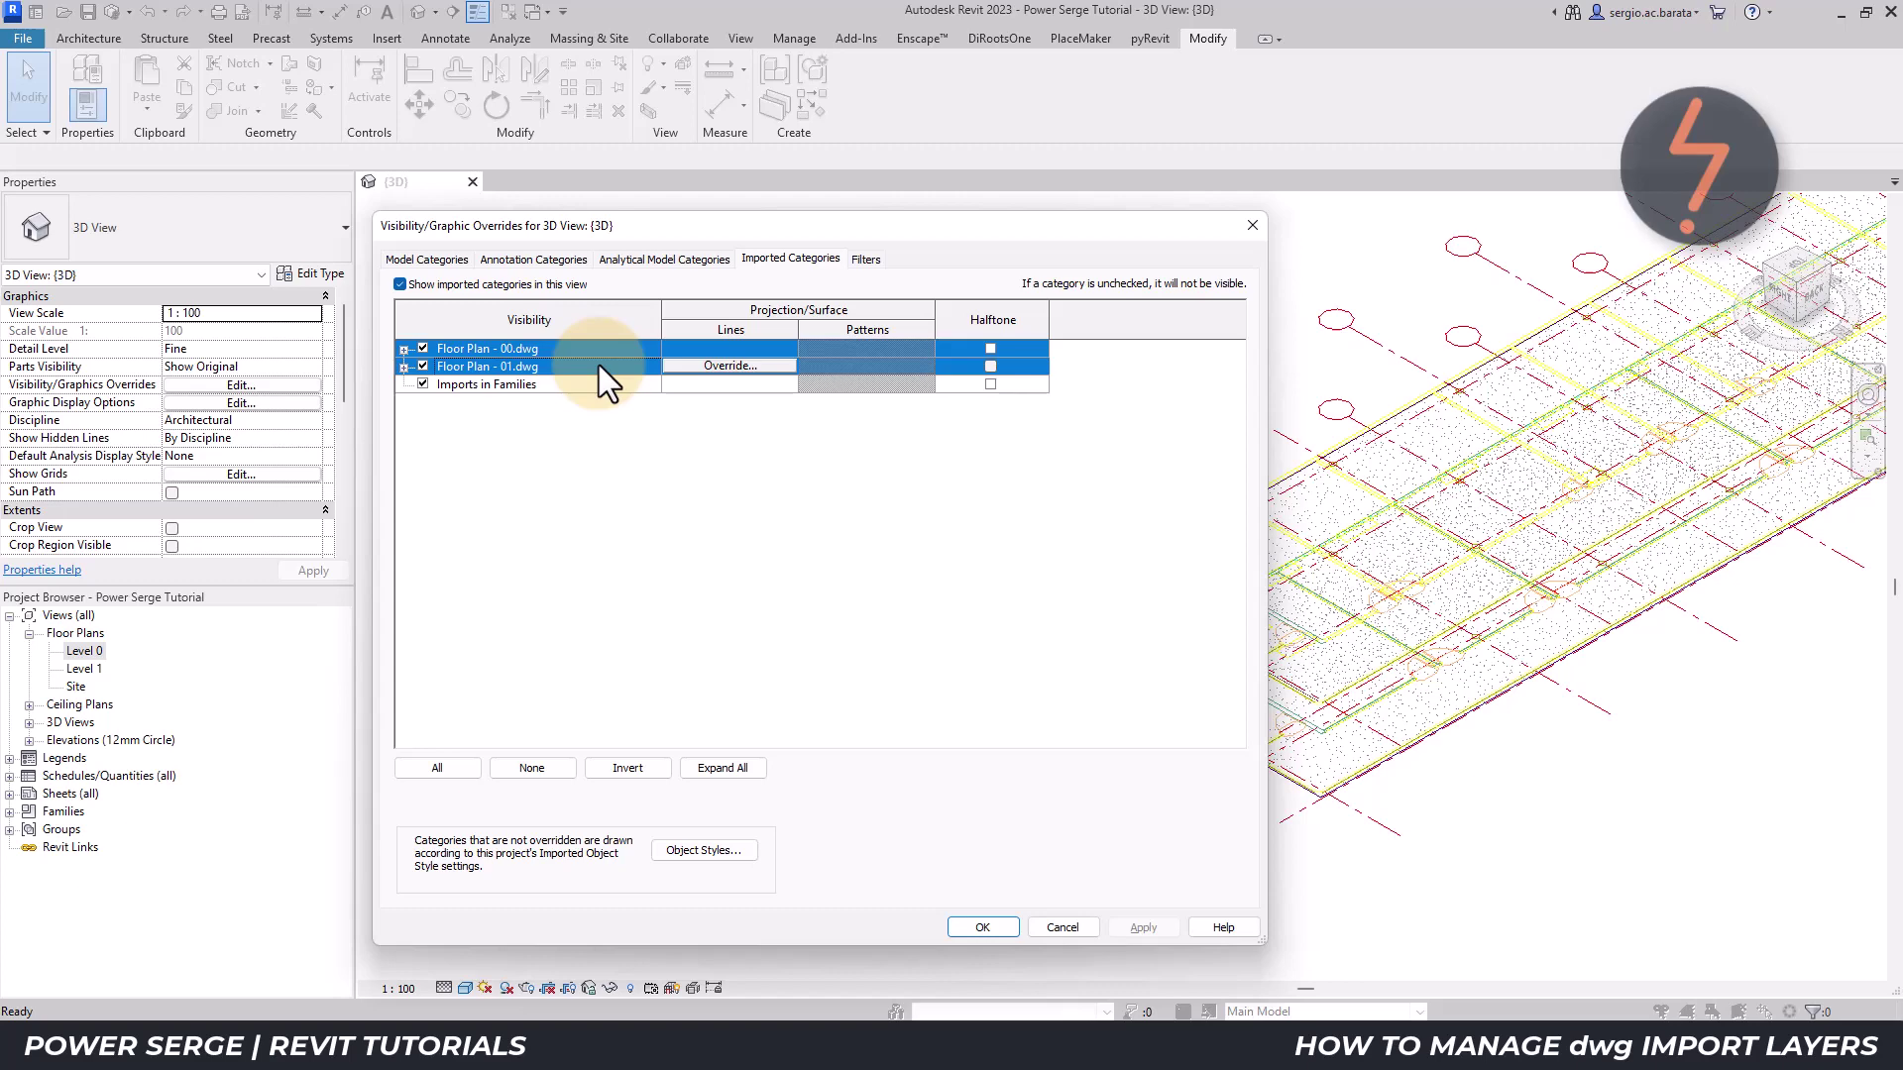
left_click(737, 765)
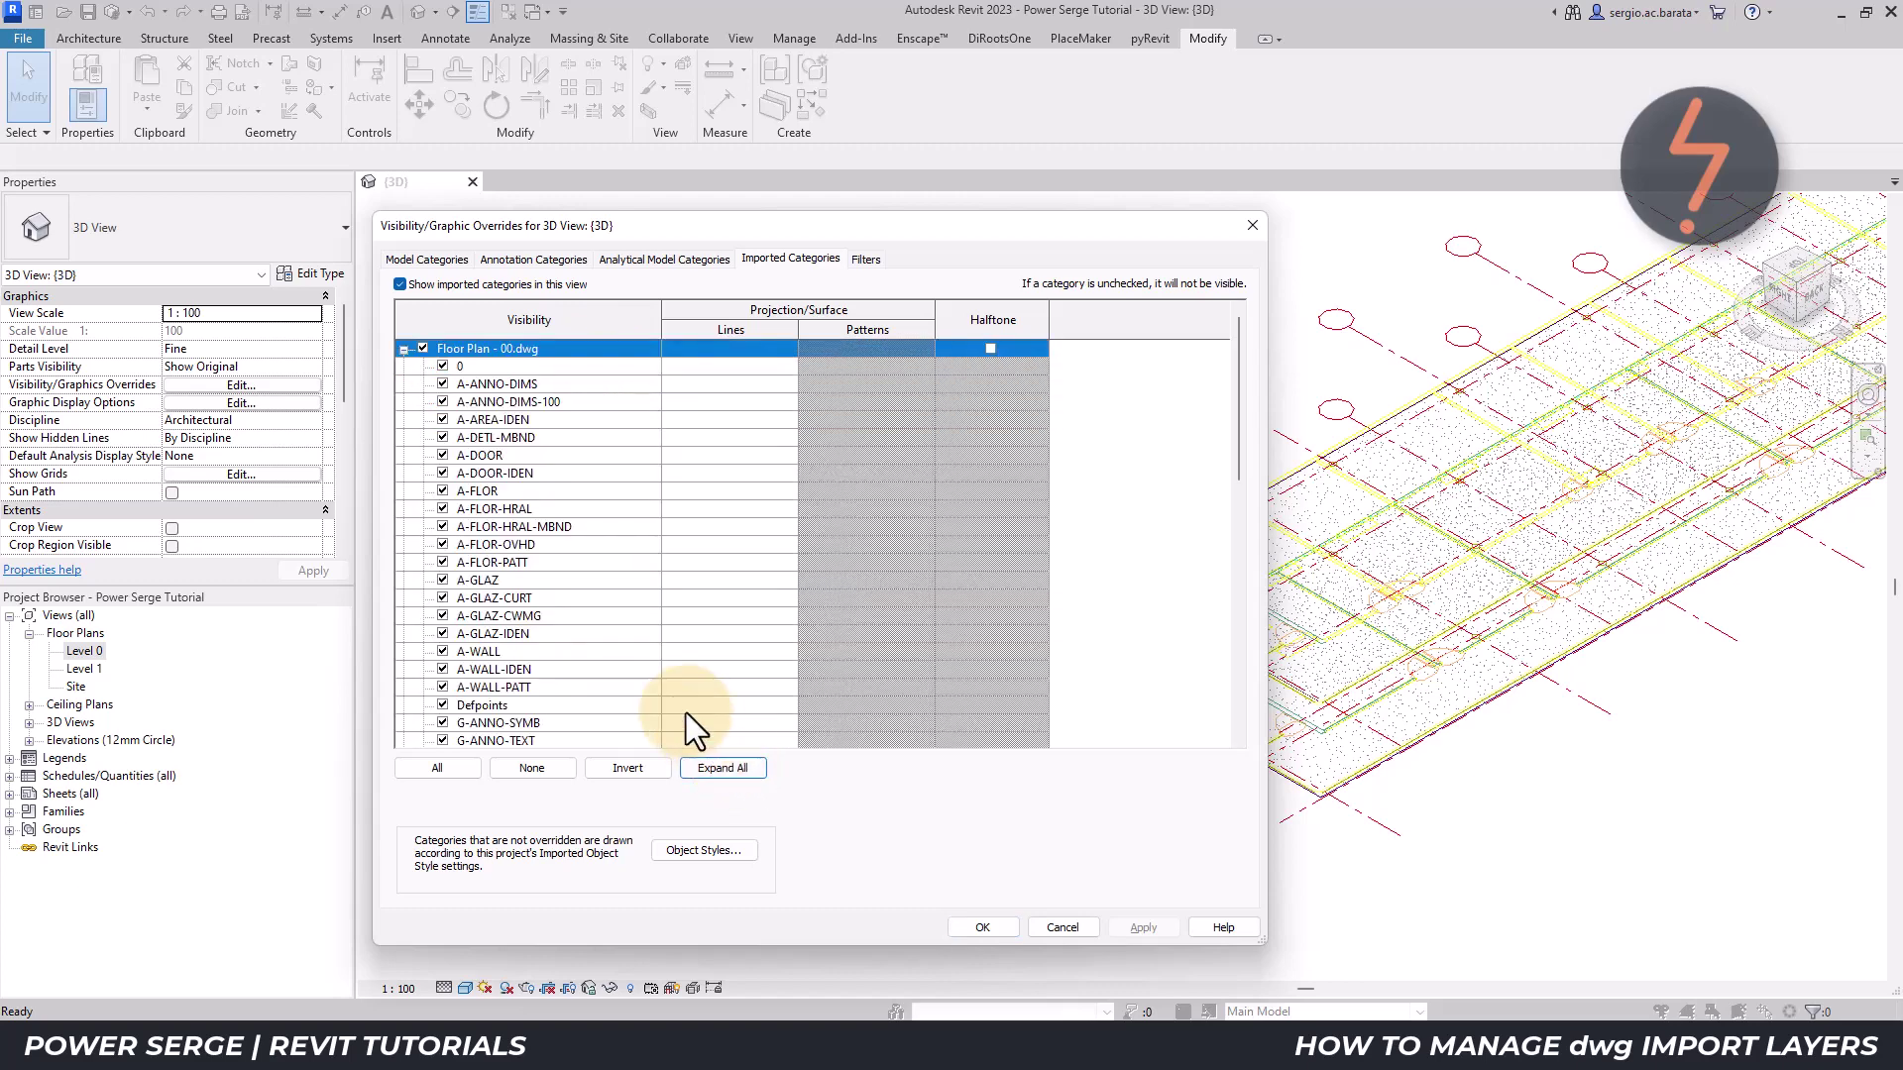
scroll(637, 662, "down", 5)
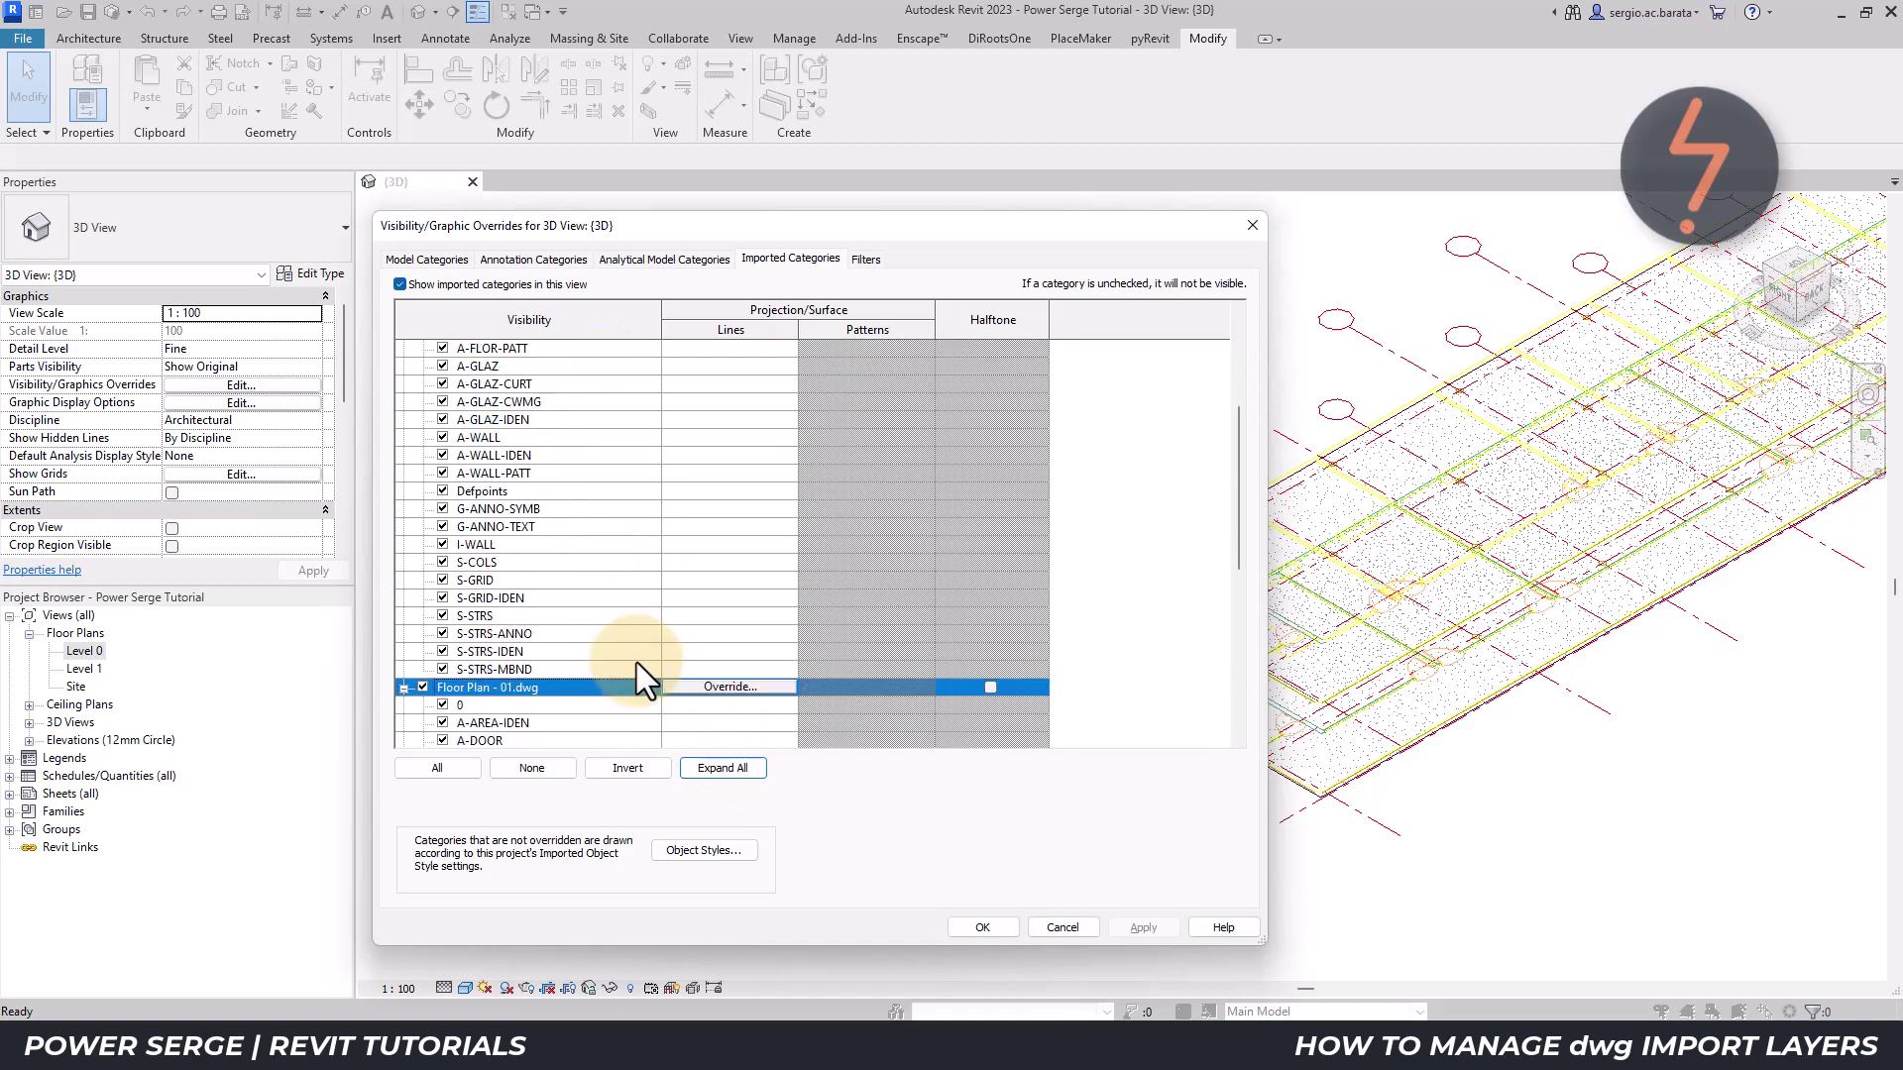
scroll(637, 662, "down", 1)
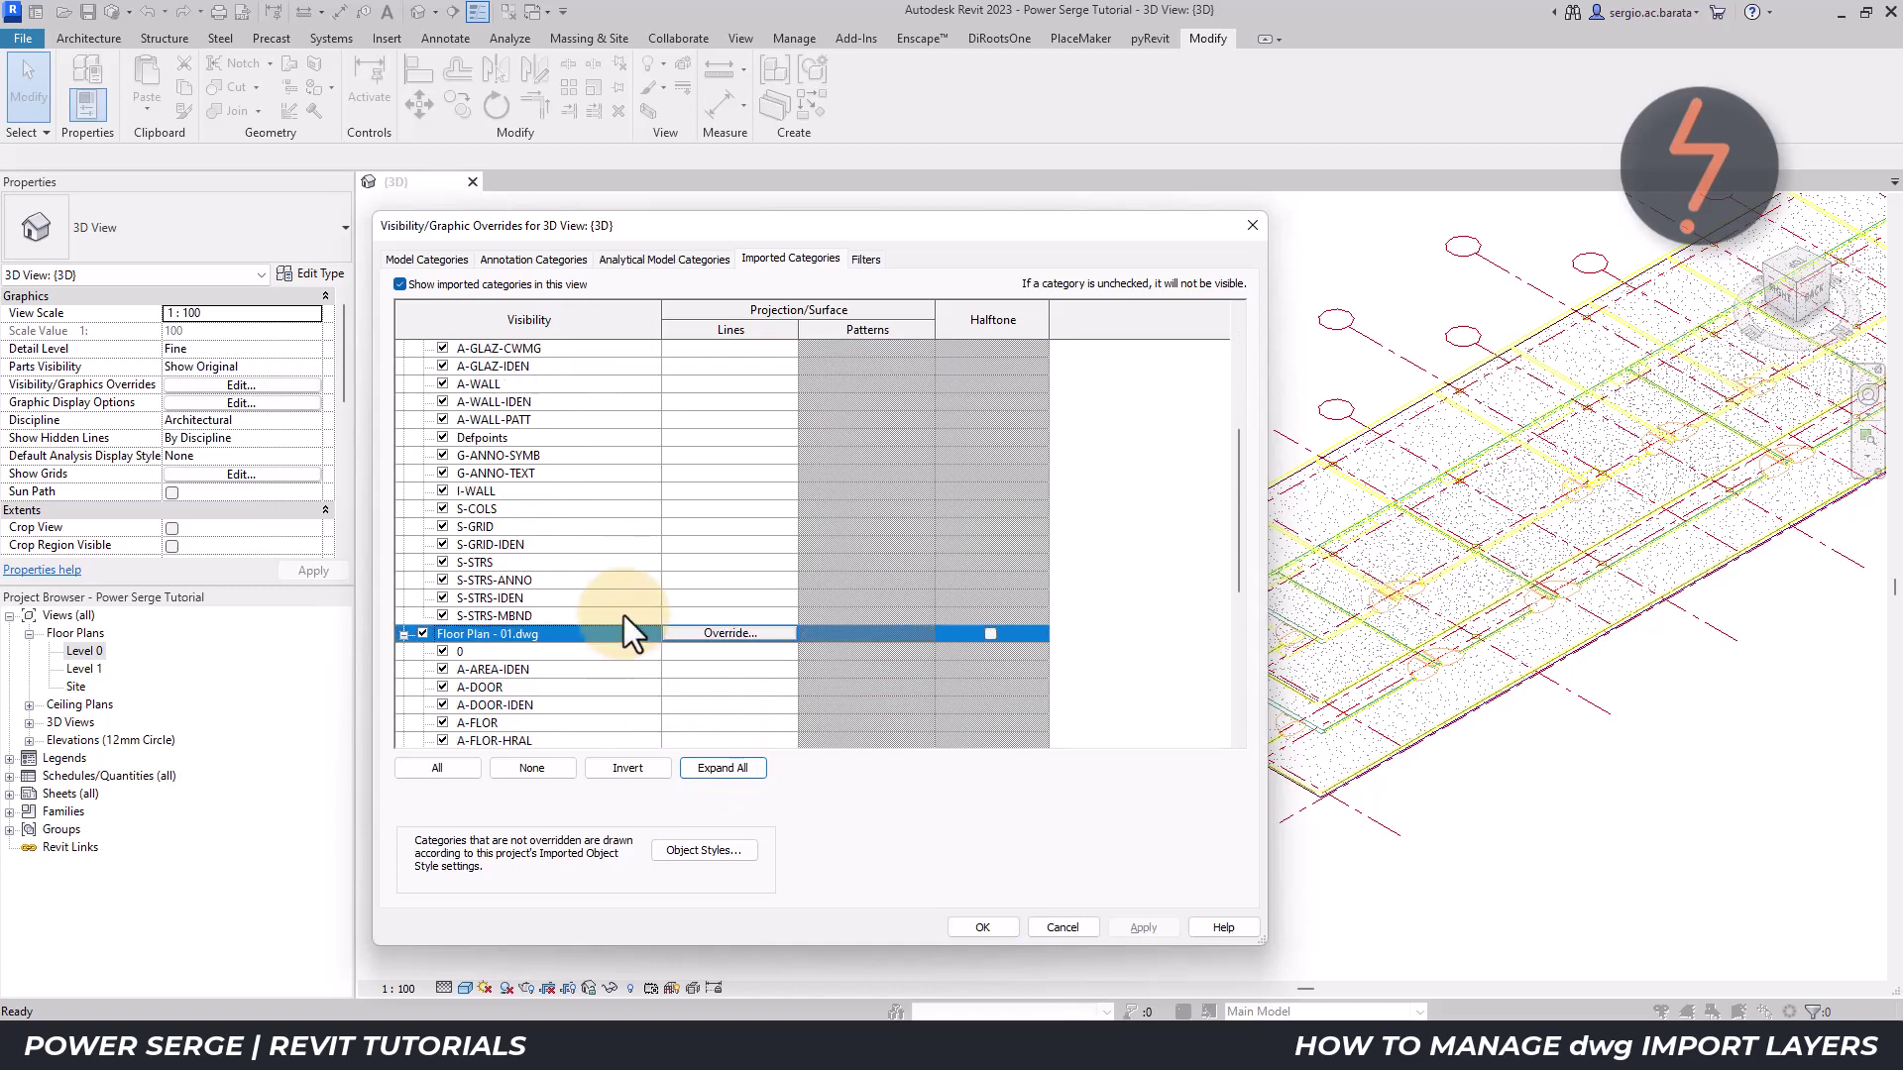
left_click(562, 385)
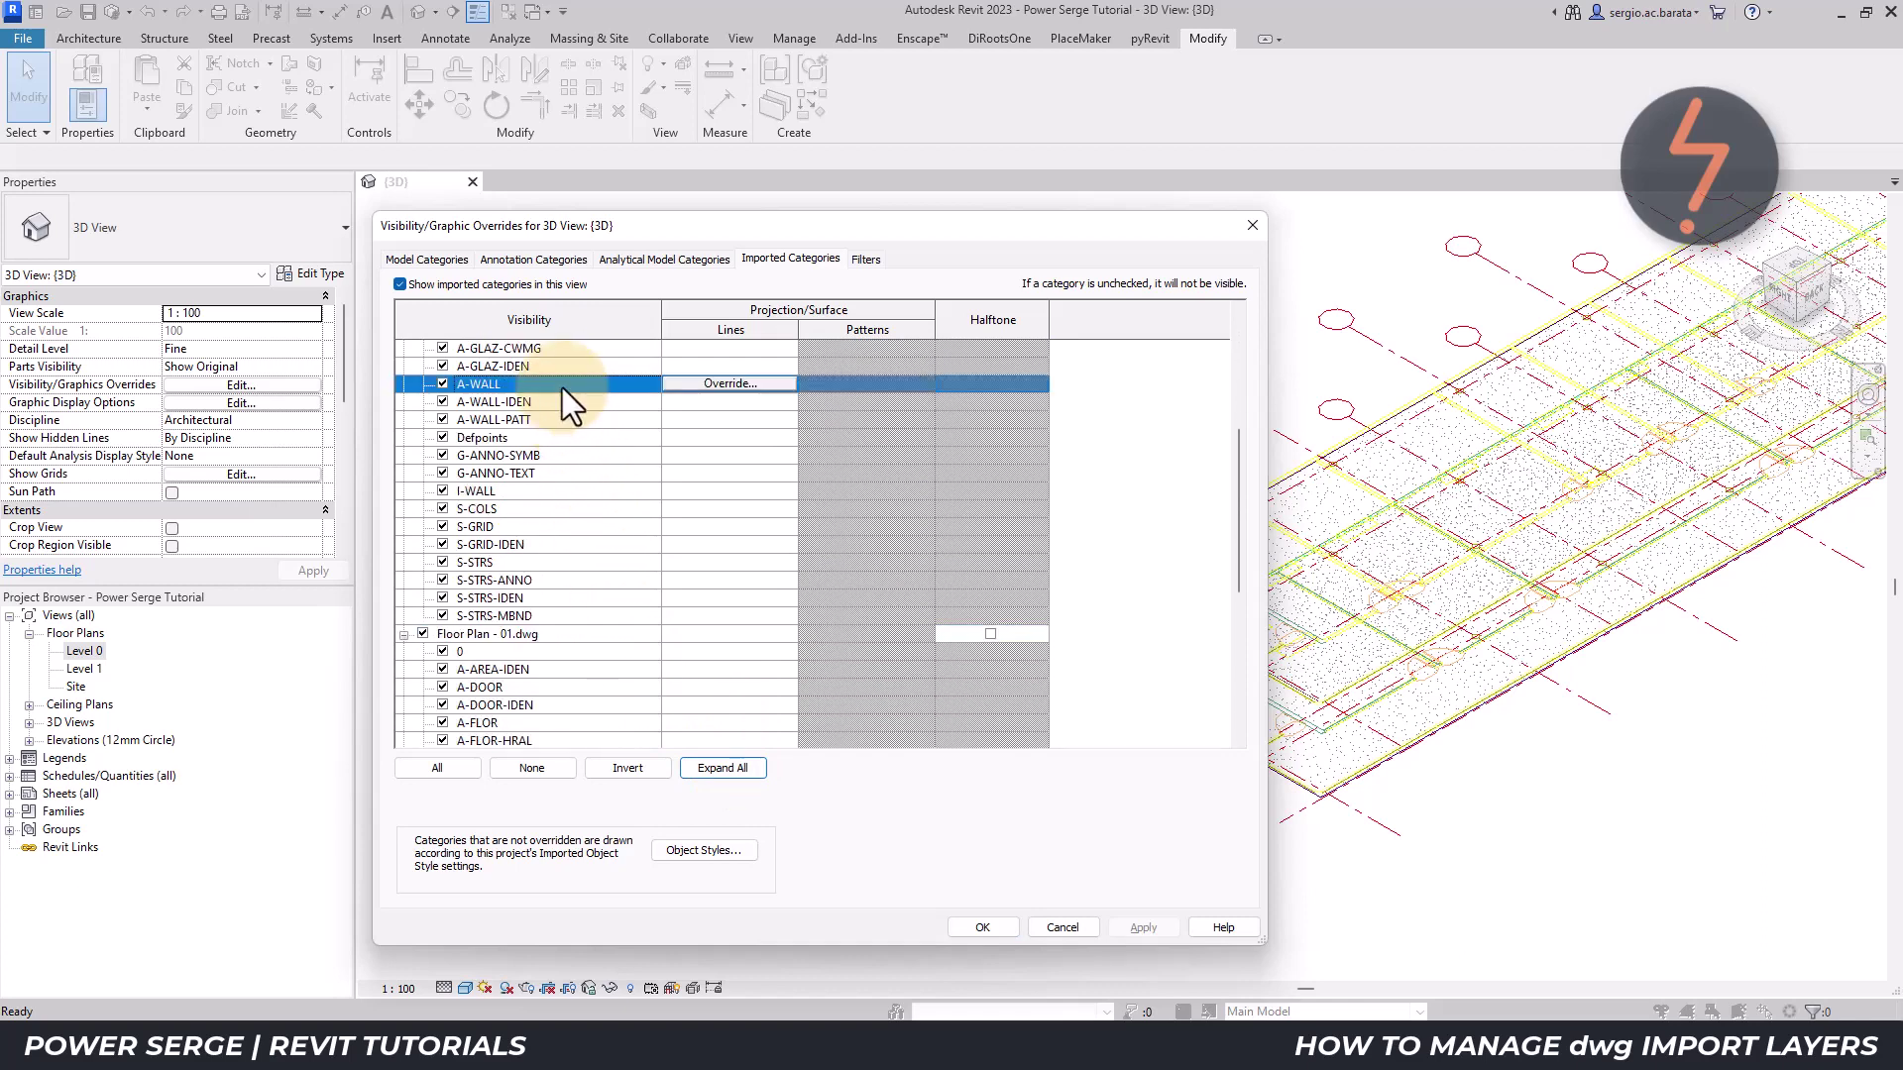
left_click(555, 490, "ctrl")
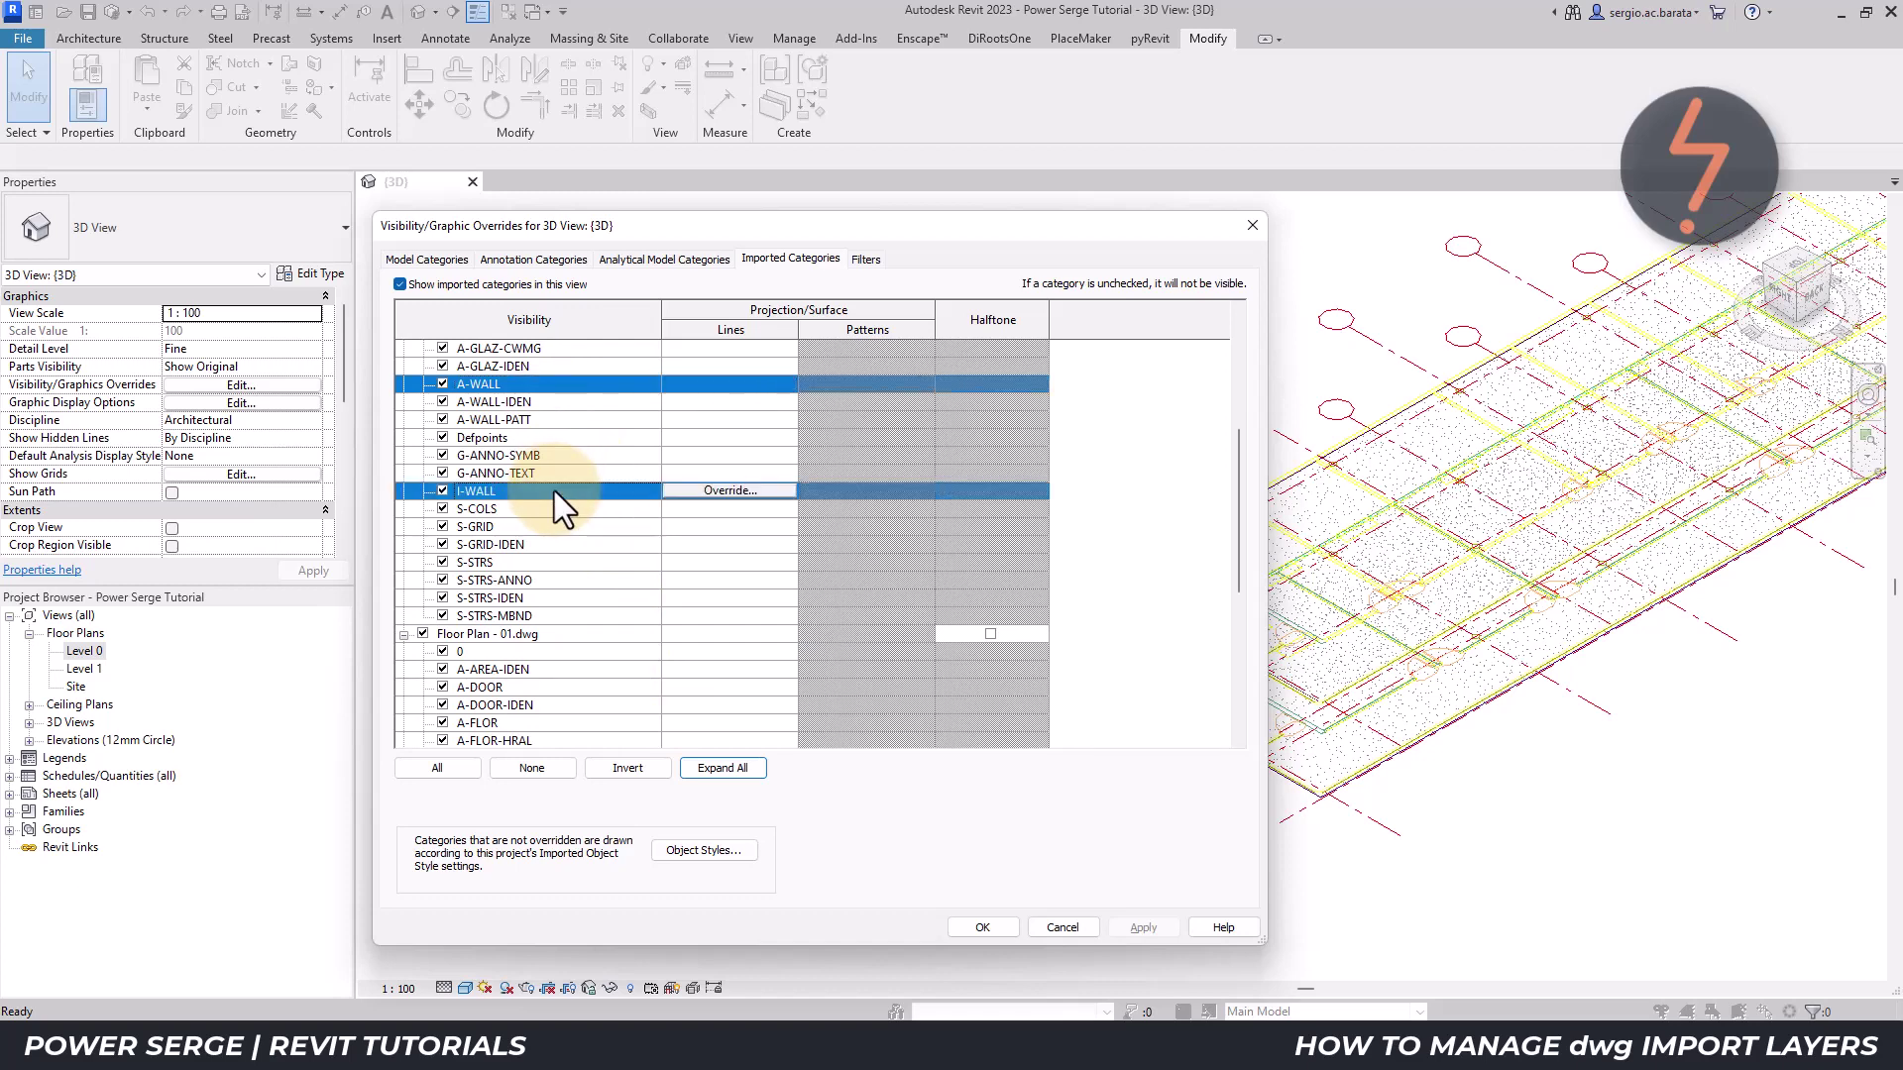
scroll(555, 491, "down", 4)
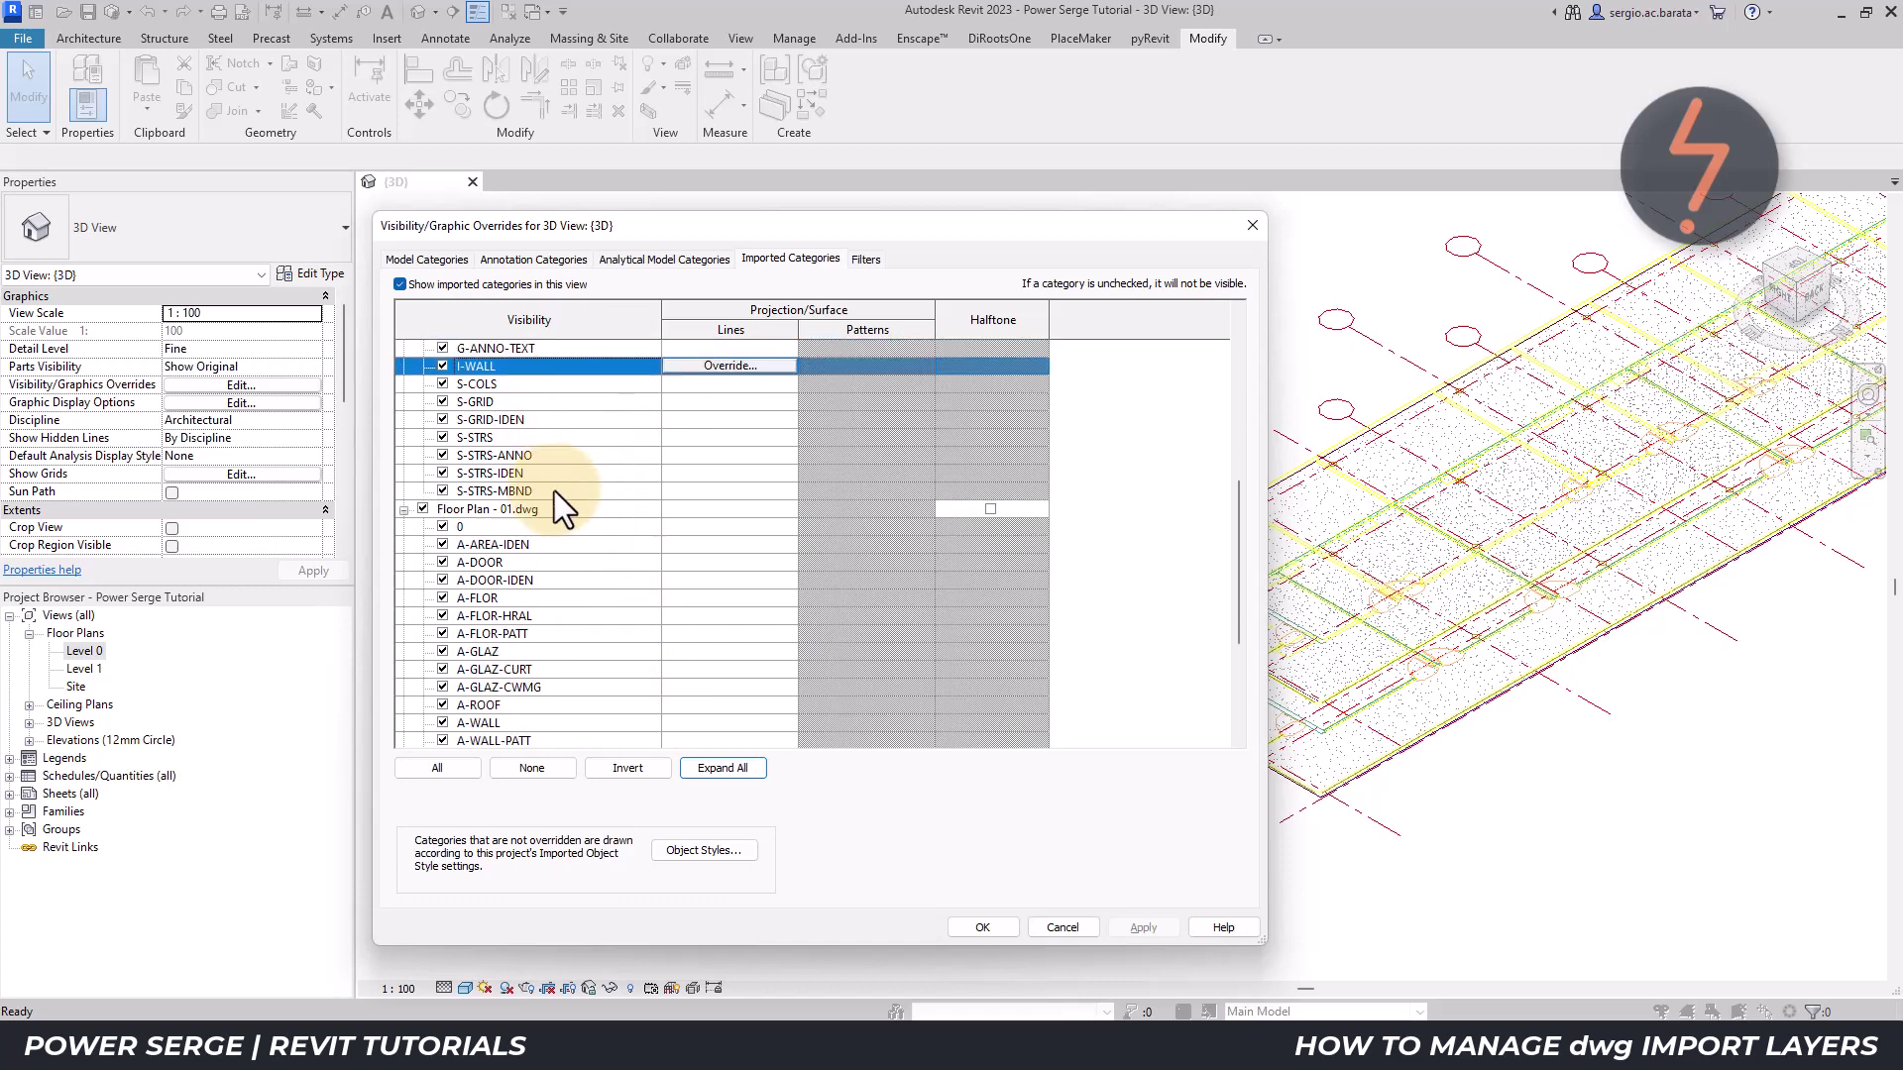
scroll(555, 490, "down", 2)
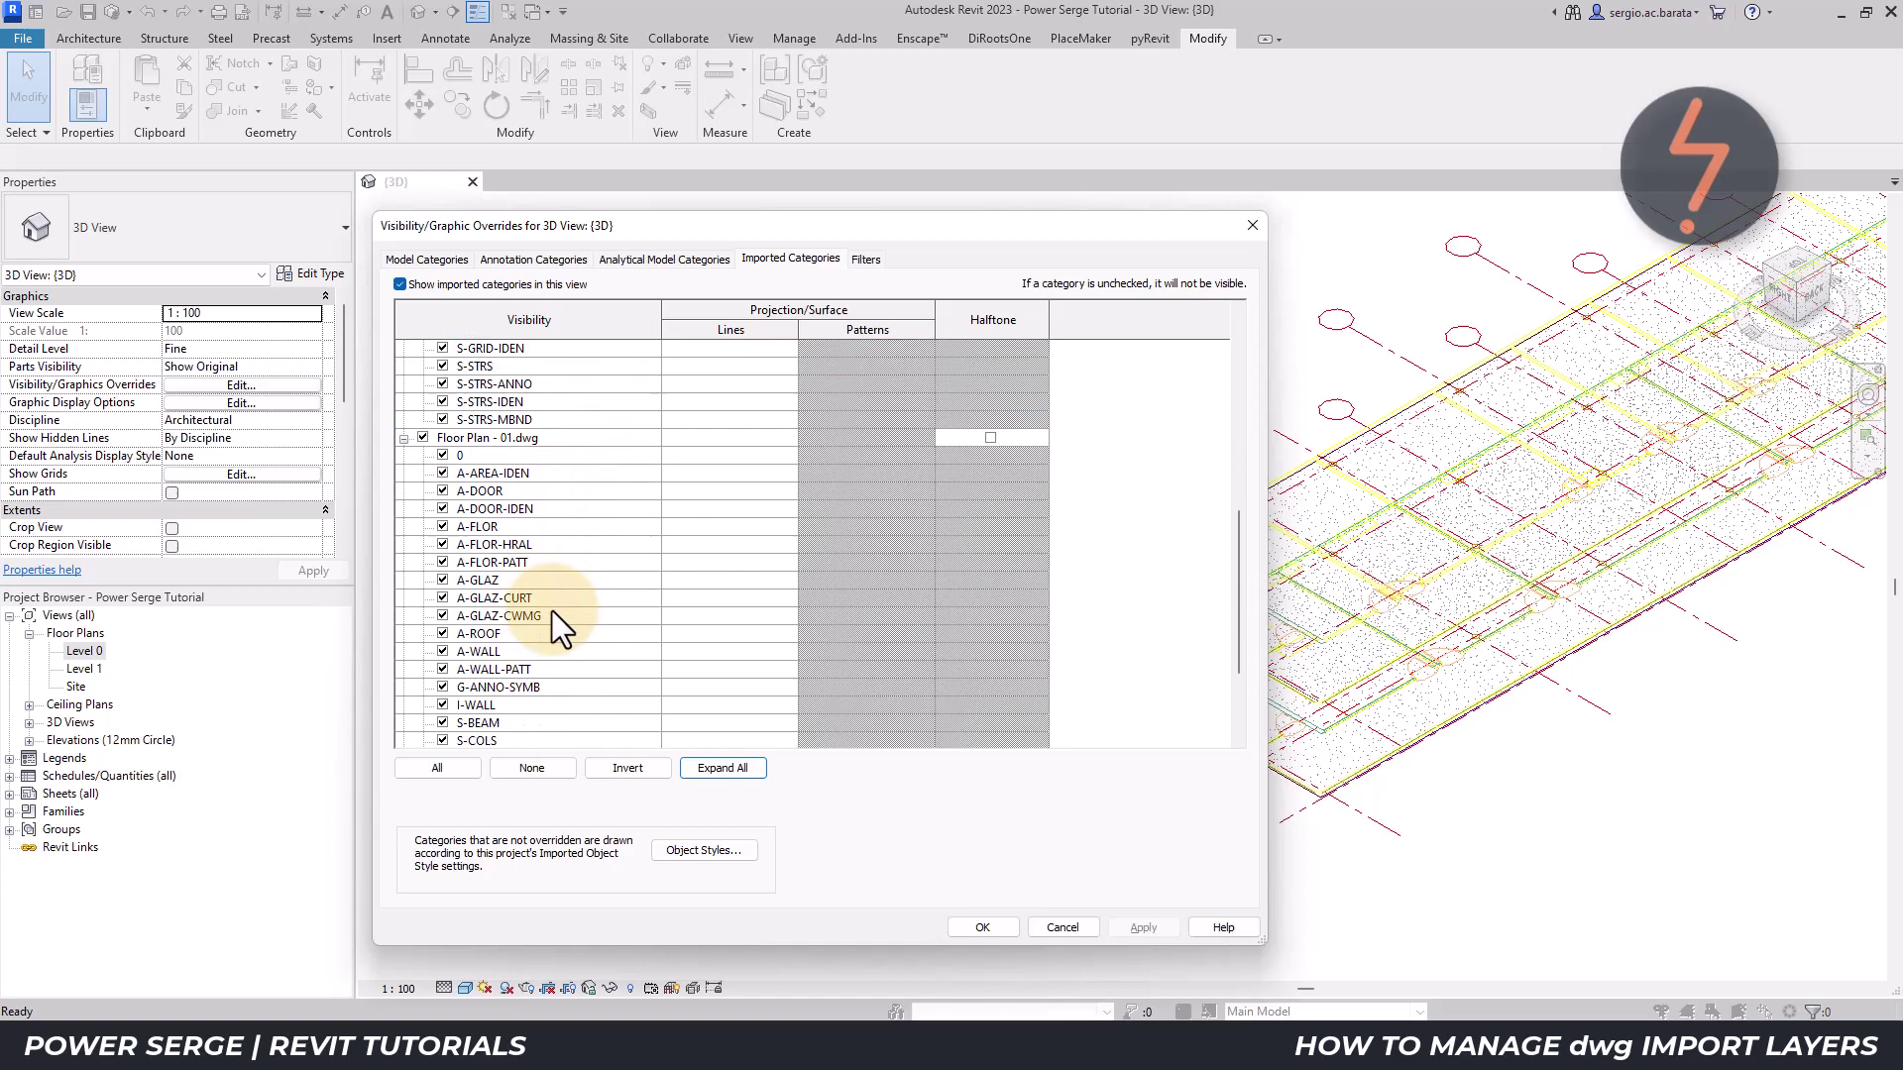
left_click(550, 650)
left_click(545, 704, "ctrl")
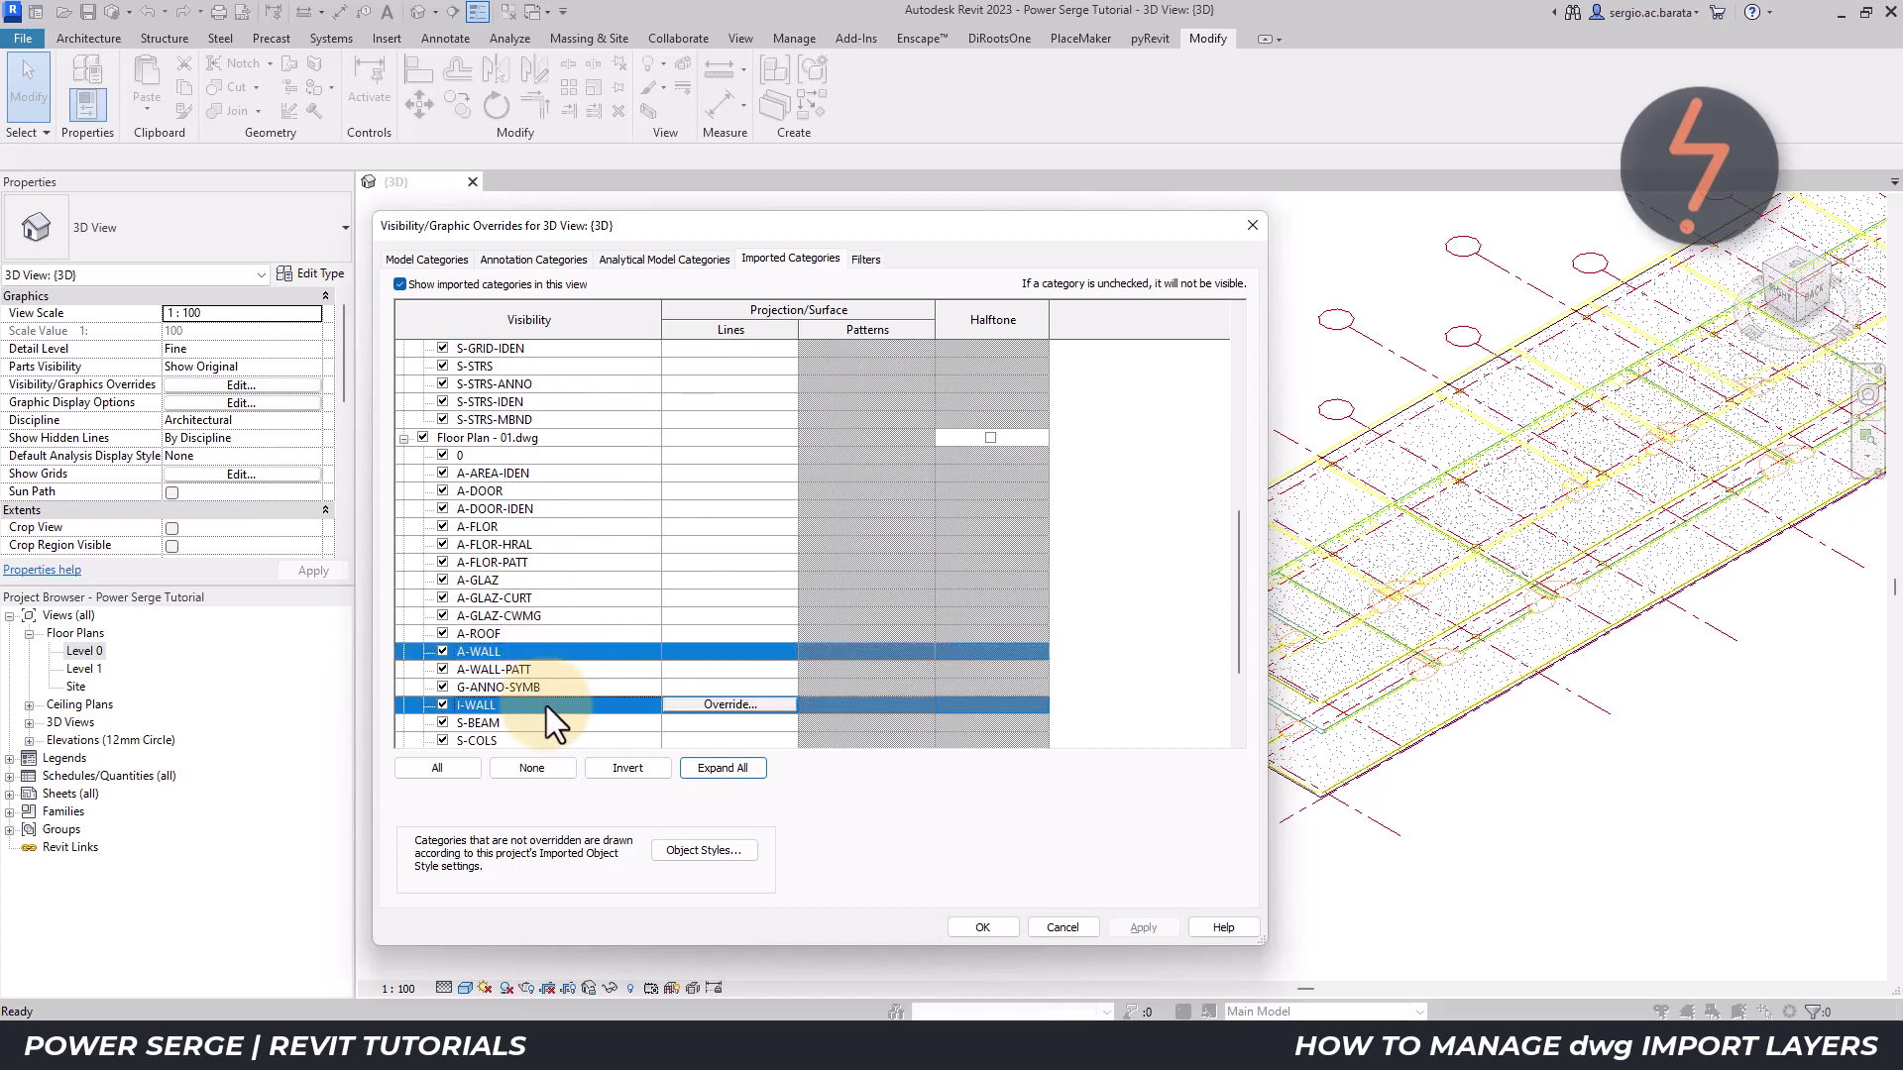
- Invert the selection to hide all non-wall layers, re-enable both DWGs, and apply
left_click(626, 768)
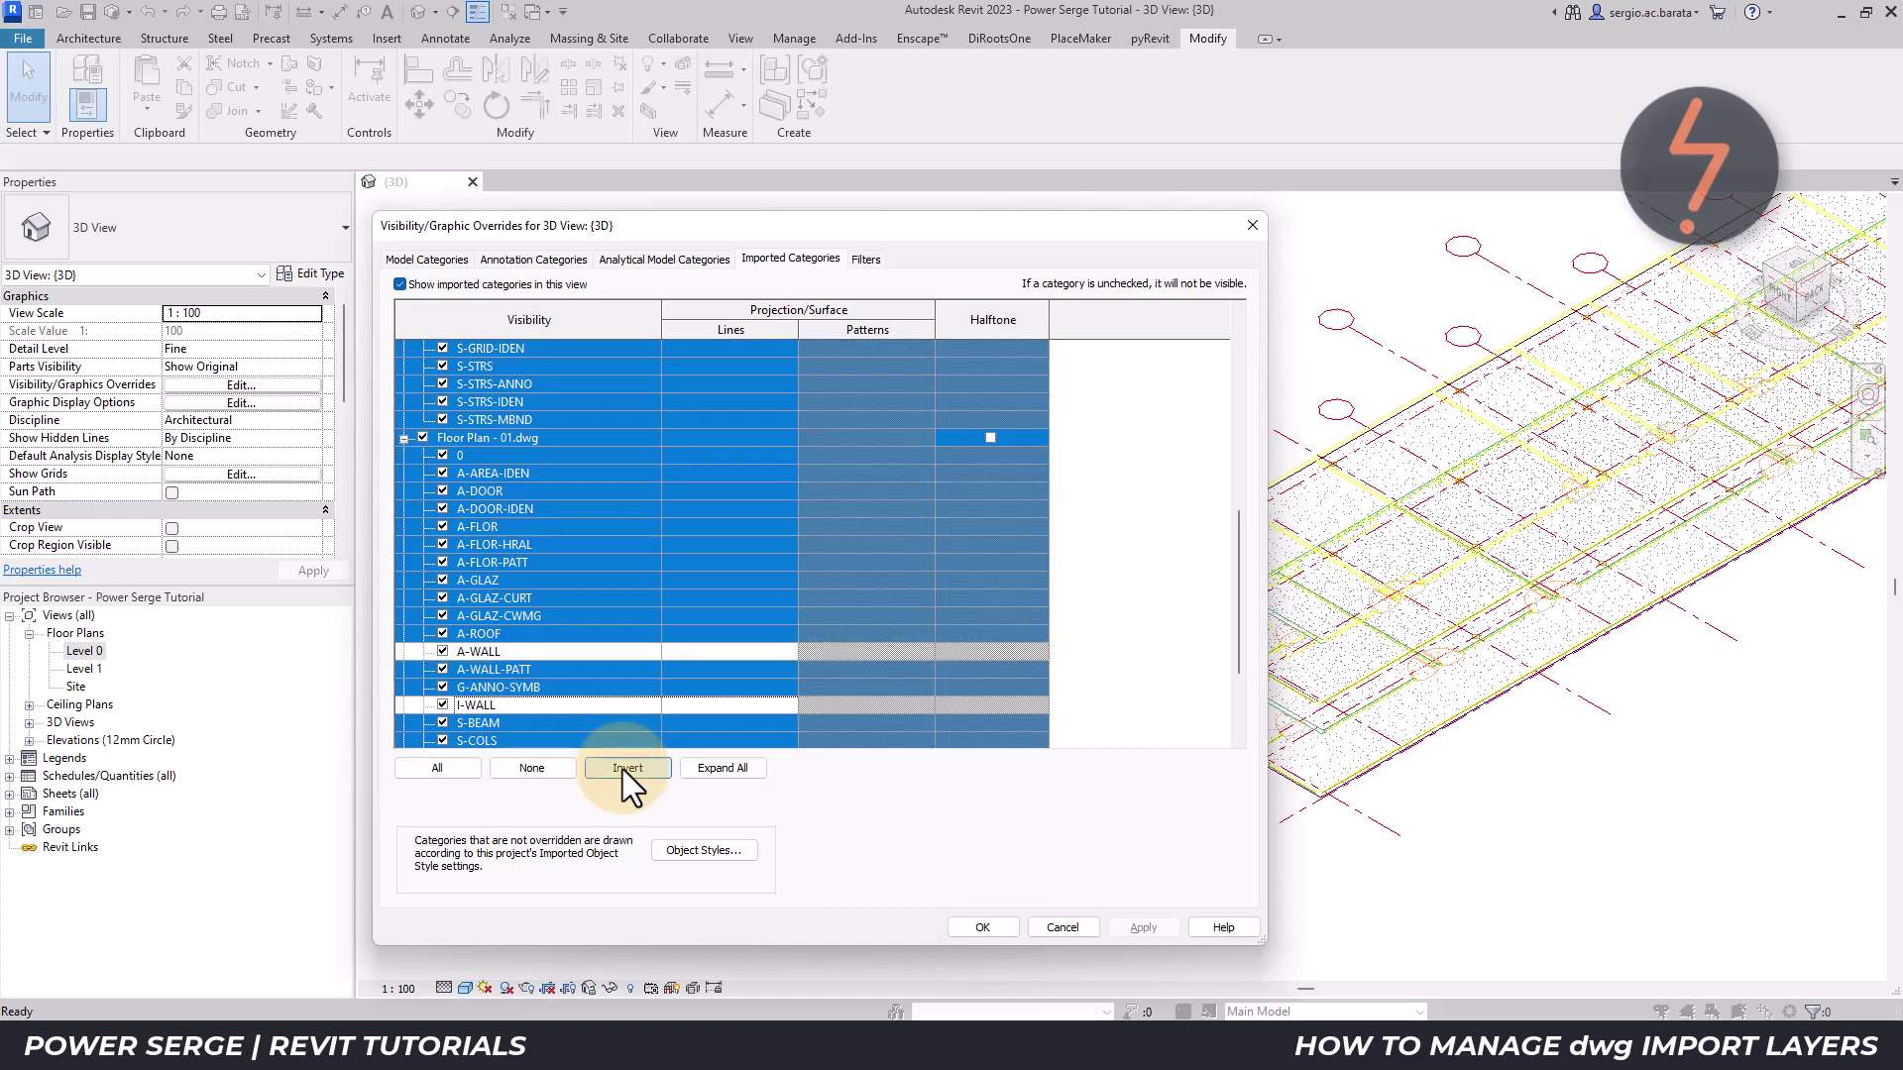
left_click(443, 597)
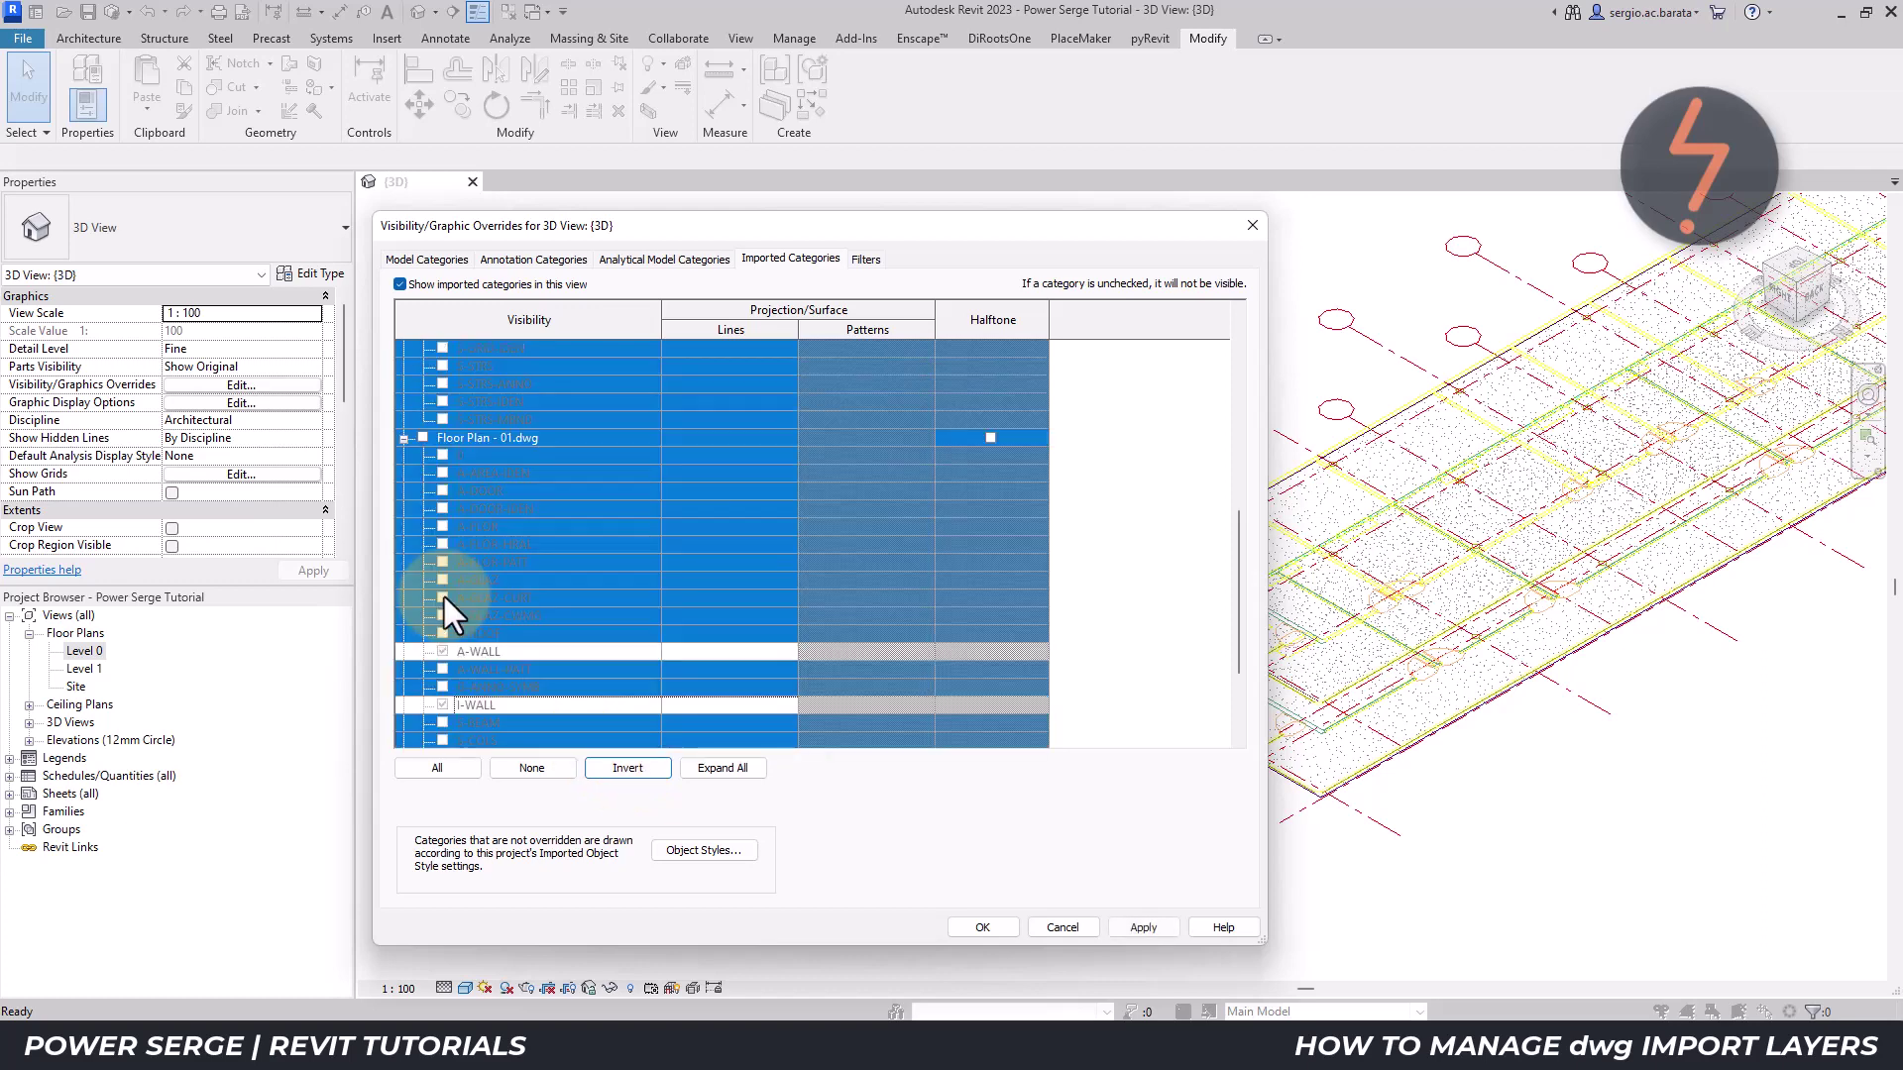
left_click(638, 765)
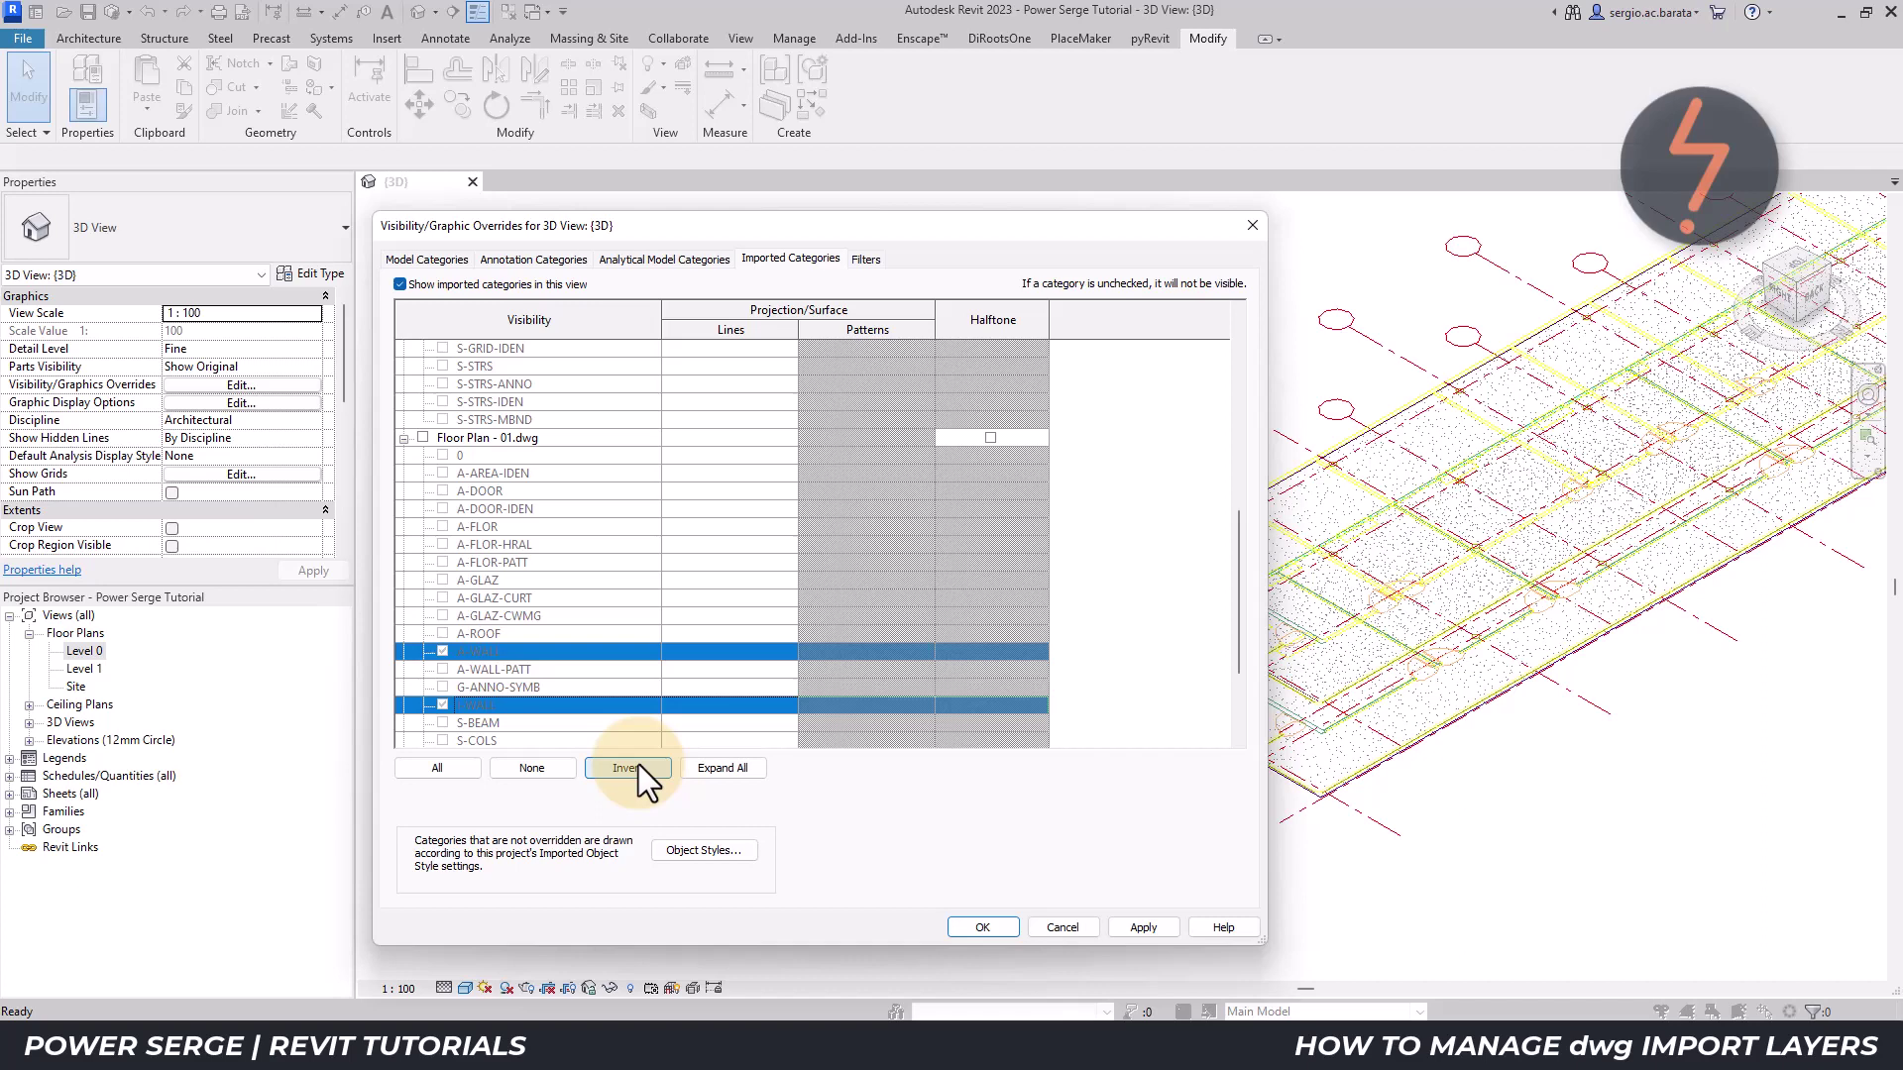
left_click(423, 438)
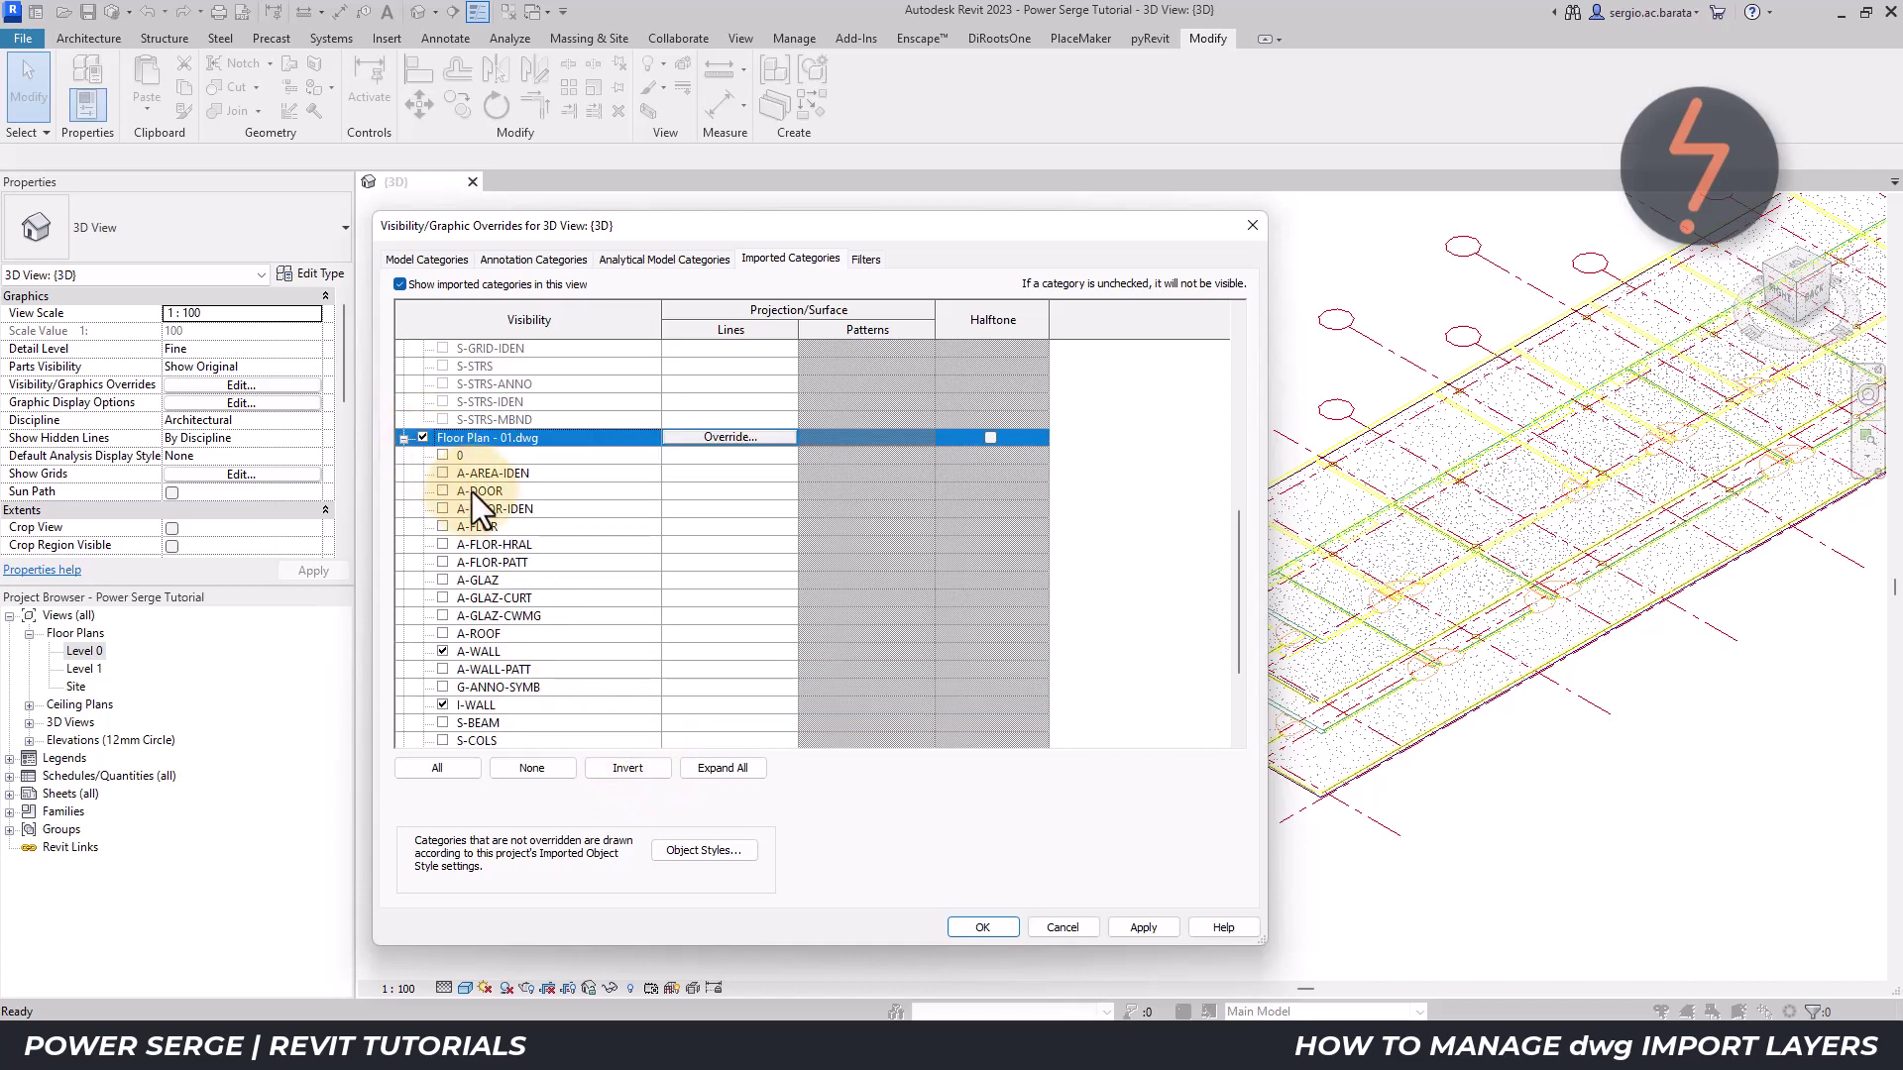
scroll(485, 508, "up", 3)
scroll(486, 508, "up", 5)
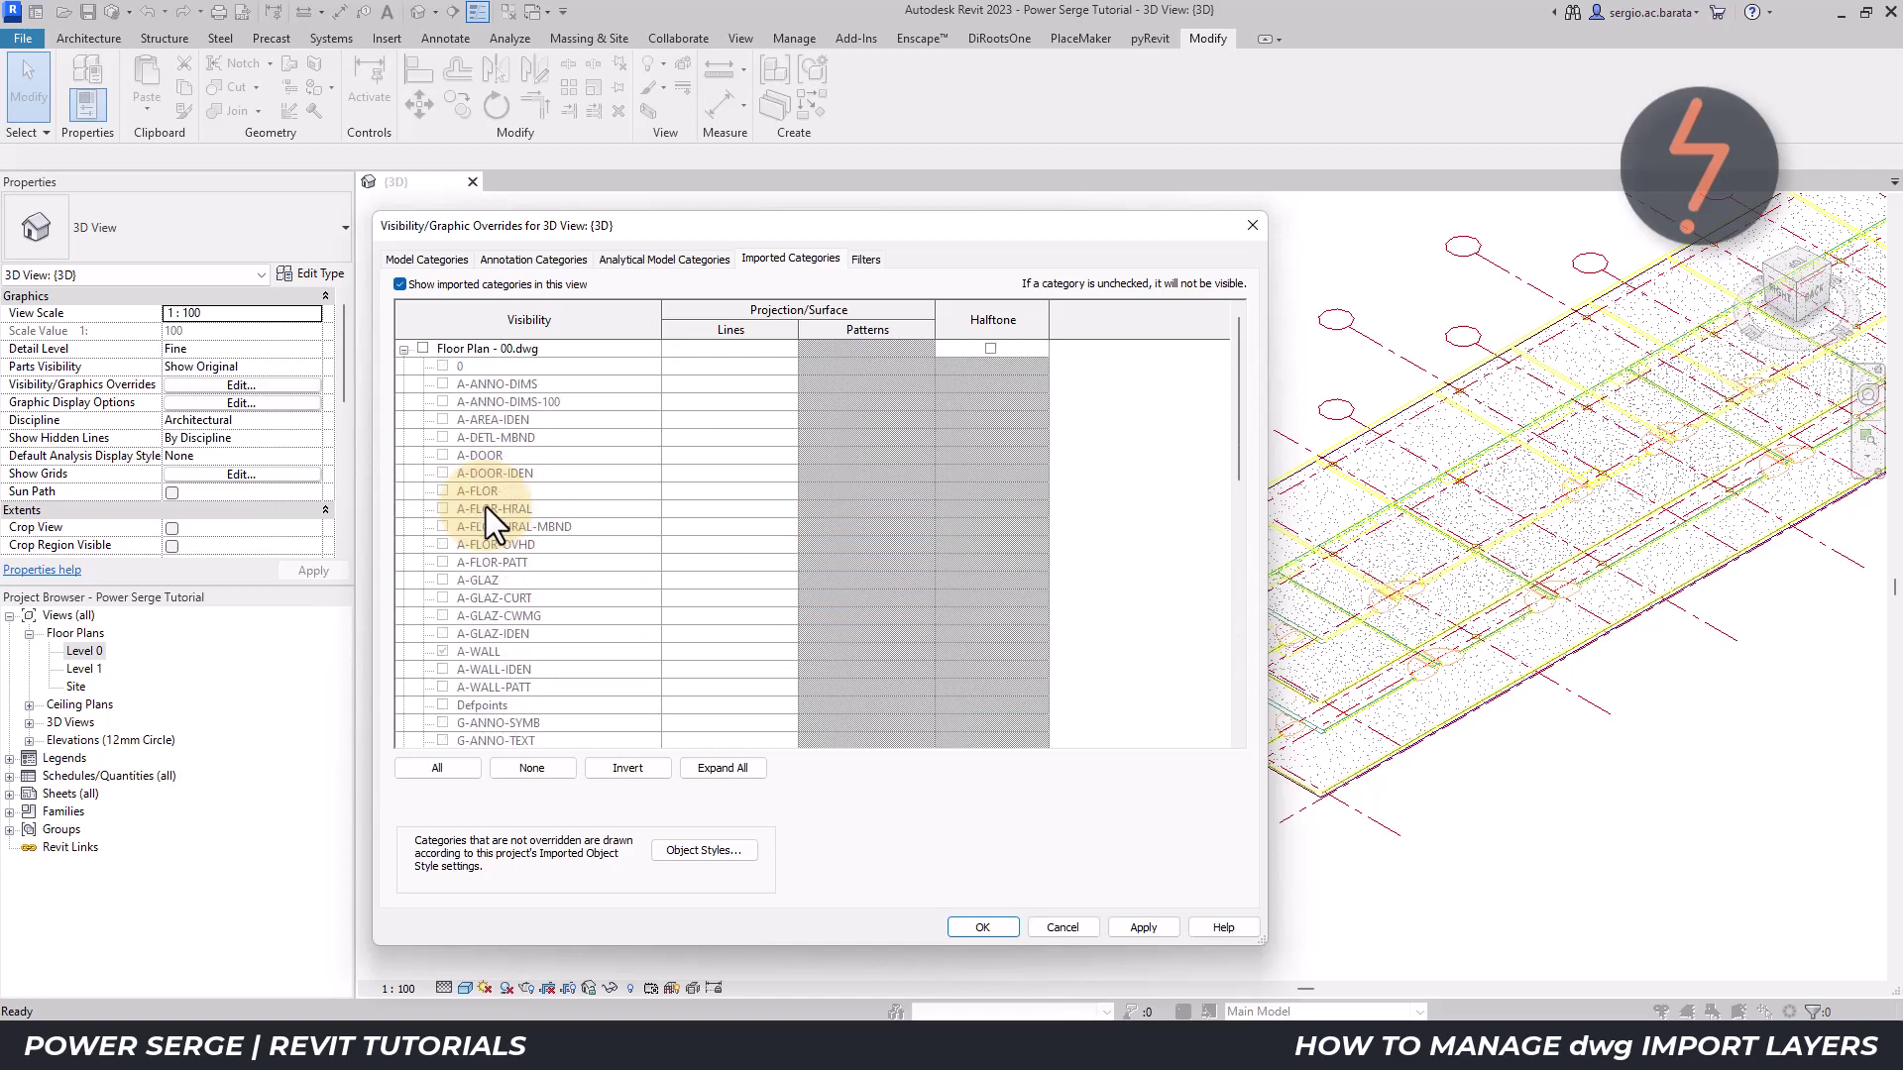
left_click(423, 349)
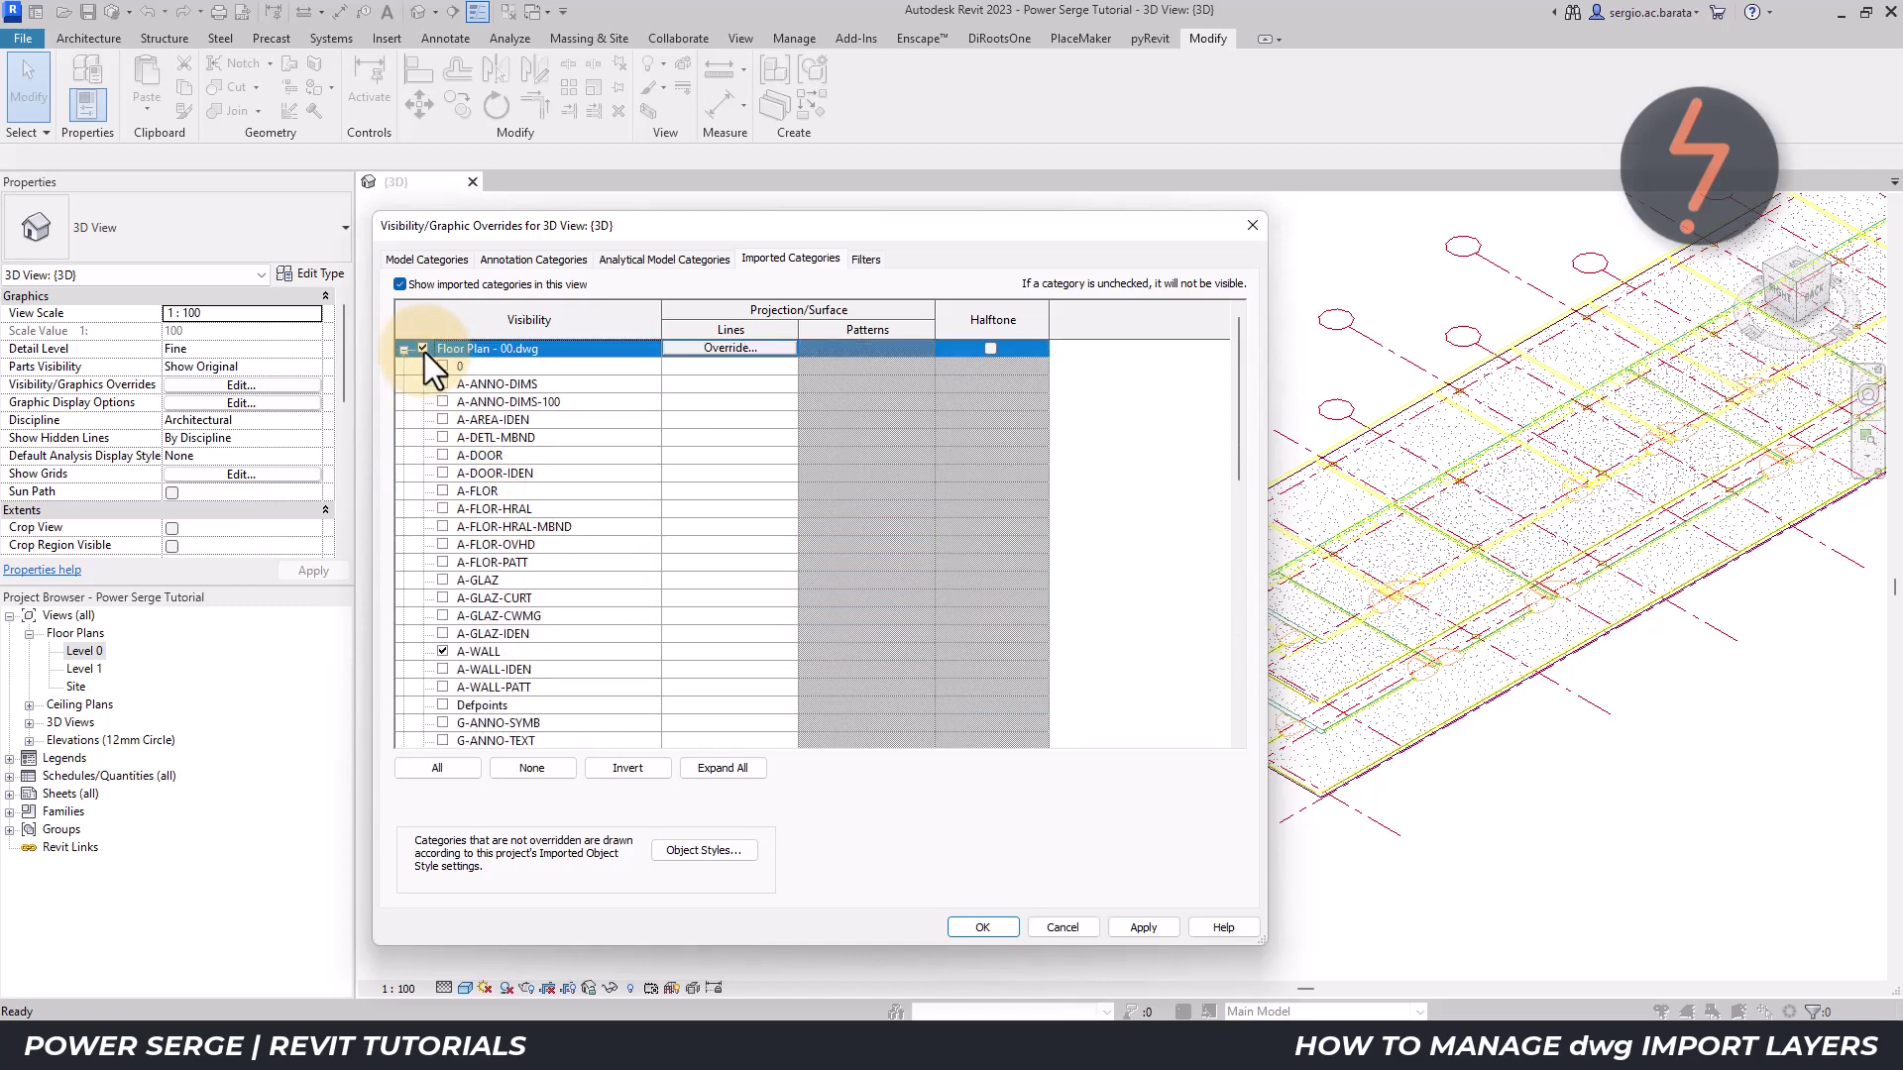
left_click(1148, 926)
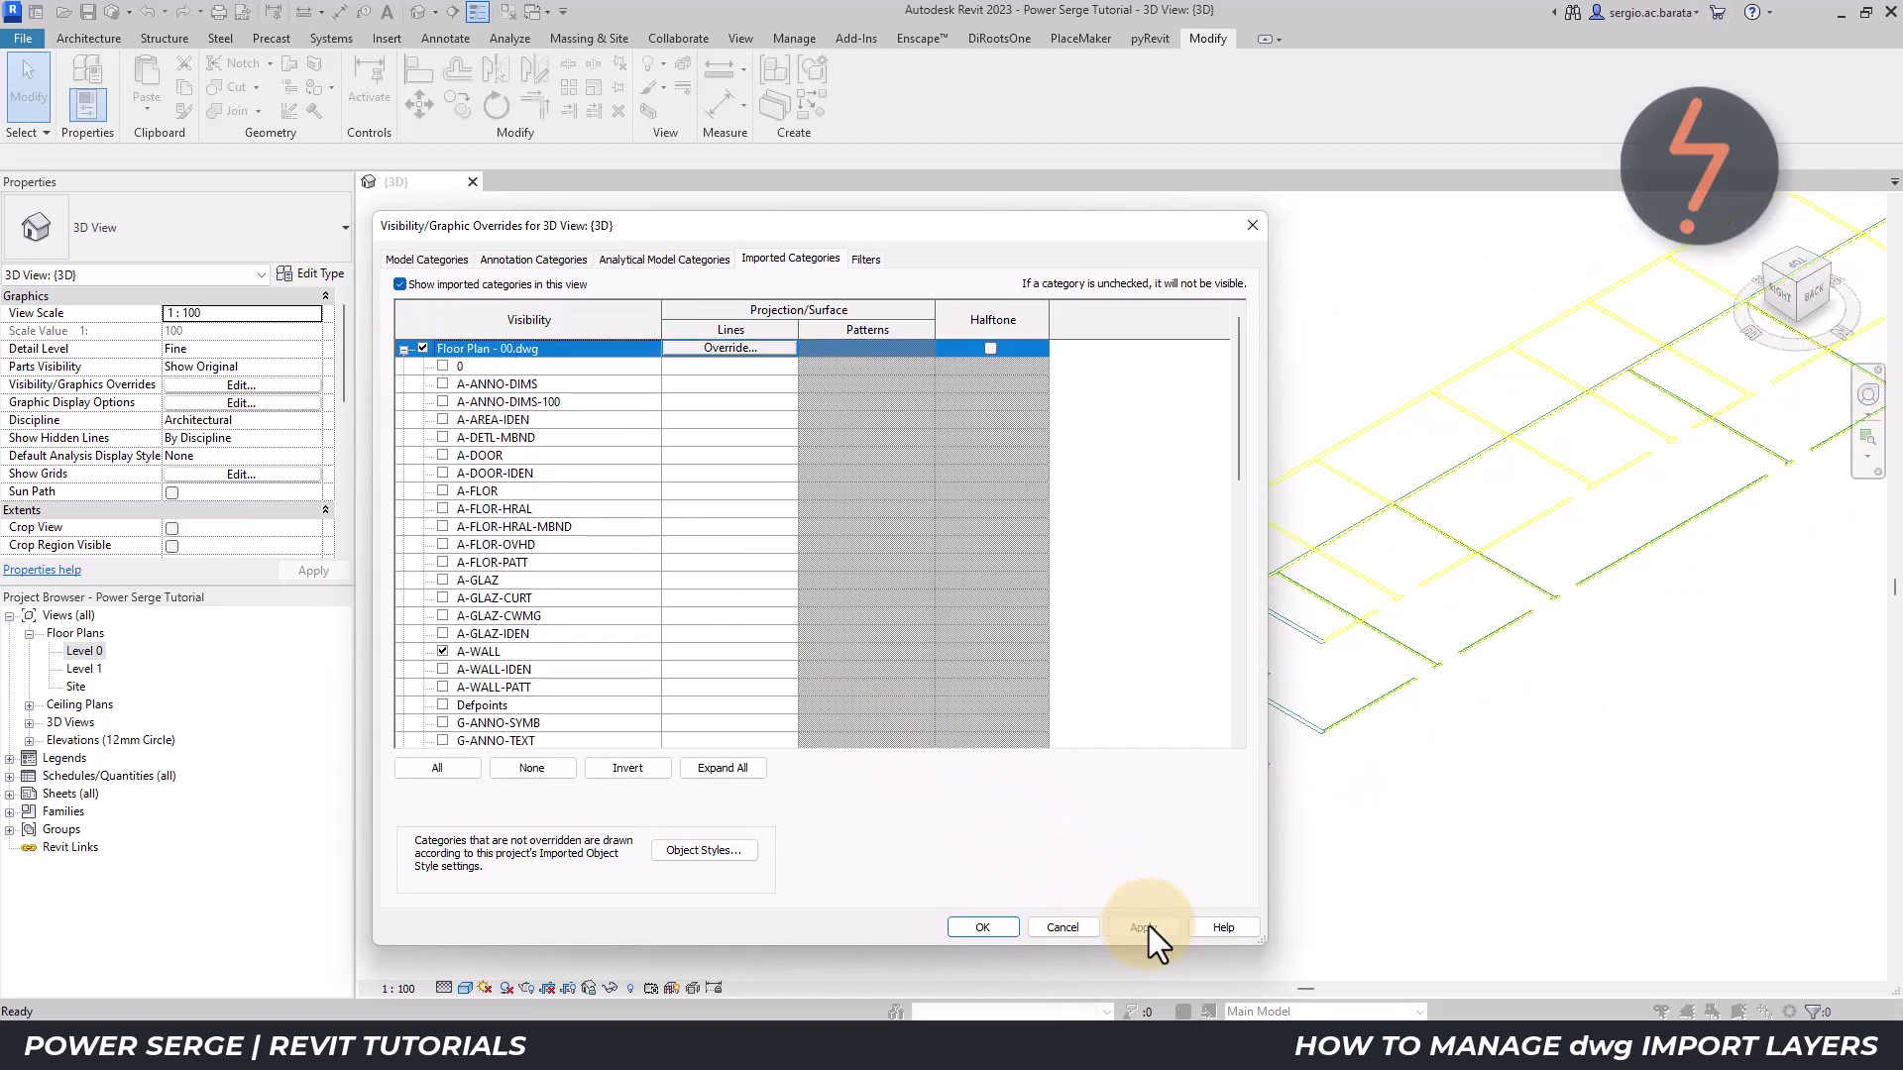
- Close Visibility/Graphics and zoom to fit the whole L-shaped wall outline
left_click(1007, 927)
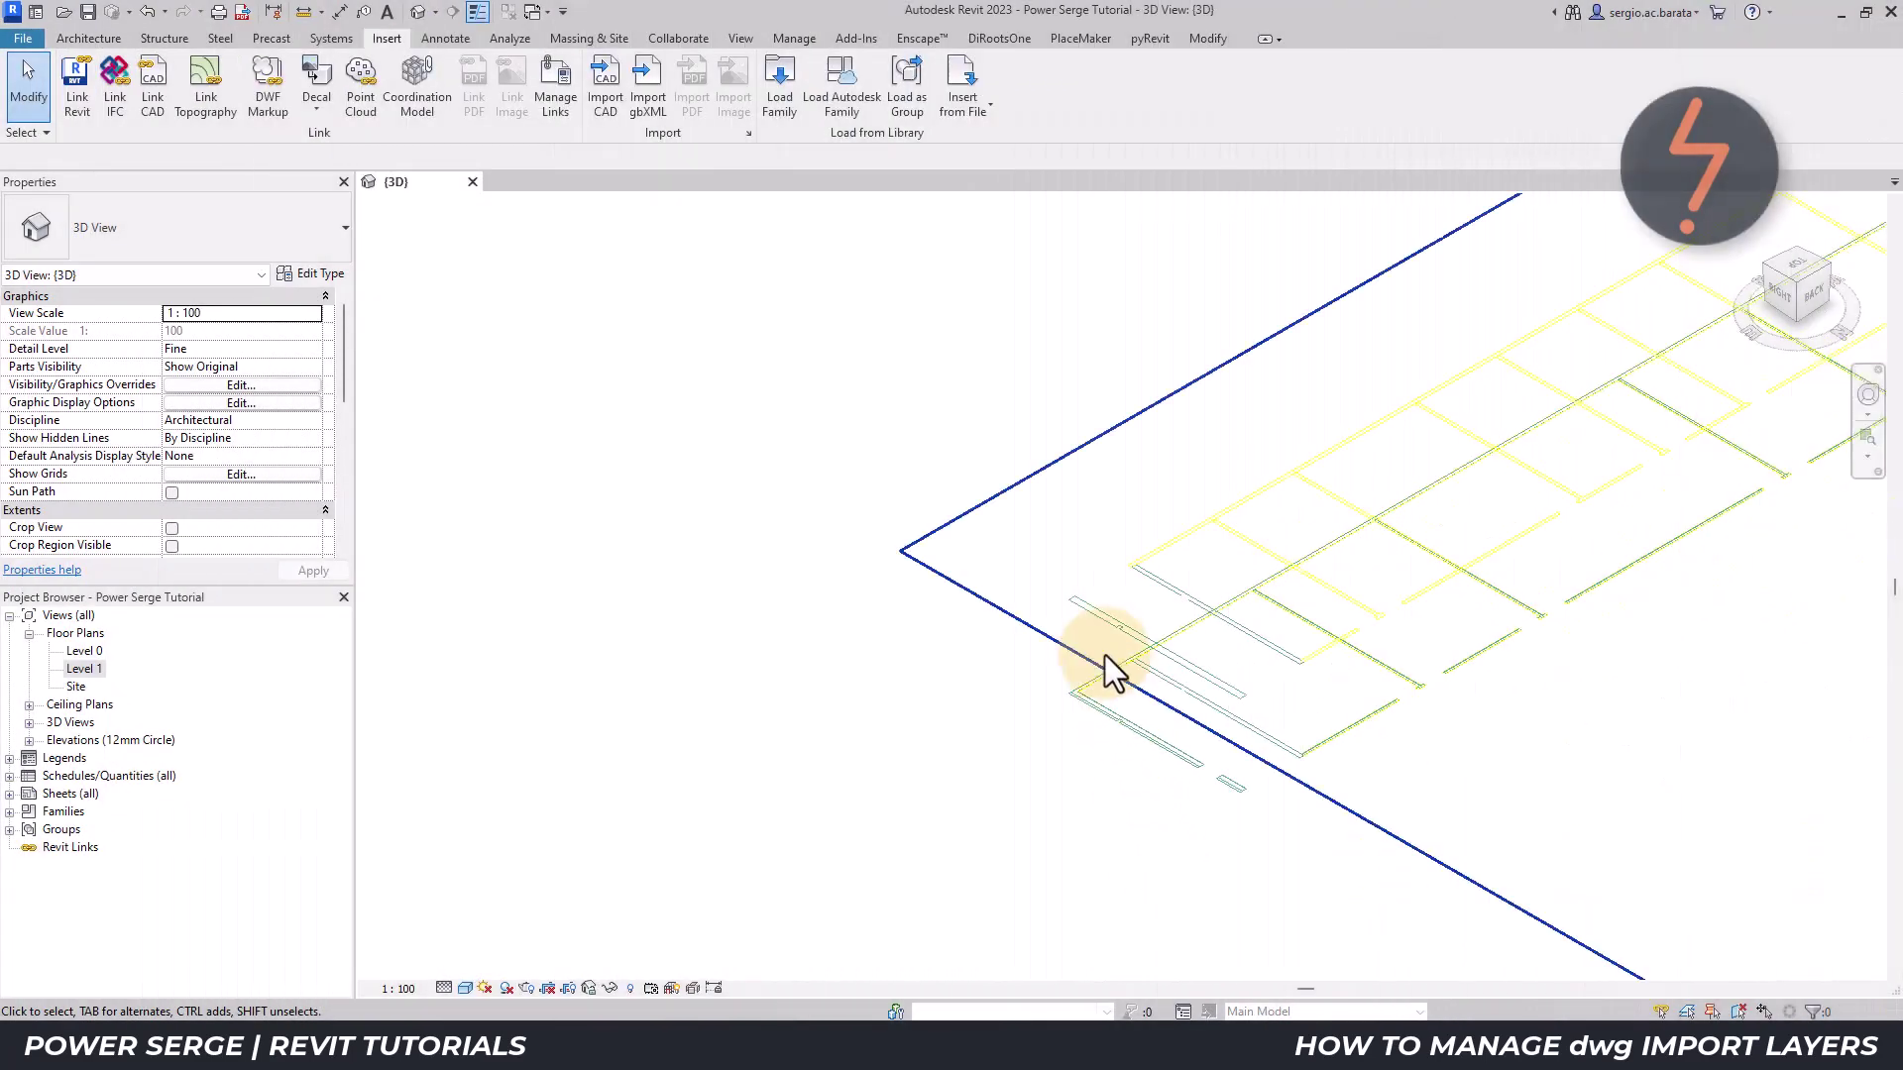
left_click(1087, 624)
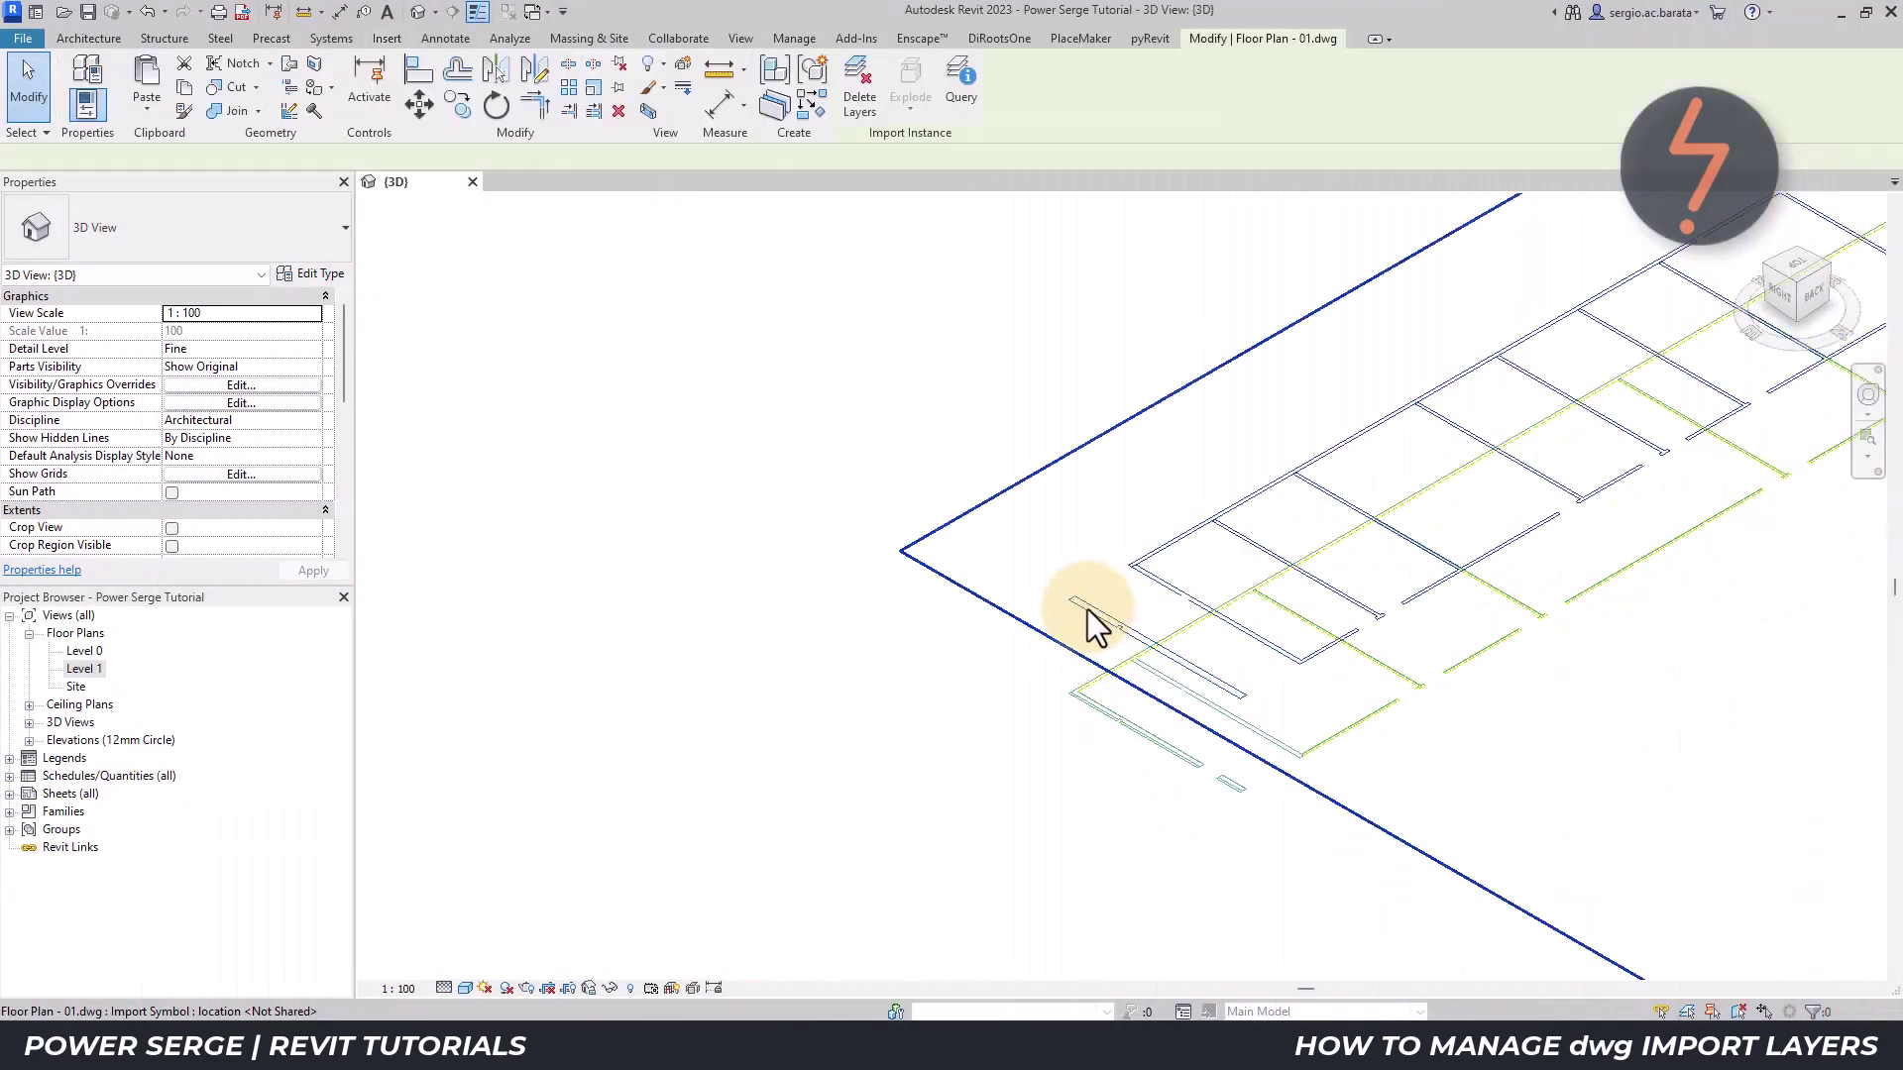
right_click(974, 745)
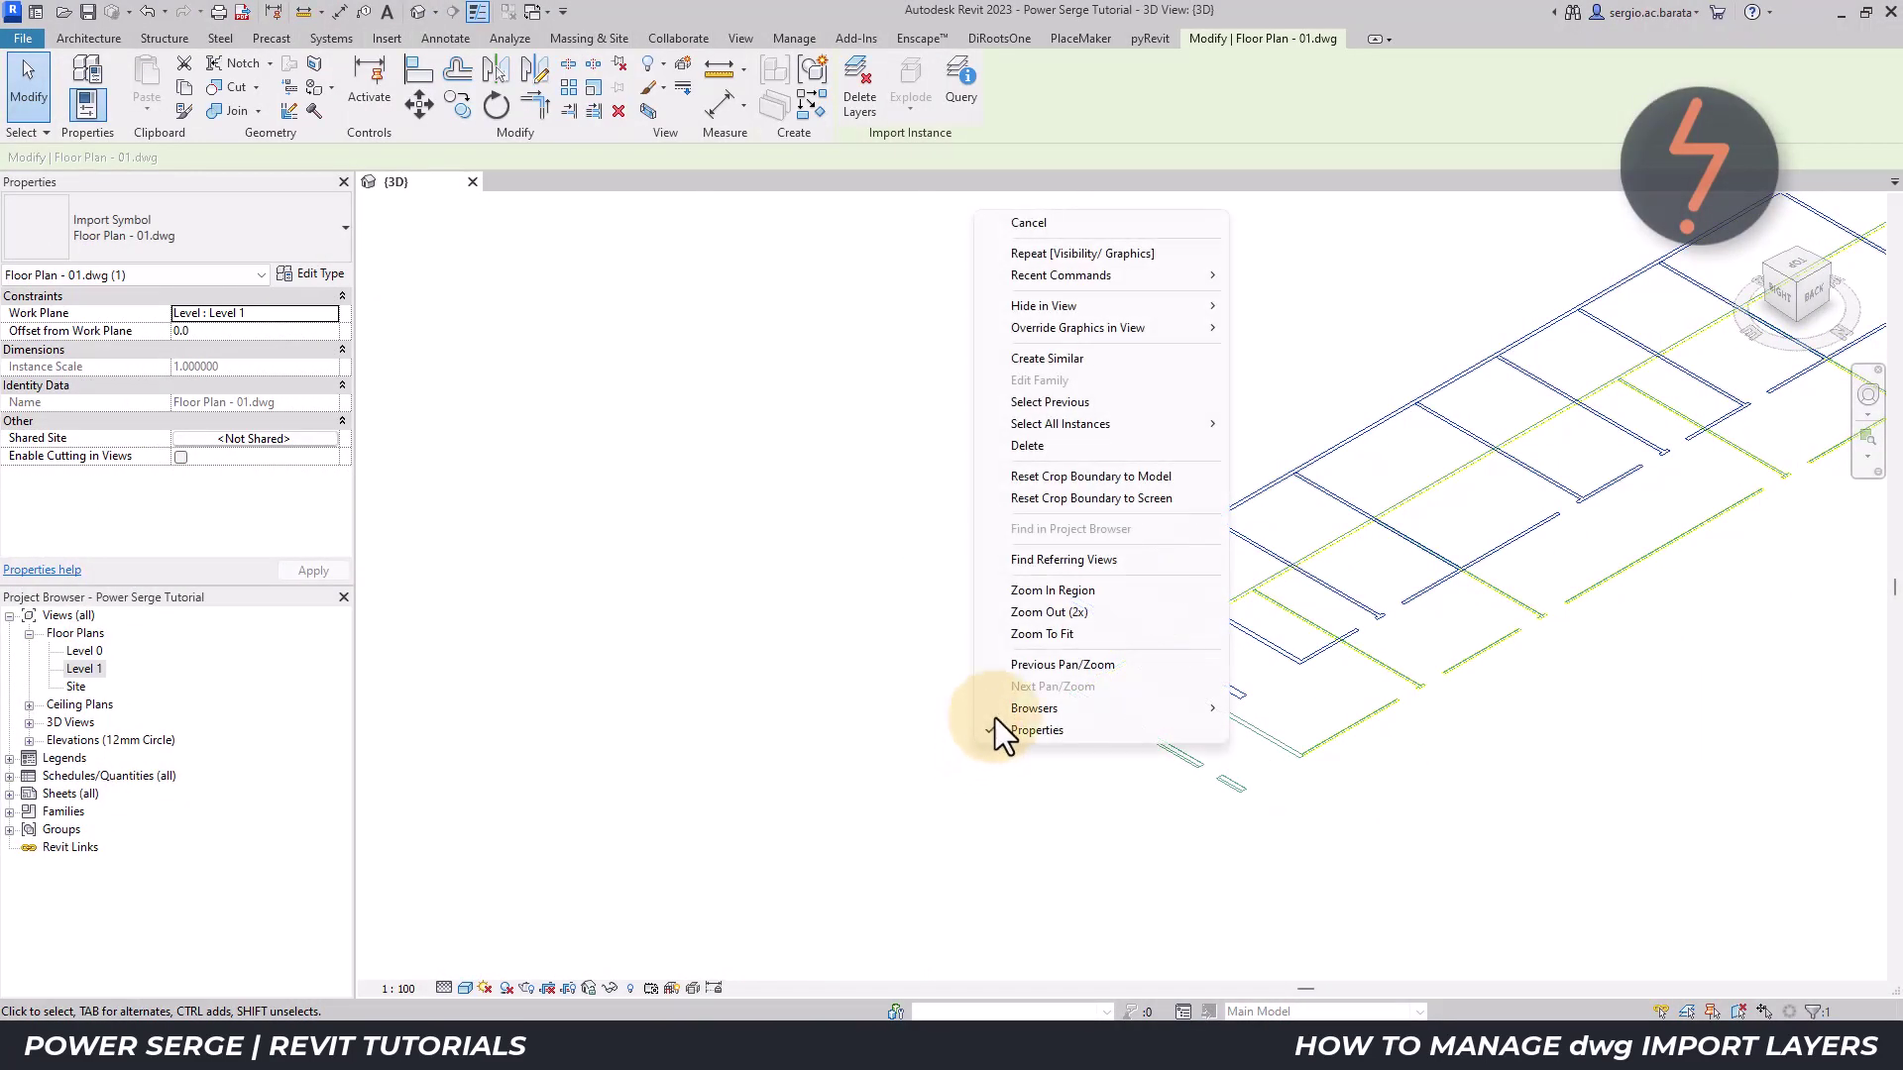
left_click(1059, 635)
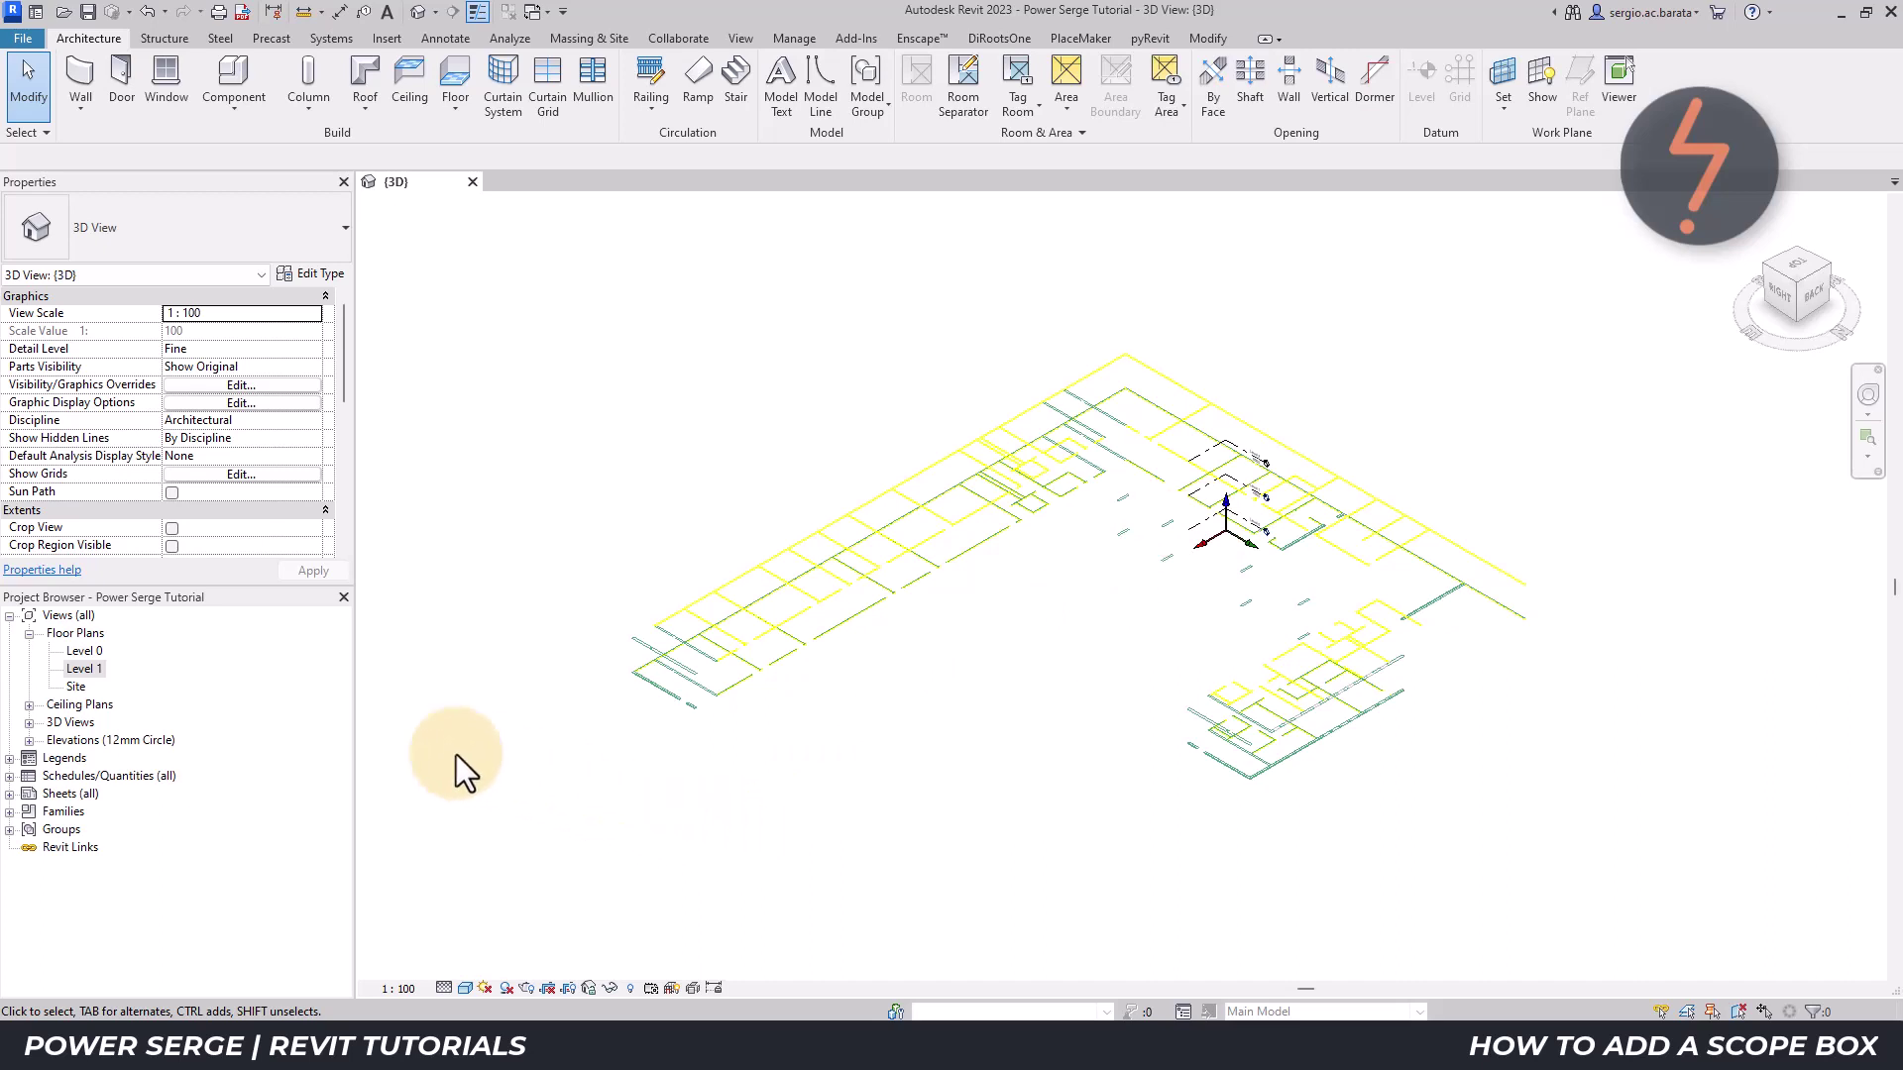
- In the Level 0 plan, draw a scope box around the whole plan and name it Building
left_click(81, 651)
double_click(97, 650)
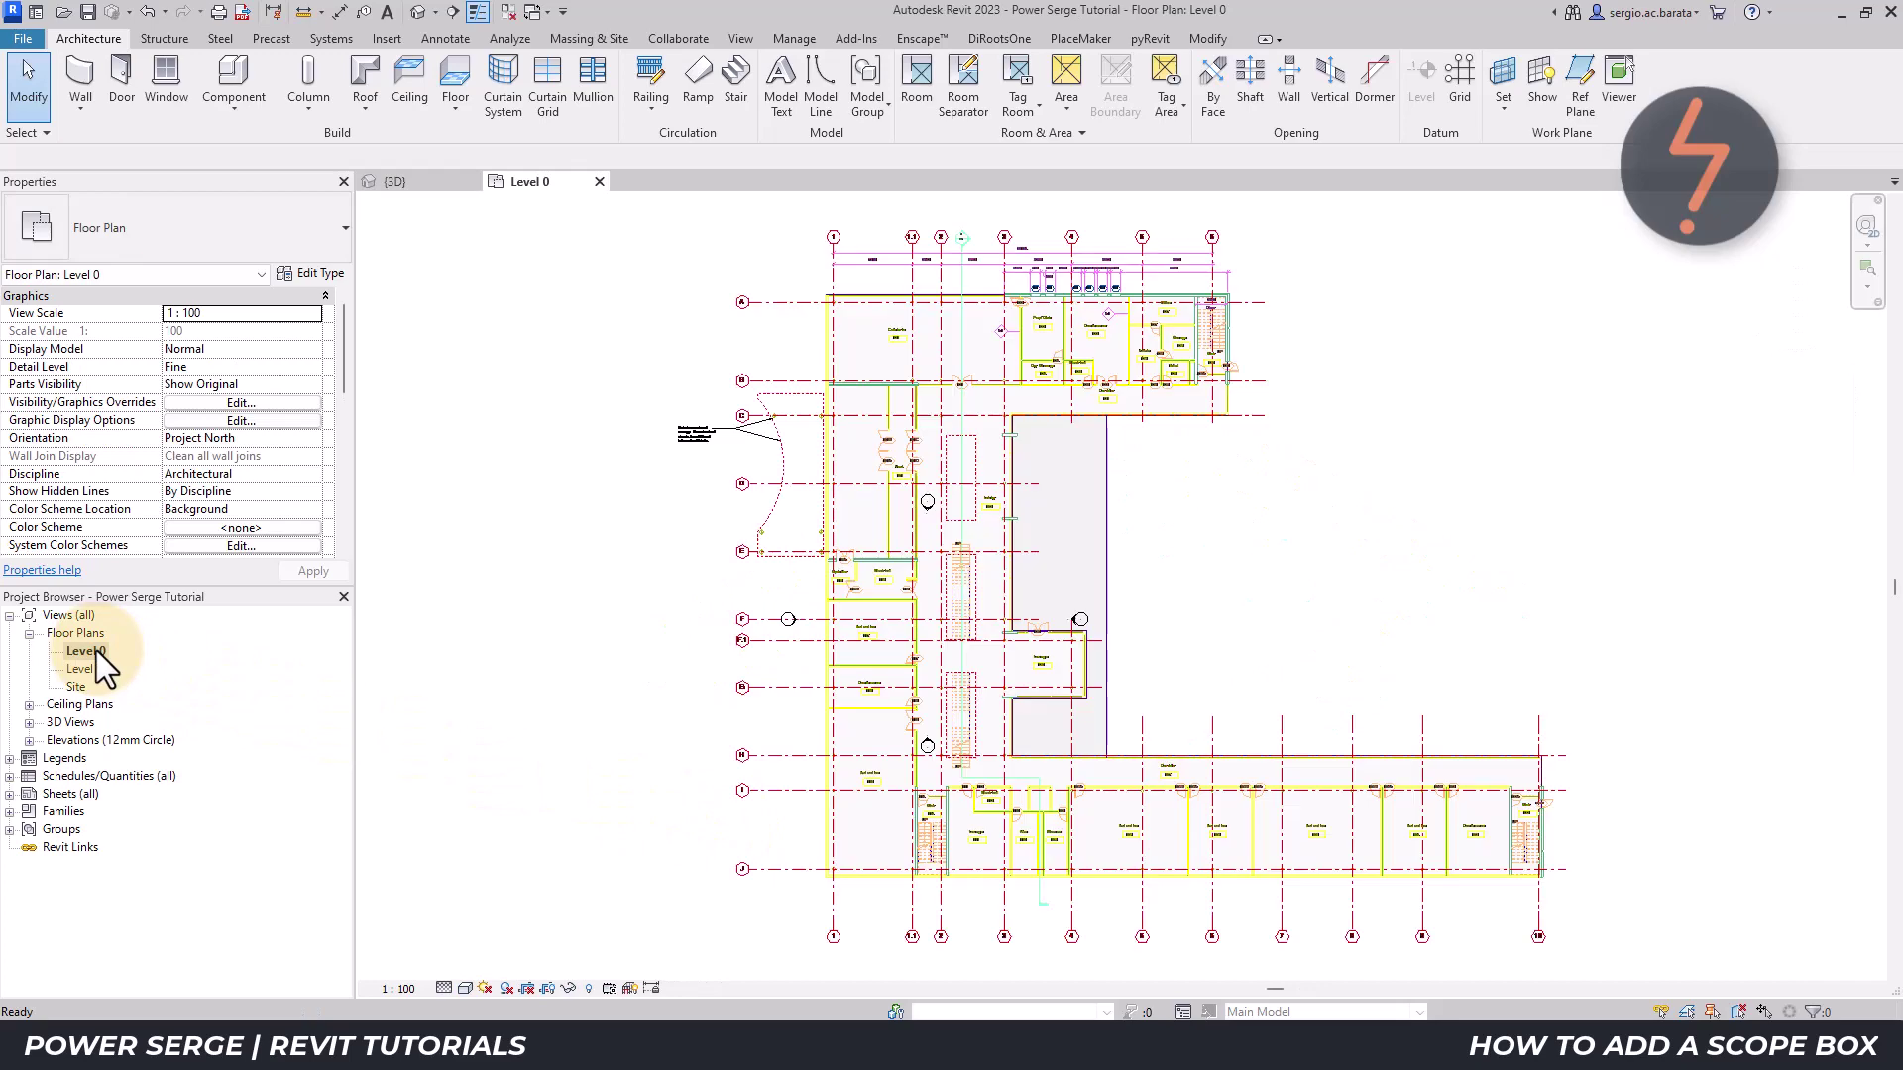
left_click(746, 39)
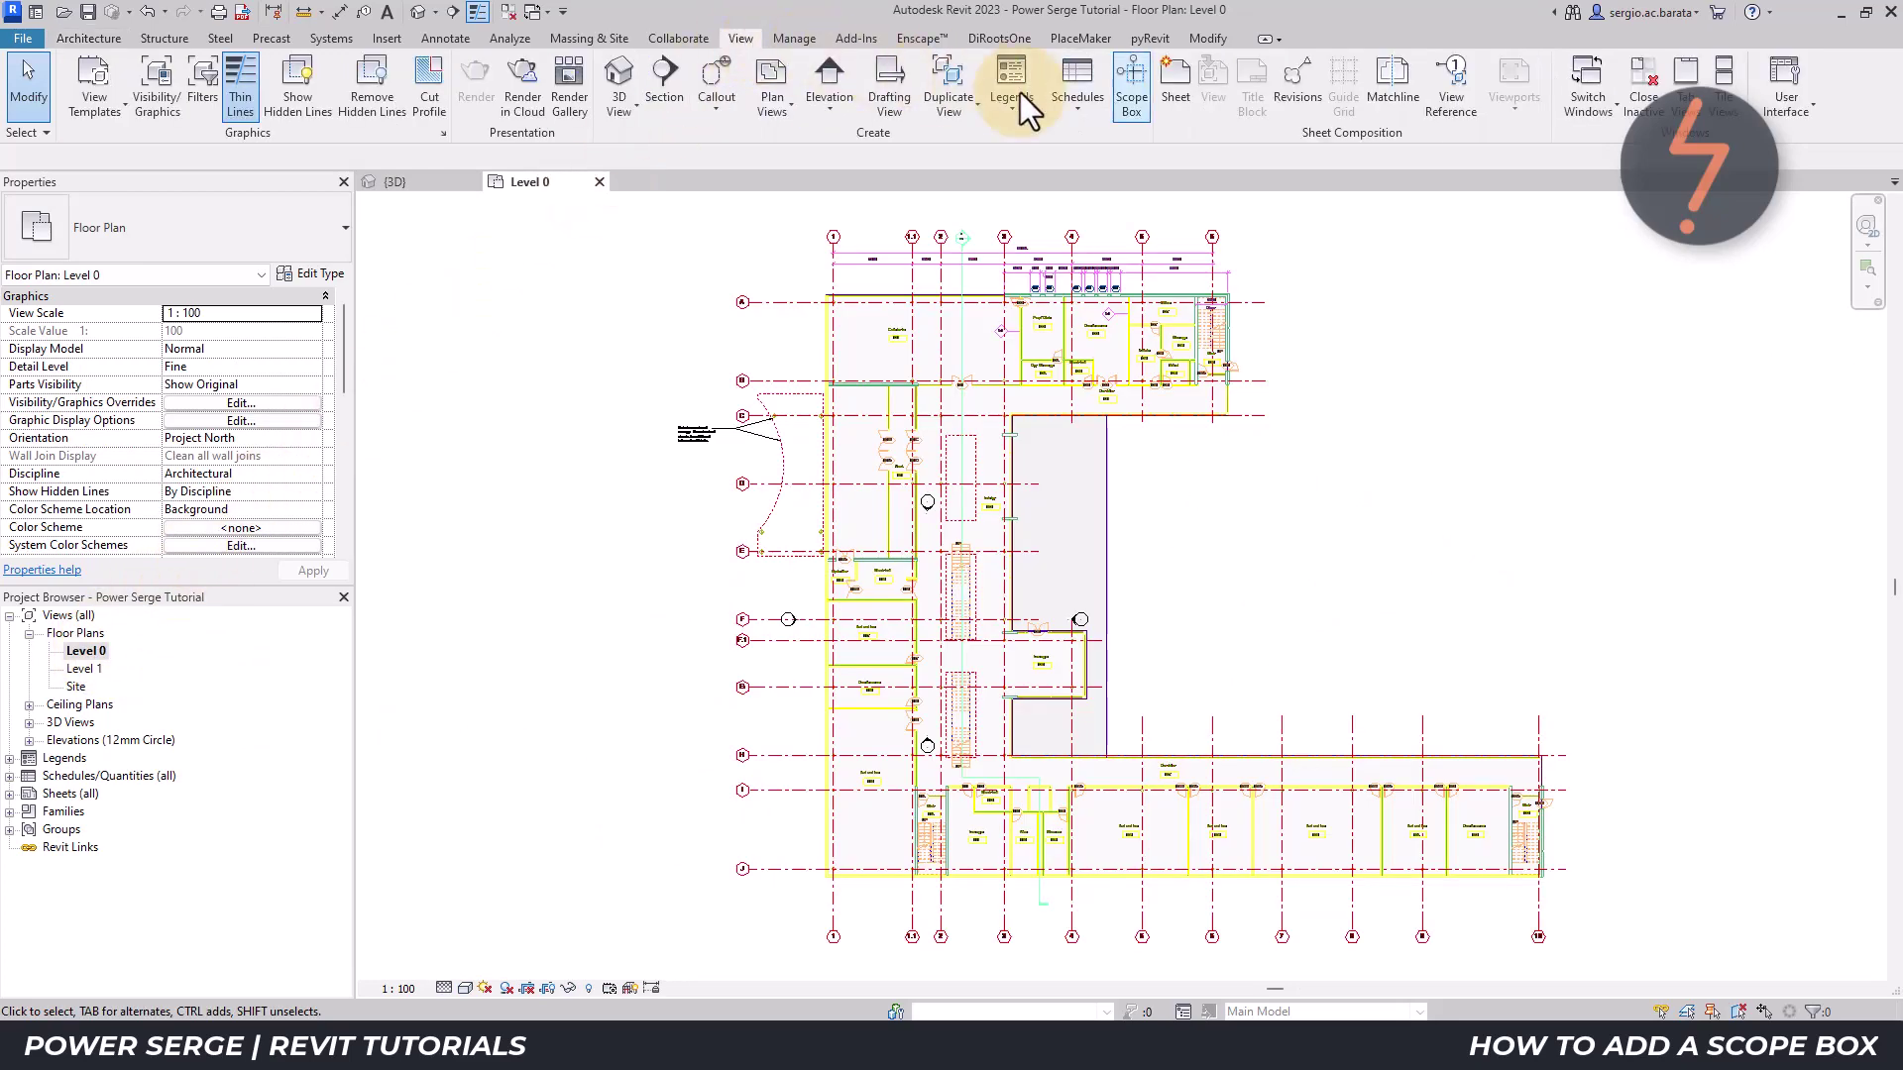
left_click(1129, 89)
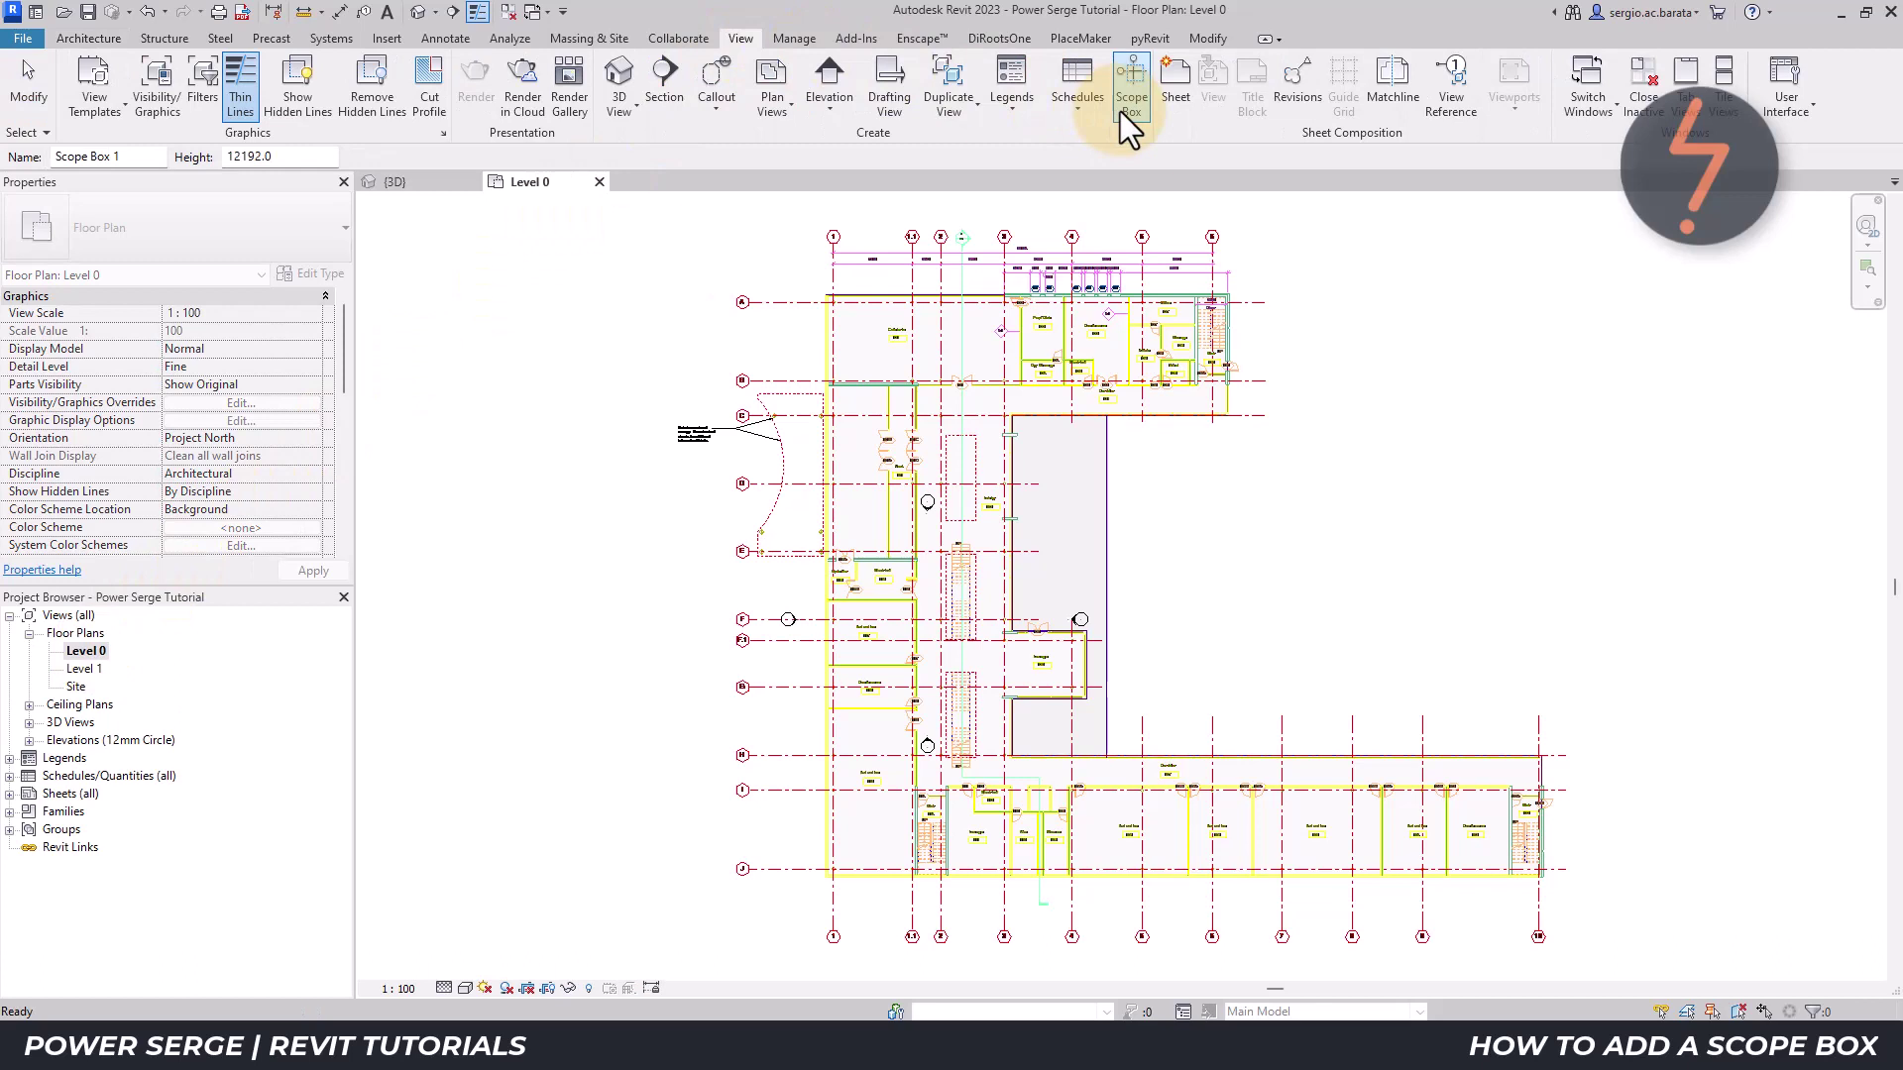
left_click(1590, 961)
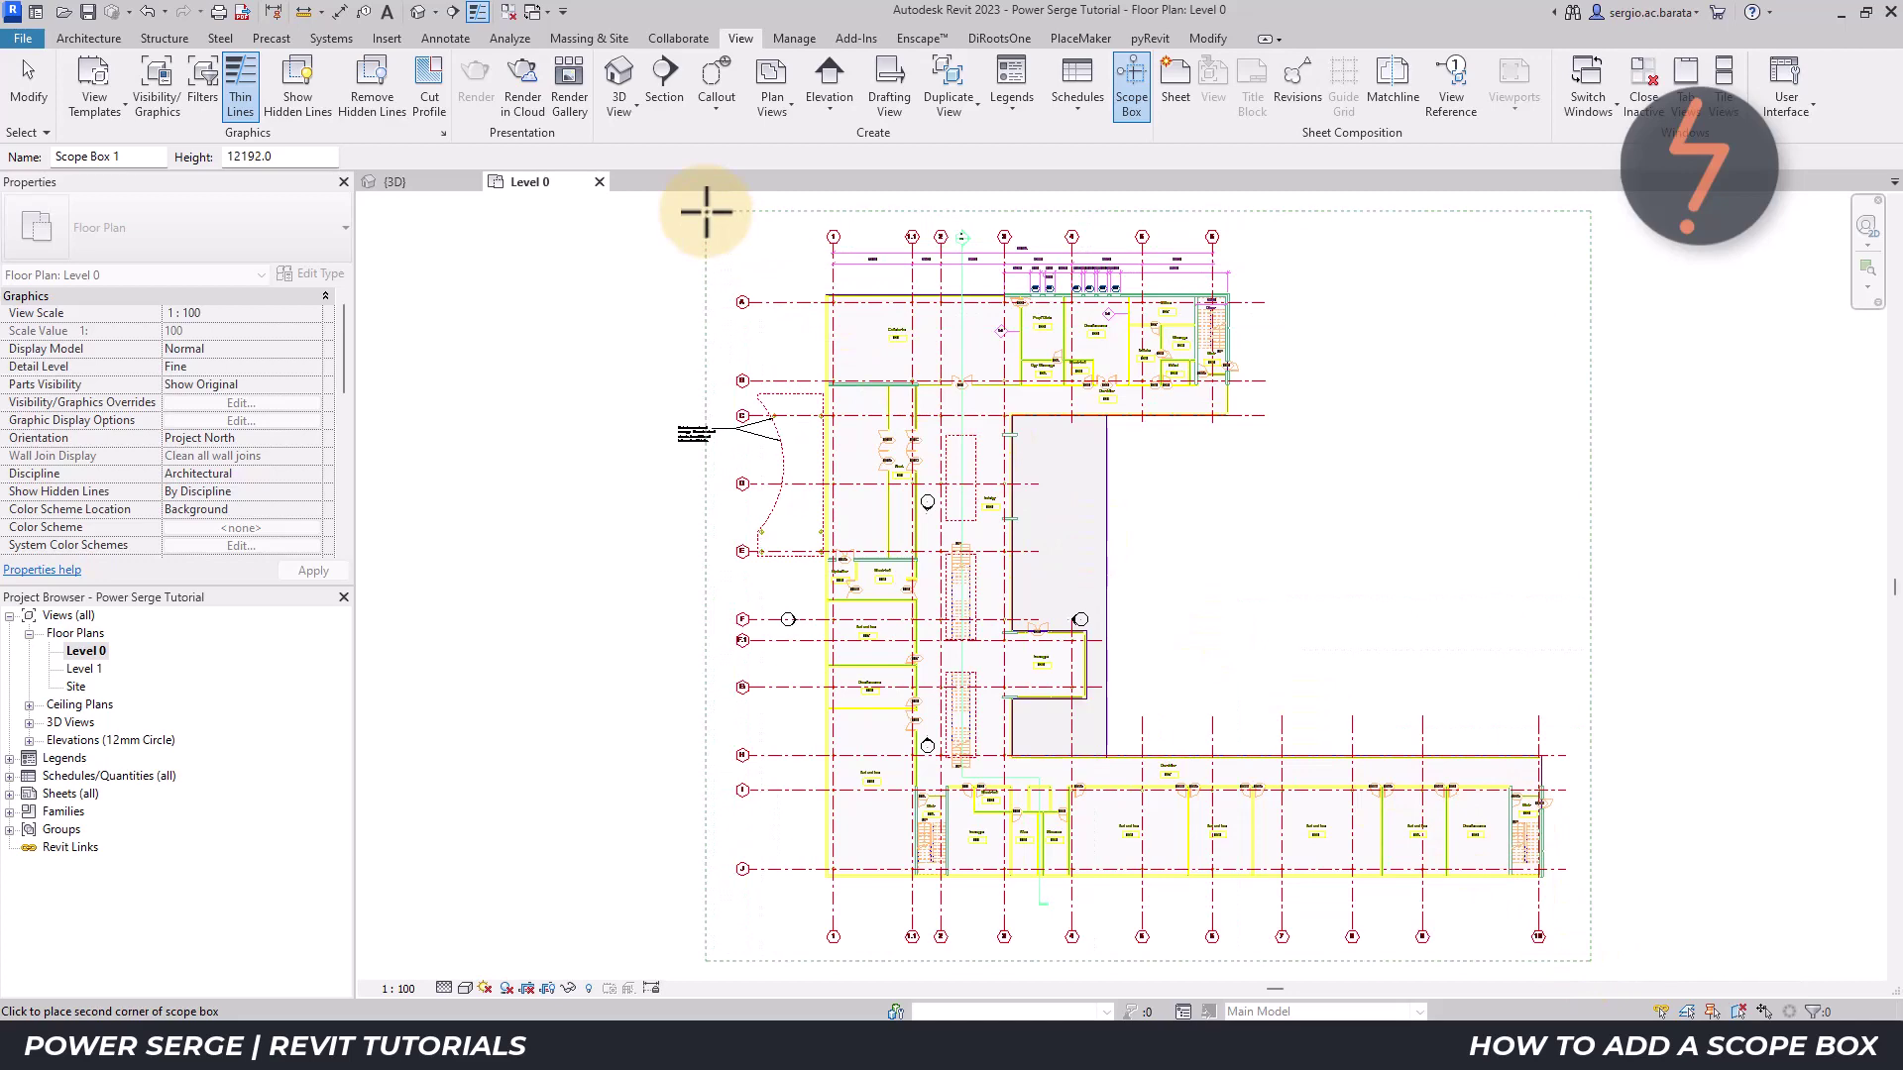
left_click(705, 211)
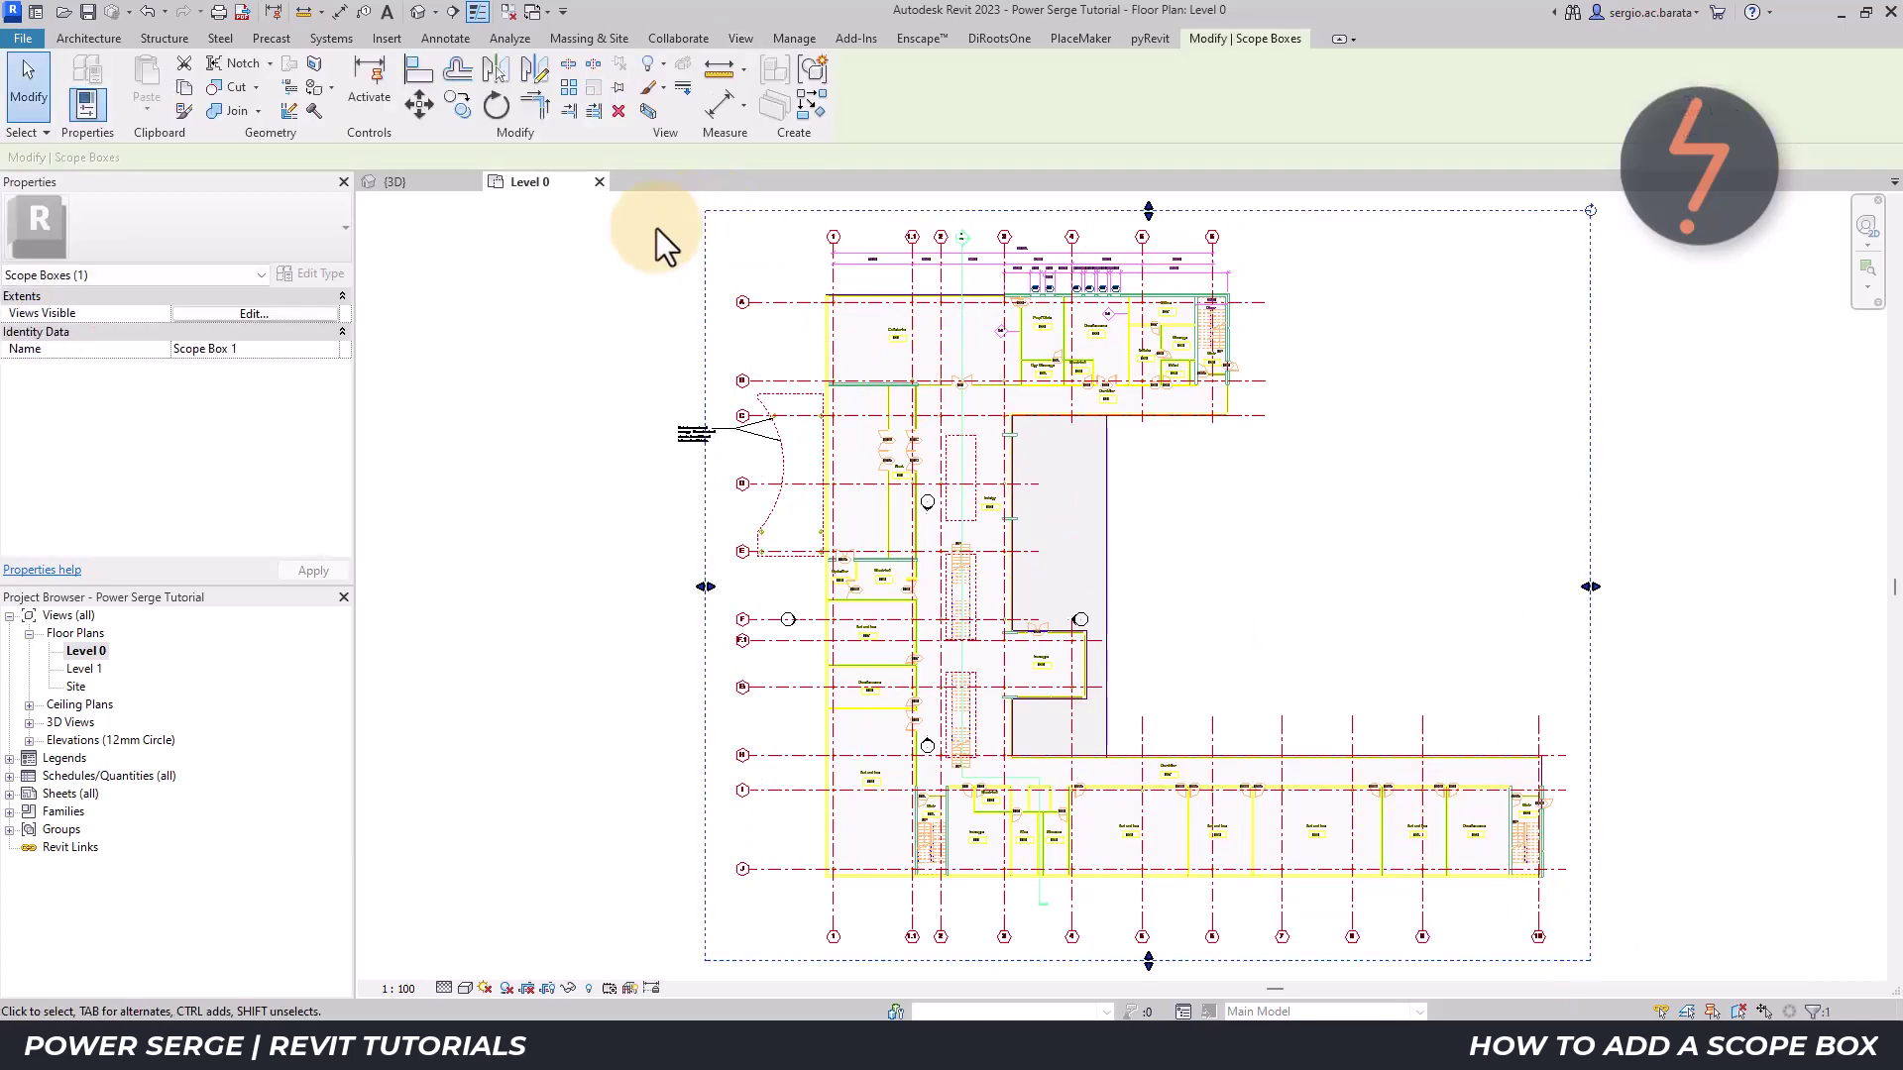
left_click(271, 353)
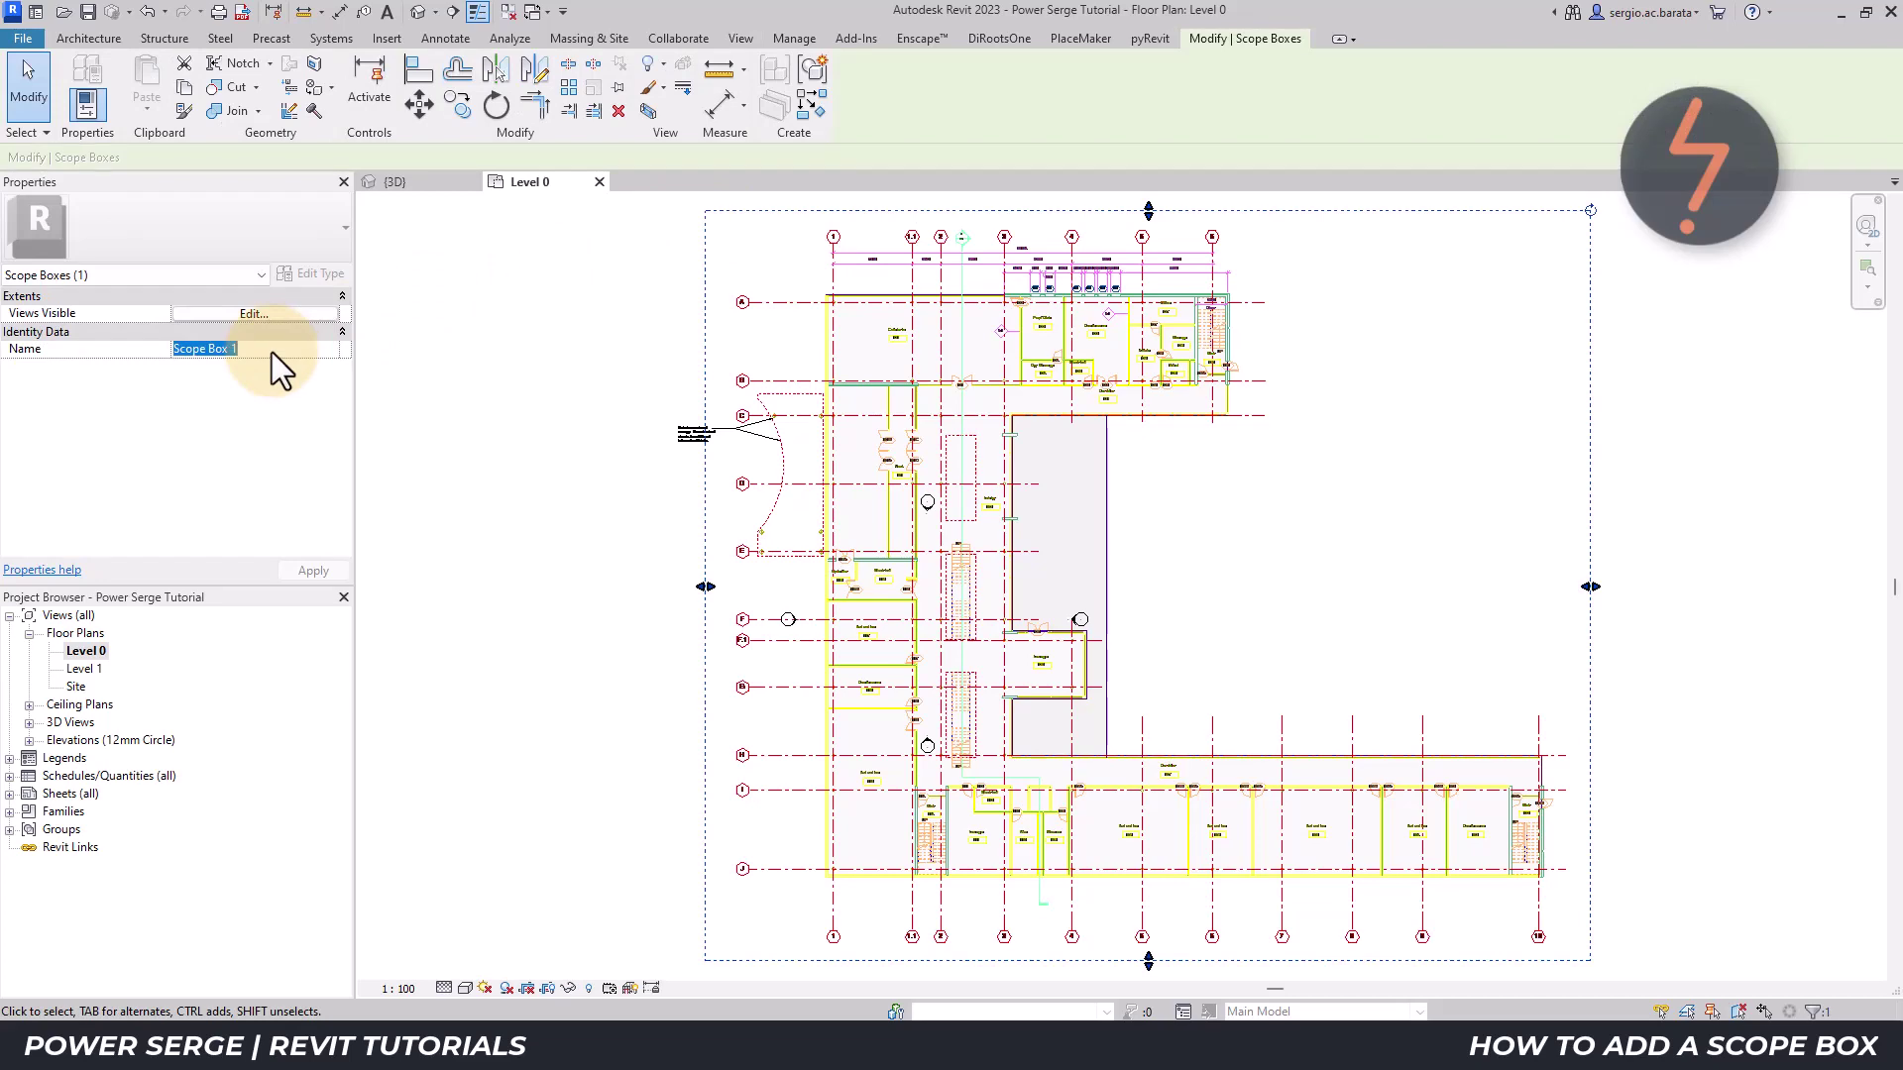
type("Building")
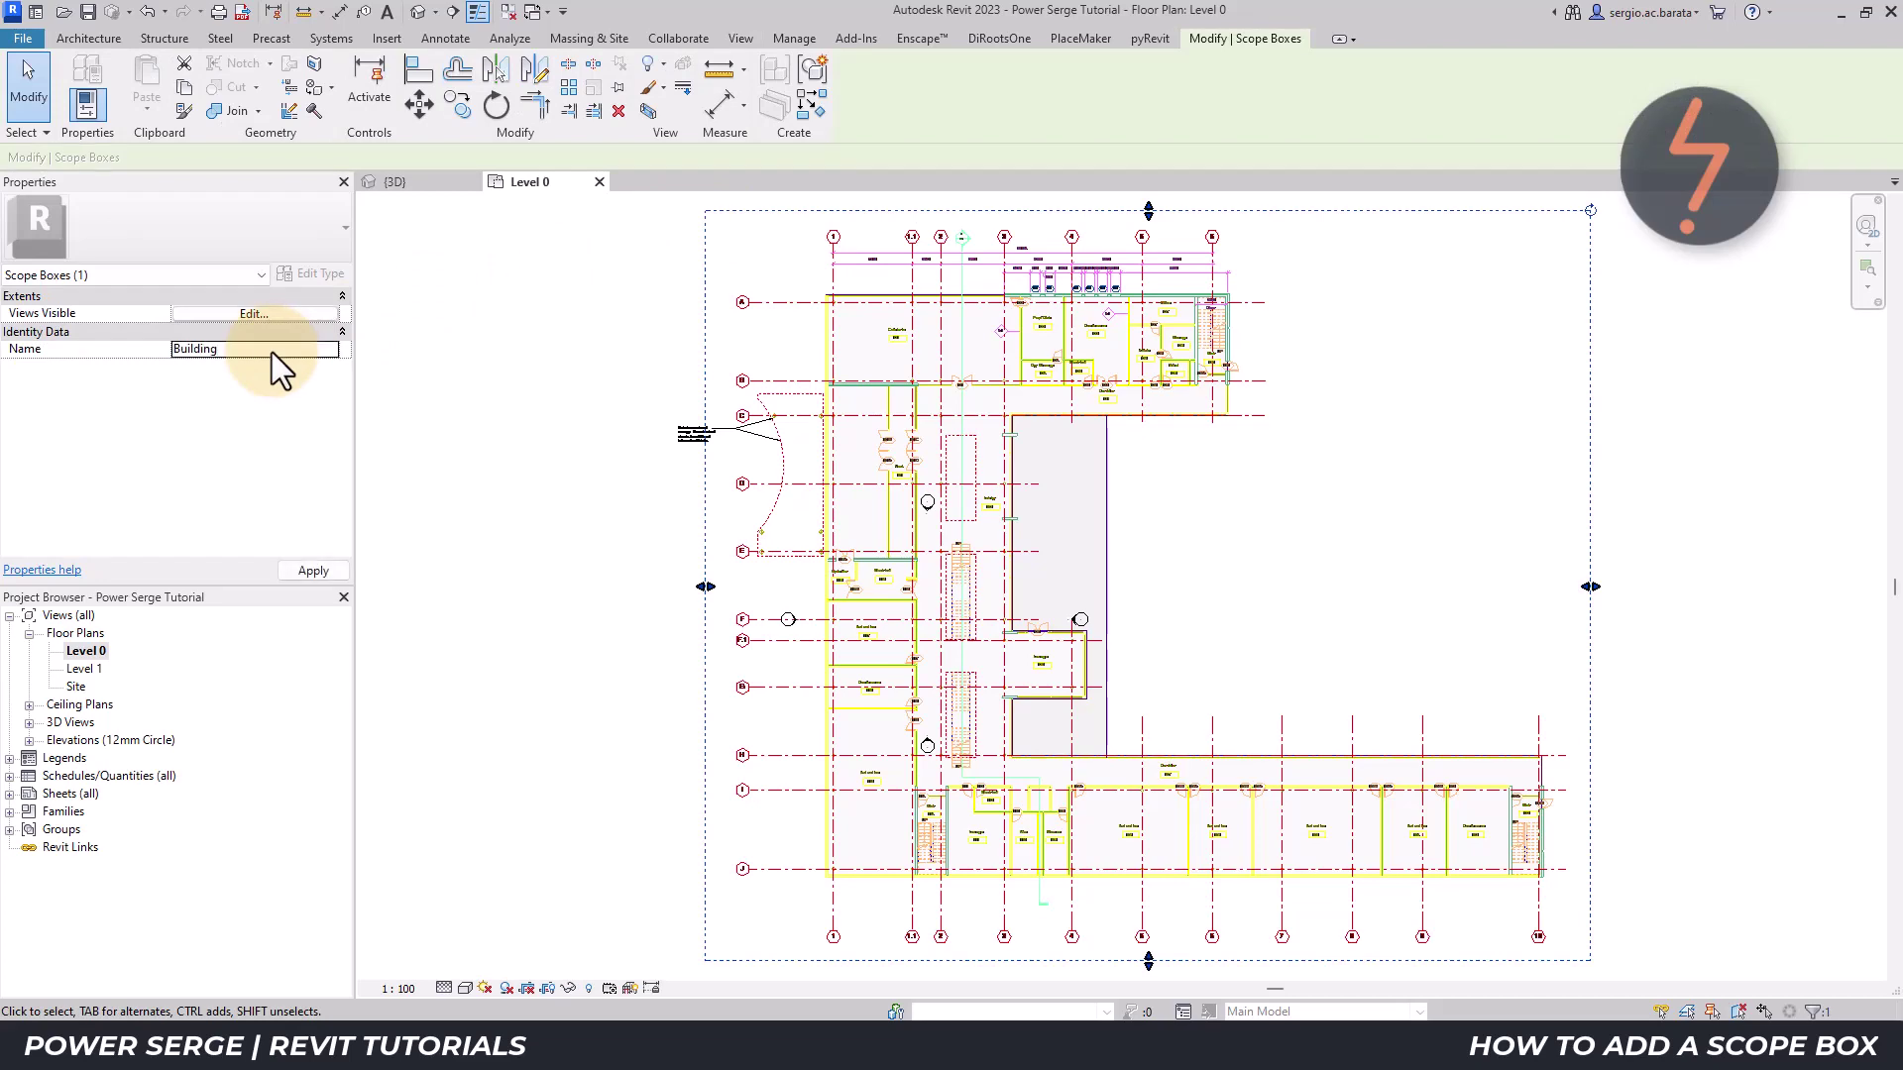
left_click(432, 182)
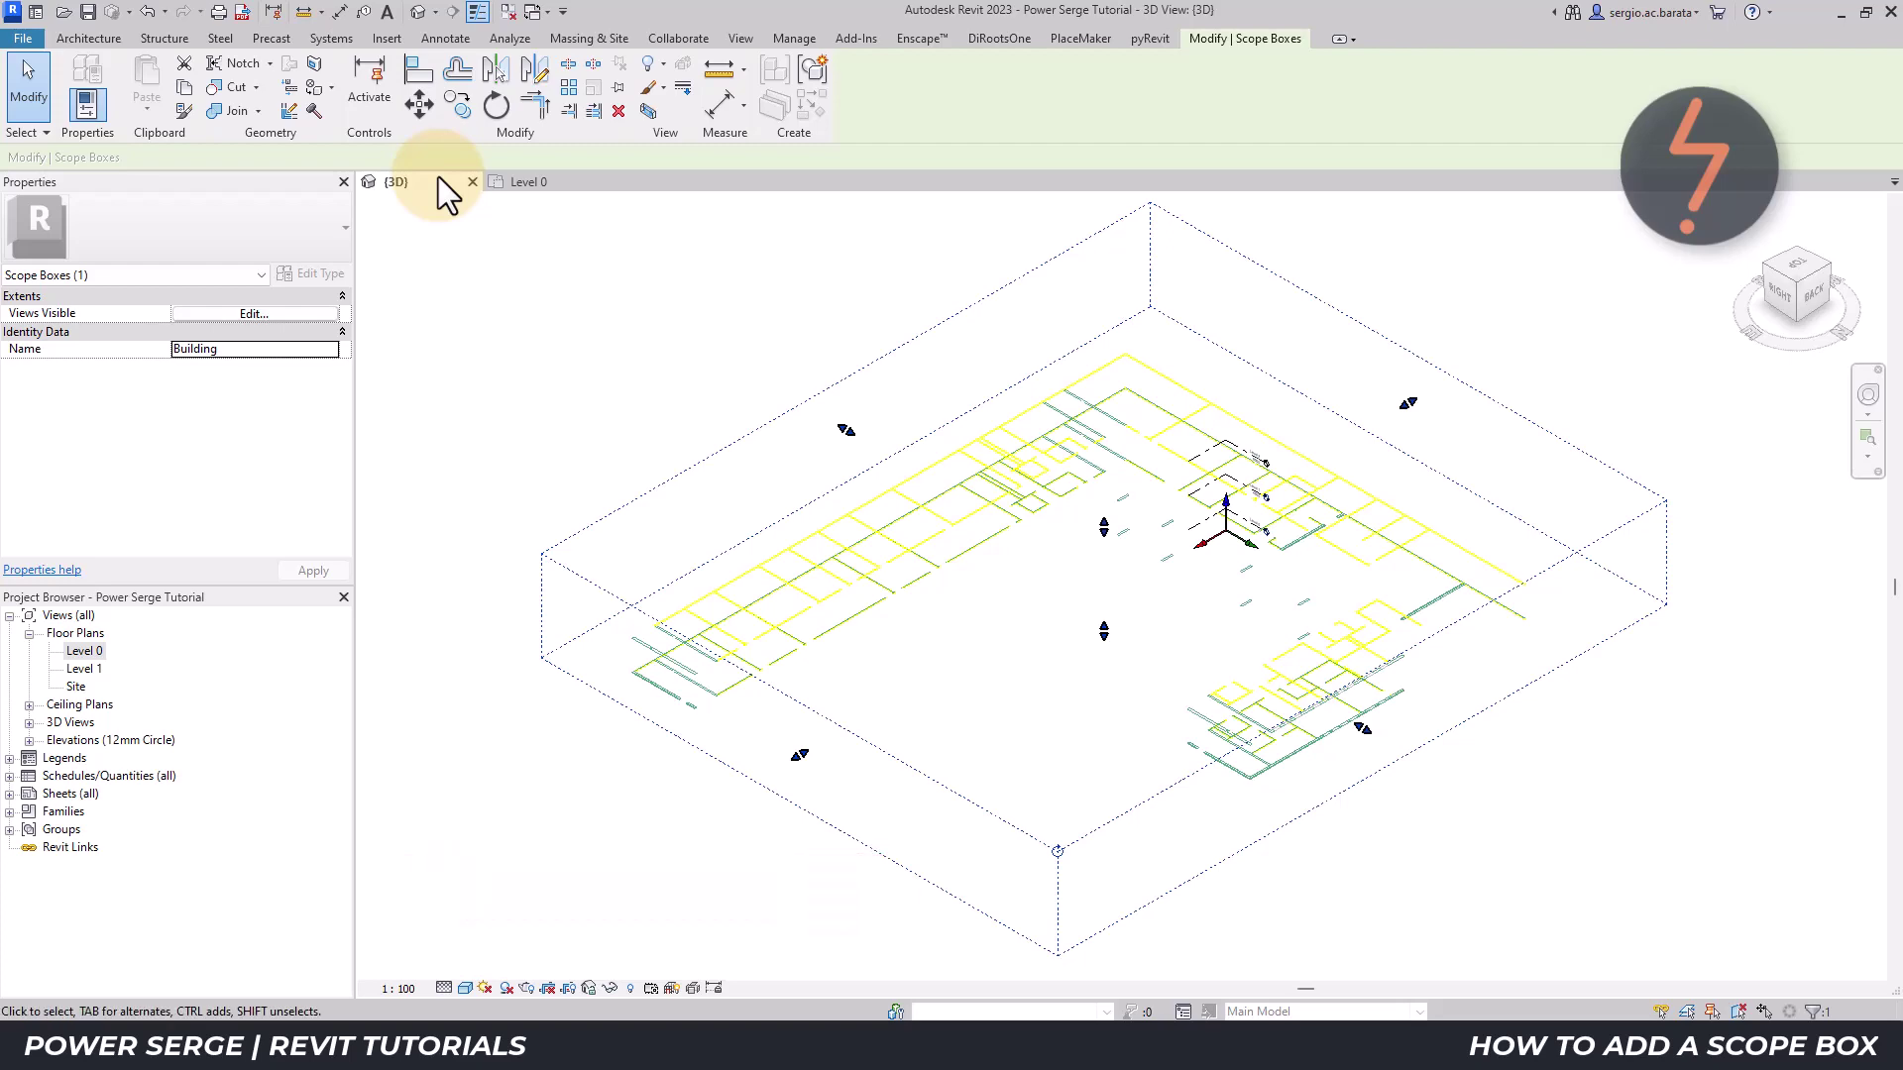
- From the back view, drag the scope box's bottom edge lower
left_click(1814, 299)
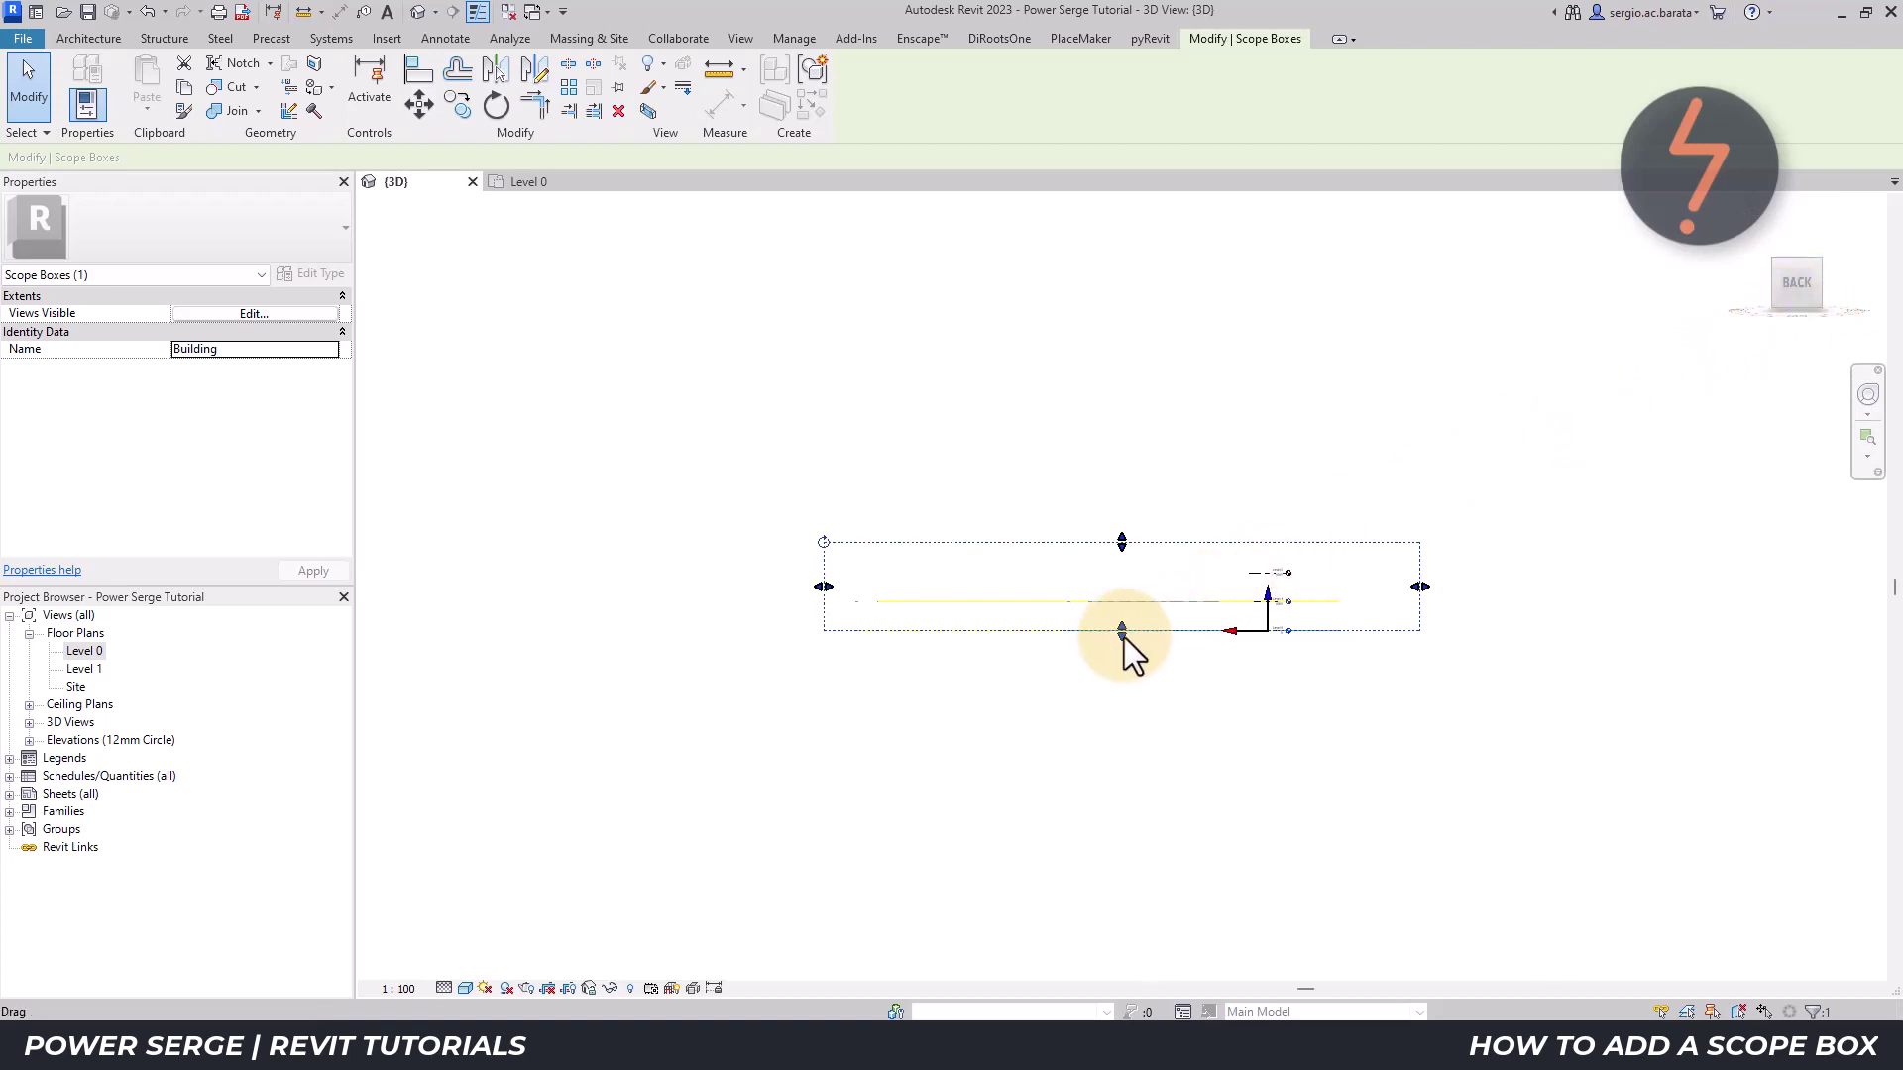
left_click_drag(1123, 634, 1123, 649)
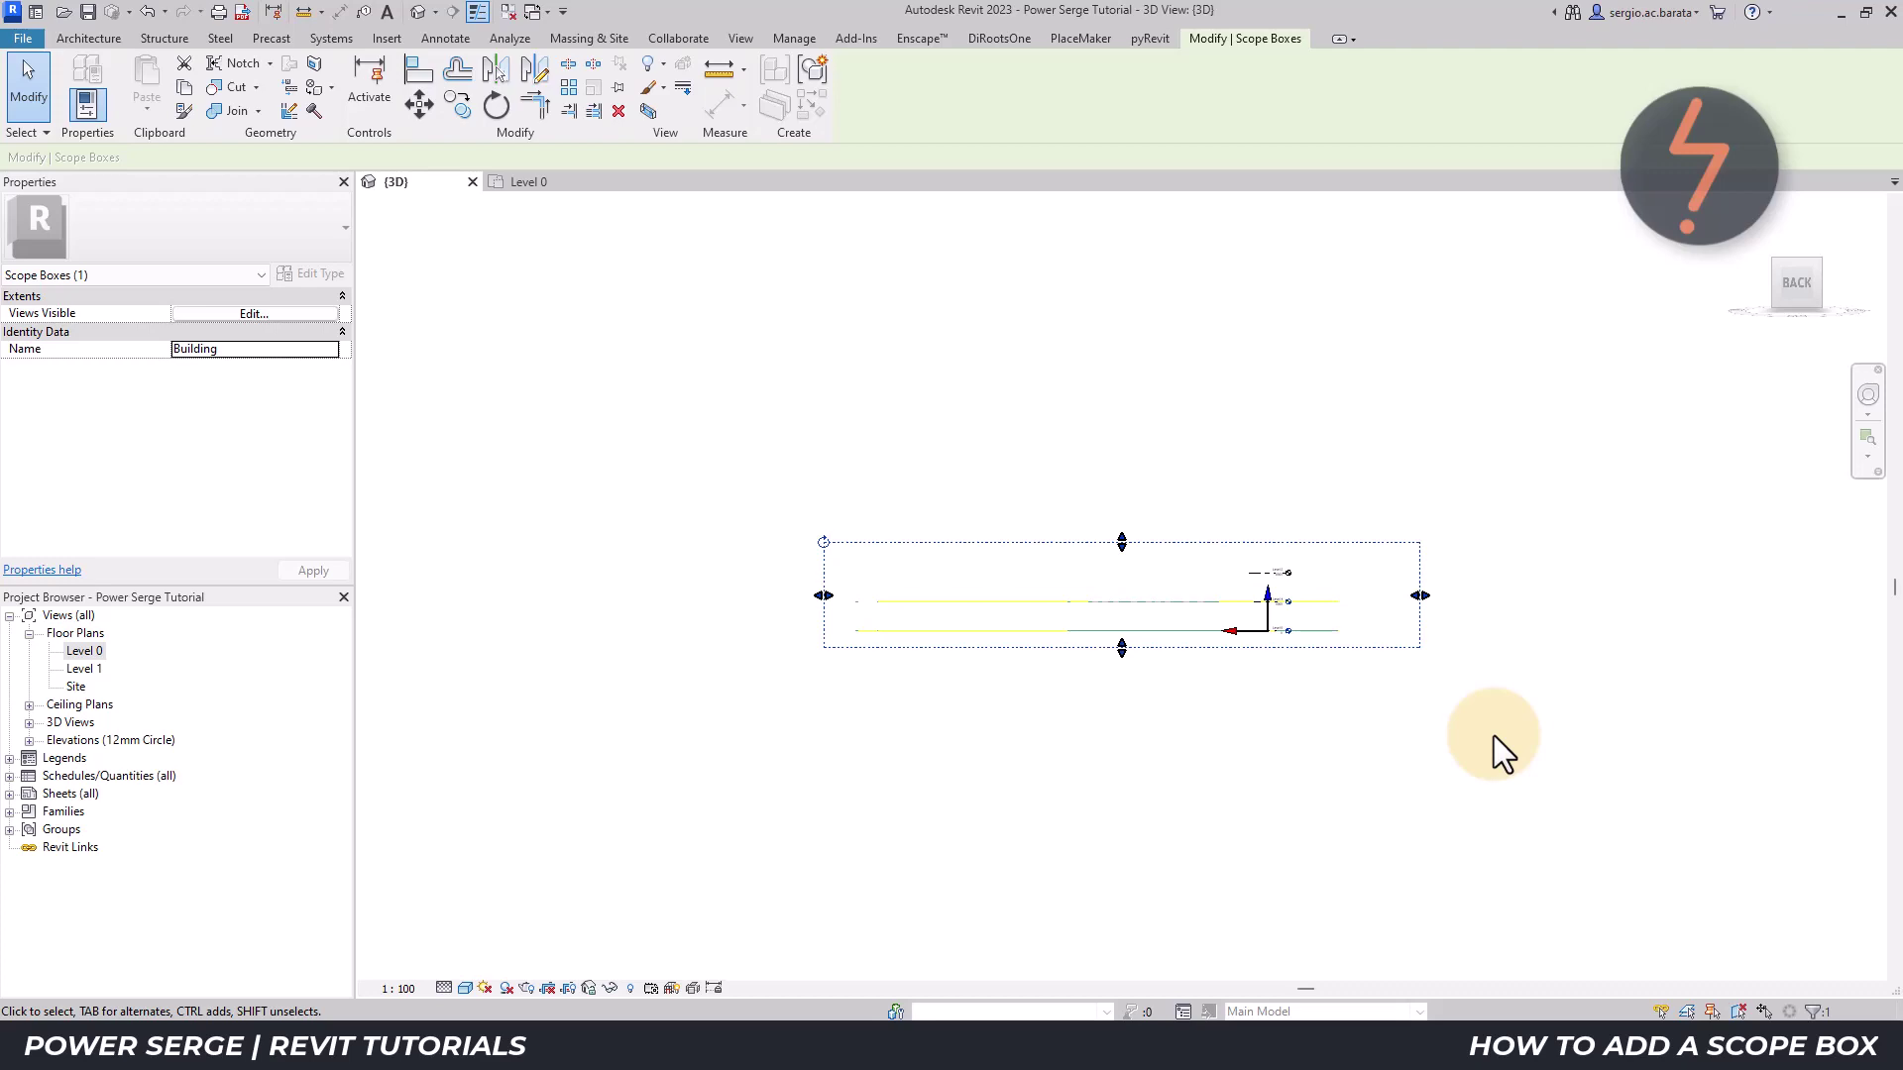
left_click(1772, 270)
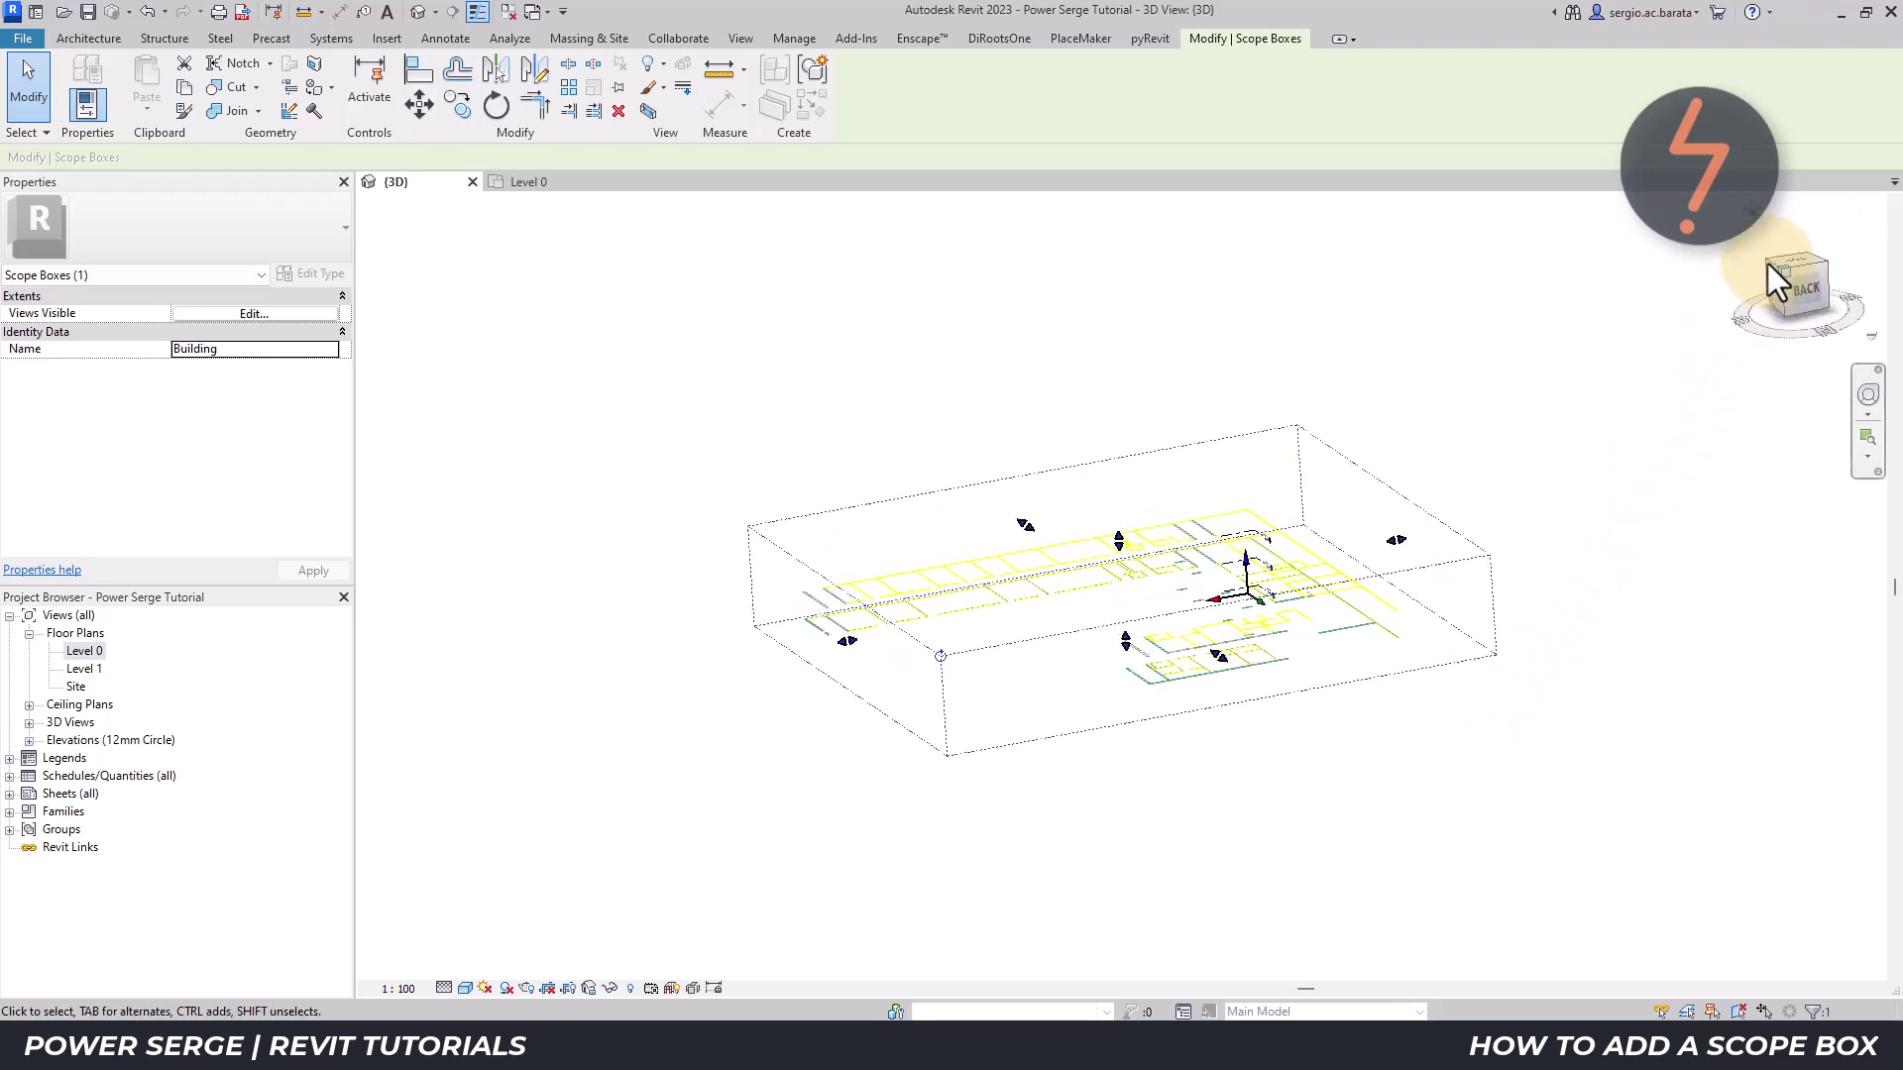
- Window-select the three levels, filter to Levels only, and assign the Building scope box
left_click(1487, 359)
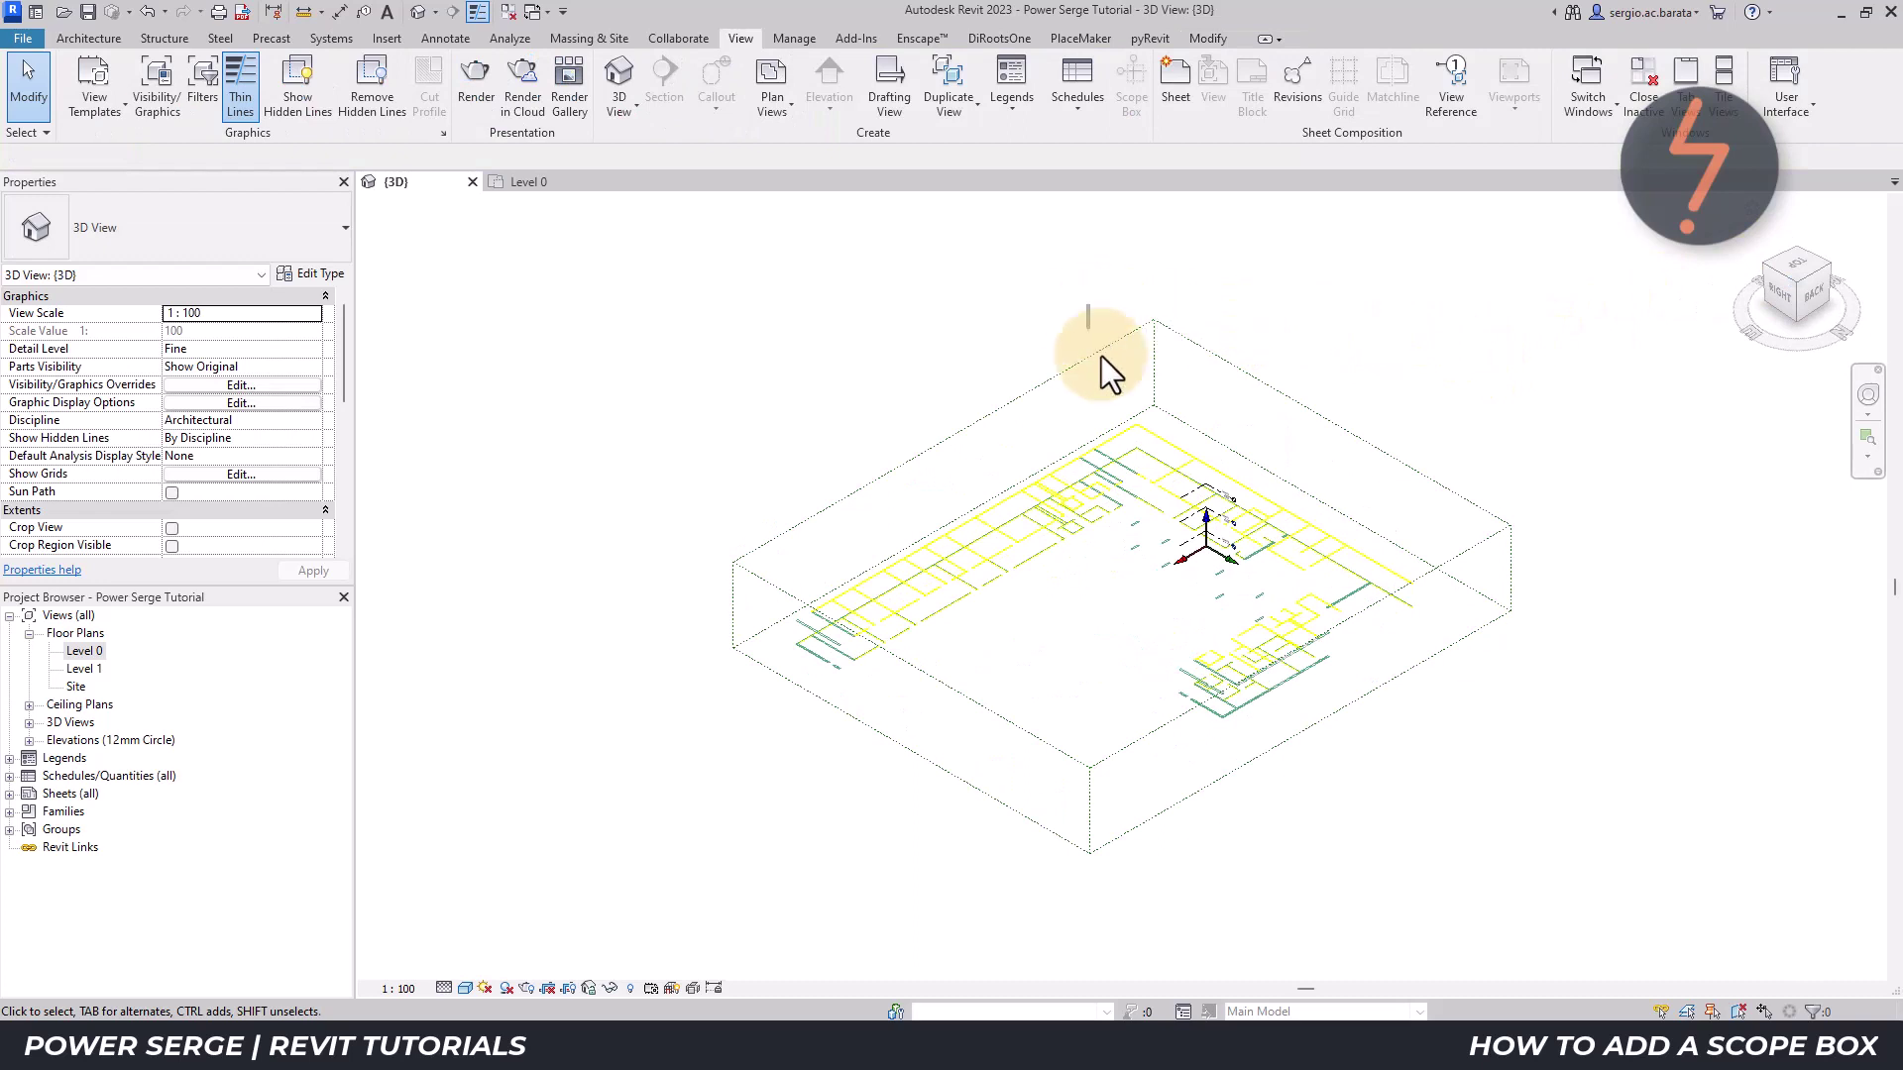
left_click_drag(1102, 355, 1249, 551)
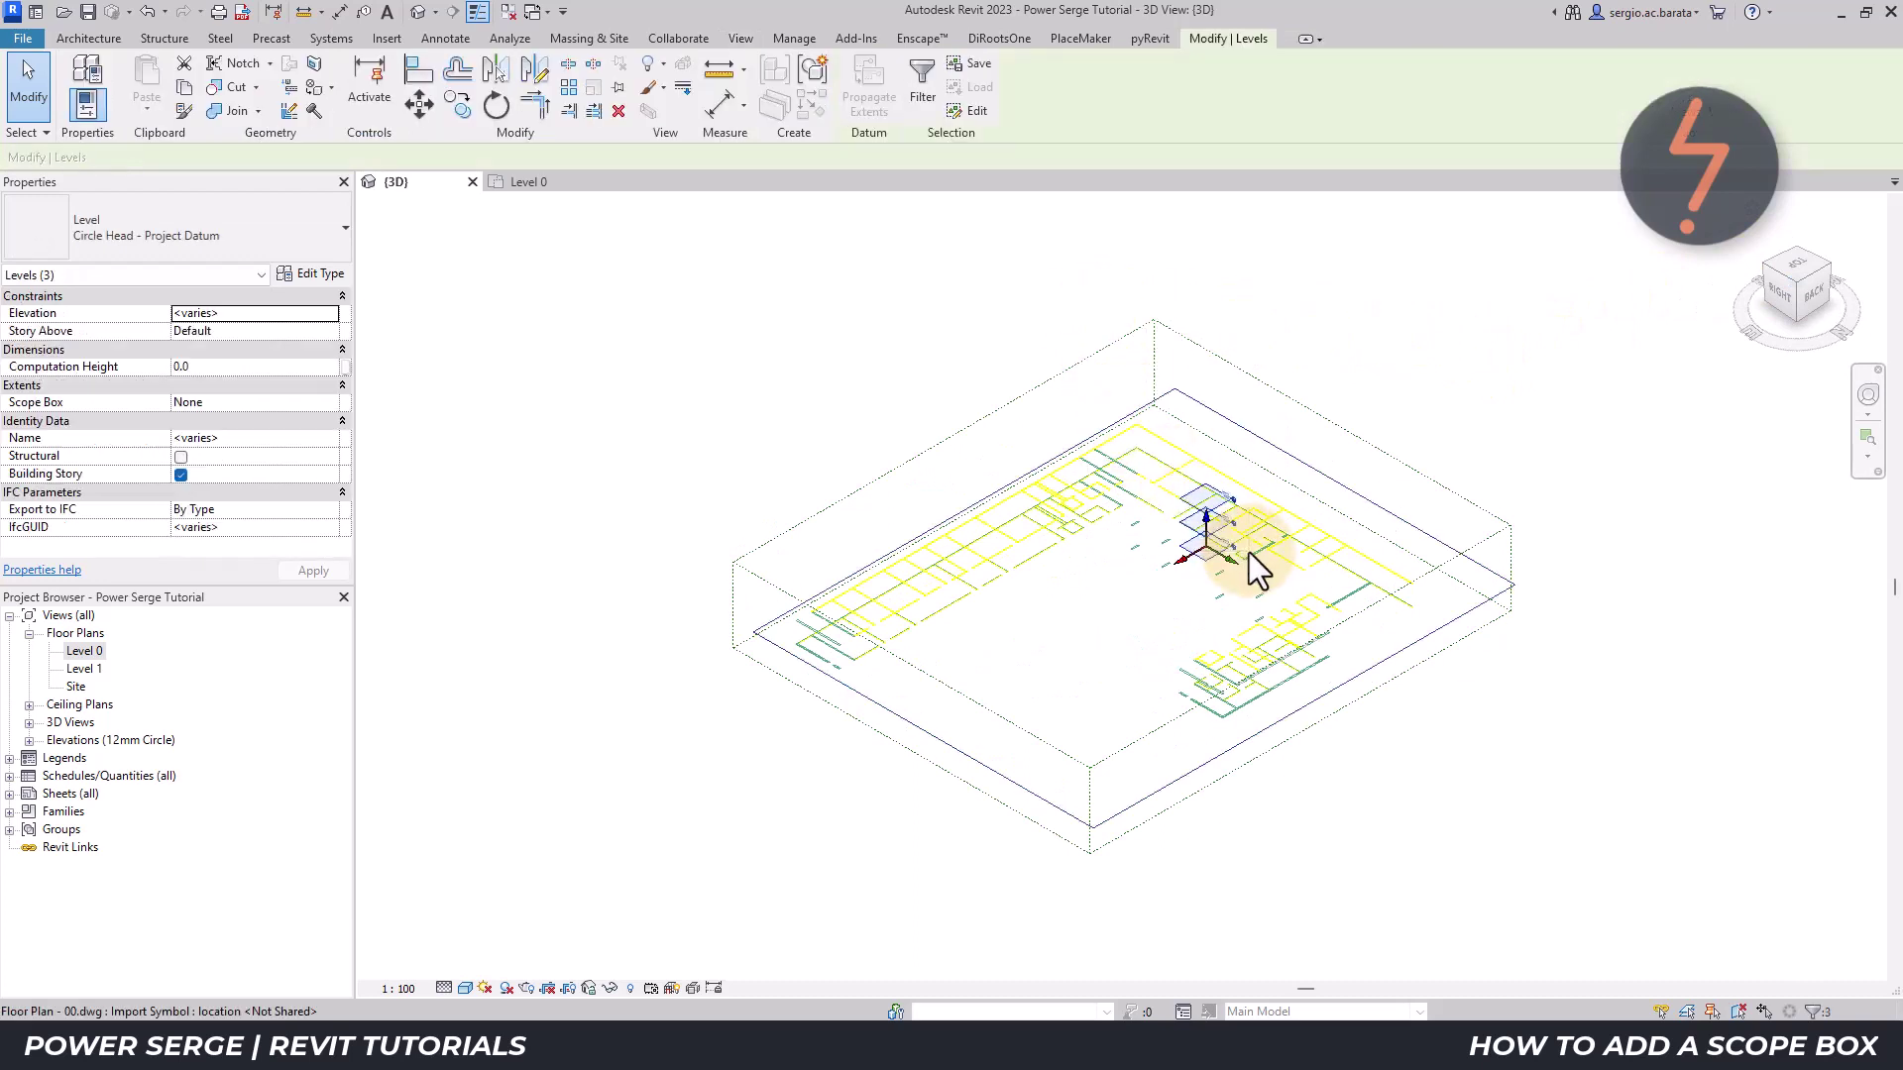
left_click(1812, 1011)
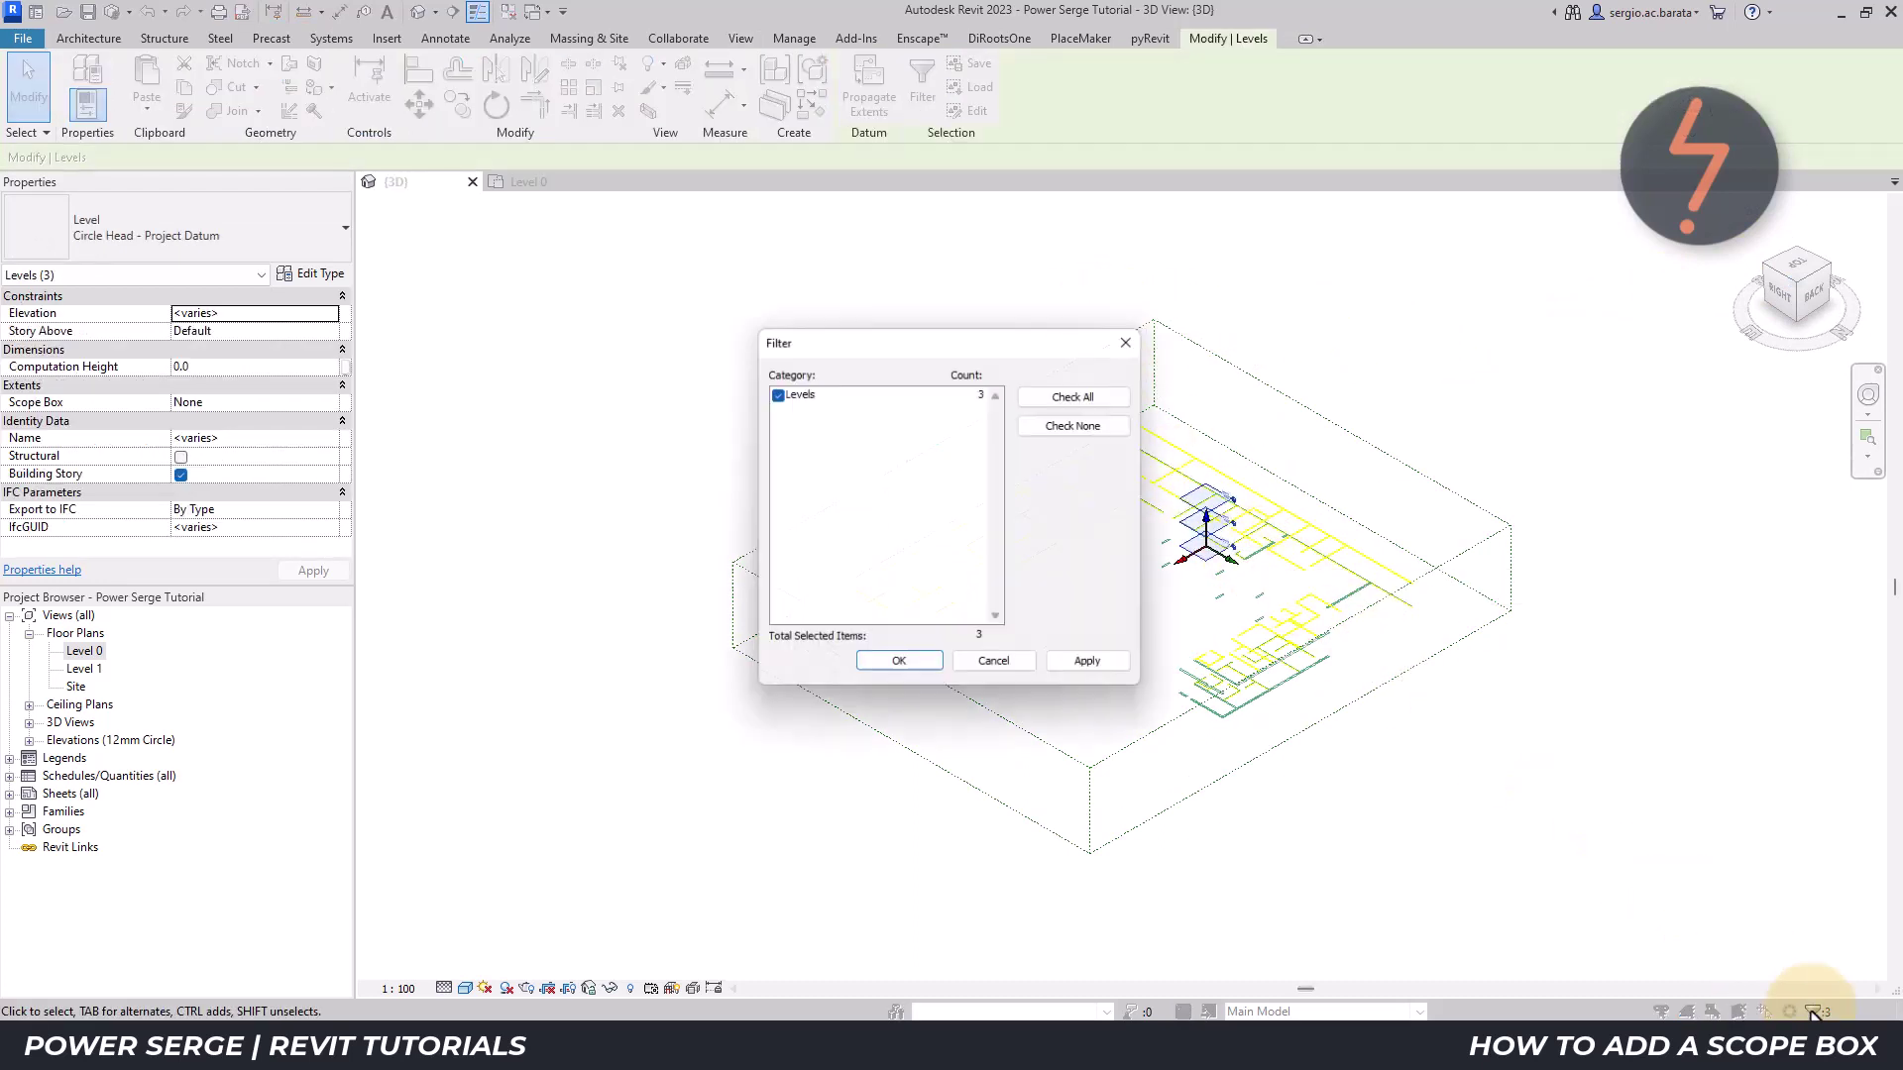
left_click(897, 667)
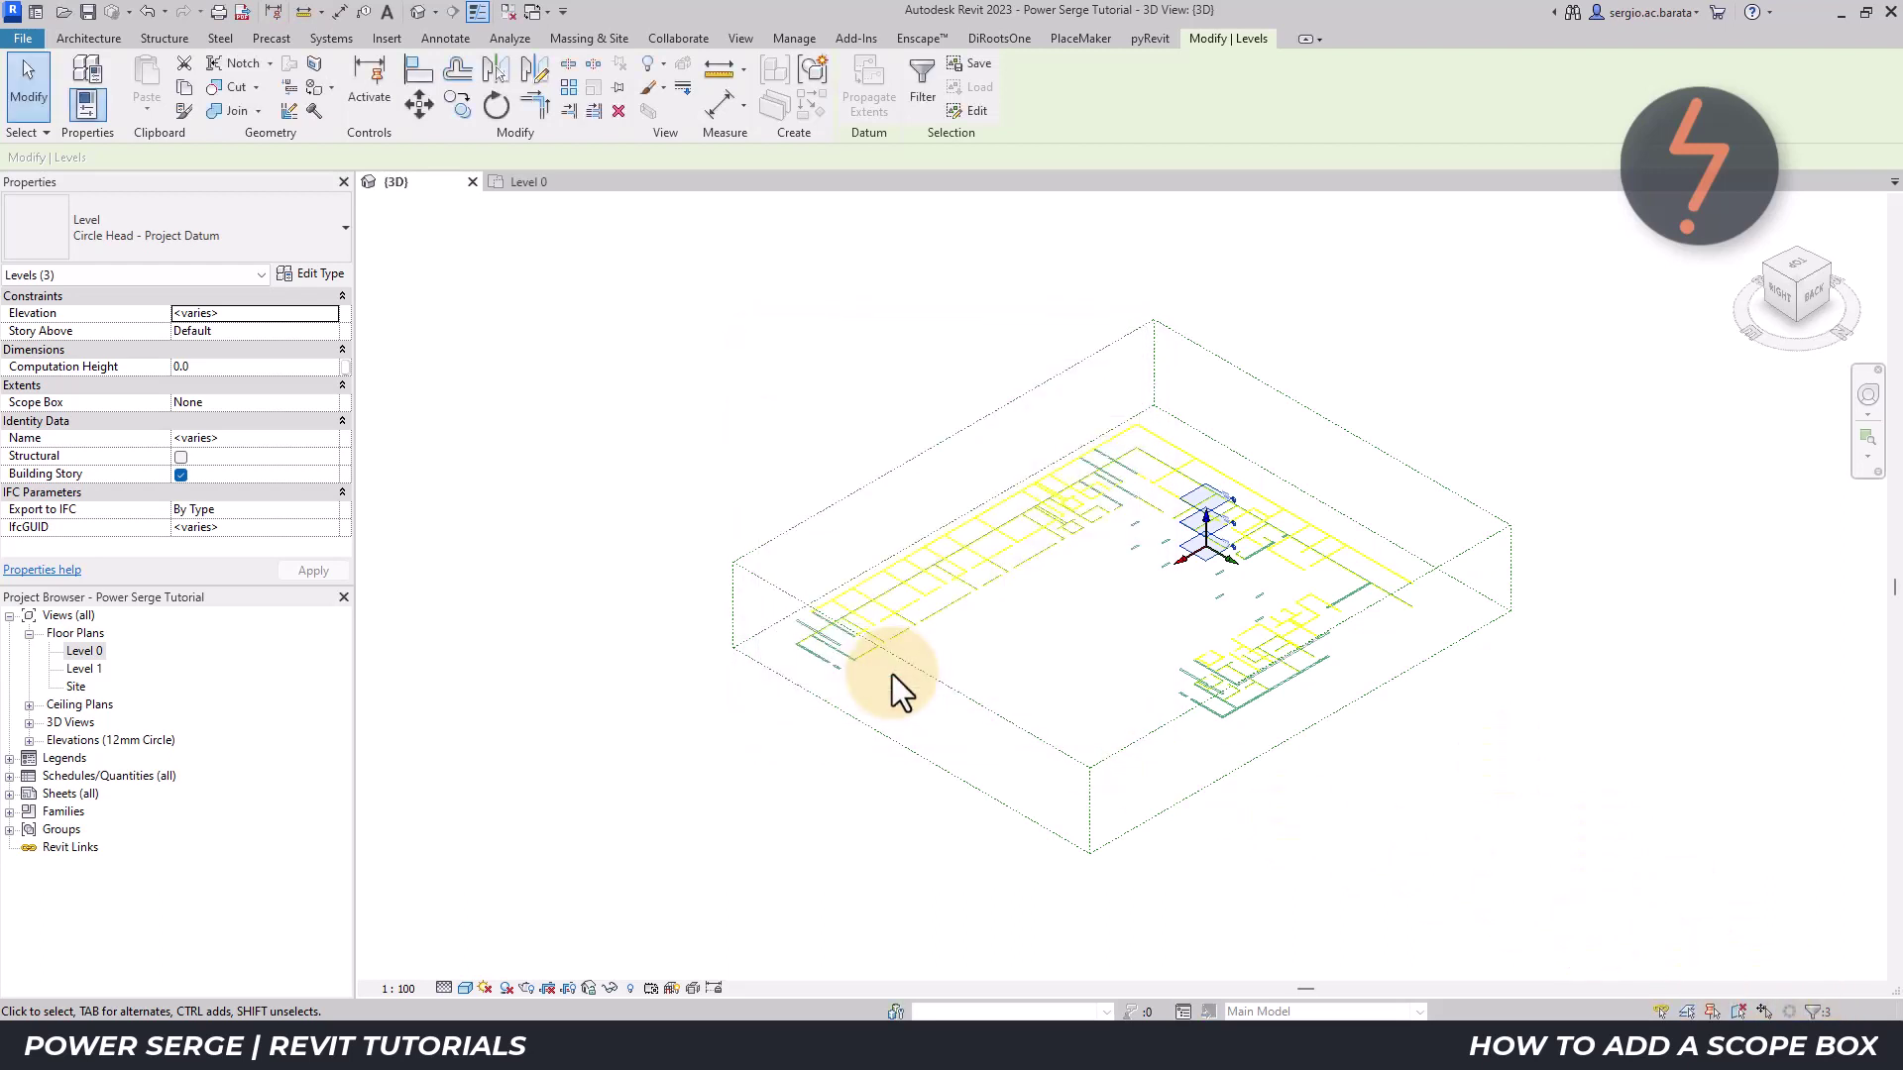
left_click(331, 409)
left_click(331, 408)
left_click(297, 421)
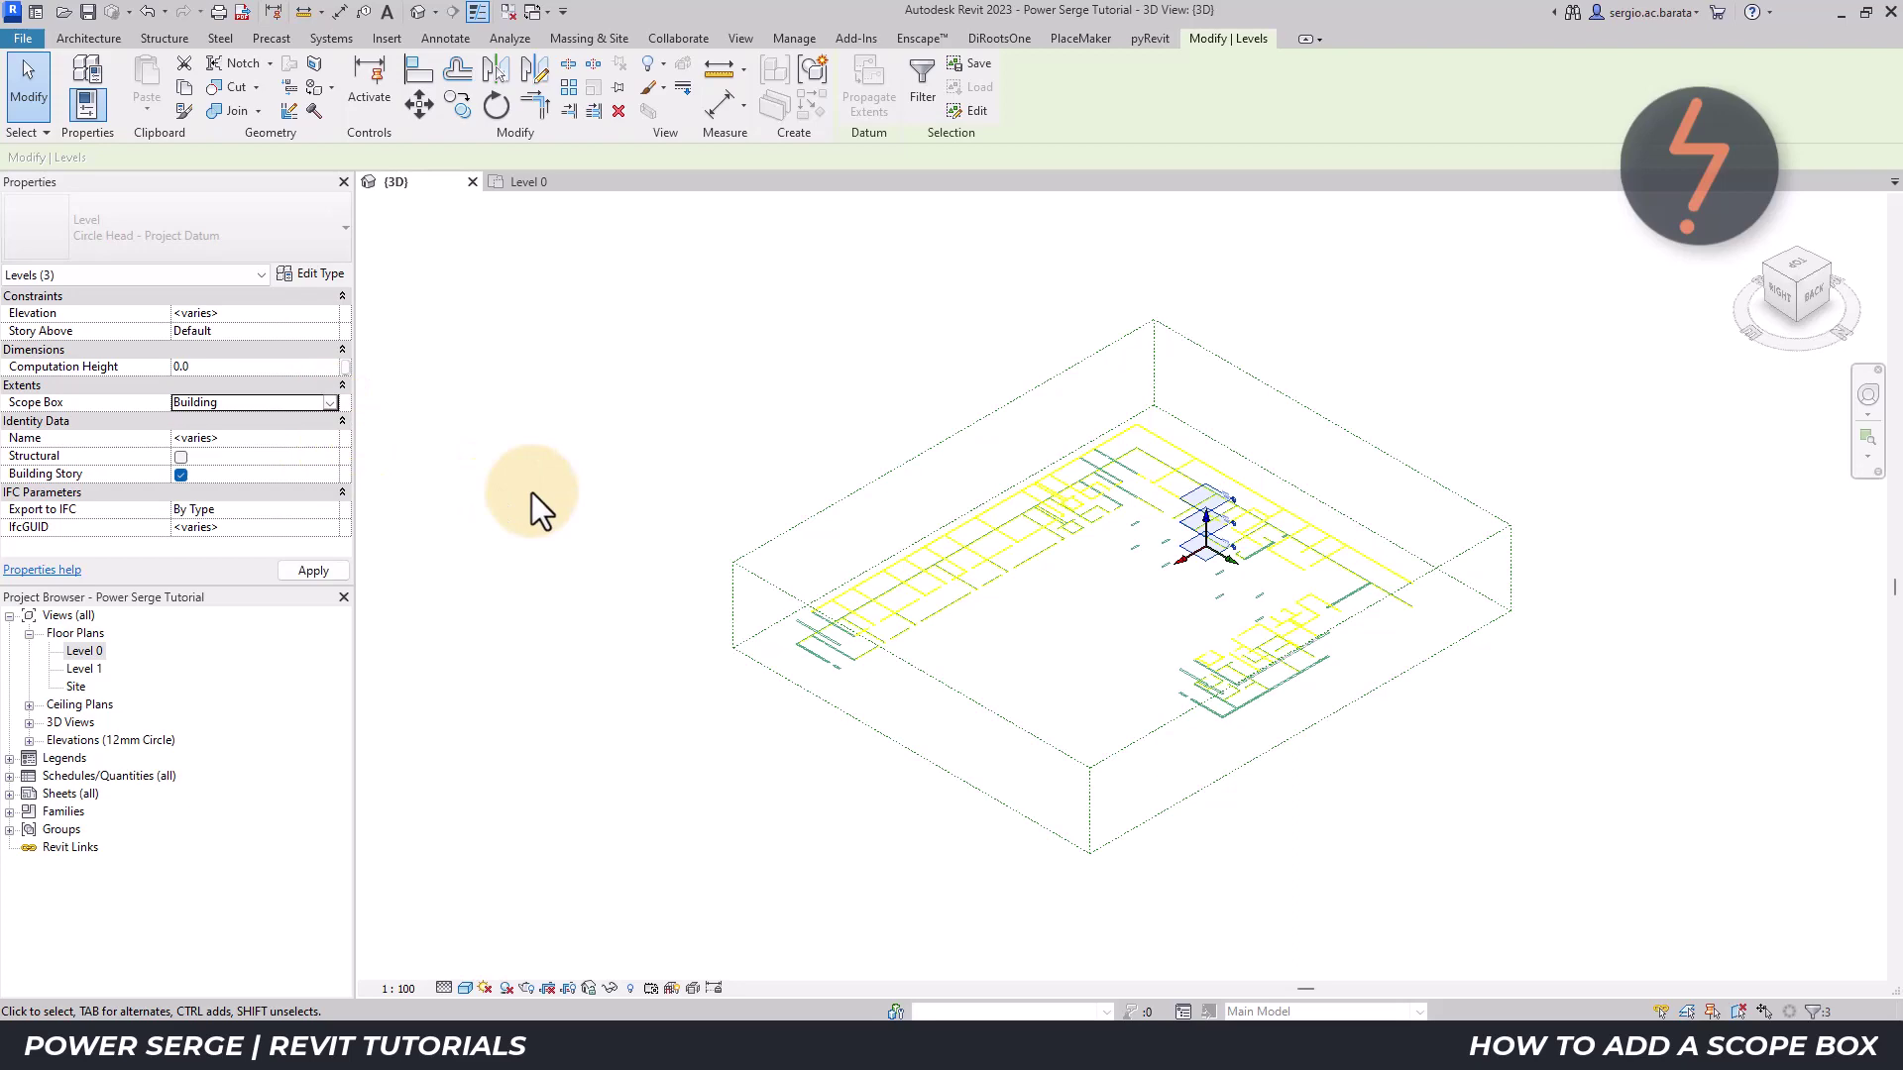
left_click(533, 492)
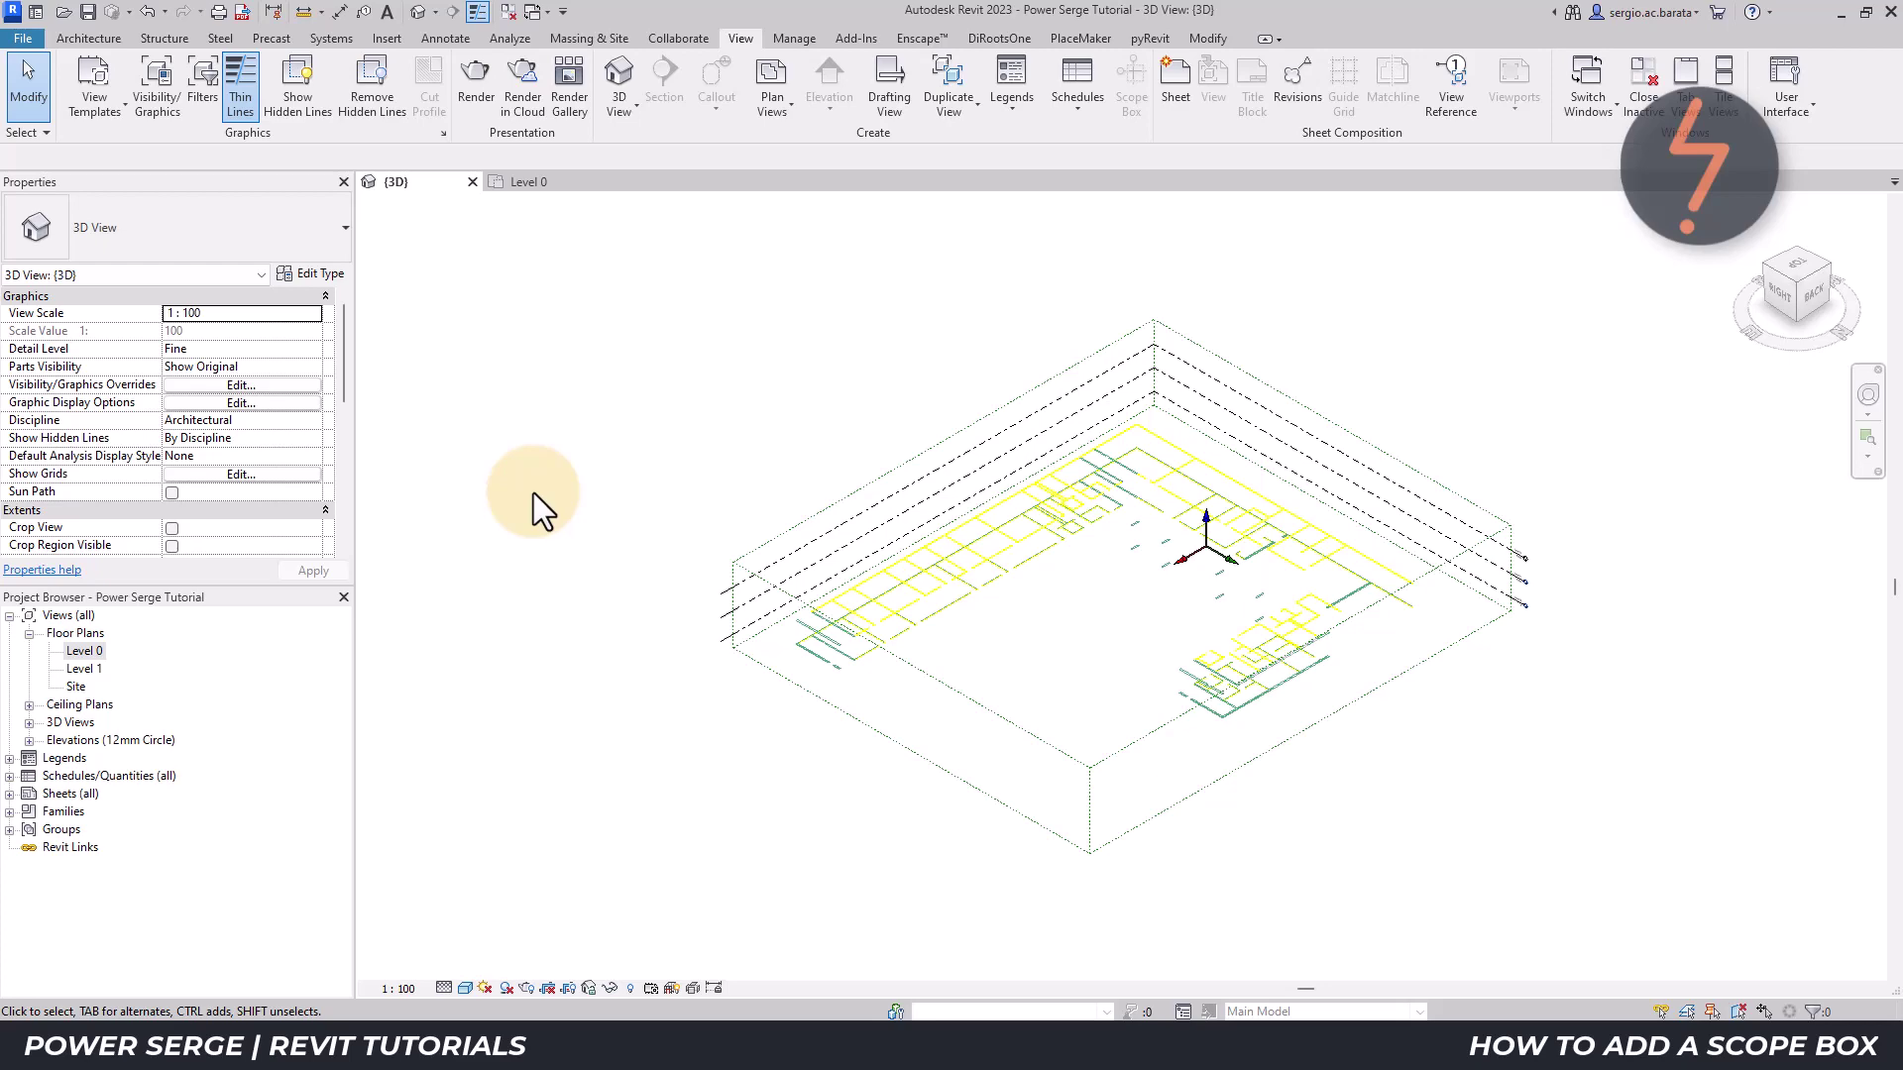
- Return to the previous zoom and temporarily hide the Floor Plan - 01.dwg import
right_click(533, 491)
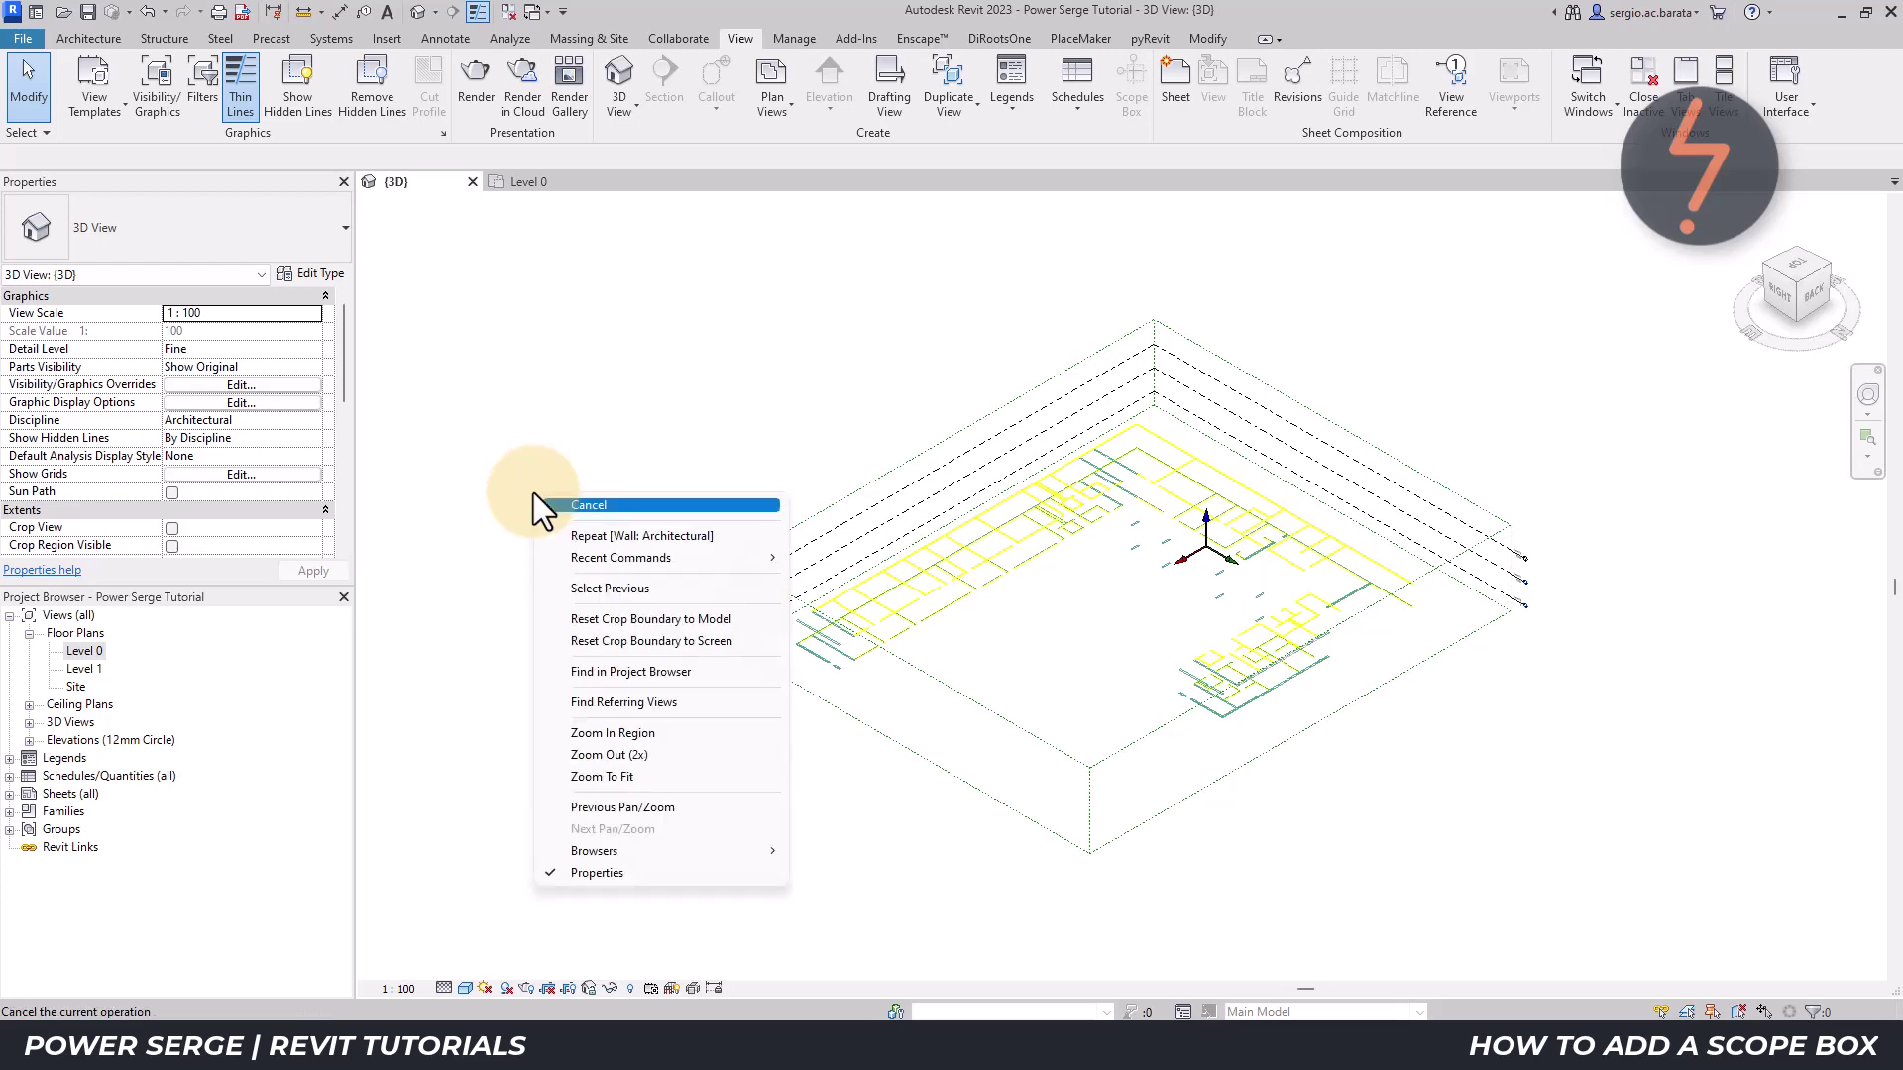
left_click(694, 810)
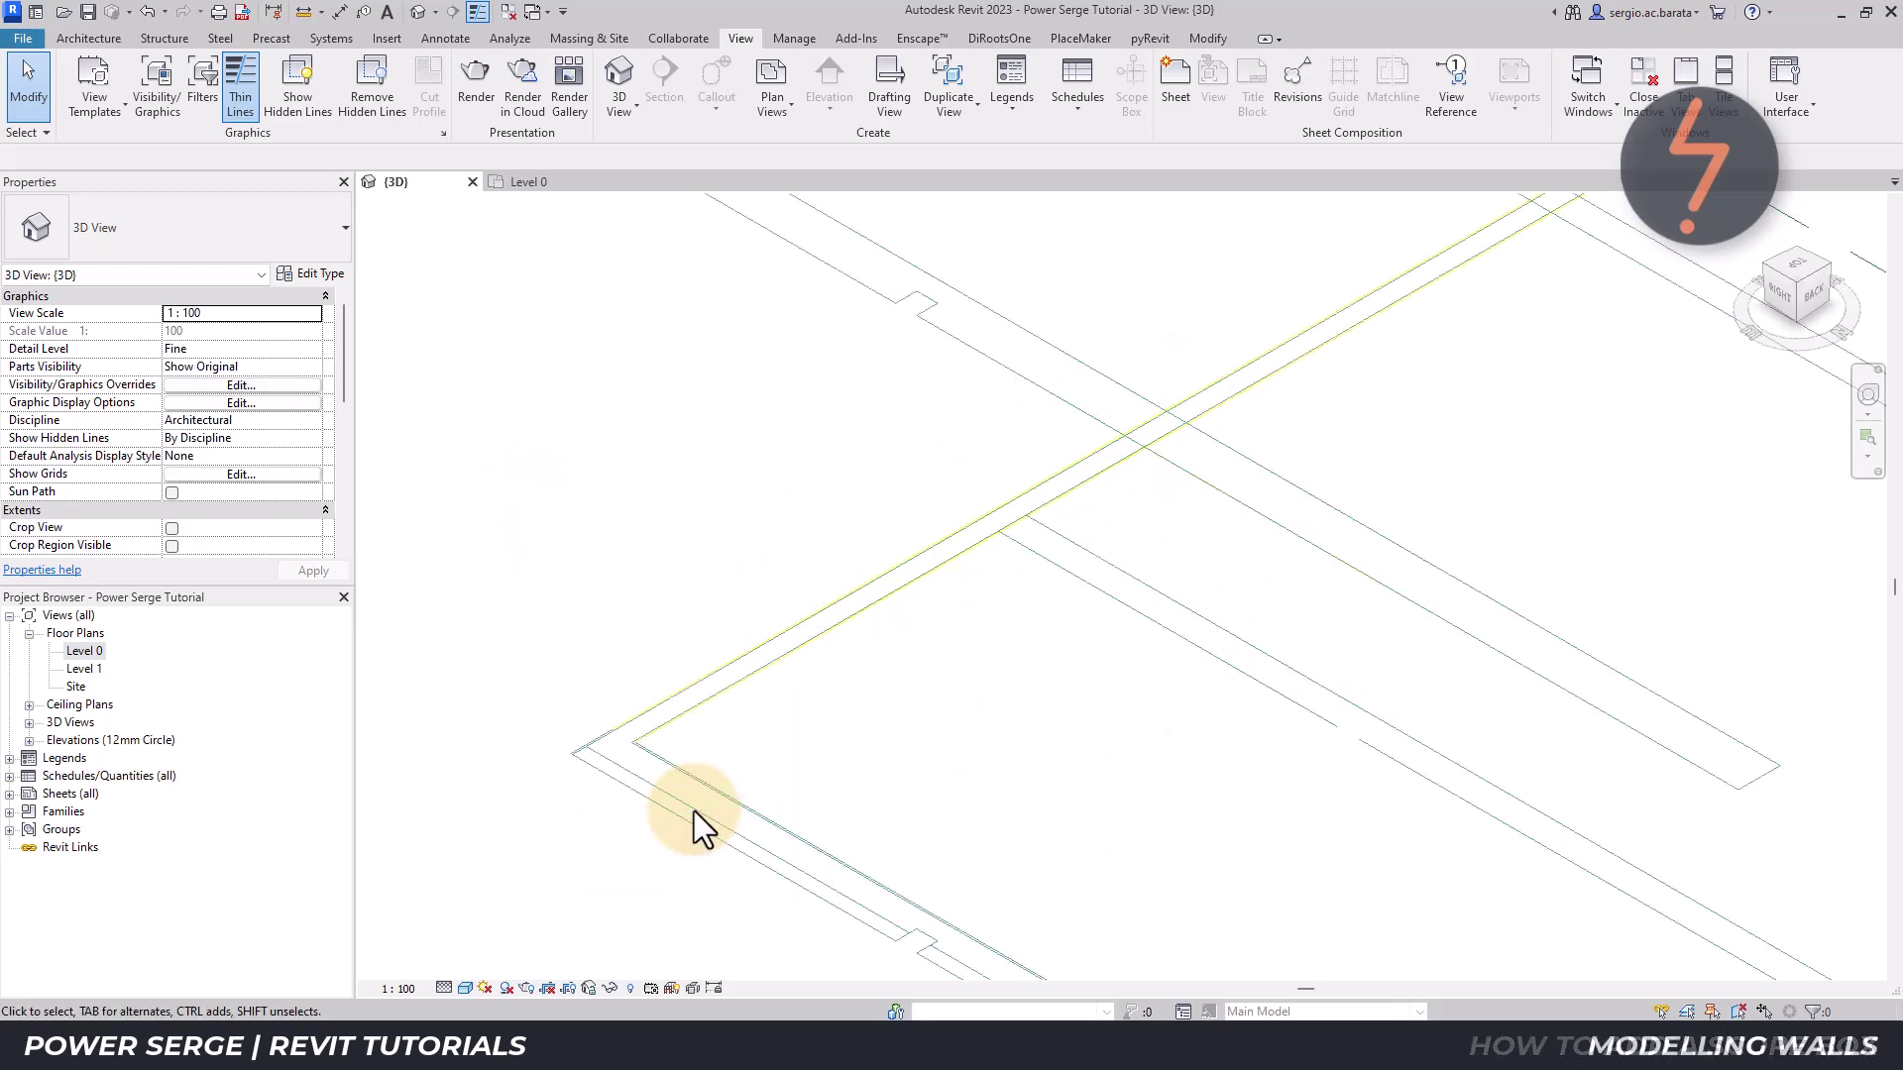
left_click(955, 341)
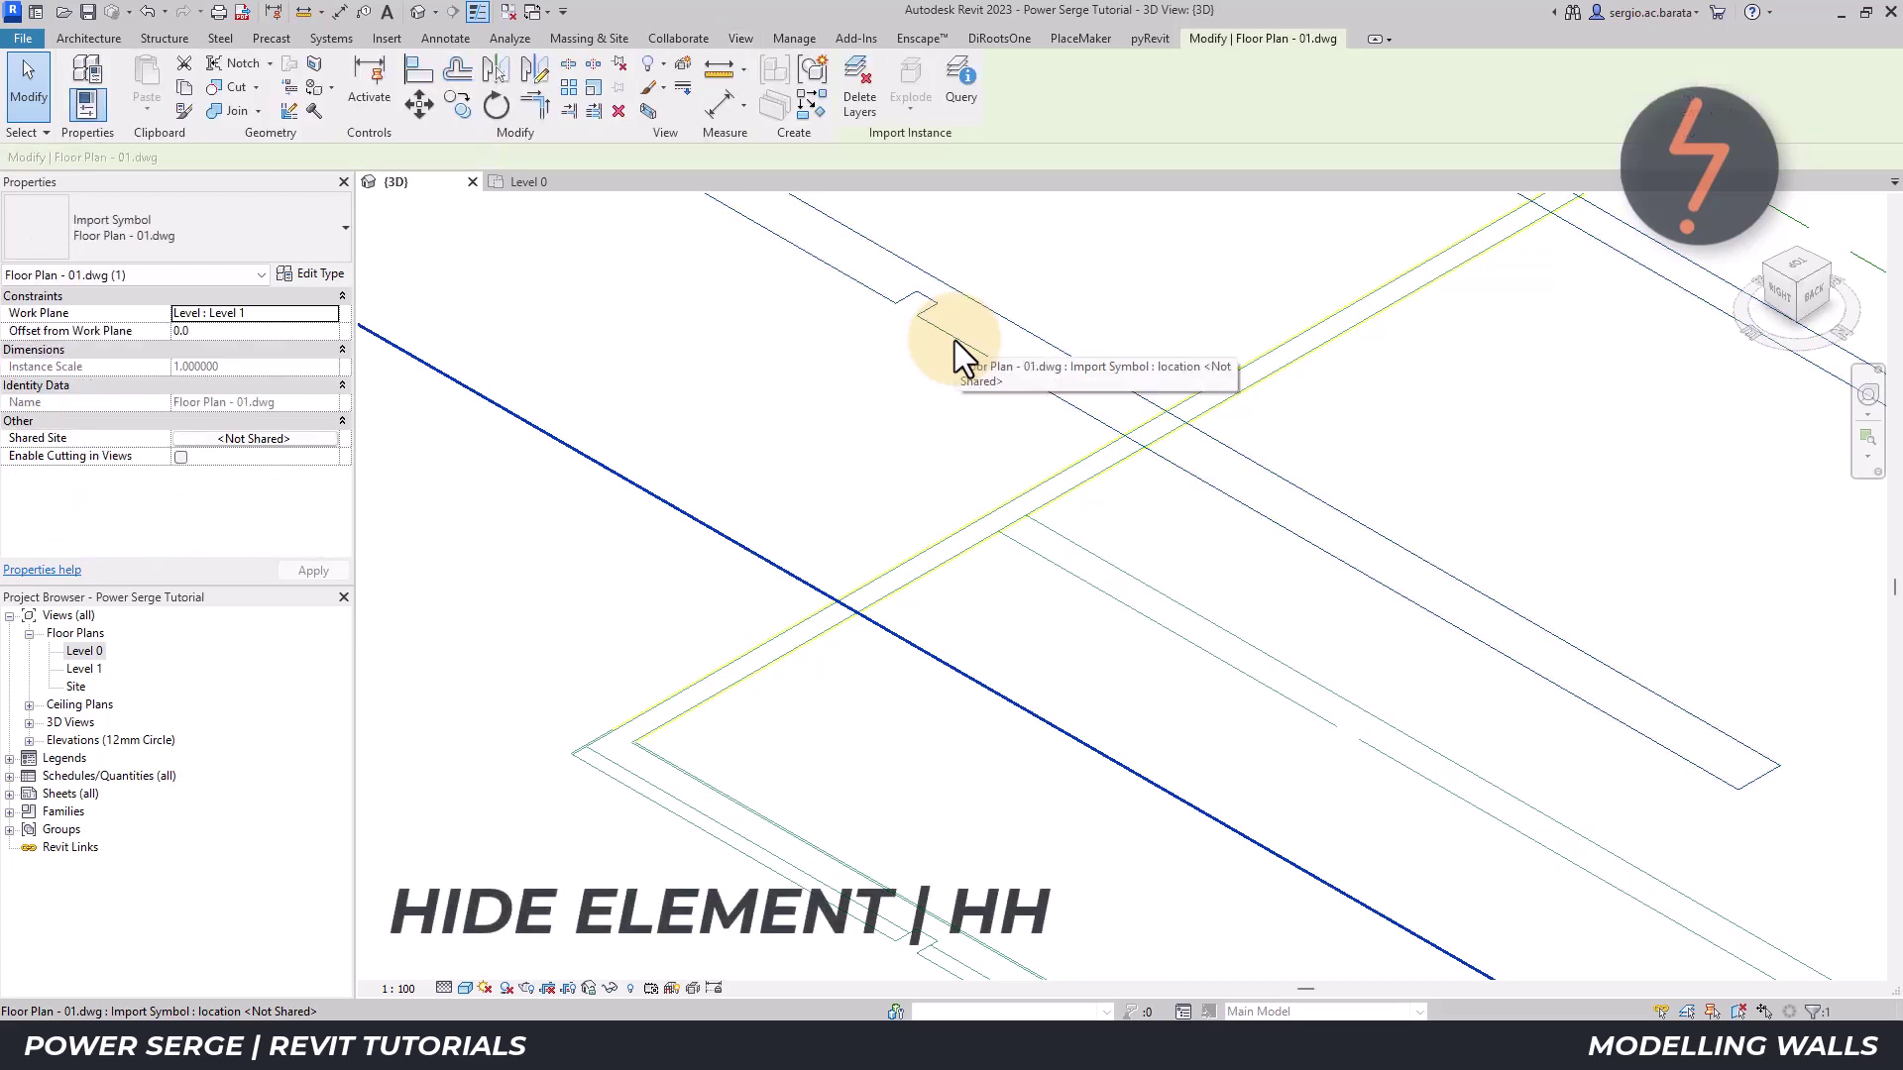
key("h")
key("h")
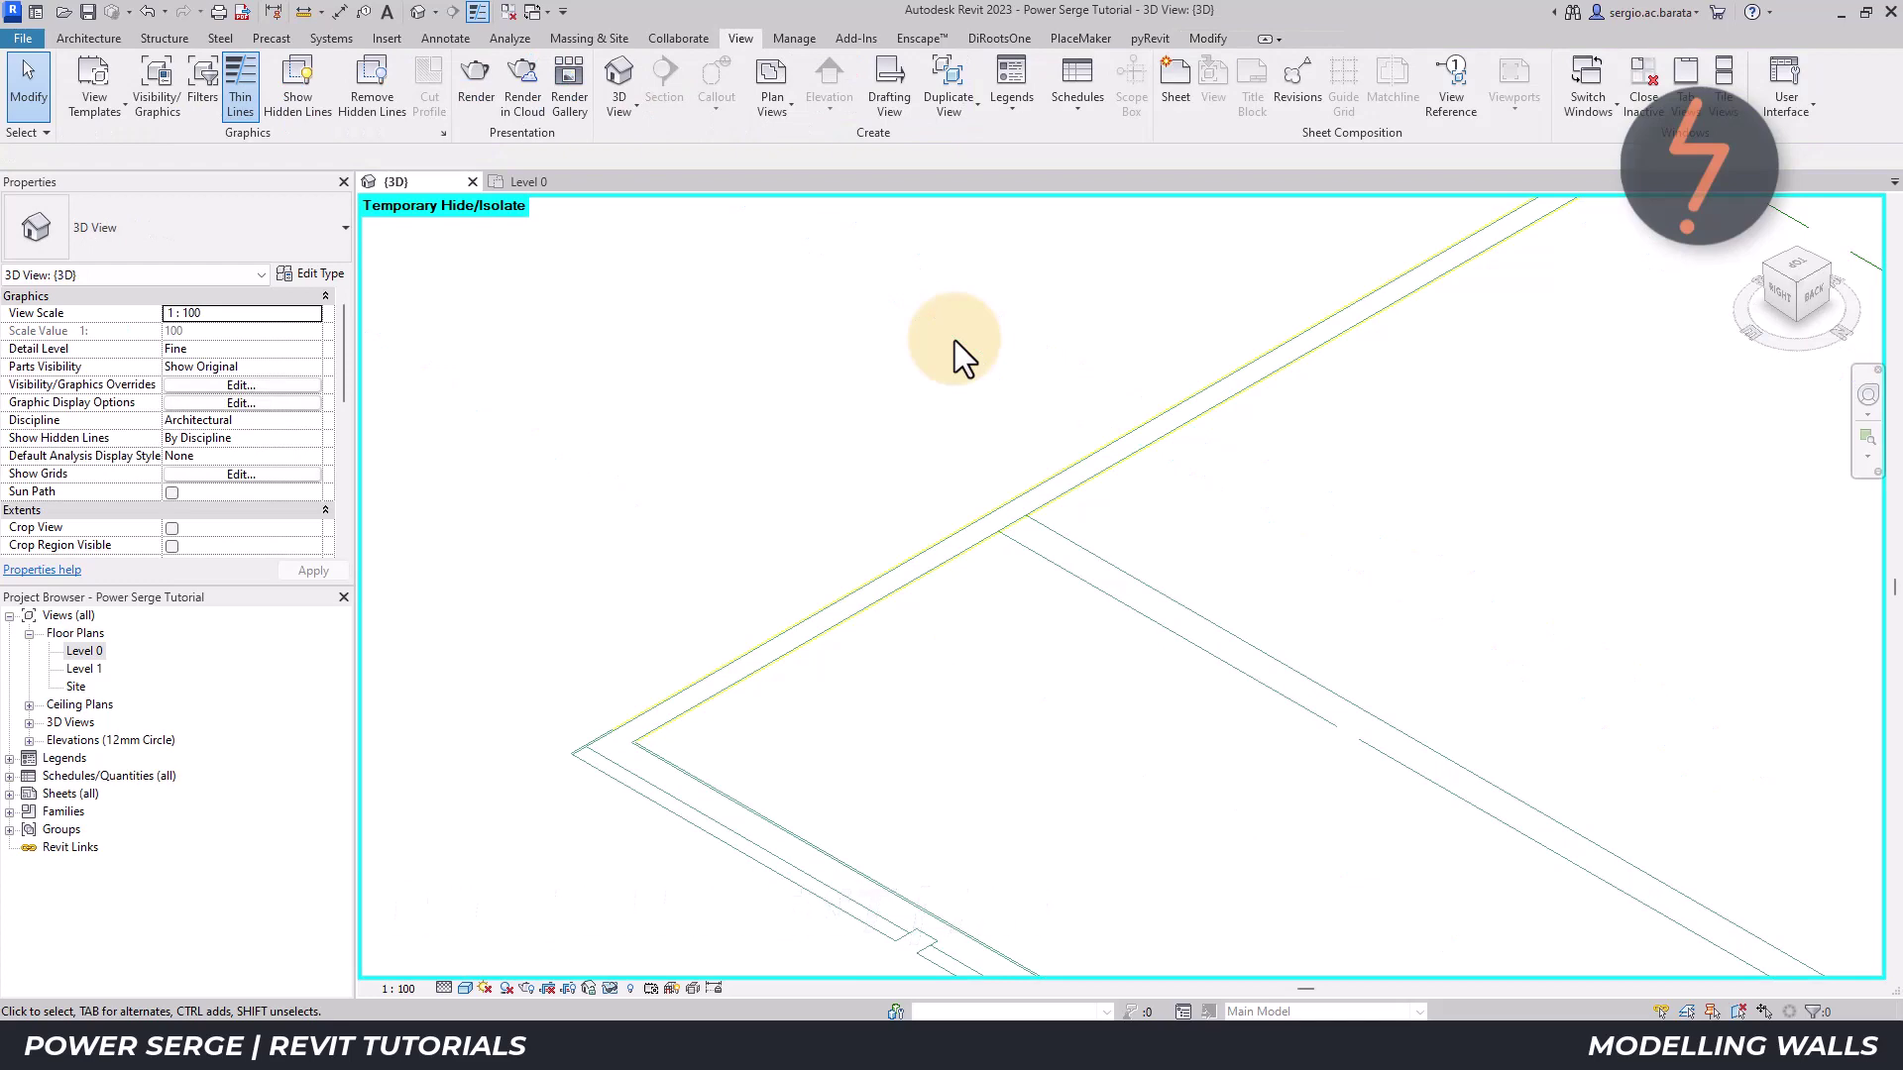
left_click(95, 38)
left_click(85, 109)
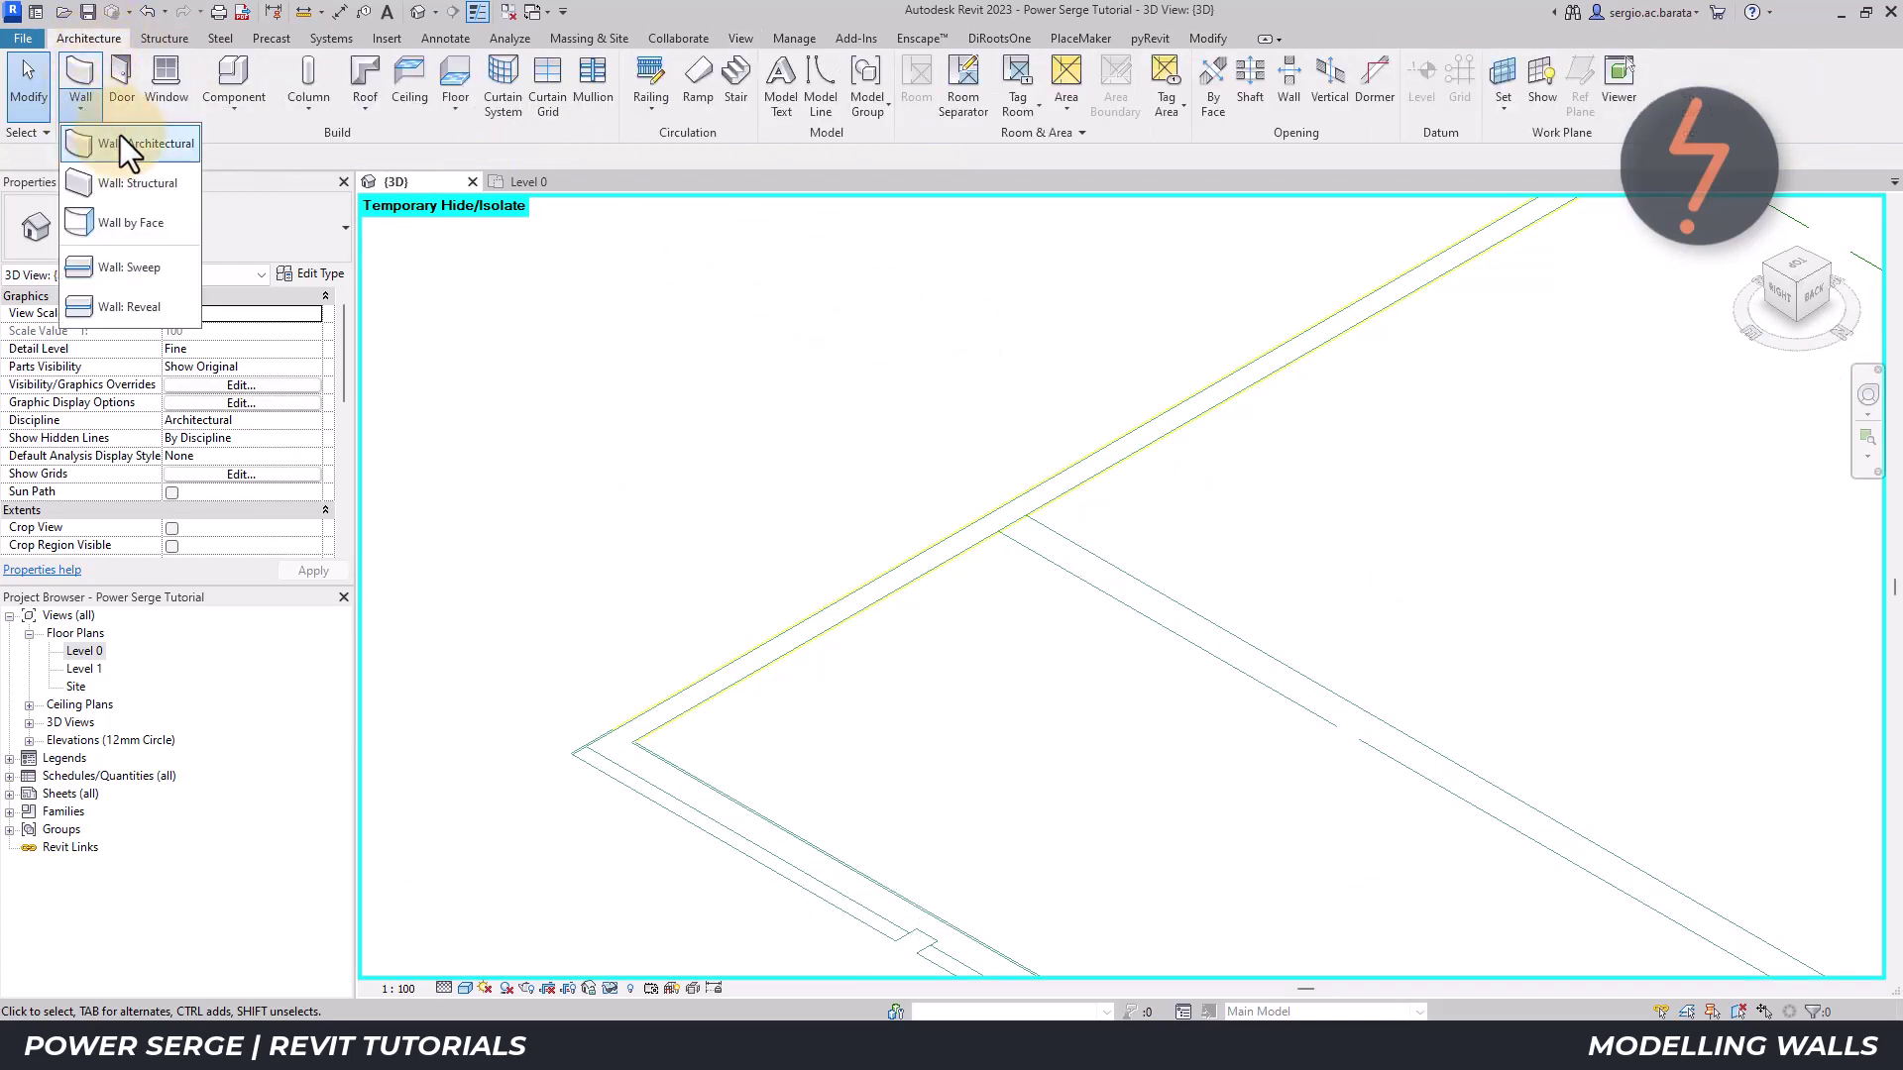
left_click(121, 135)
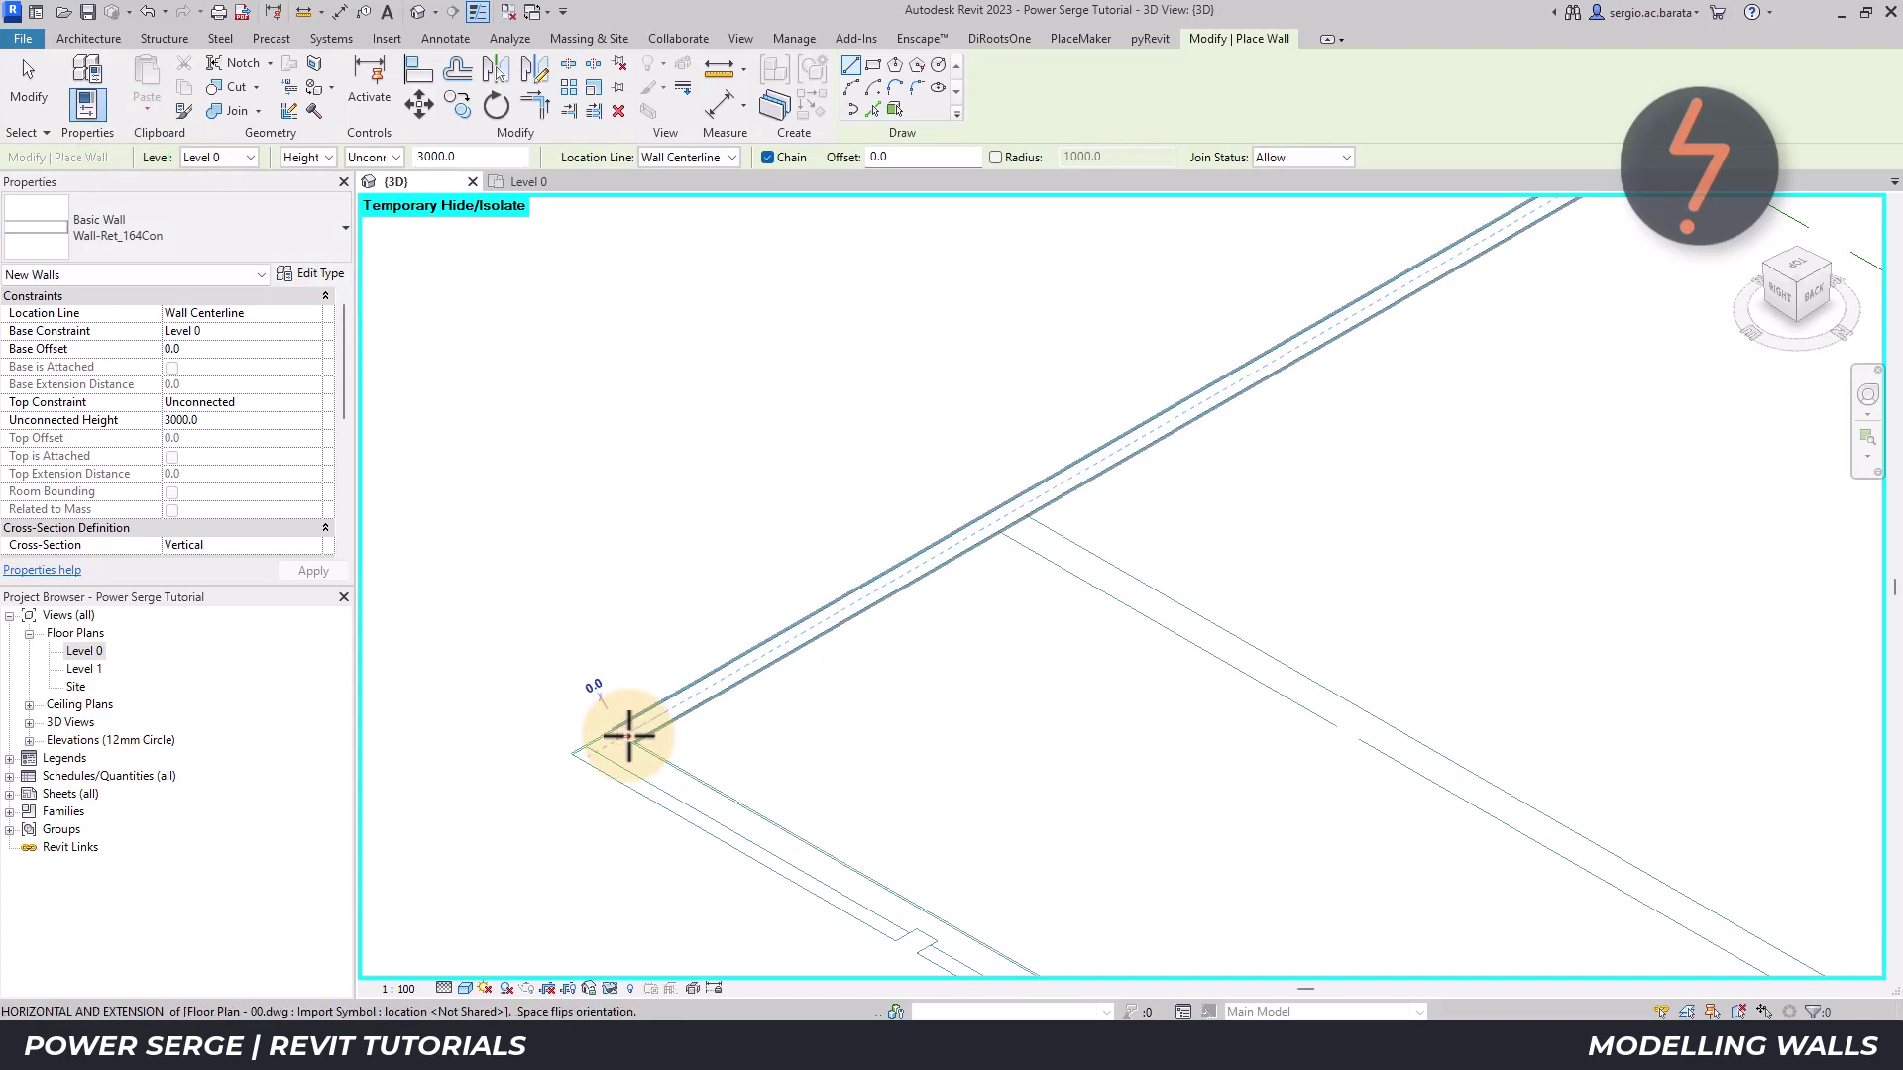
left_click(629, 735)
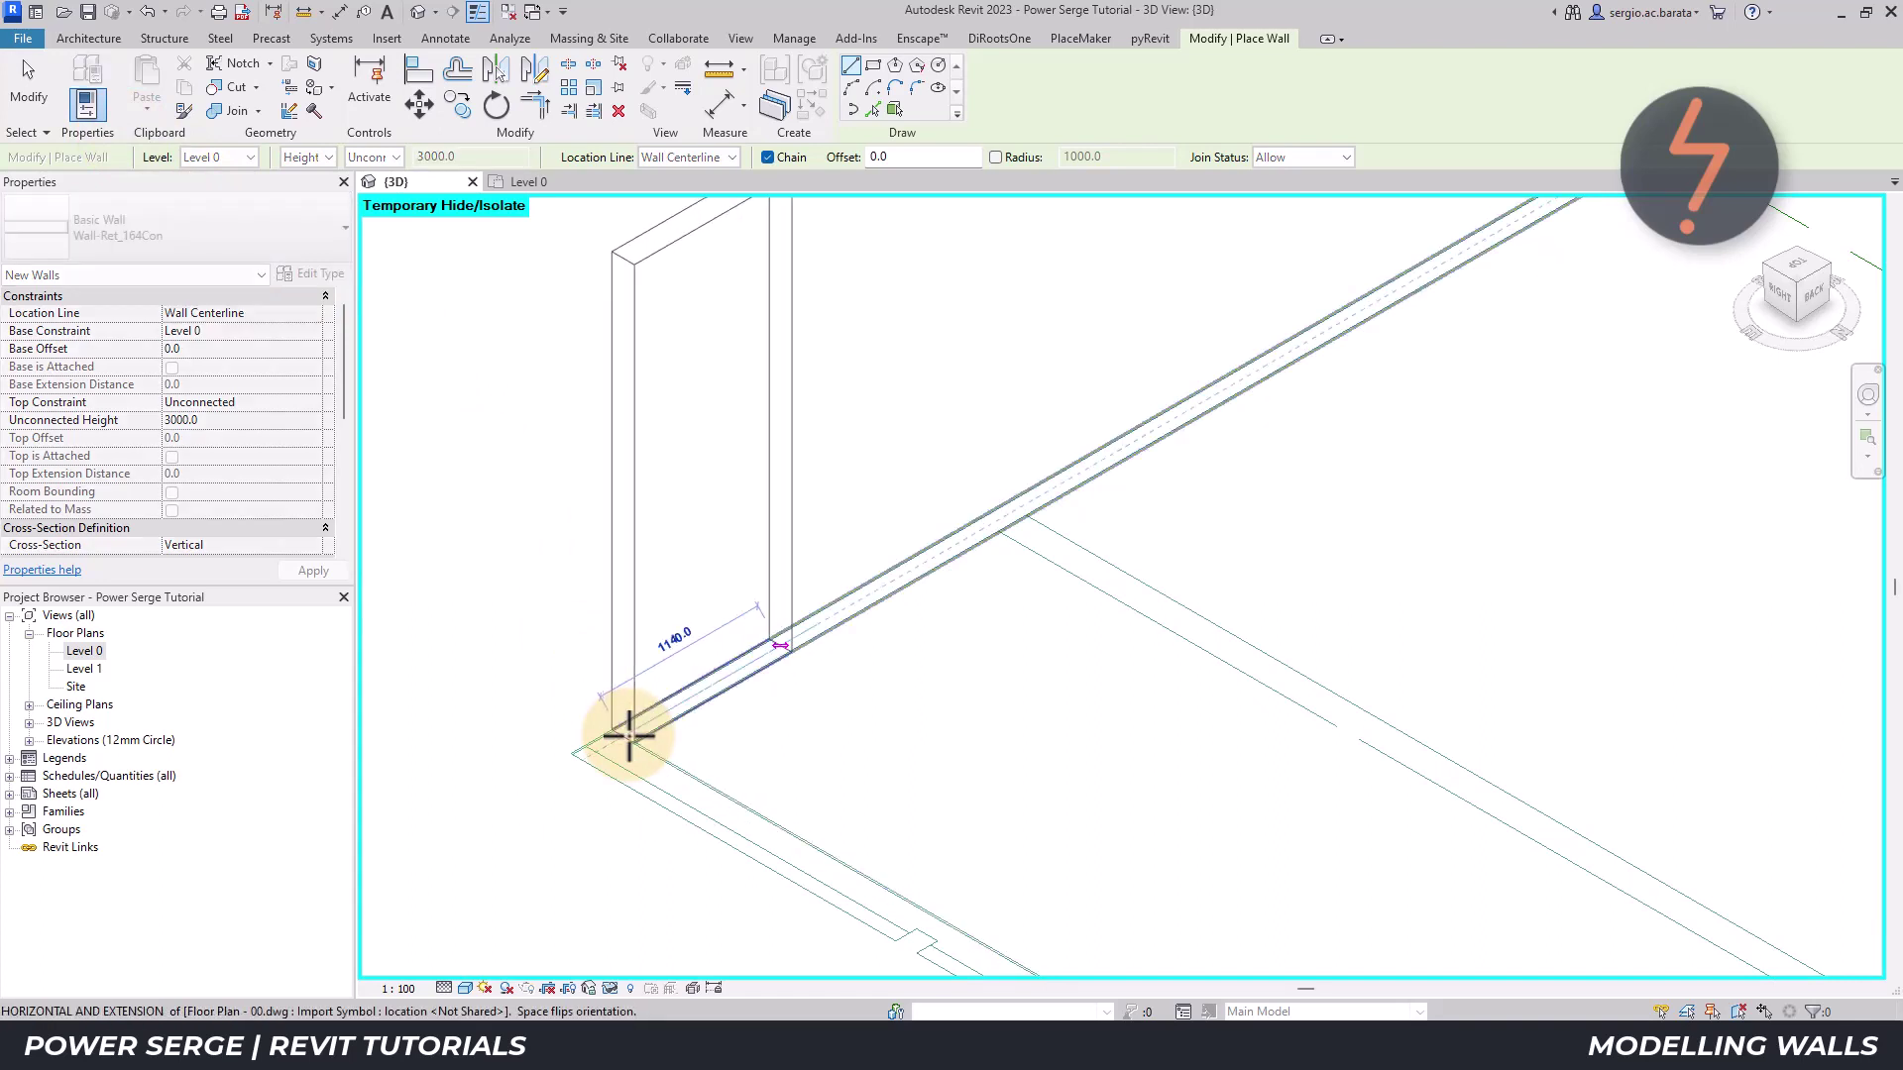
left_click(1070, 482)
key("Escape")
key("Escape")
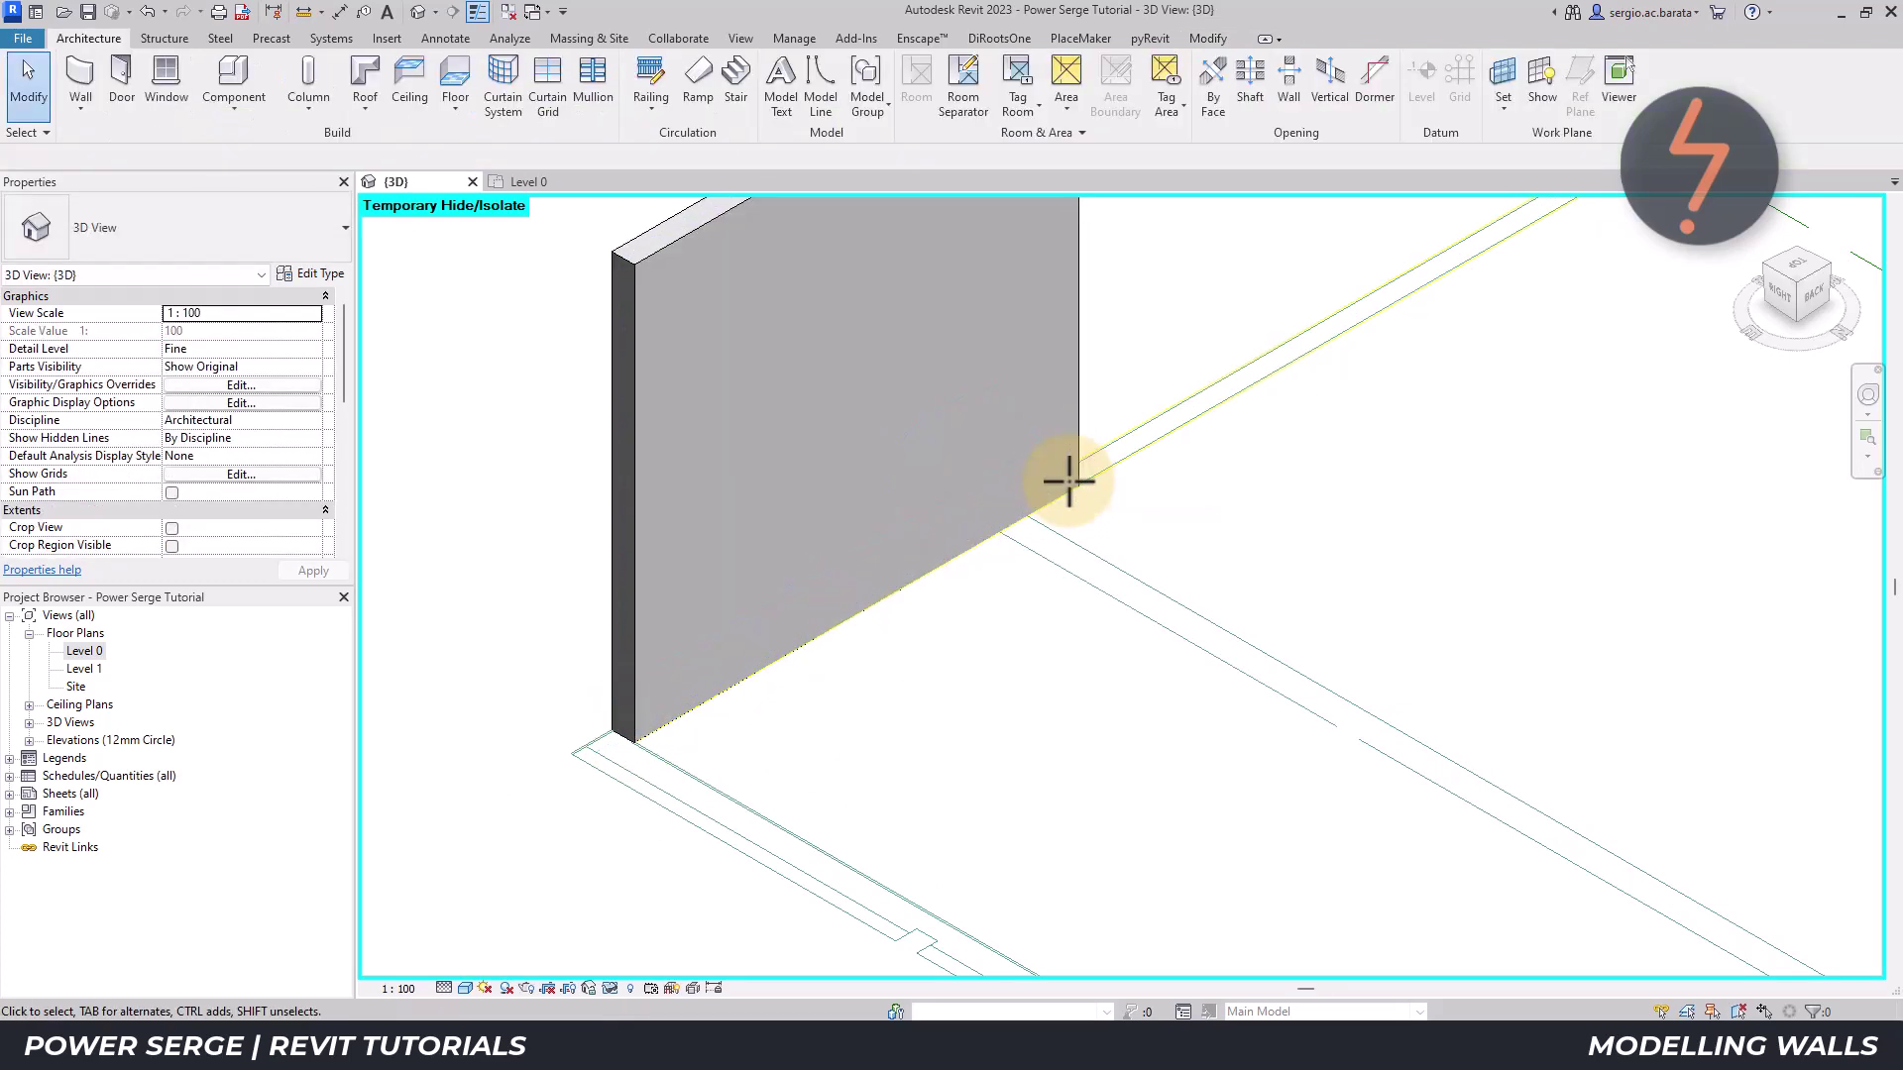
key("ctrl+z")
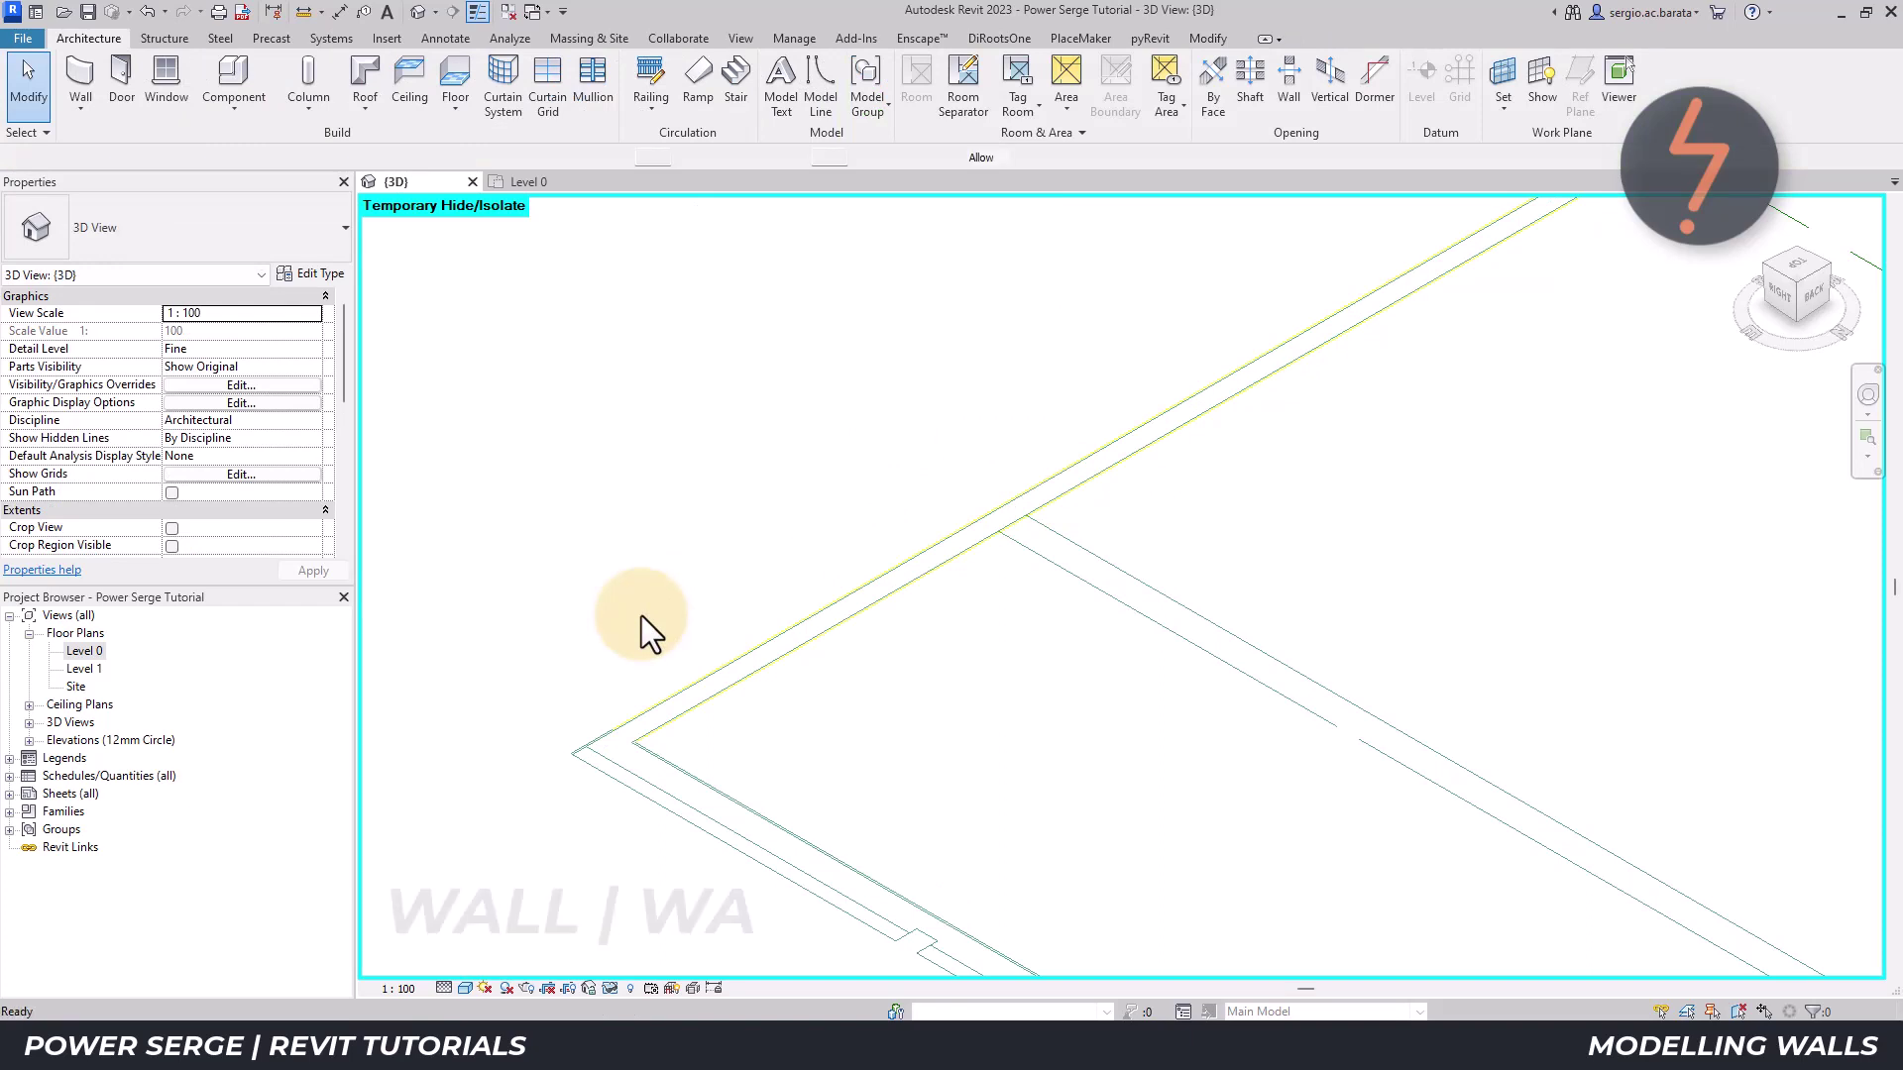
- Place a wall on the DWG outer line, aligned by Finish Face: Exterior, rising to Level 2
key("w")
key("a")
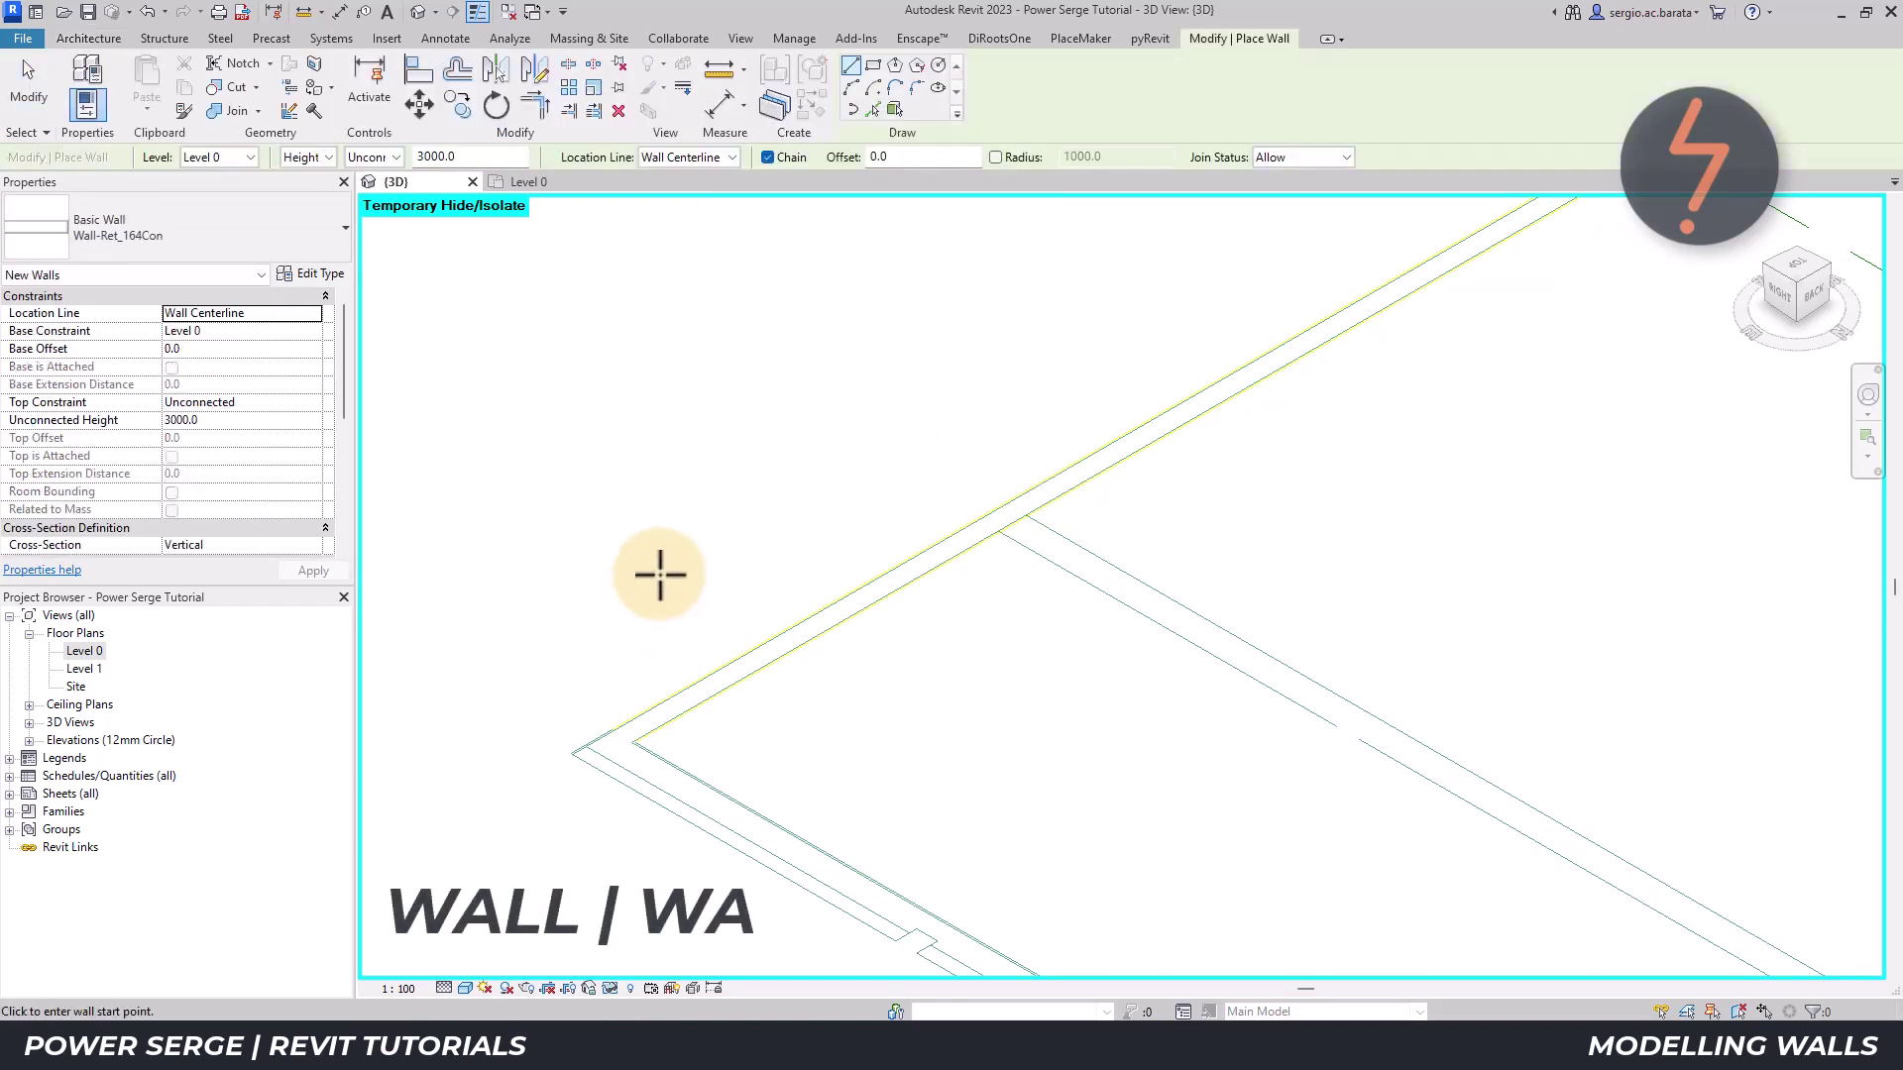
left_click(870, 109)
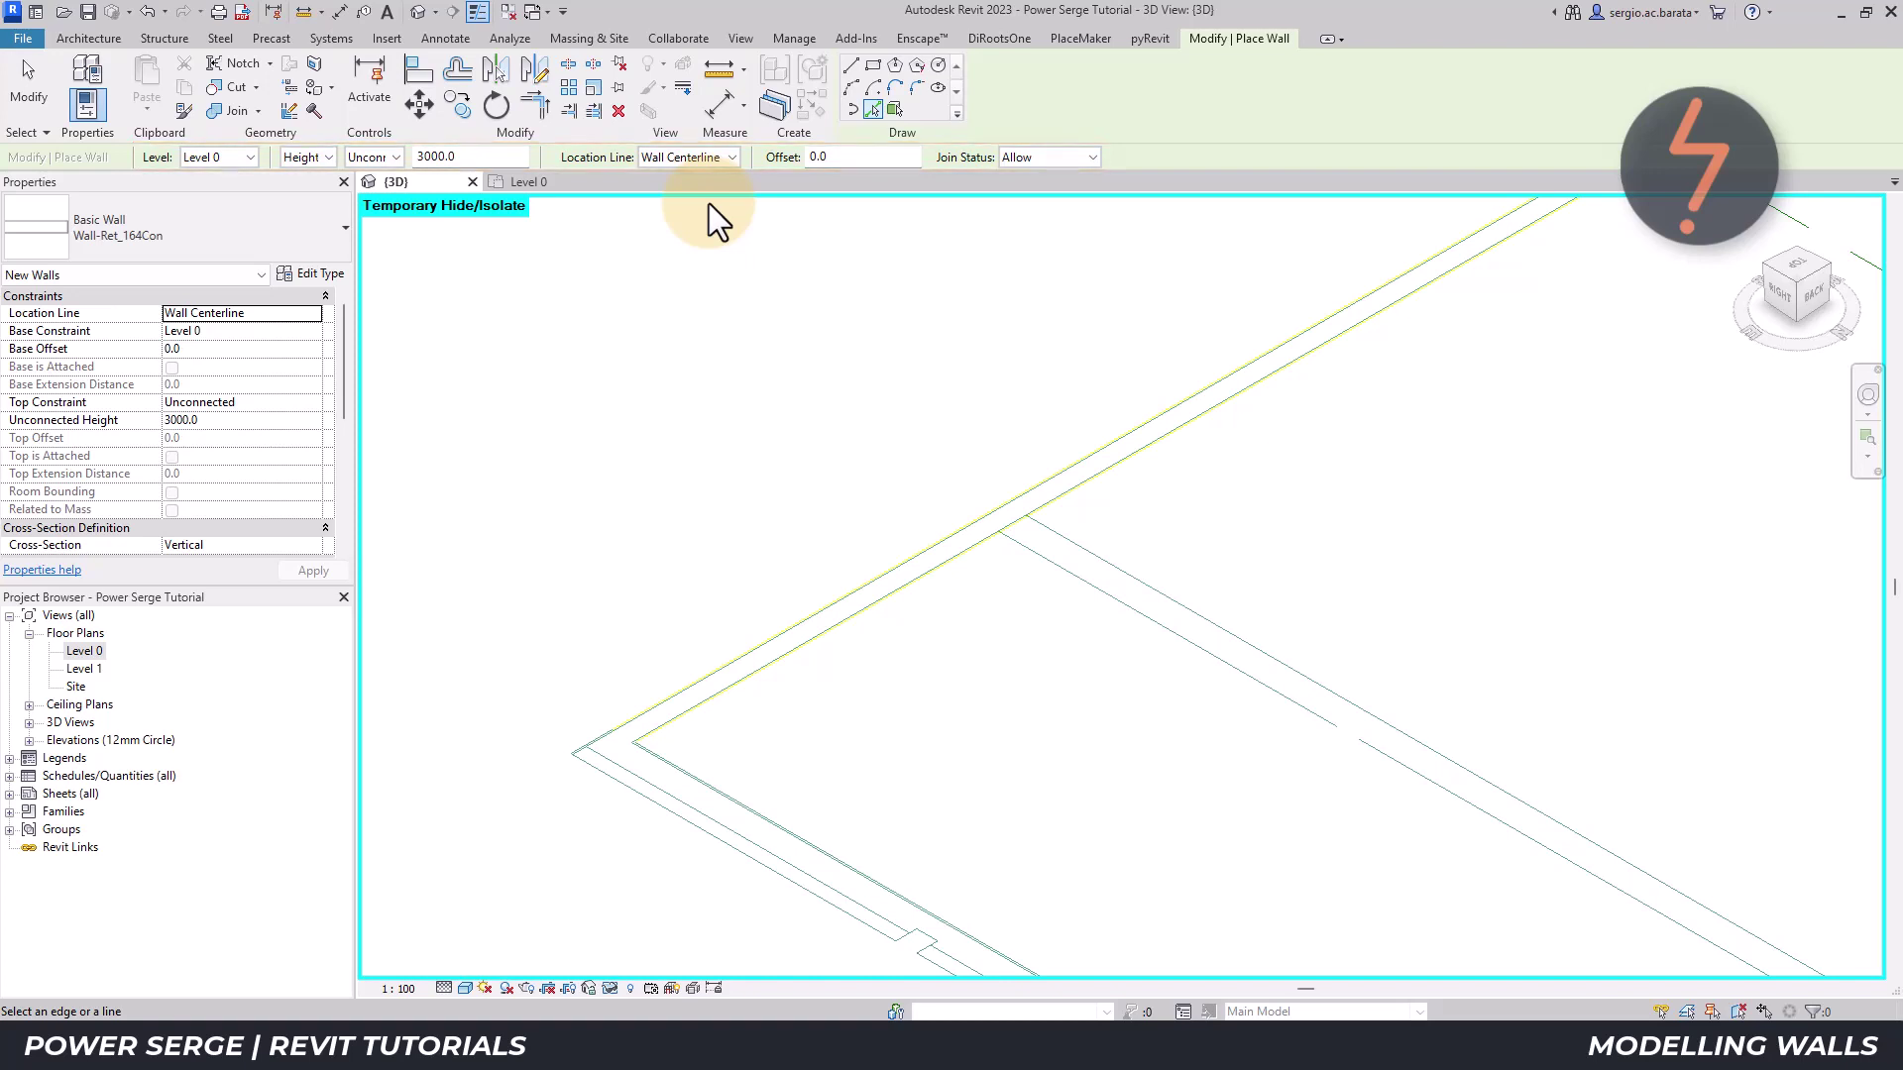
left_click(717, 159)
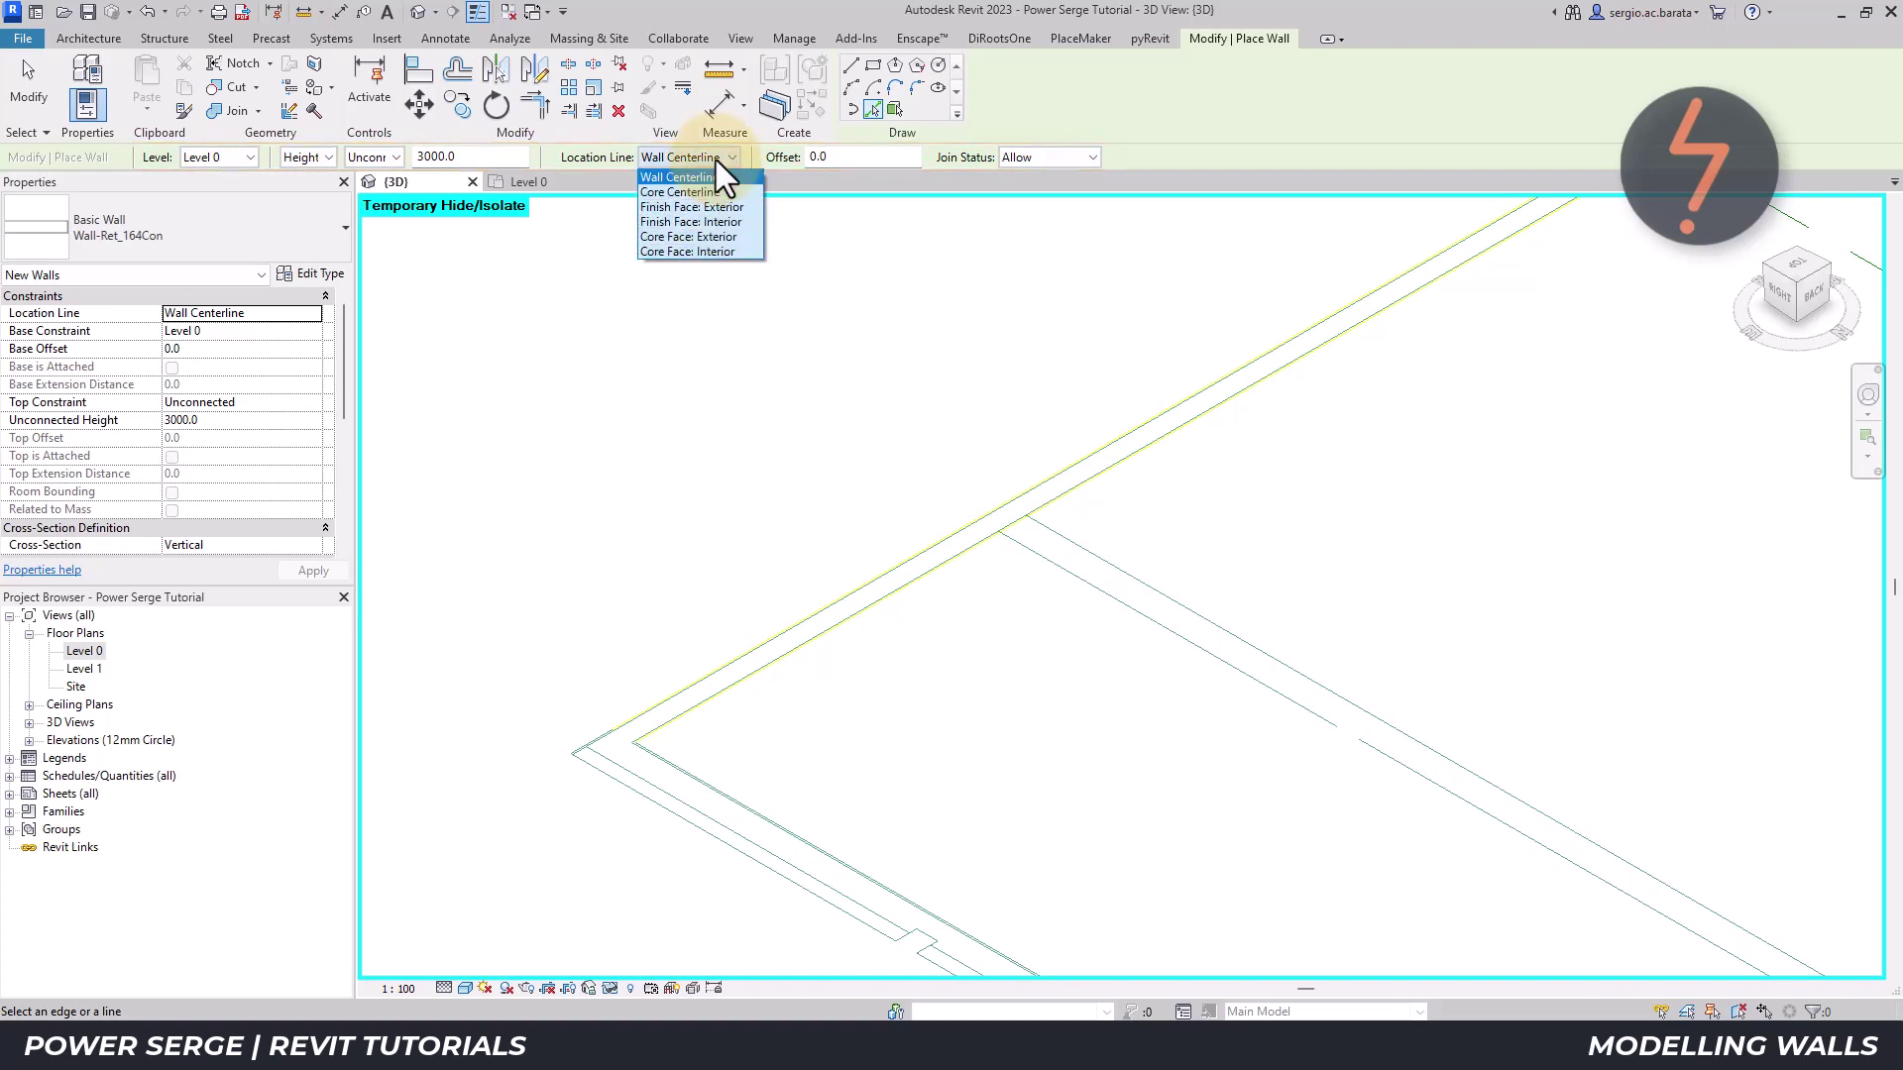
key("Down")
key("Down")
key("Down")
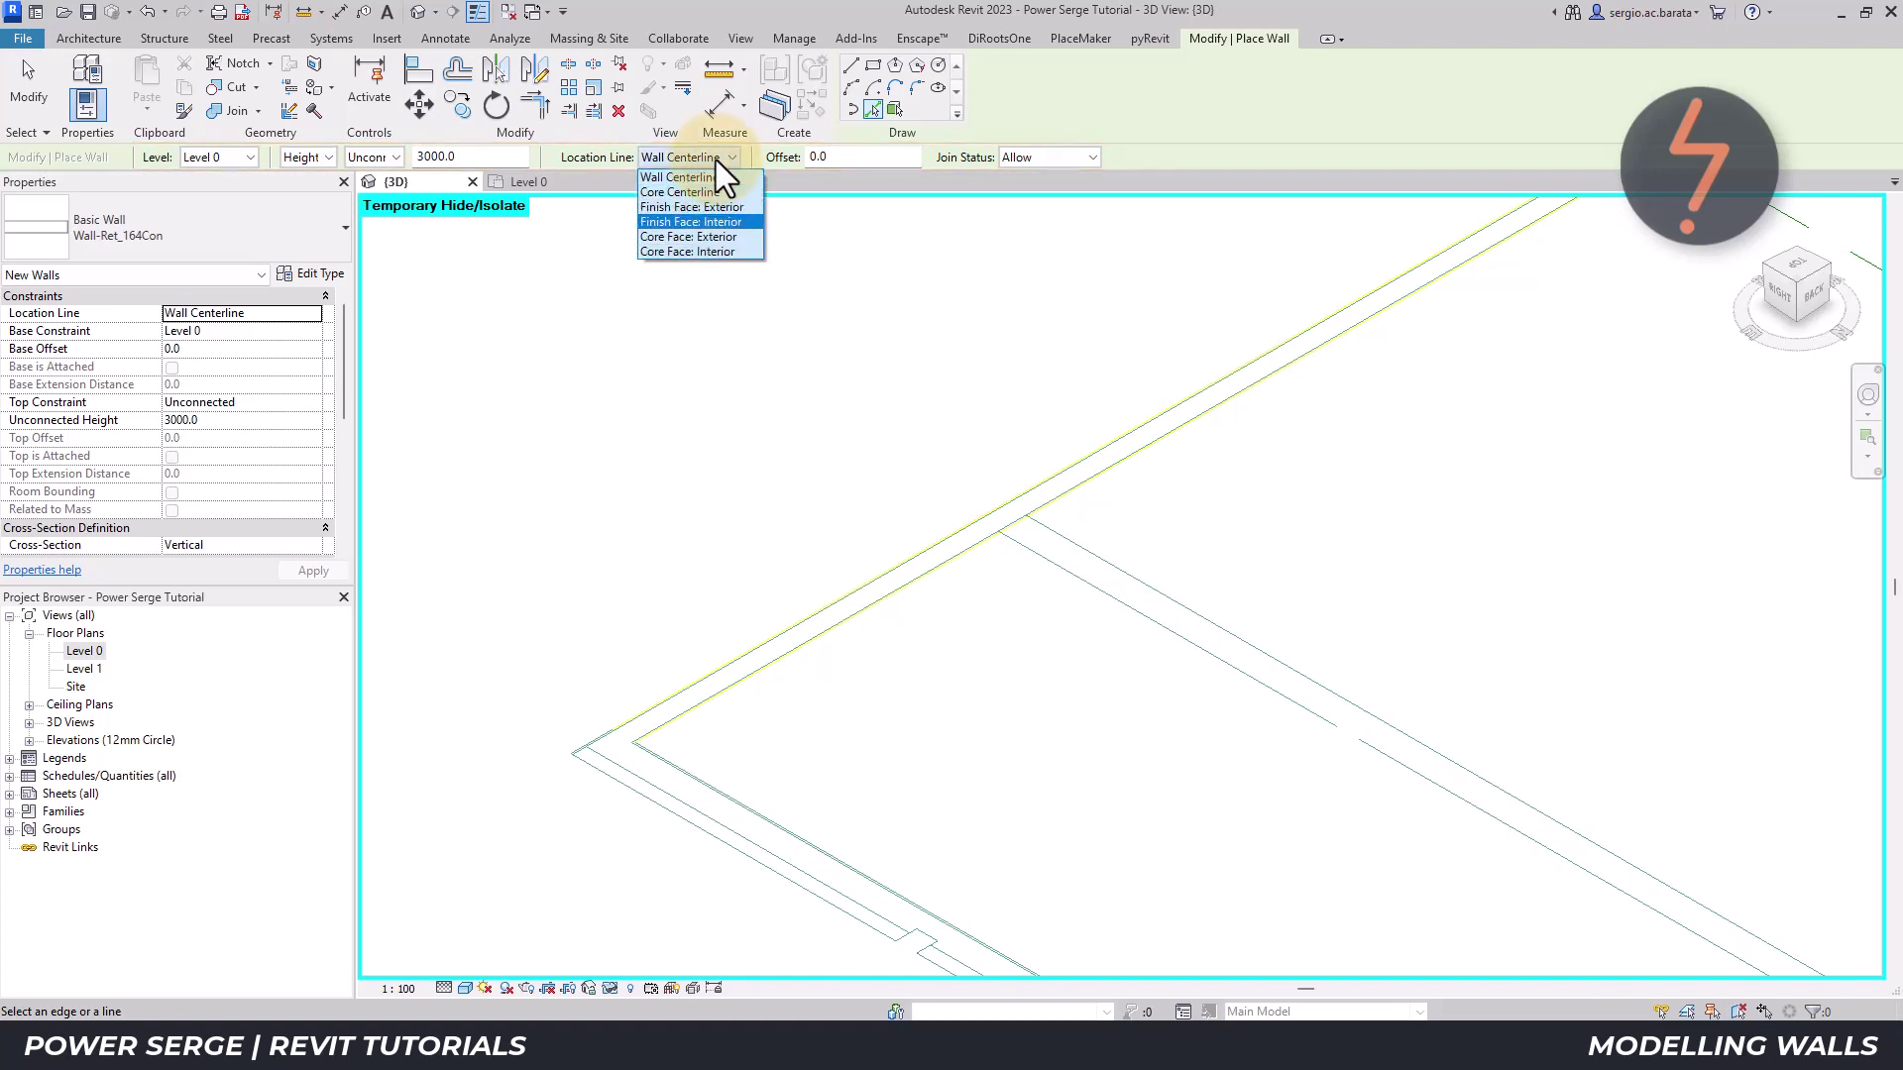
left_click(745, 208)
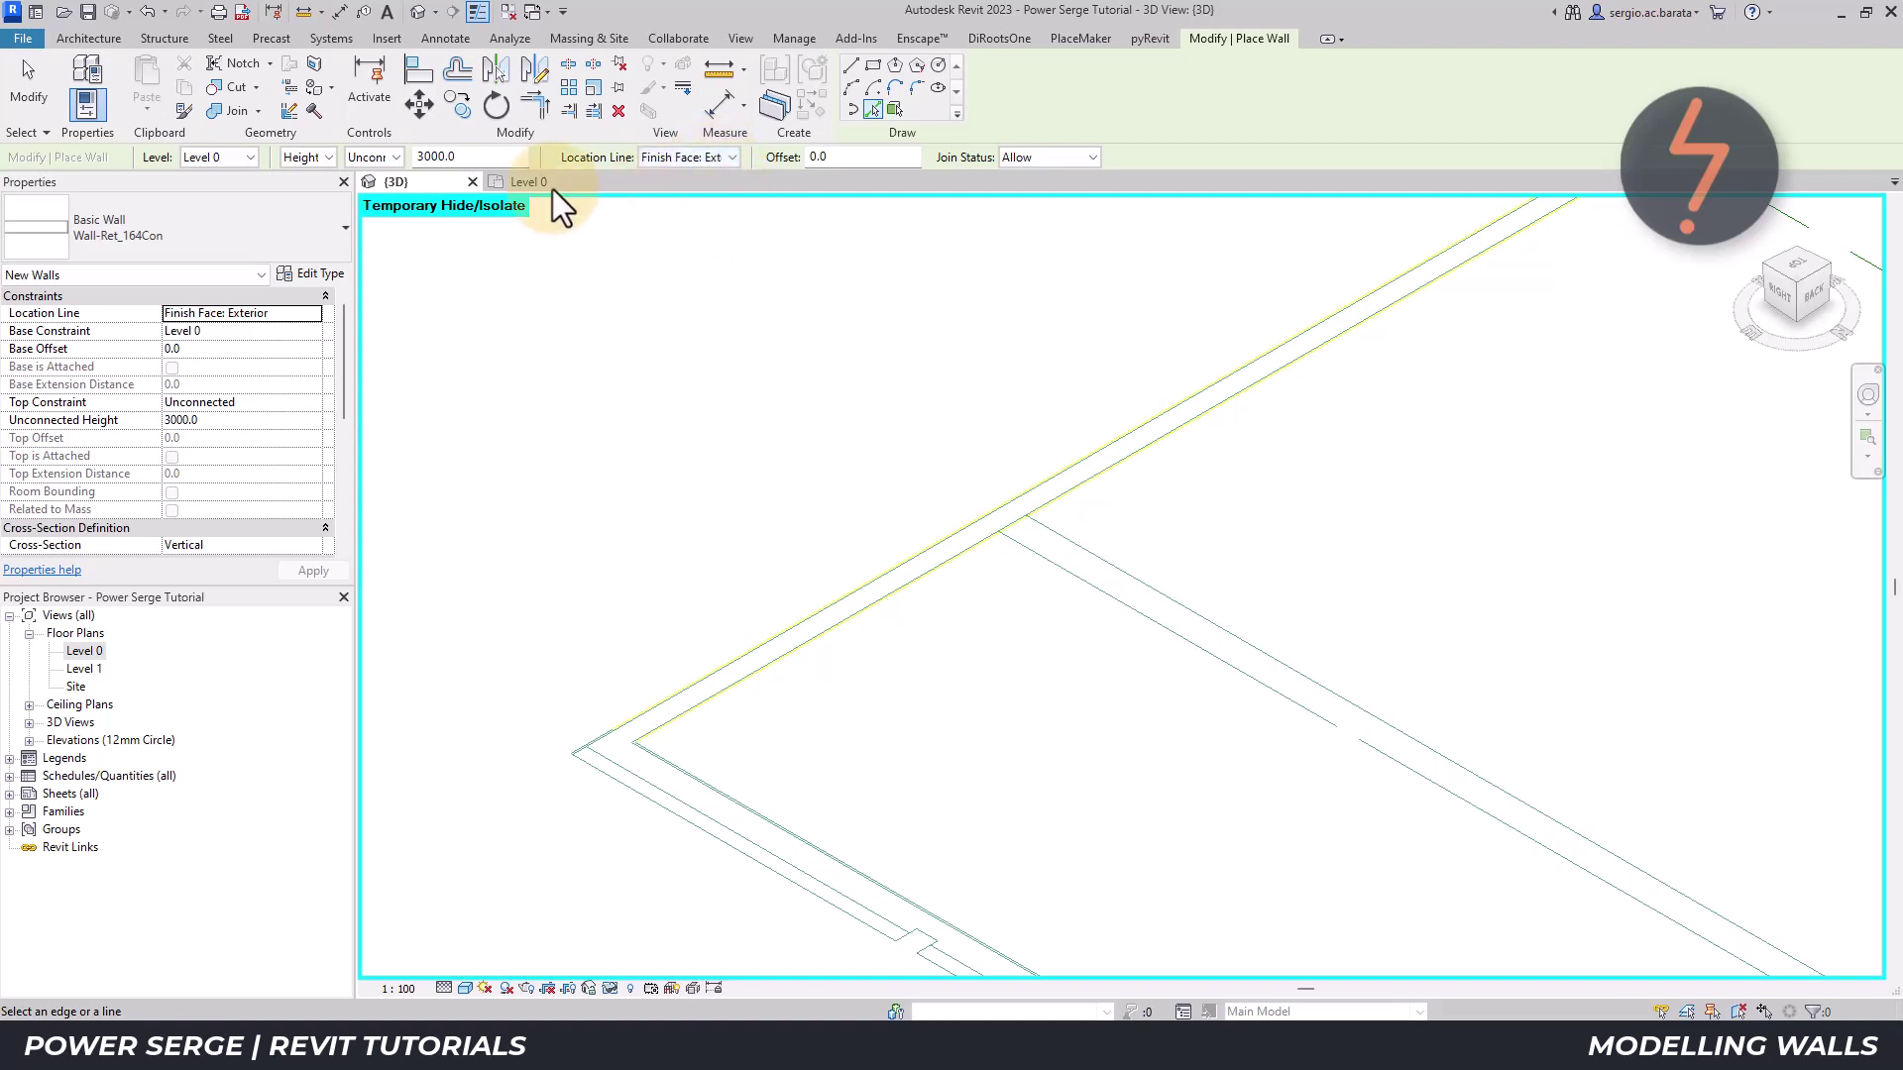
left_click(374, 158)
left_click(376, 161)
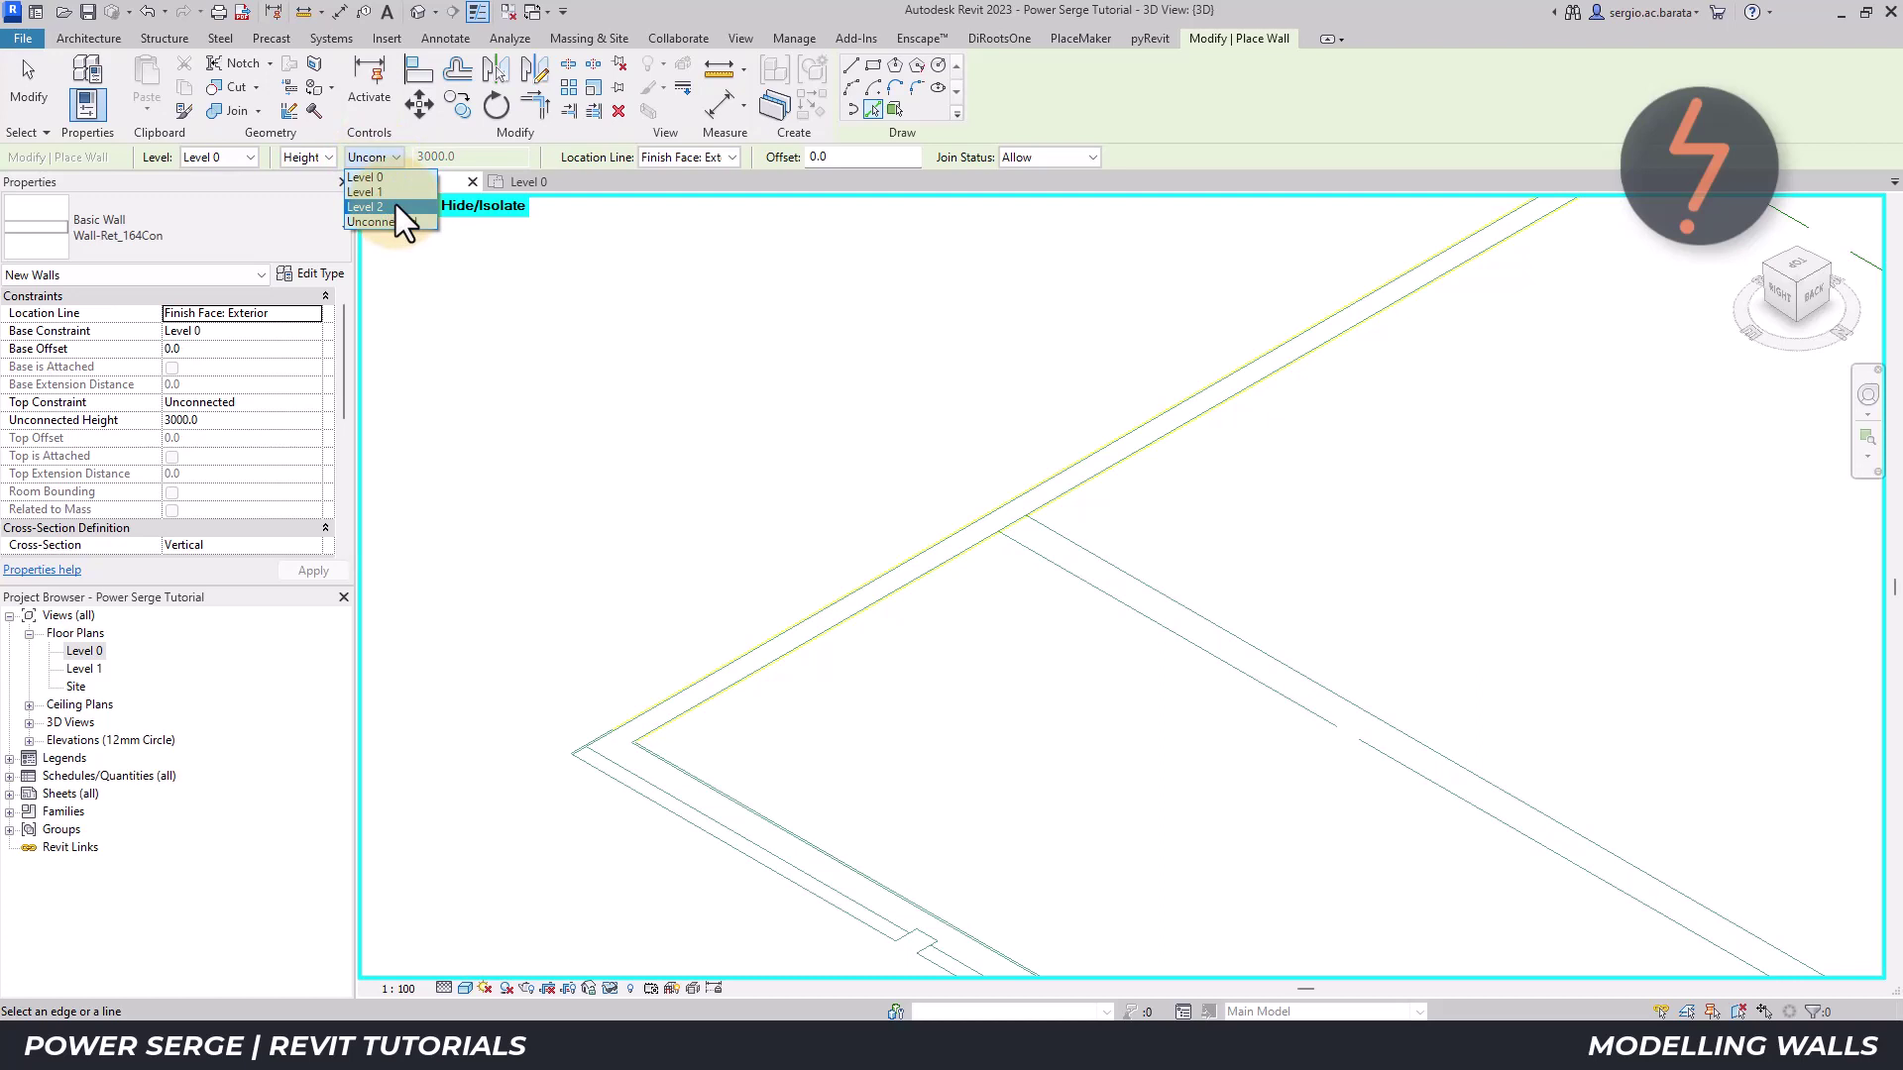
left_click(395, 206)
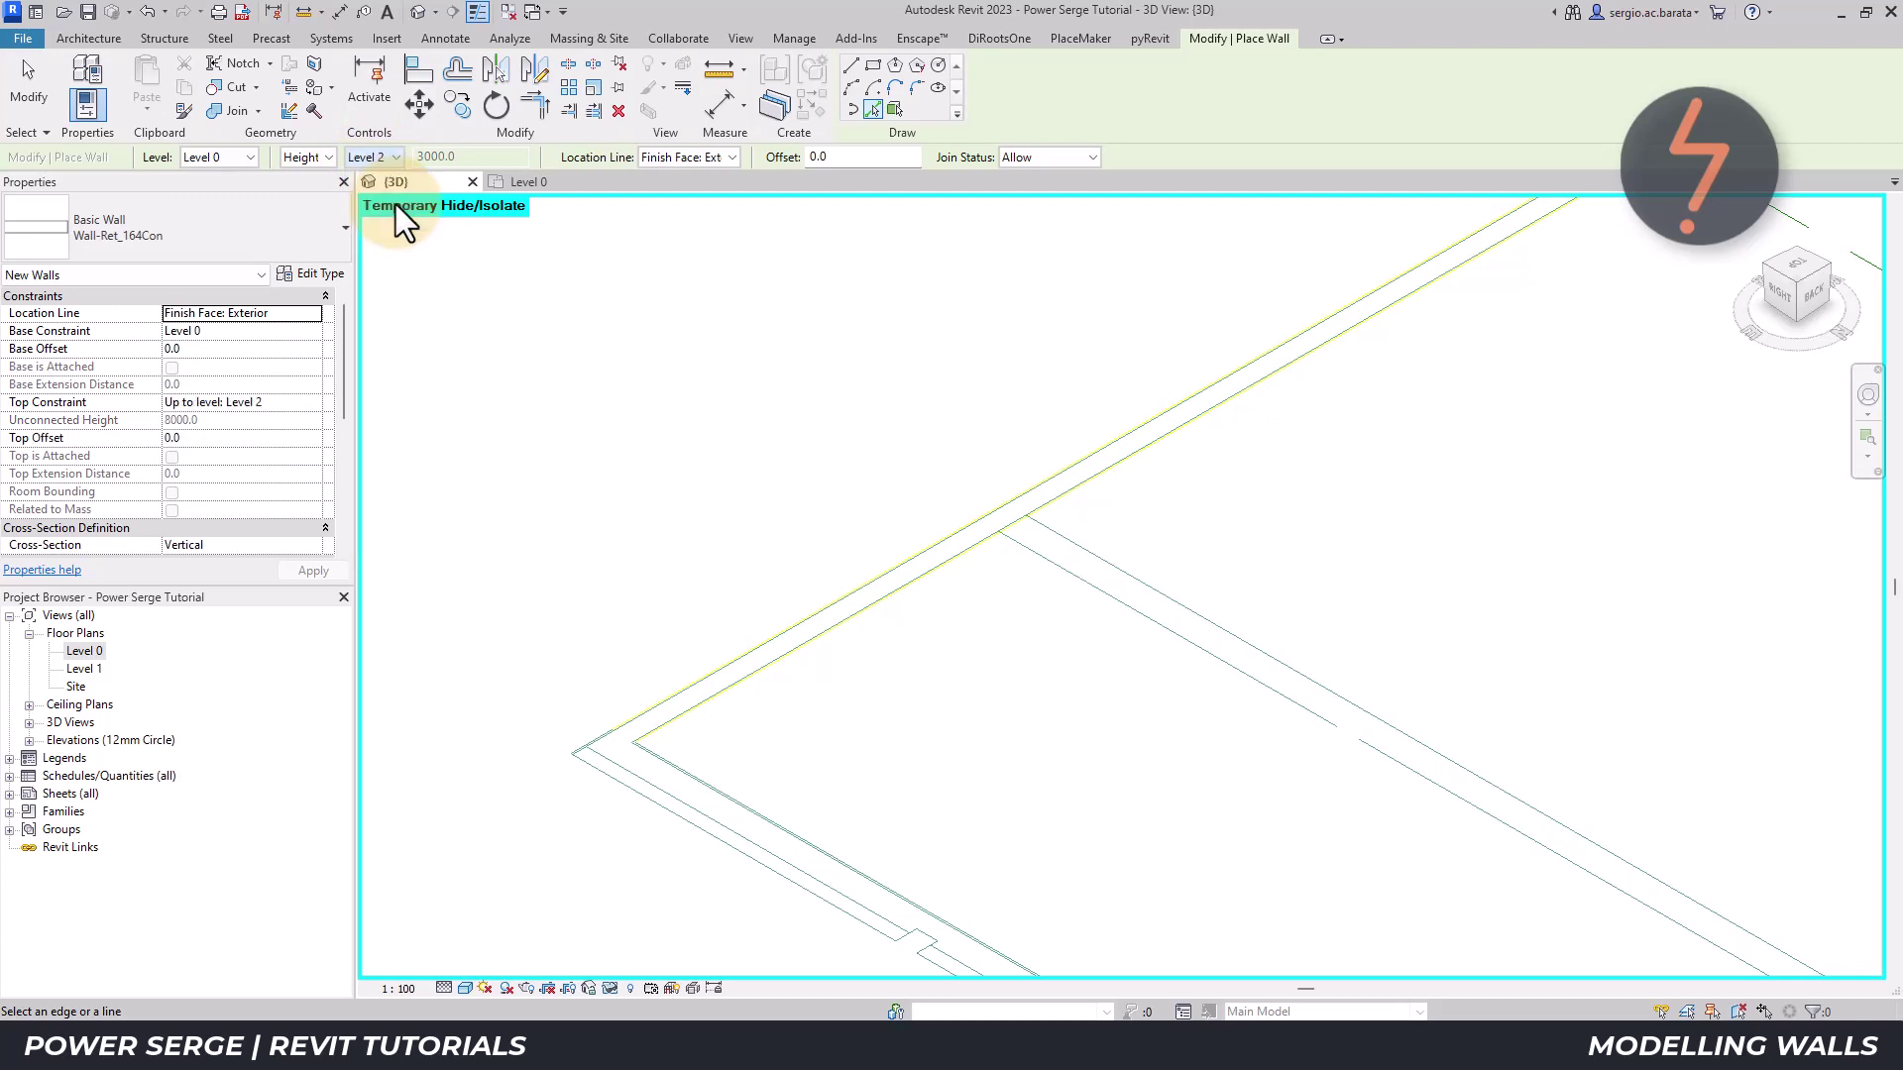
left_click(741, 650)
key("Escape")
key("Escape")
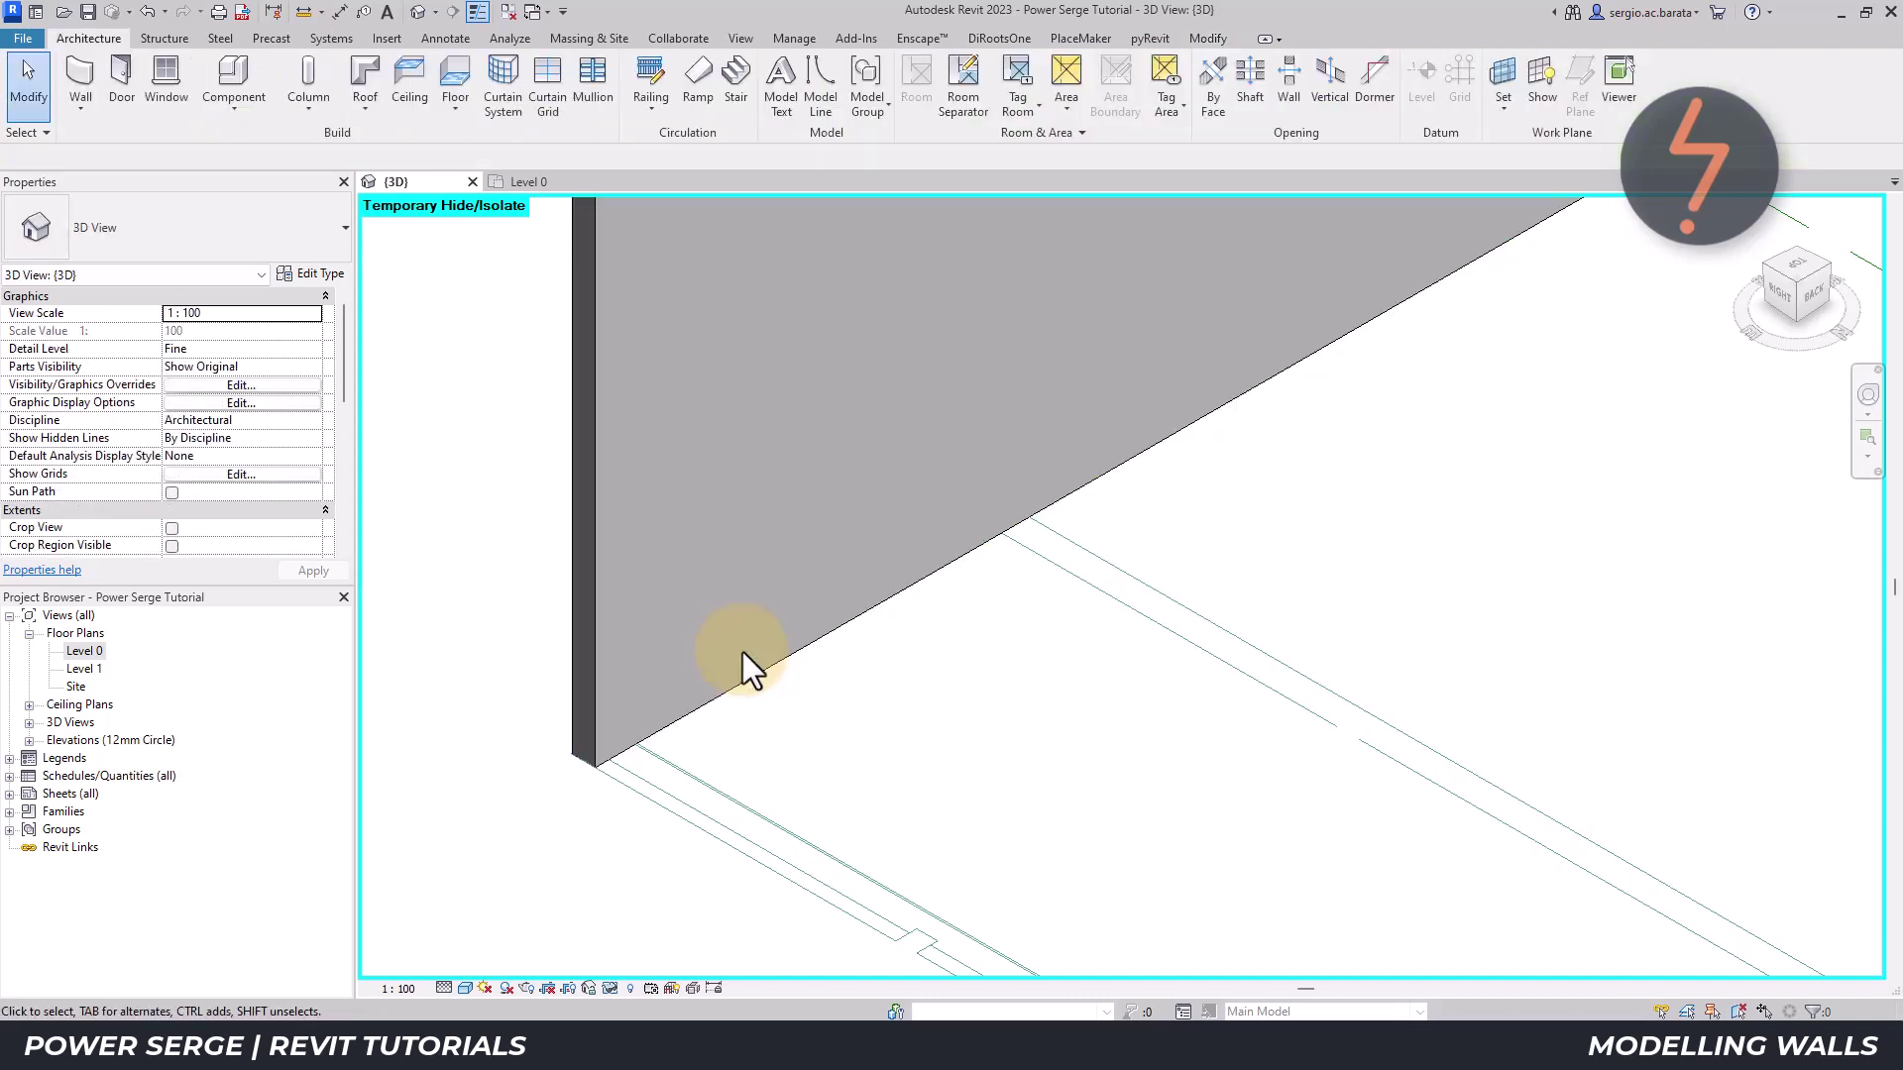
right_click(860, 749)
left_click(952, 628)
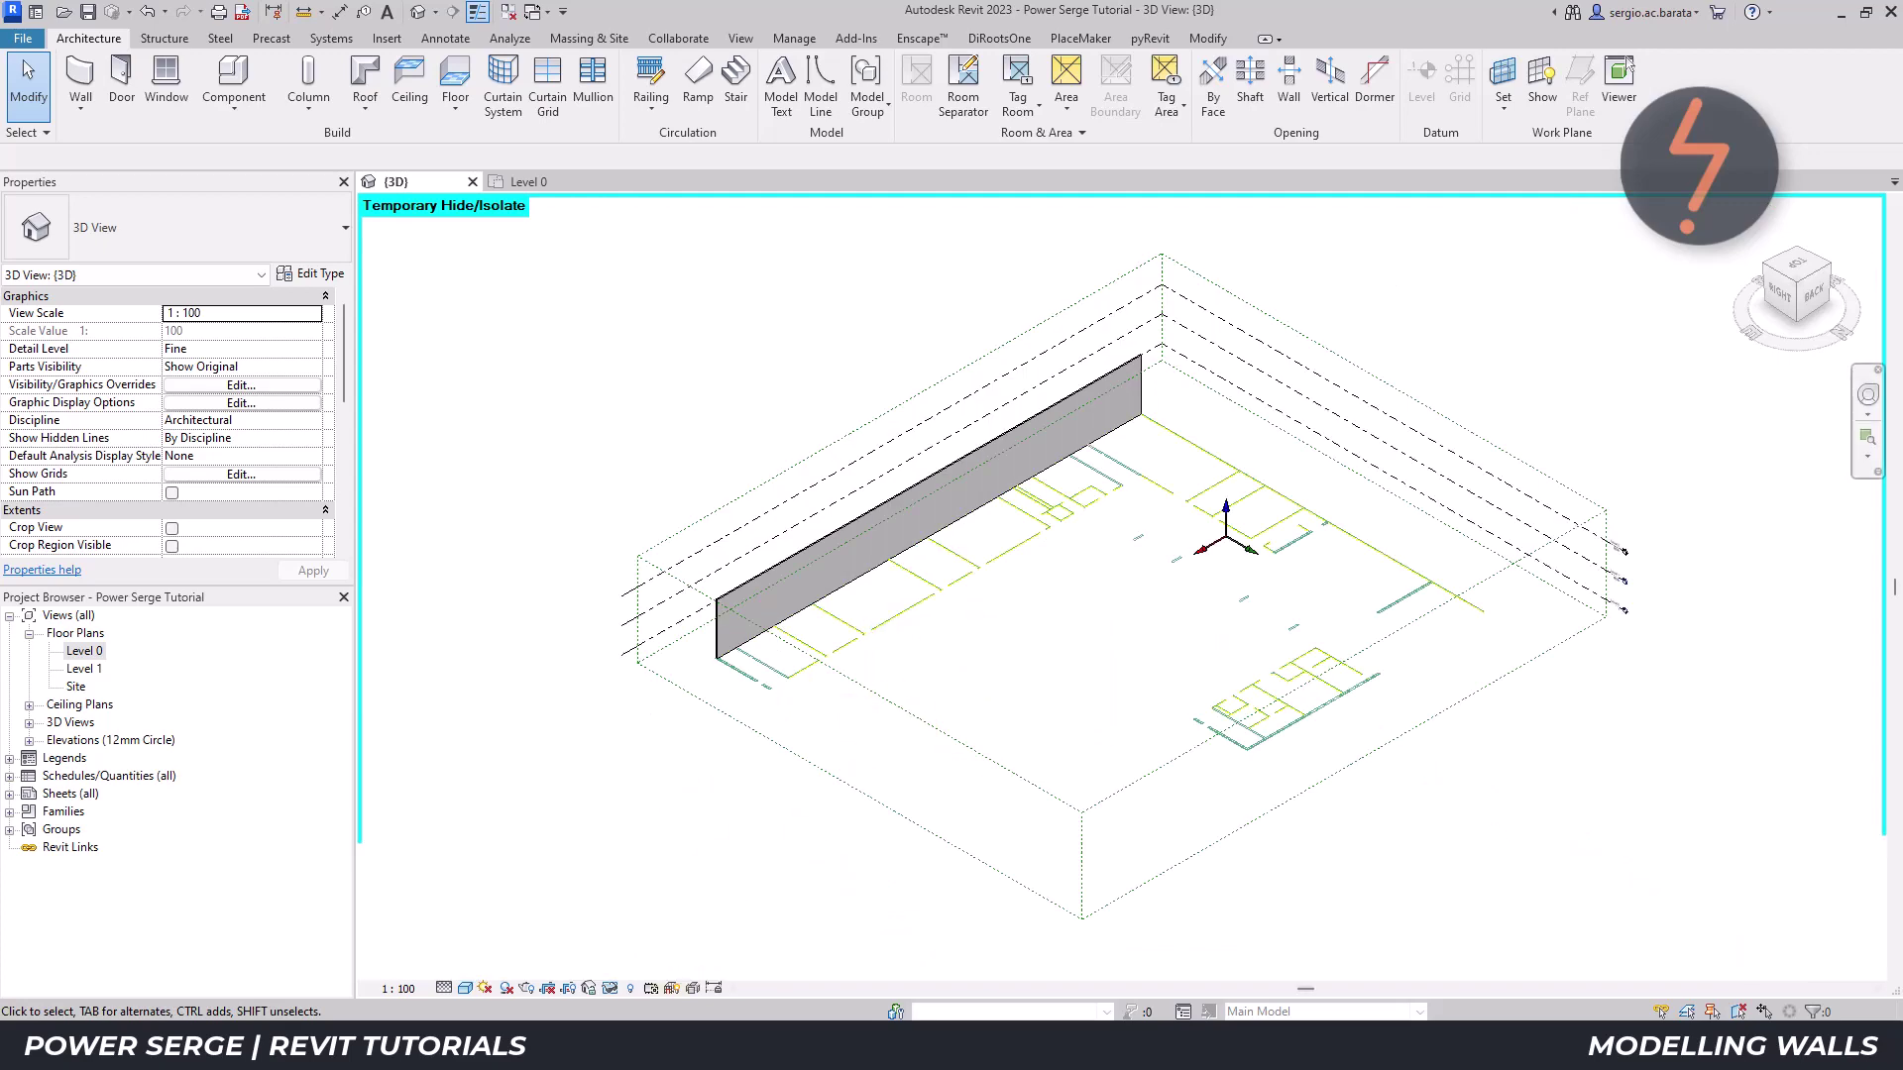
left_click(1780, 294)
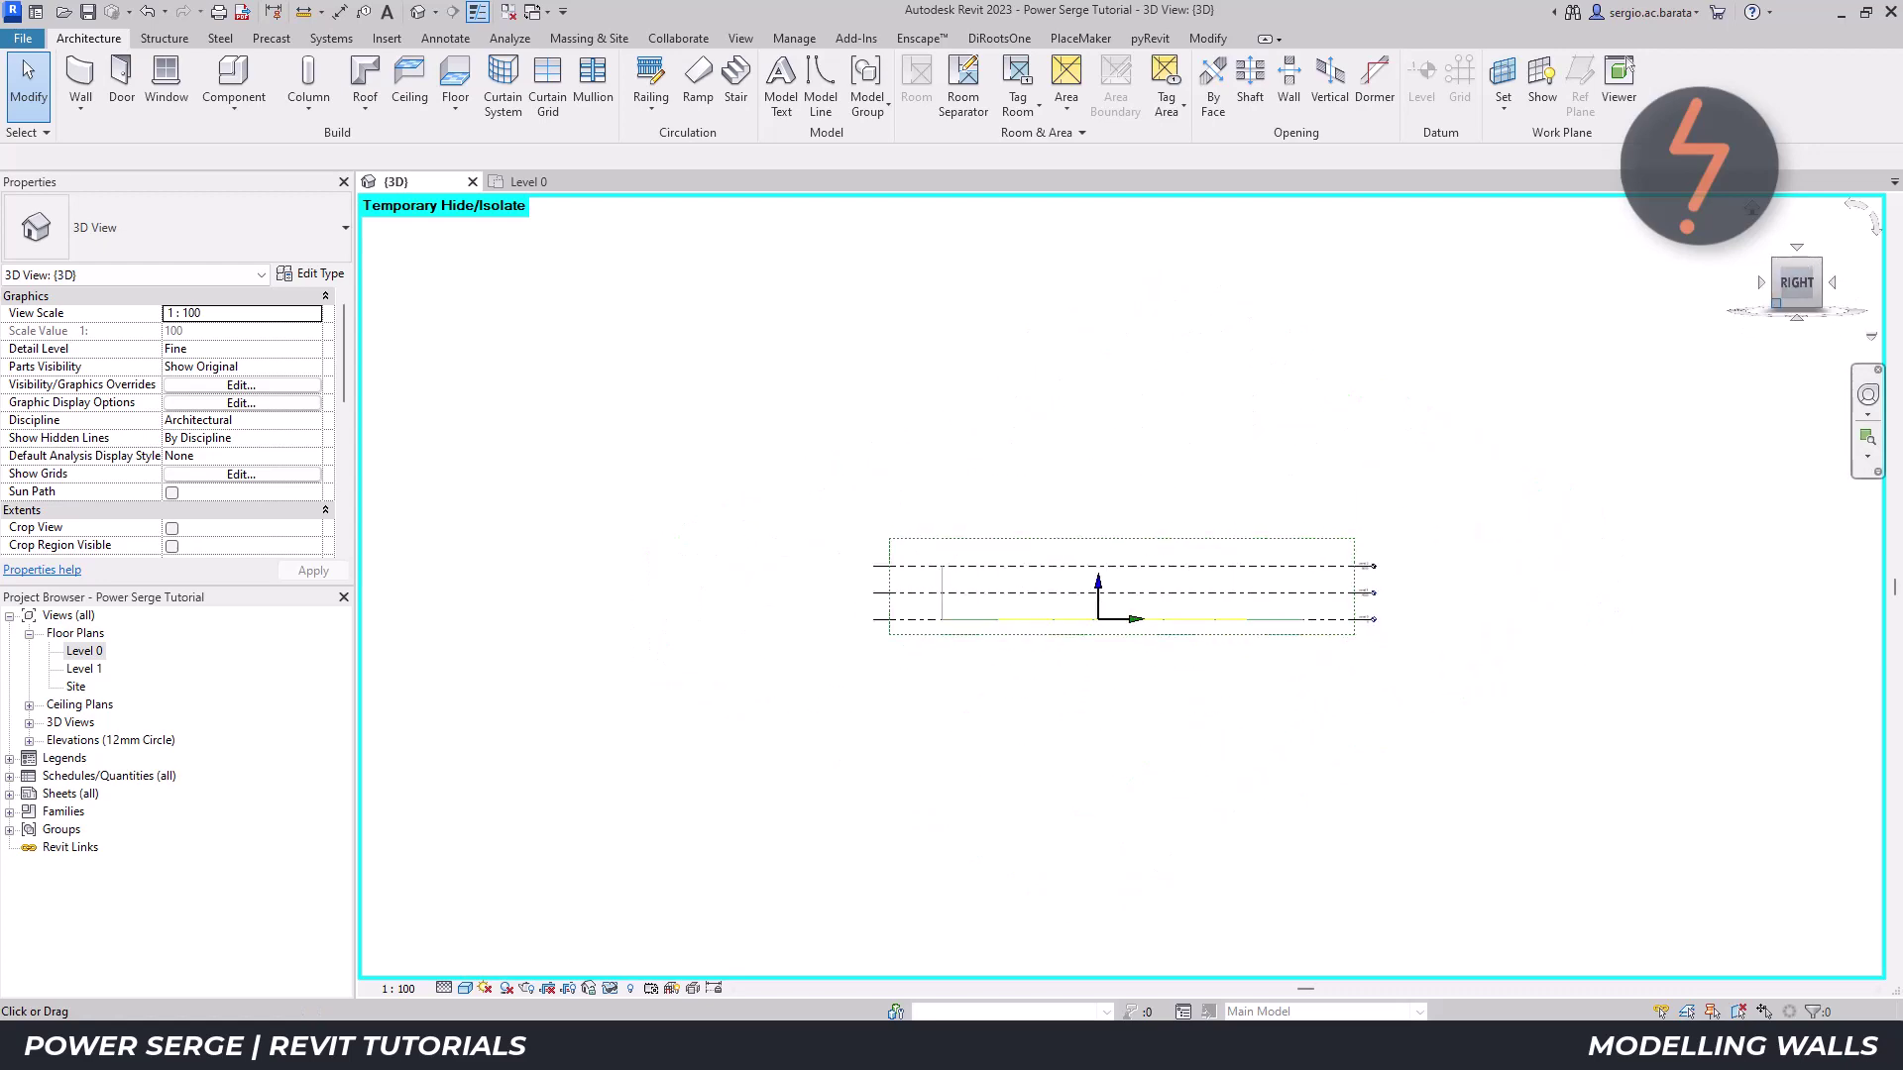
right_click(1196, 788)
left_click(1245, 633)
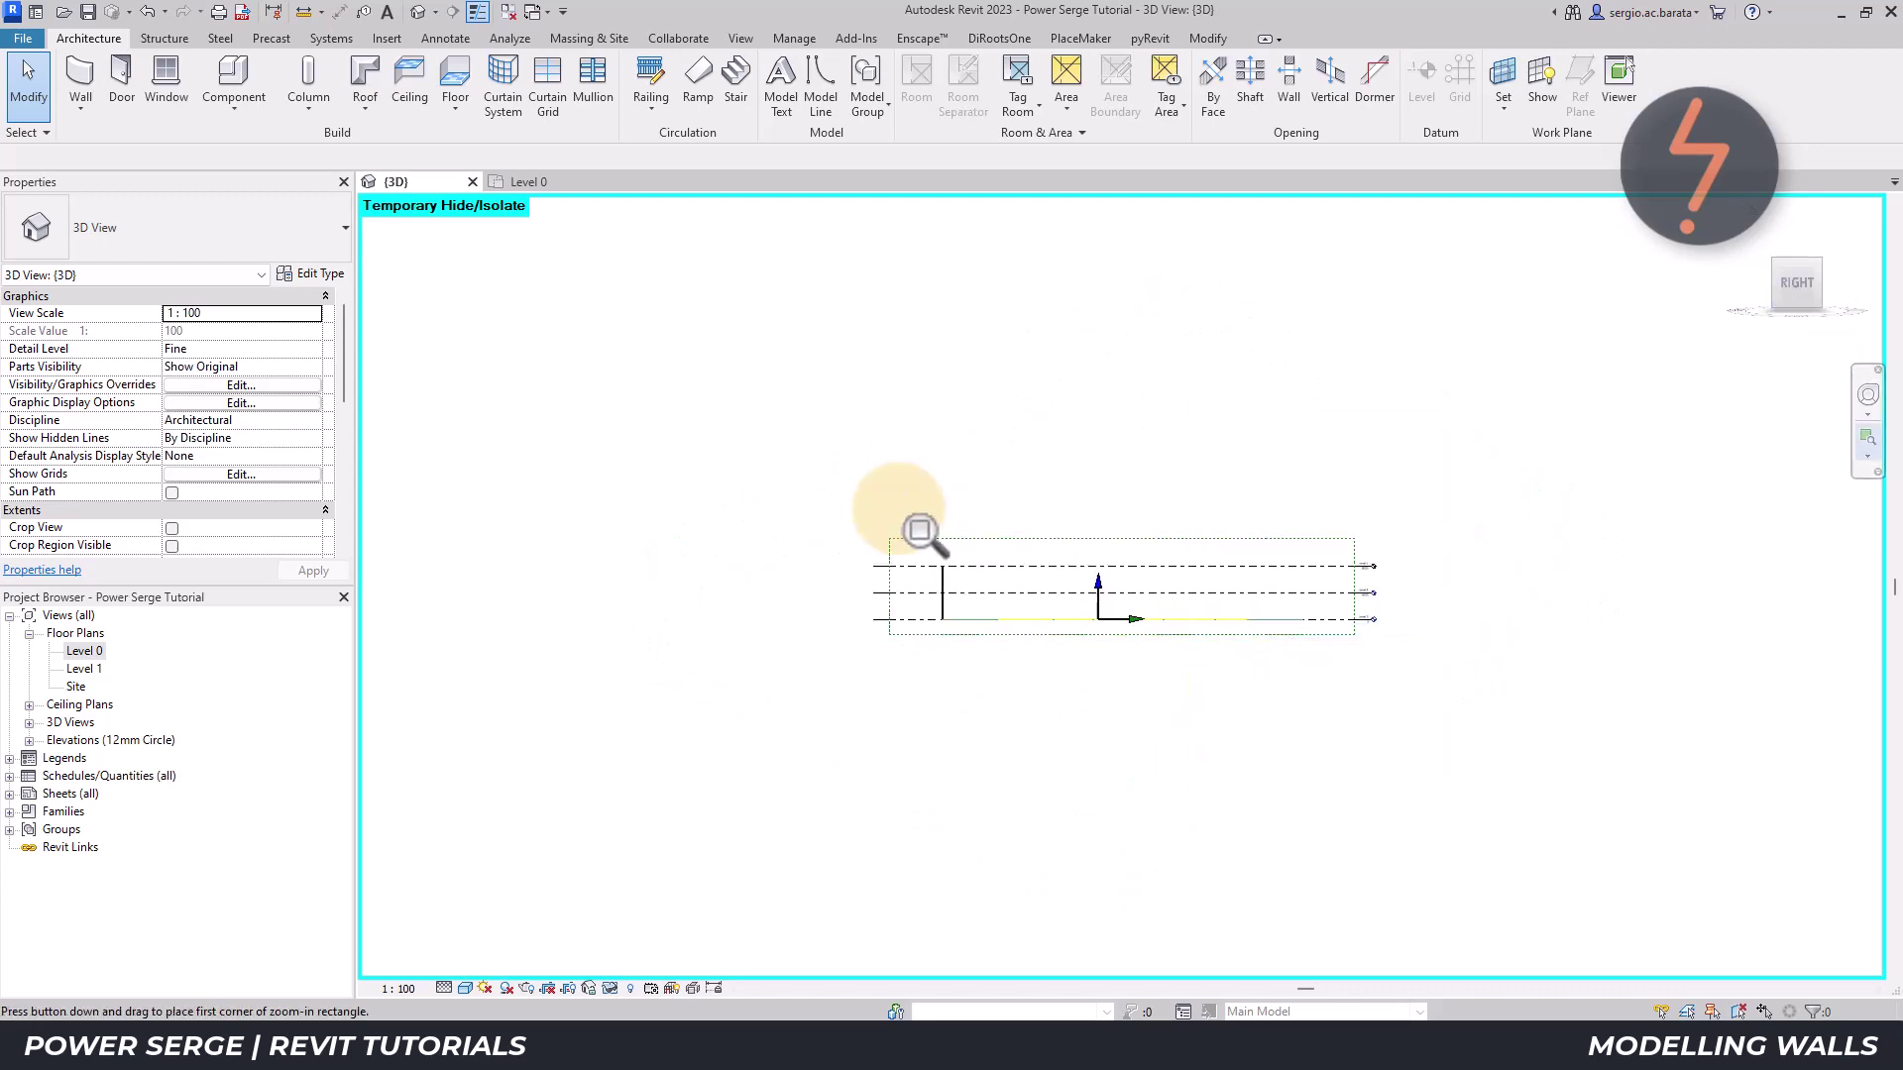
left_click_drag(862, 497, 1001, 705)
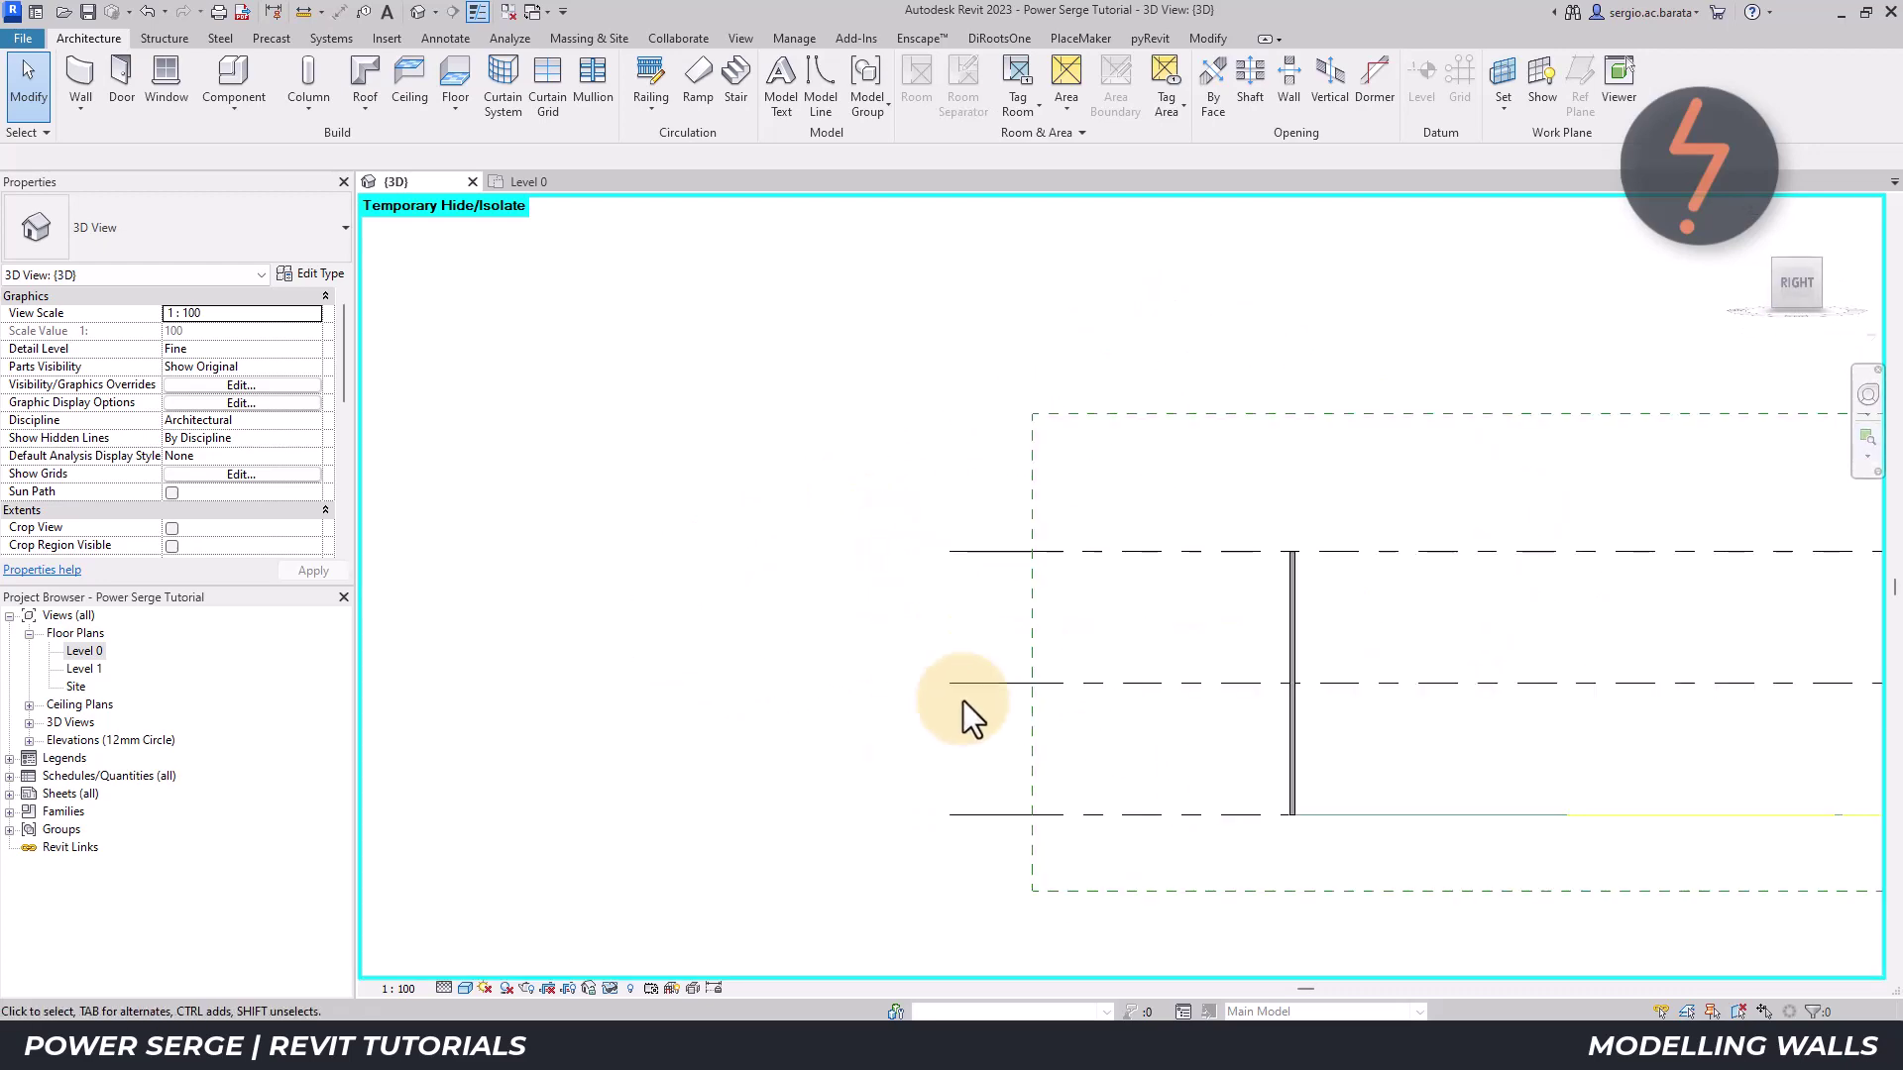
left_click(1822, 261)
right_click(596, 459)
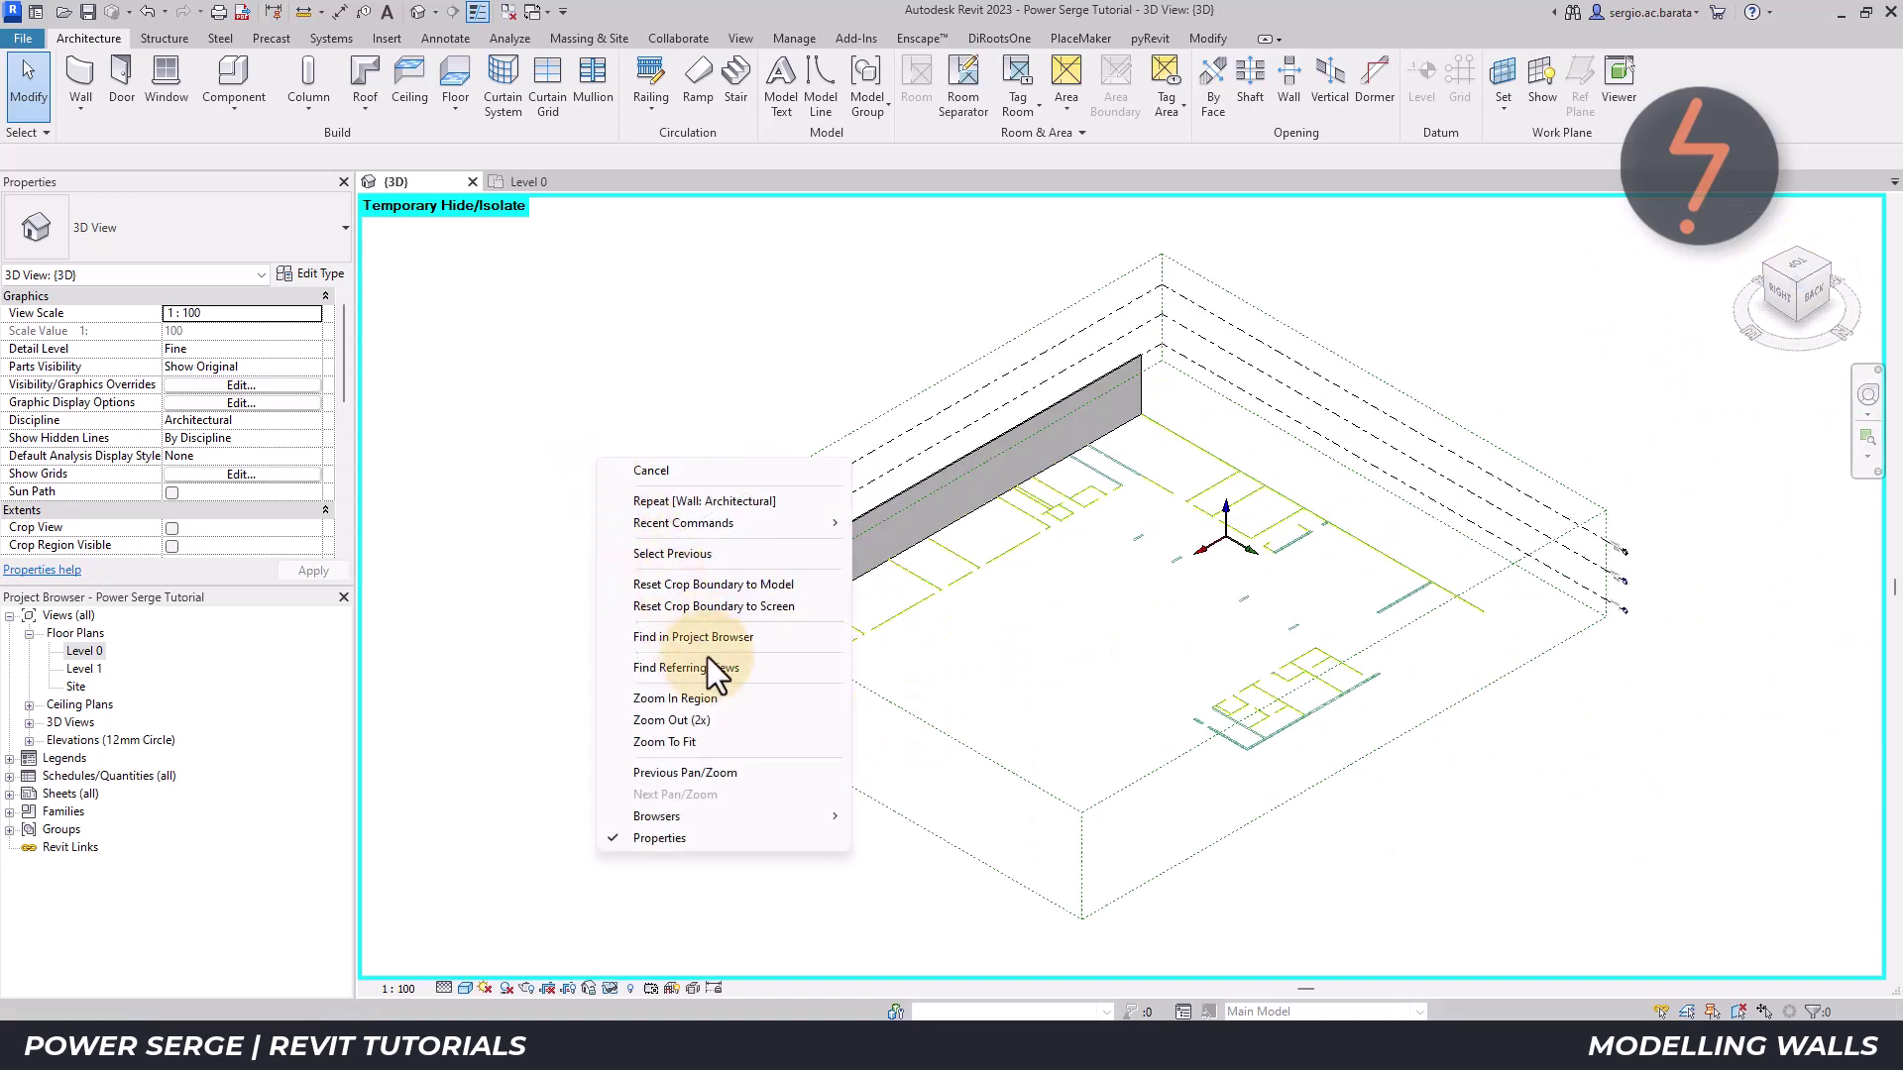
left_click(771, 771)
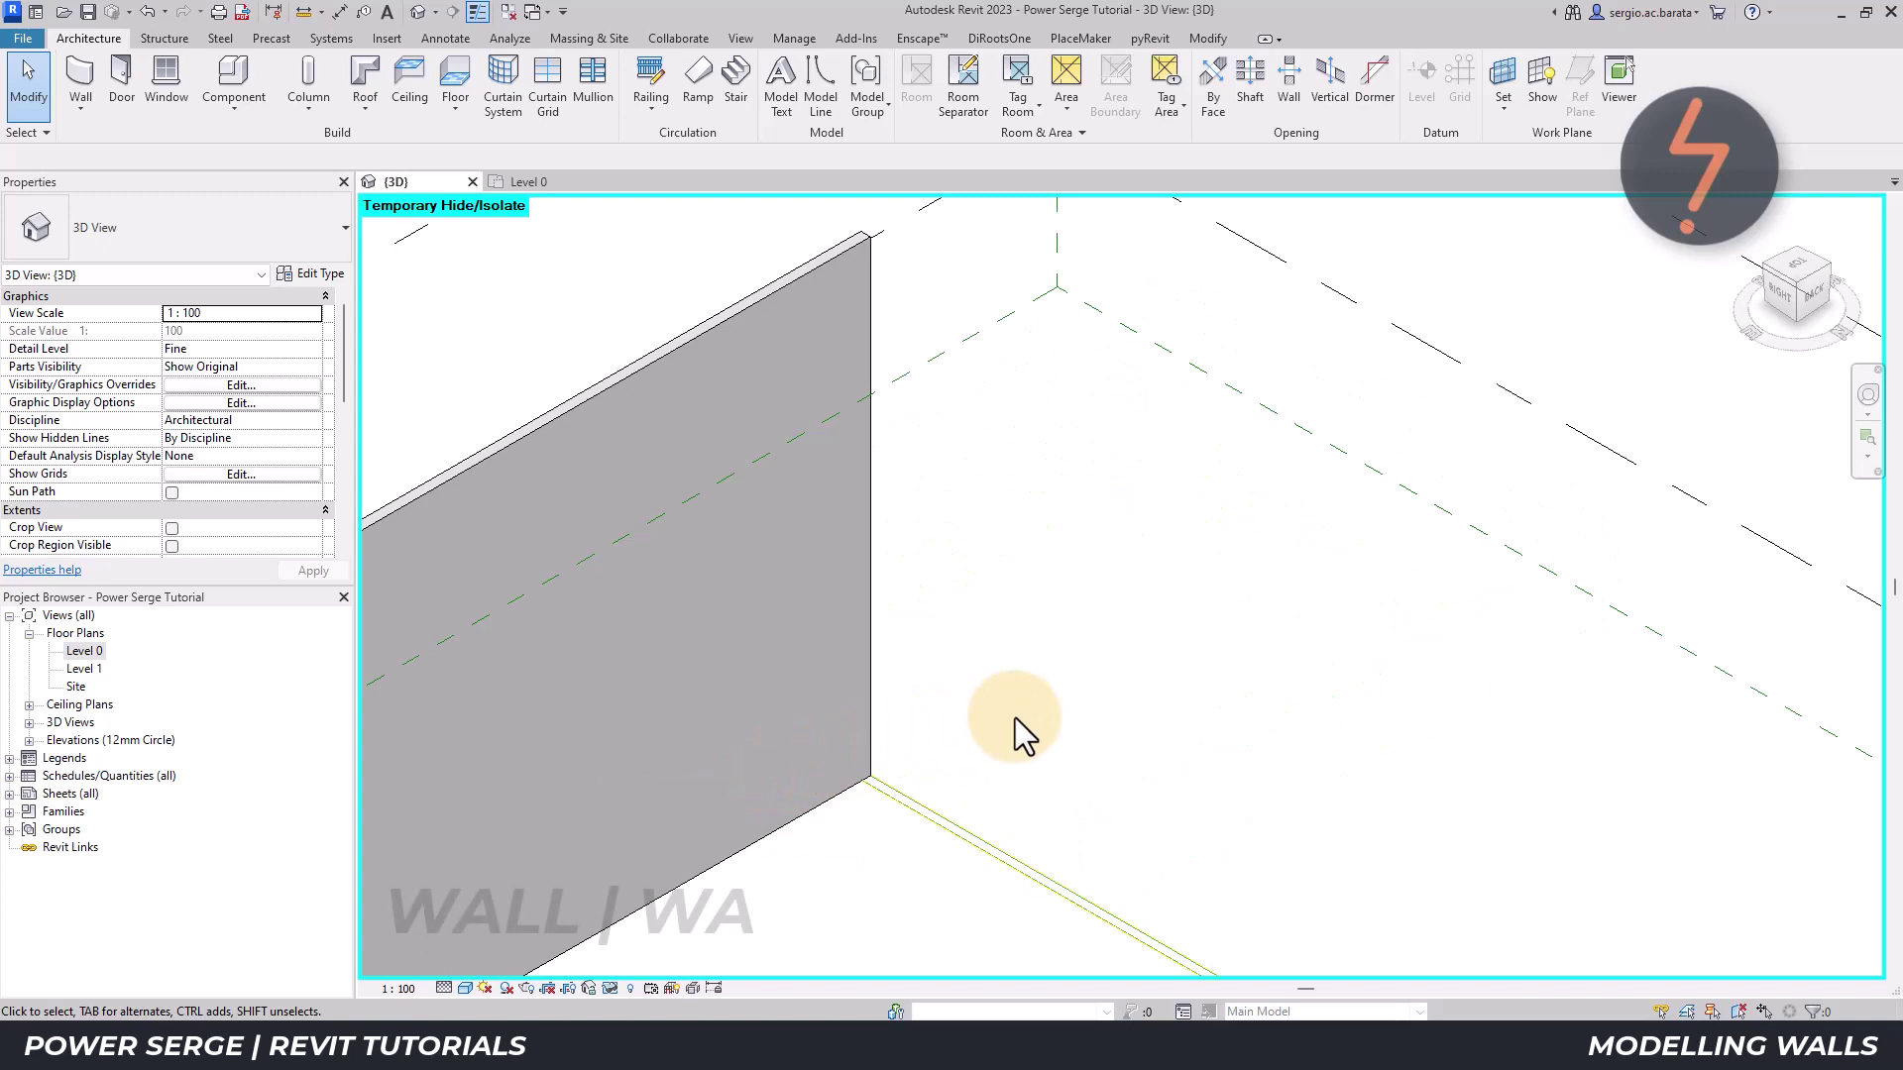
- Place a second wall on the adjoining DWG outer edge using Pick Lines
key("w")
key("a")
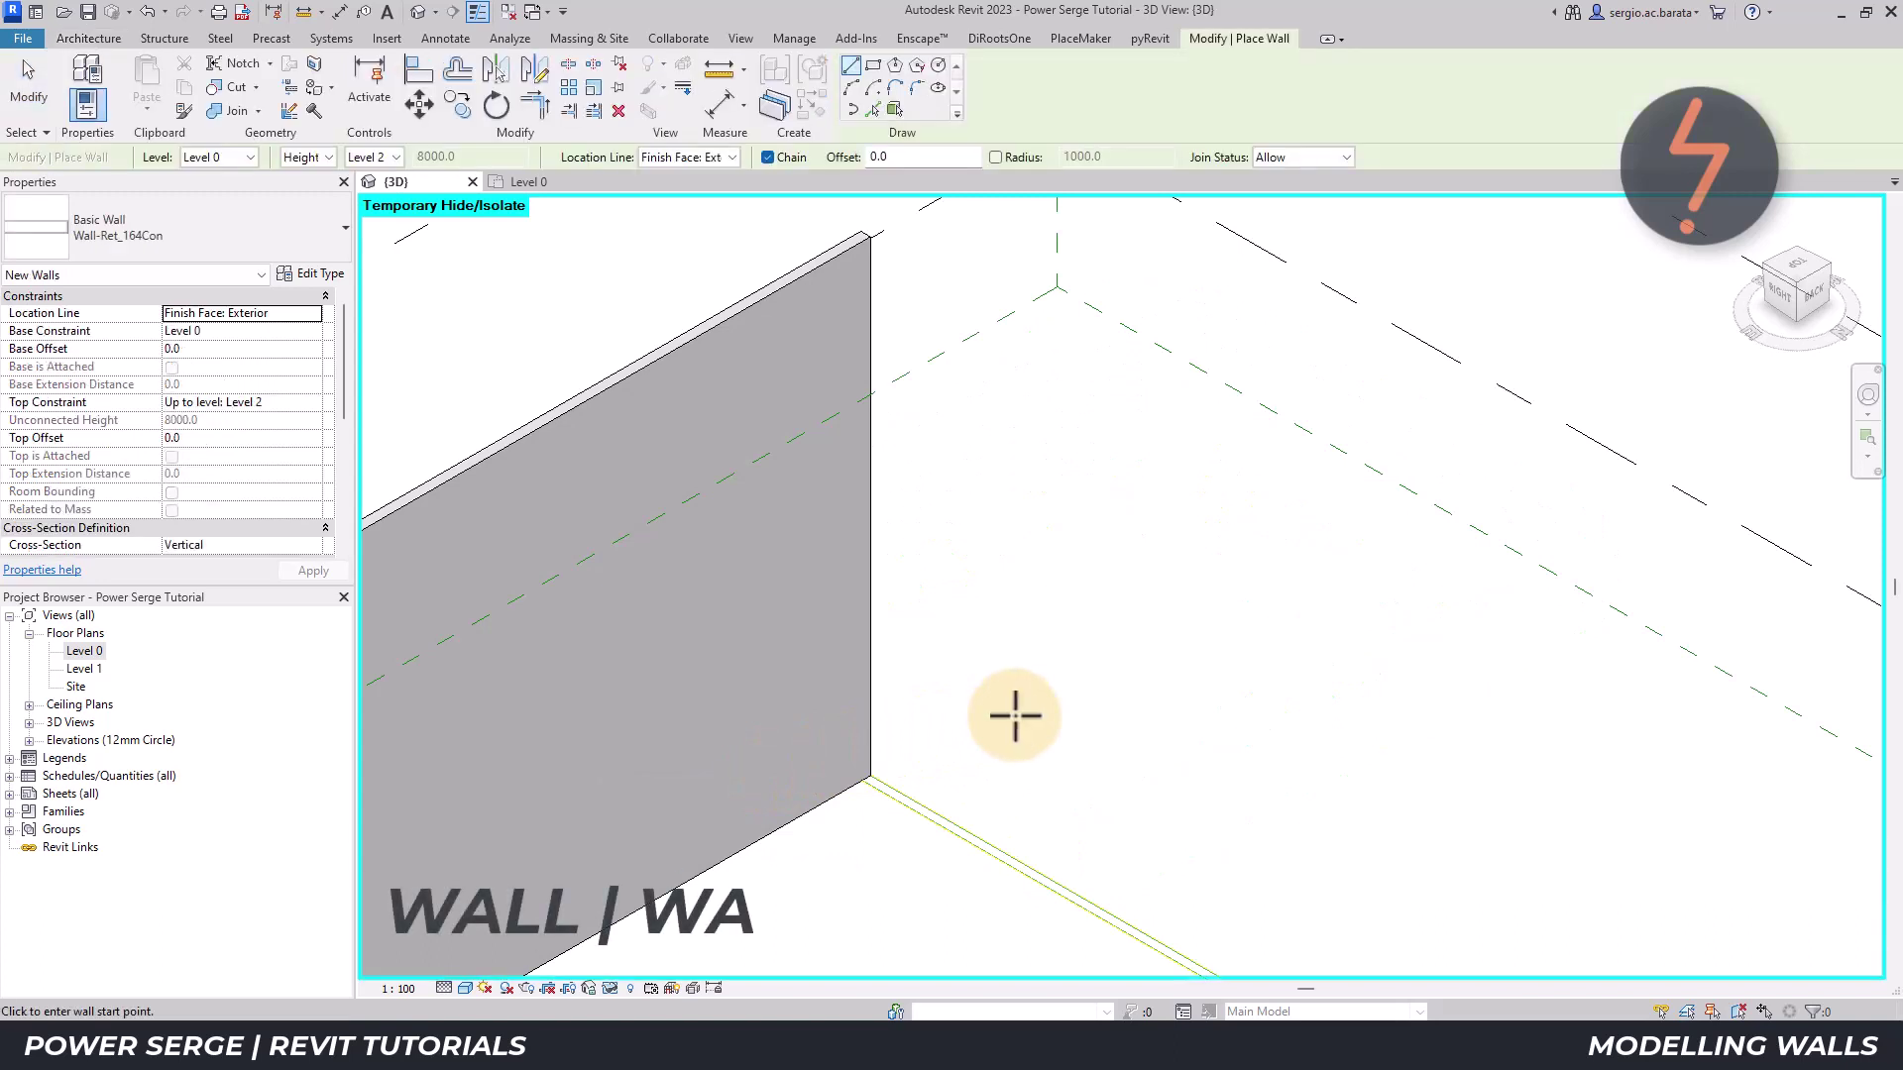
left_click(874, 109)
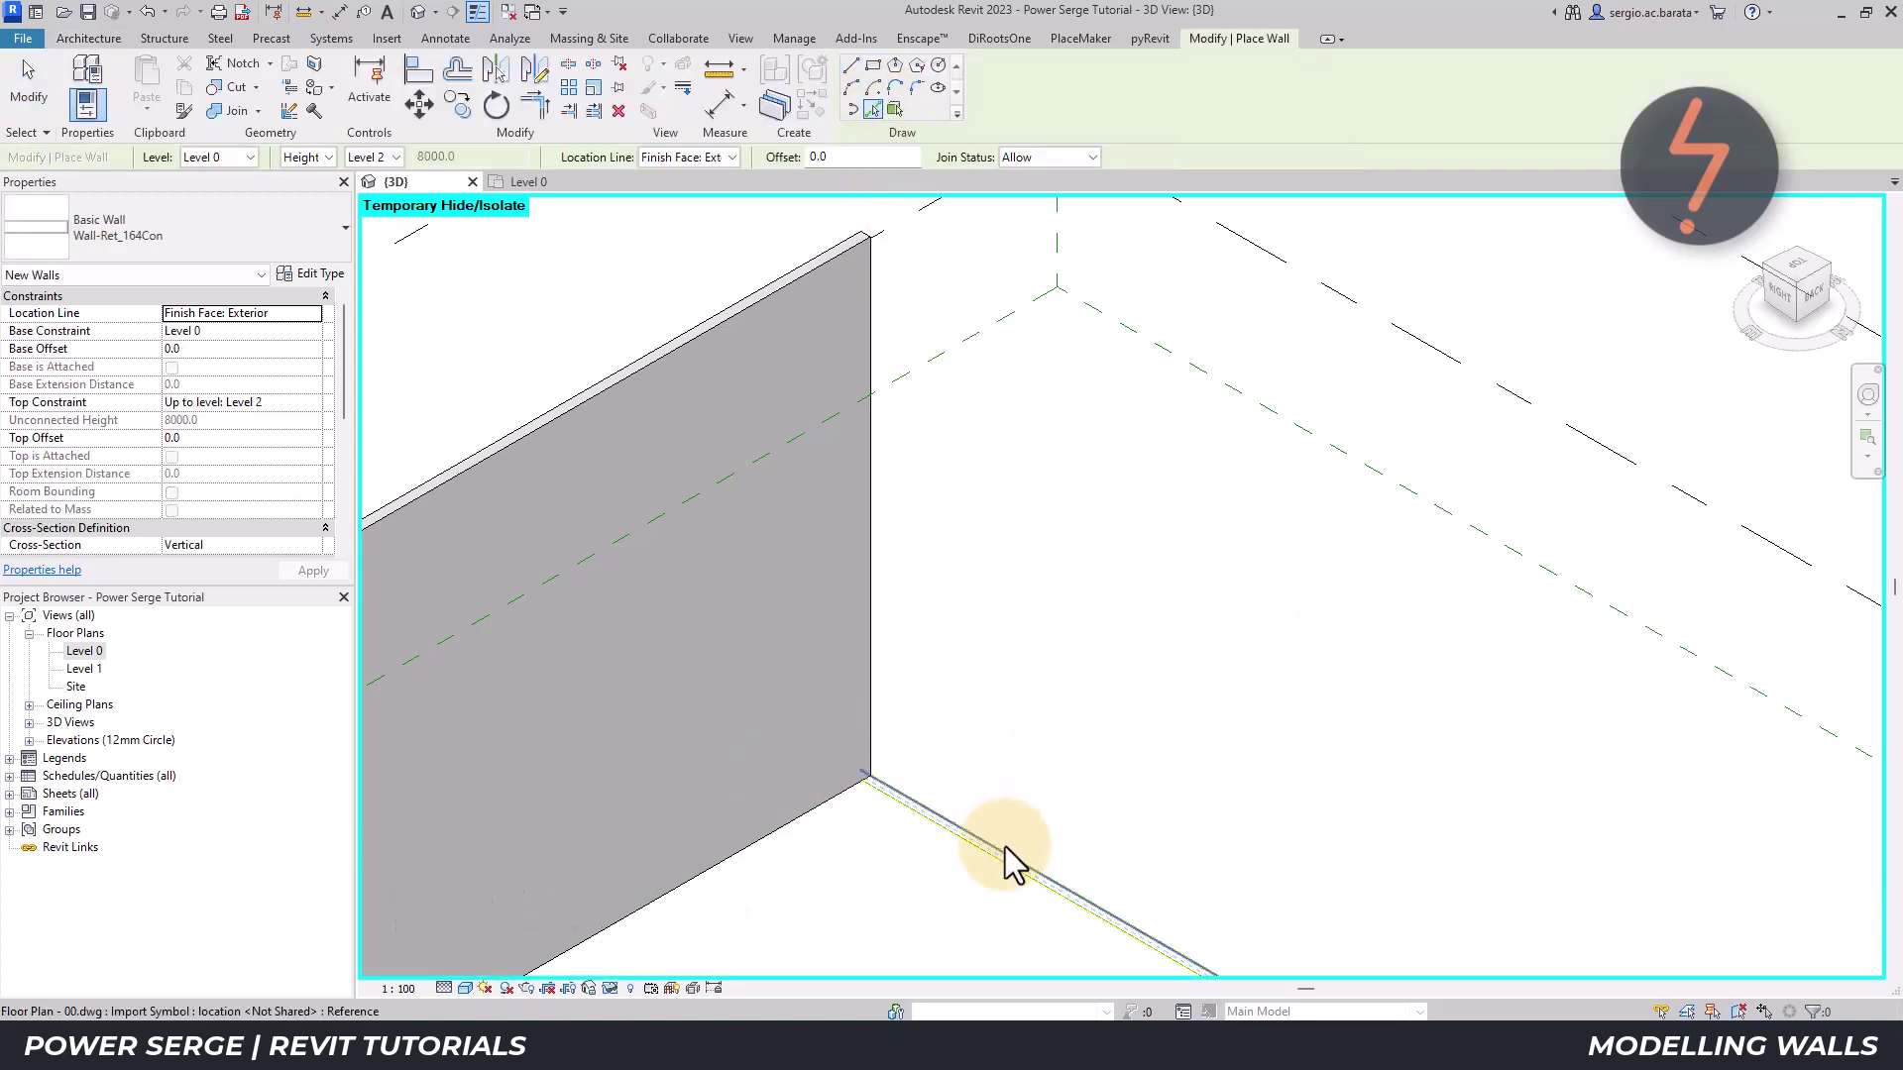
left_click(1011, 860)
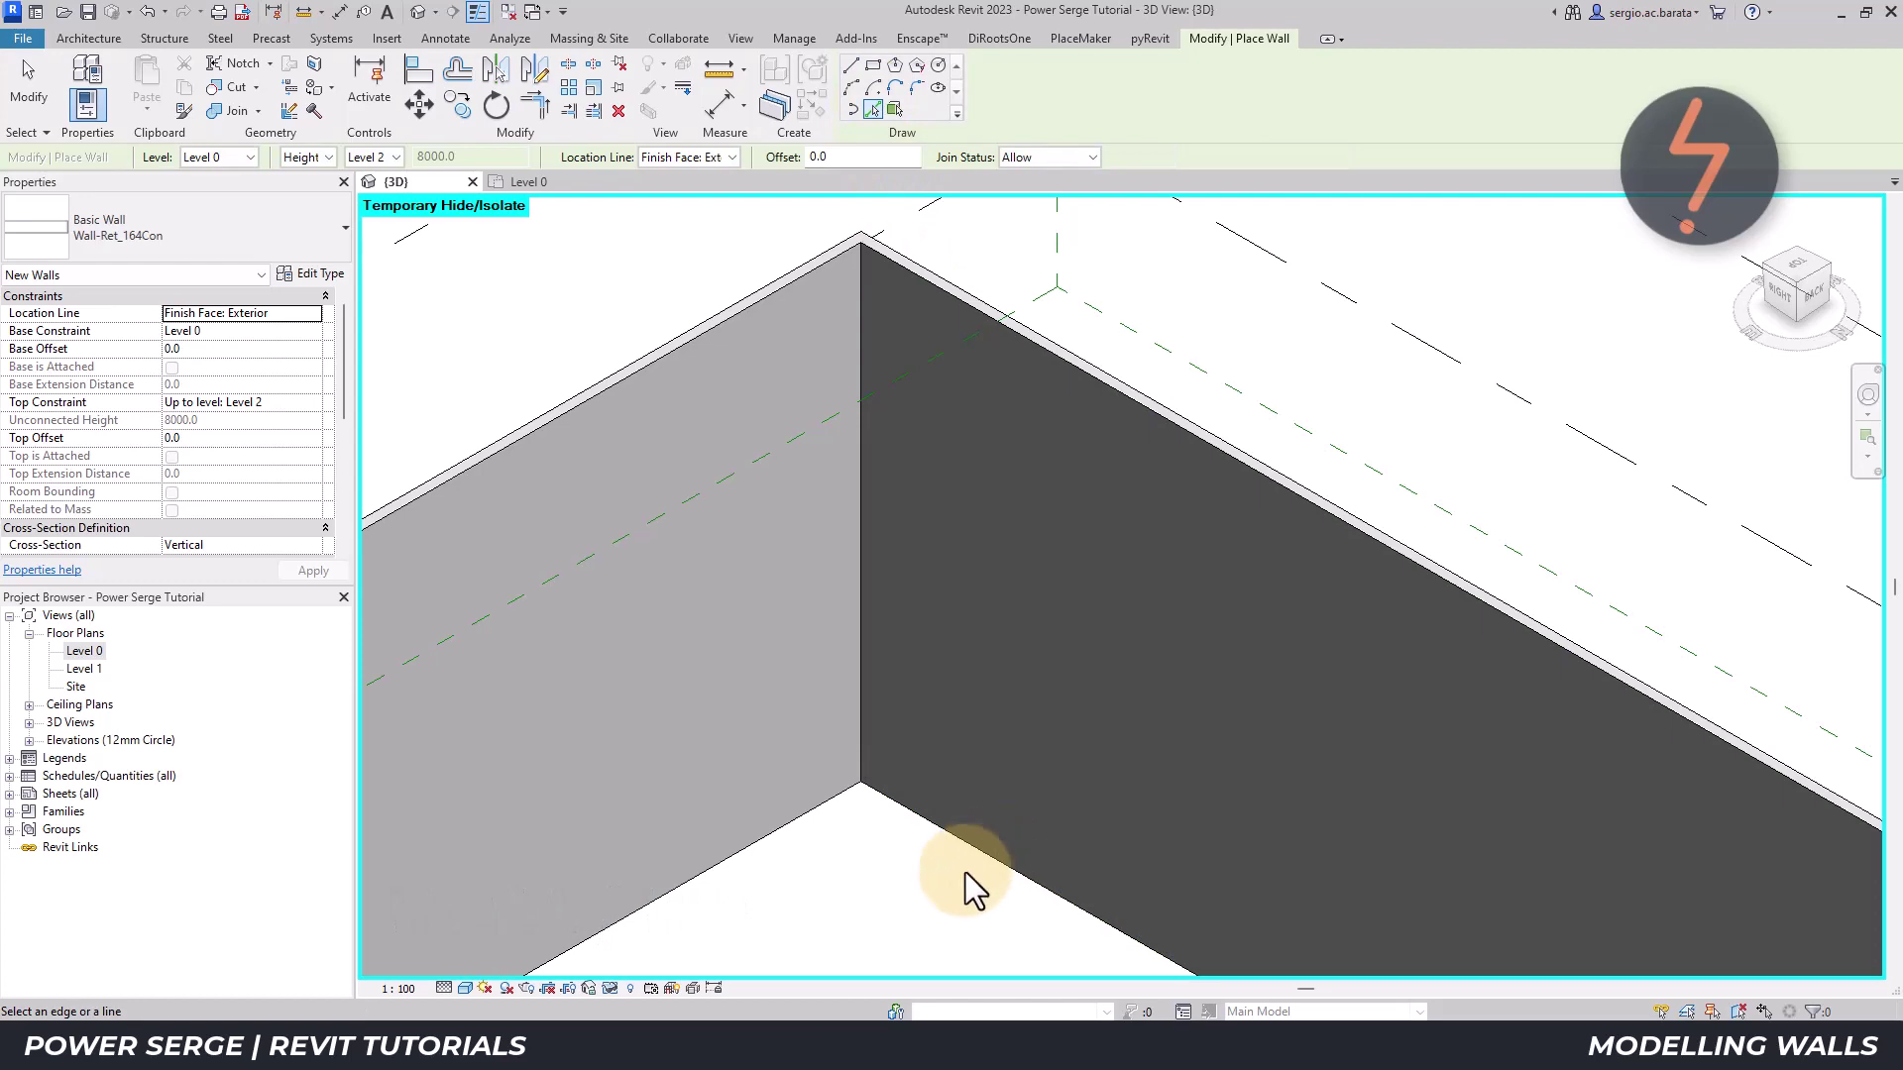
- Zoom the 3D view to fit the whole model, then start a Zoom In Region
right_click(910, 905)
left_click(946, 801)
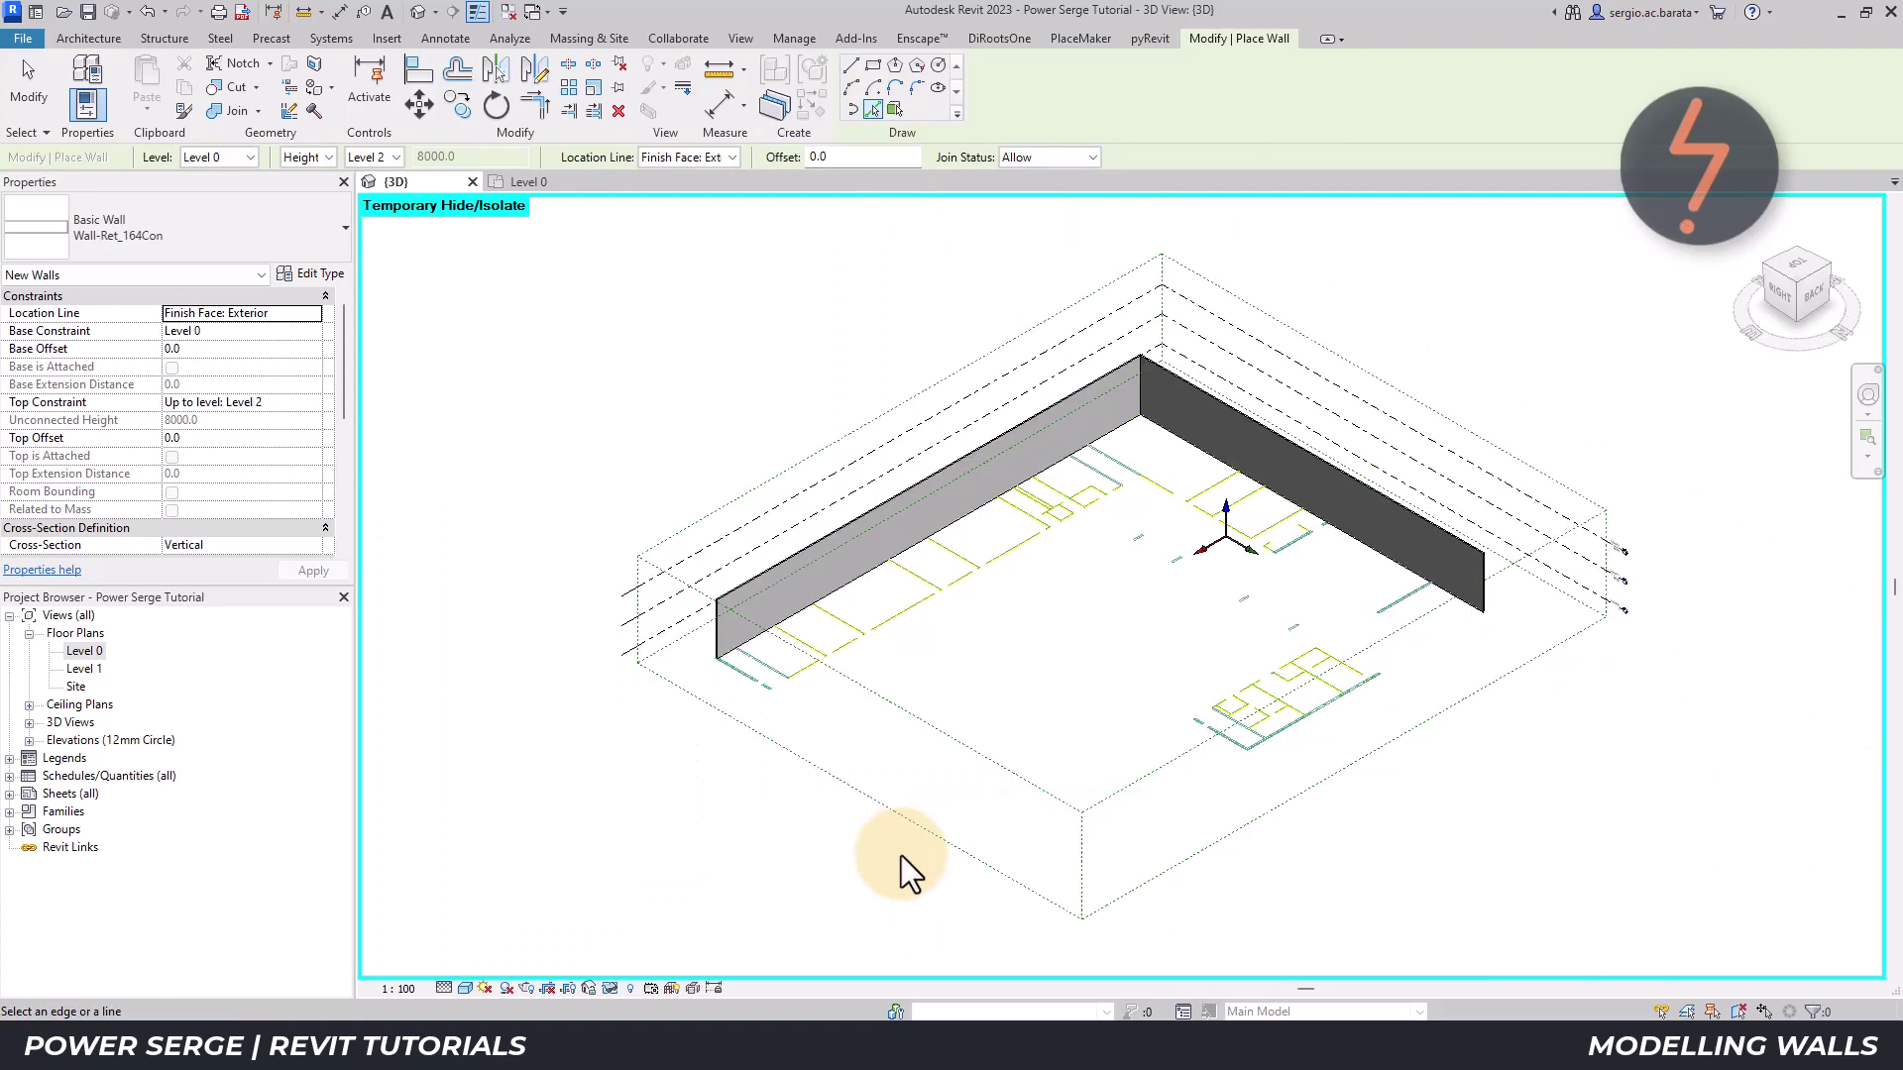
right_click(901, 855)
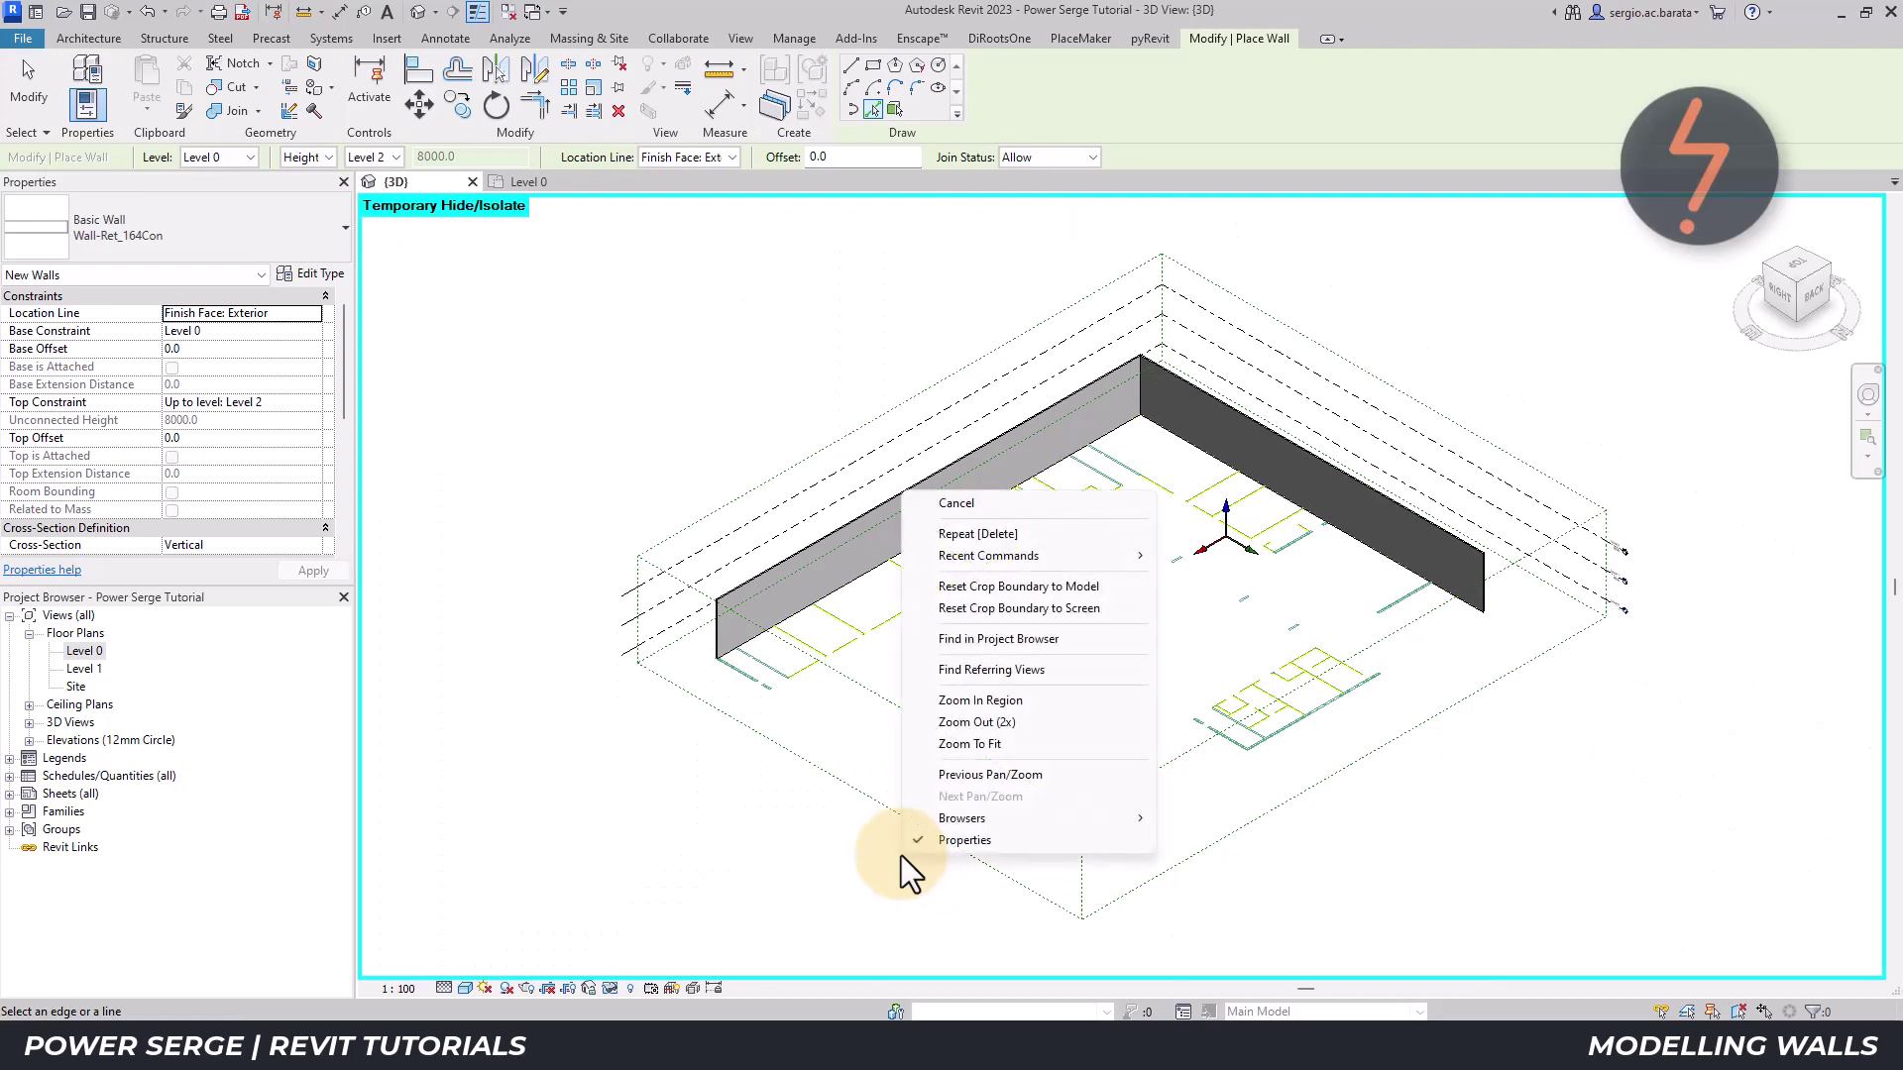
left_click(977, 700)
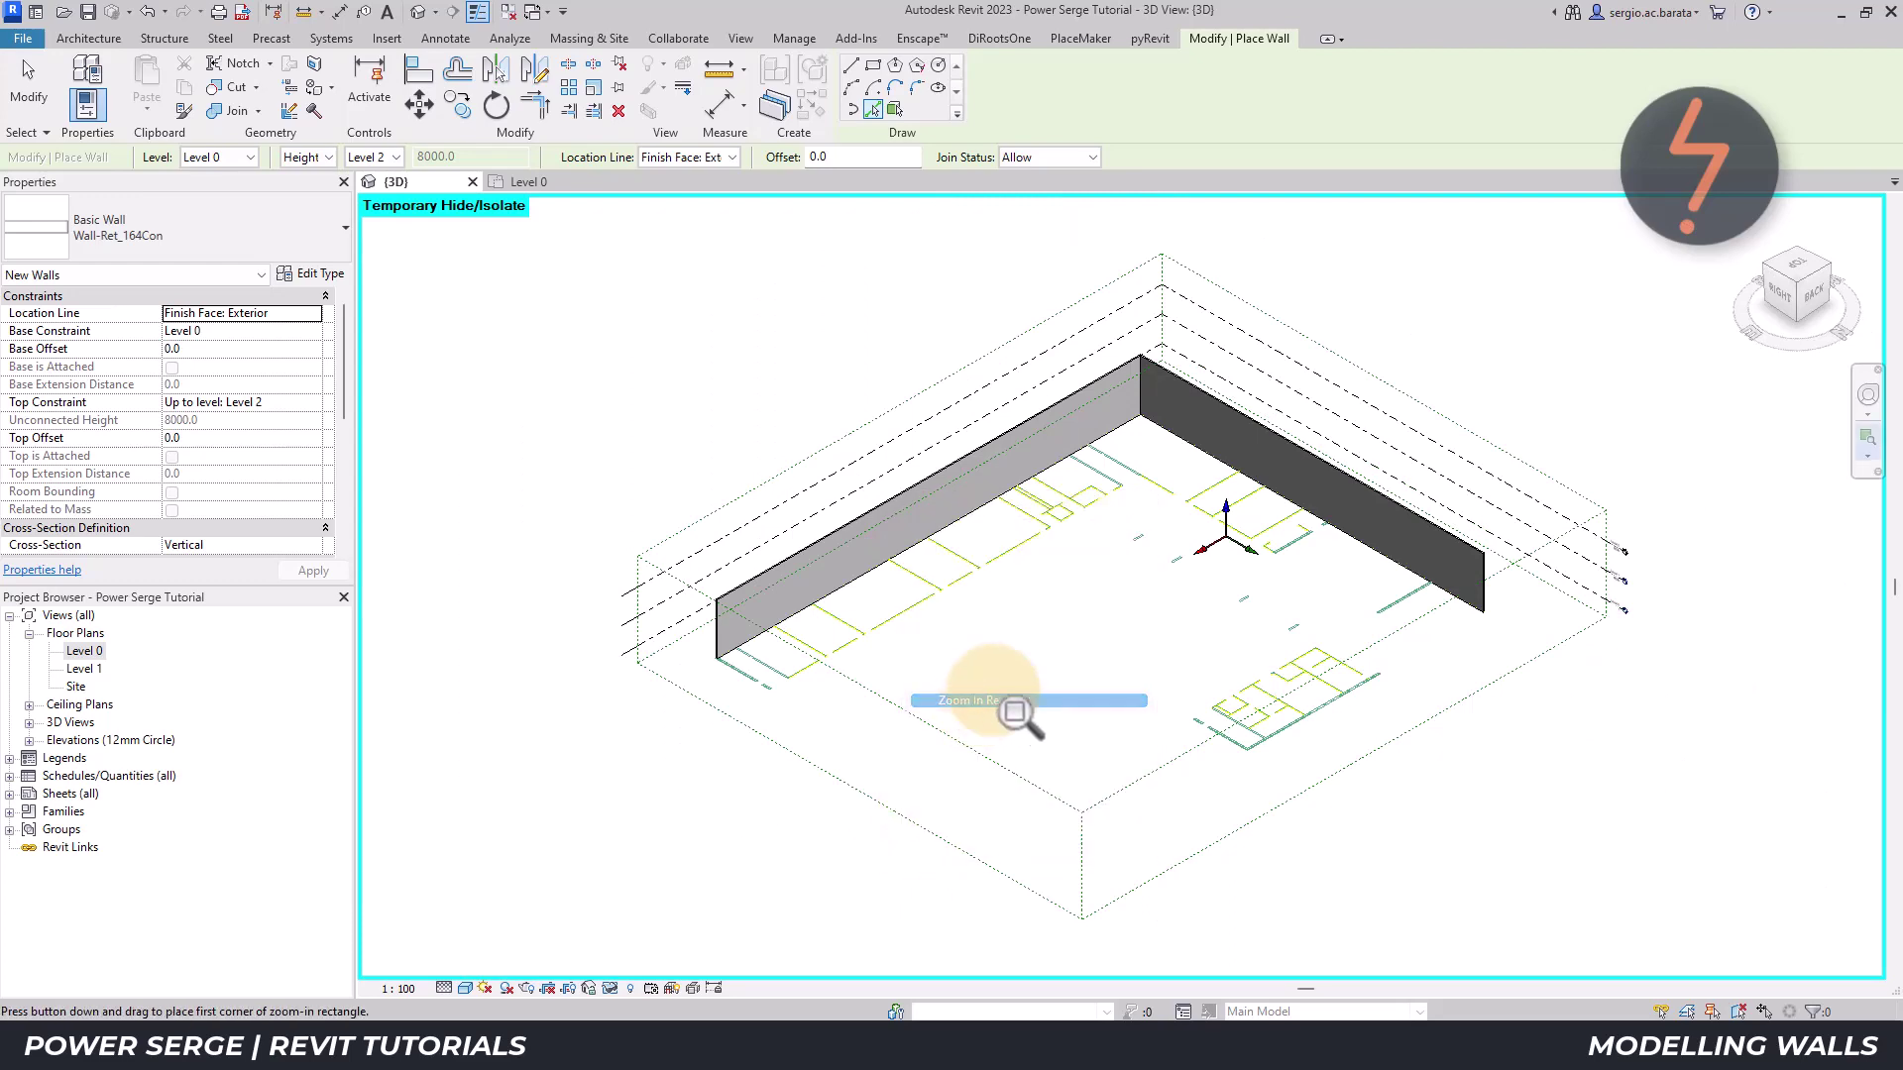
- Zoom into the plan's left part and set up Wall-Ret_300Con walls on picked lines up to Level 2
left_click_drag(1128, 596, 1407, 788)
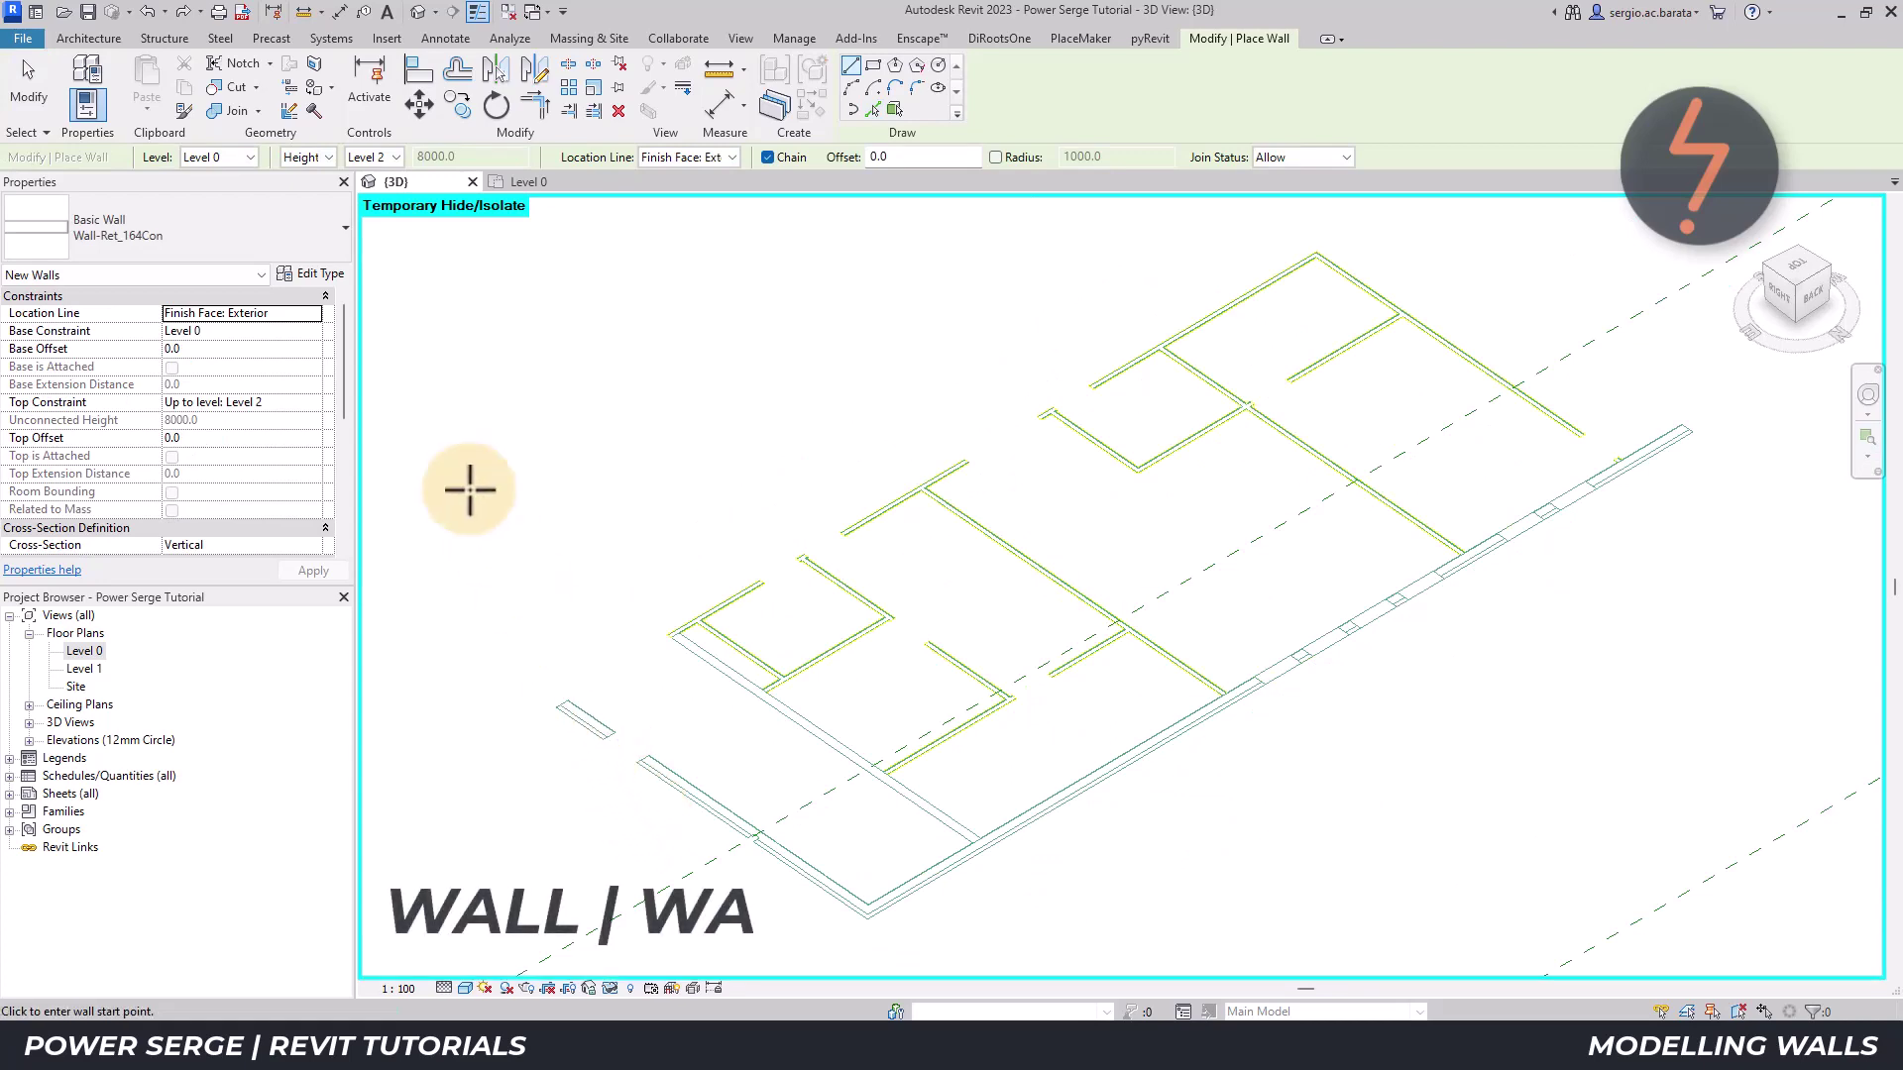
left_click(343, 252)
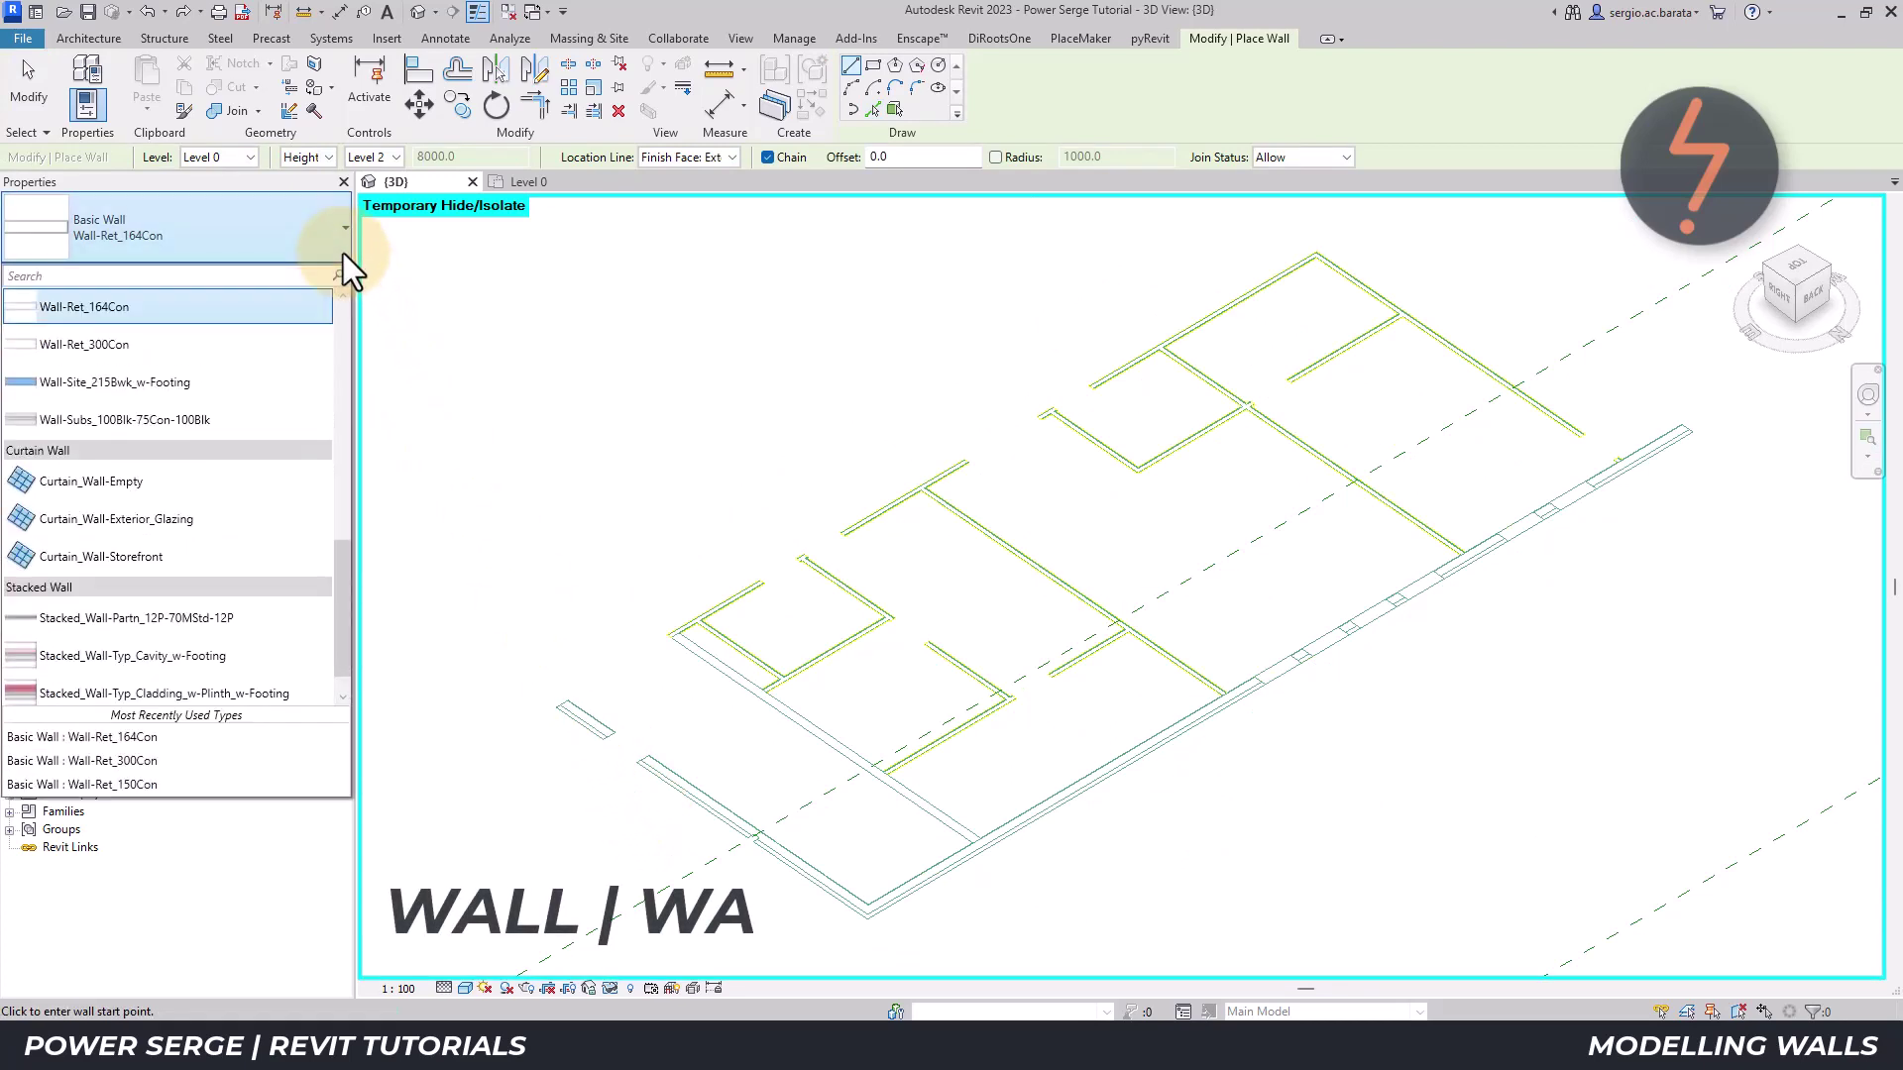
left_click(299, 344)
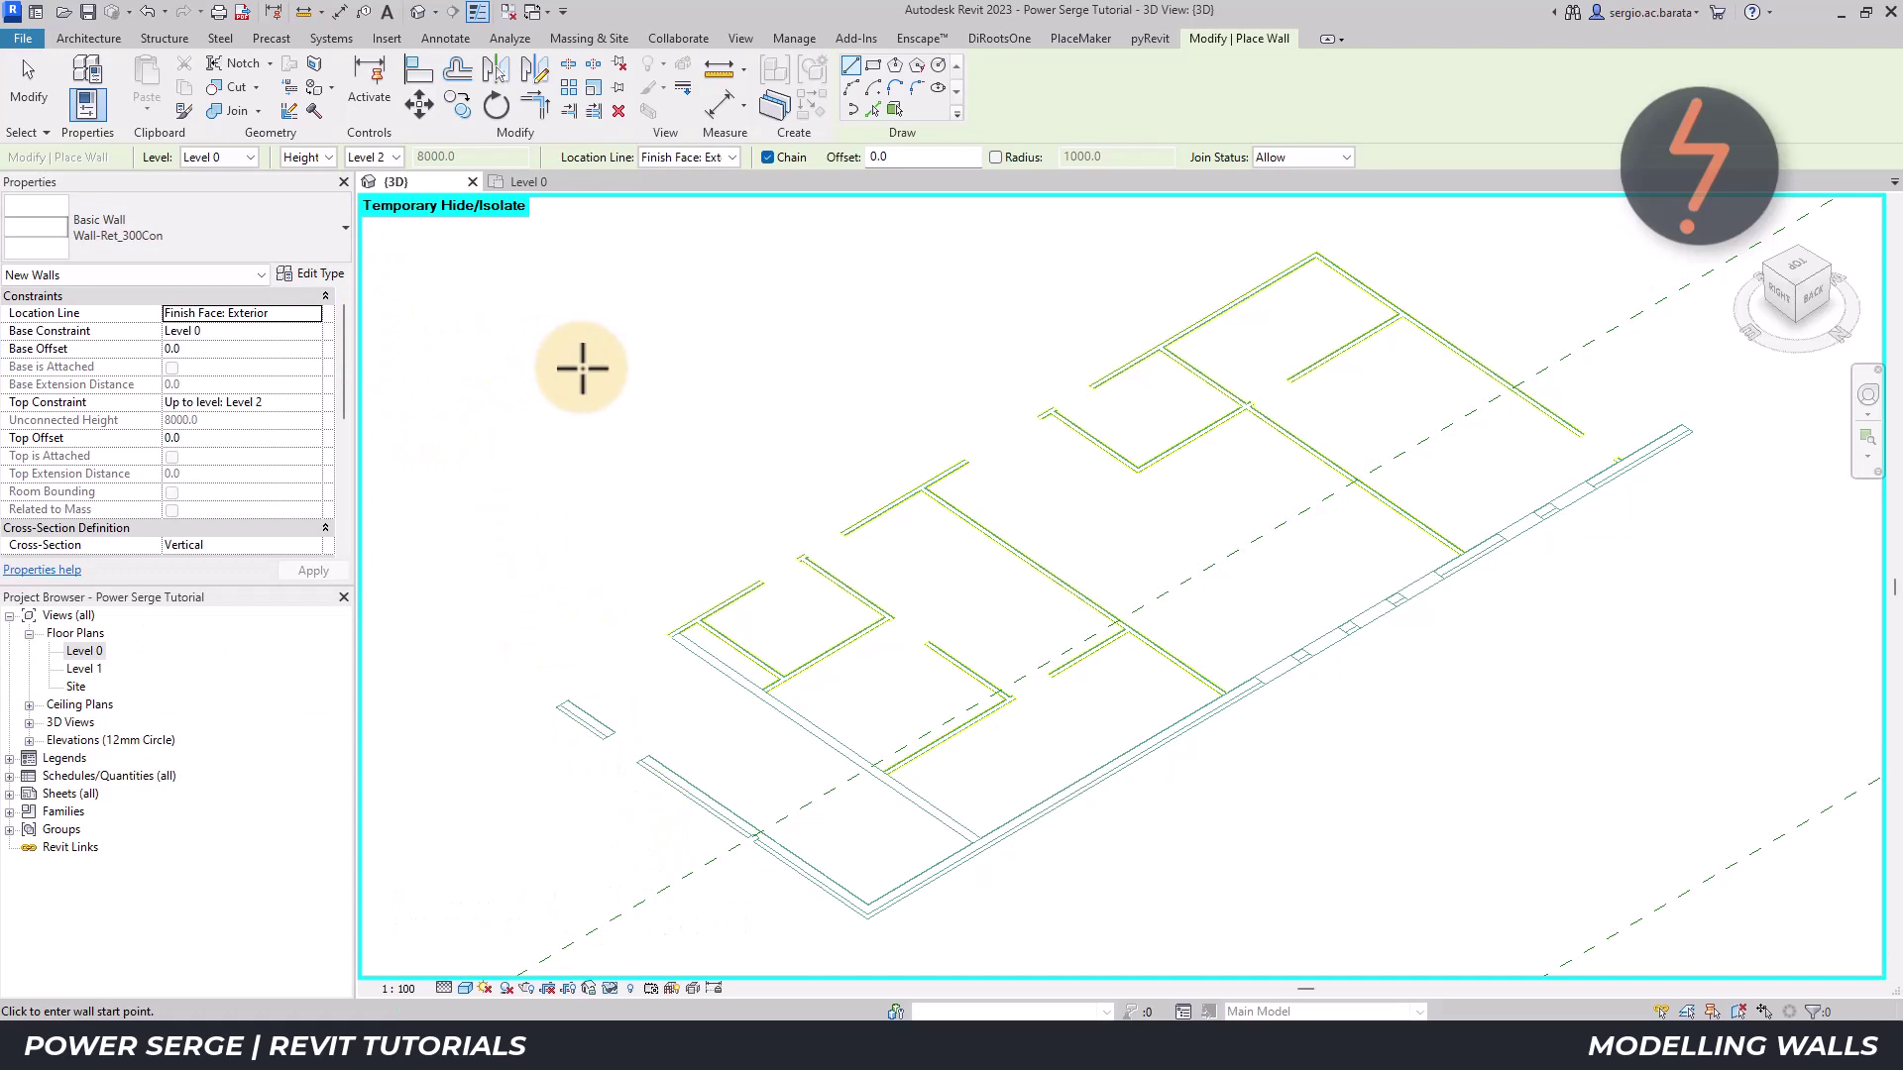
left_click(875, 111)
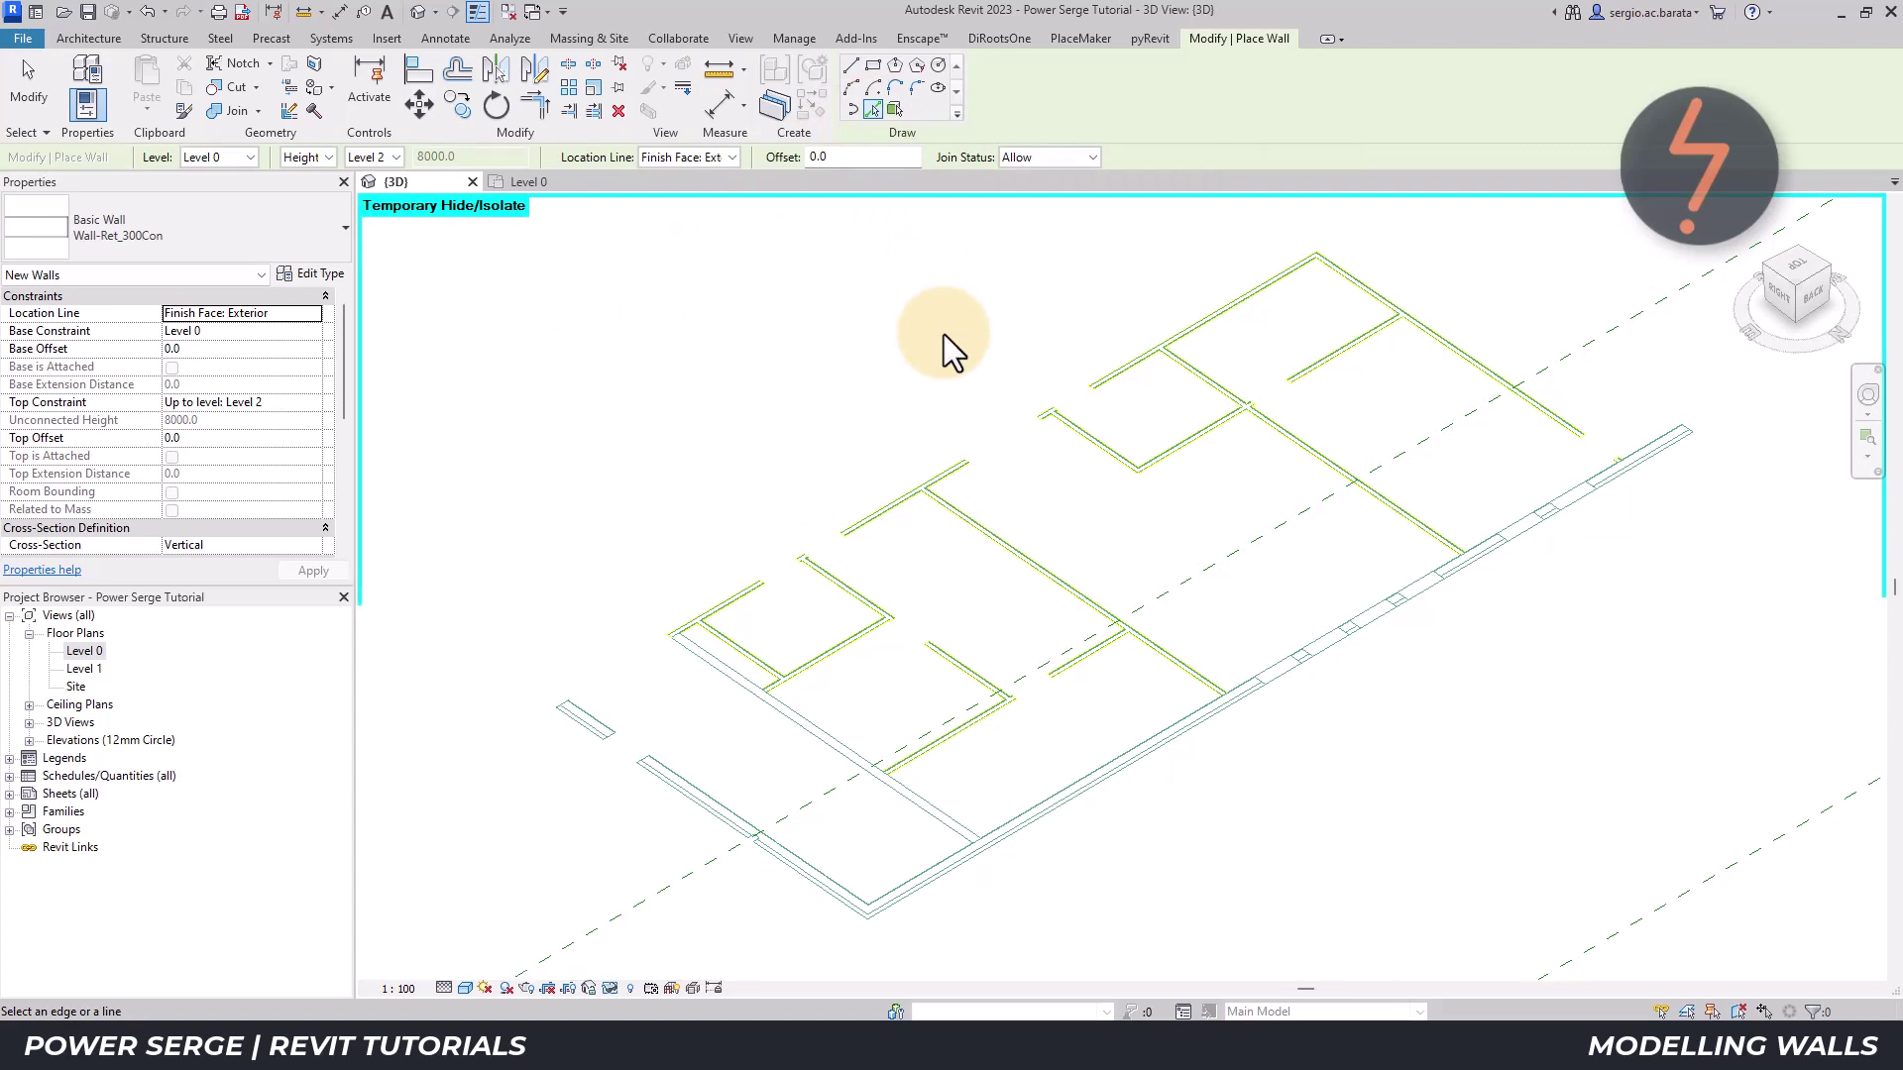
left_click(367, 162)
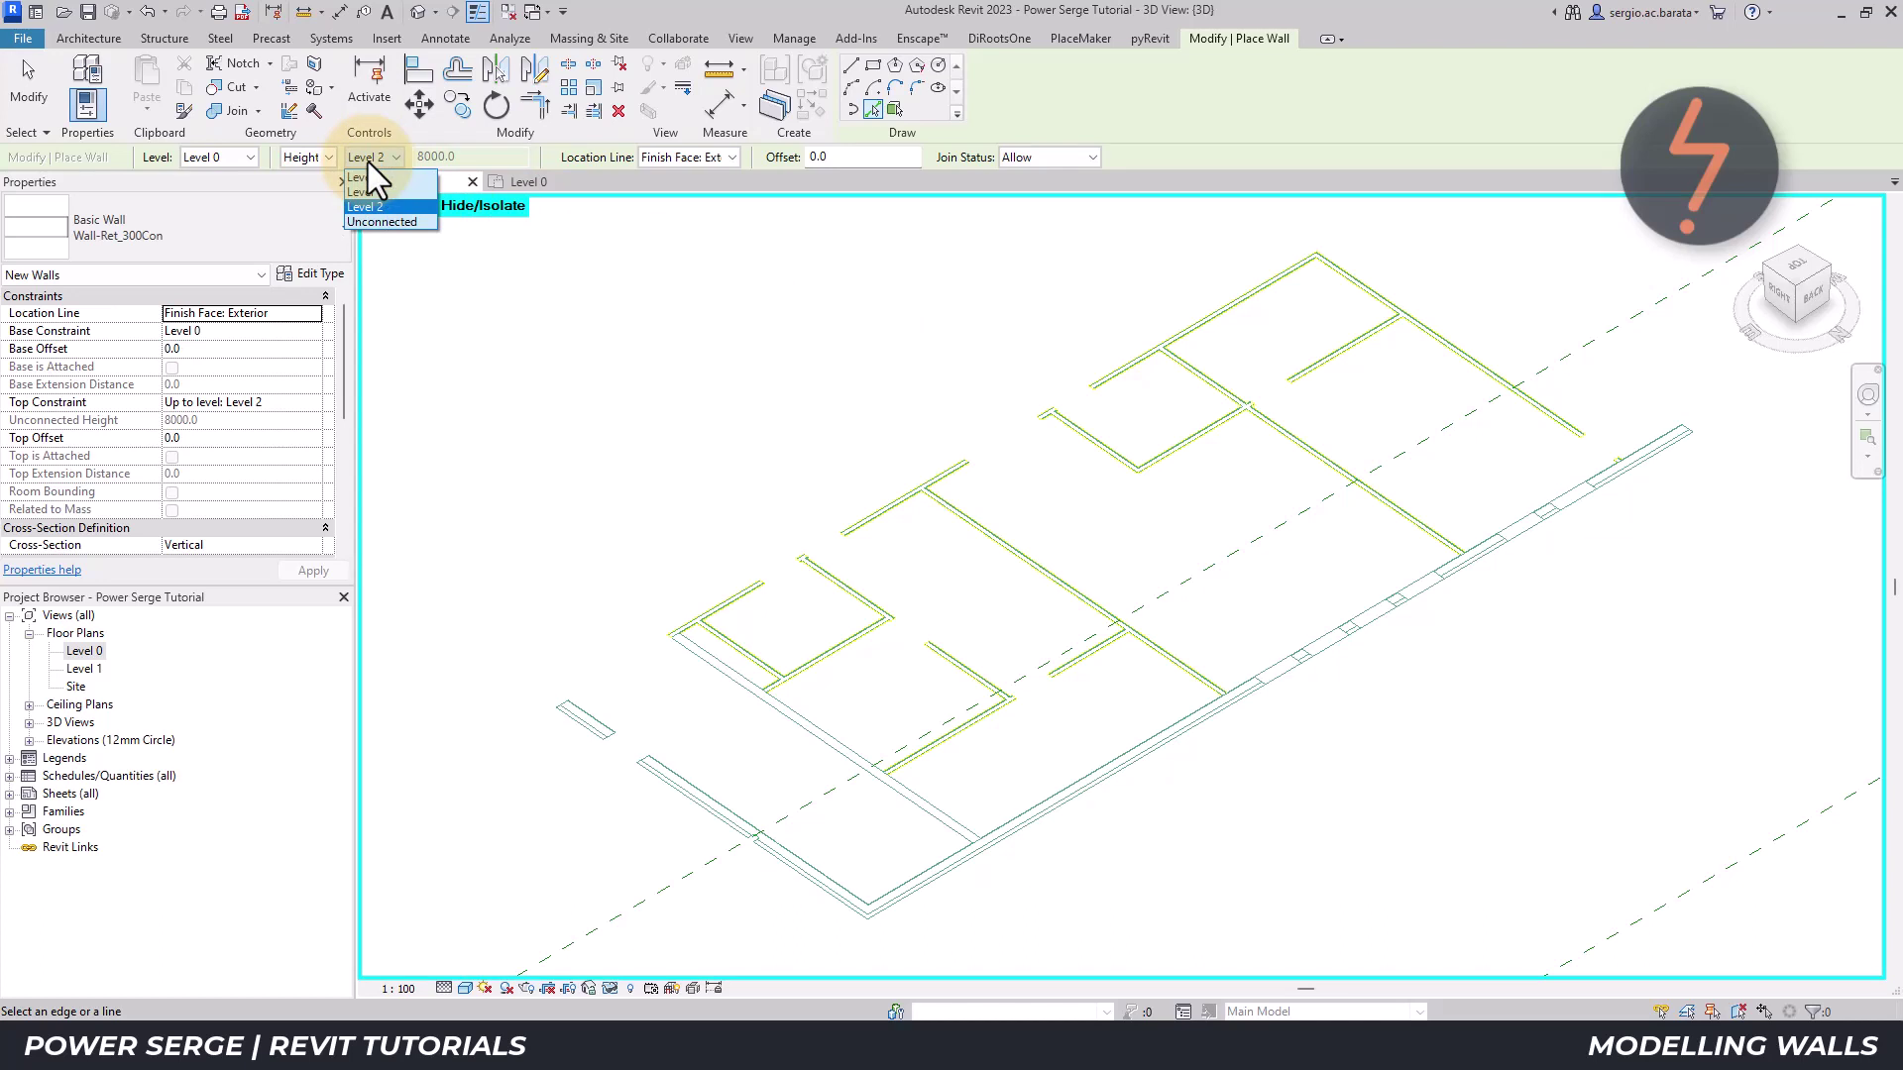
left_click(367, 162)
- Place two Wall-Ret_300Con walls on the corner's outer lines, then zoom closely into that corner
left_click(847, 912)
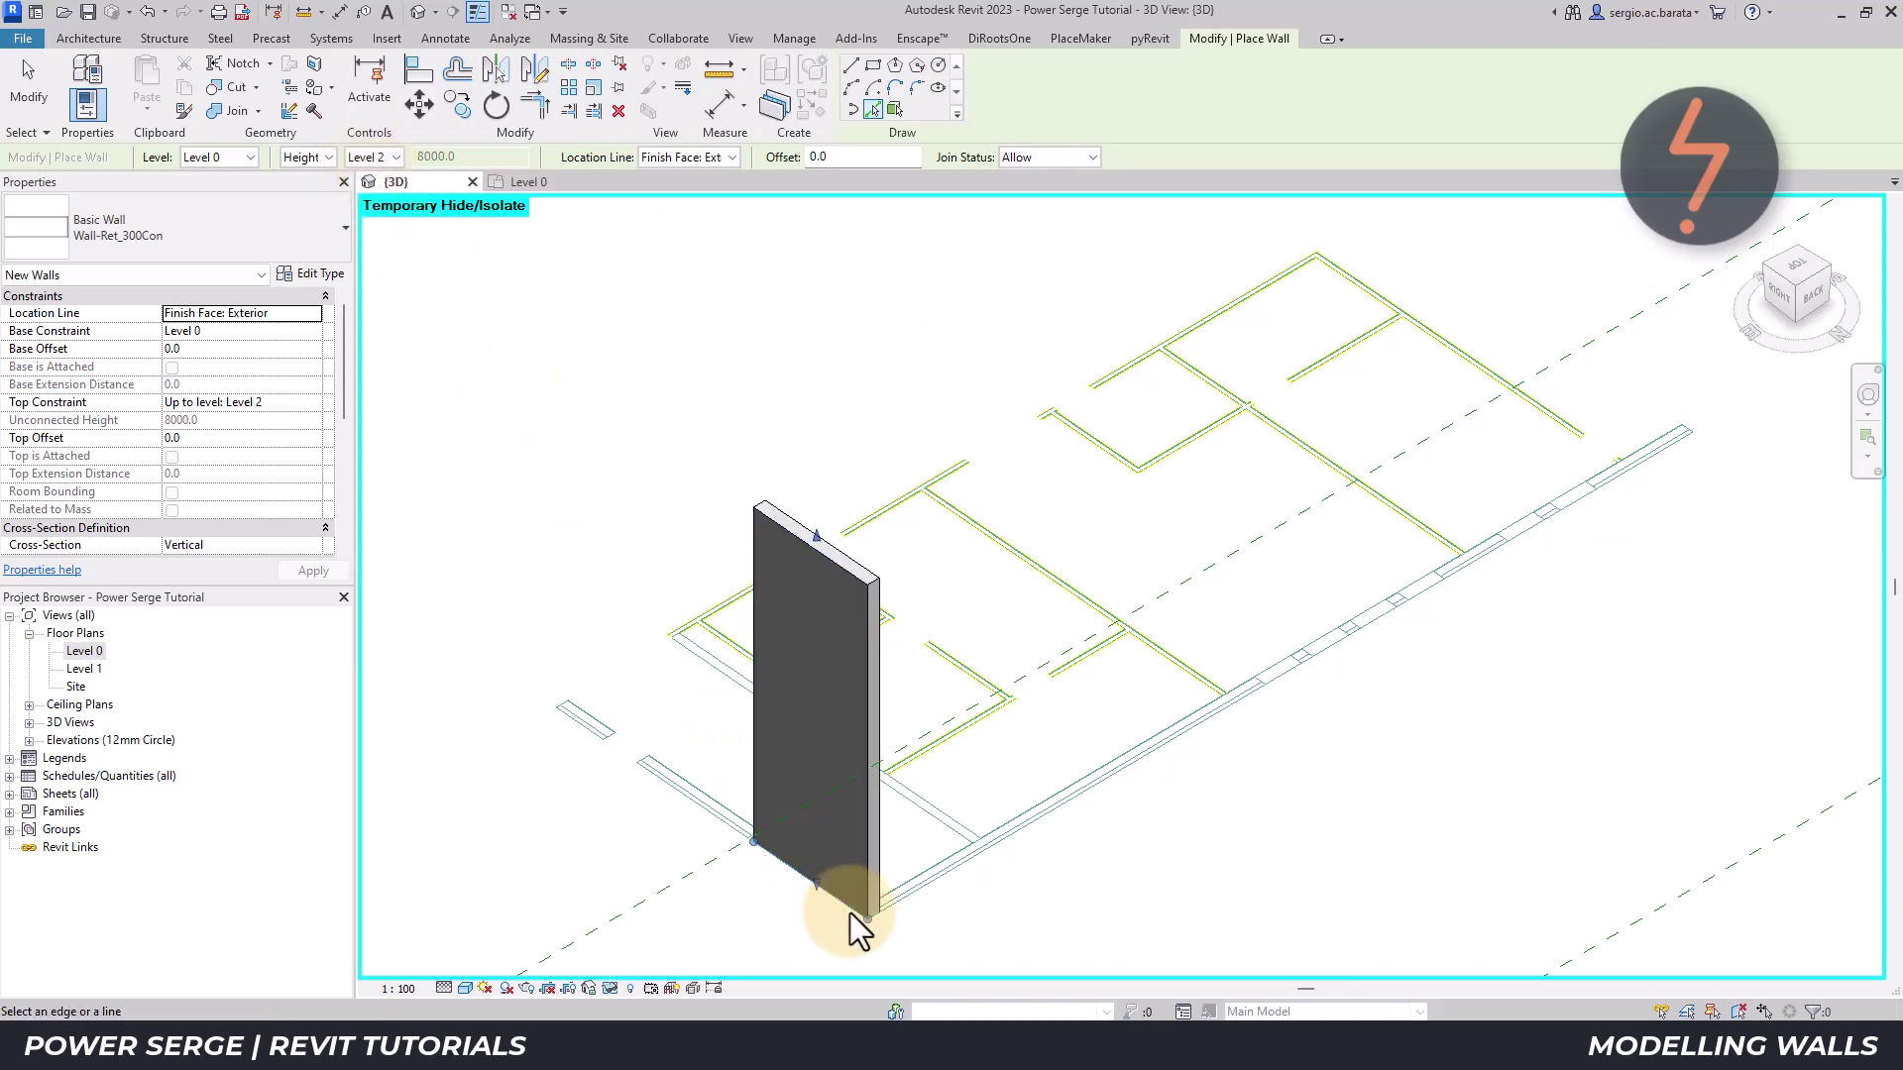
left_click(927, 894)
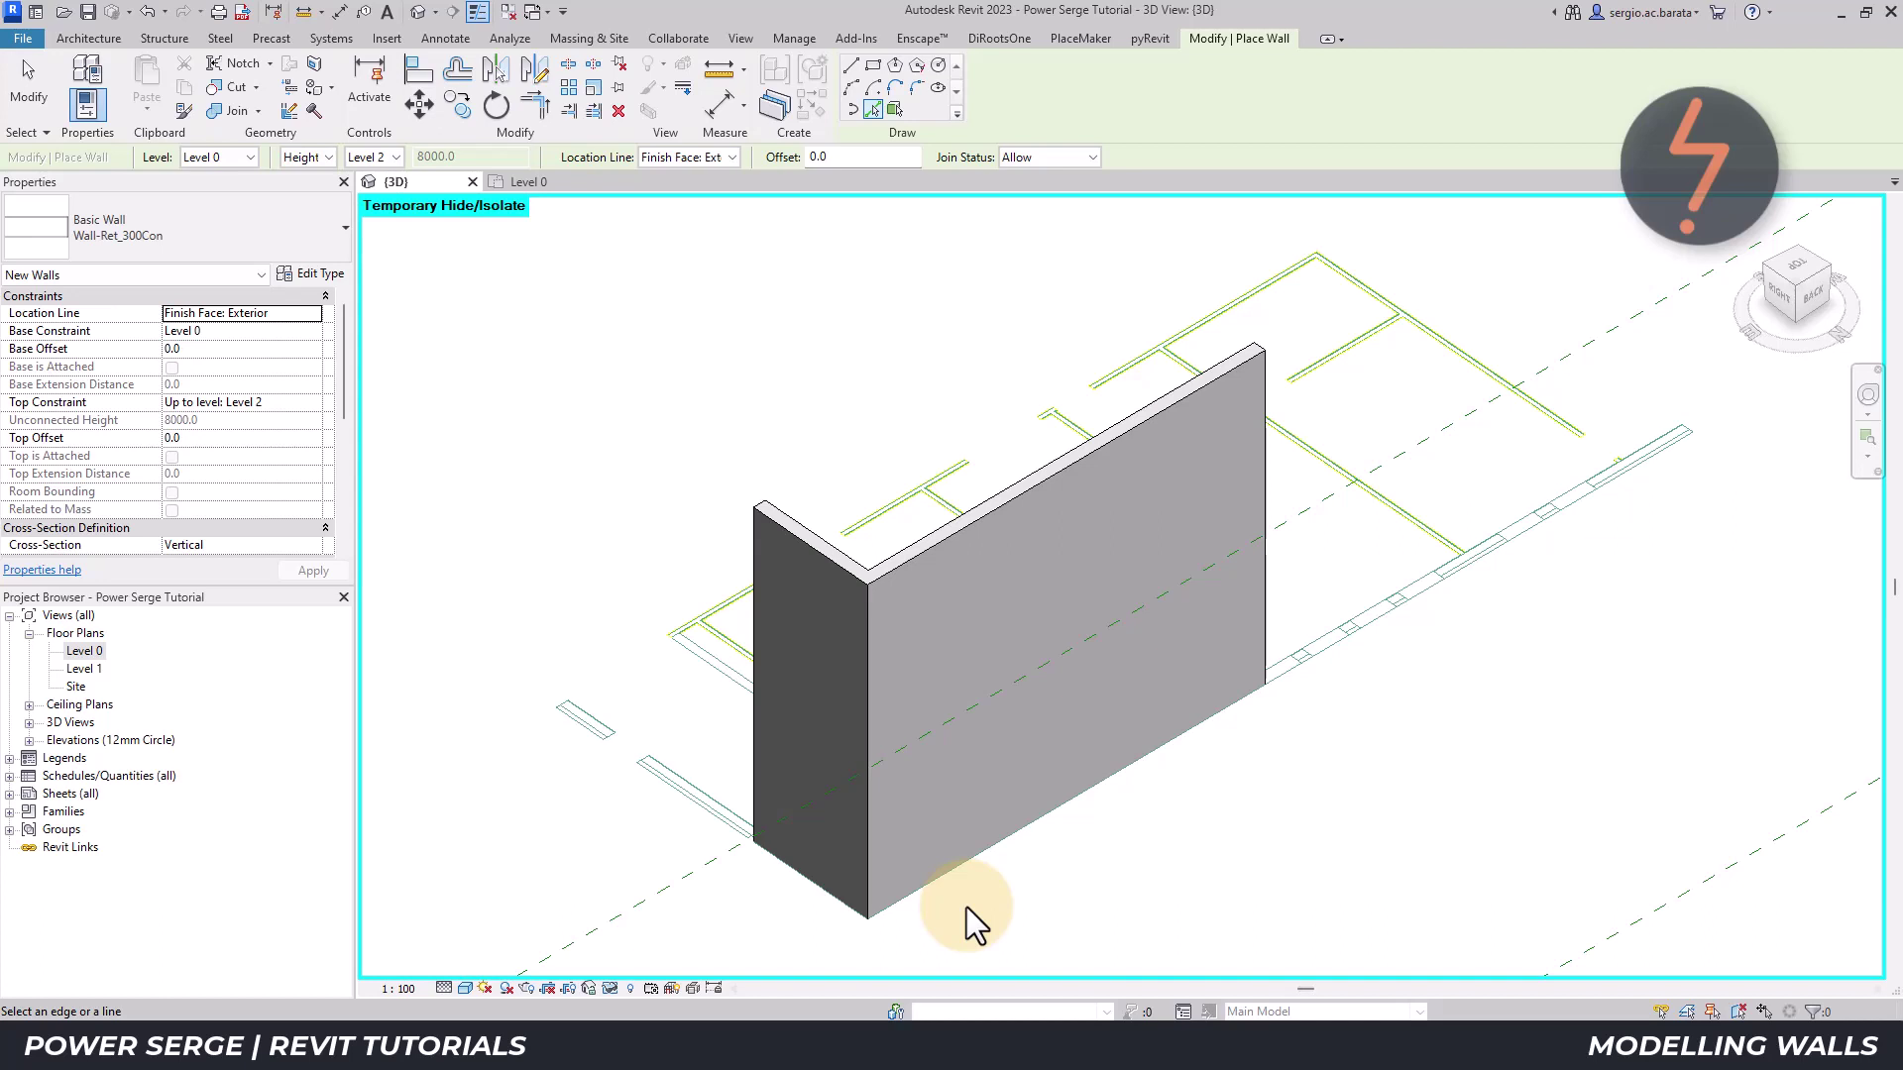
right_click(615, 594)
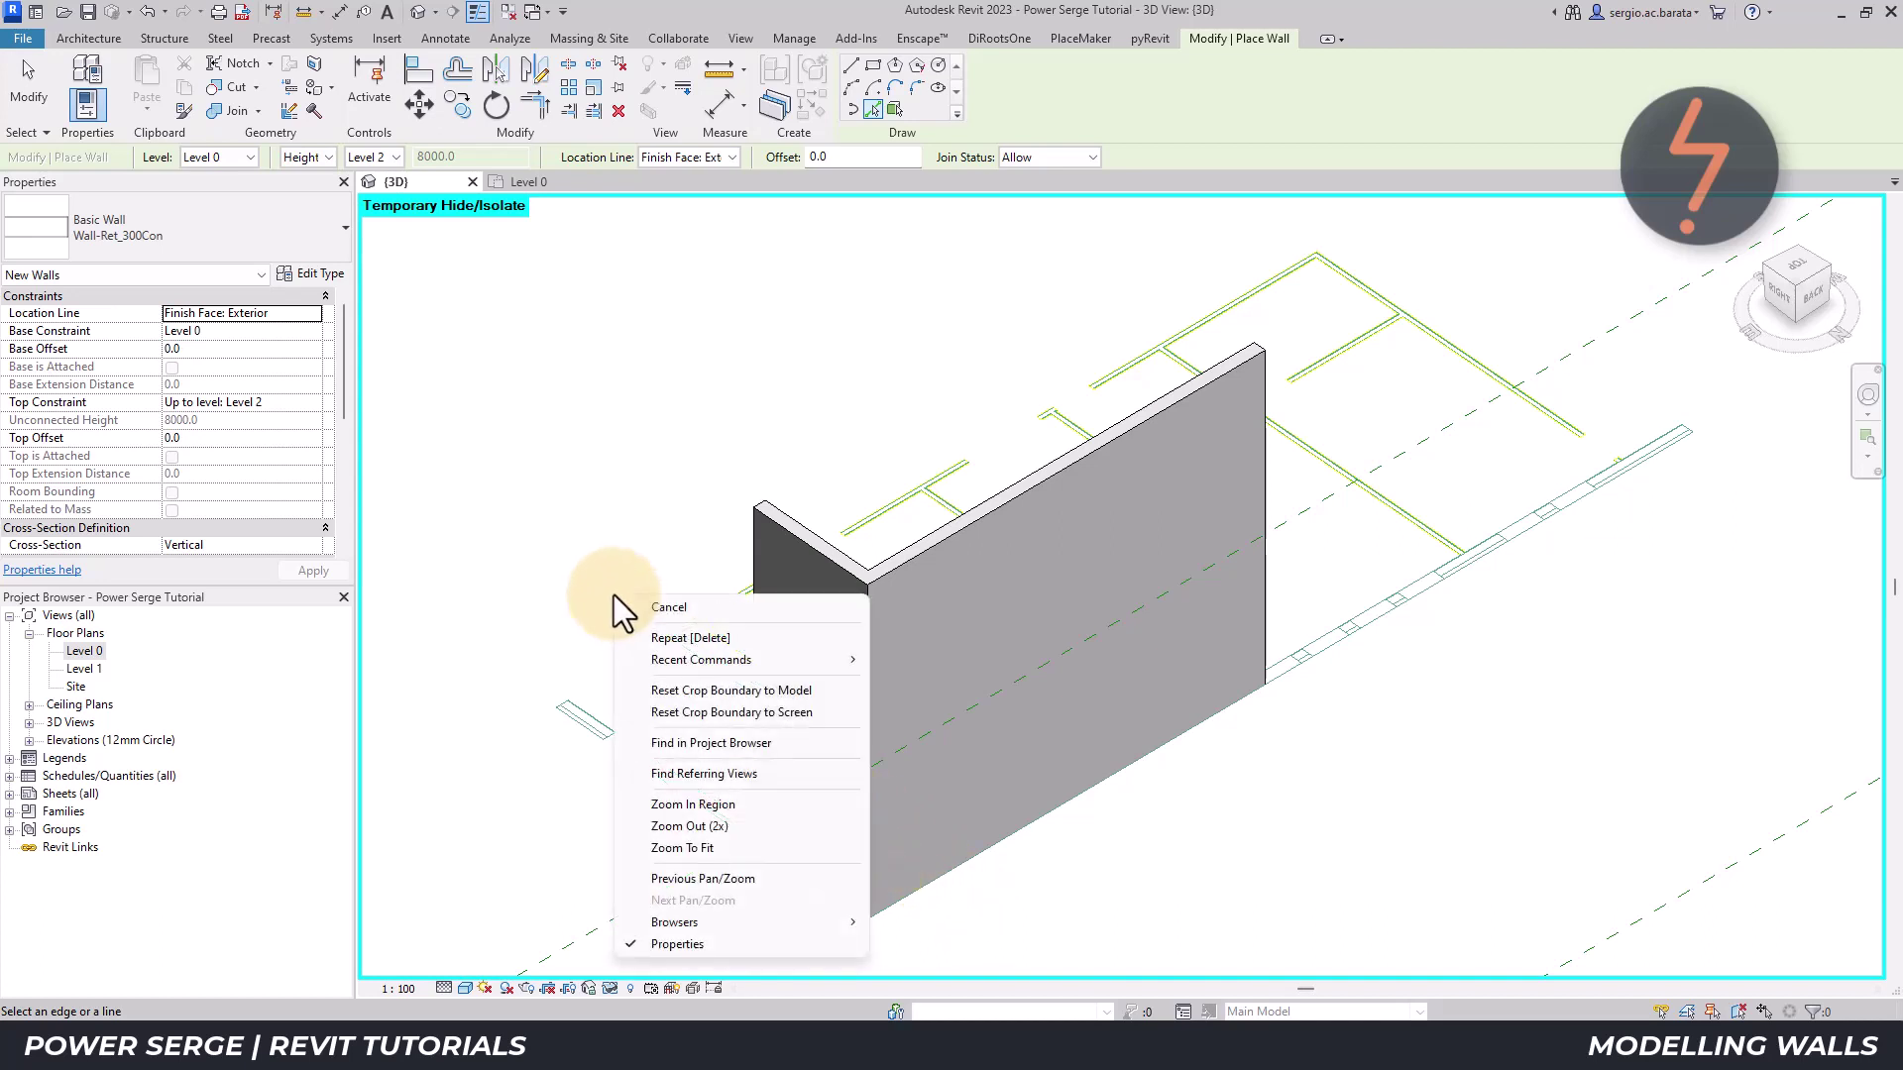
key("Down")
key("Down")
key("Down")
key("Down")
key("Down")
key("Down")
key("Down")
key("Down")
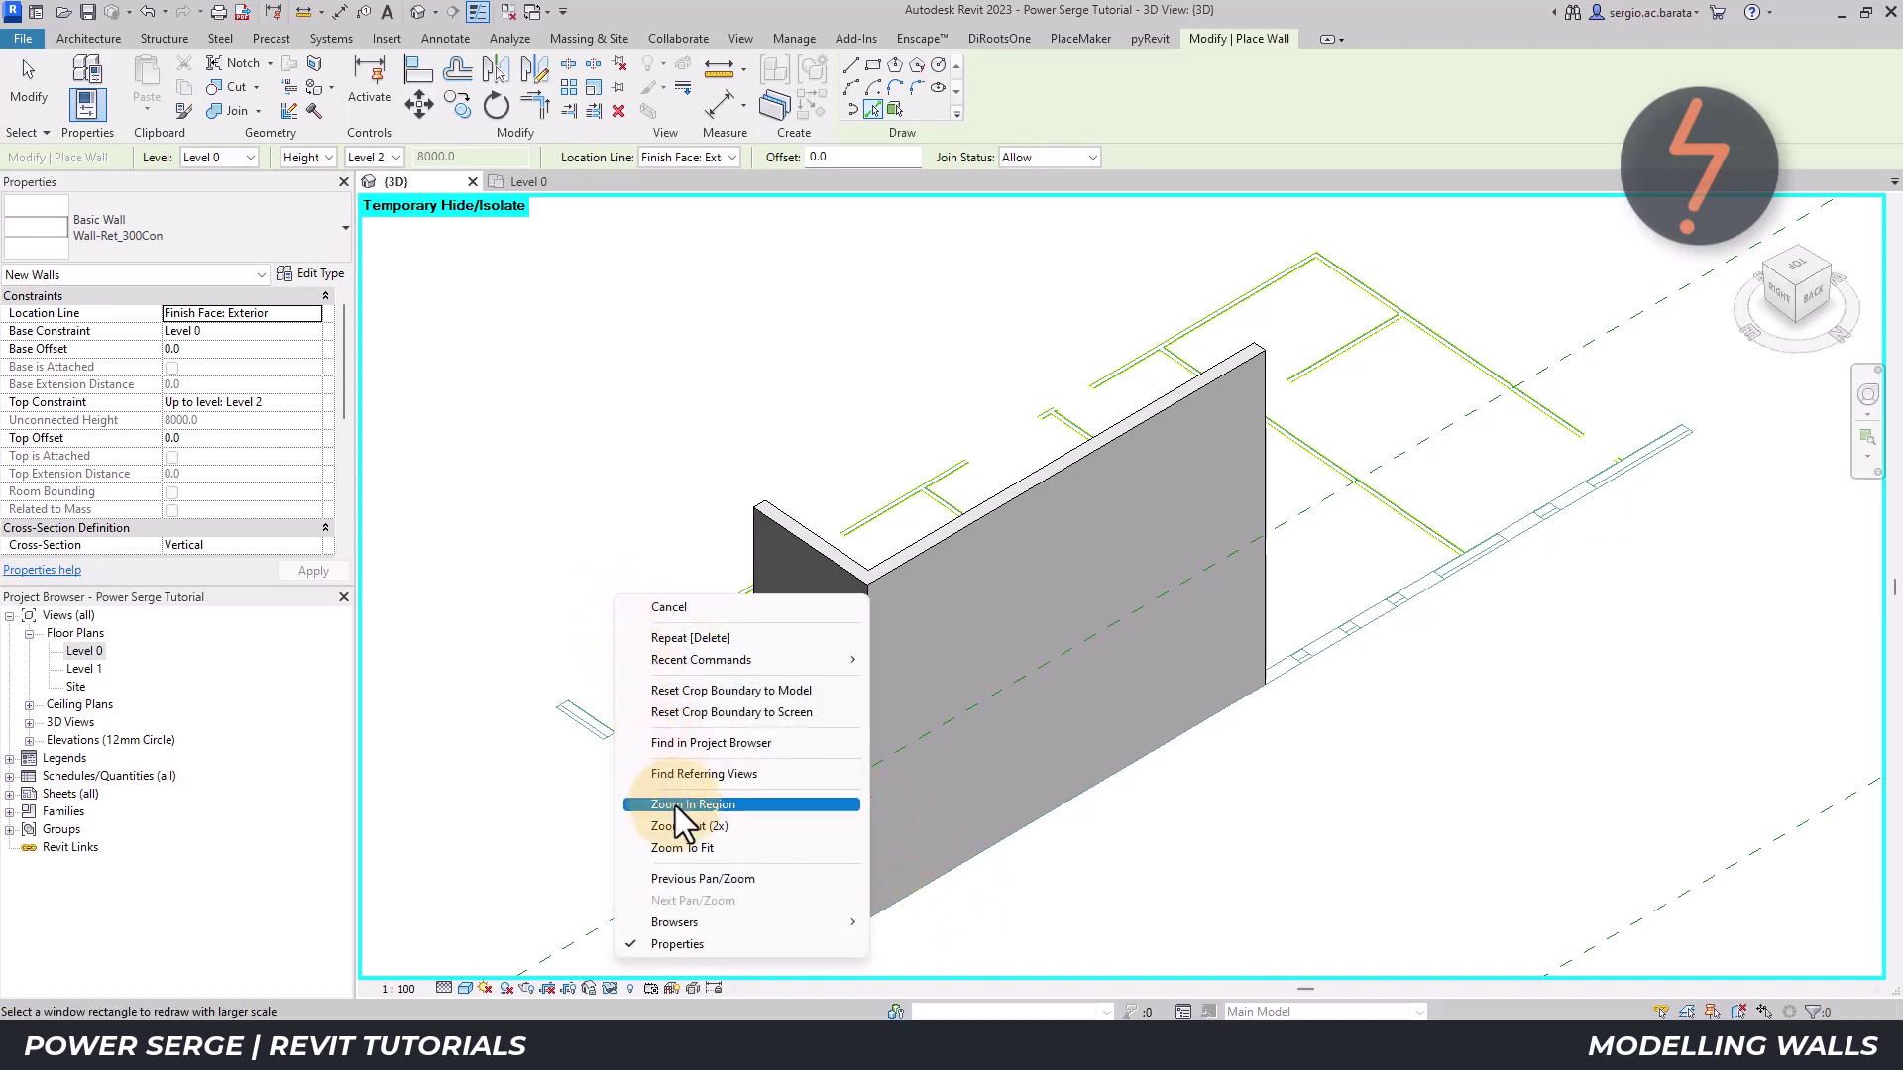
left_click(675, 805)
left_click(640, 590)
left_click(750, 689)
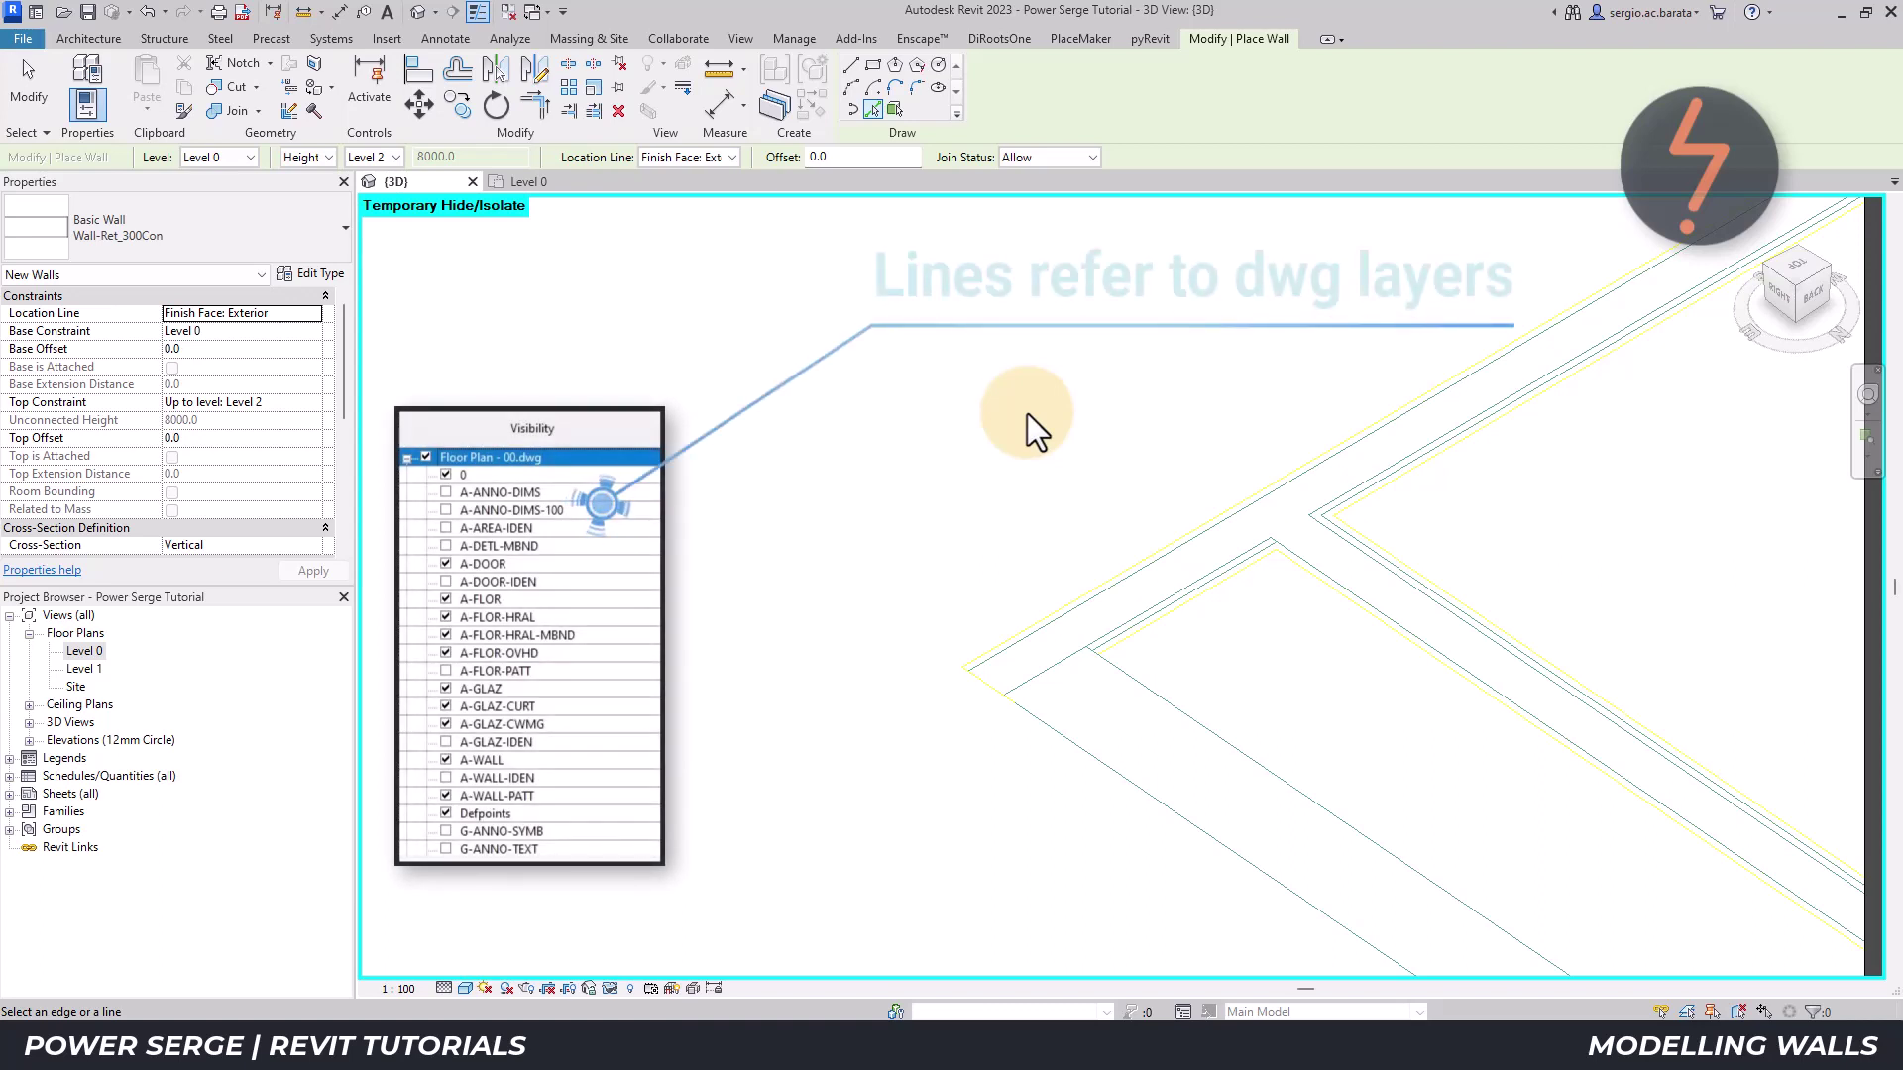
- Query Floor Plan - 00.dwg and hide its A-WALL layer in the 3D view
key("Escape")
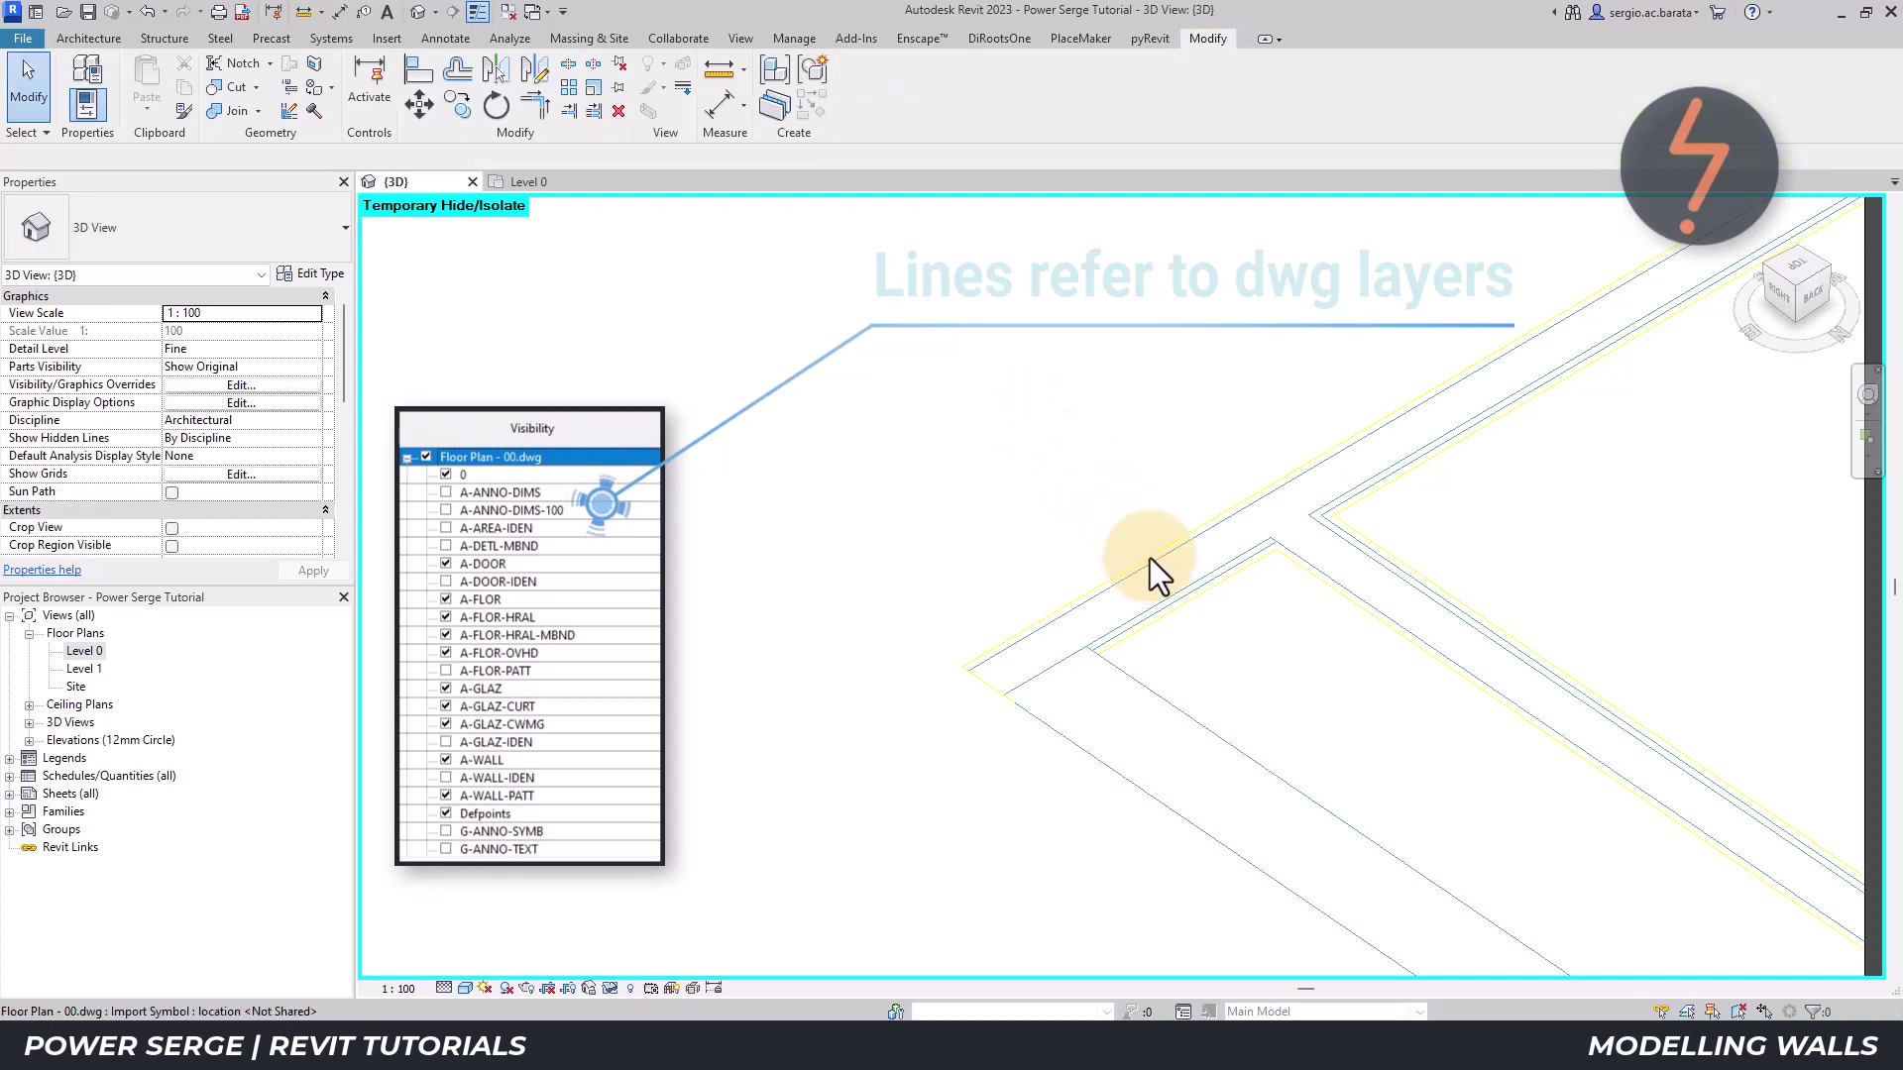
left_click(1150, 557)
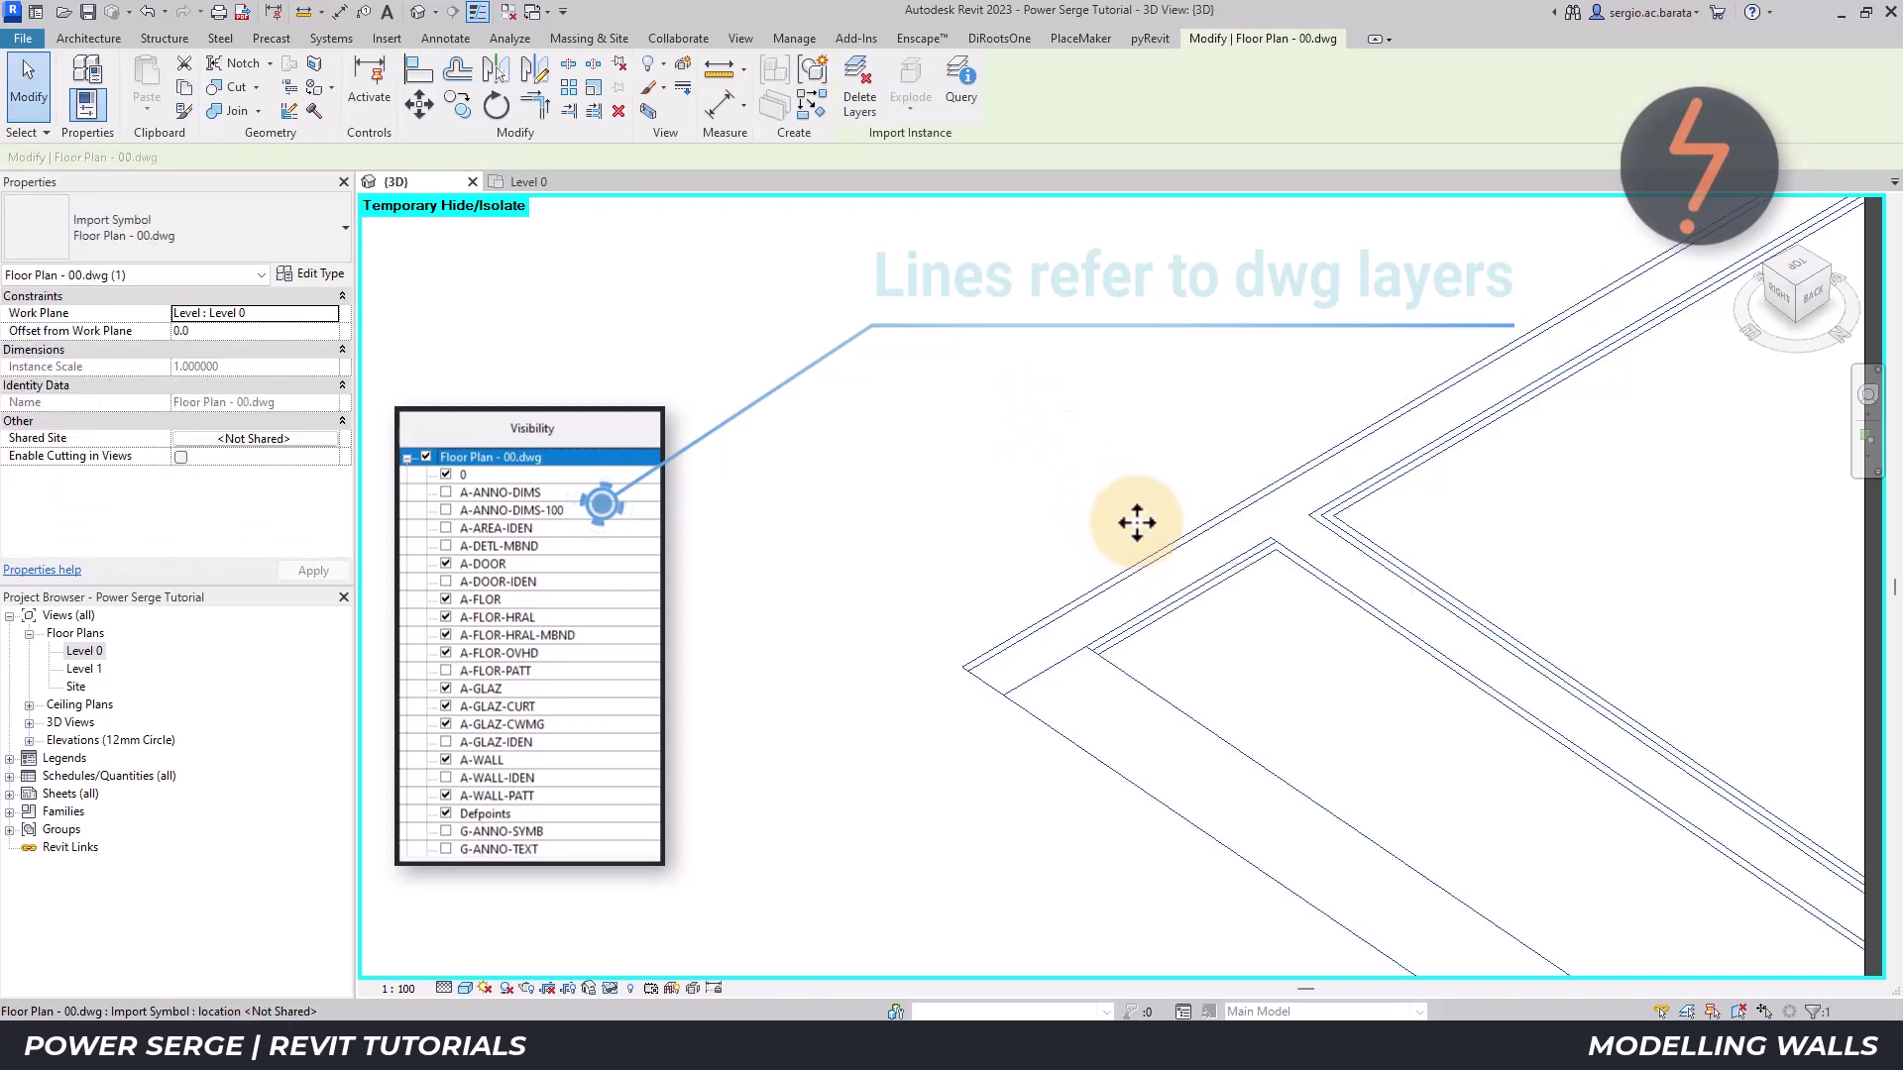
left_click(971, 98)
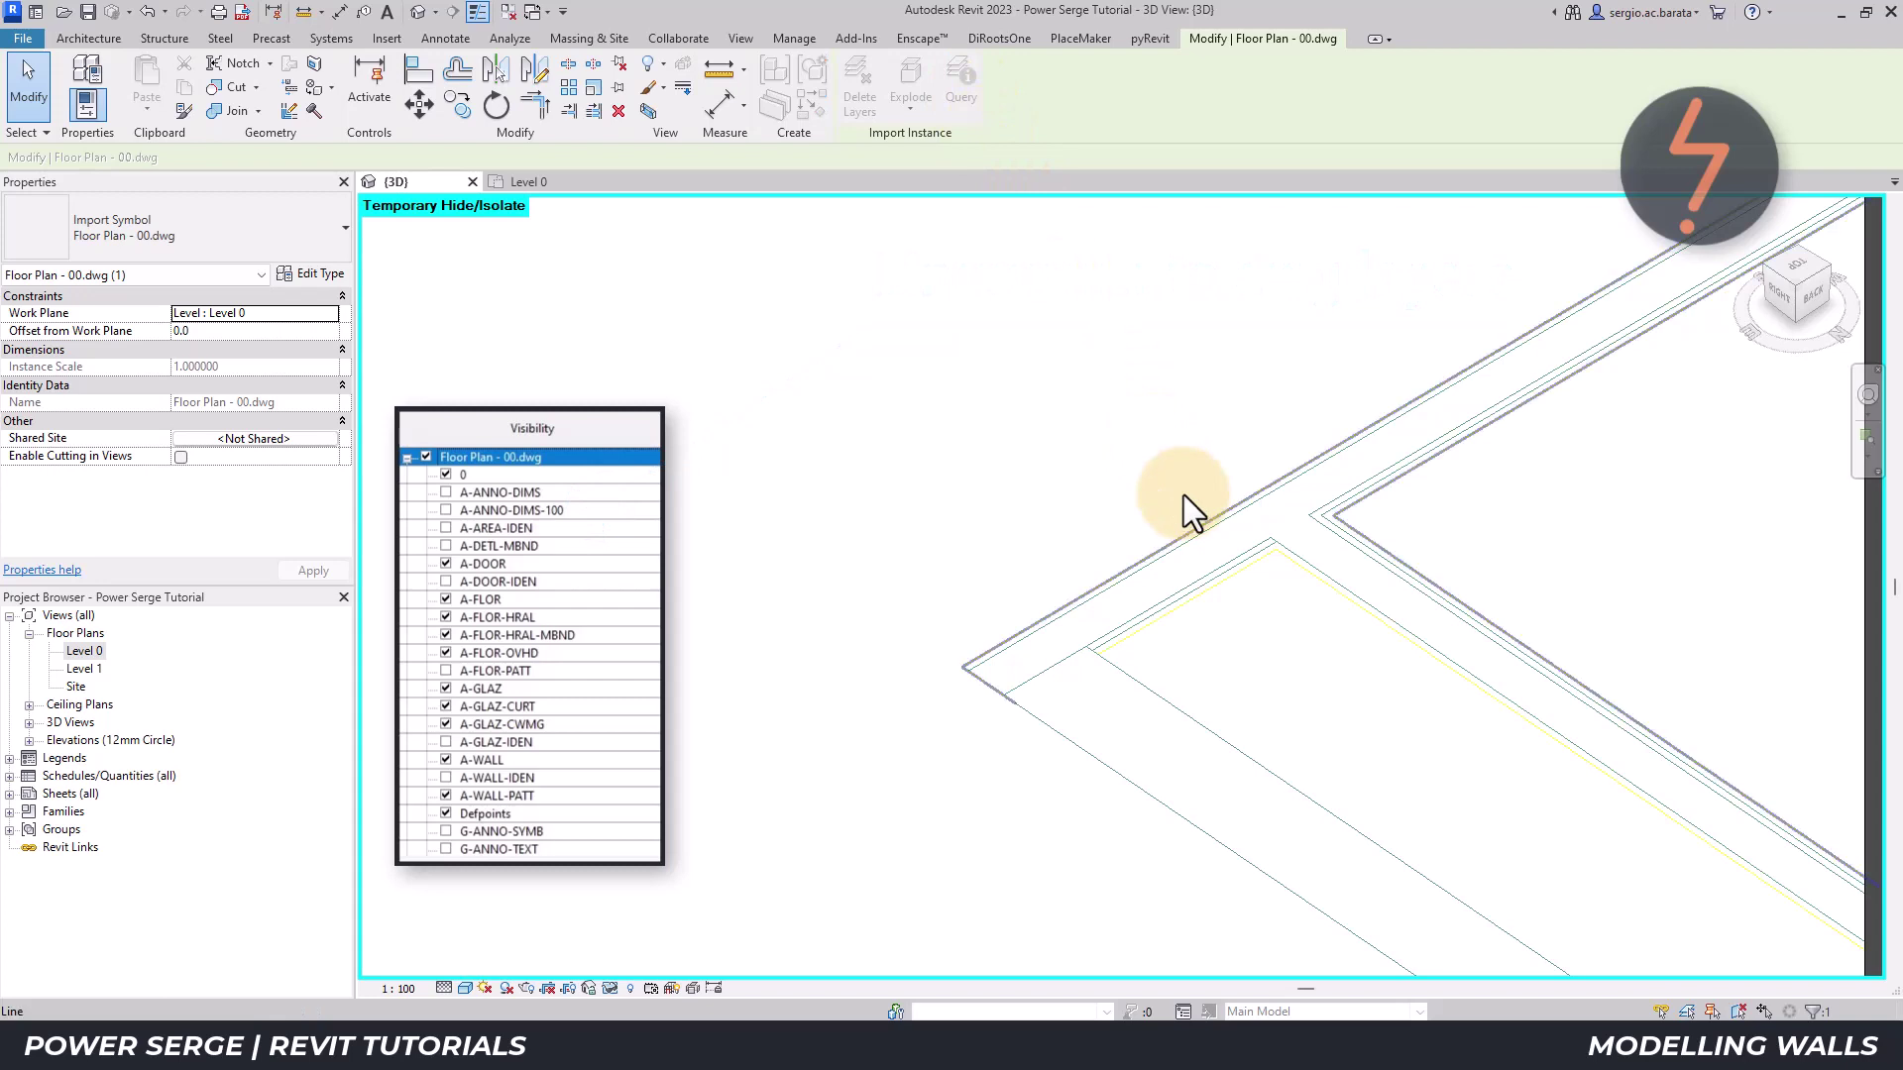
left_click(1211, 527)
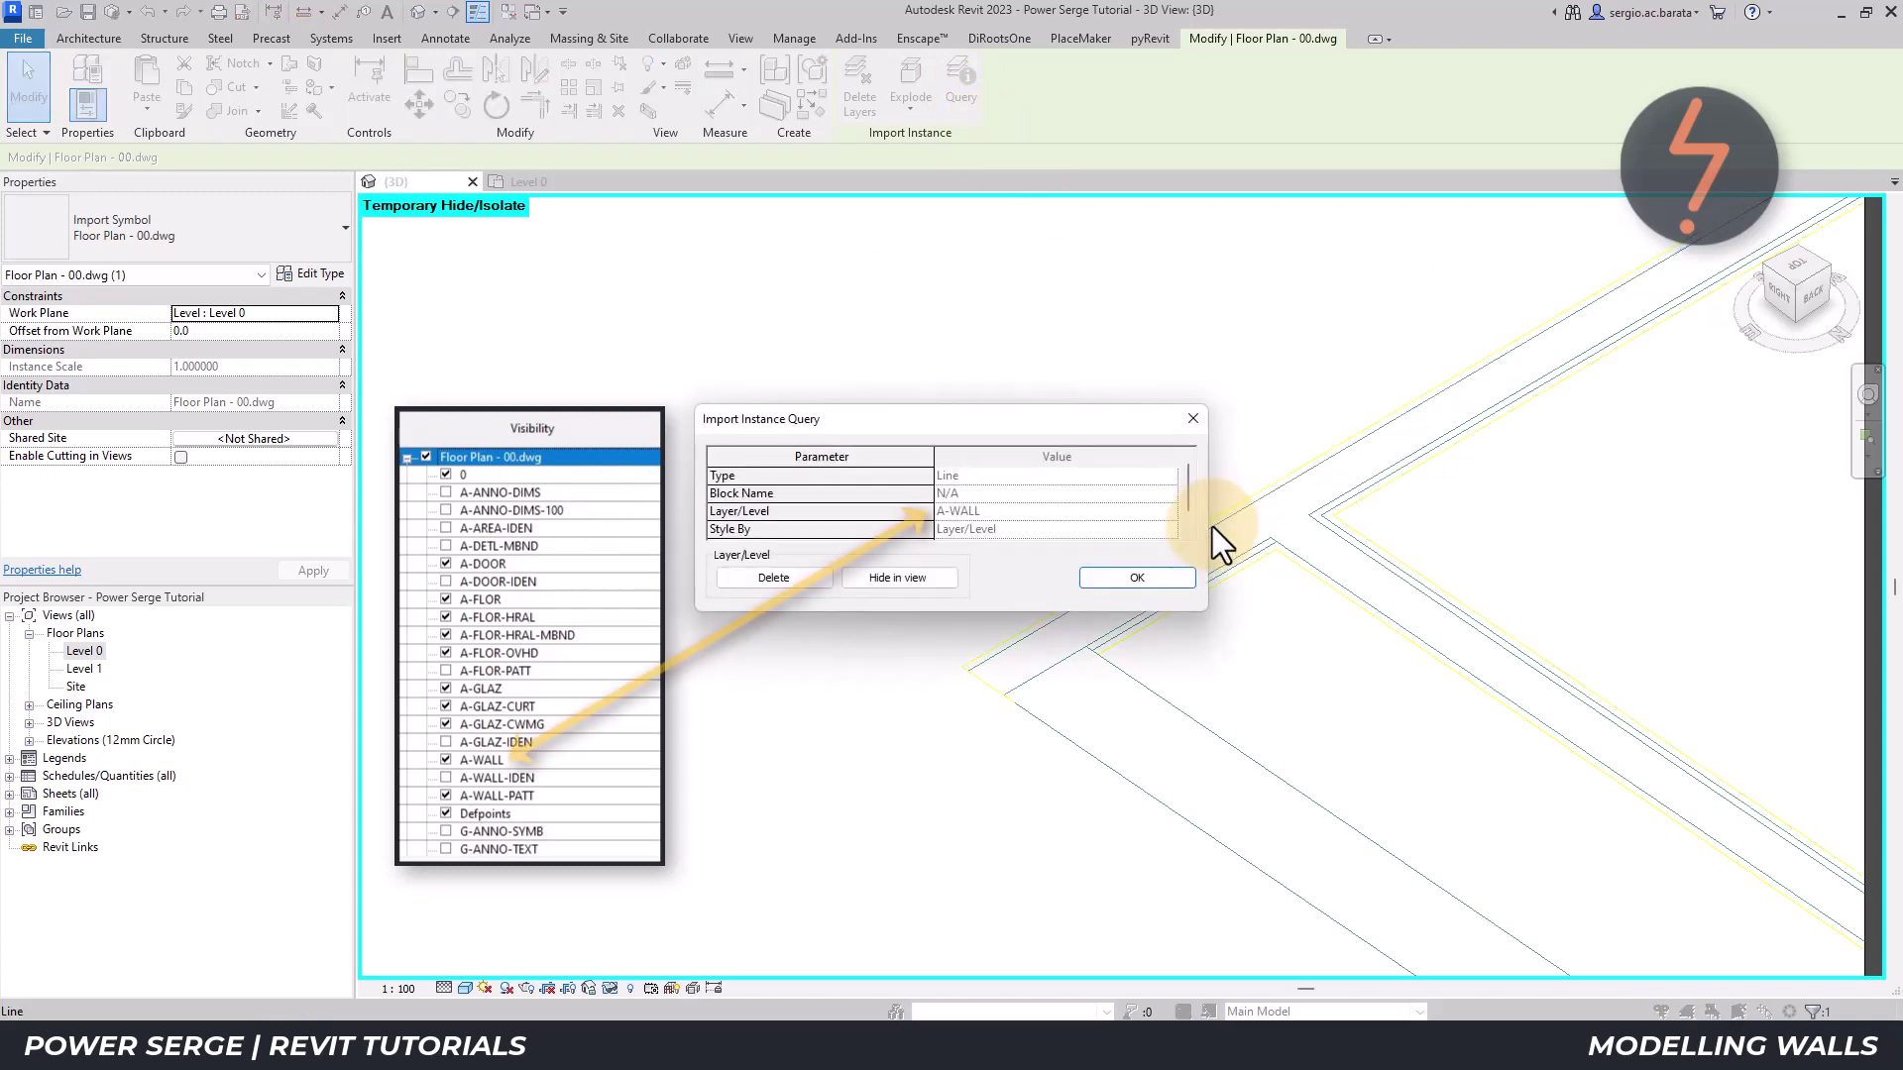
left_click(936, 579)
key("Escape")
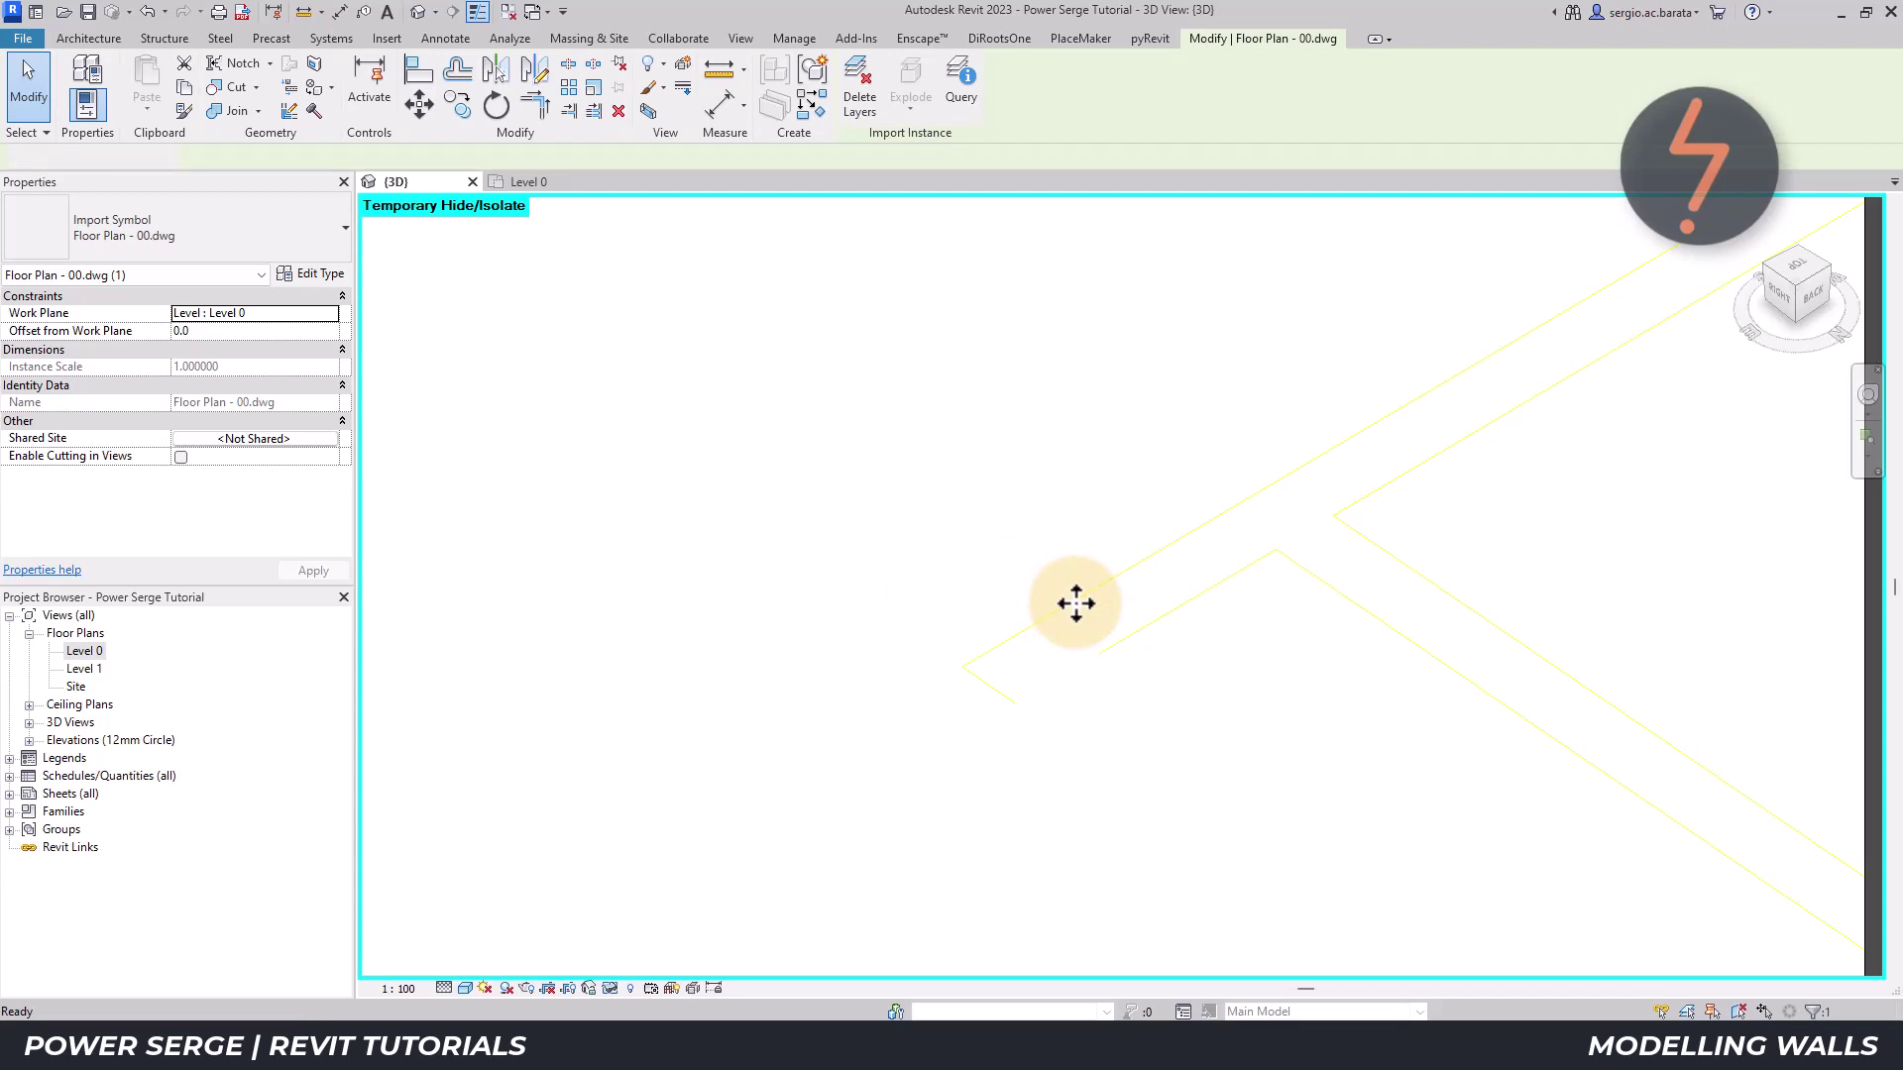
- Override the DWG's projection lines in this view to grey RGB 128-128-128
key("Escape")
left_click(1077, 604)
right_click(1076, 601)
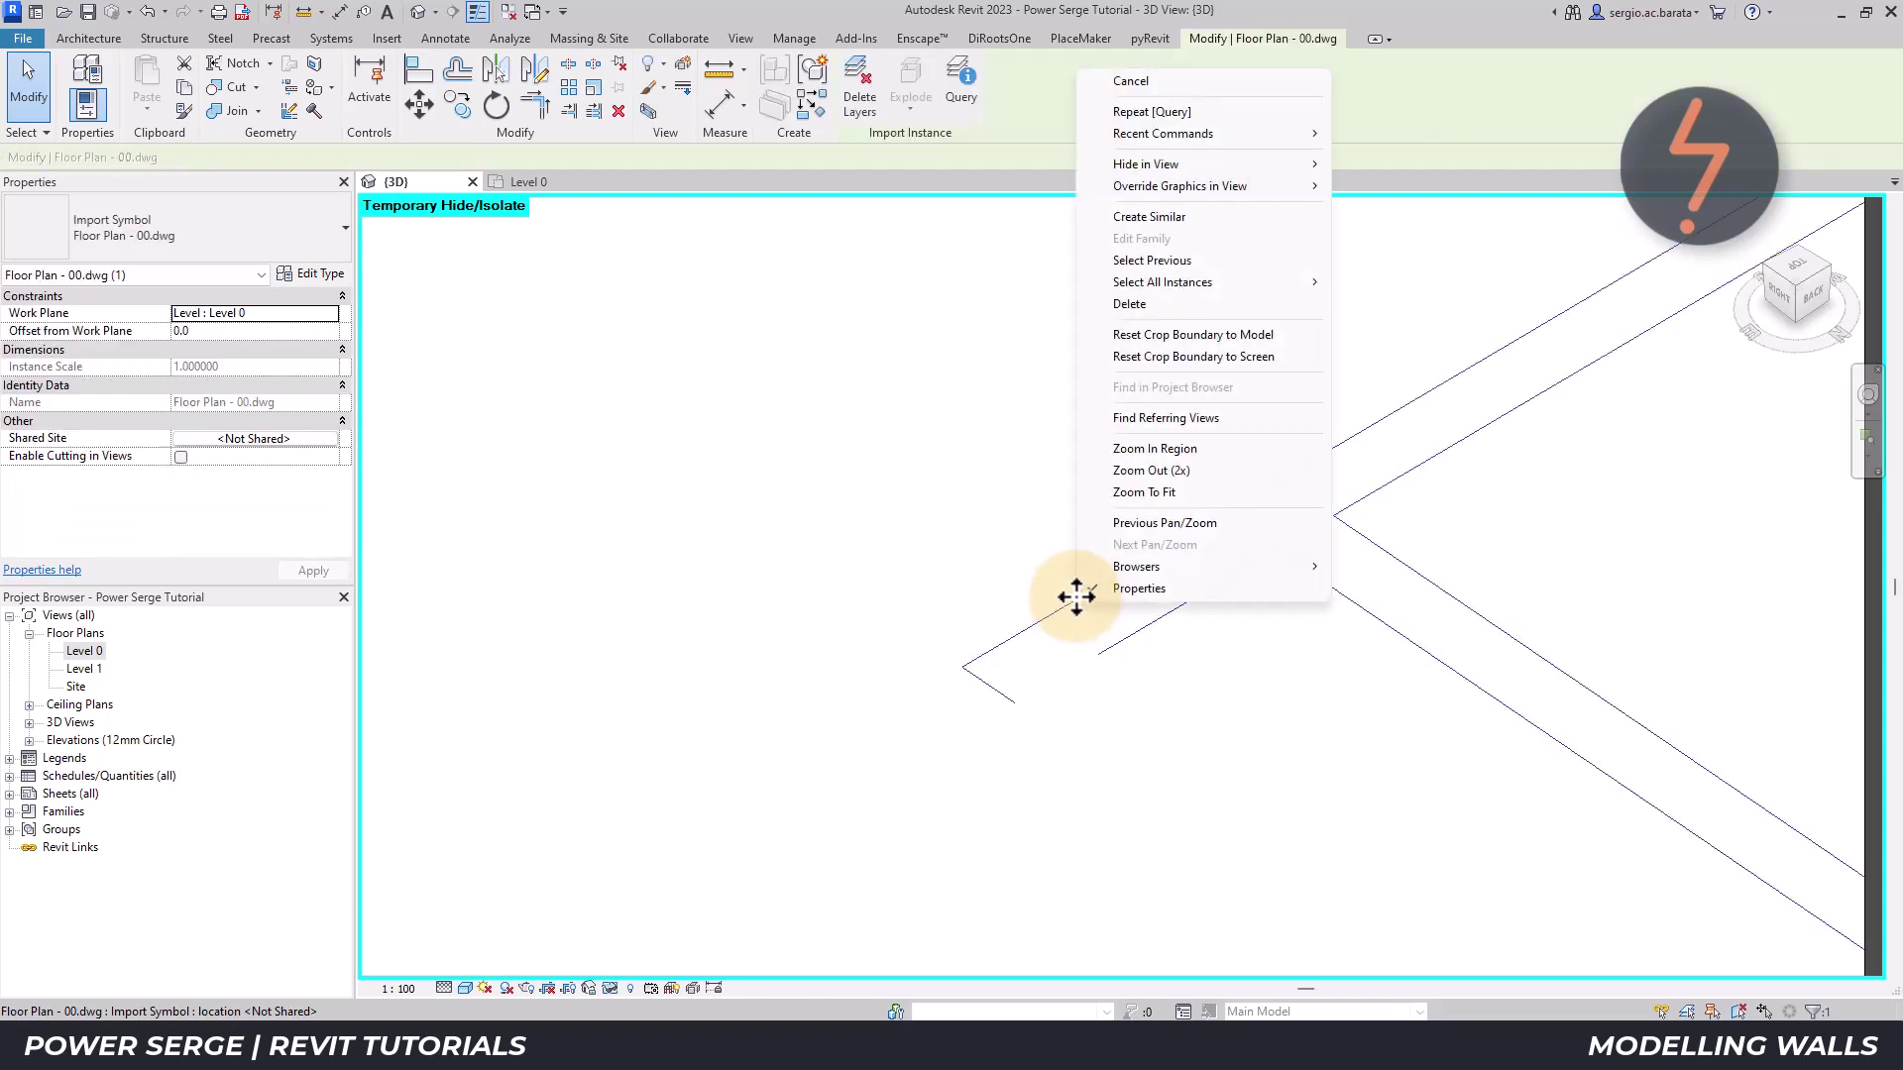
mouse_move(1092, 188)
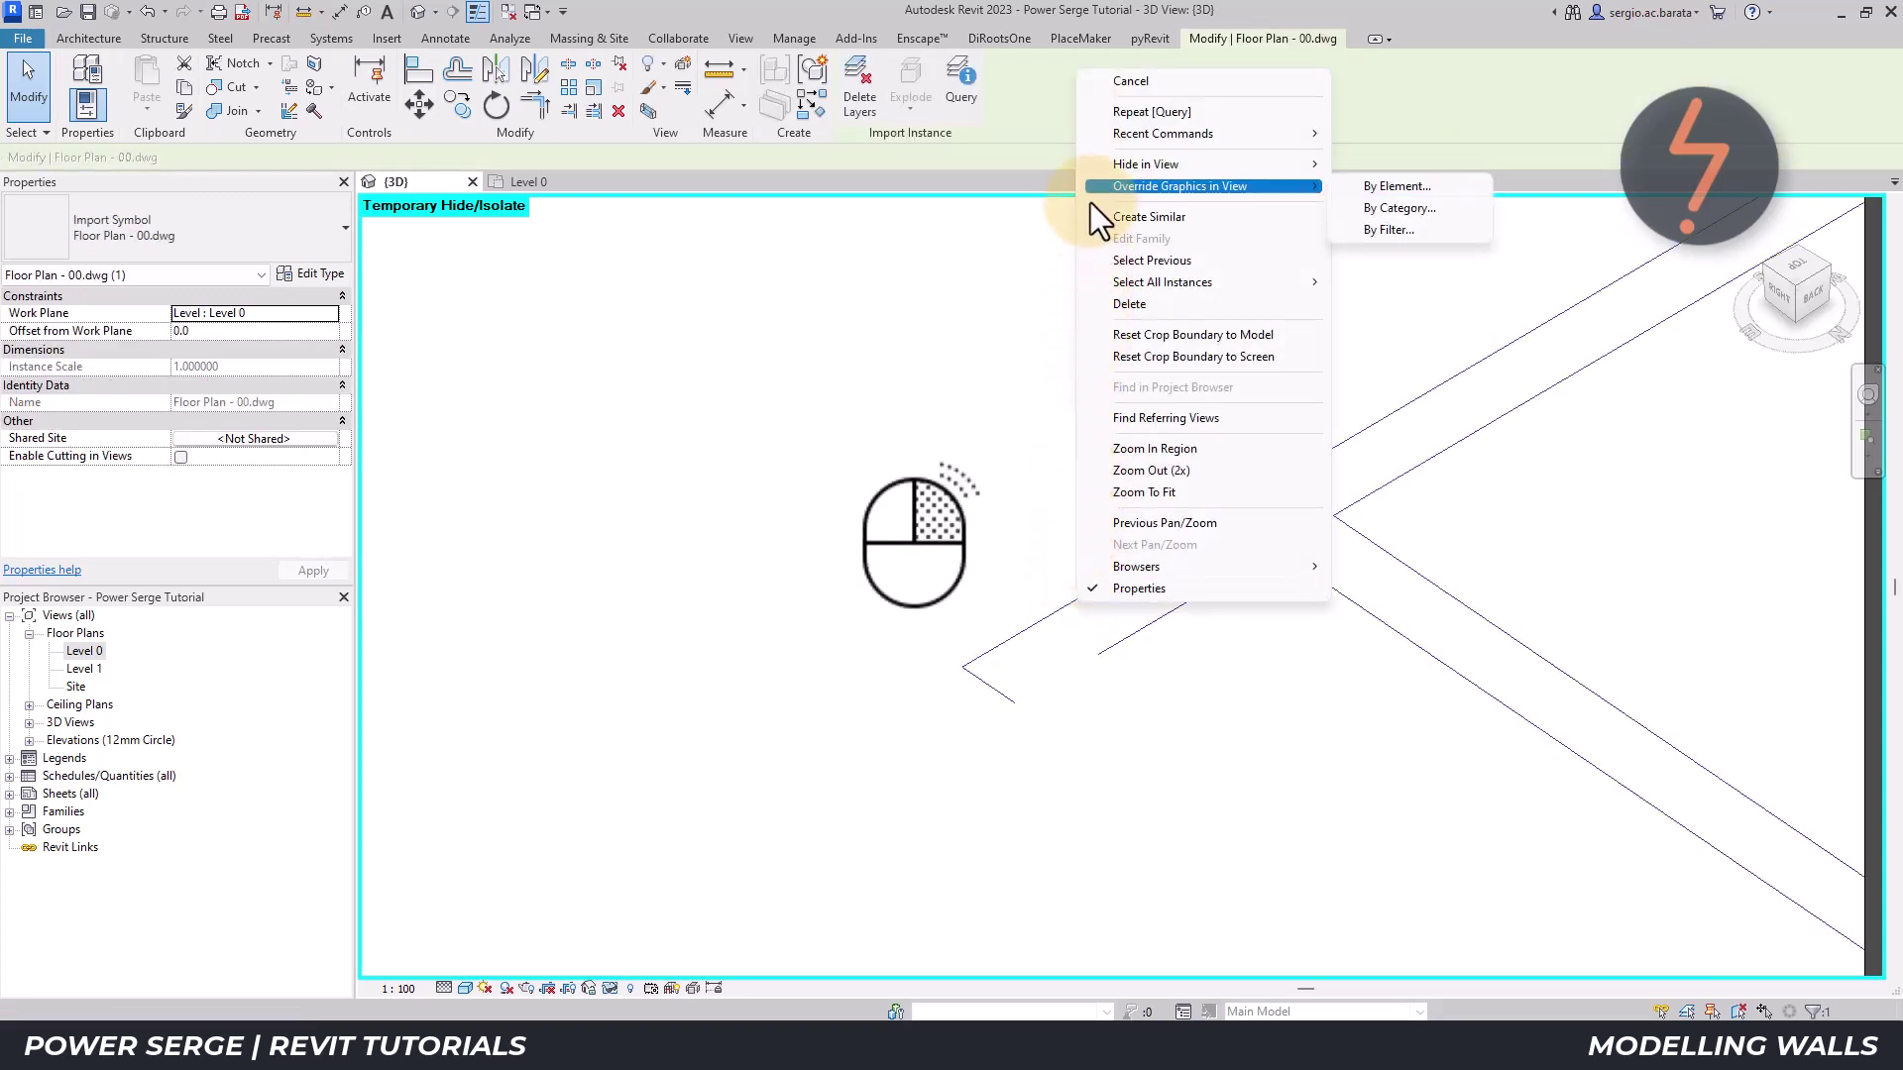
left_click(1364, 185)
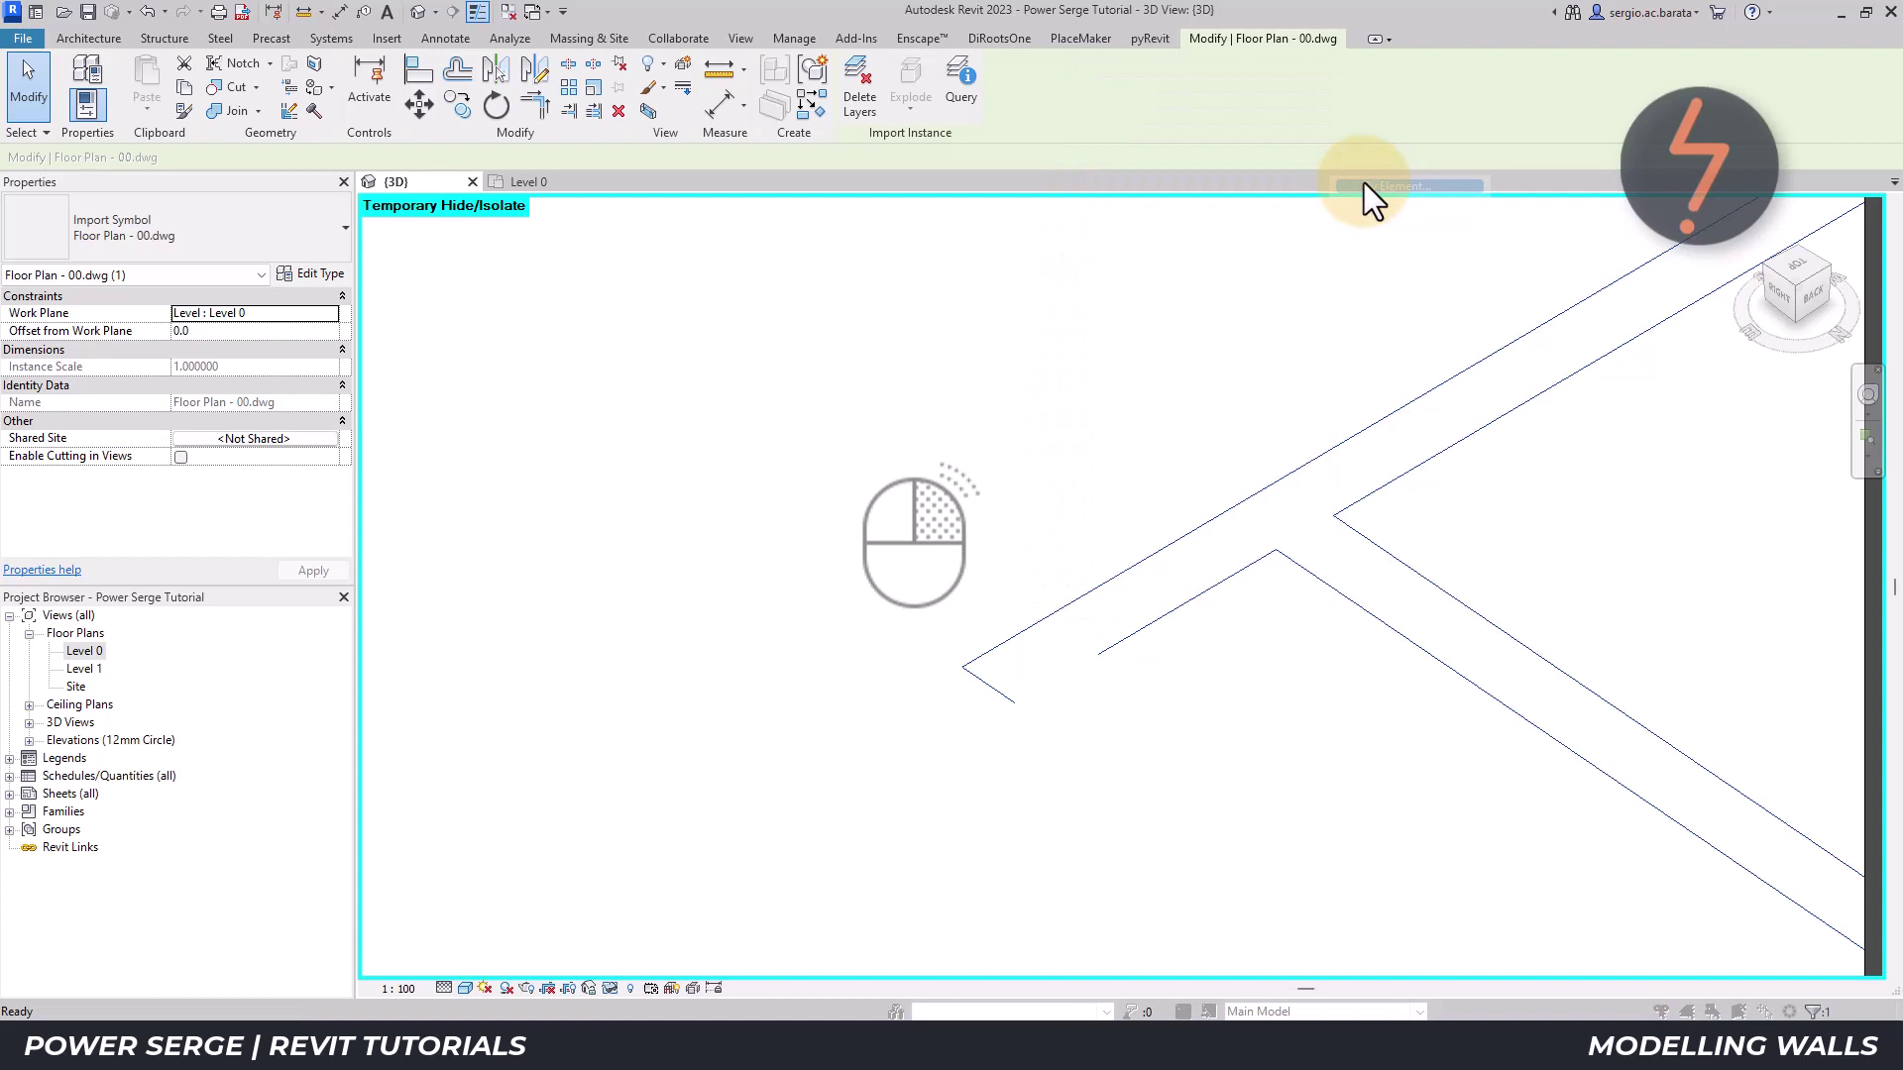
left_click(790, 478)
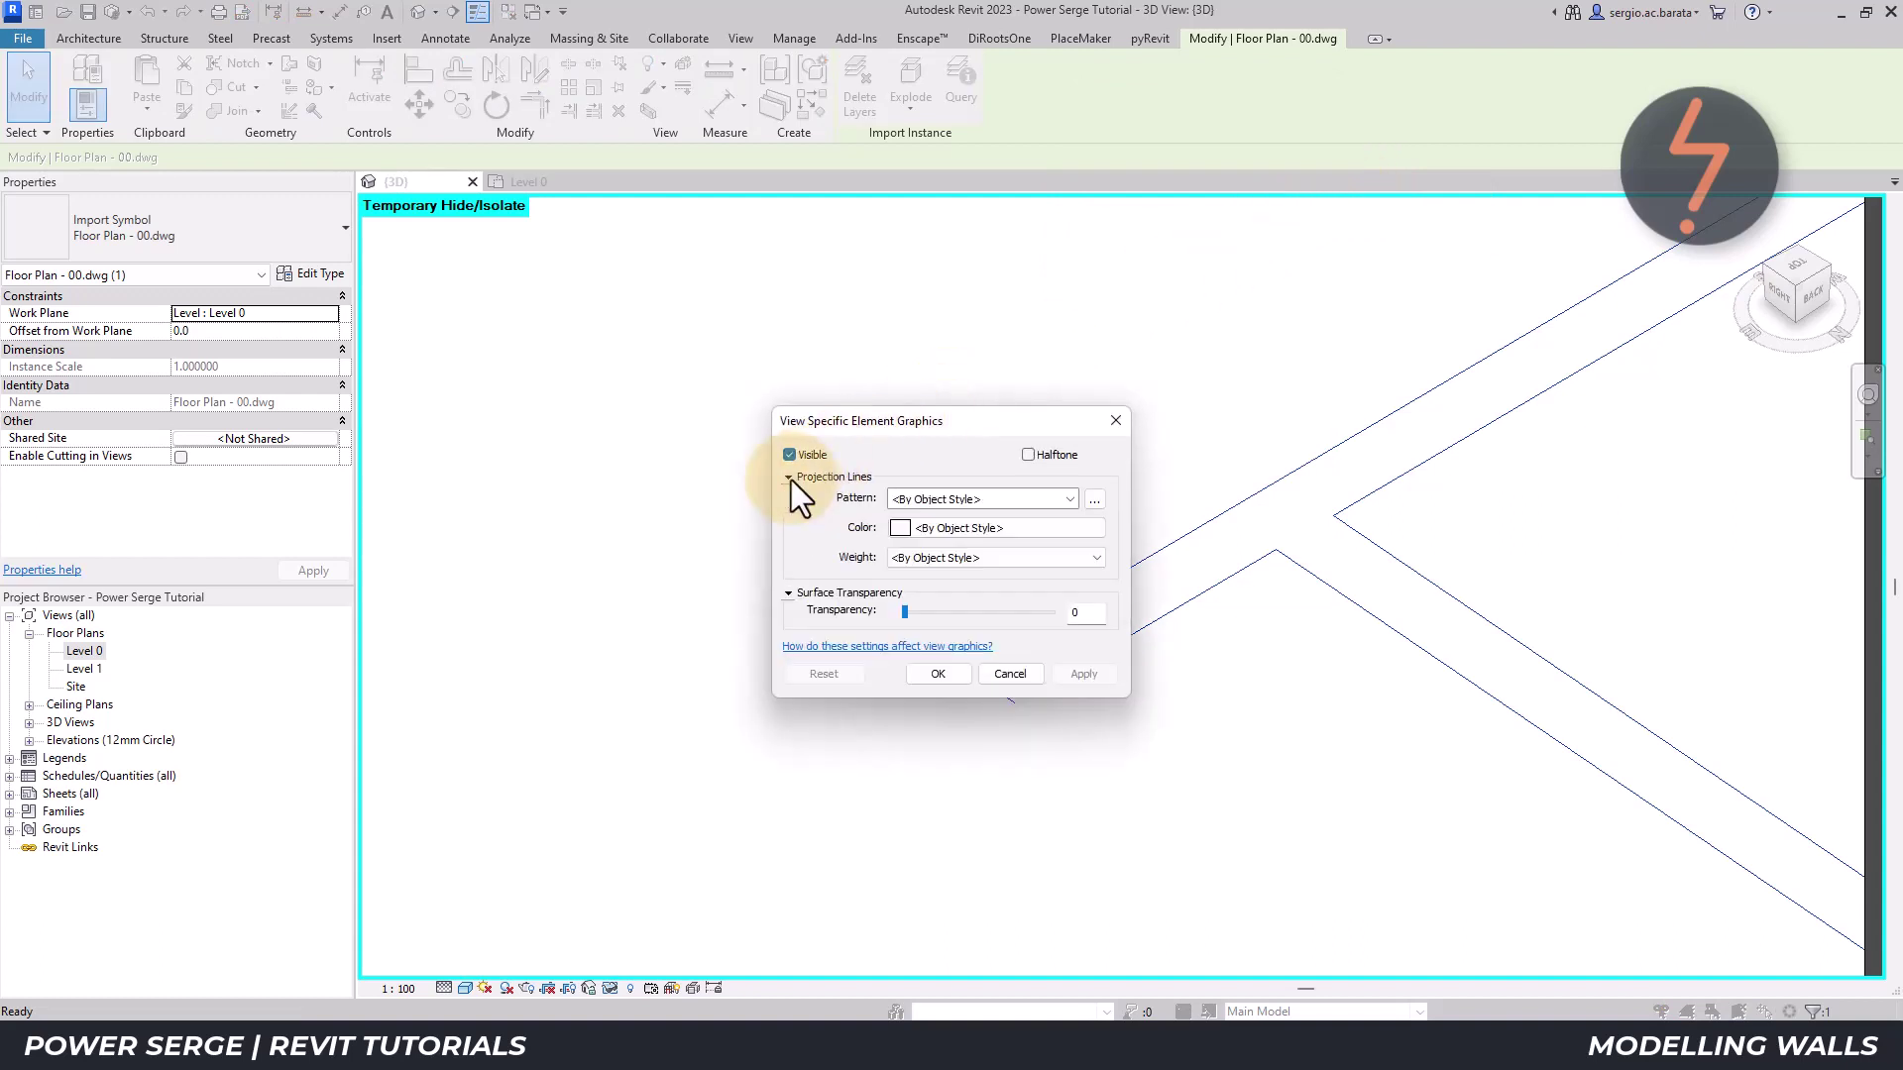
left_click(905, 528)
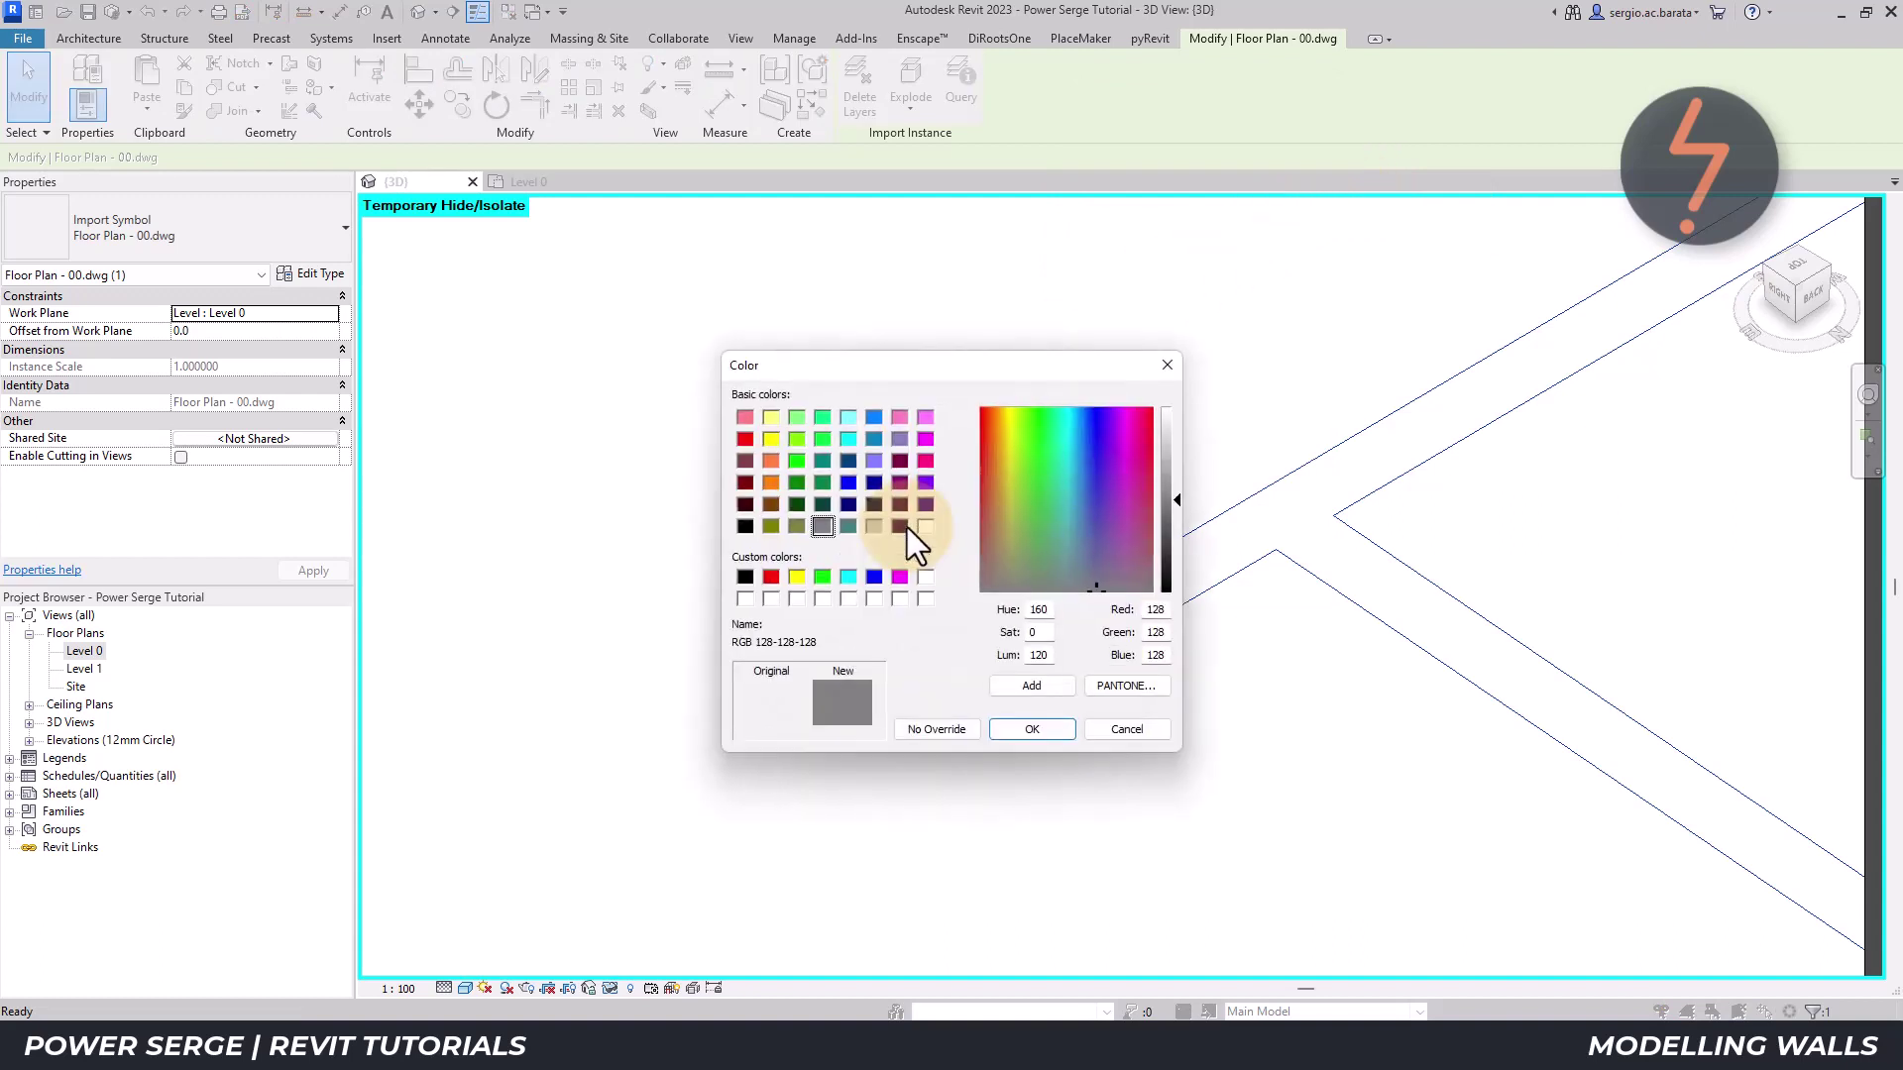
left_click(1021, 723)
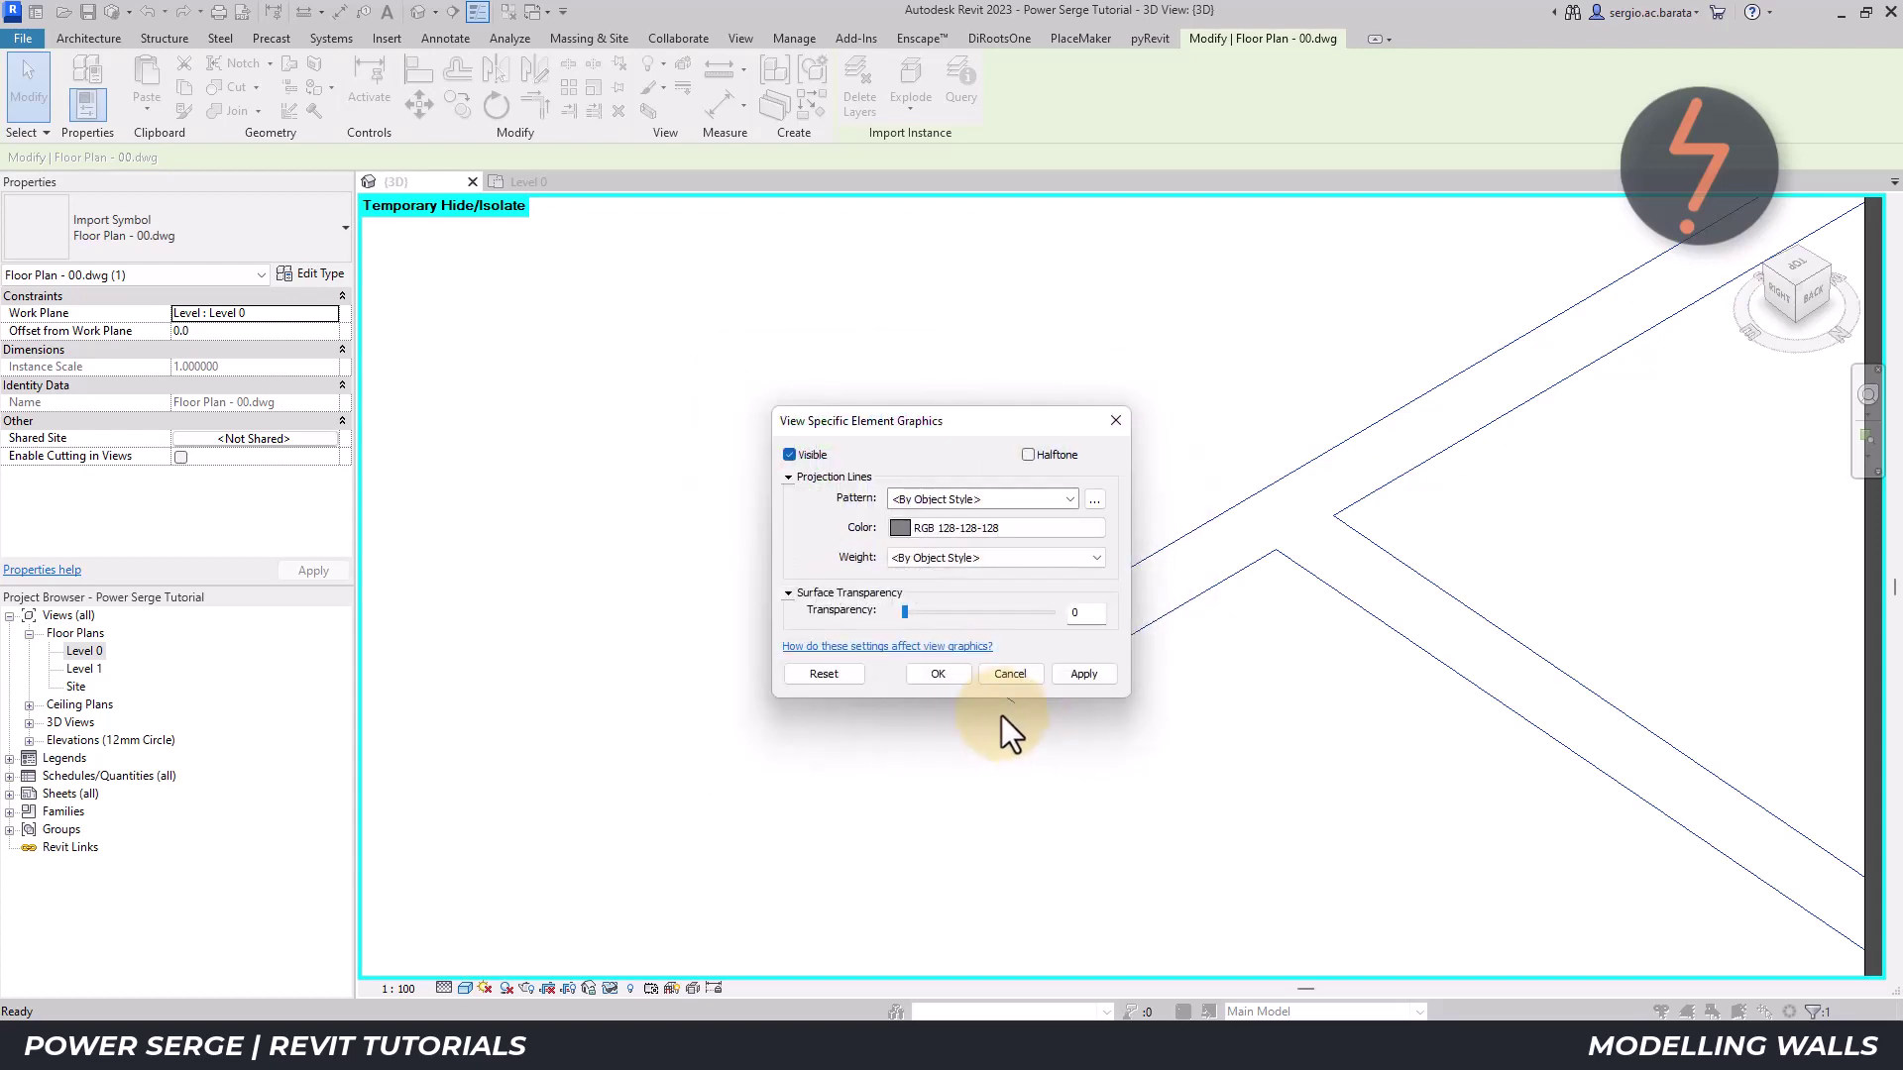
left_click(930, 675)
left_click(811, 718)
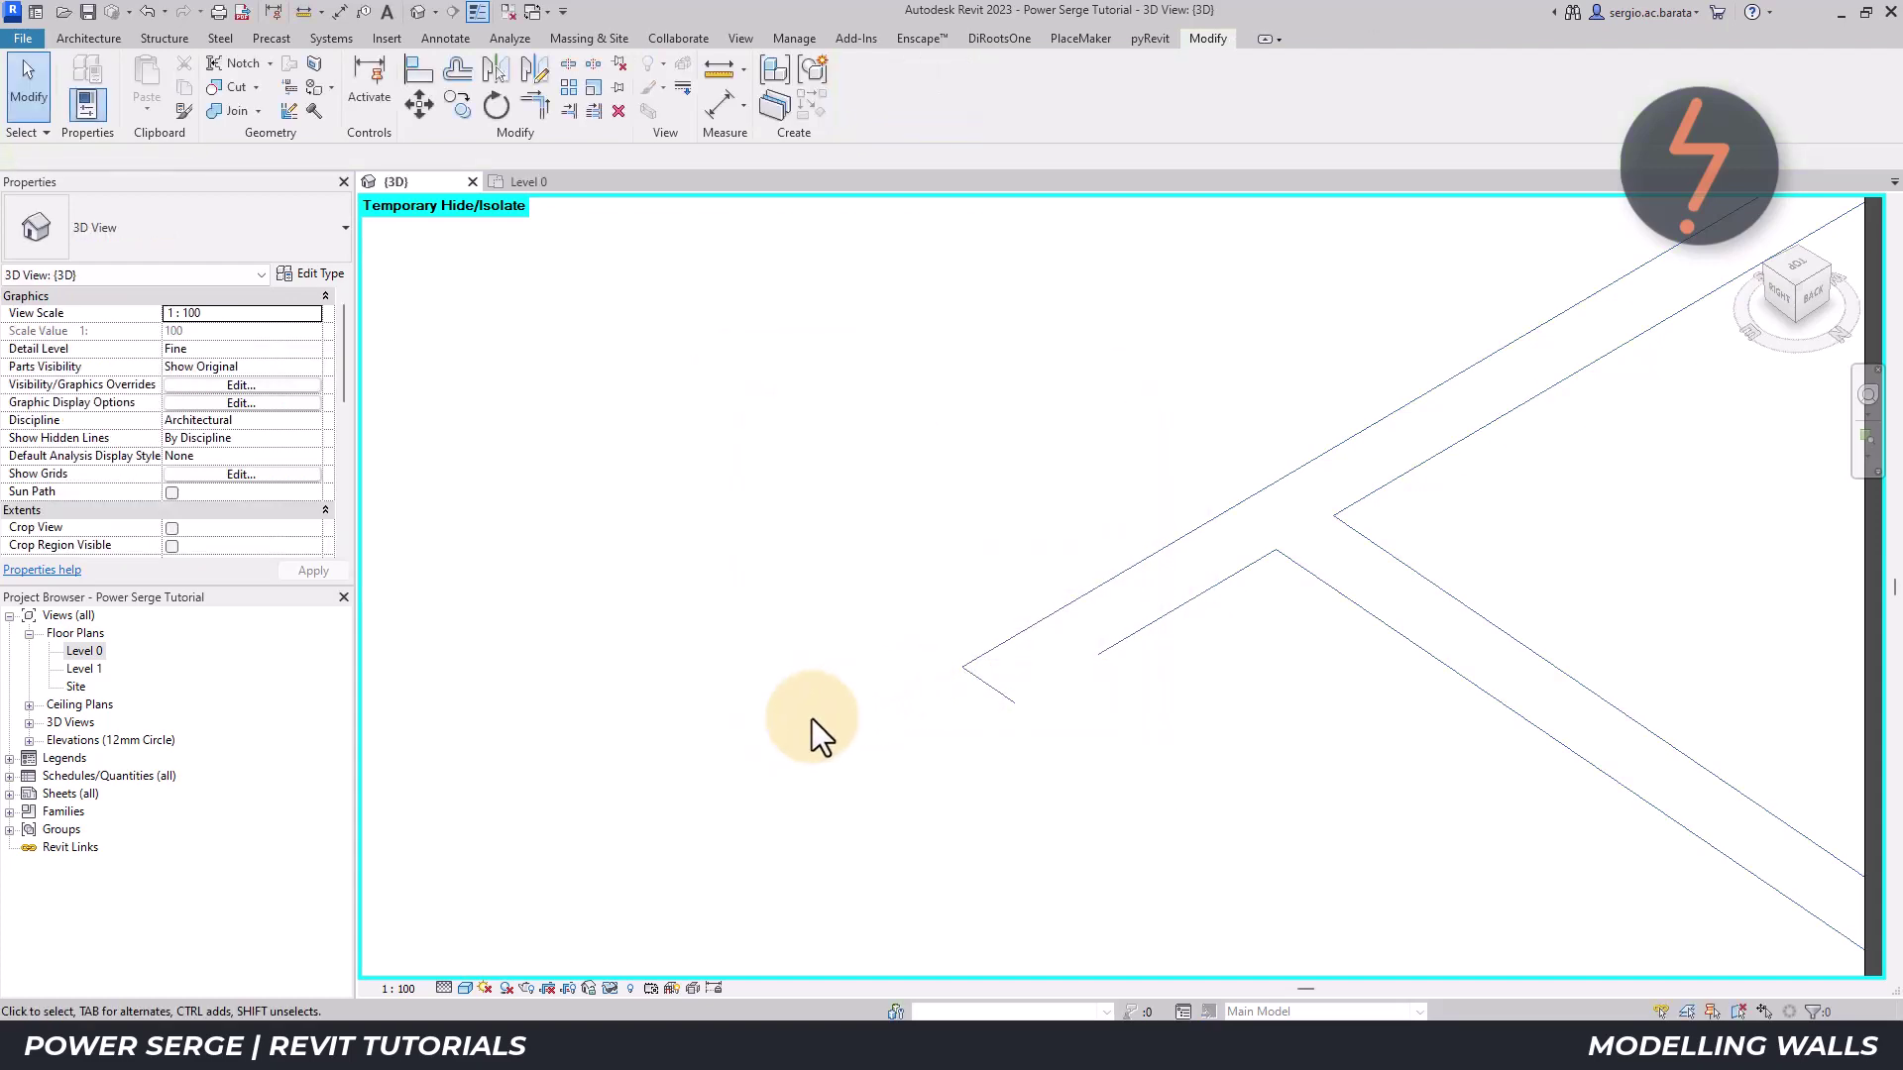
- Return to the previous view and set up Wall-Ret_164Con walls rising to Level 1
right_click(812, 718)
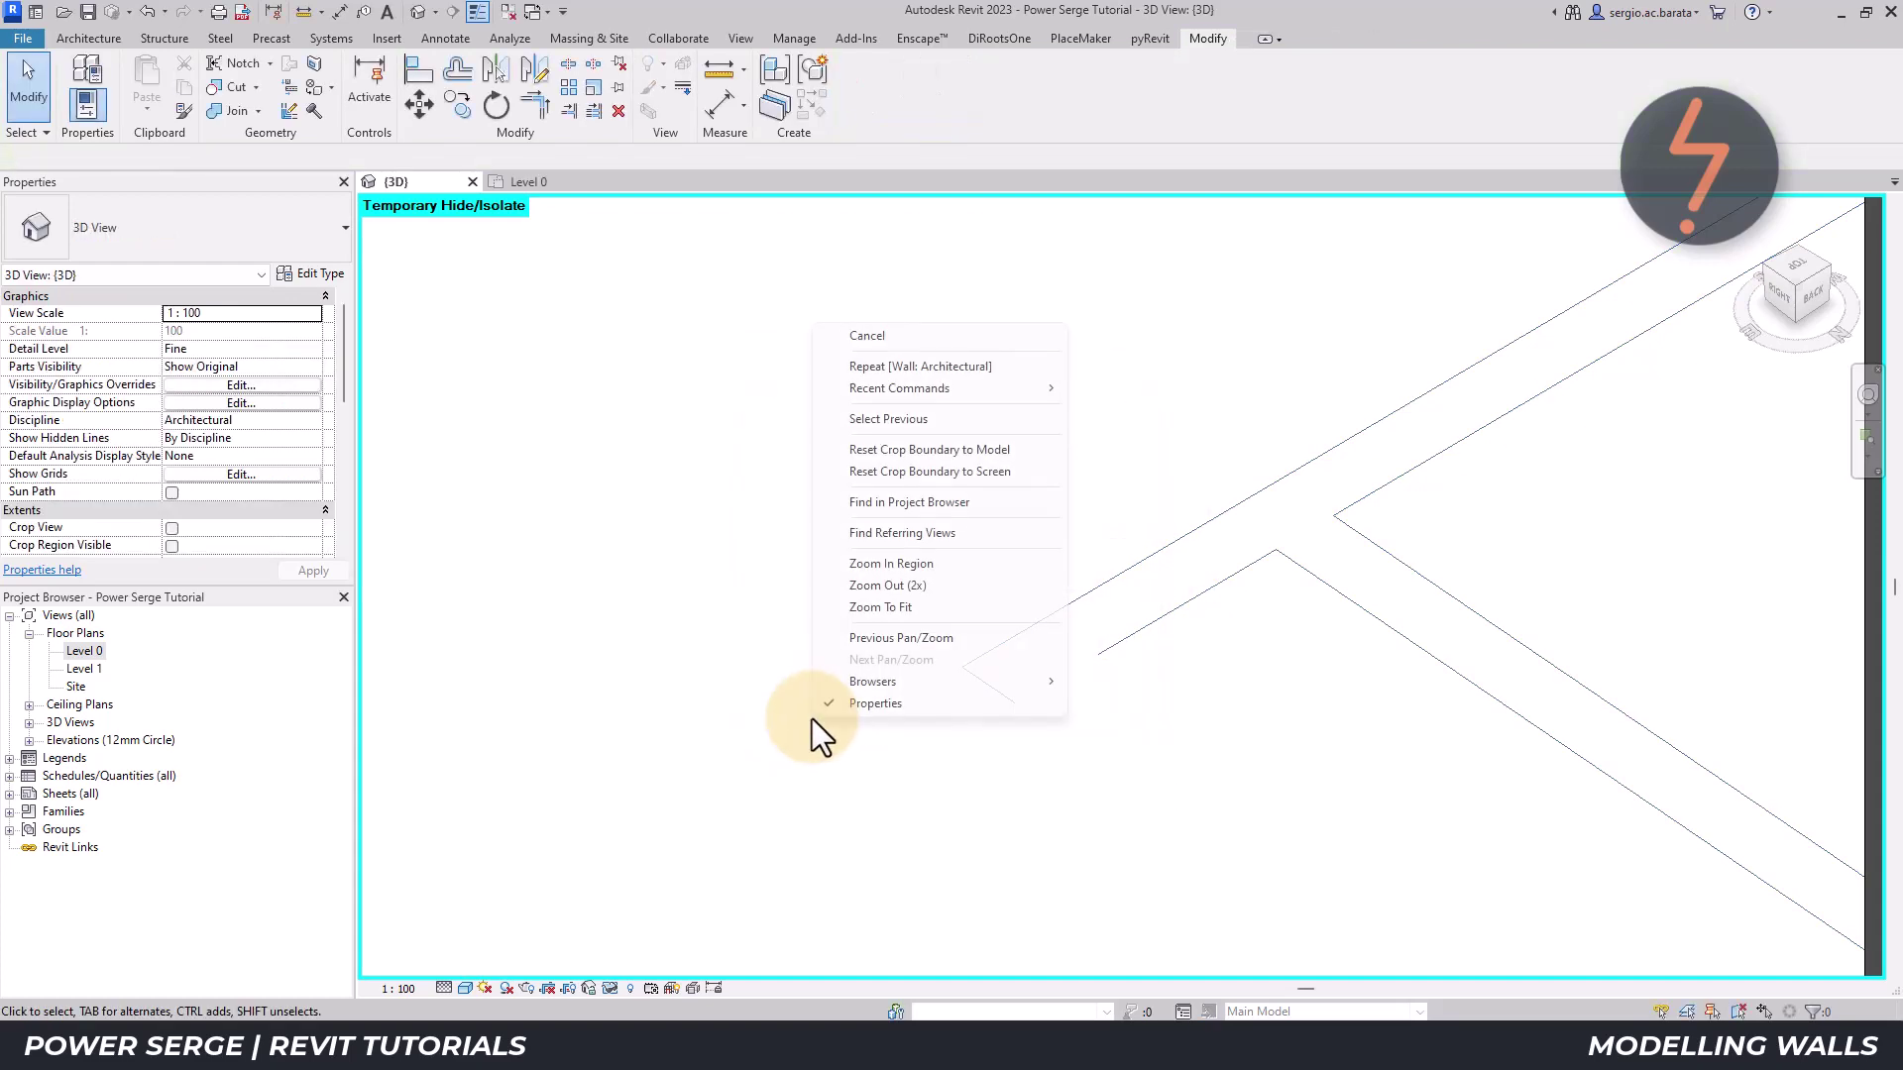
left_click(854, 638)
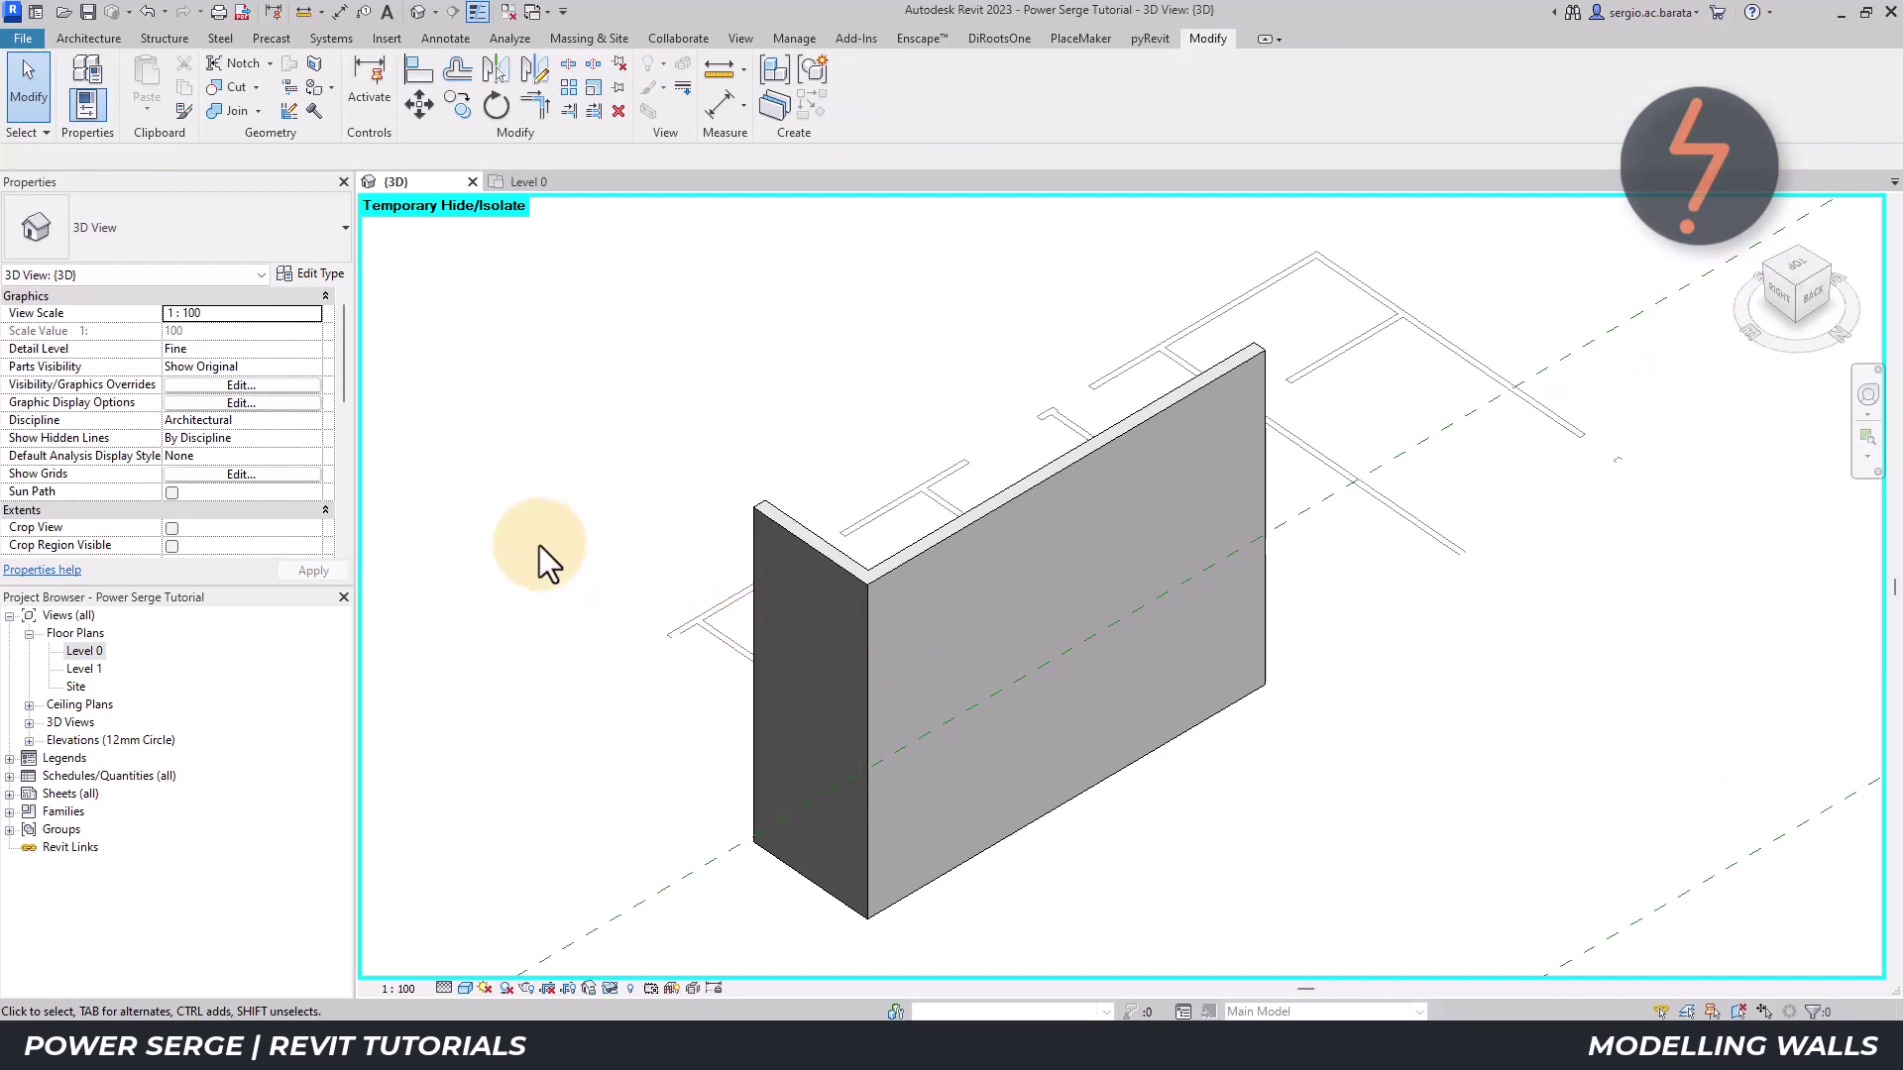
key("w")
key("a")
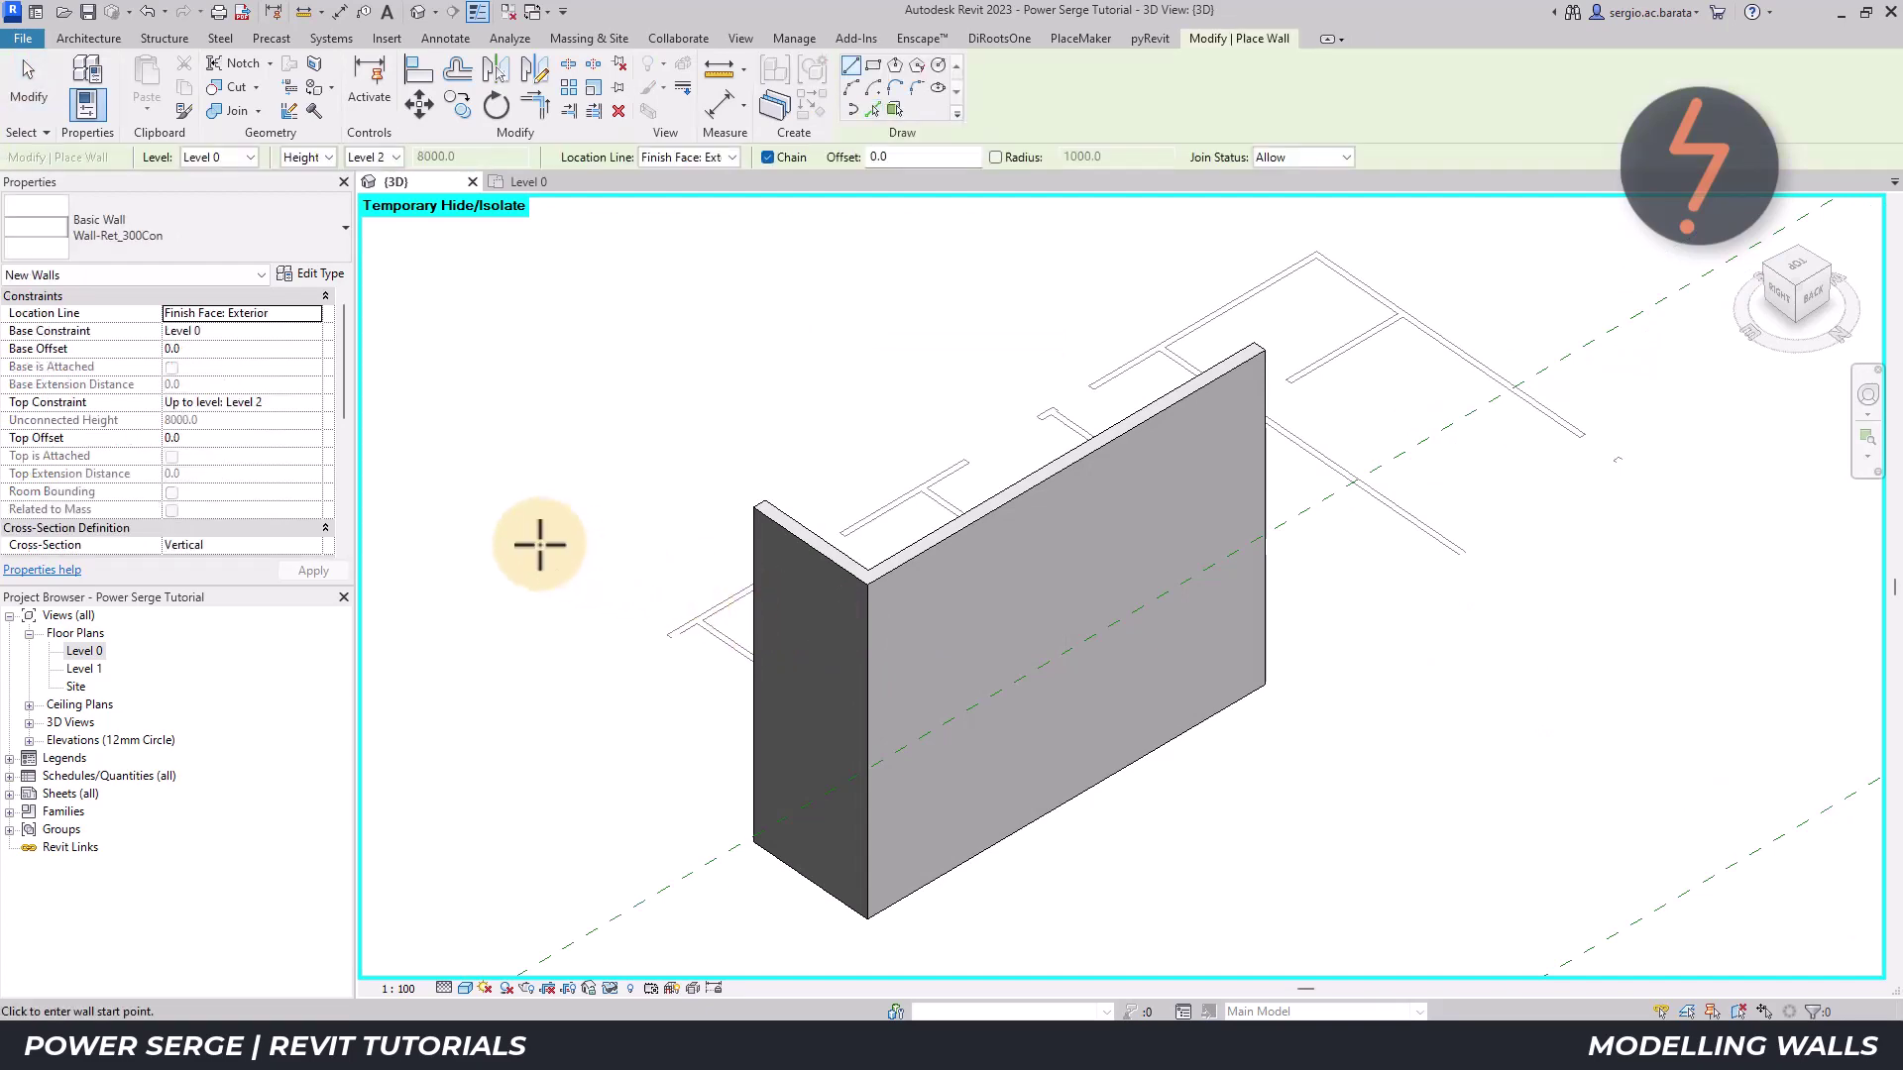
left_click(342, 249)
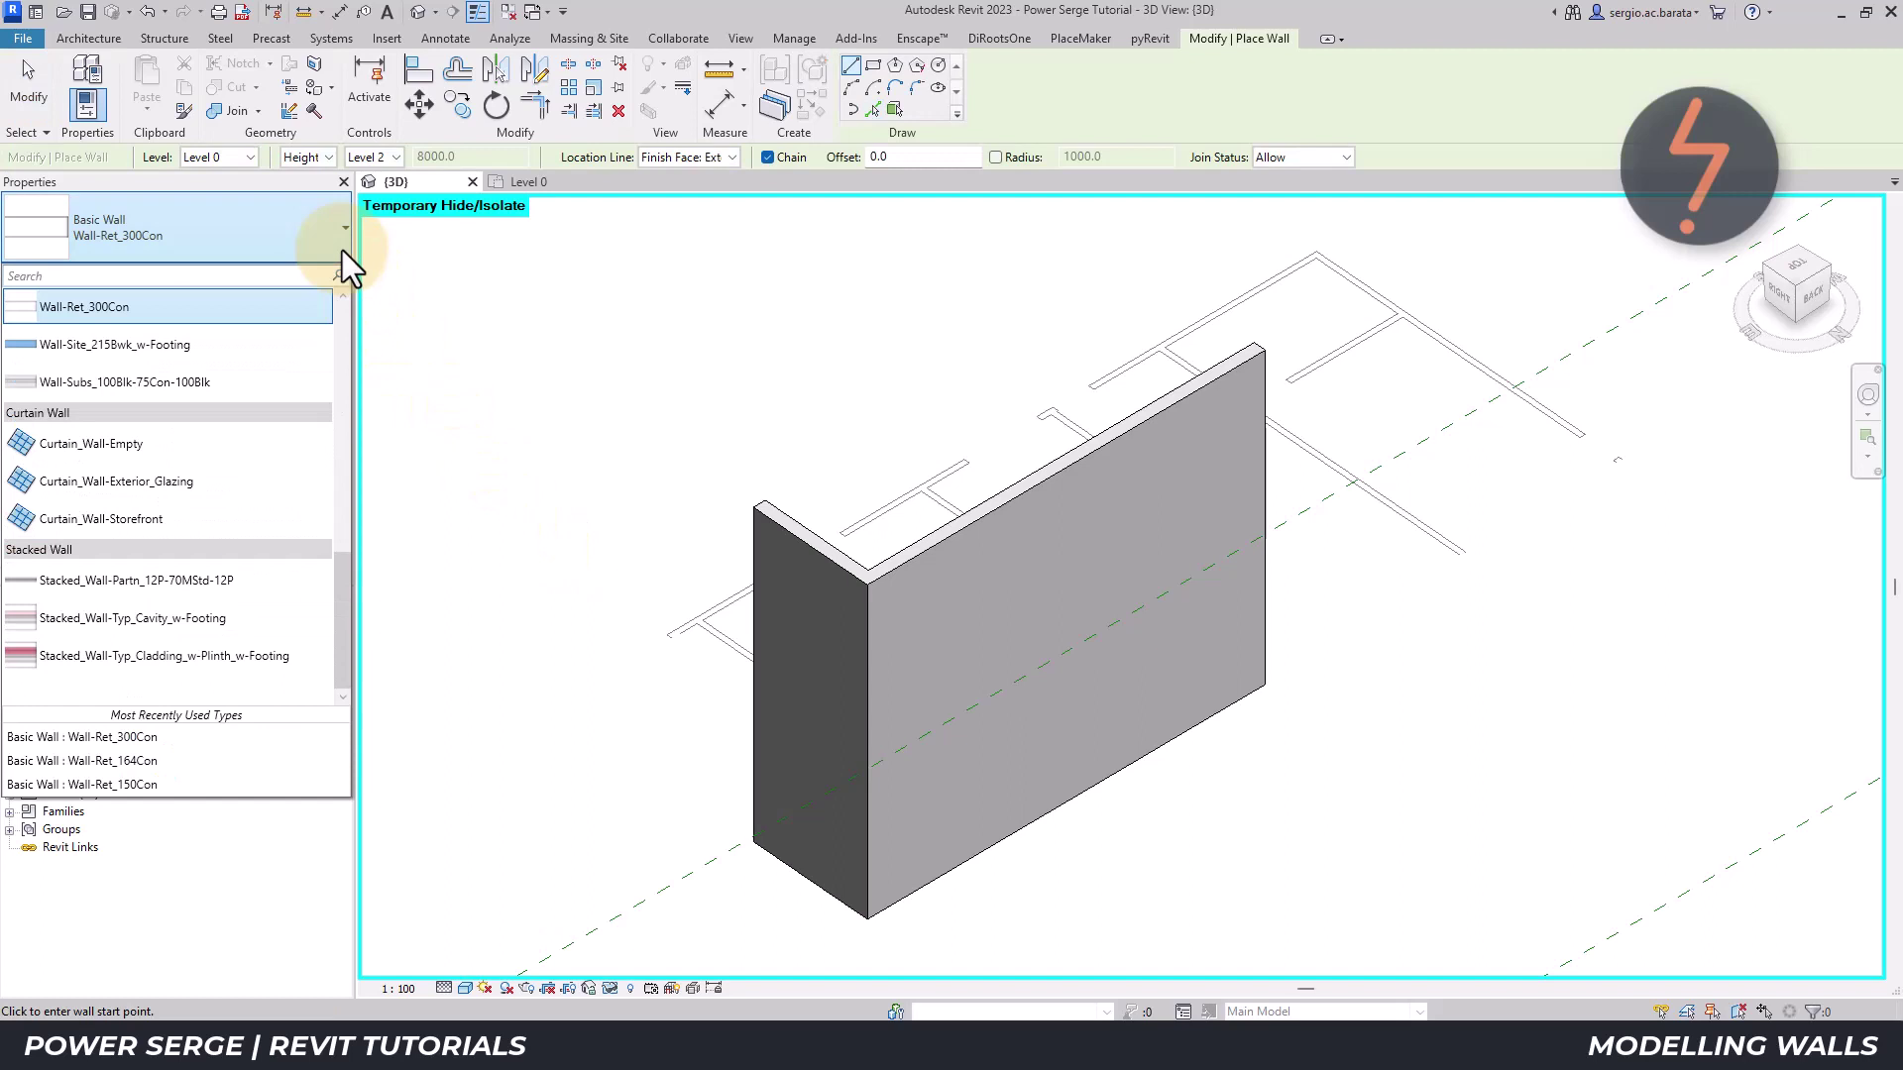
left_click(343, 294)
left_click(289, 311)
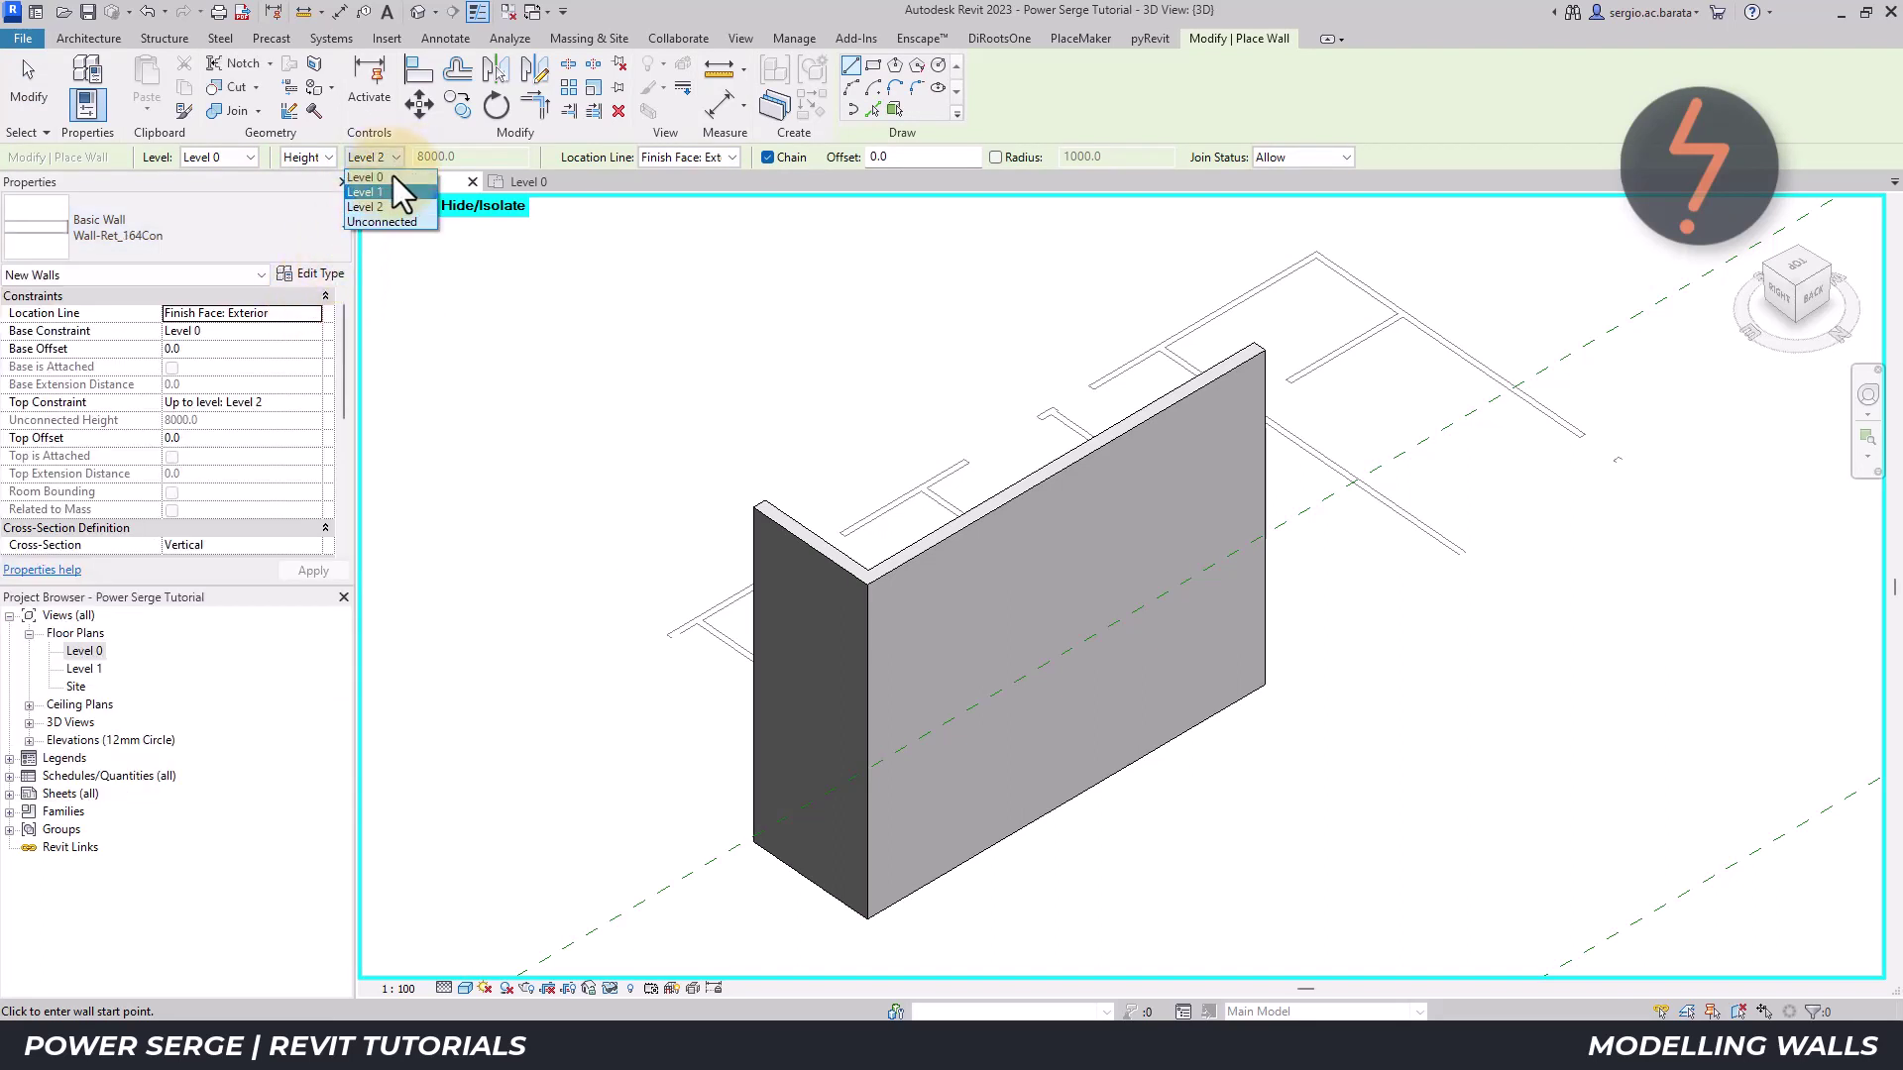
left_click(392, 185)
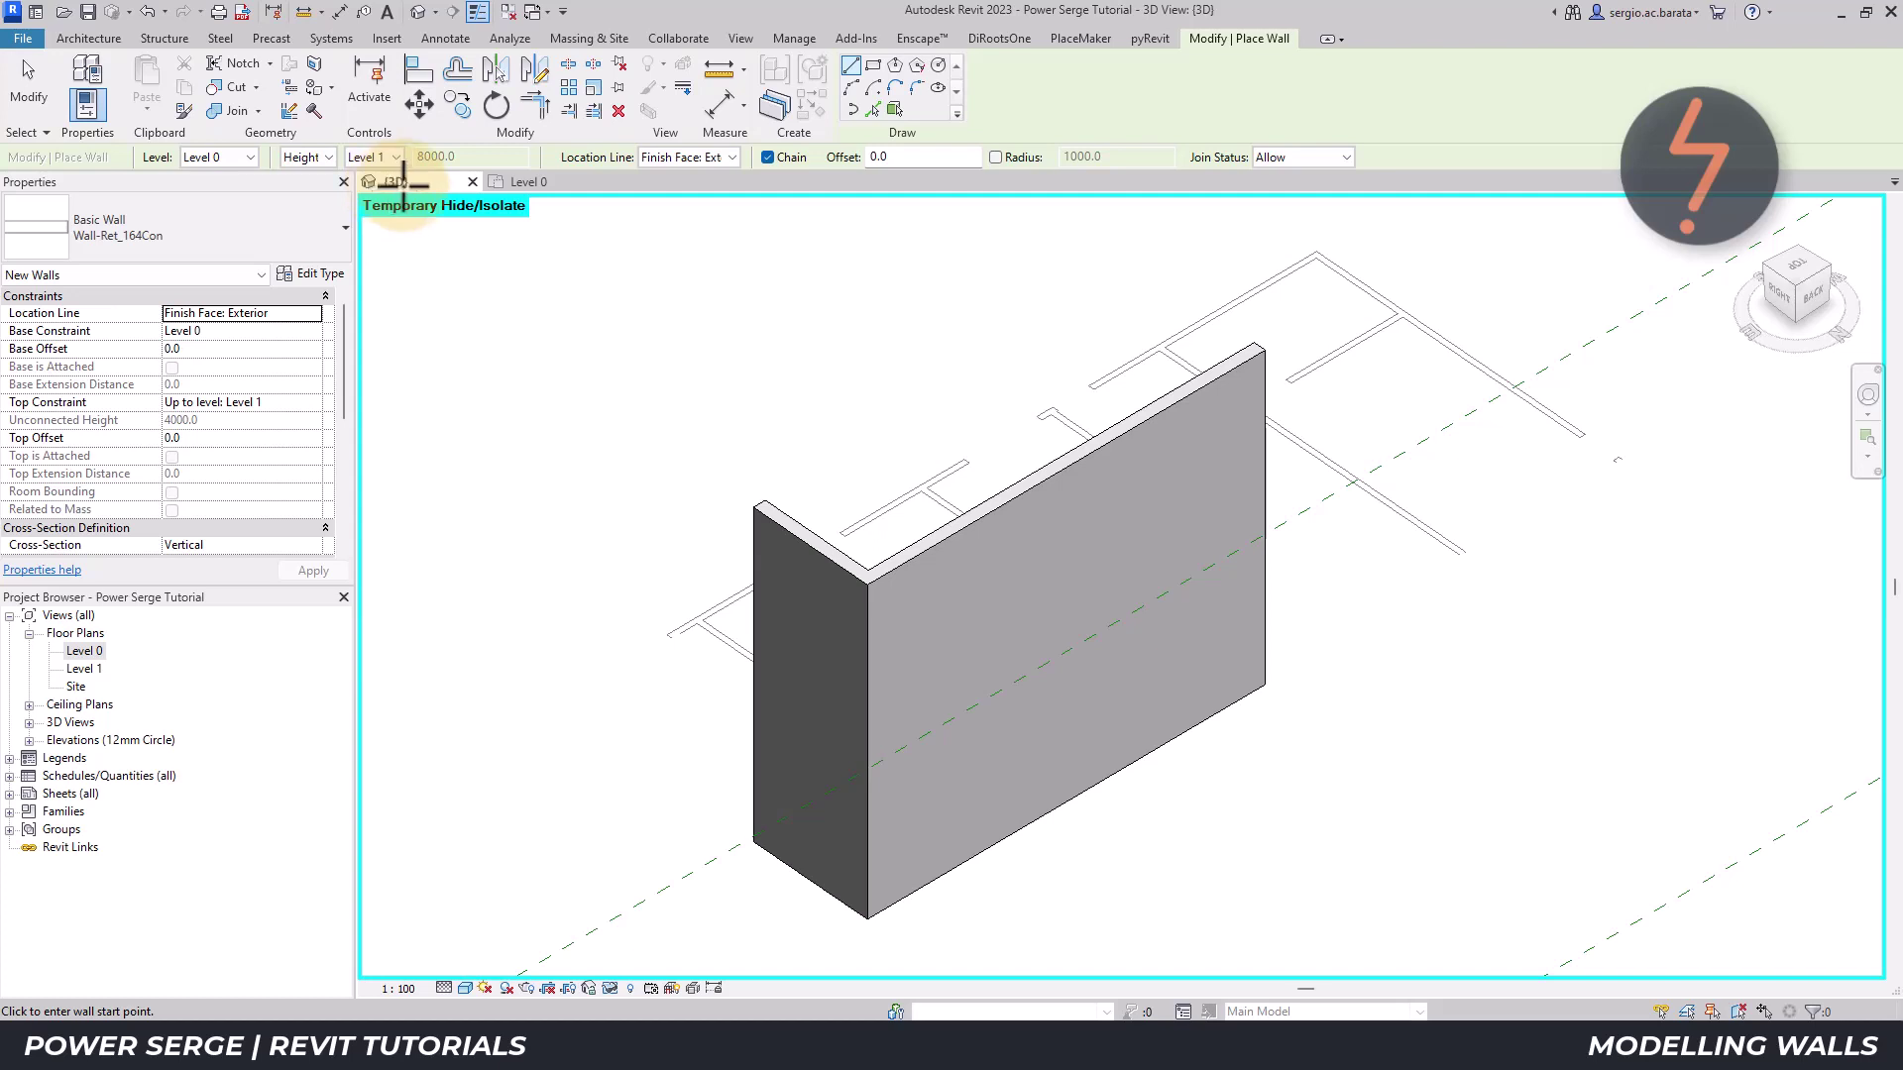
- Place two walls on the back and adjacent DWG lines using Pick Lines
left_click(872, 114)
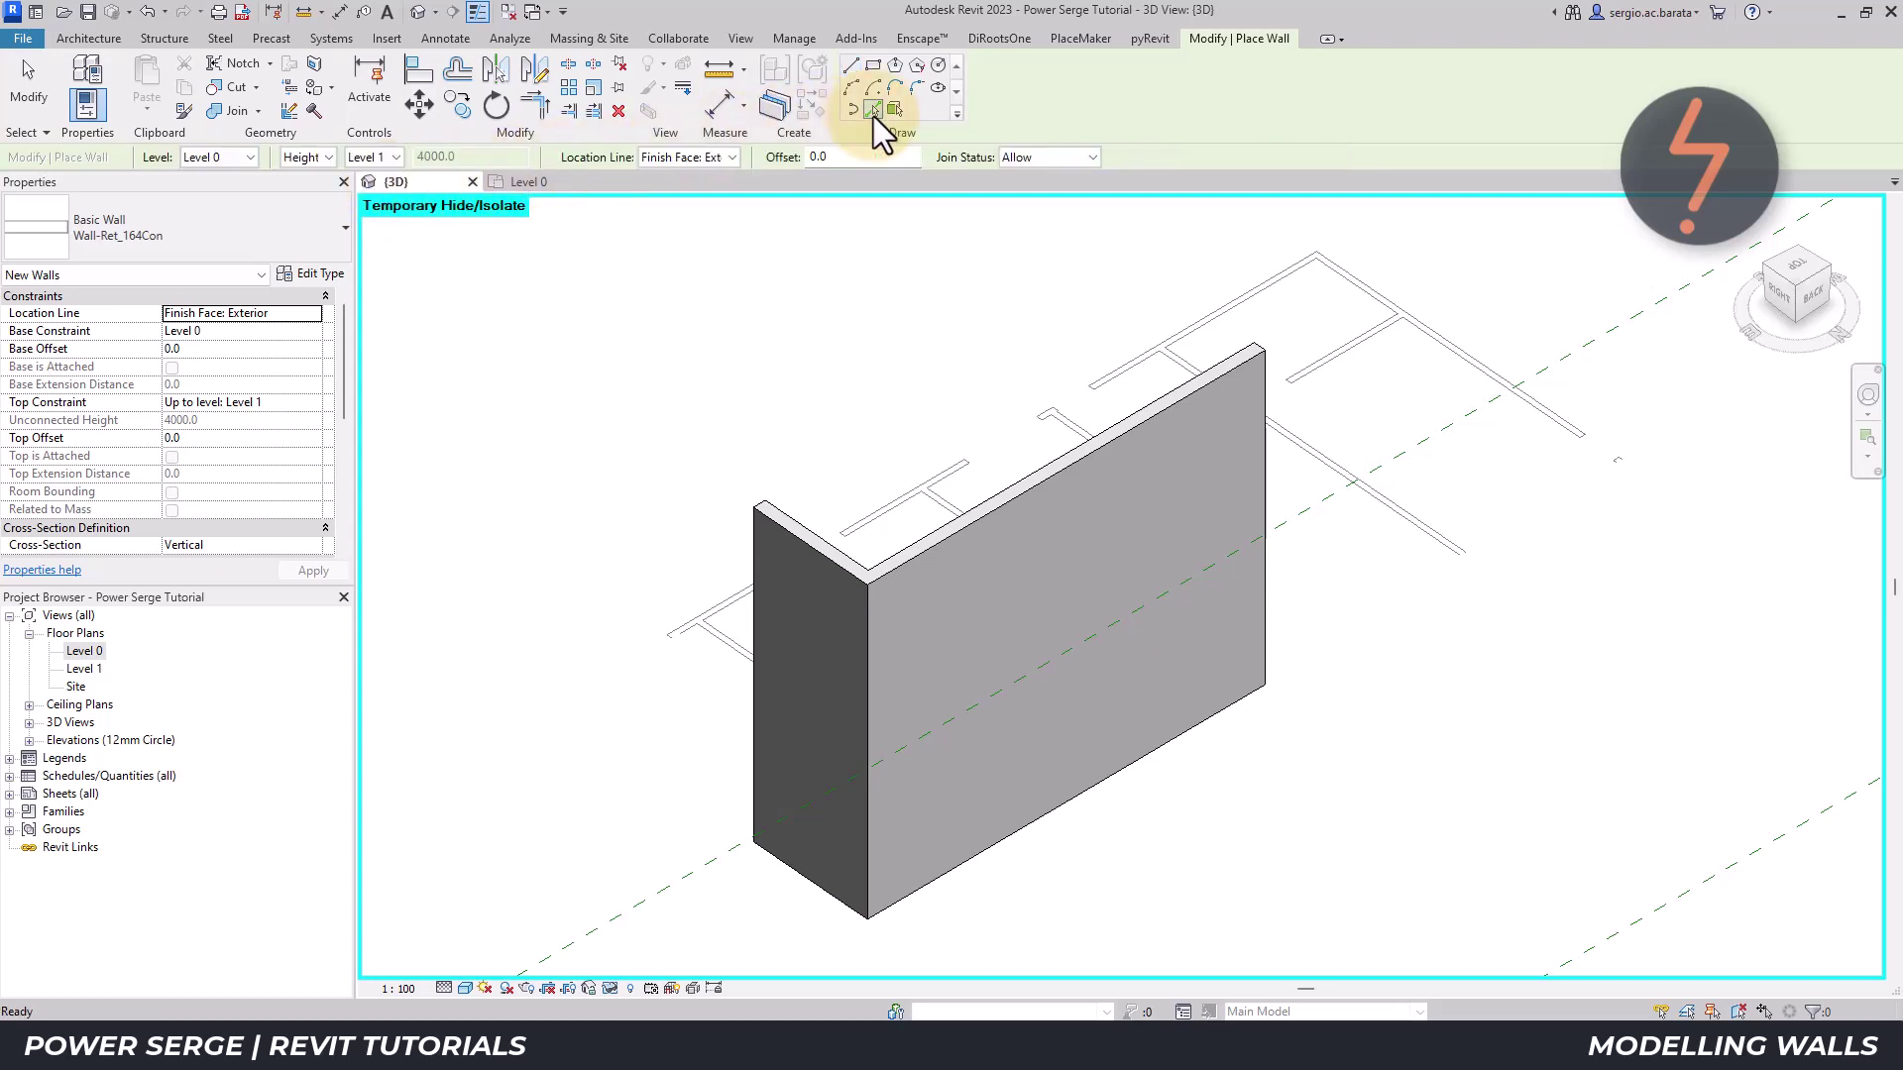
left_click(1293, 263)
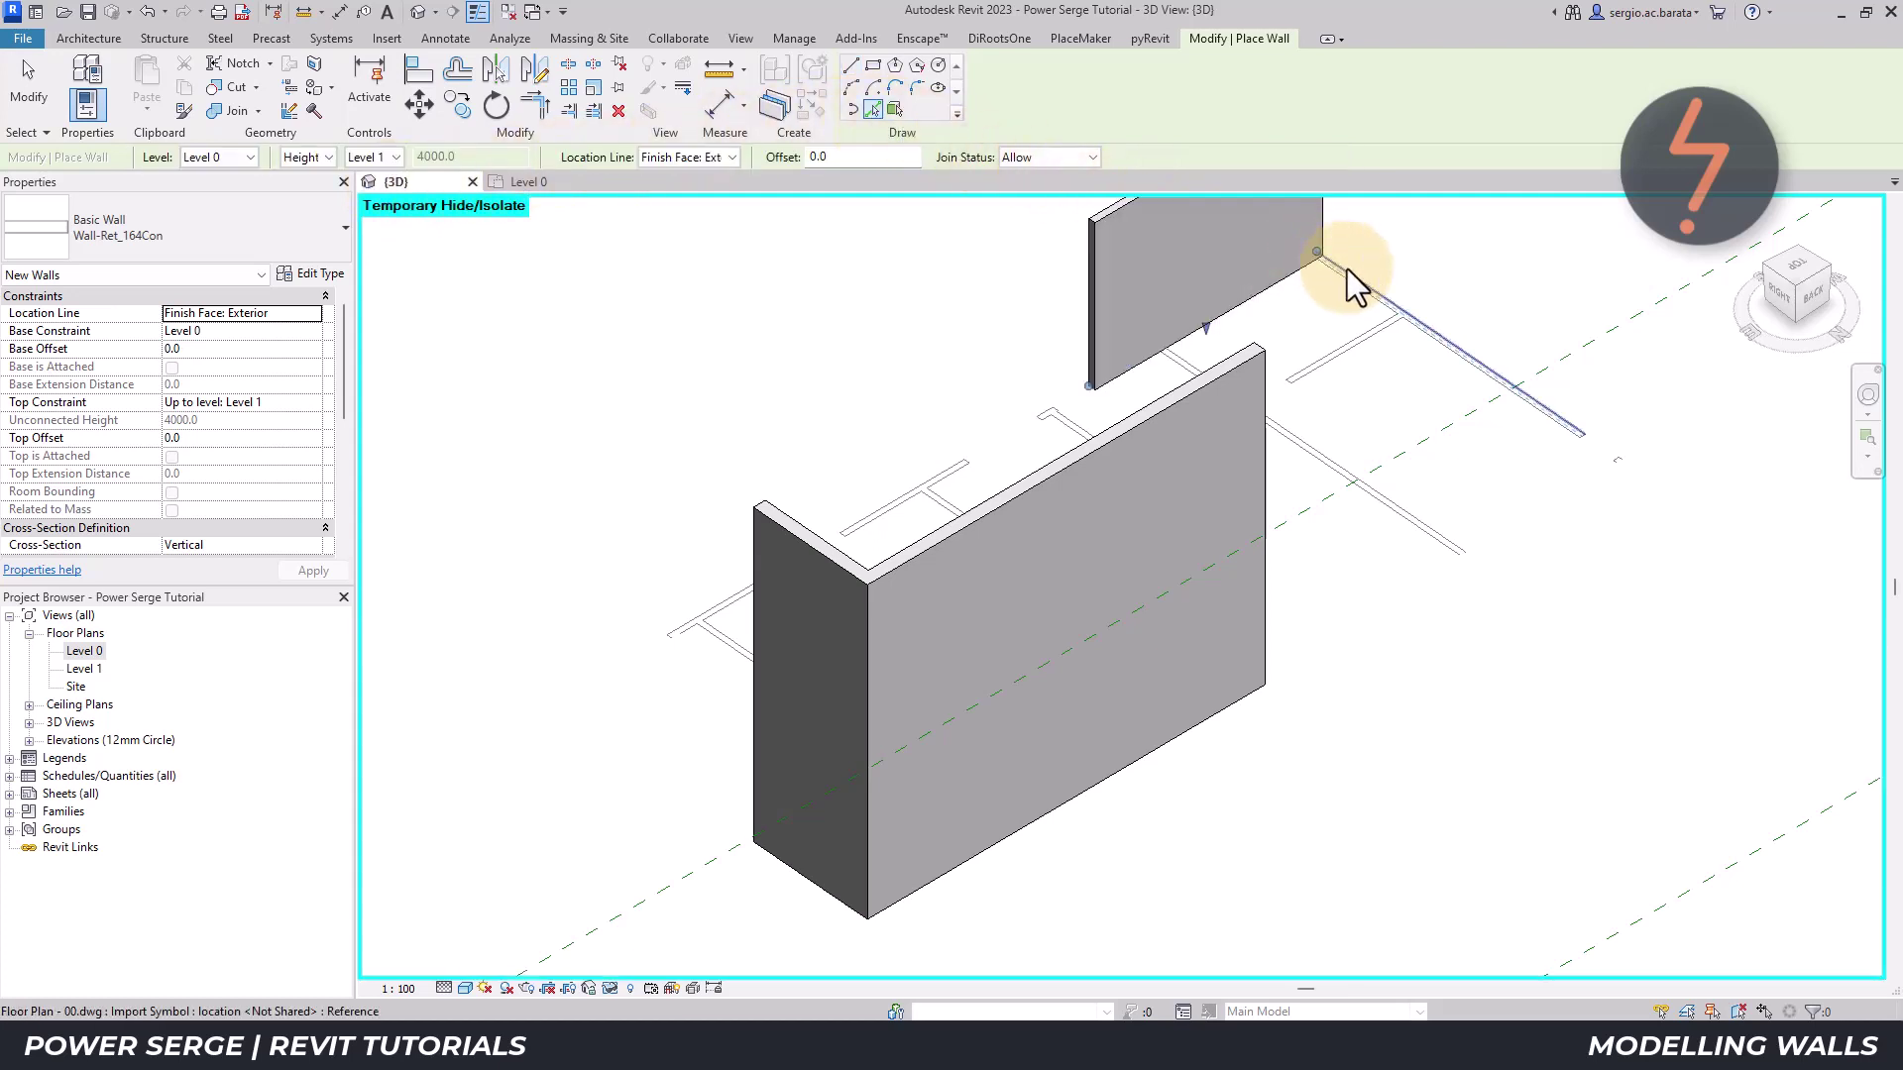
left_click(1347, 269)
- Trim/extend the back walls and front wall into clean corners, then view the model from the top
key("Escape")
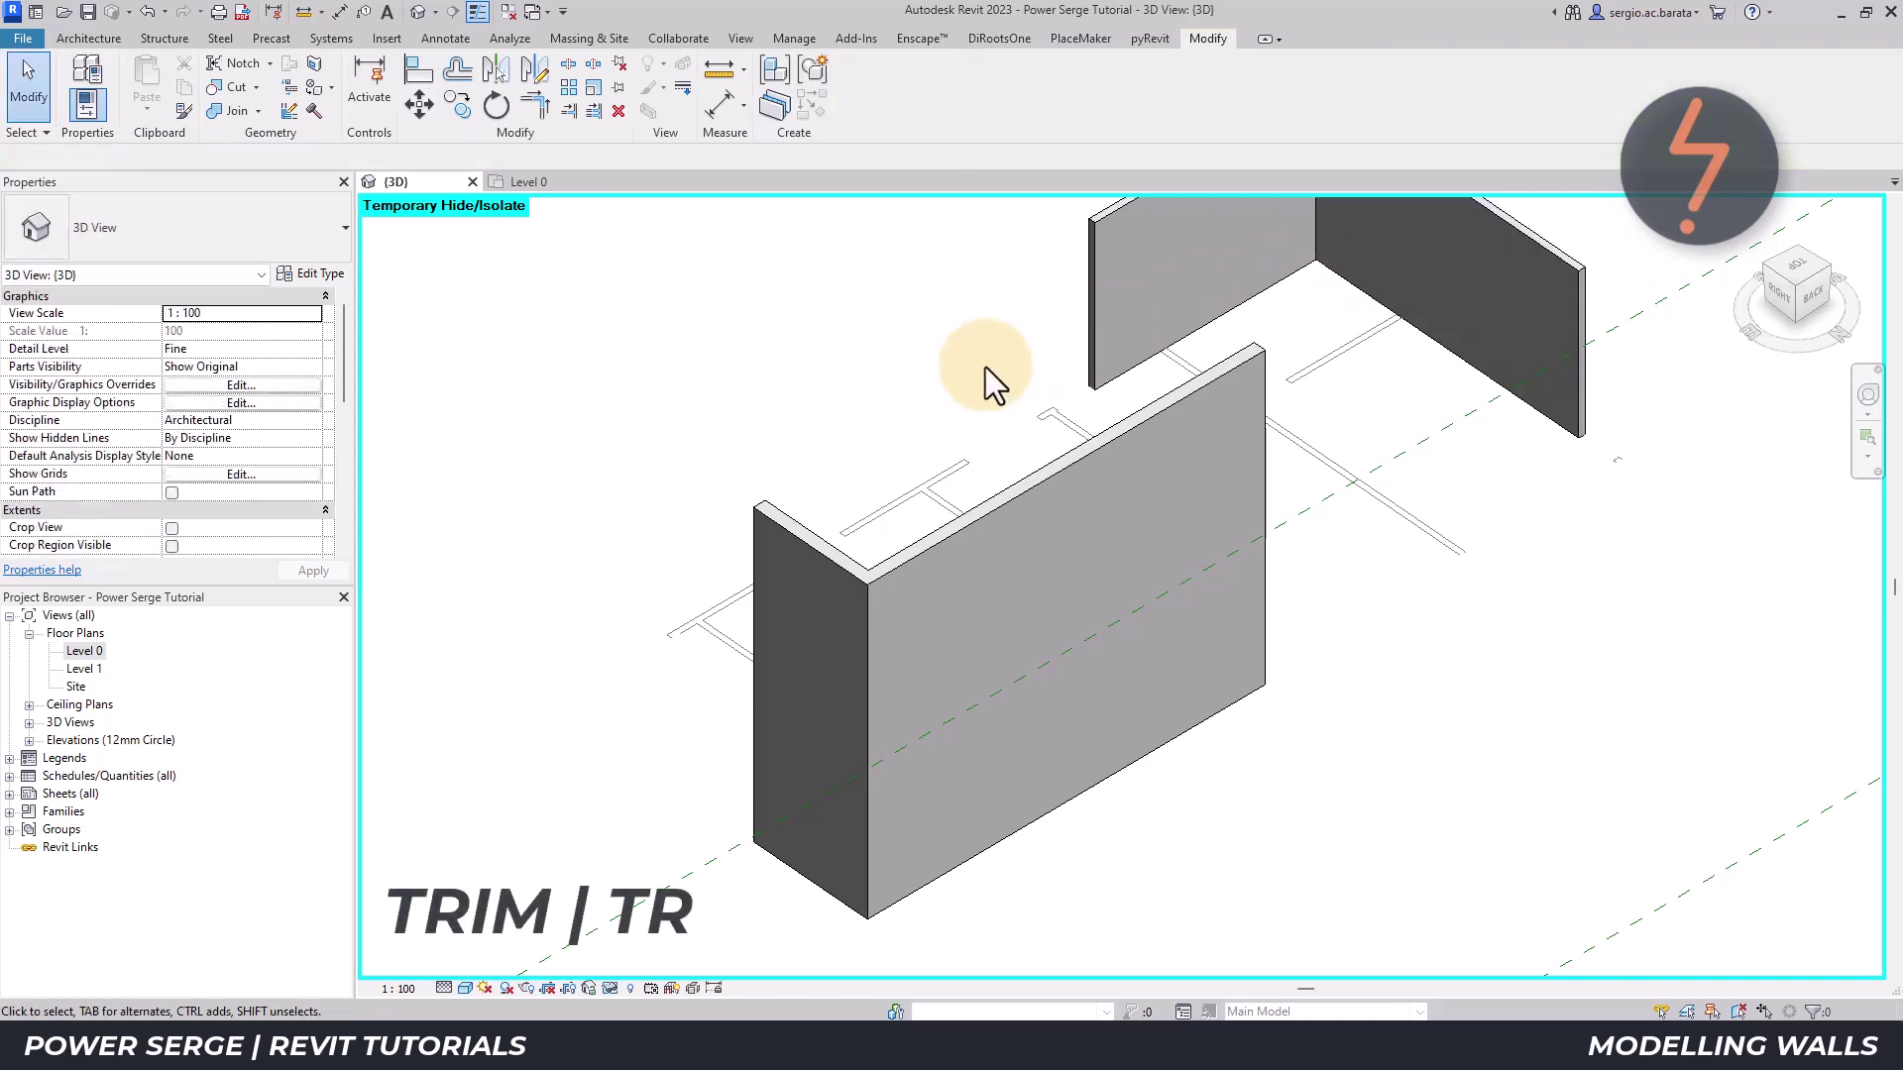
key("t")
key("r")
left_click(1096, 355)
left_click(801, 531)
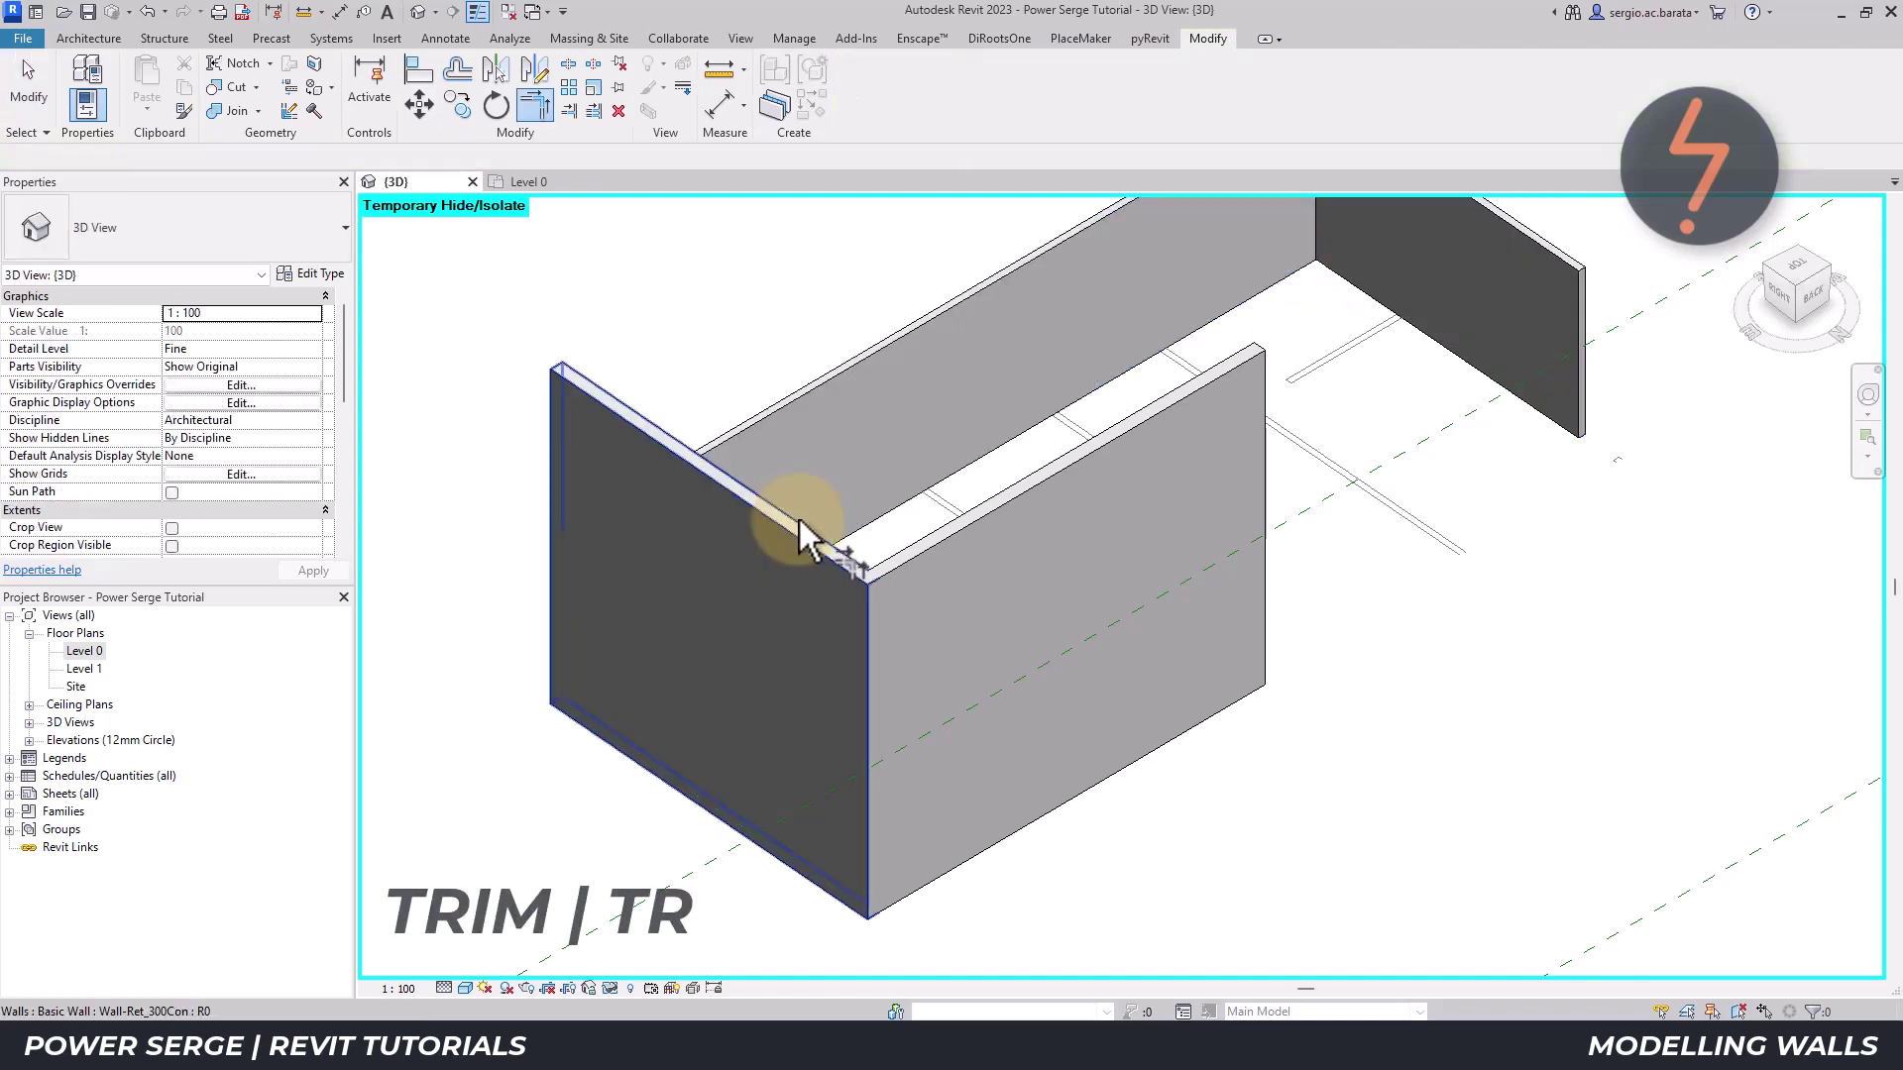
left_click(1033, 485)
left_click(1582, 399)
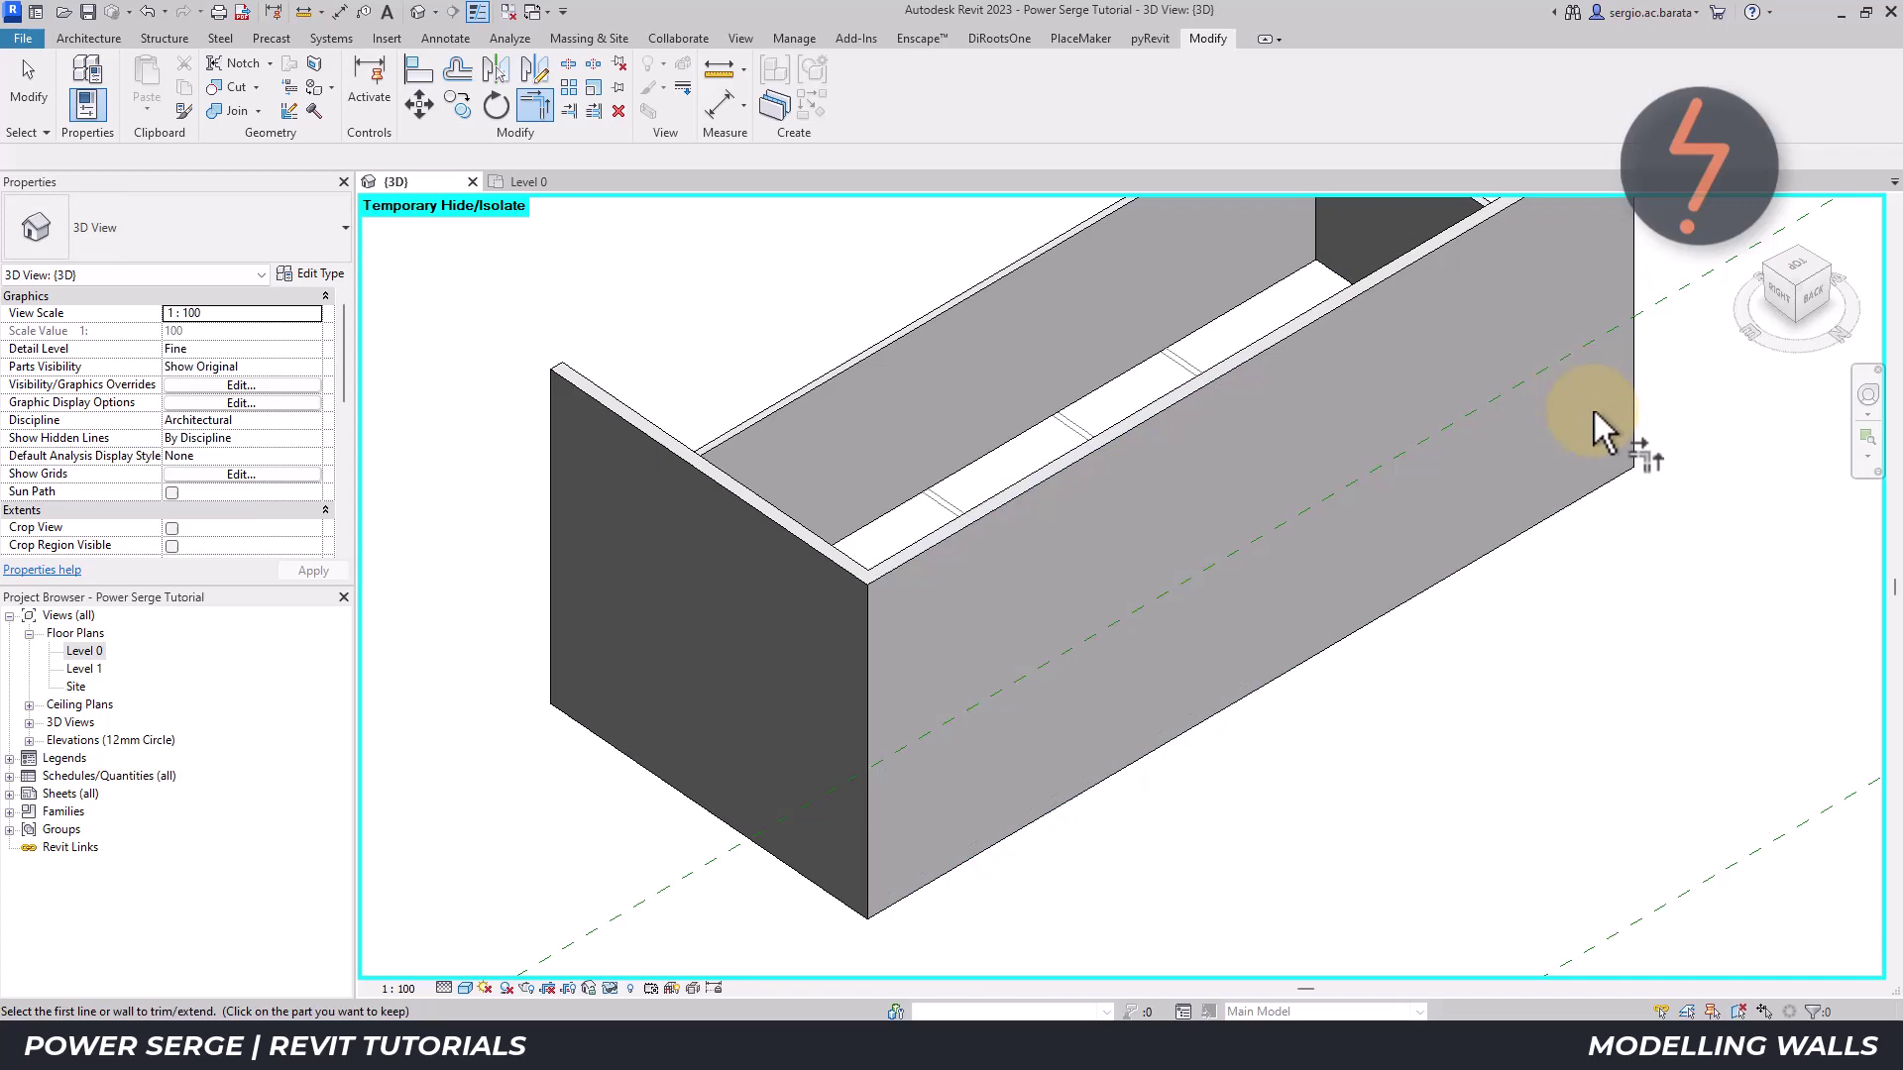
key("Escape")
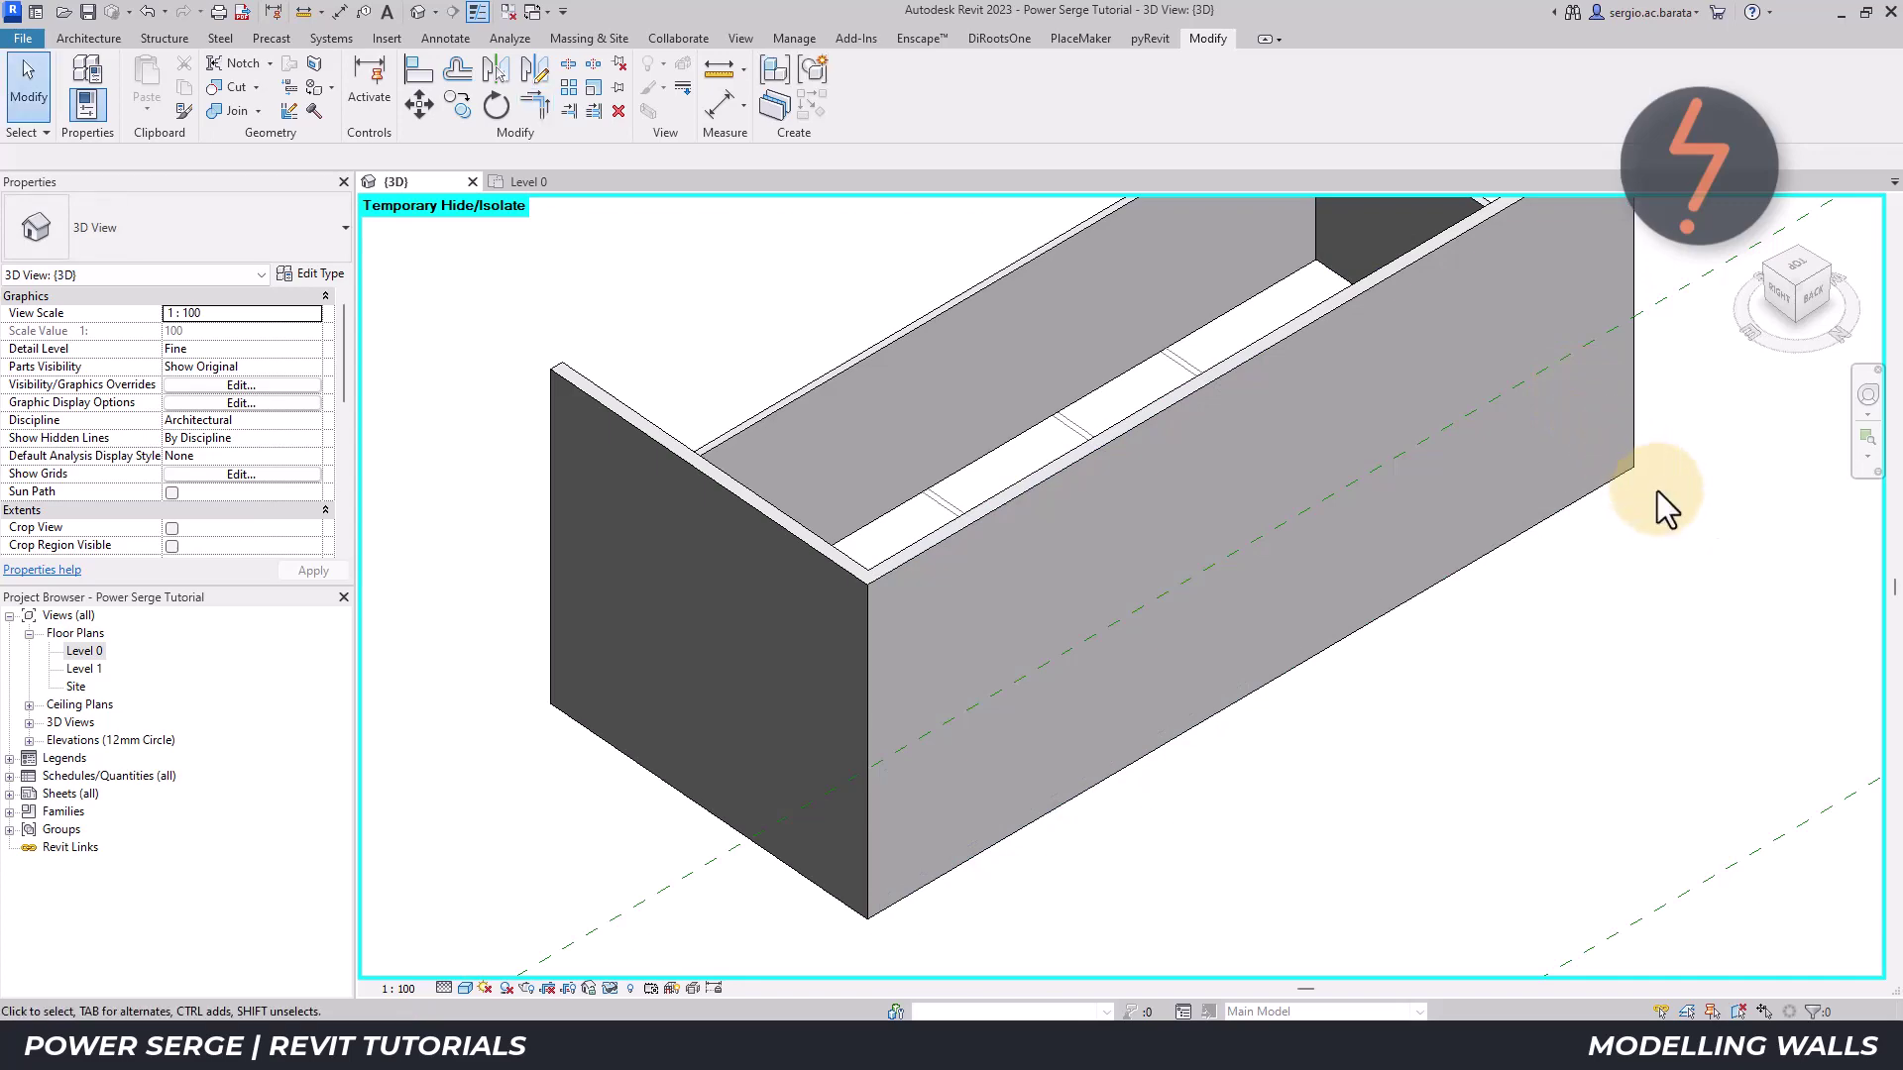
left_click(1799, 264)
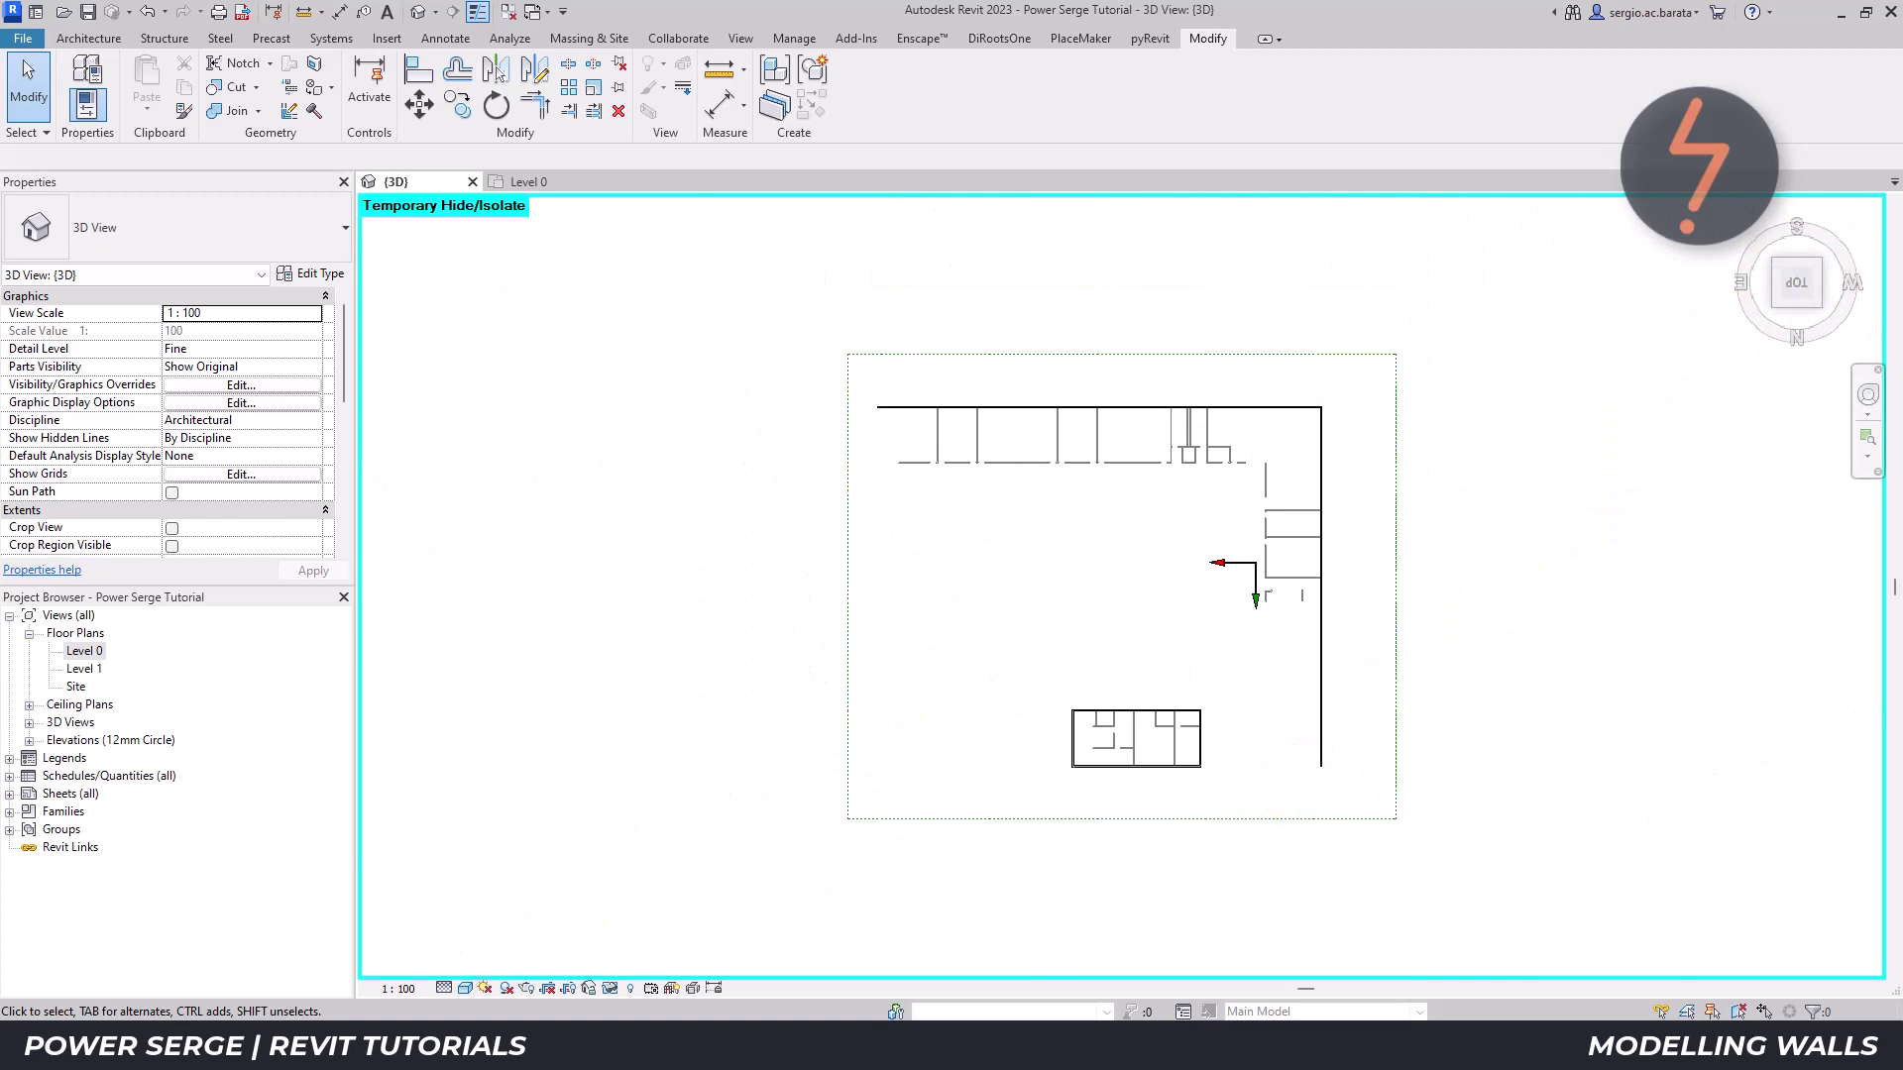
- Zoom in on the plan and place walls on the five vertical partition lines
right_click(983, 727)
left_click(1036, 593)
left_click_drag(1041, 681, 1263, 821)
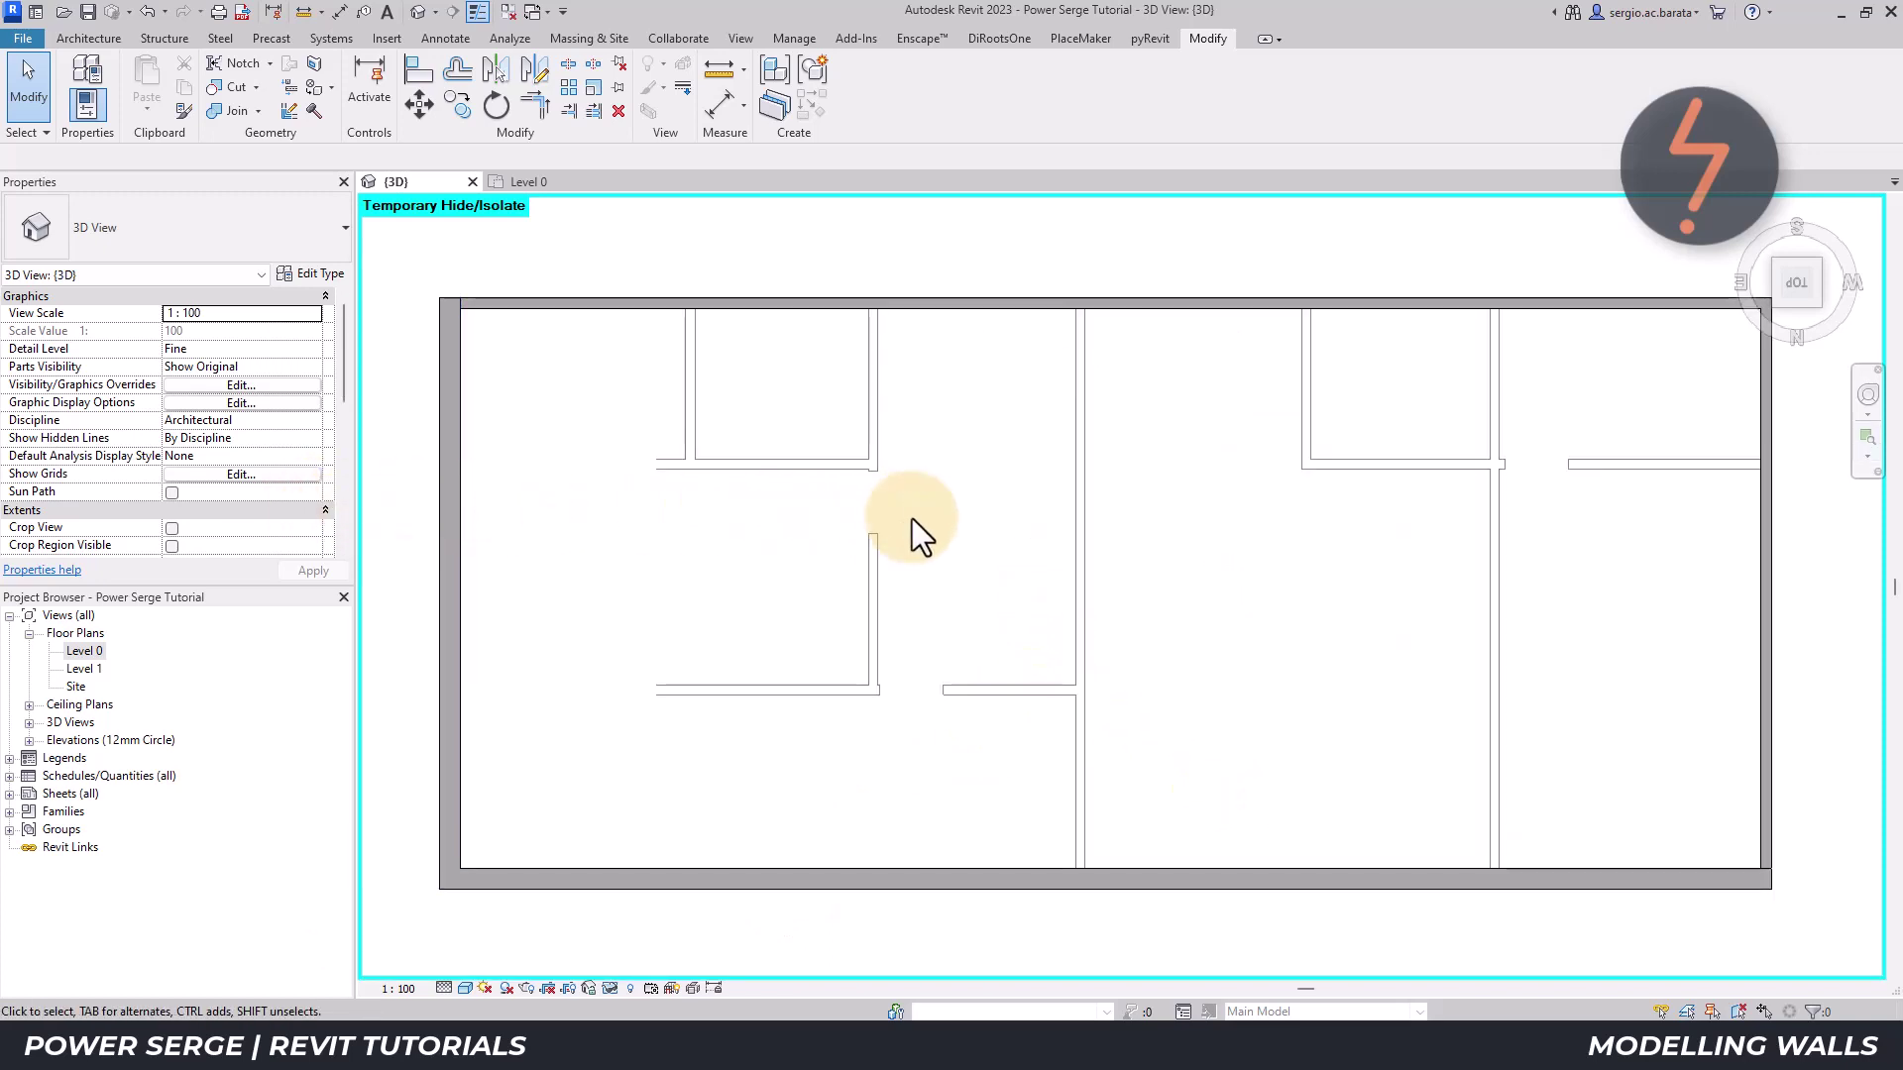
key("w")
key("a")
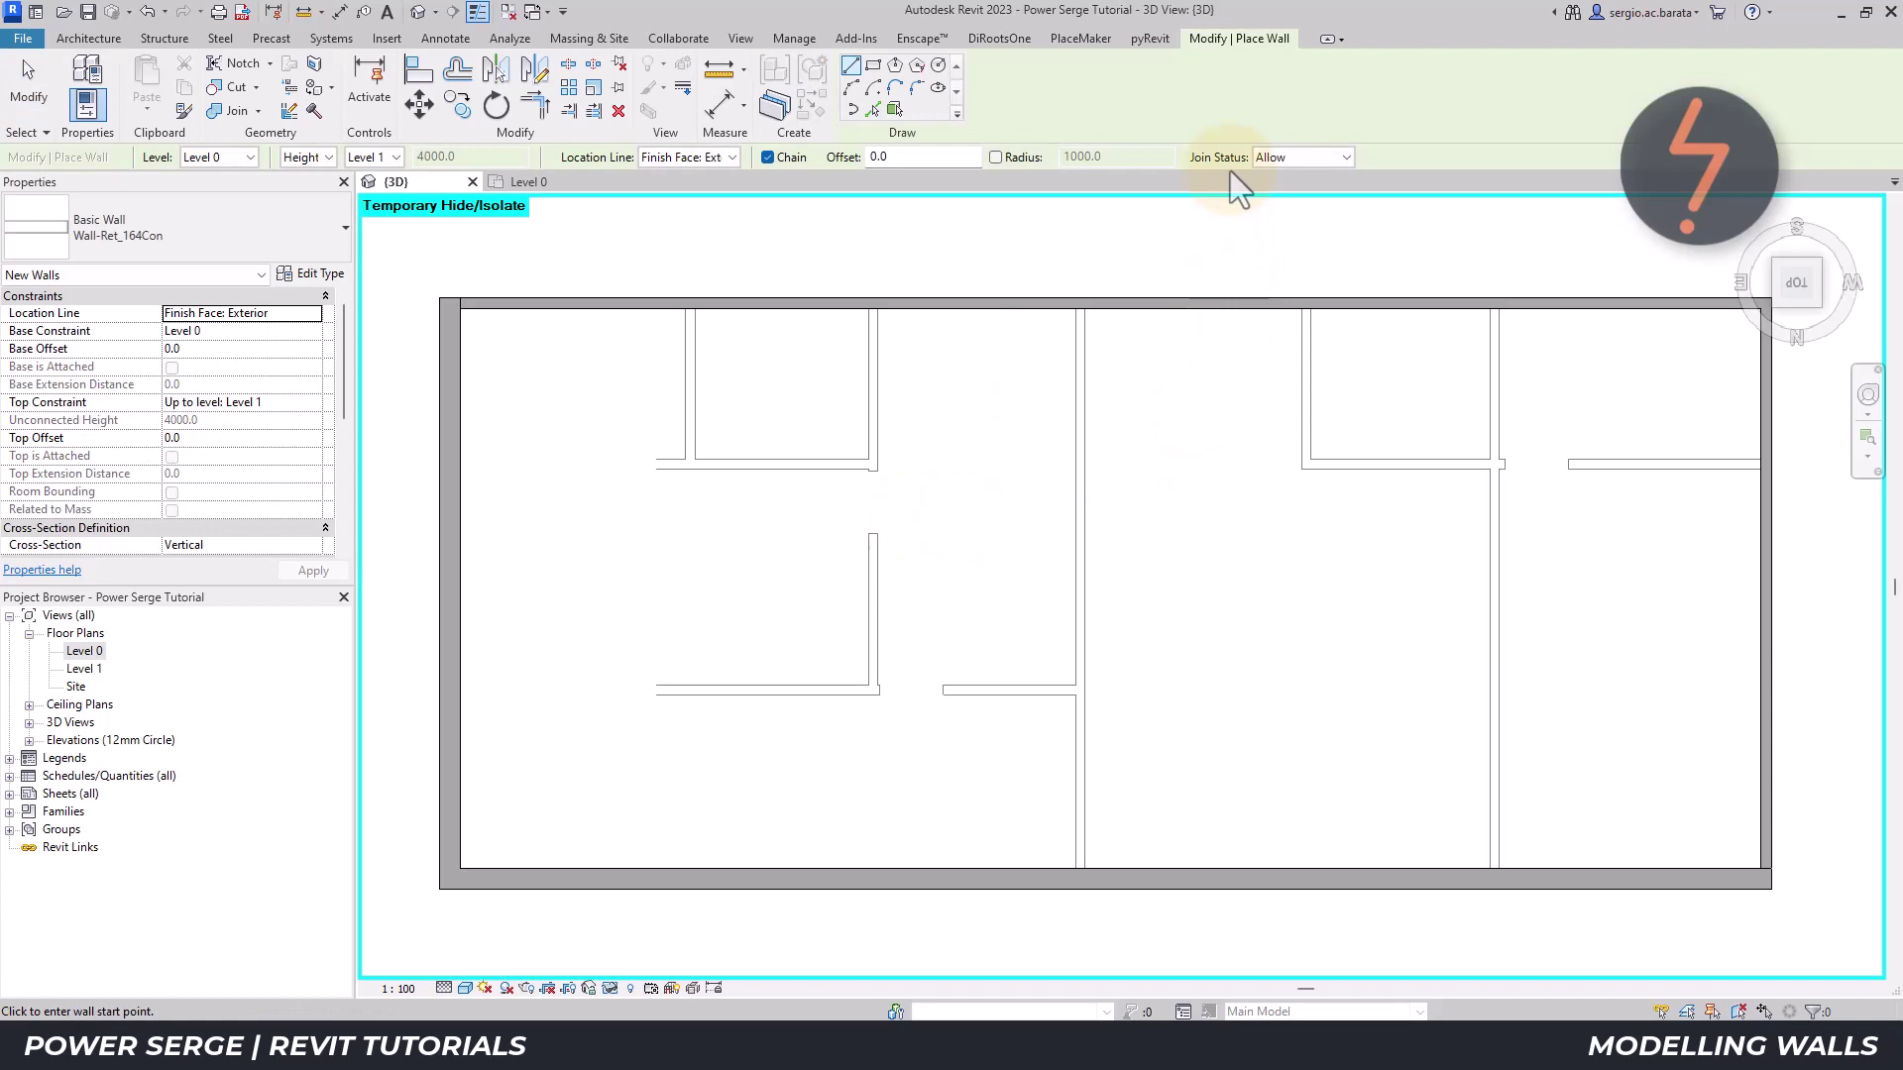
left_click(872, 111)
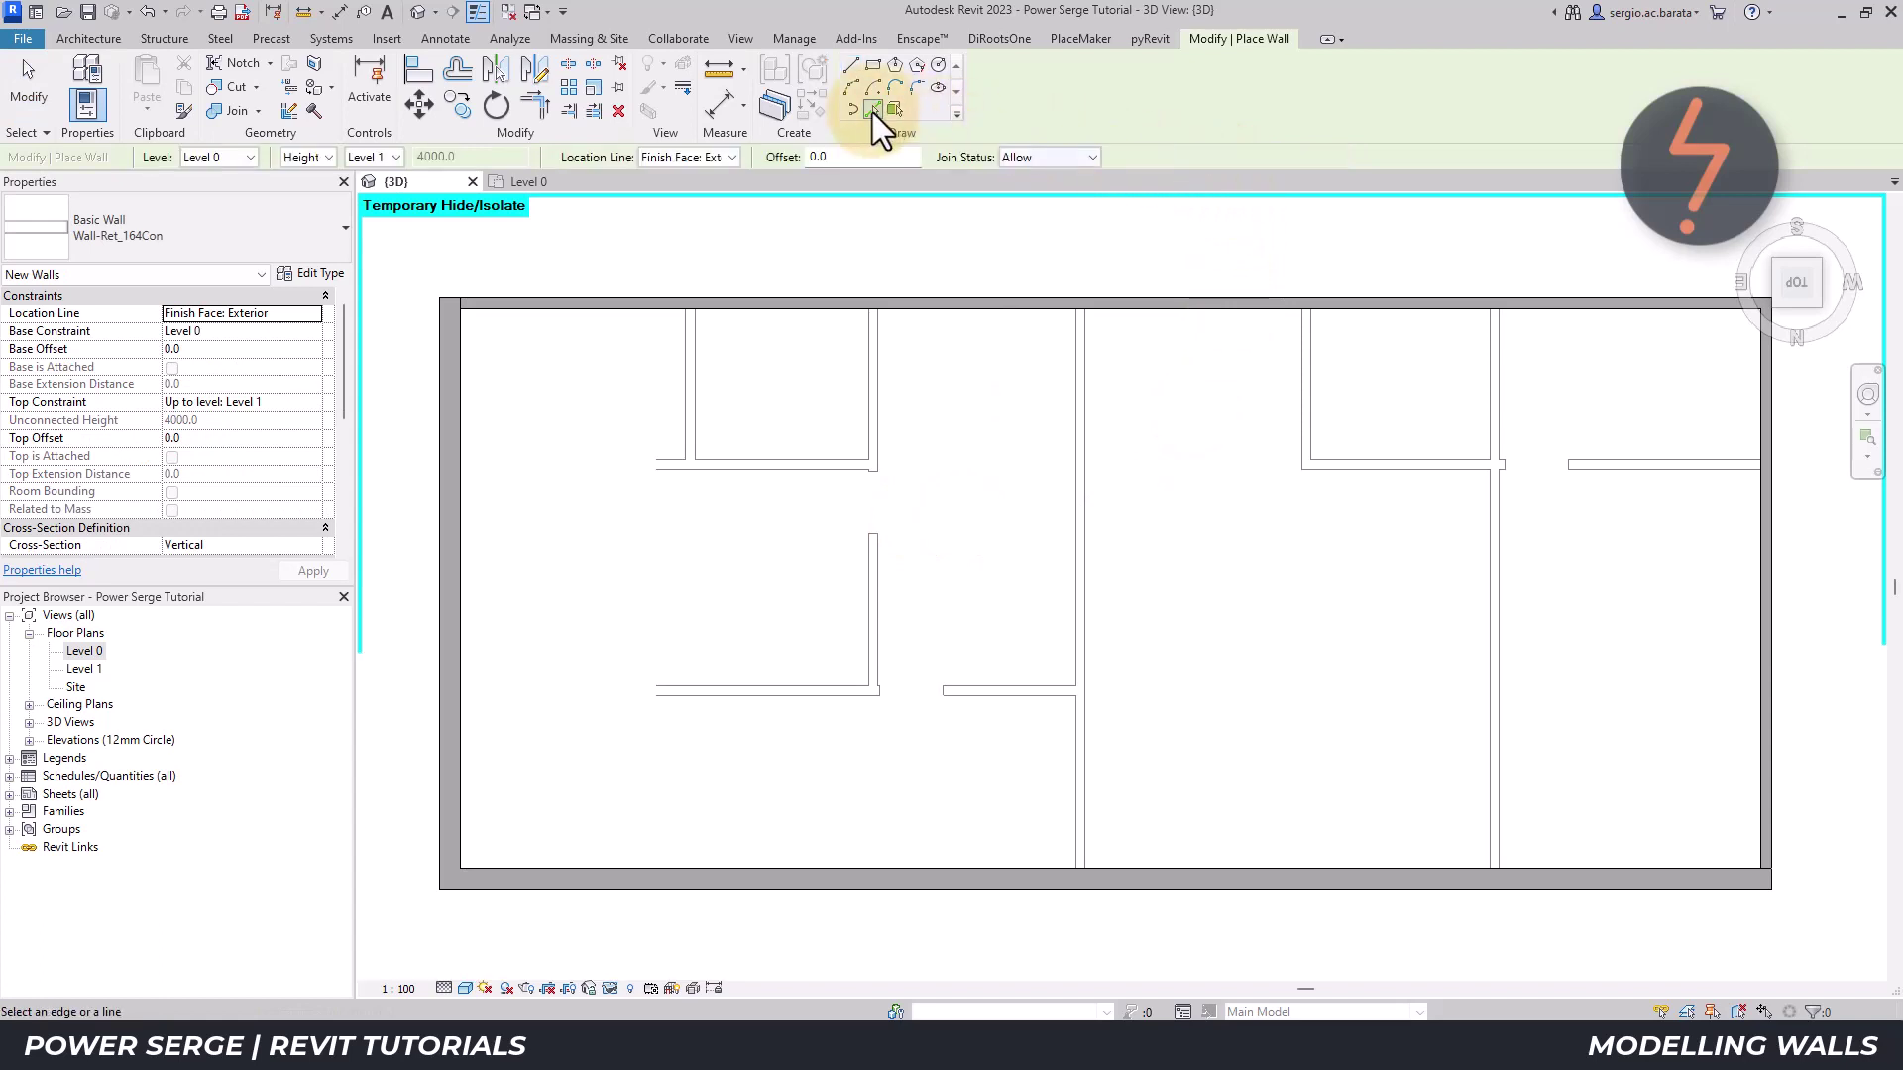
left_click(1503, 385)
left_click(1318, 377)
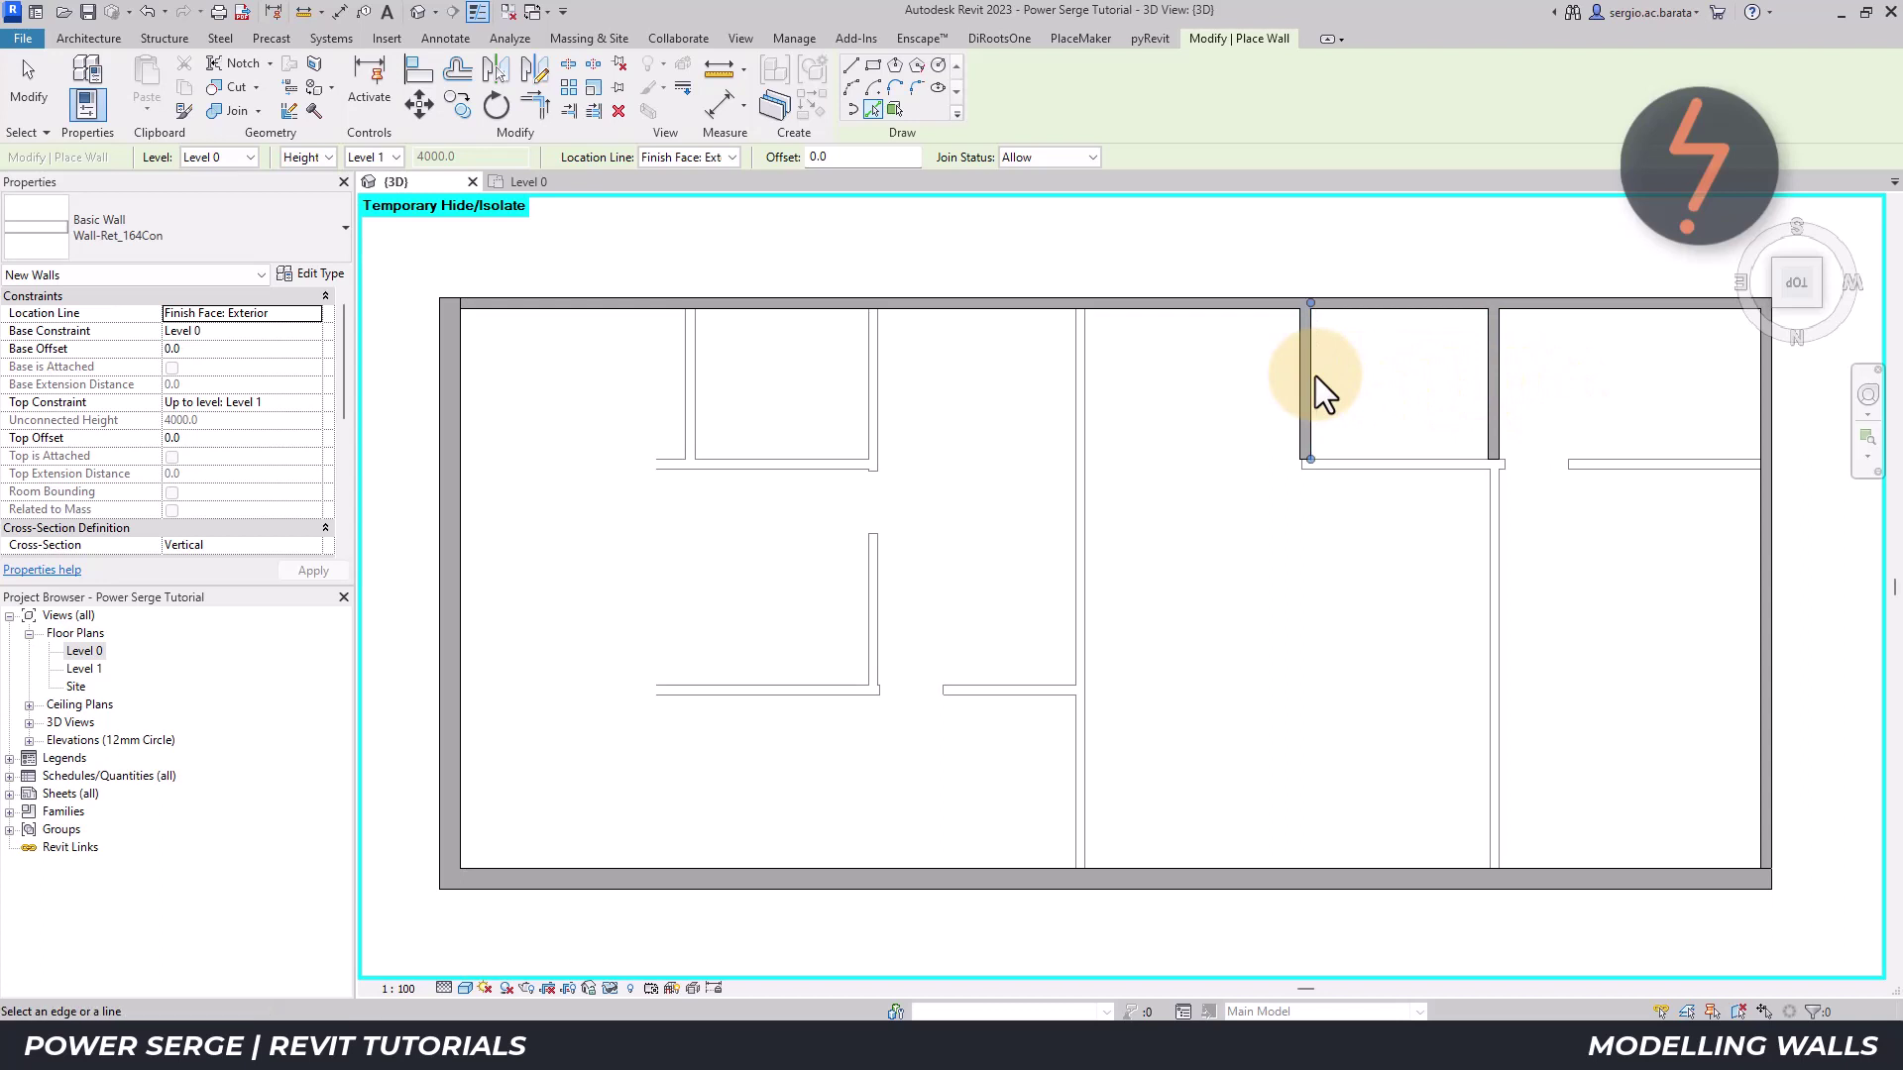
left_click(1087, 376)
left_click(882, 385)
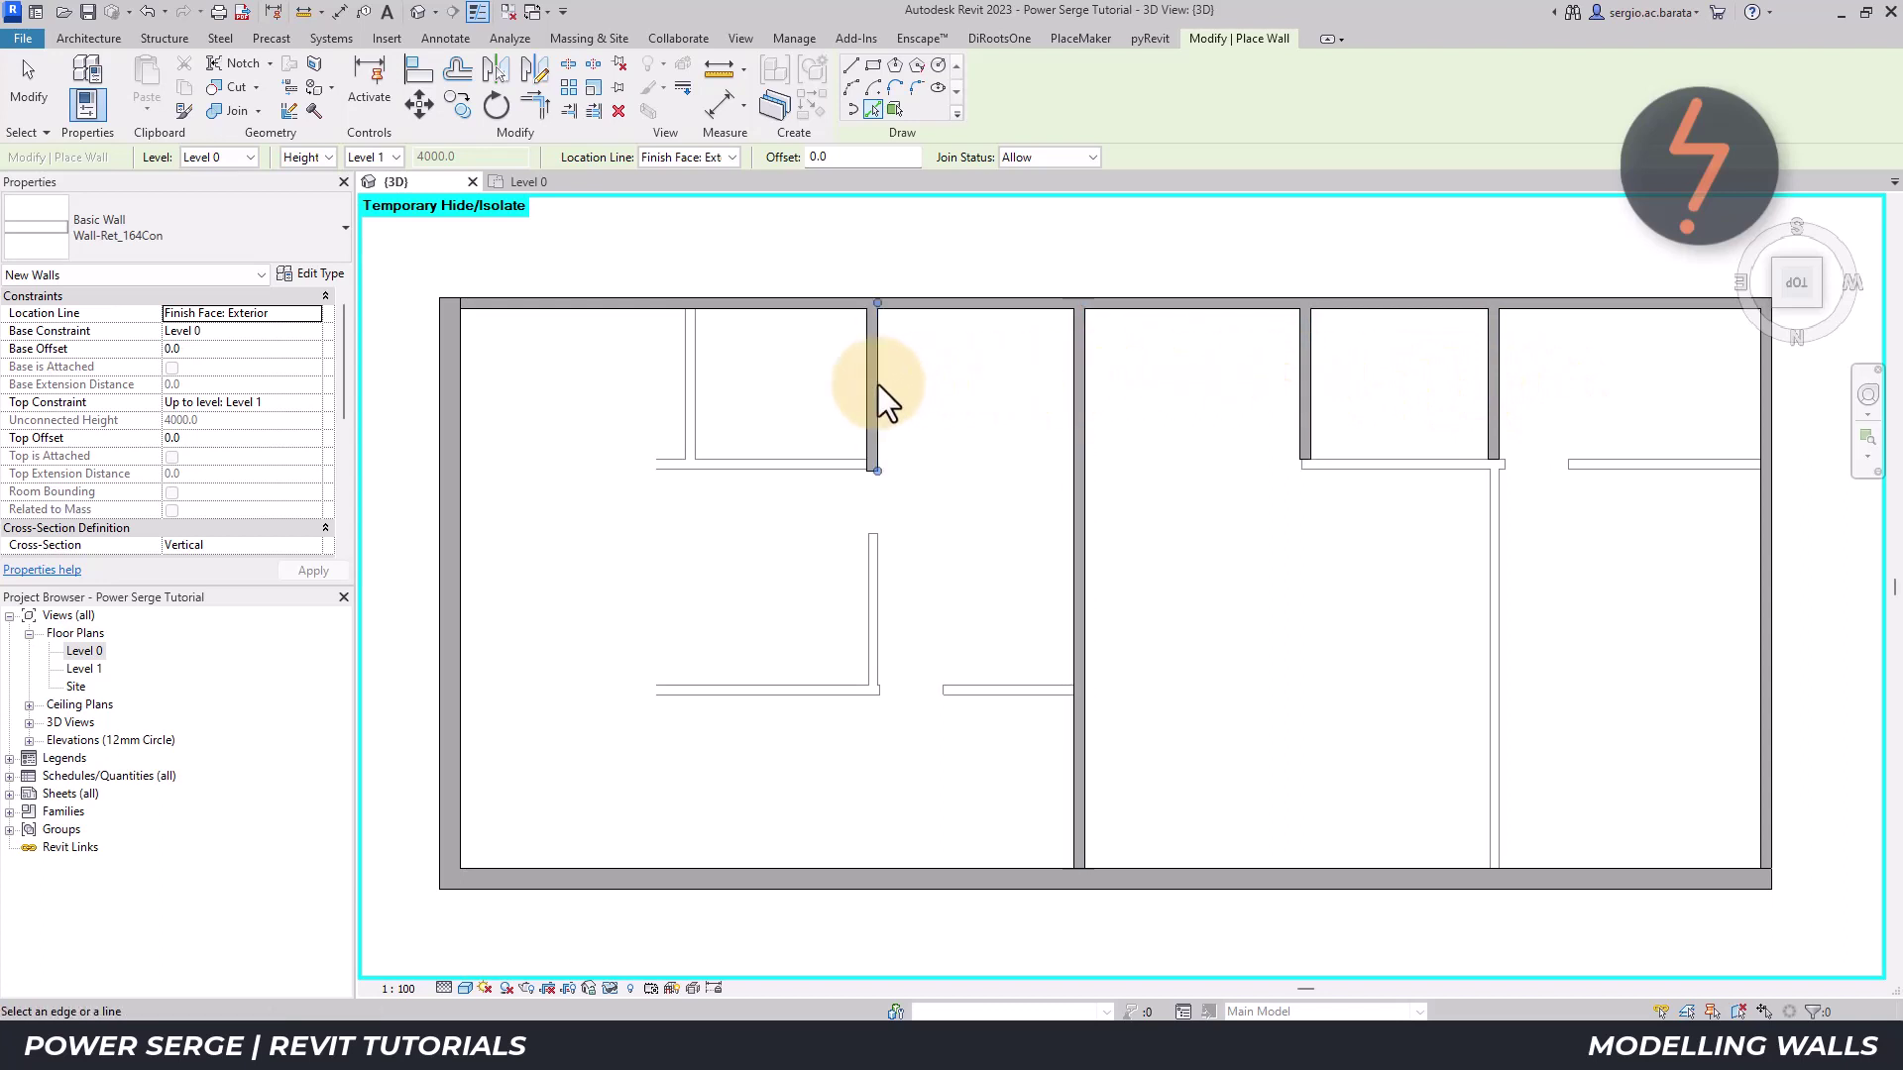
left_click(700, 377)
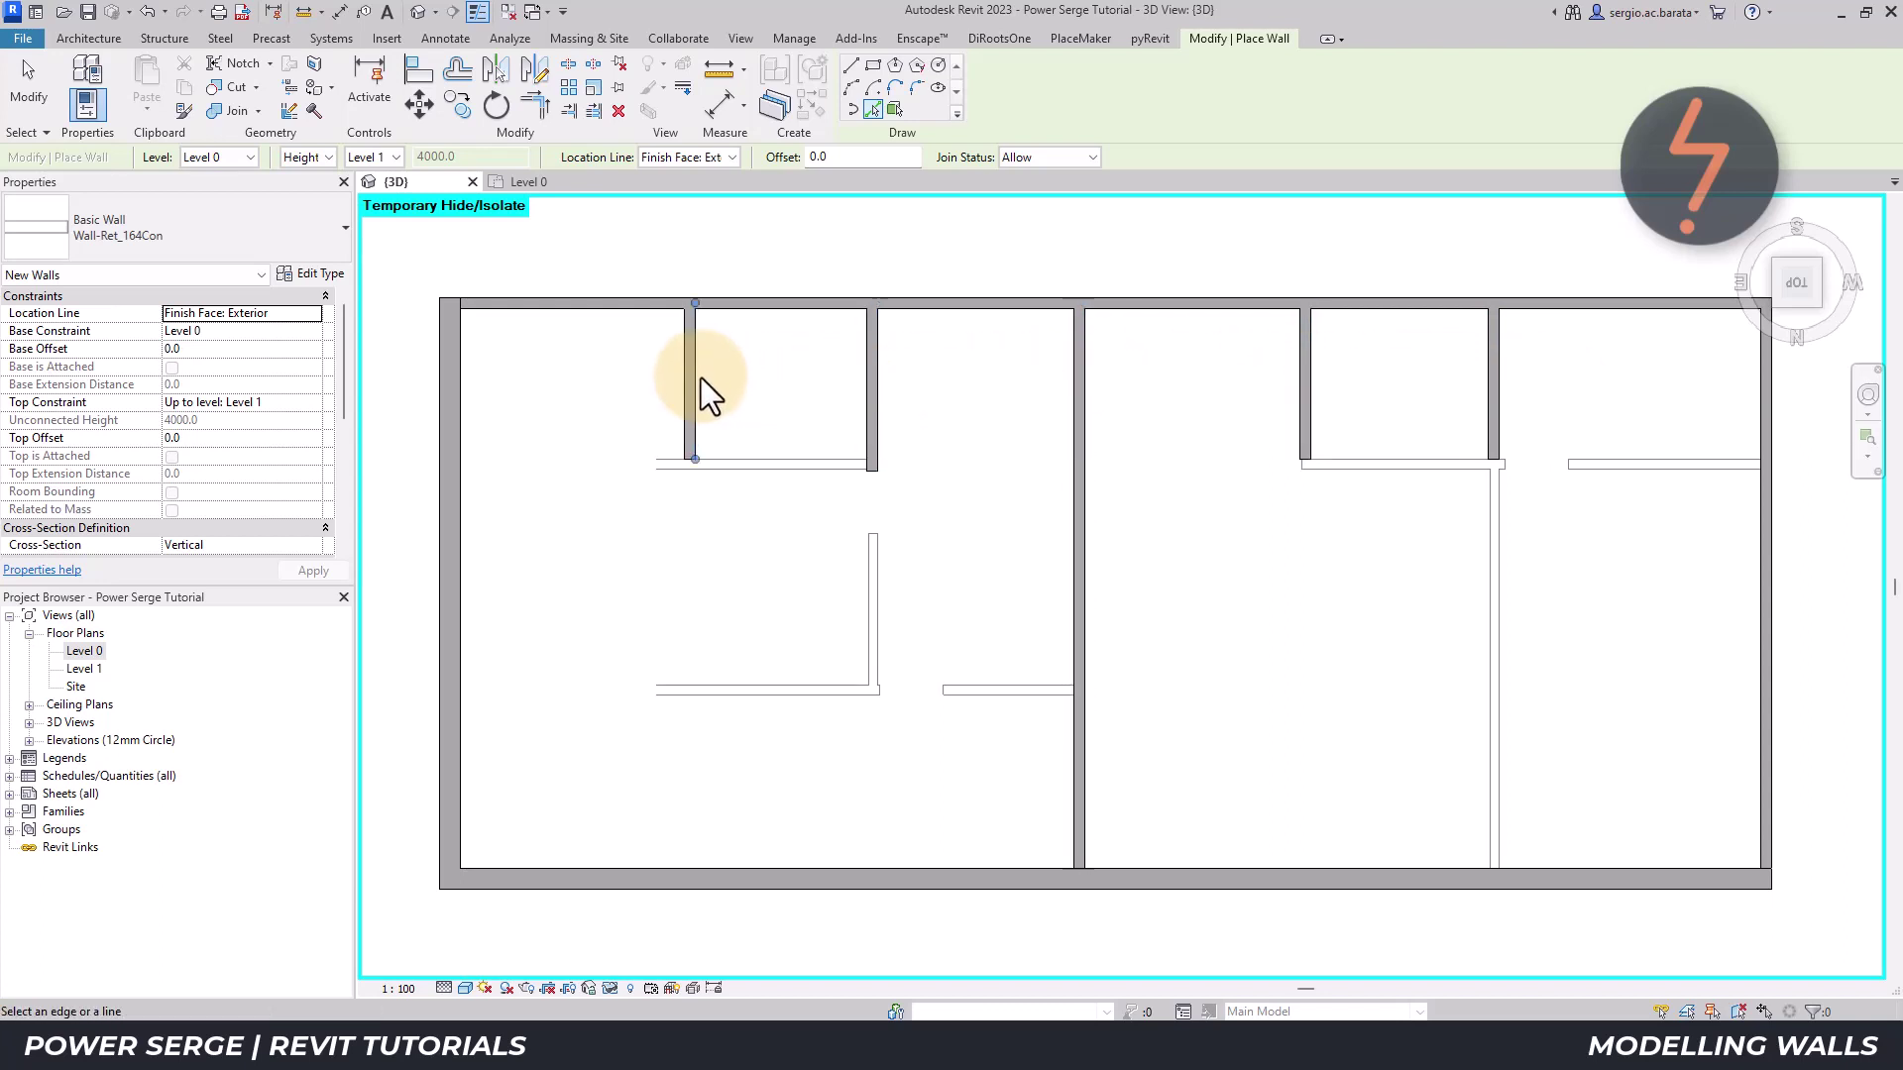
- Add walls along the upper, lower and right horizontal partition lines
left_click(781, 468)
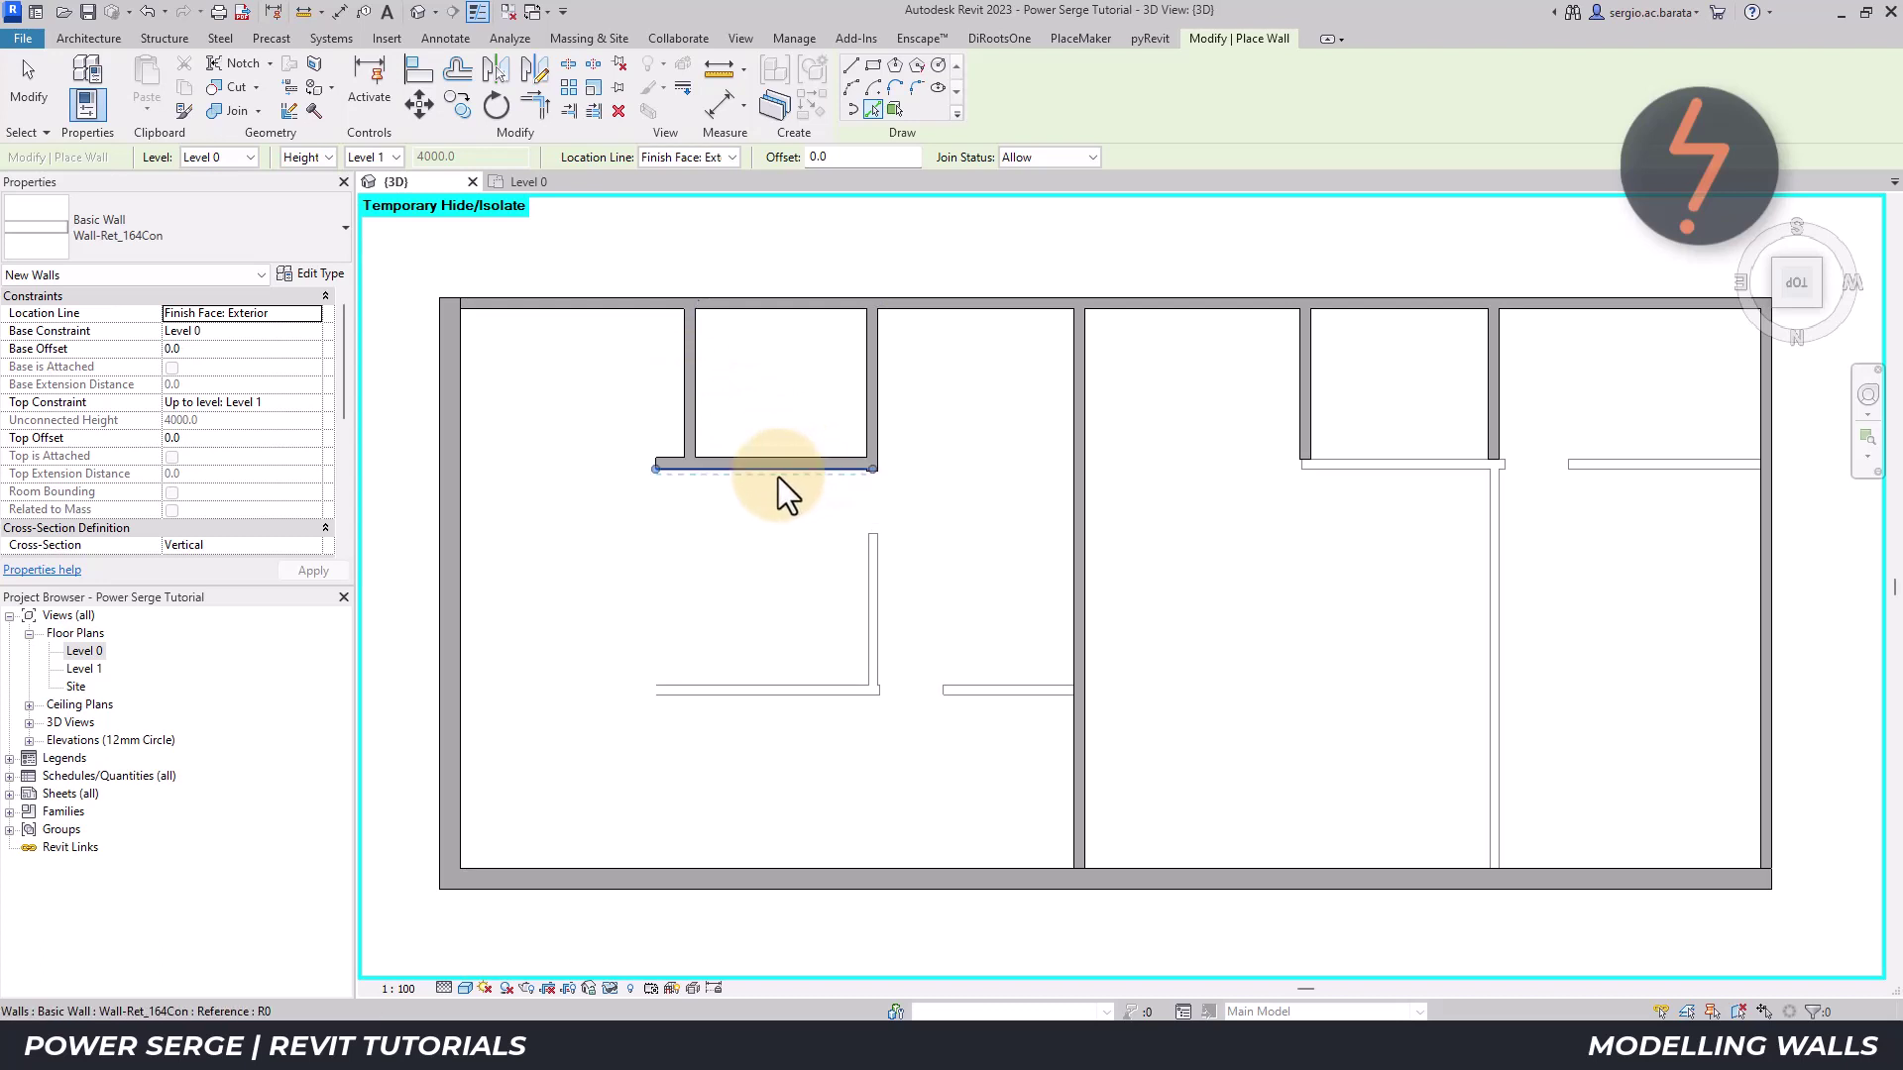
left_click(783, 699)
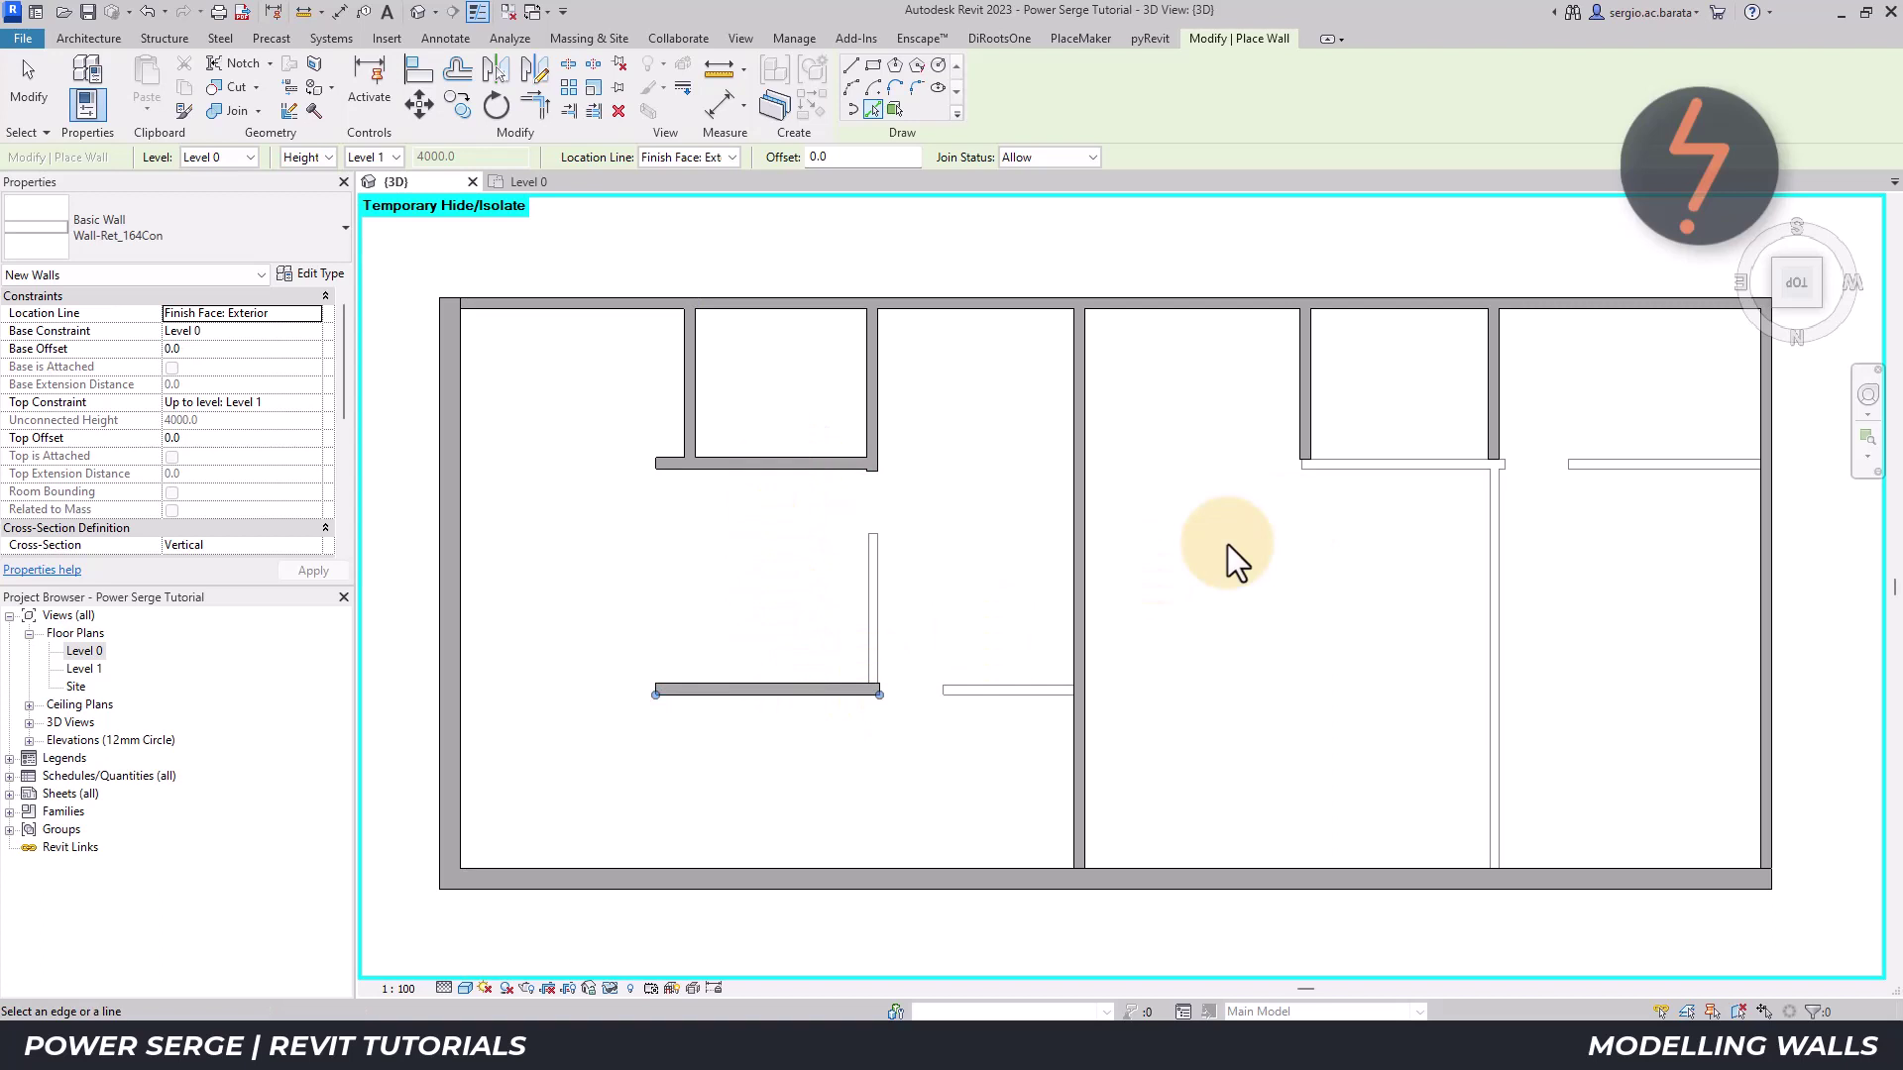
left_click(1425, 465)
key("Escape")
key("Escape")
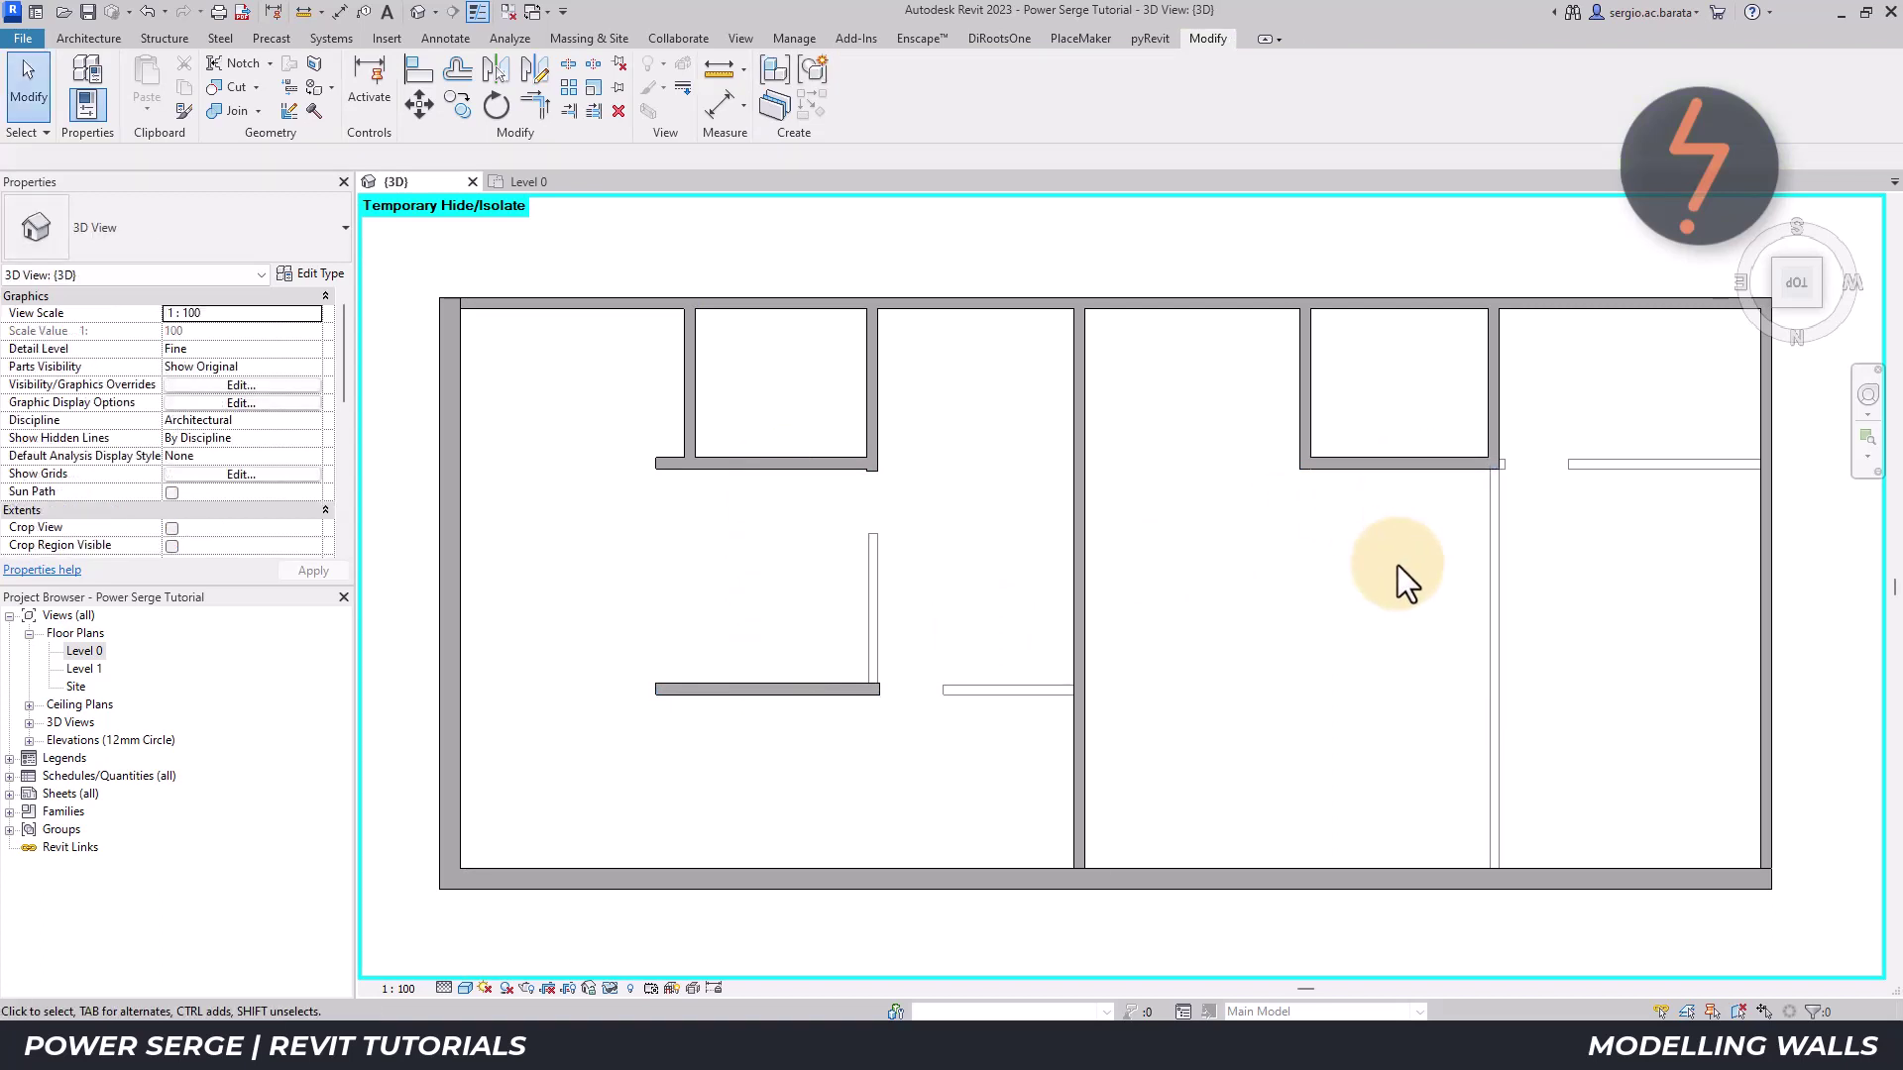
- Extend the right and left partitions down to the bottom wall with Trim/Extend Multiple Elements
key("t")
key("r")
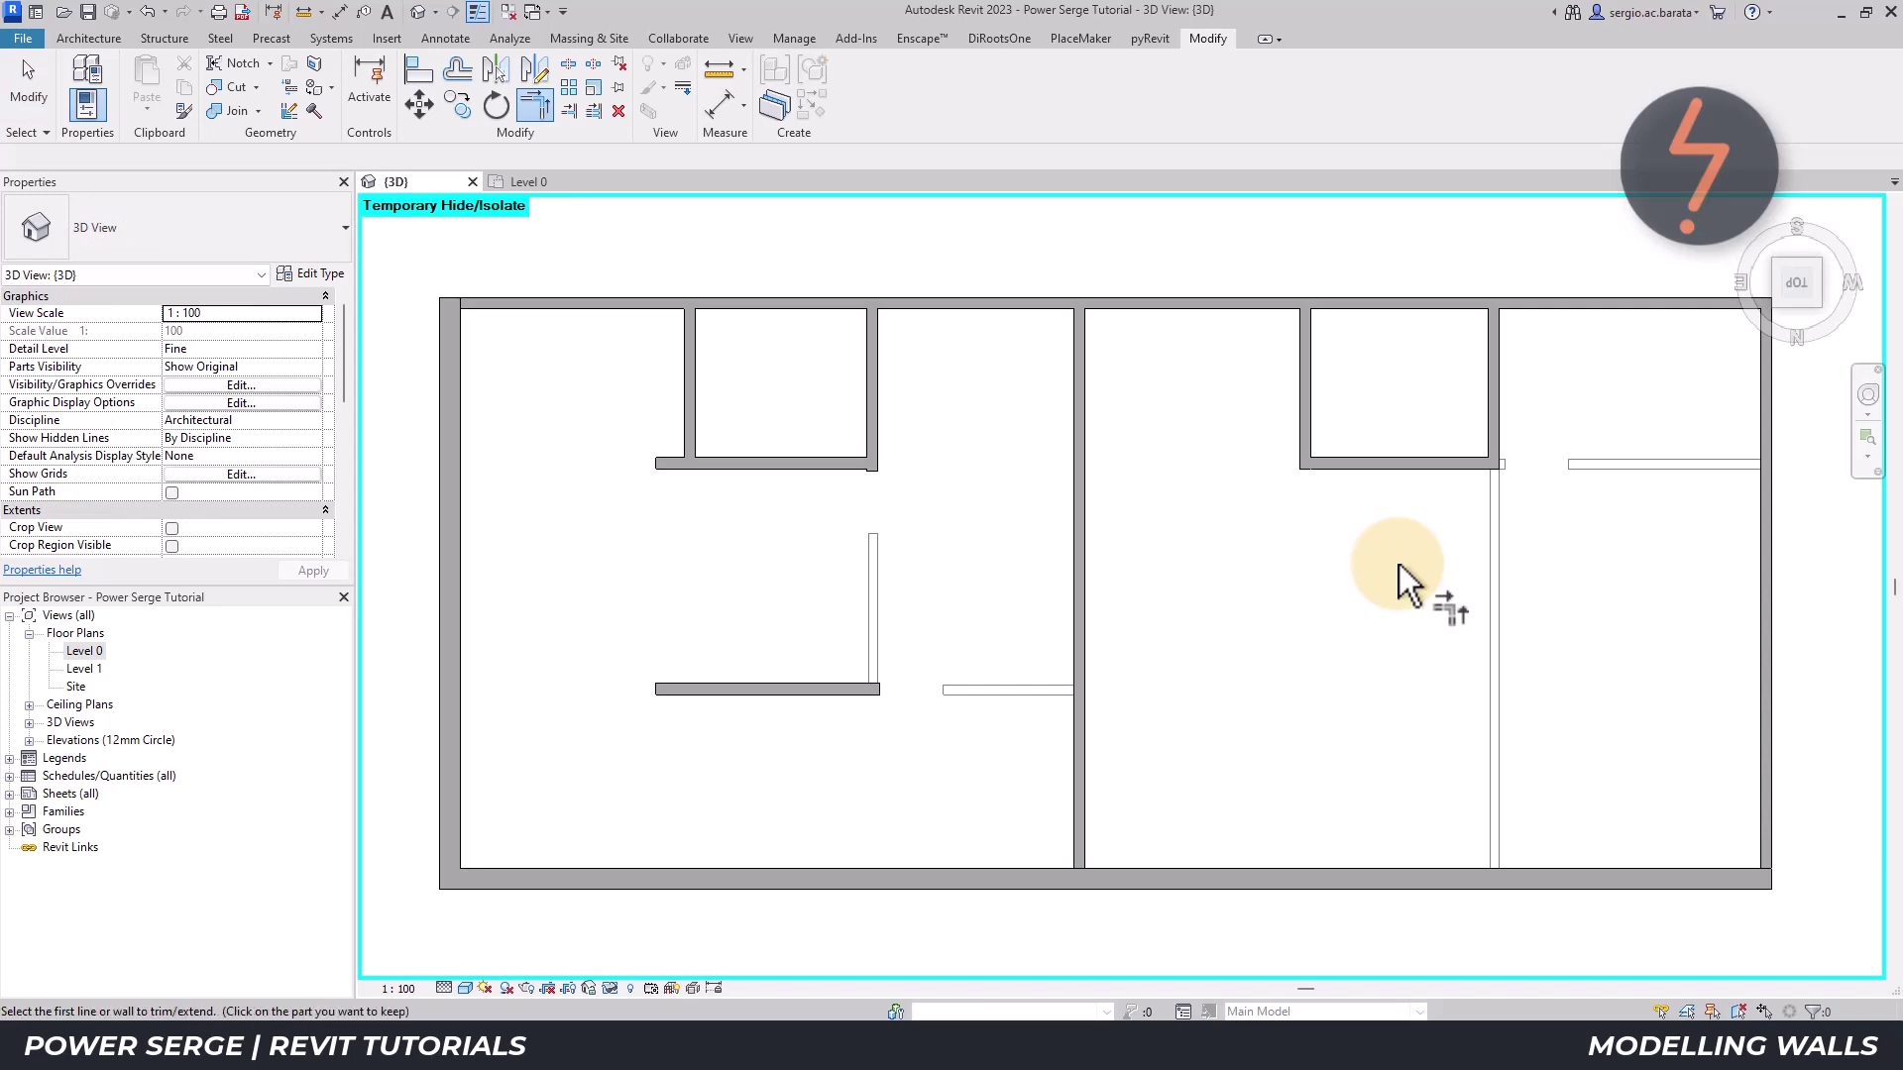
left_click(570, 117)
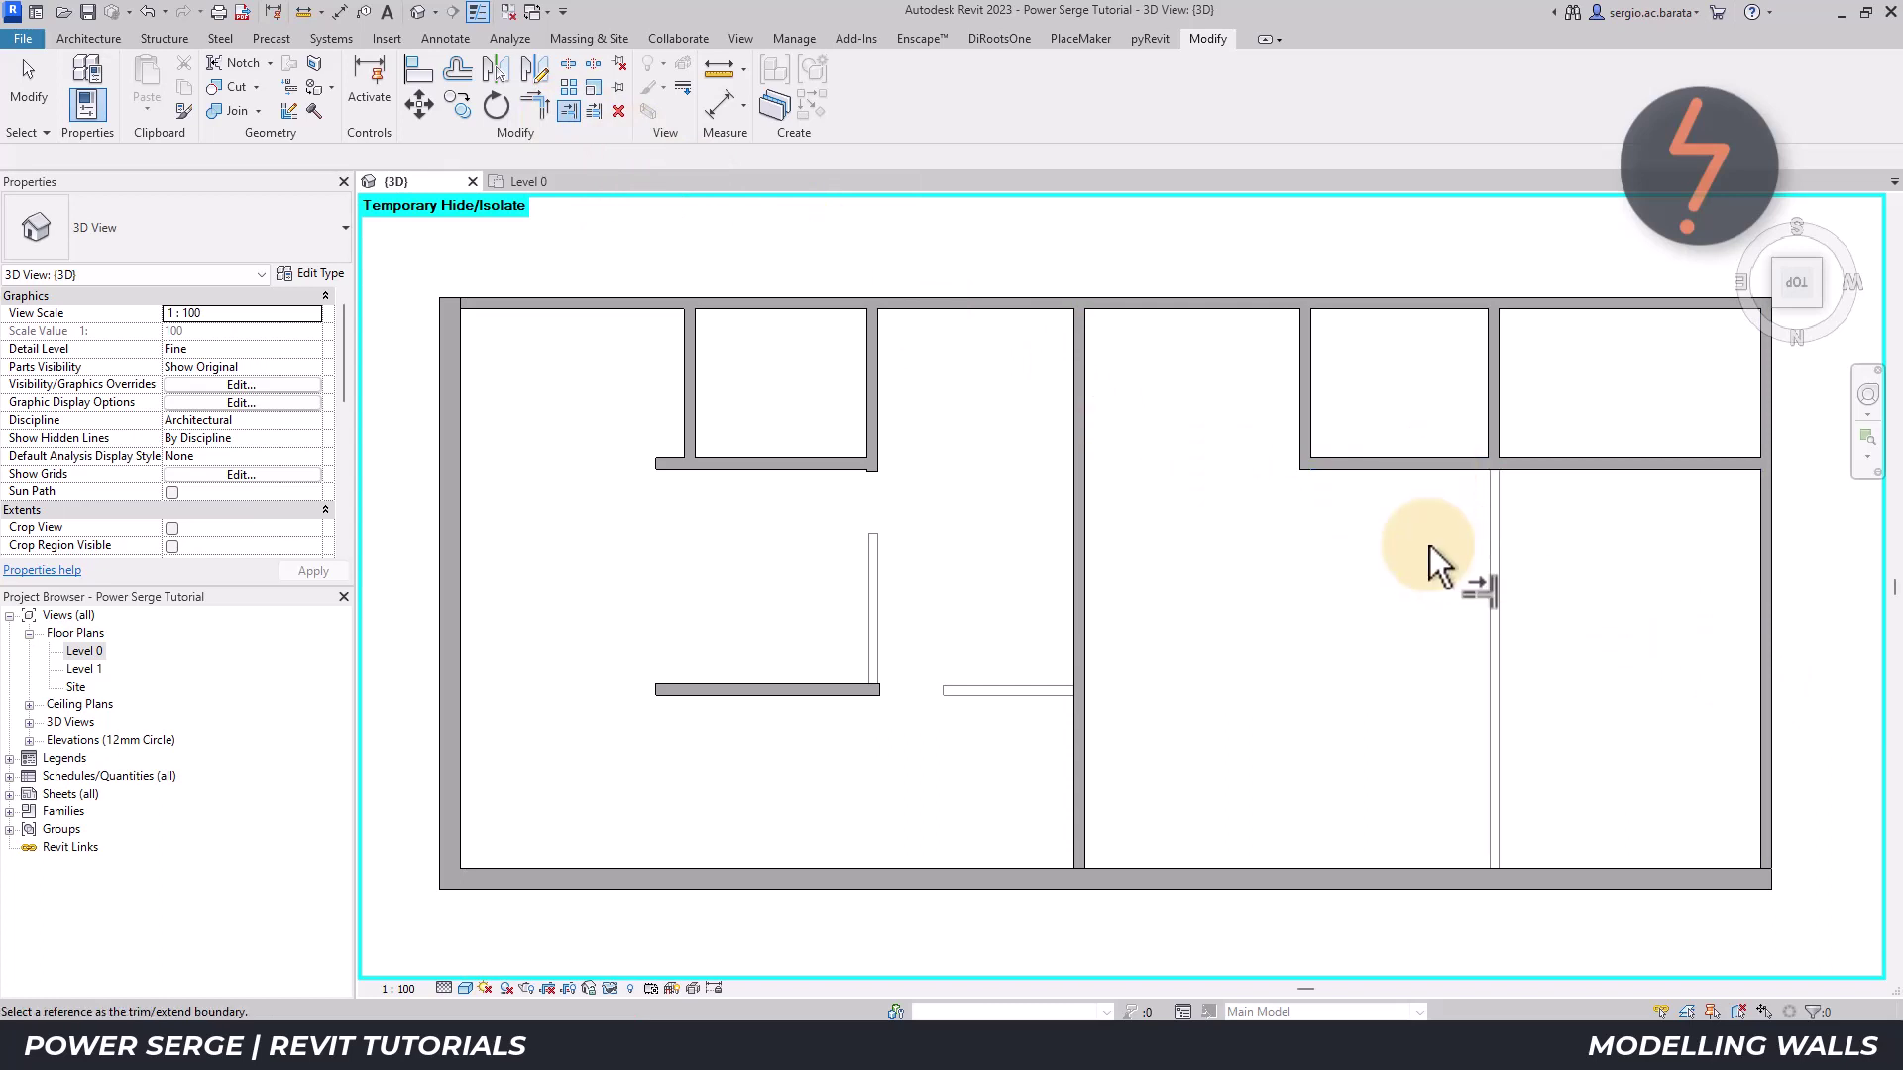
left_click(601, 115)
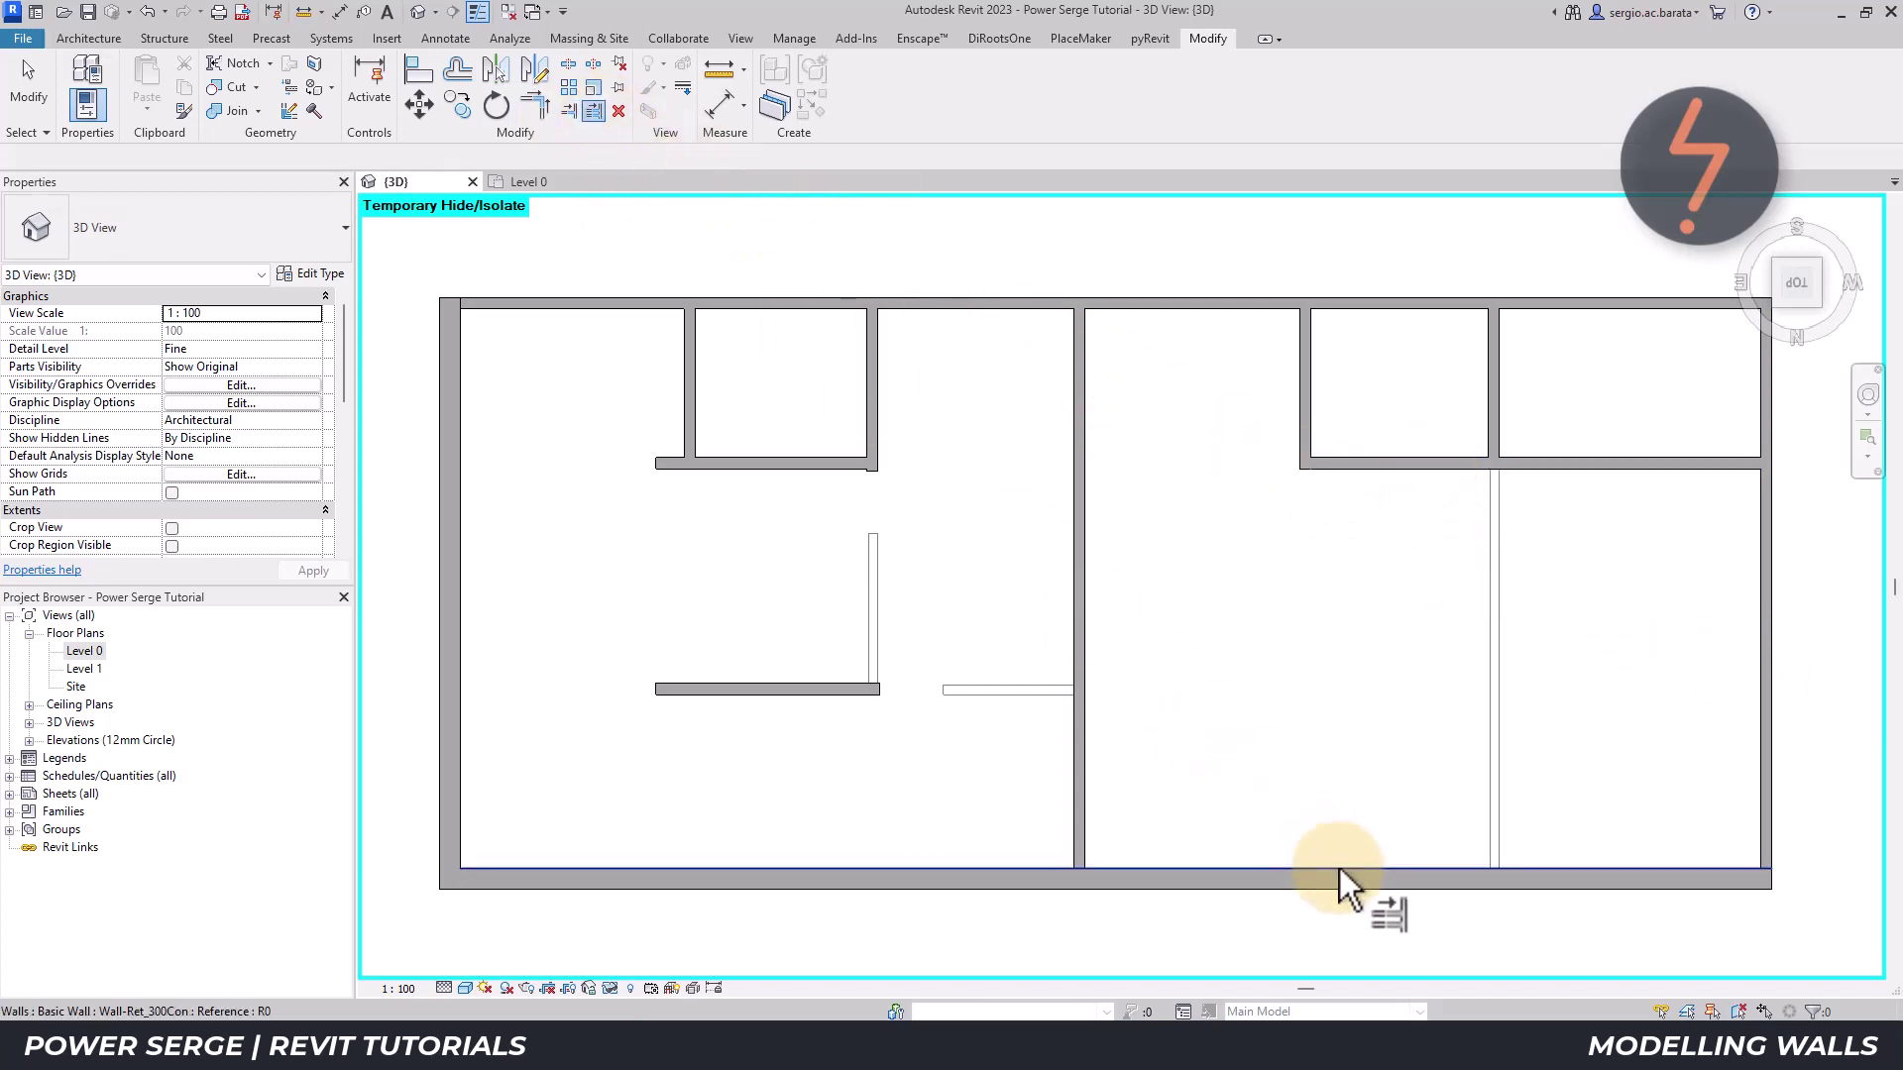
left_click(1340, 868)
left_click(1488, 419)
left_click(906, 466)
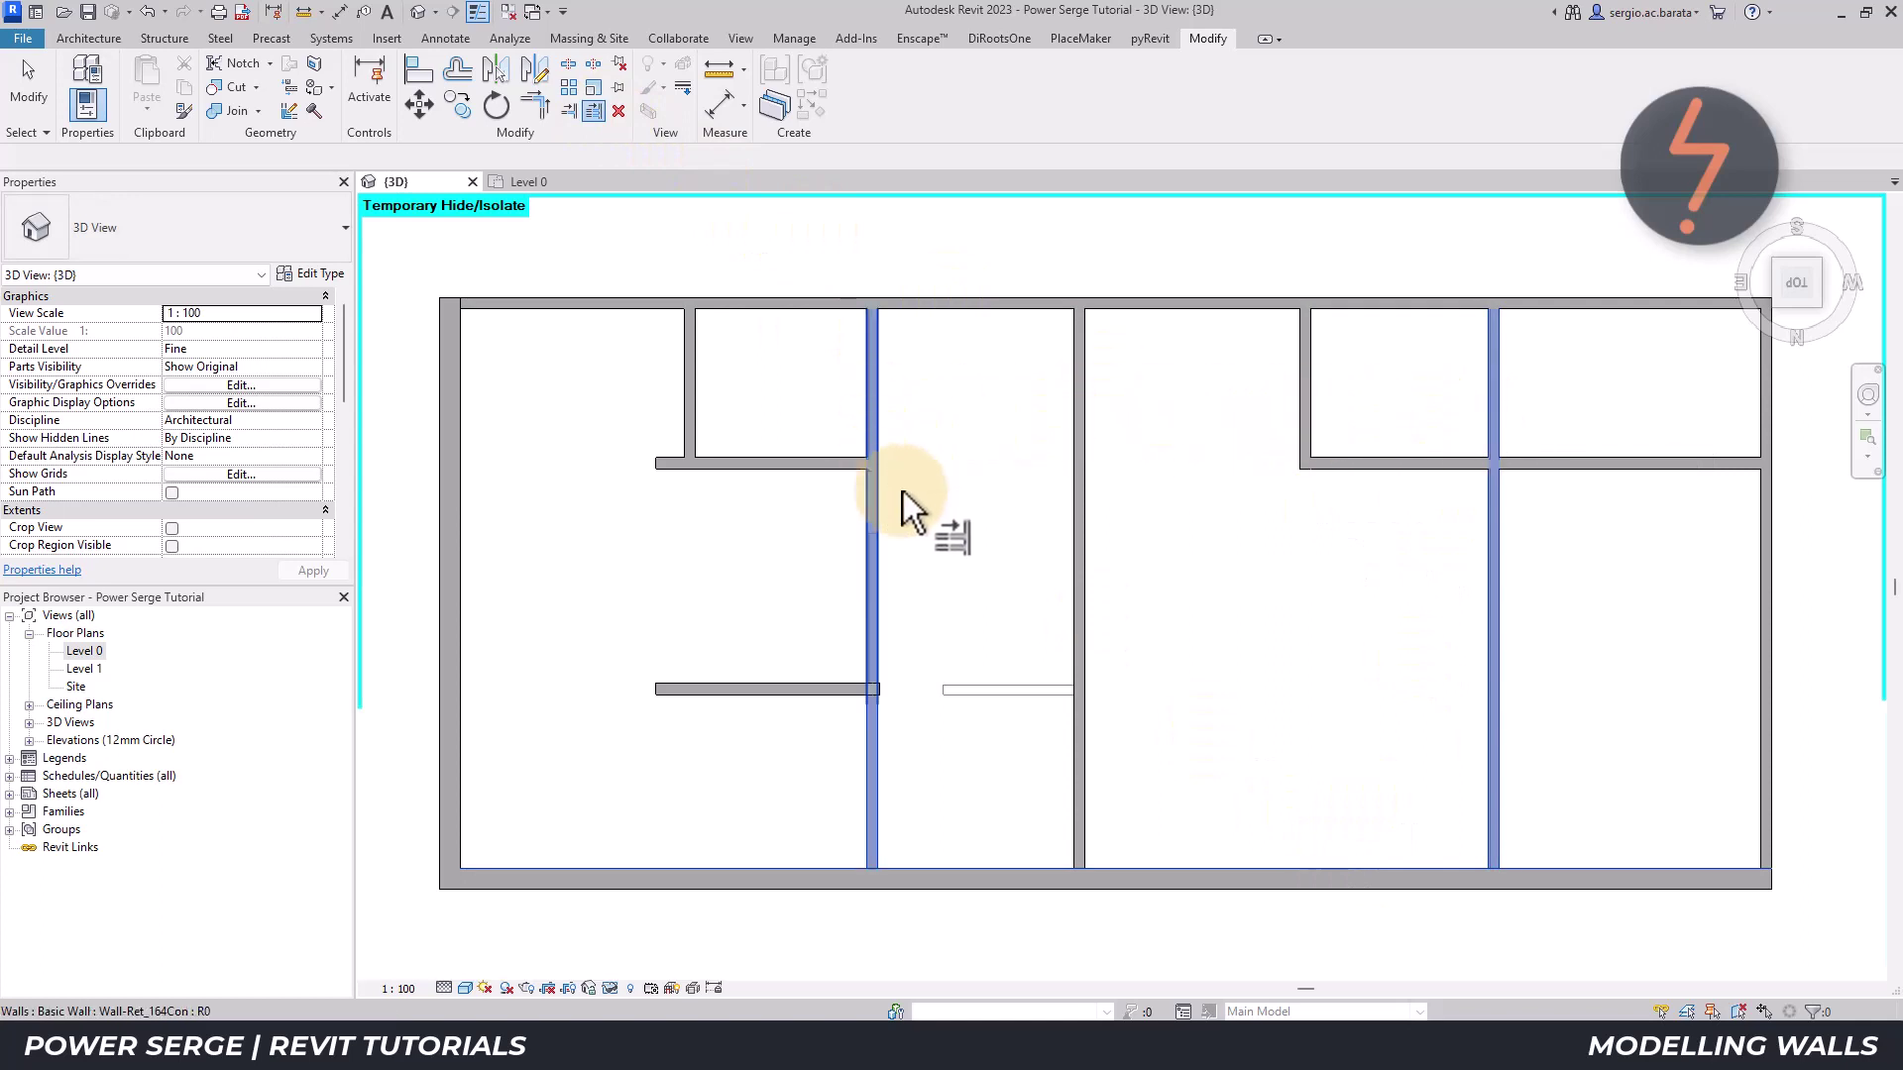
key("Escape")
- Extend the short lower wall to the central partition, then turn the model to an angled 3D view
key("t")
key("r")
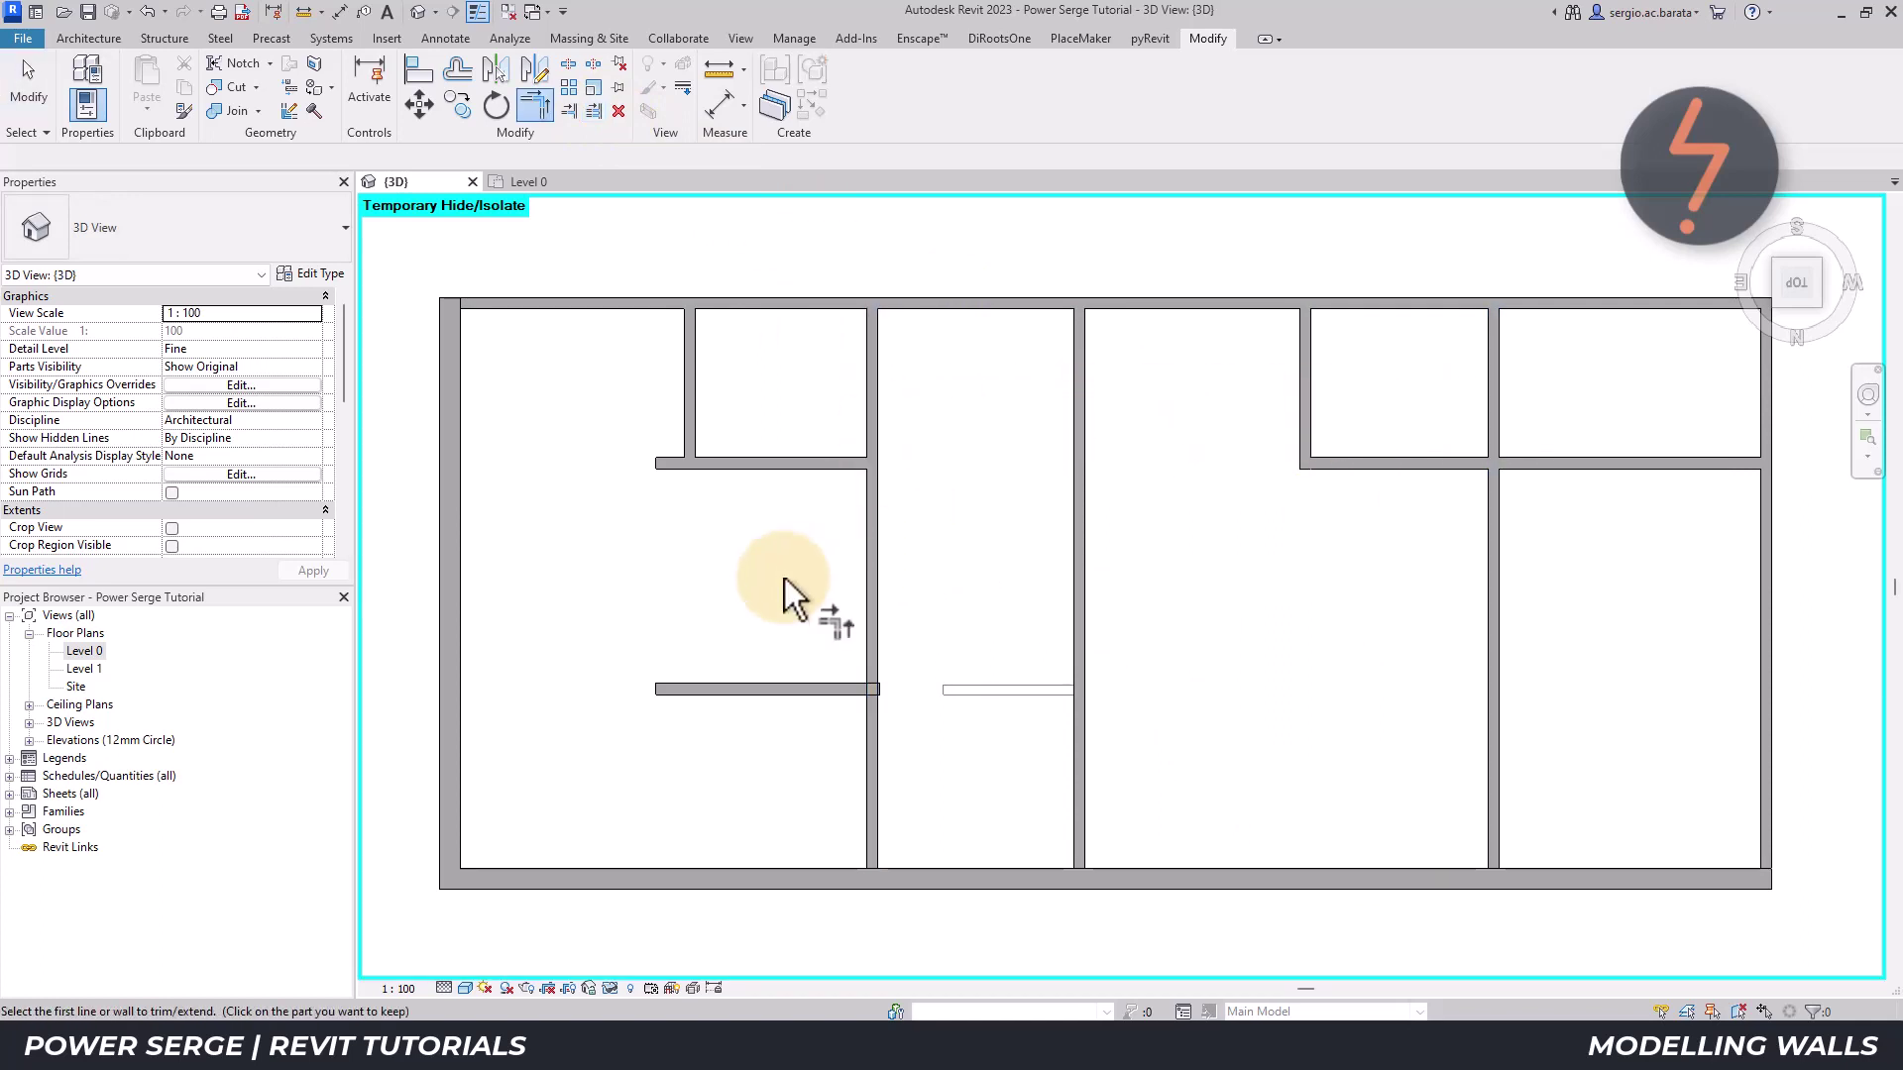
left_click(568, 111)
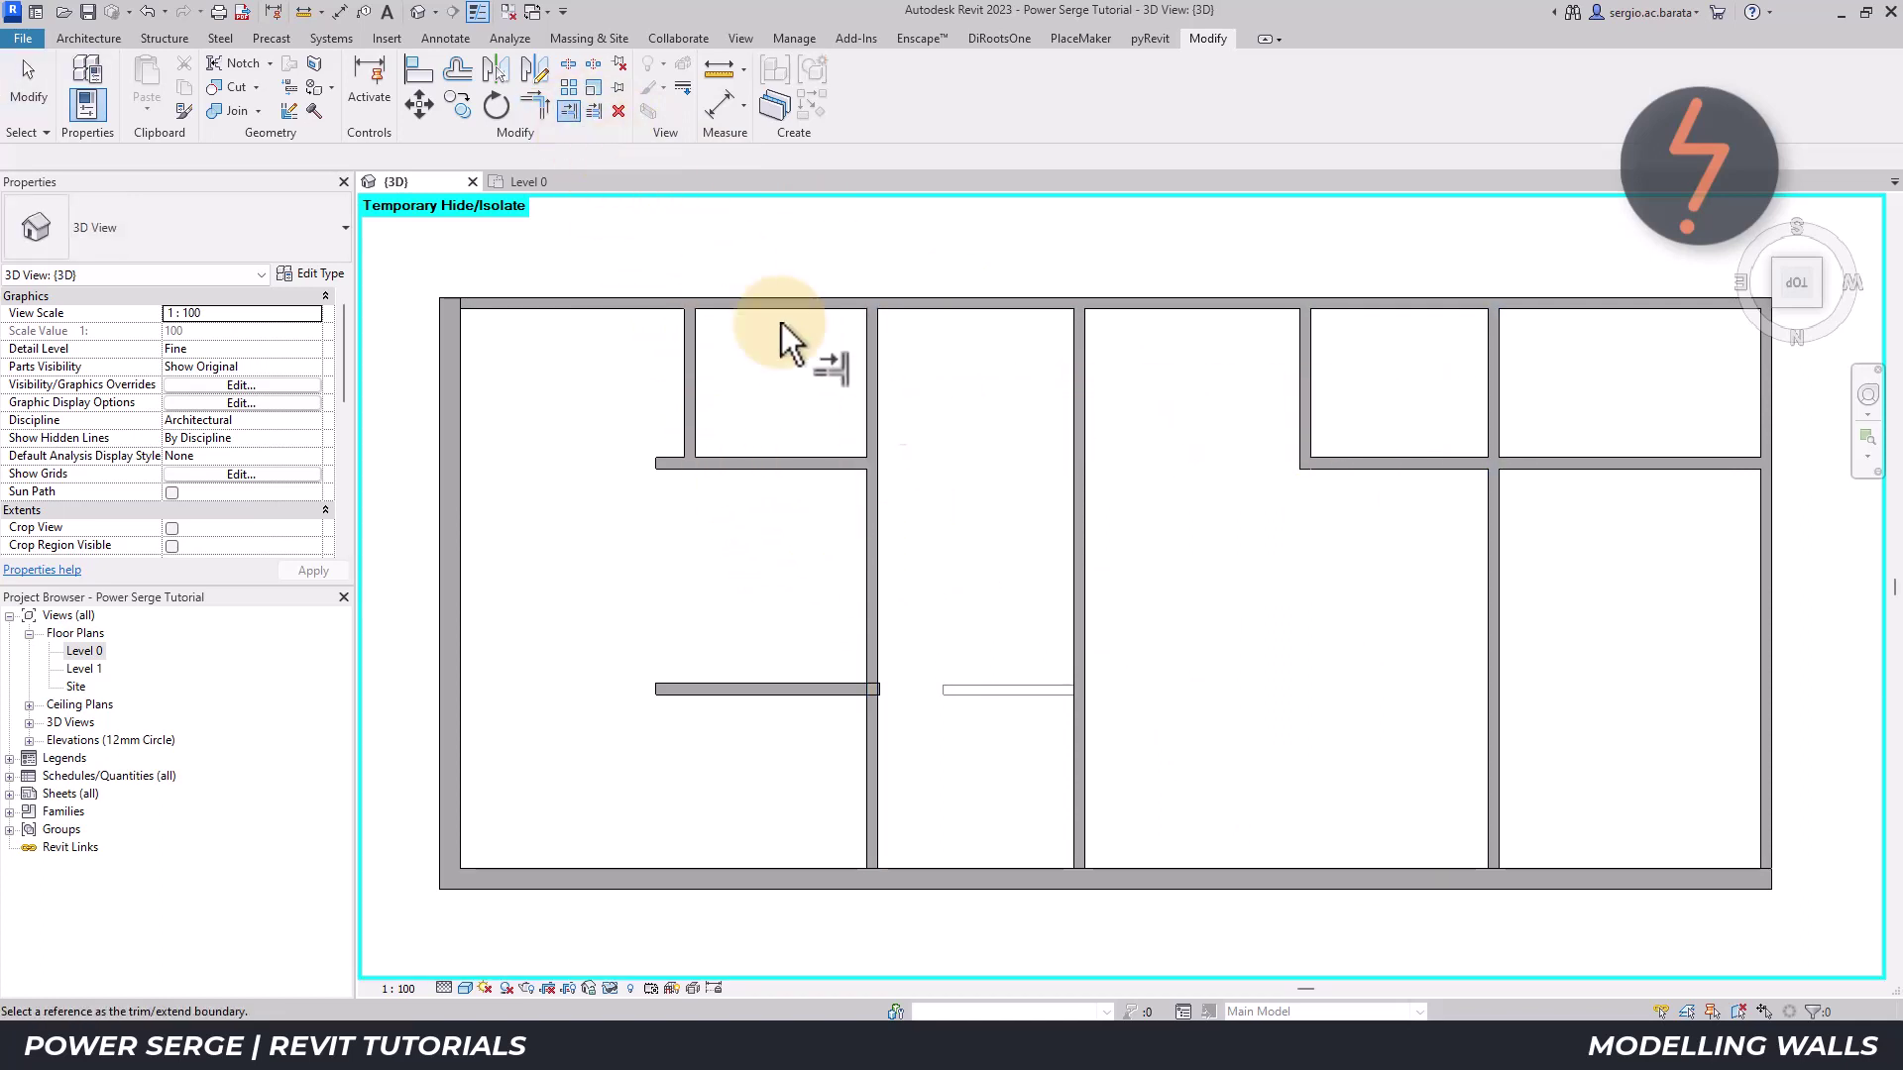
left_click(797, 689)
key("Escape")
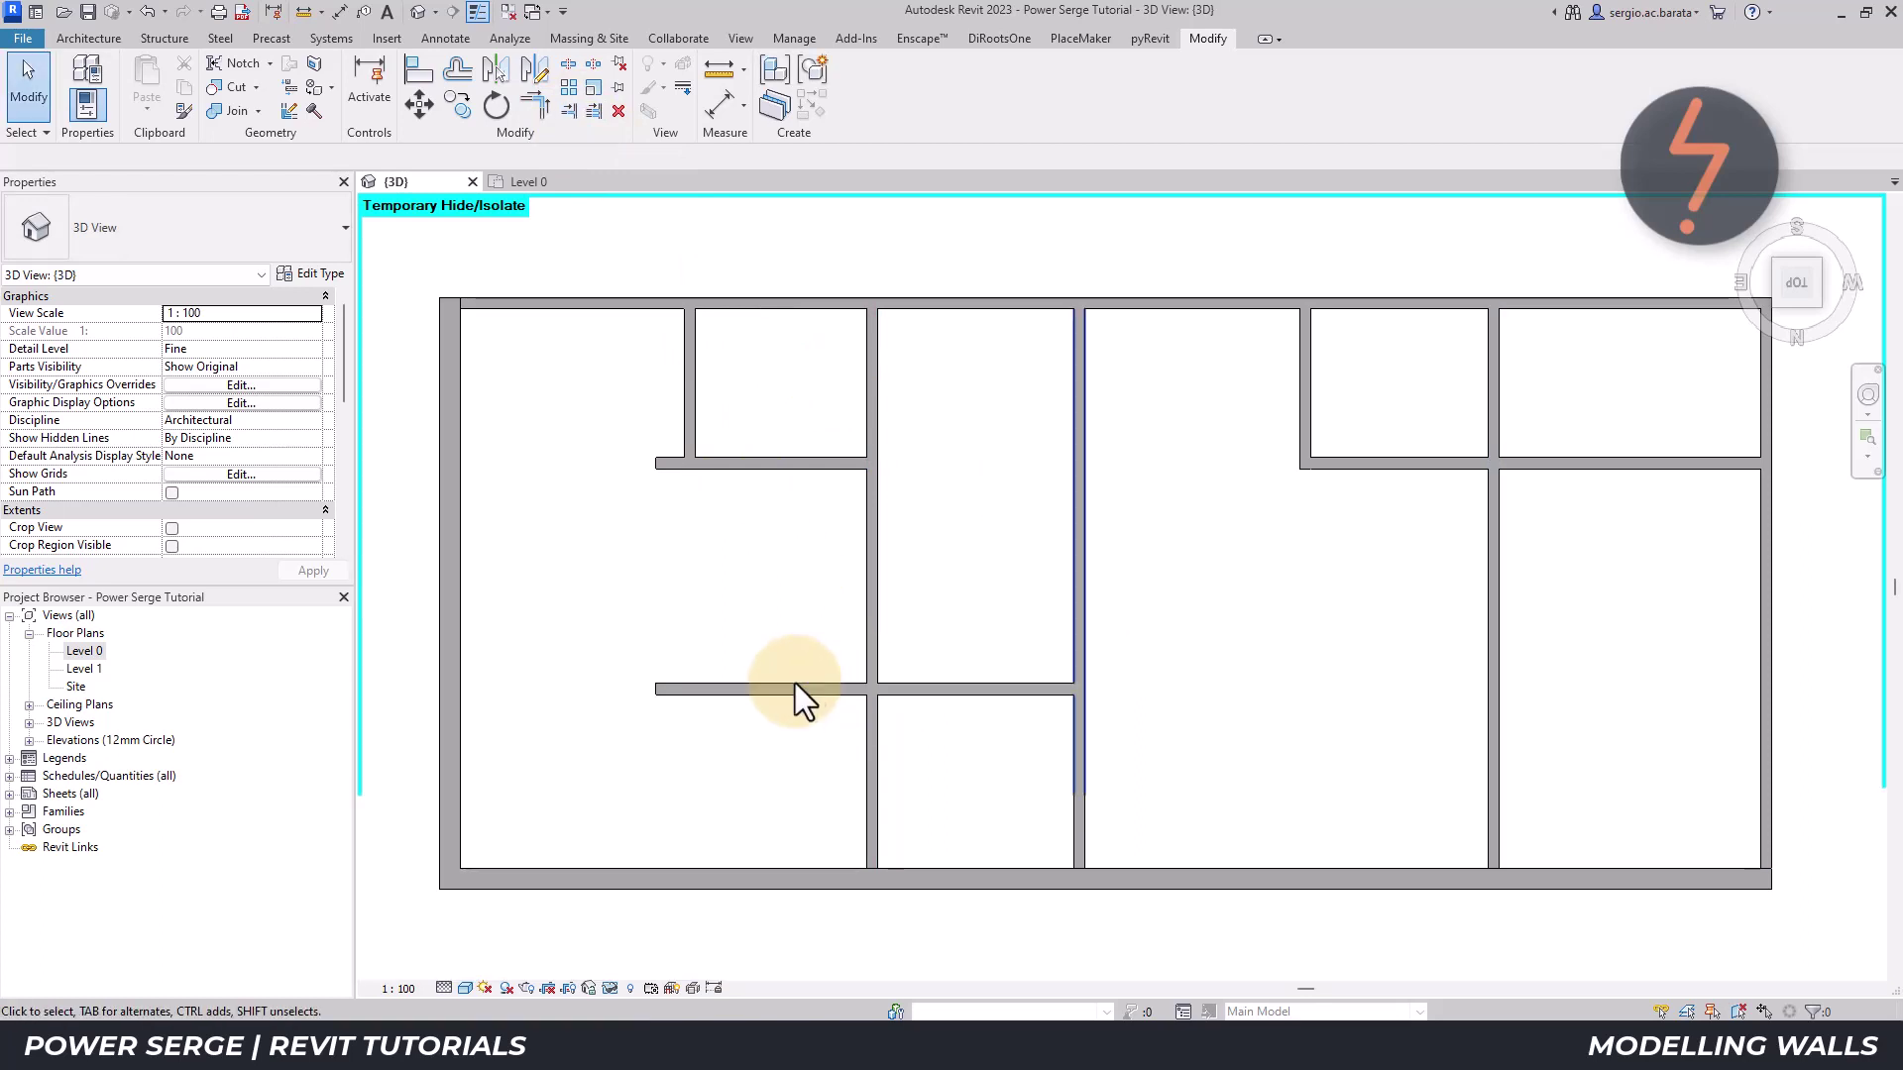
left_click(1777, 305)
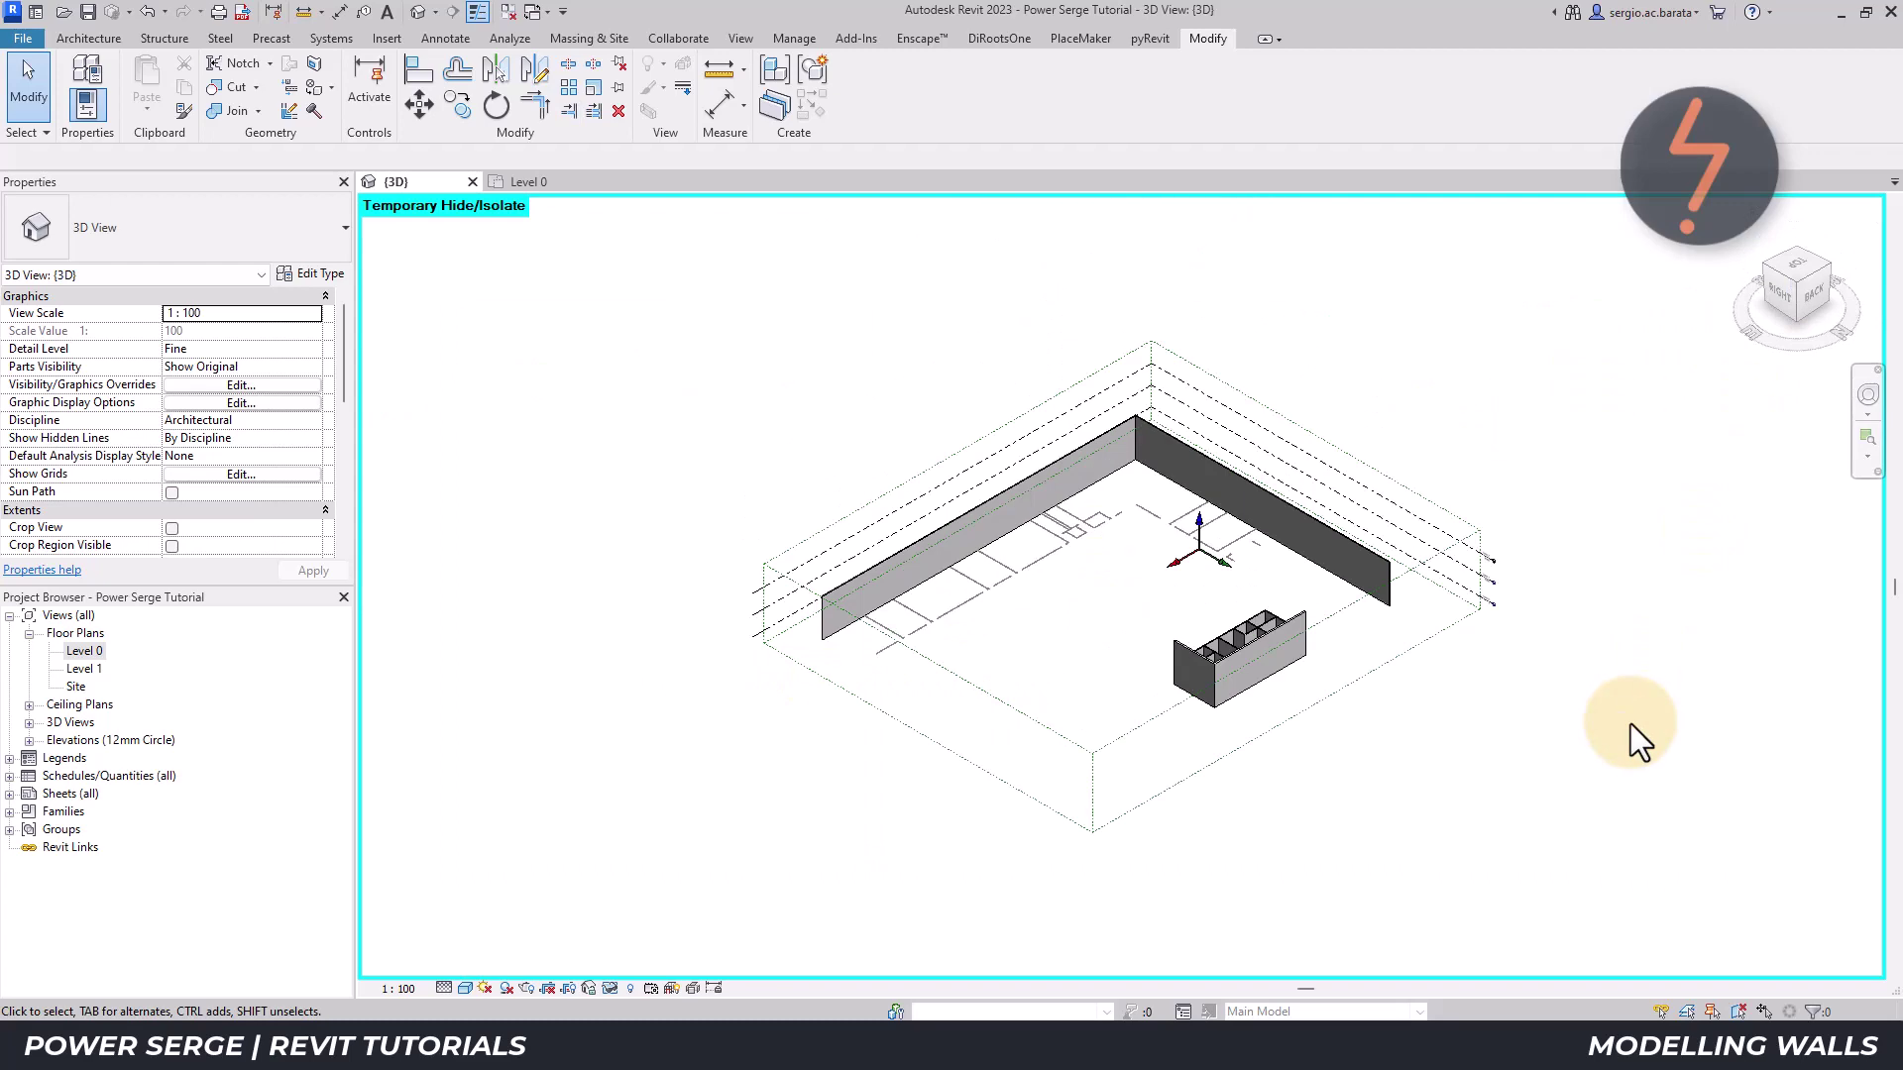
- Zoom in on the small room block of the Level 0 ceiling plan and start the Ceiling tool
right_click(1436, 810)
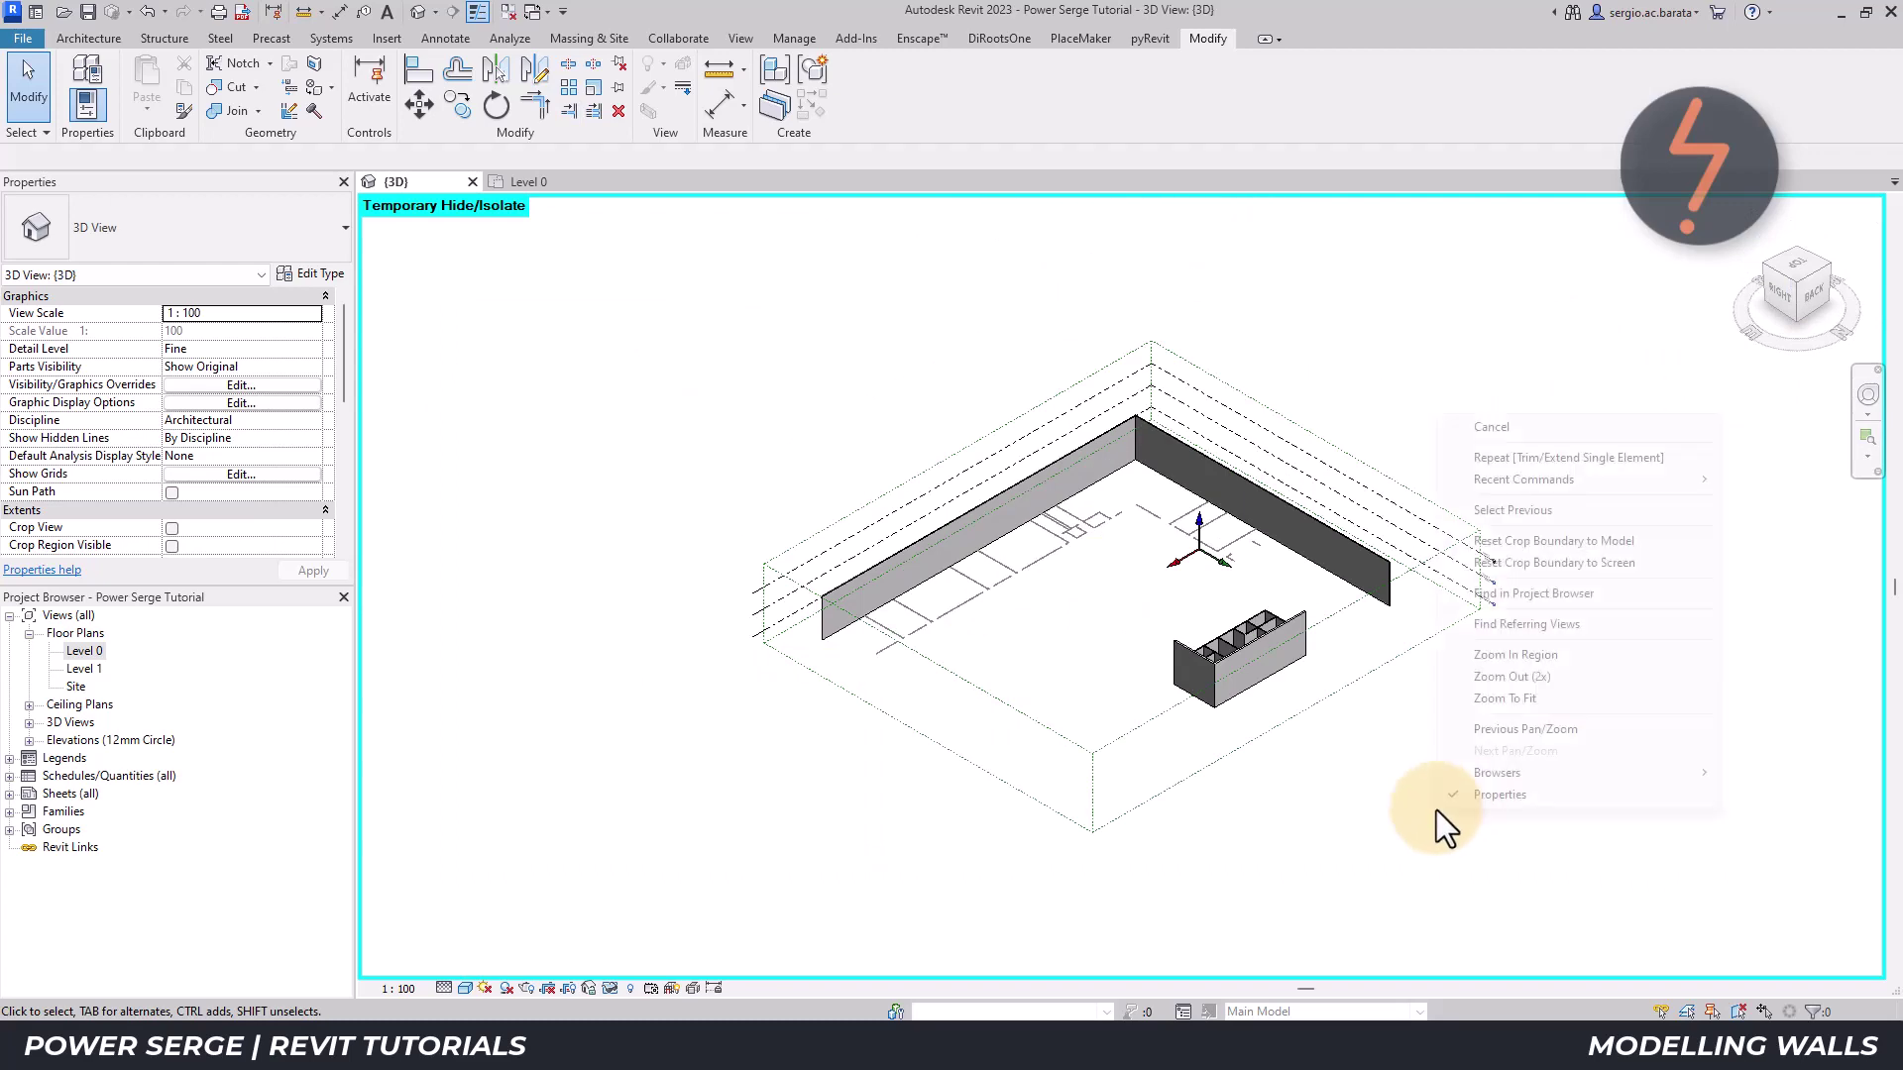
left_click(1477, 656)
left_click_drag(1140, 580, 1378, 764)
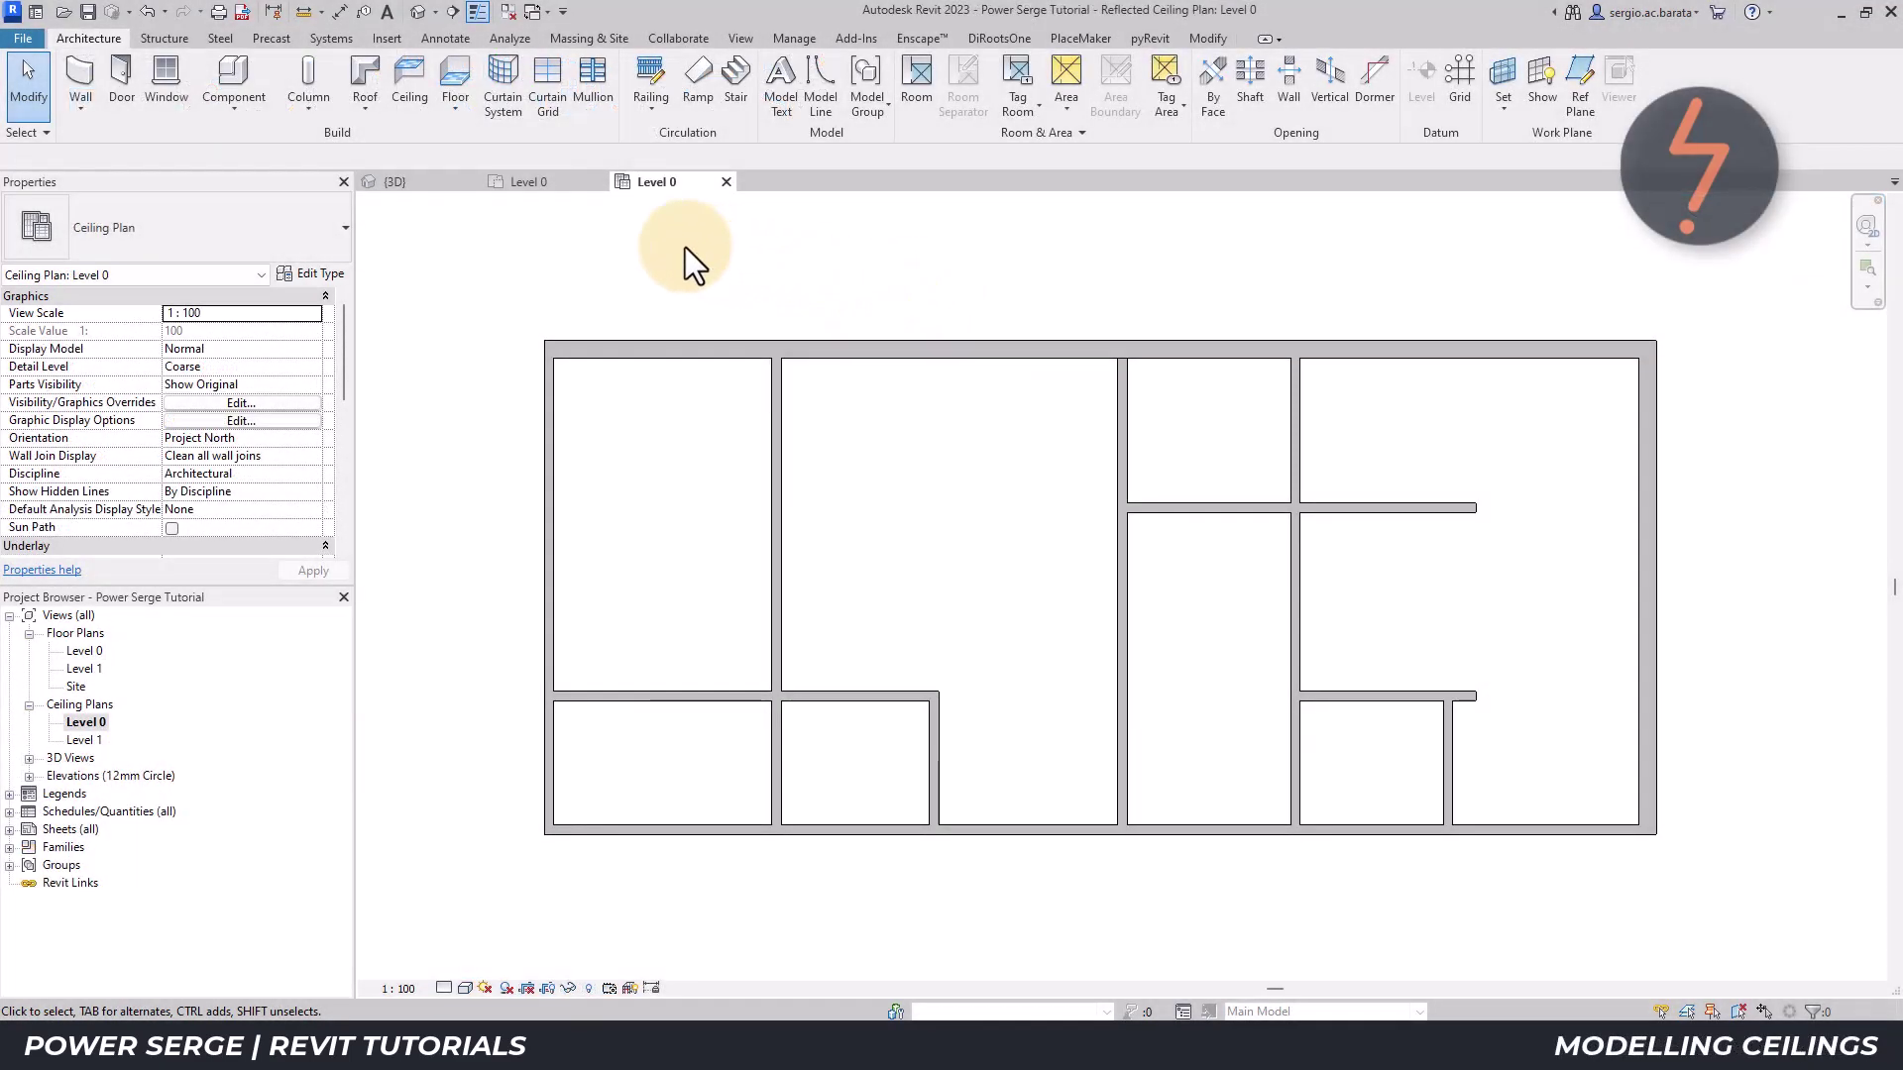
left_click(414, 111)
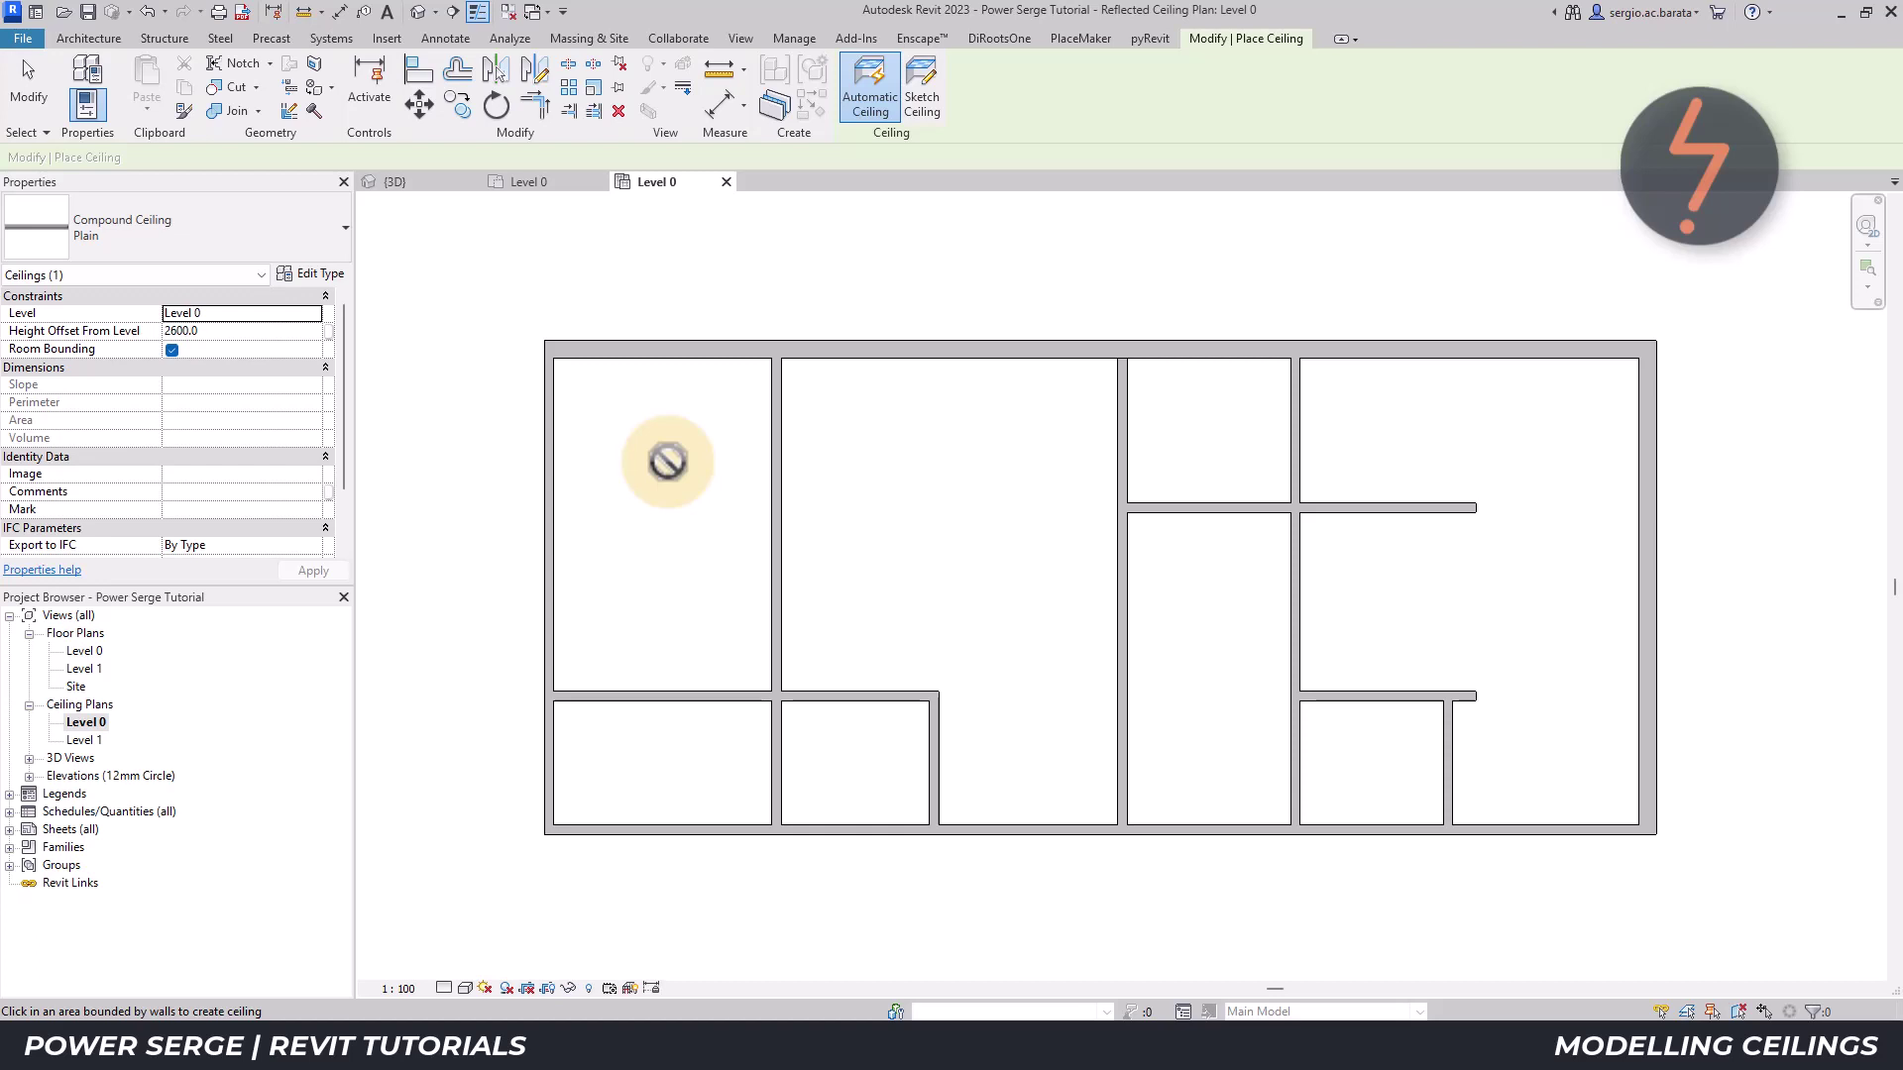
- Make all 12 walls in the plan Room Bounding
key("Escape")
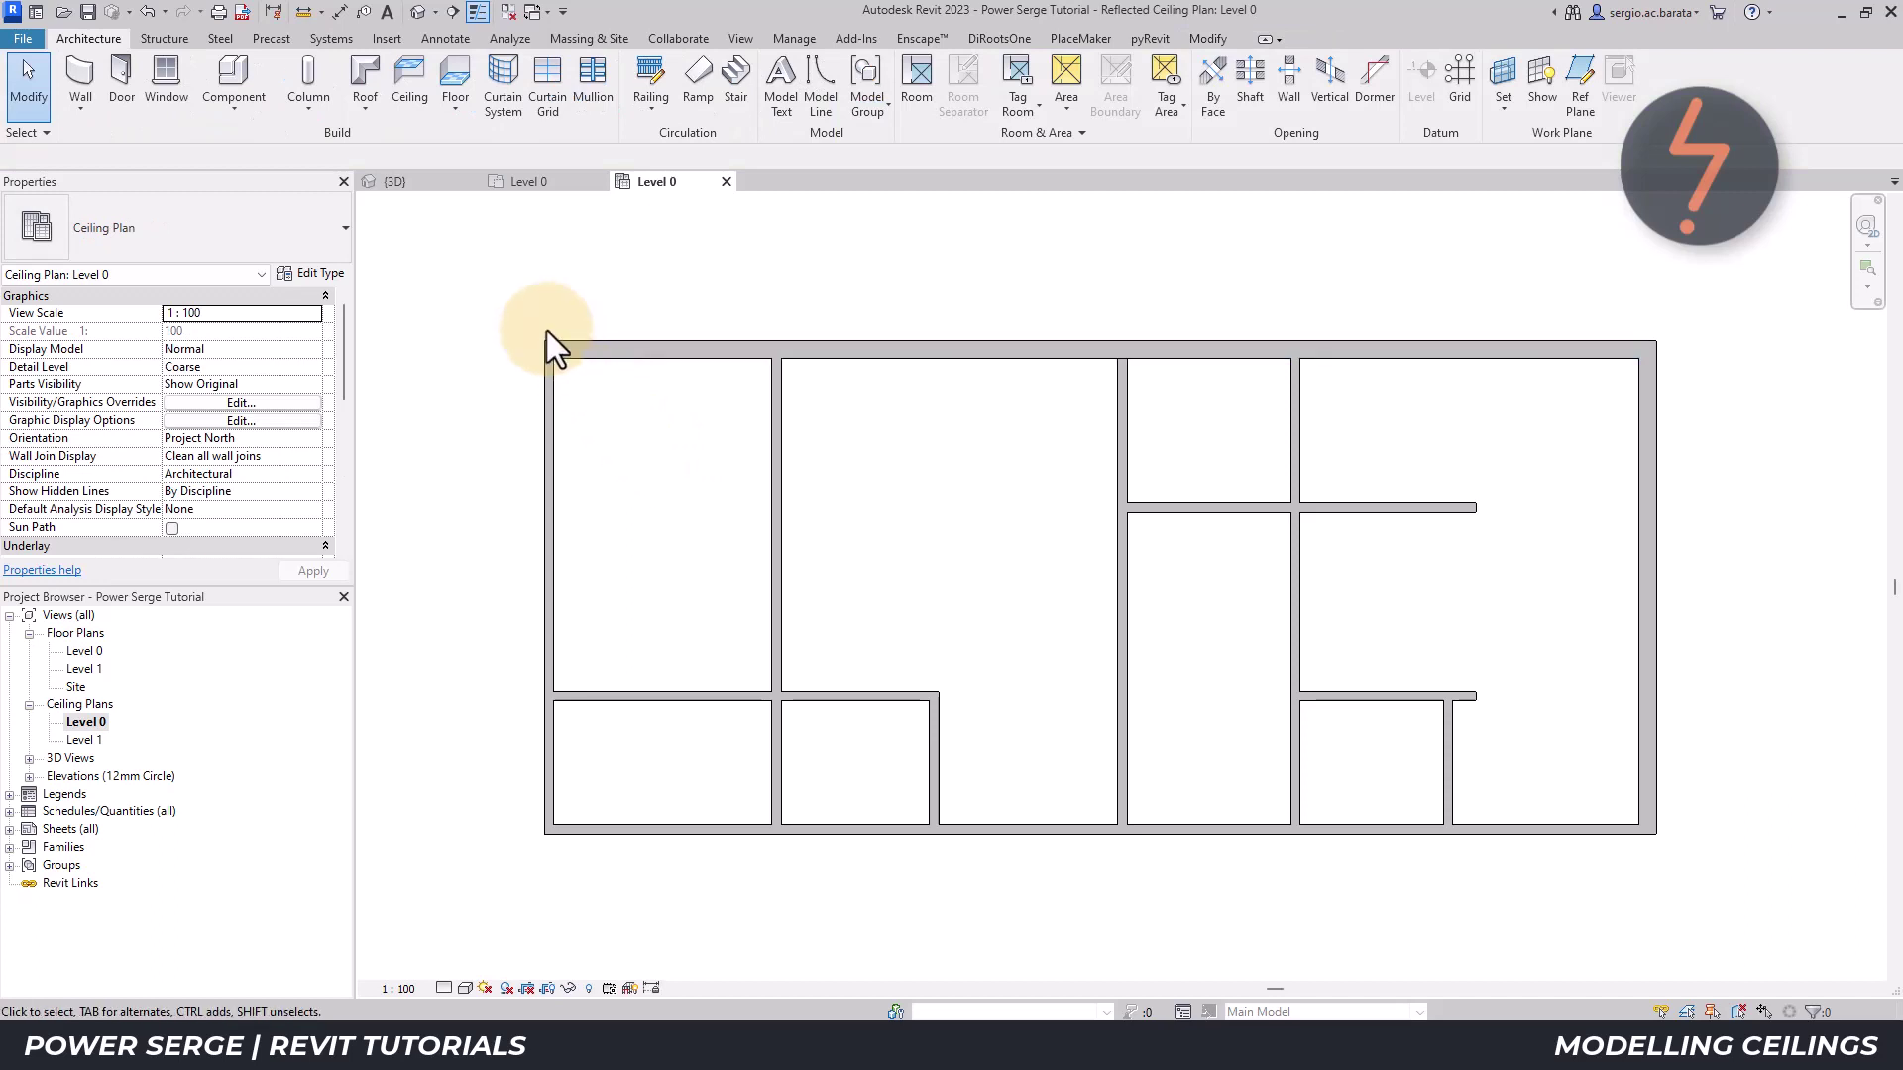
left_click_drag(517, 298, 1701, 894)
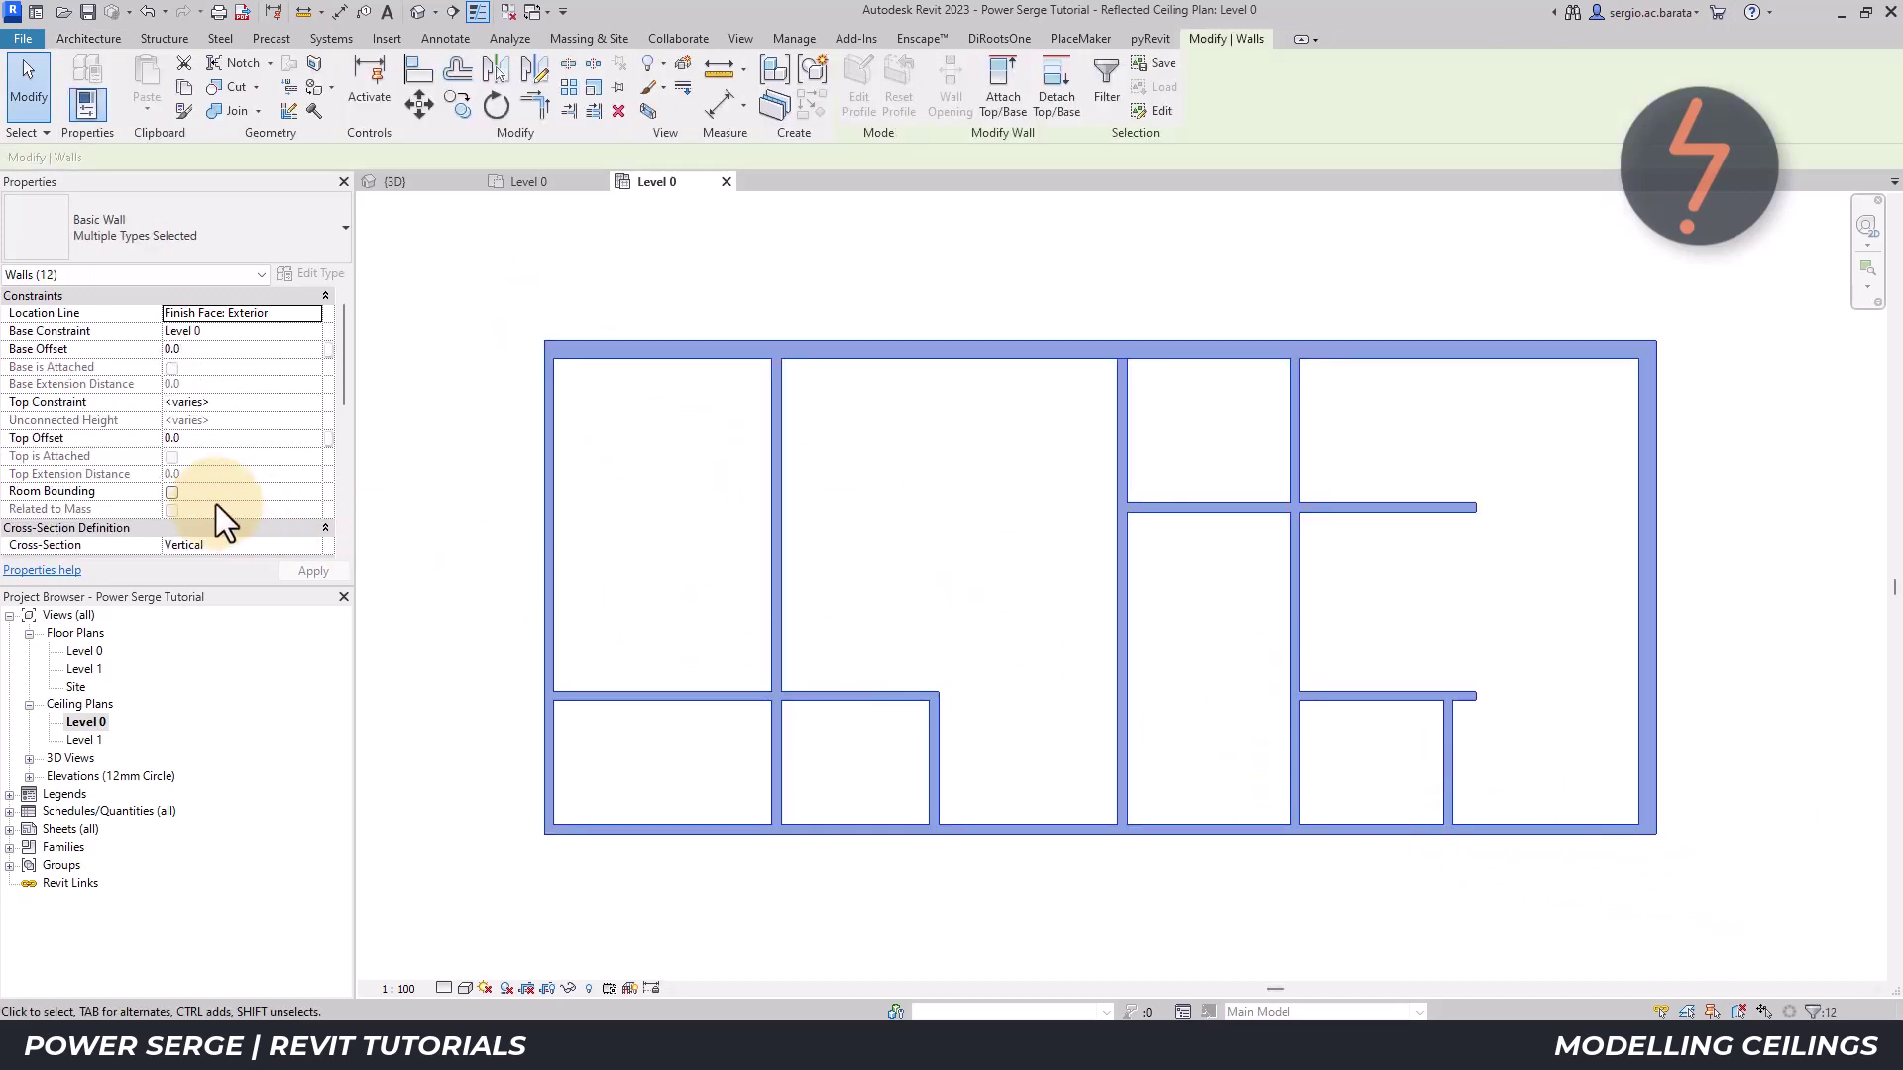
left_click(171, 492)
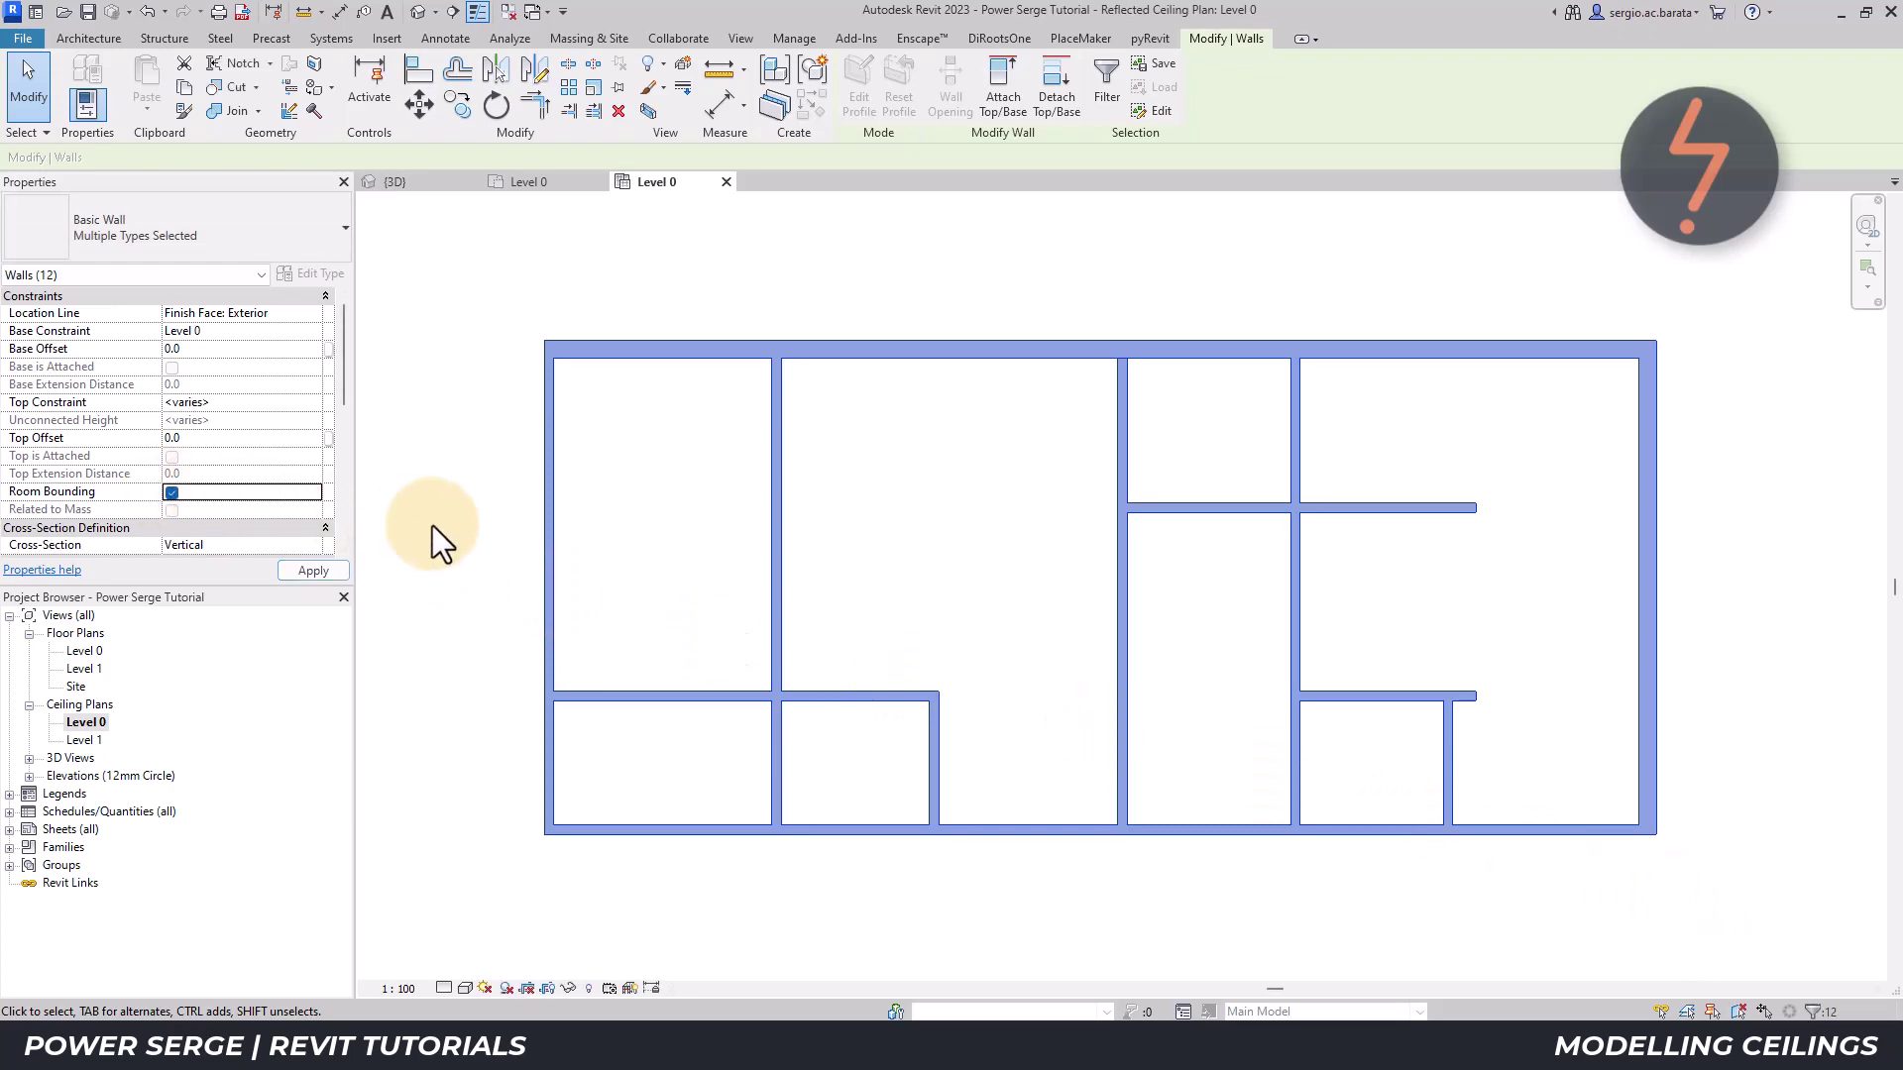
key("Escape")
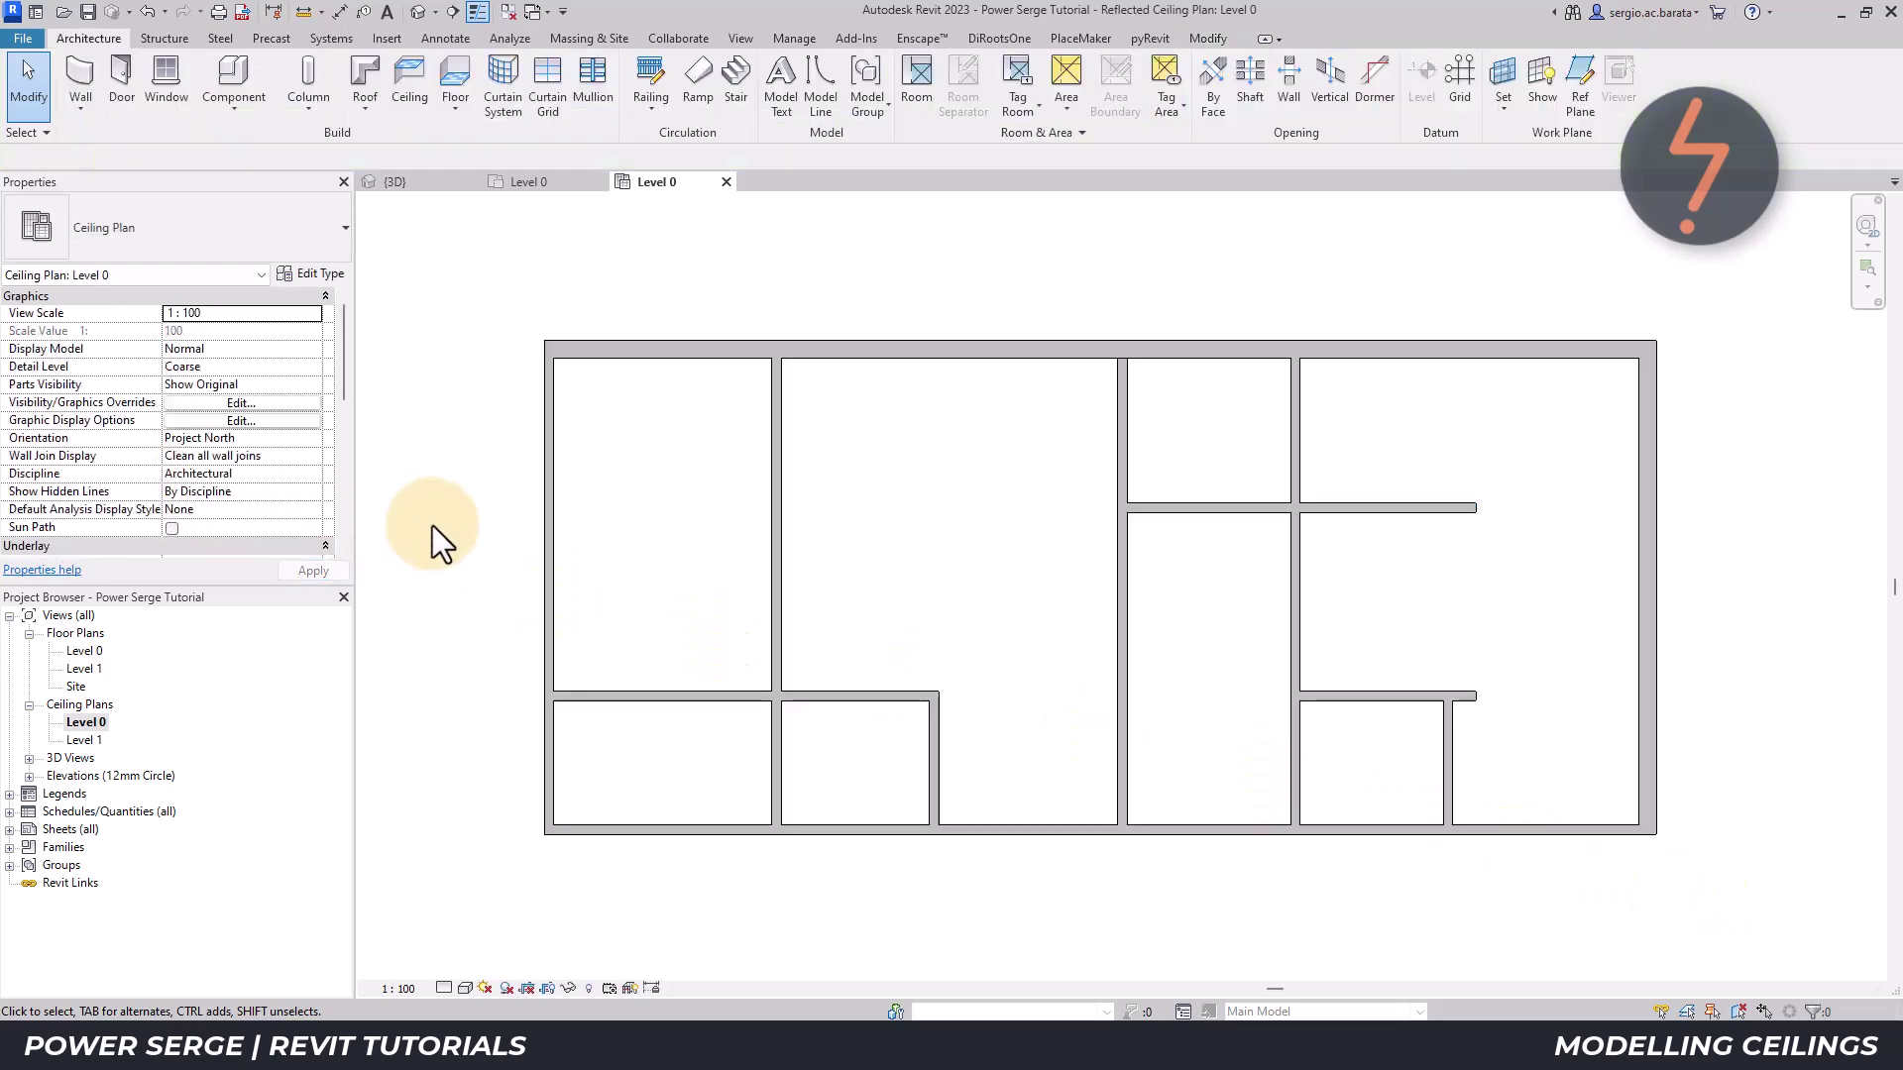
- Place Compound Ceiling Plain ceilings at 2600 in each of the eight rooms
left_click(409, 89)
left_click(591, 610)
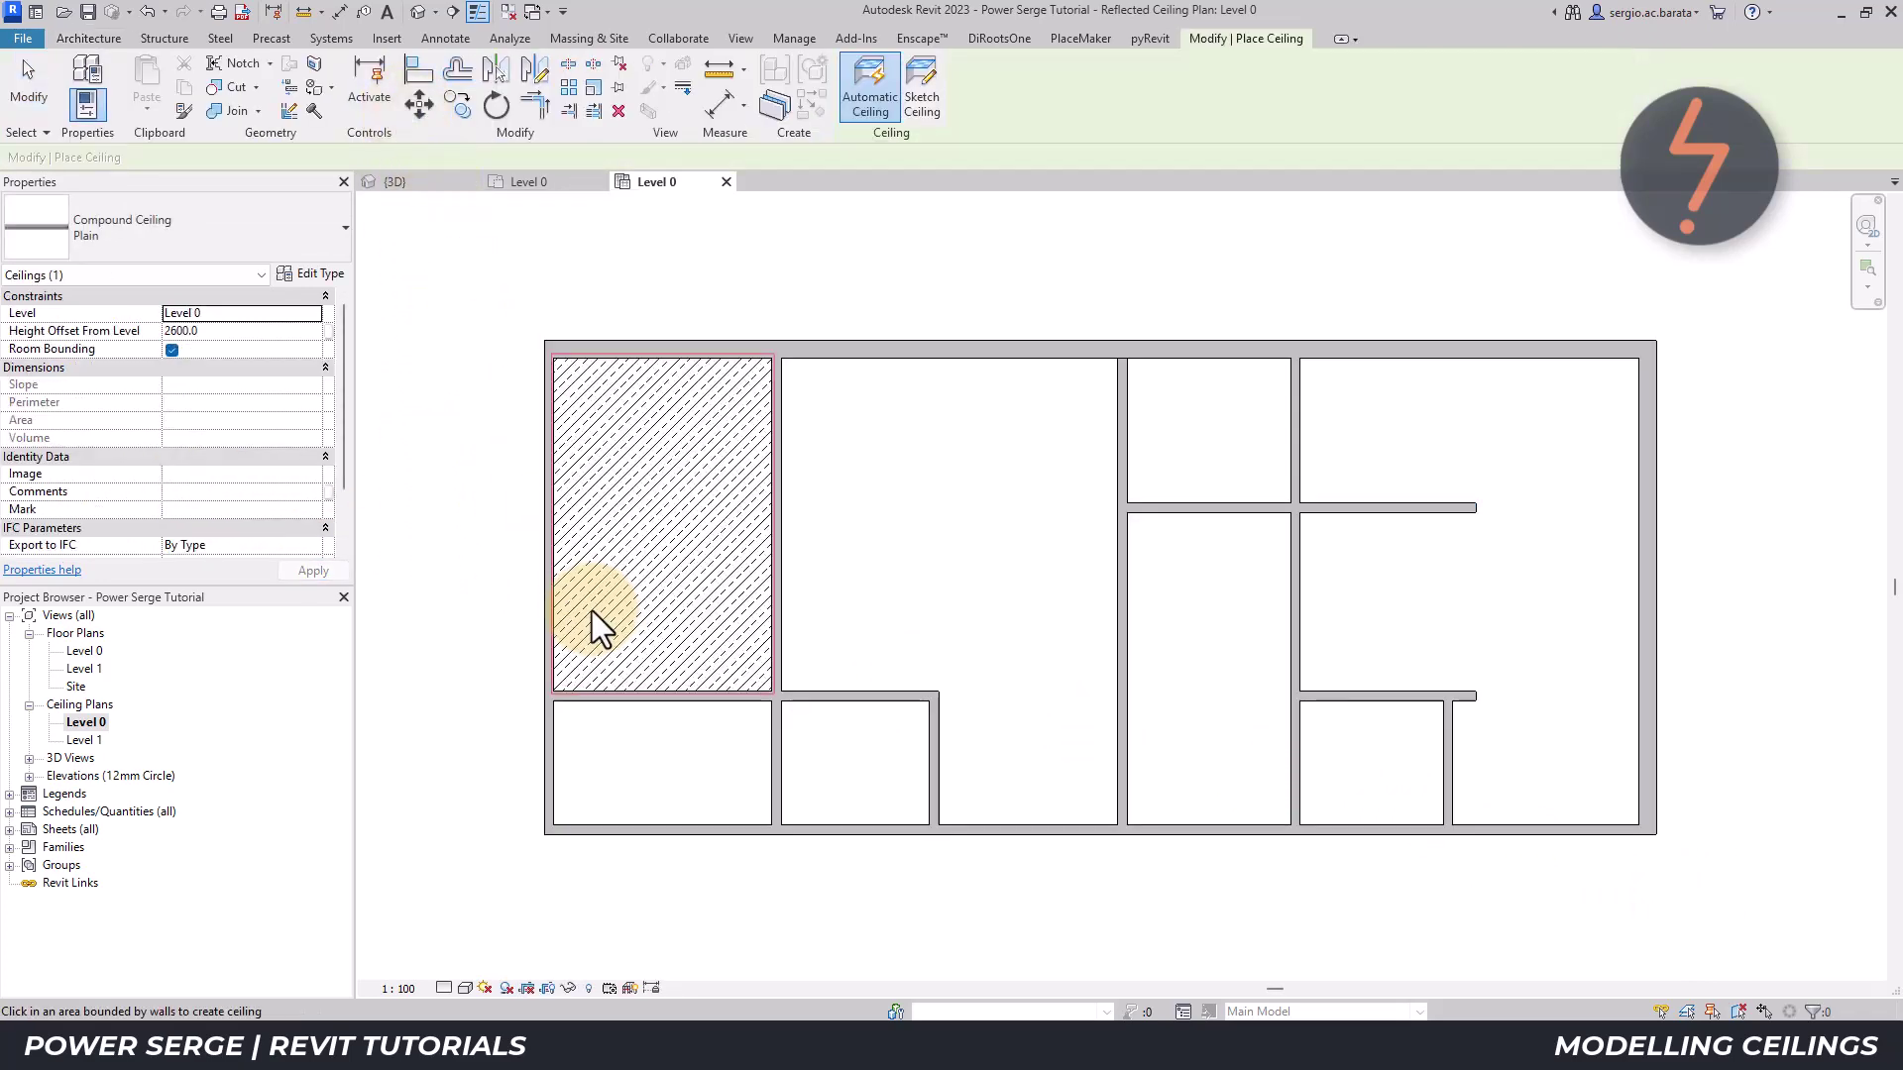
left_click(627, 745)
left_click(831, 765)
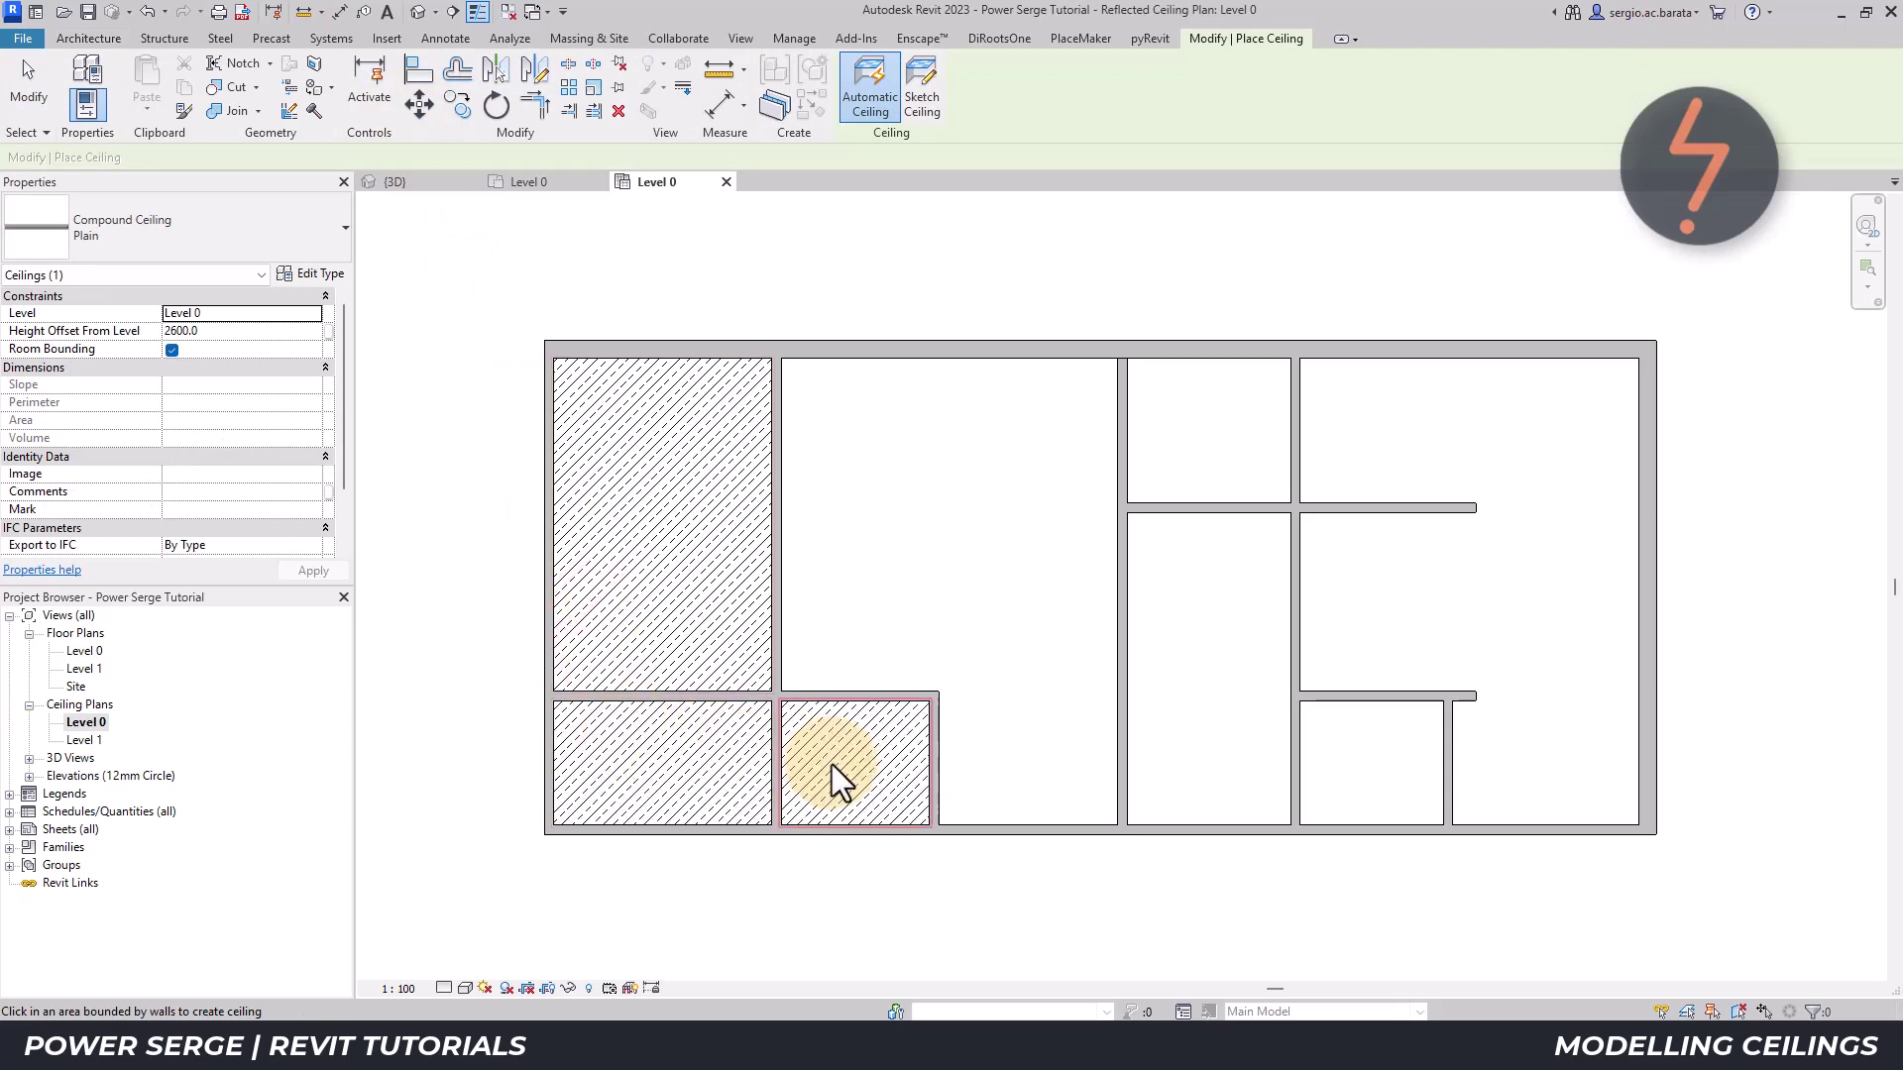
left_click(910, 636)
left_click(1183, 610)
left_click(1217, 428)
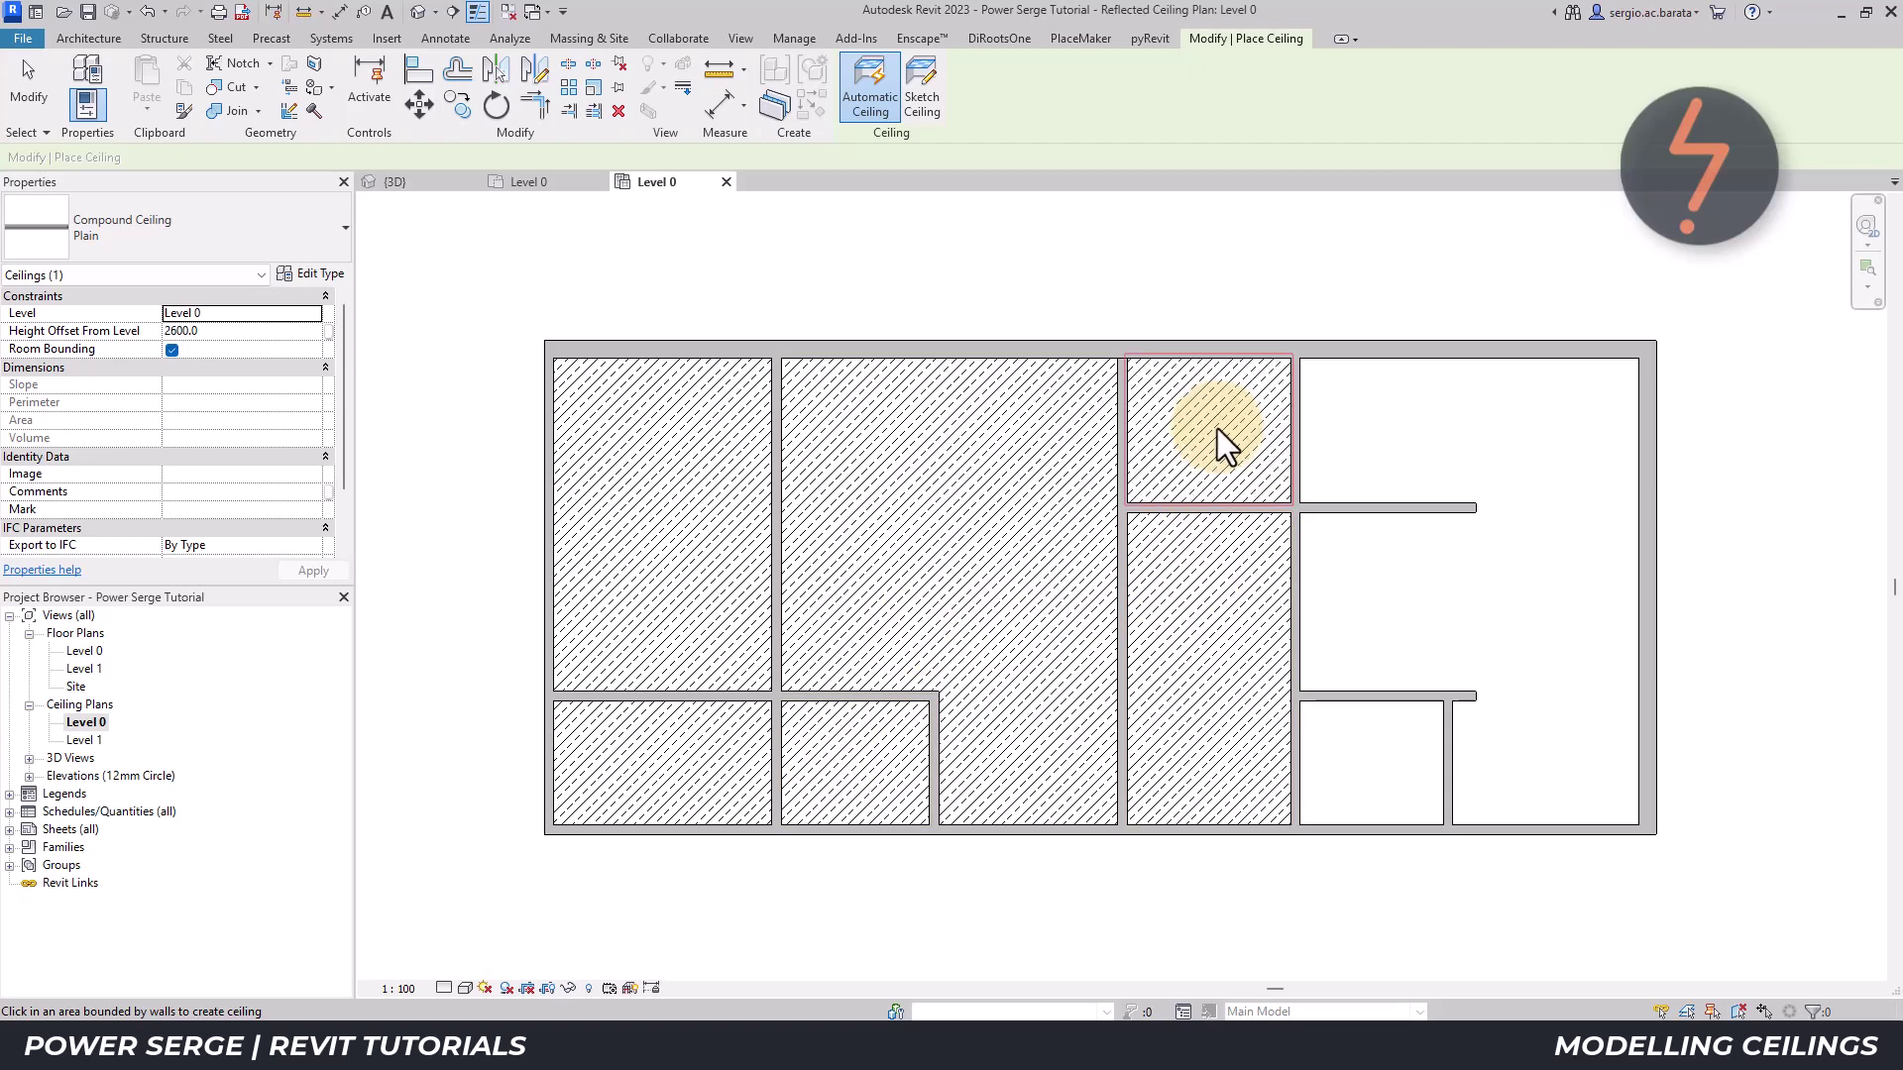
left_click(1369, 438)
left_click(1364, 734)
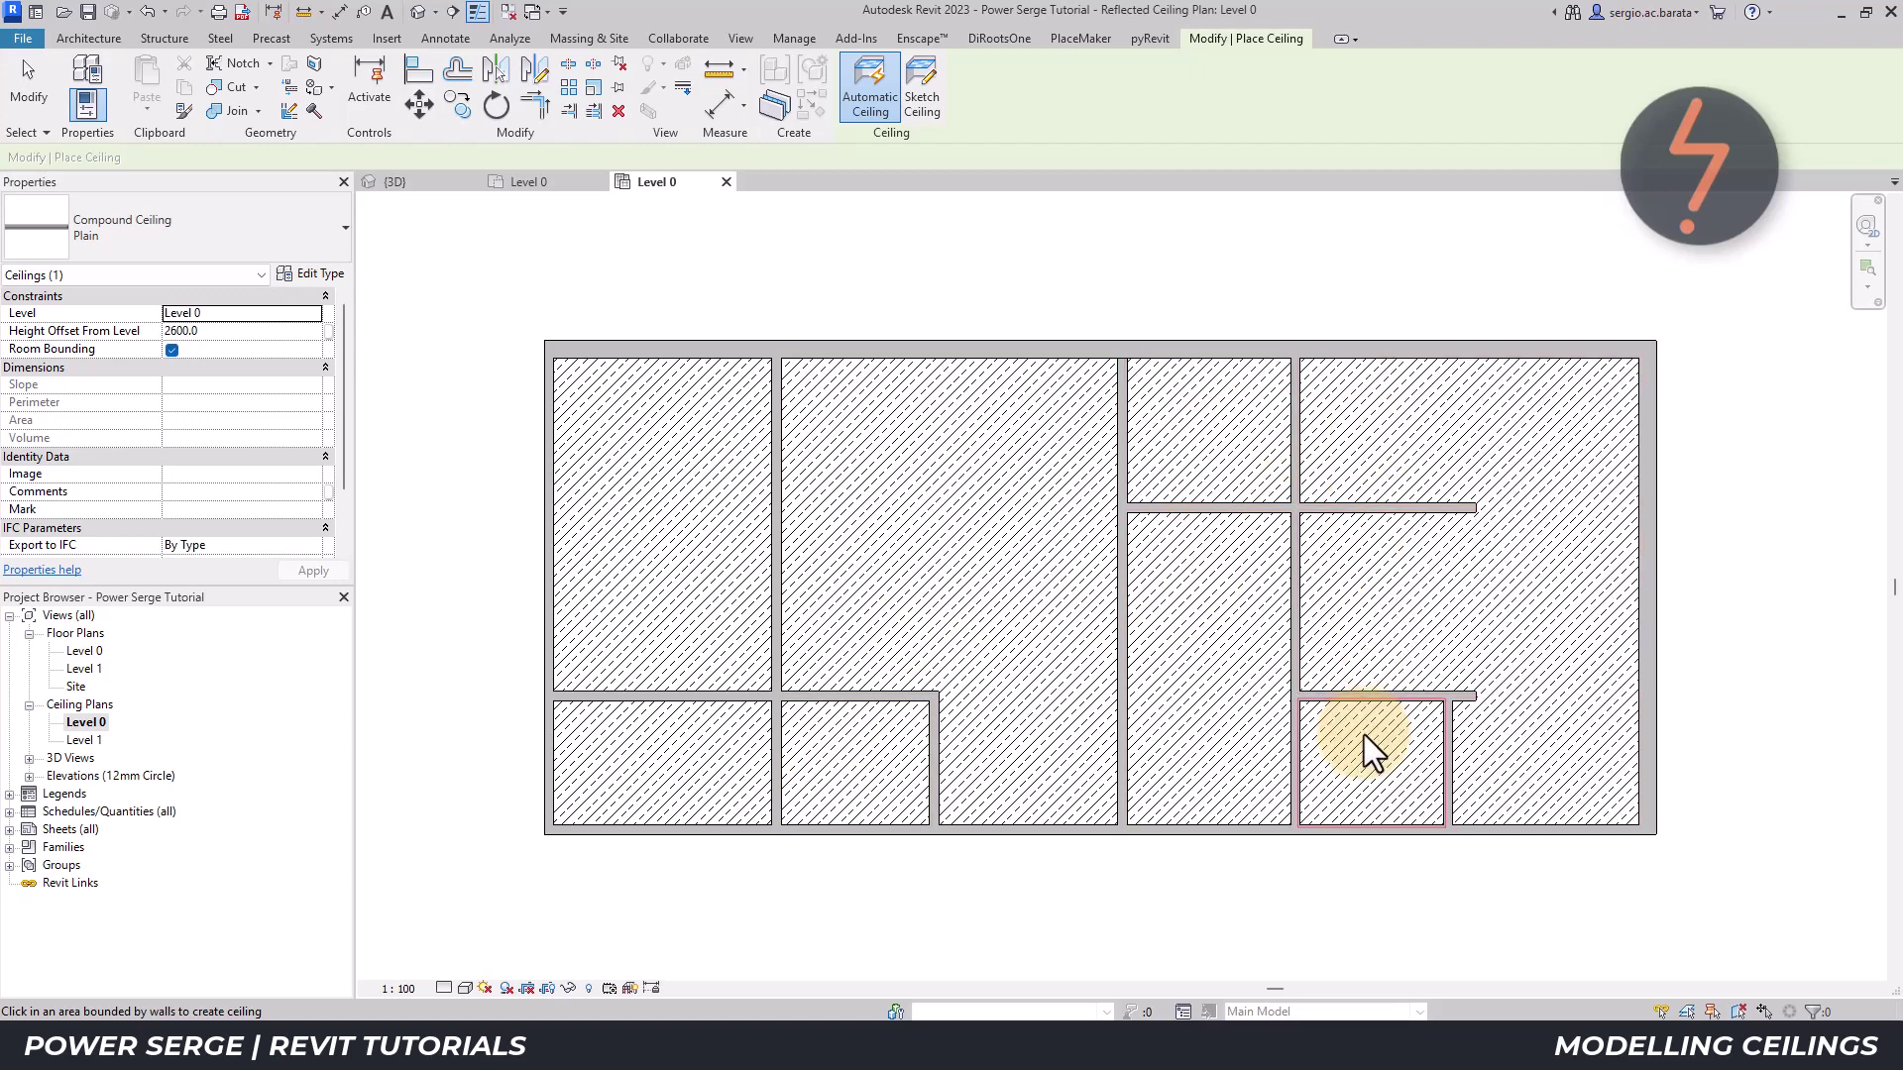
key("Escape")
key("Escape")
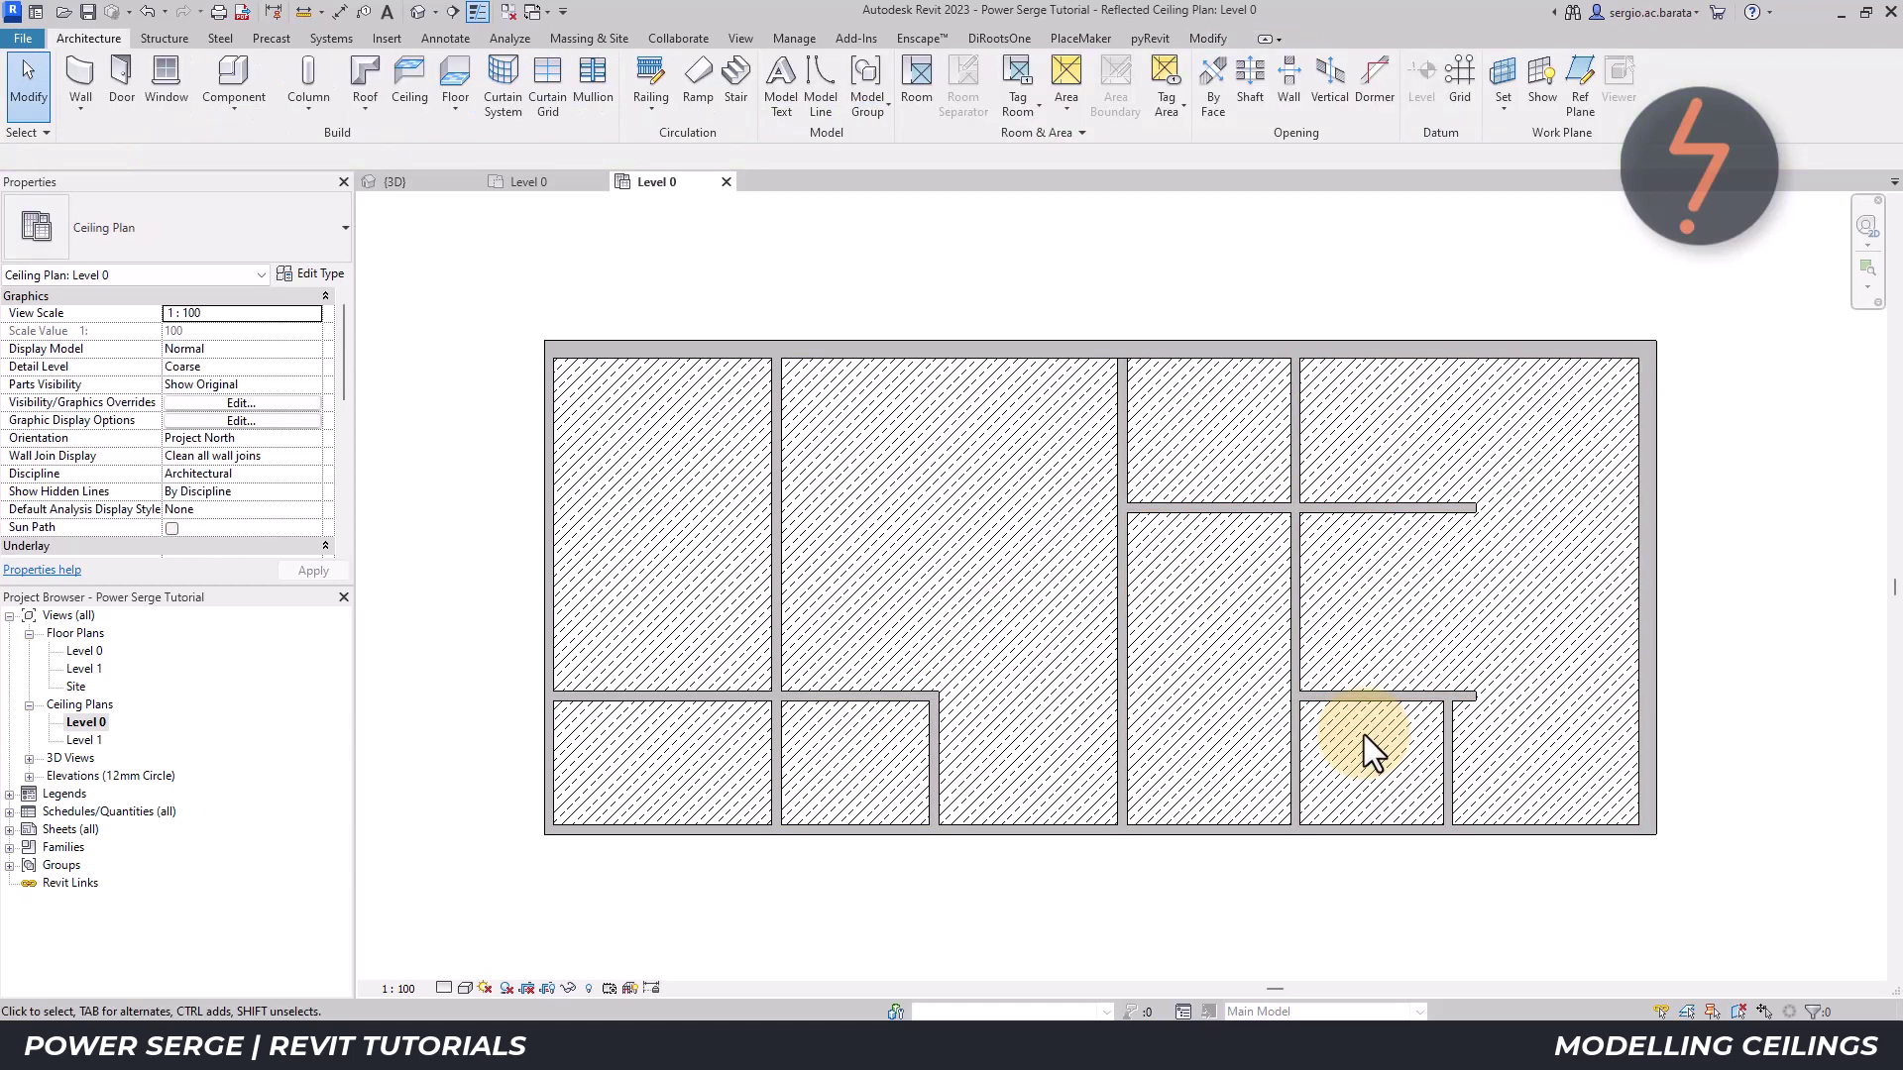
- Switch to the 3D view and zoom in on the building
left_click(440, 189)
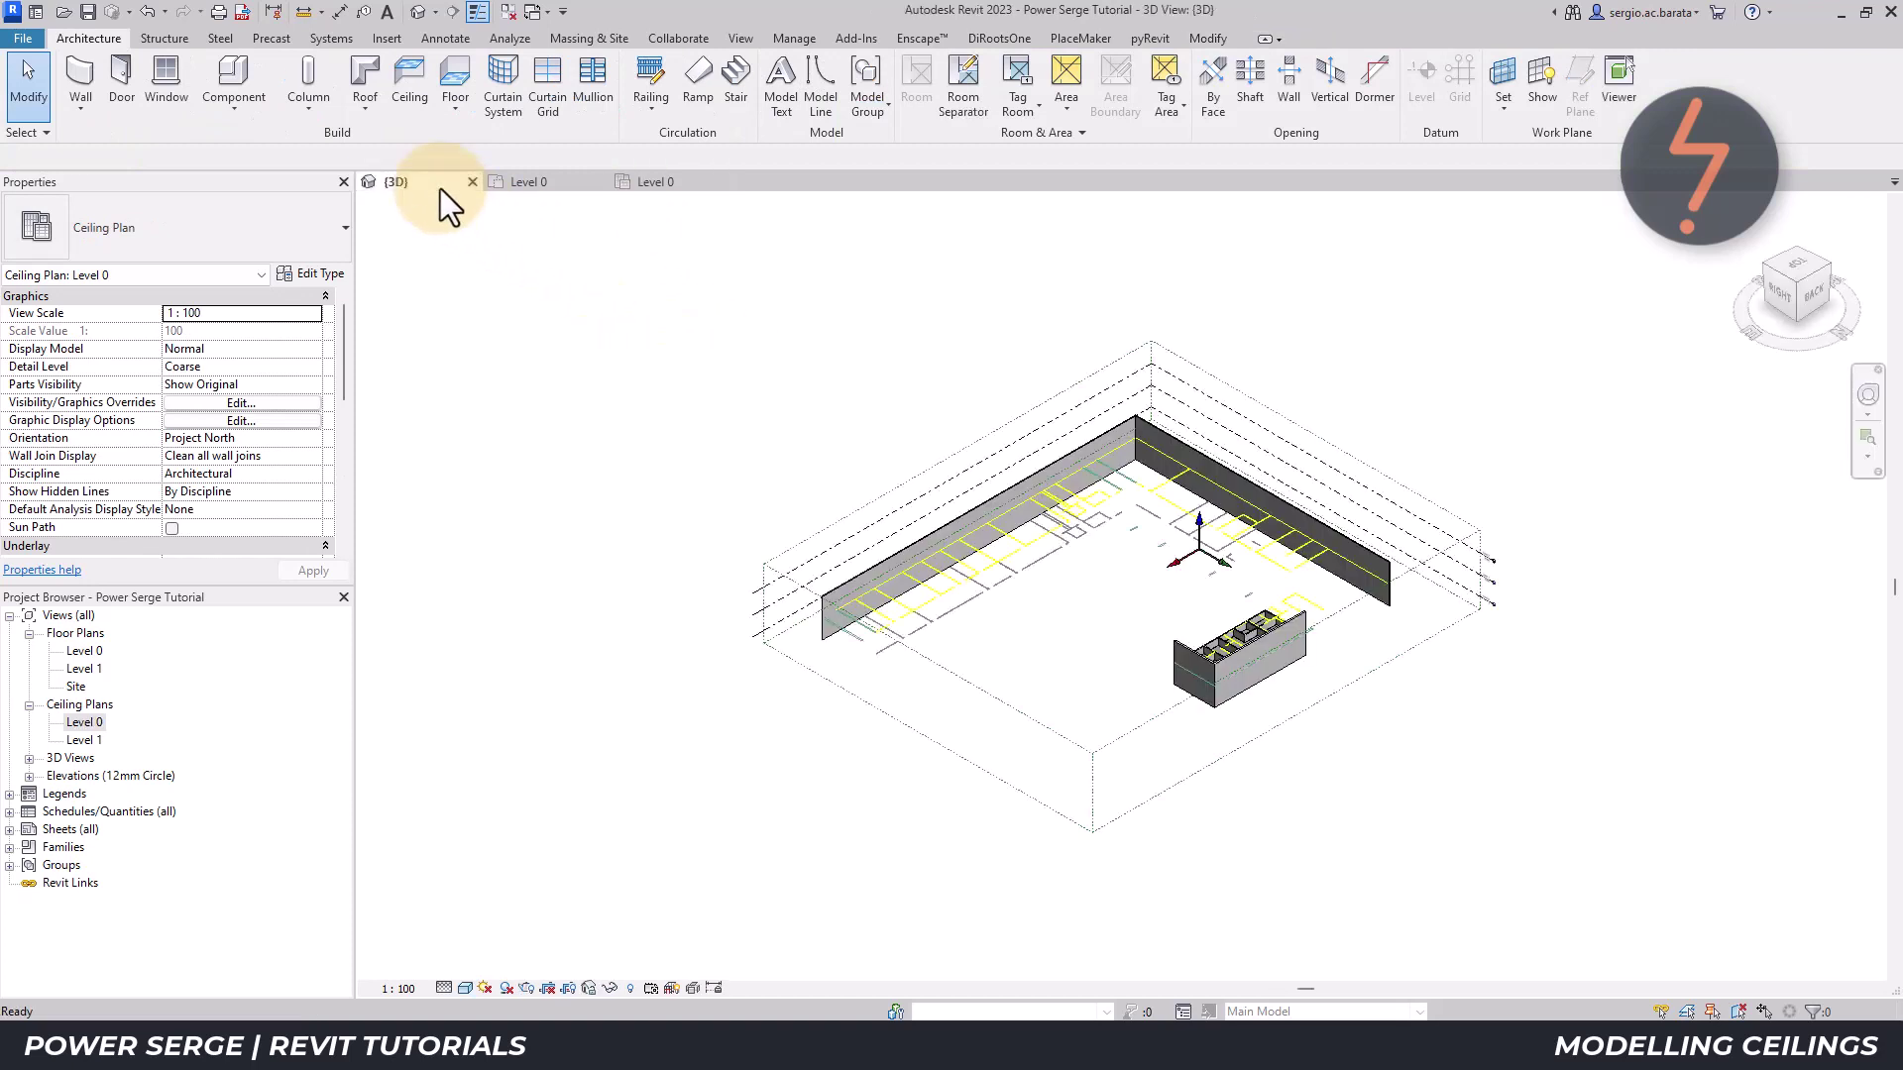
right_click(622, 333)
left_click(718, 563)
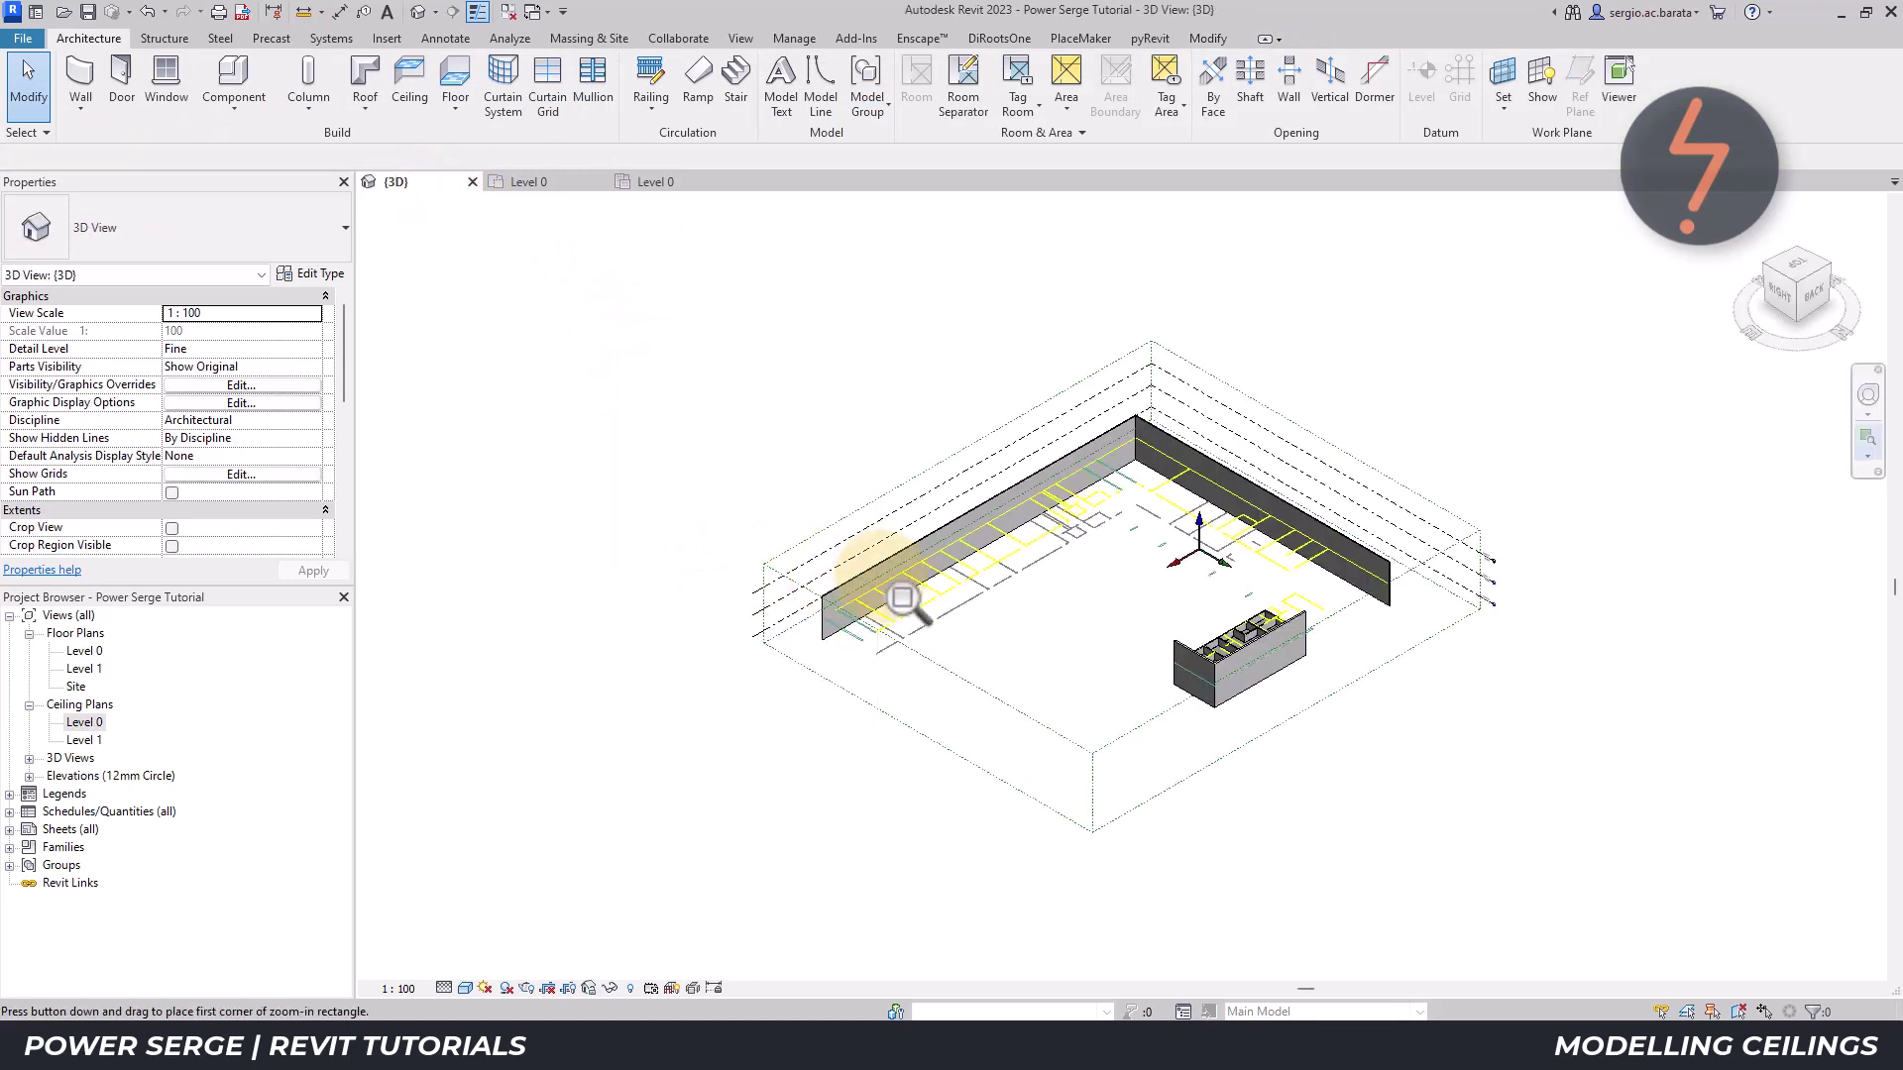
left_click_drag(1117, 608, 1358, 757)
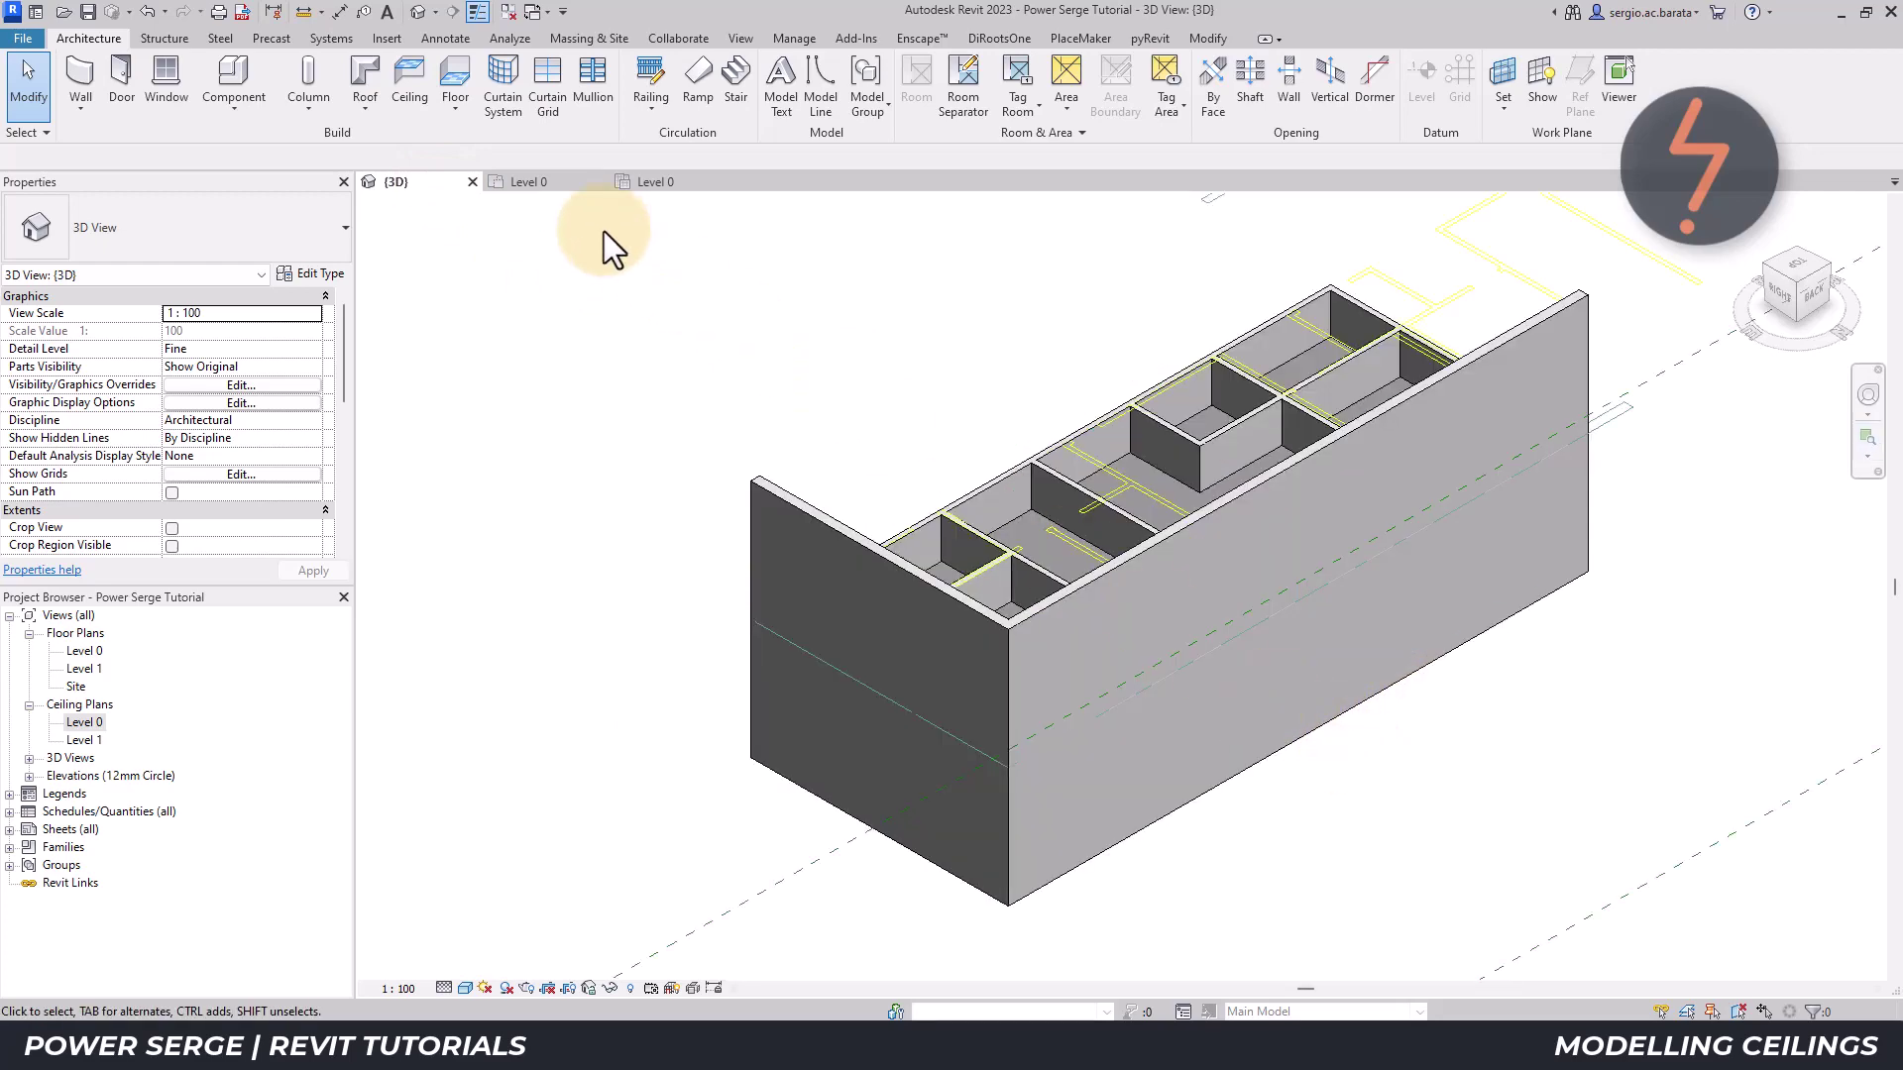
- Window-select the building and filter out Walls, keeping only the eight ceilings selected
left_click_drag(603, 230, 1673, 876)
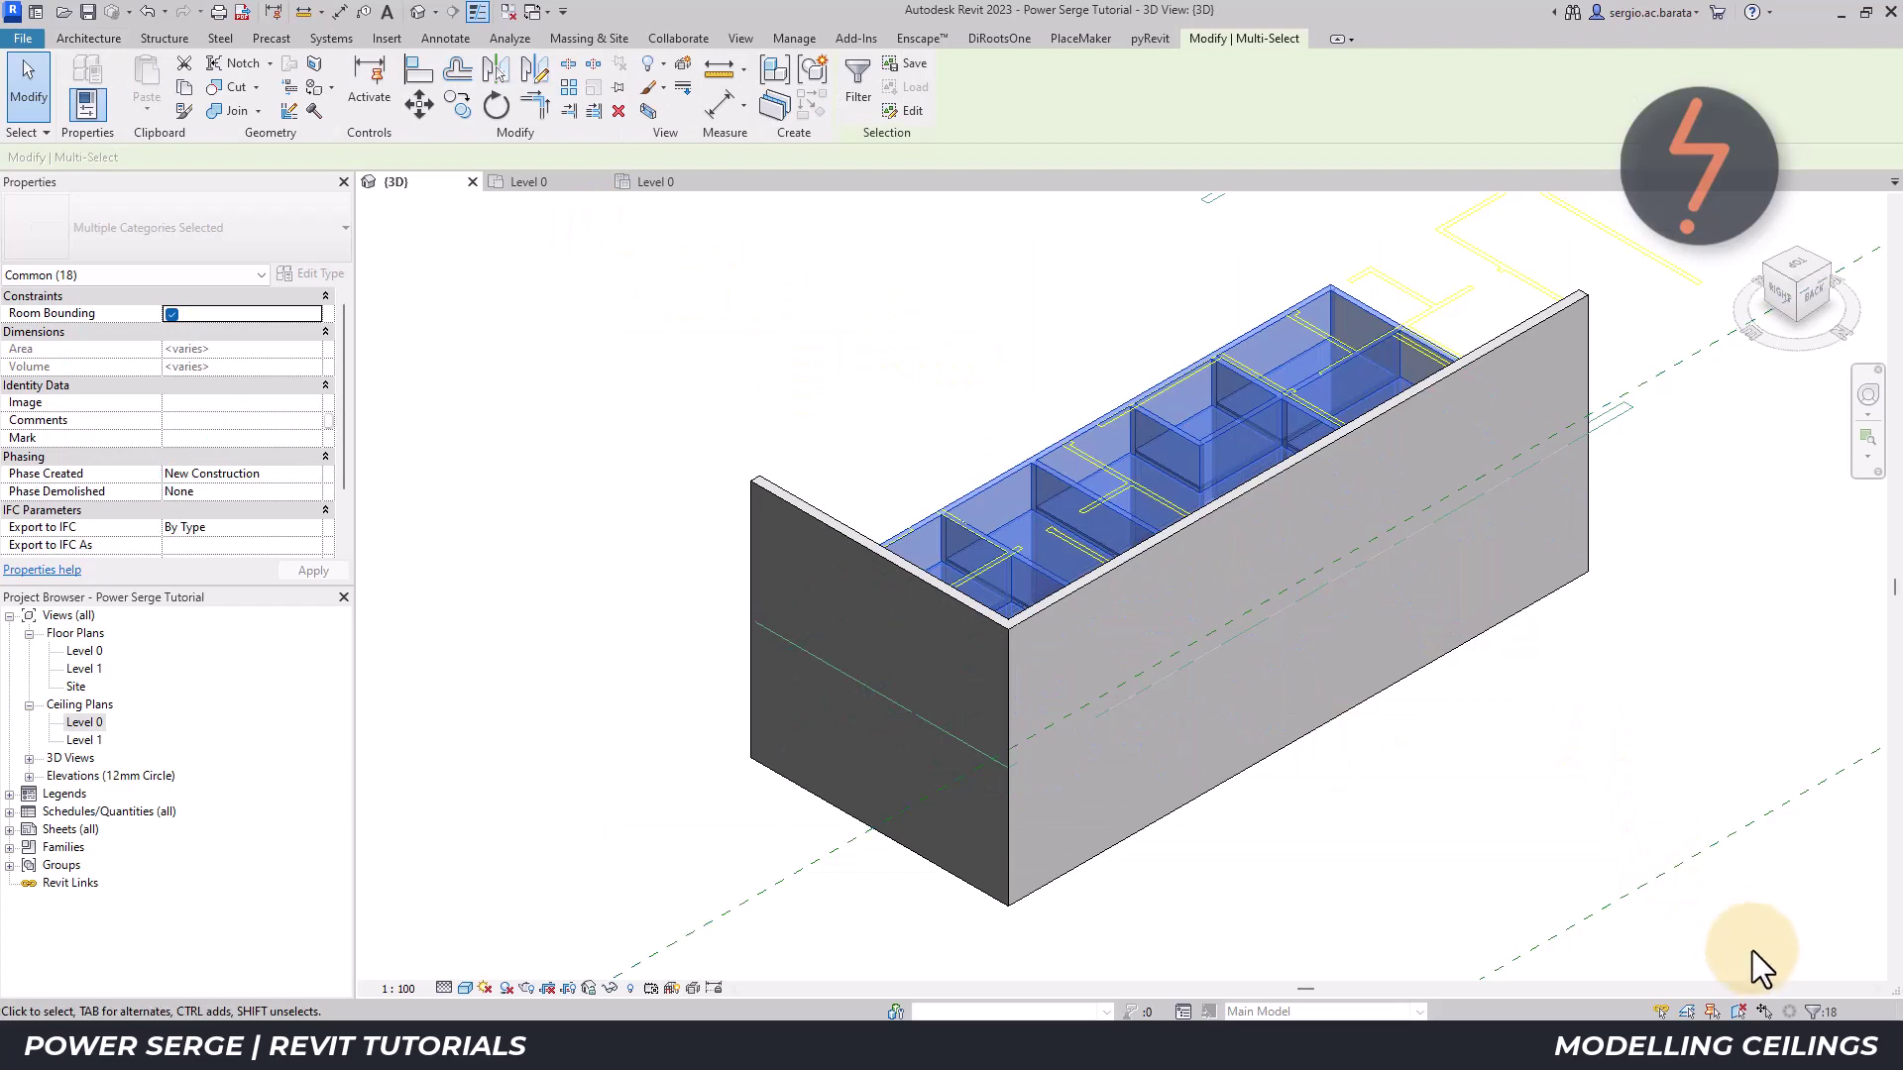
left_click(1814, 1011)
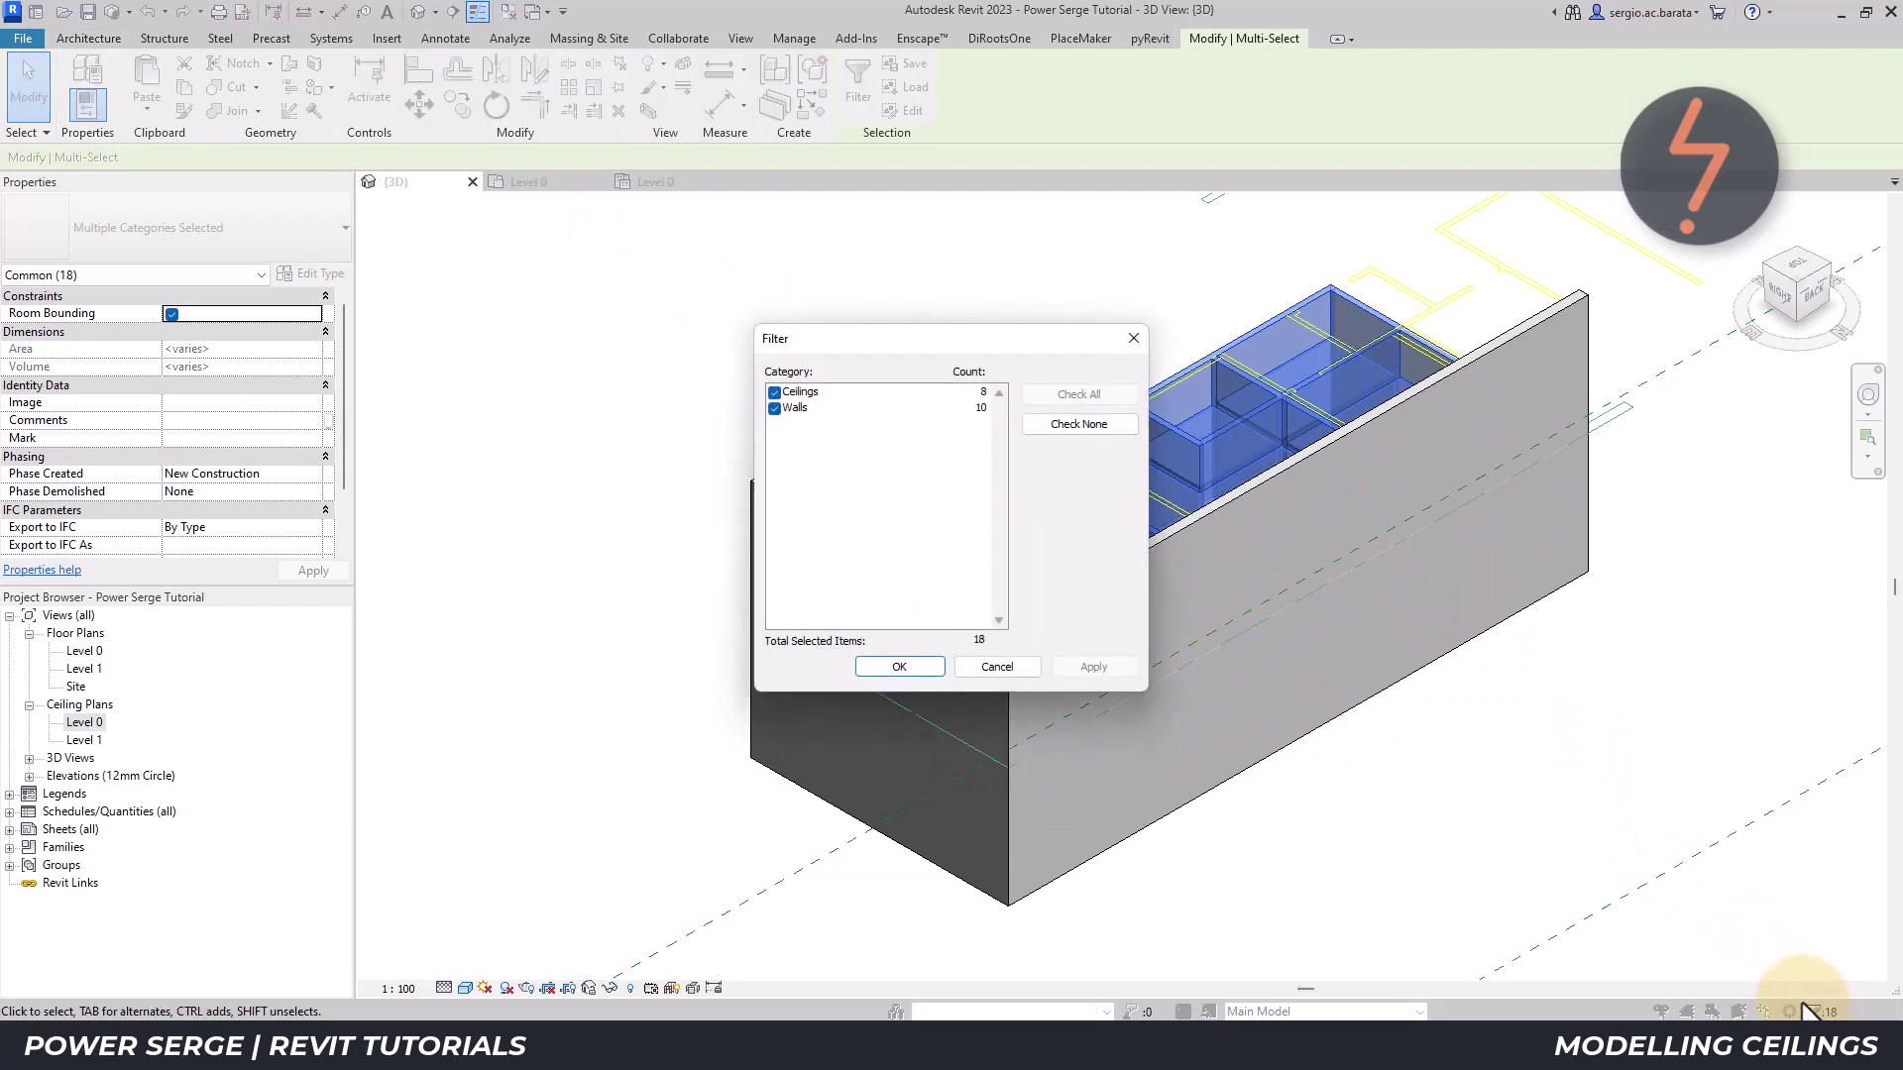
left_click(774, 409)
left_click(860, 667)
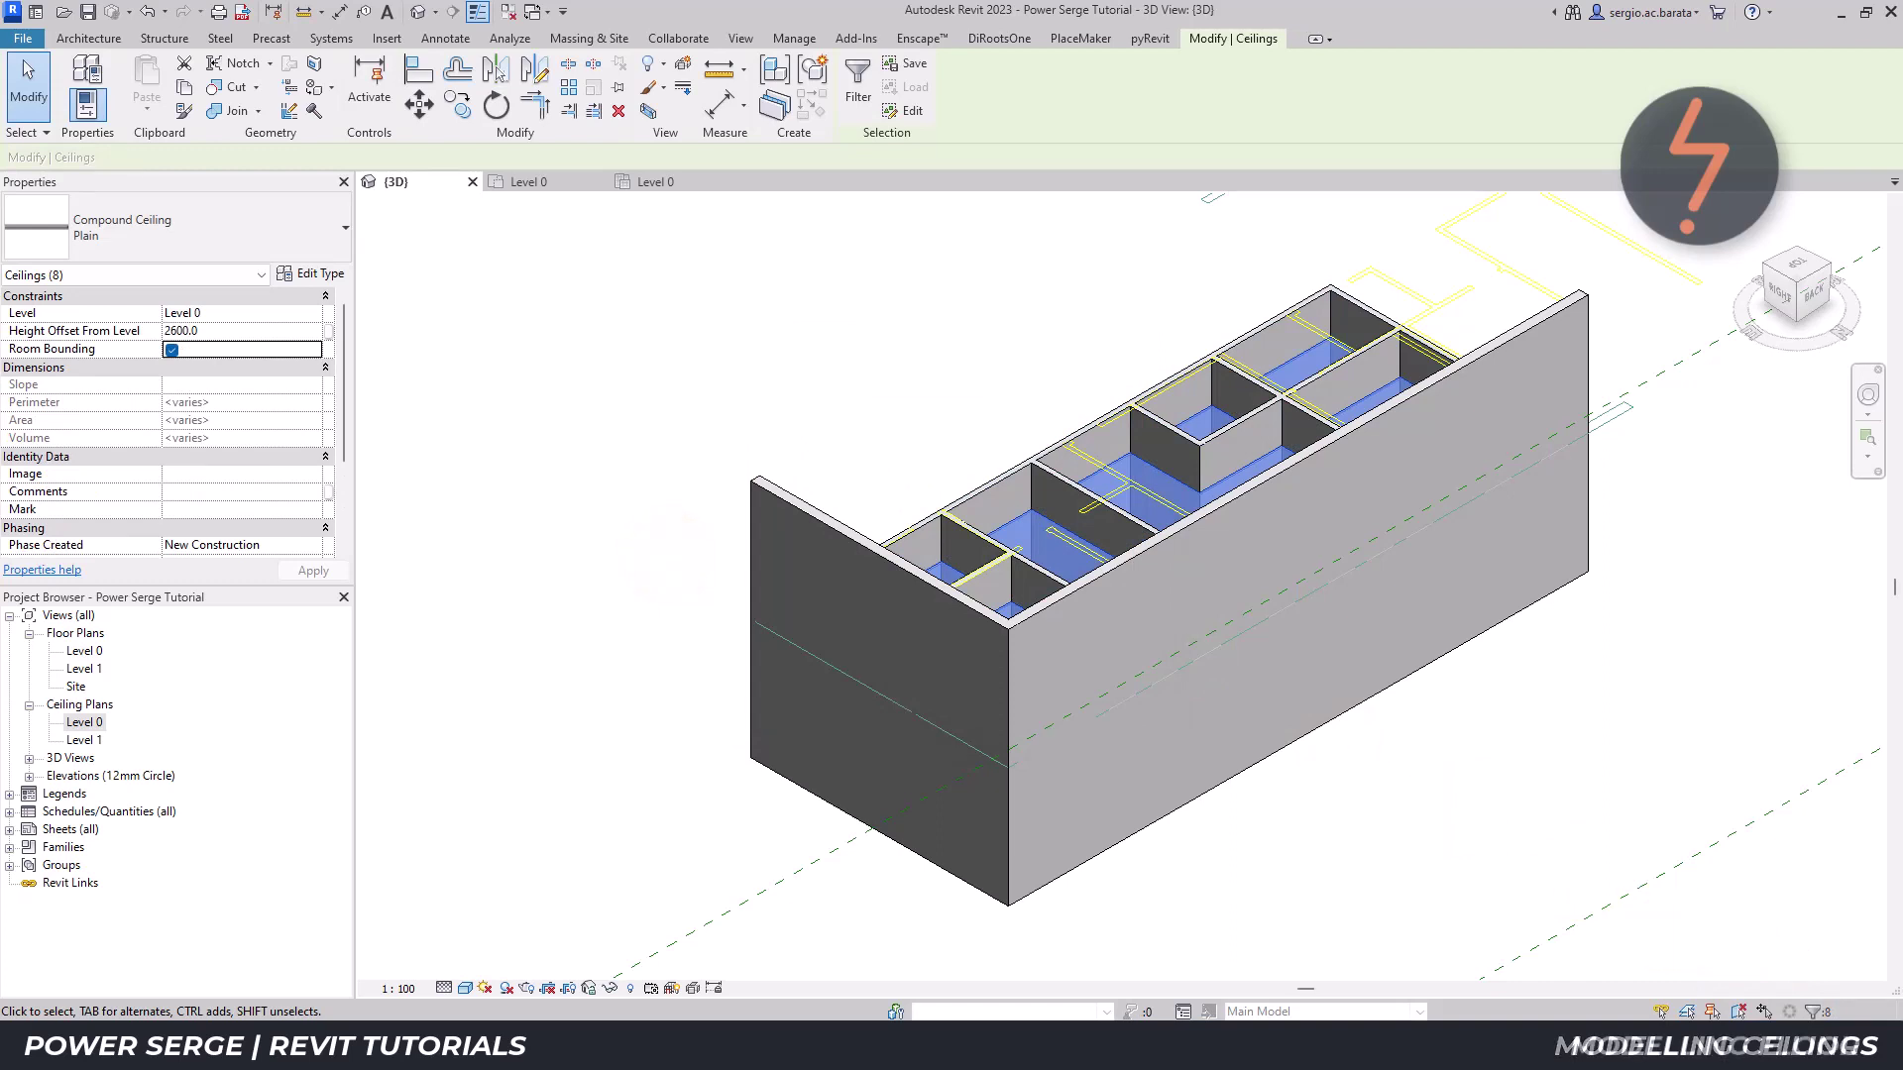
- Deselect the ceilings and assign the 3D-FloorCreation view template to the 3D view
left_click(644, 617)
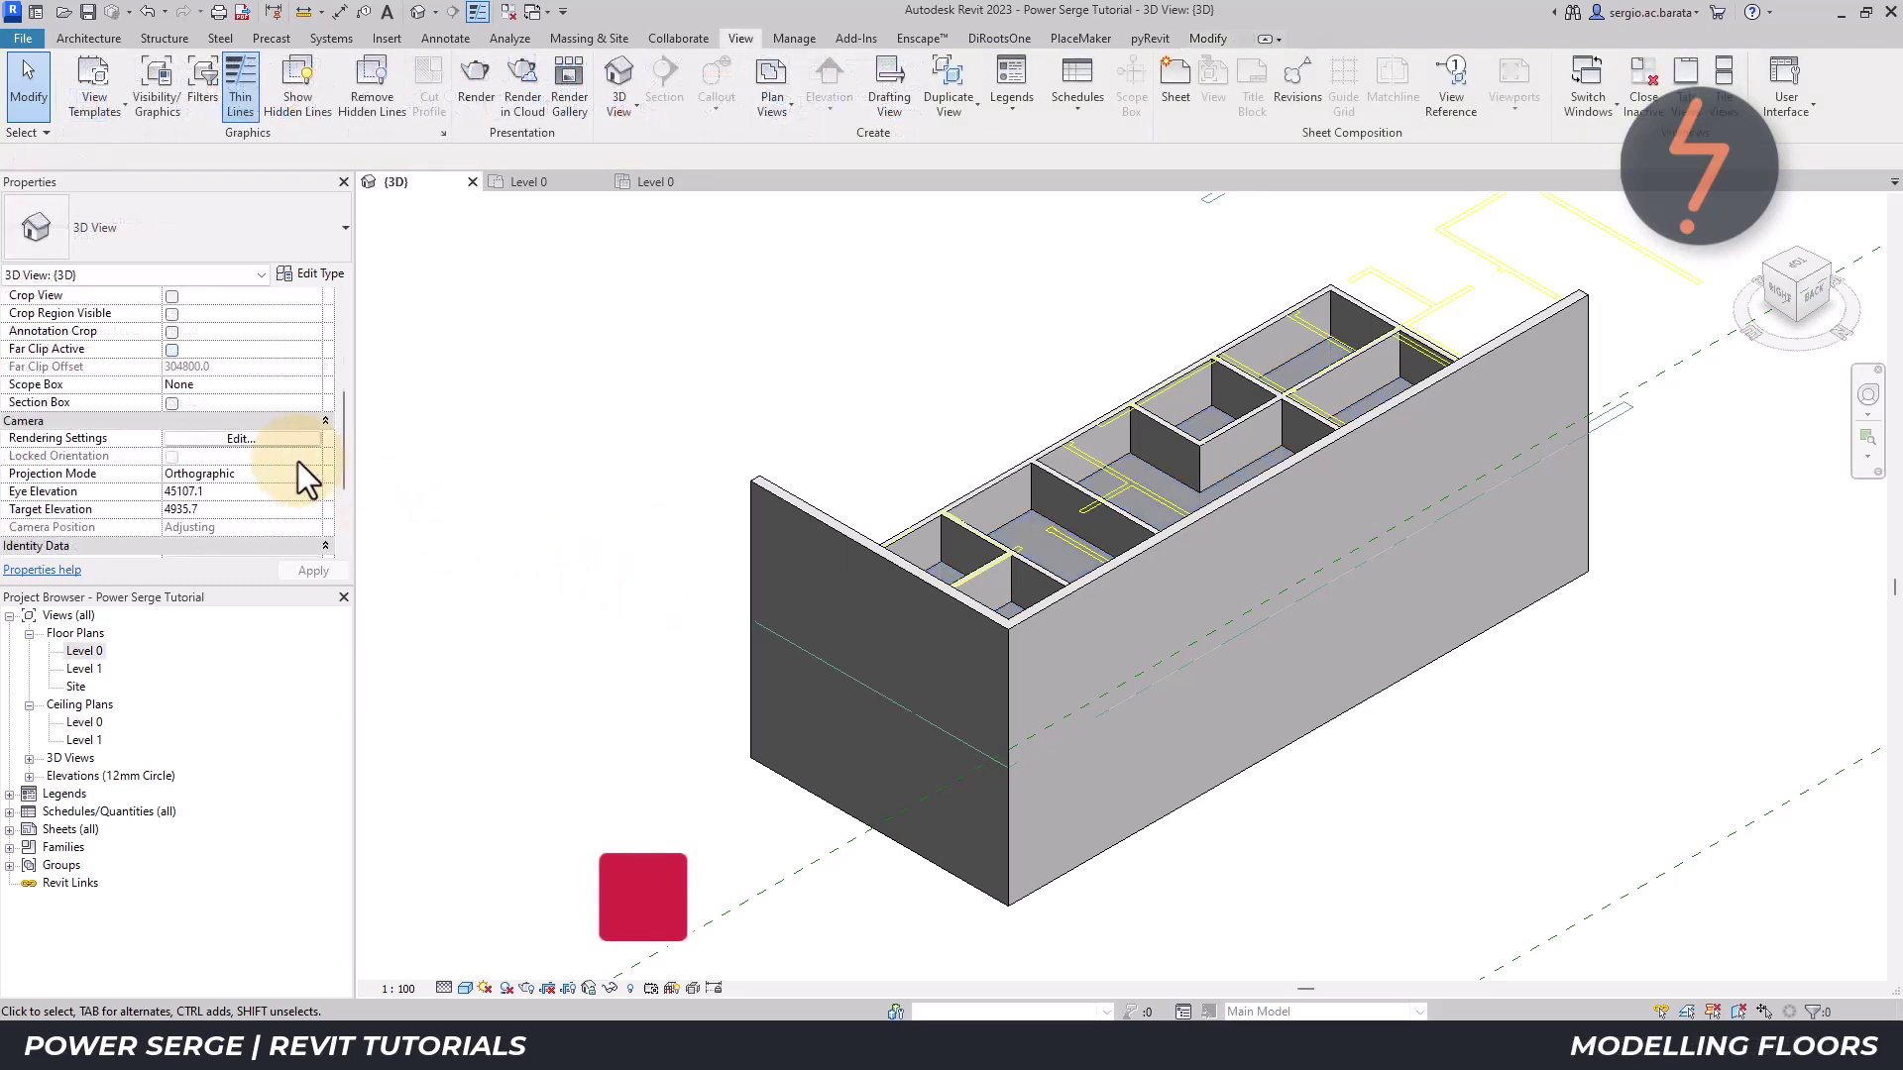
scroll(289, 456, "down", 1)
scroll(288, 456, "down", 1)
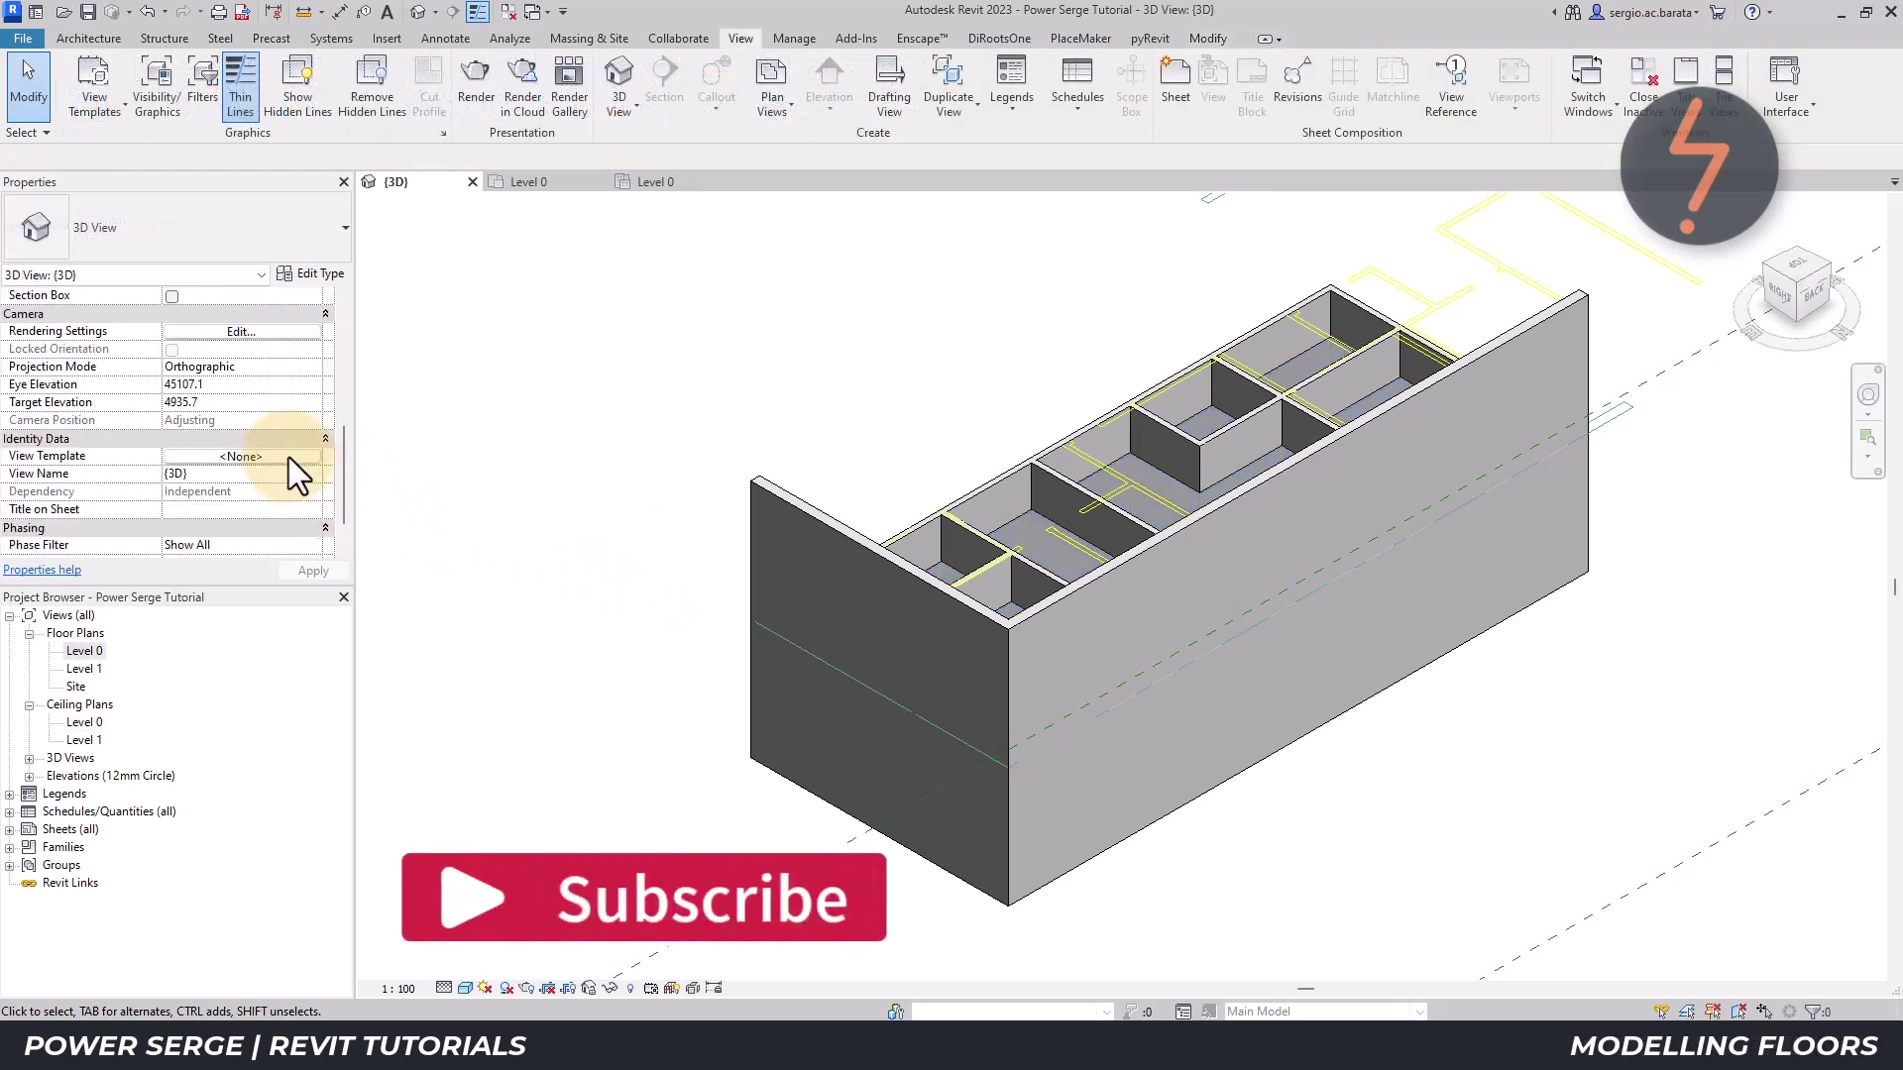
left_click(289, 456)
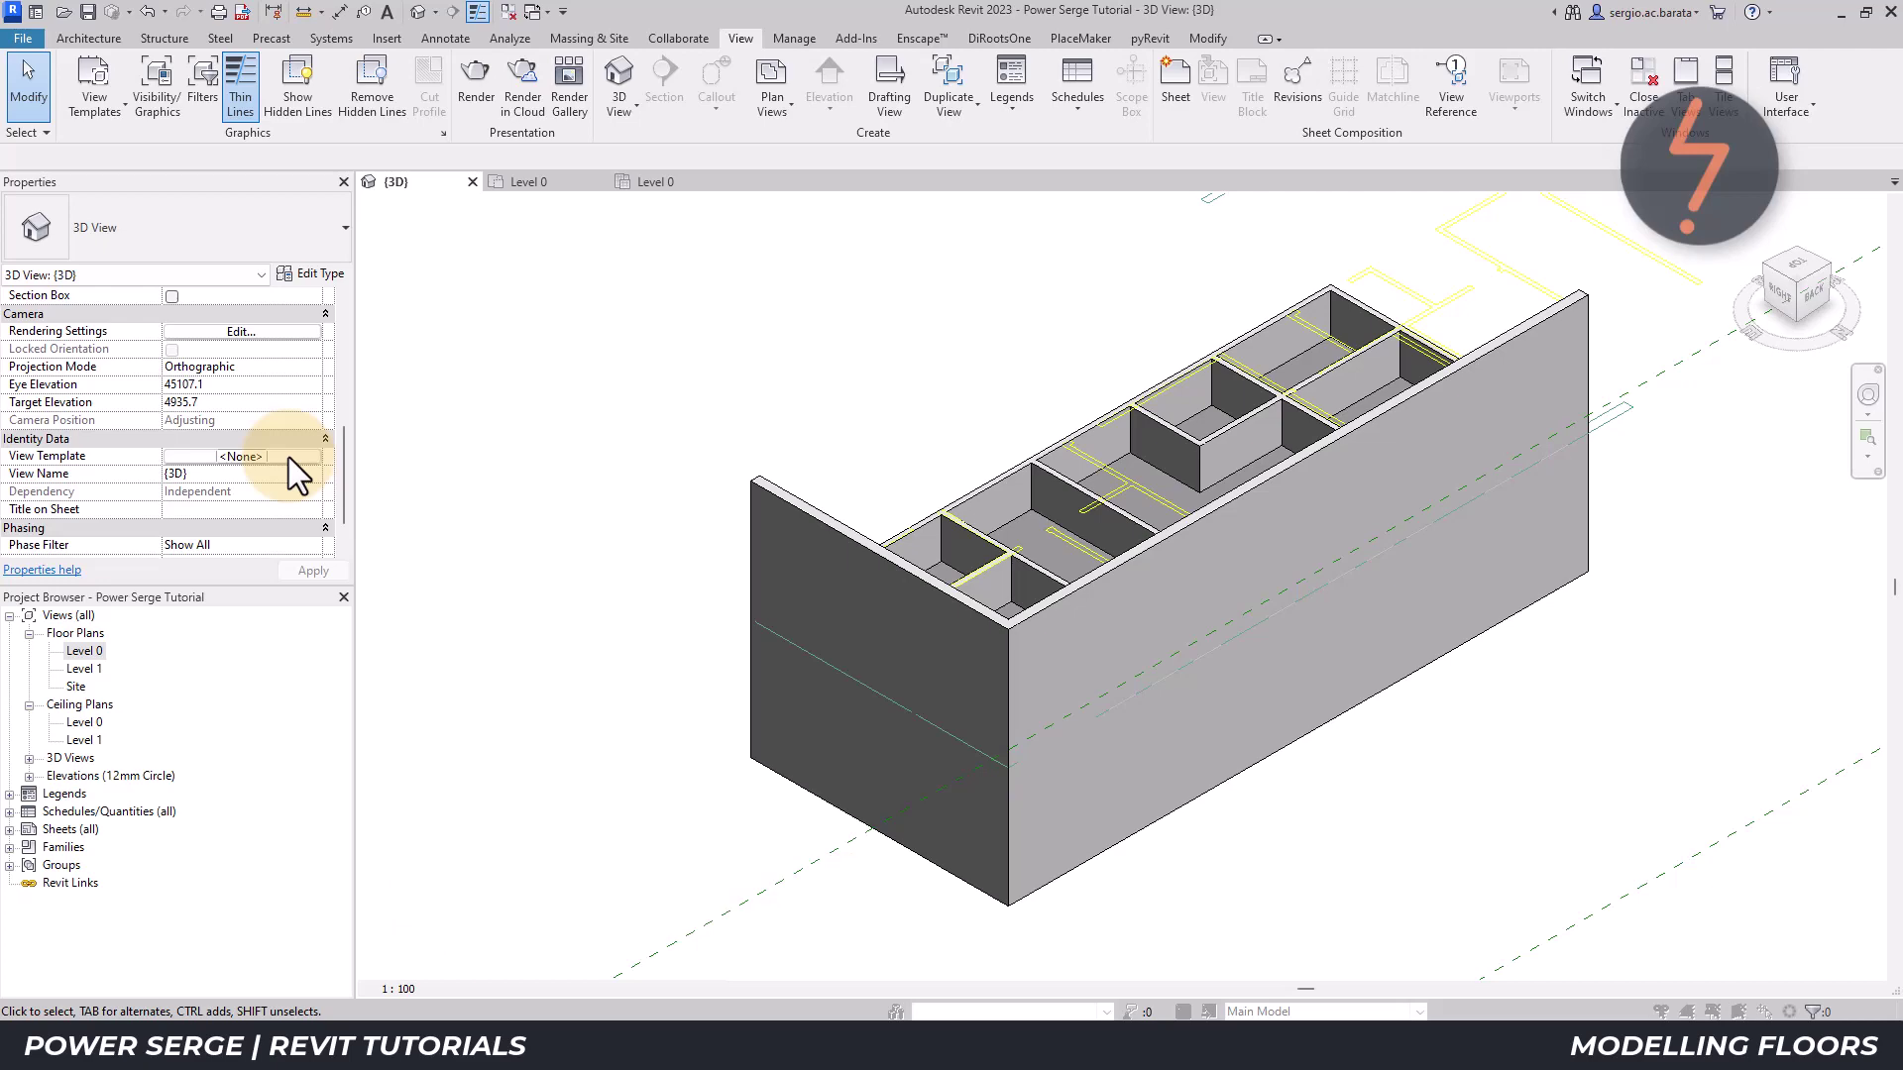
left_click(289, 457)
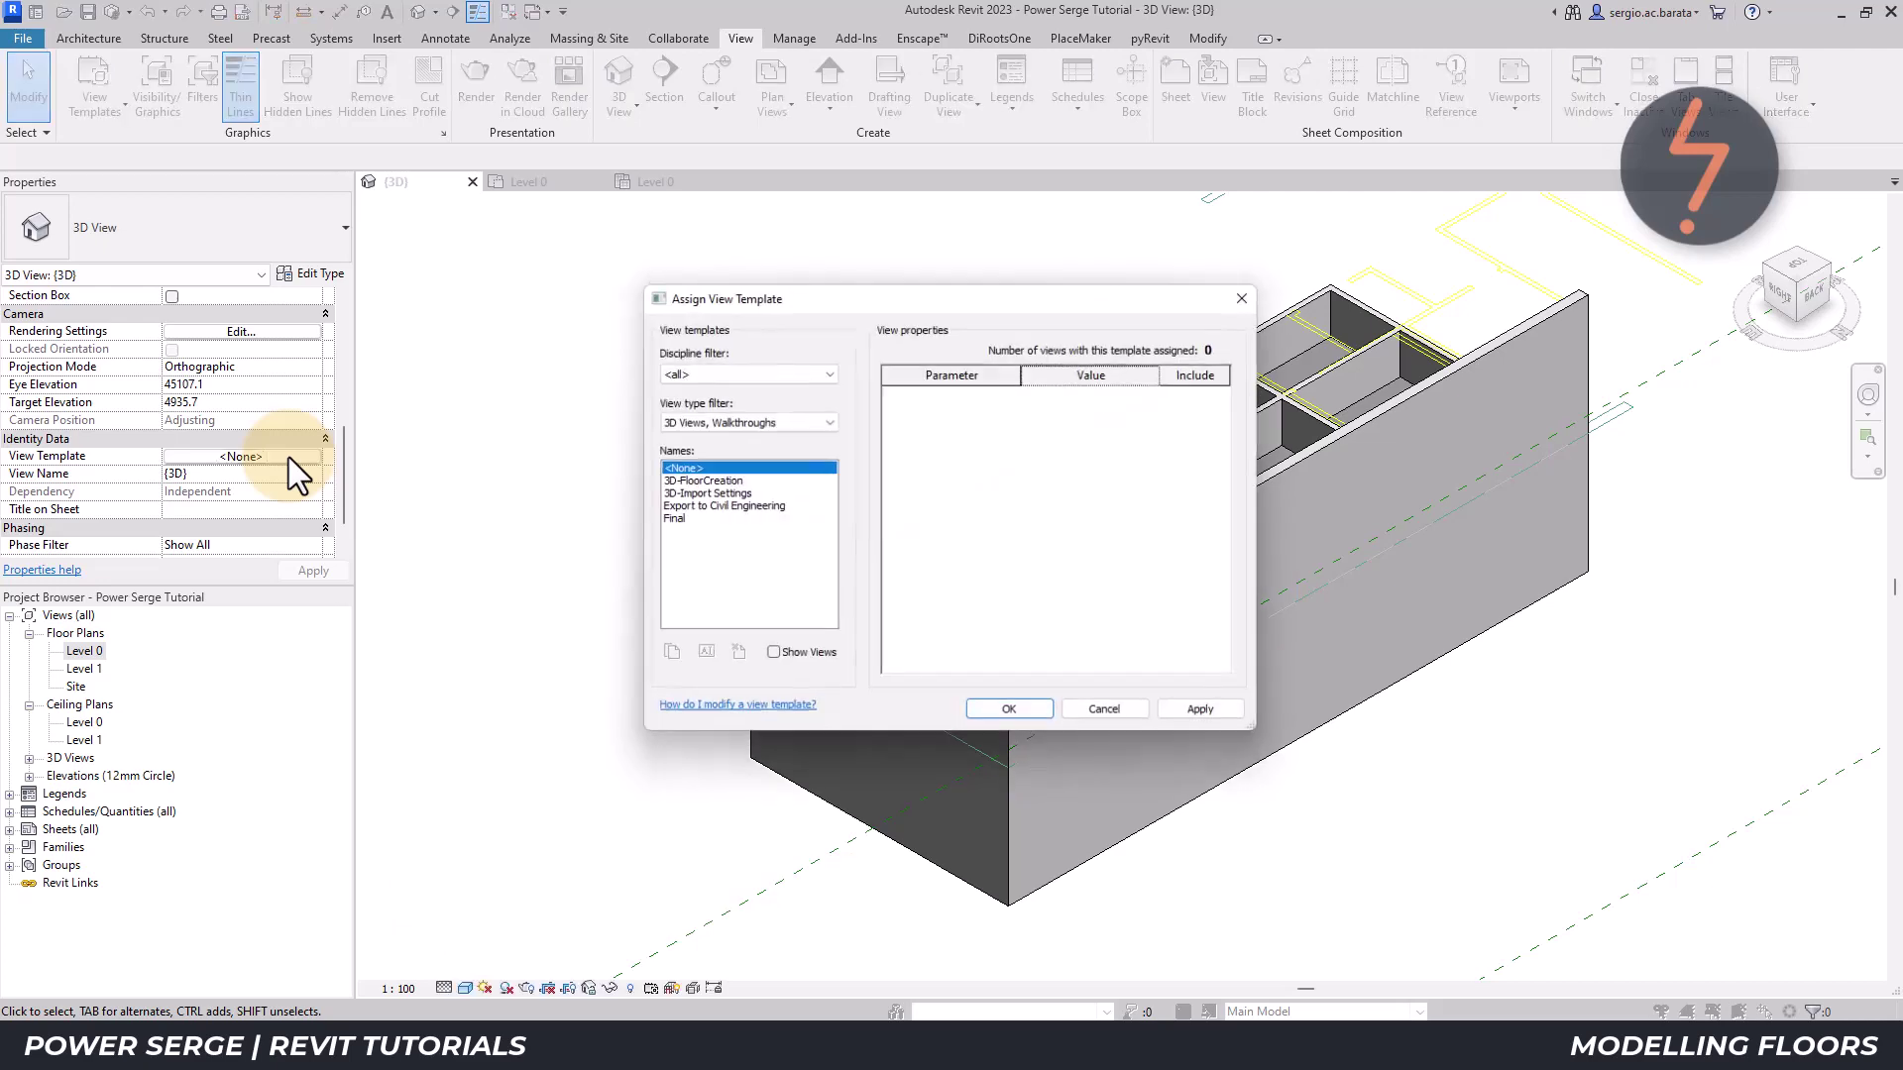
left_click(684, 484)
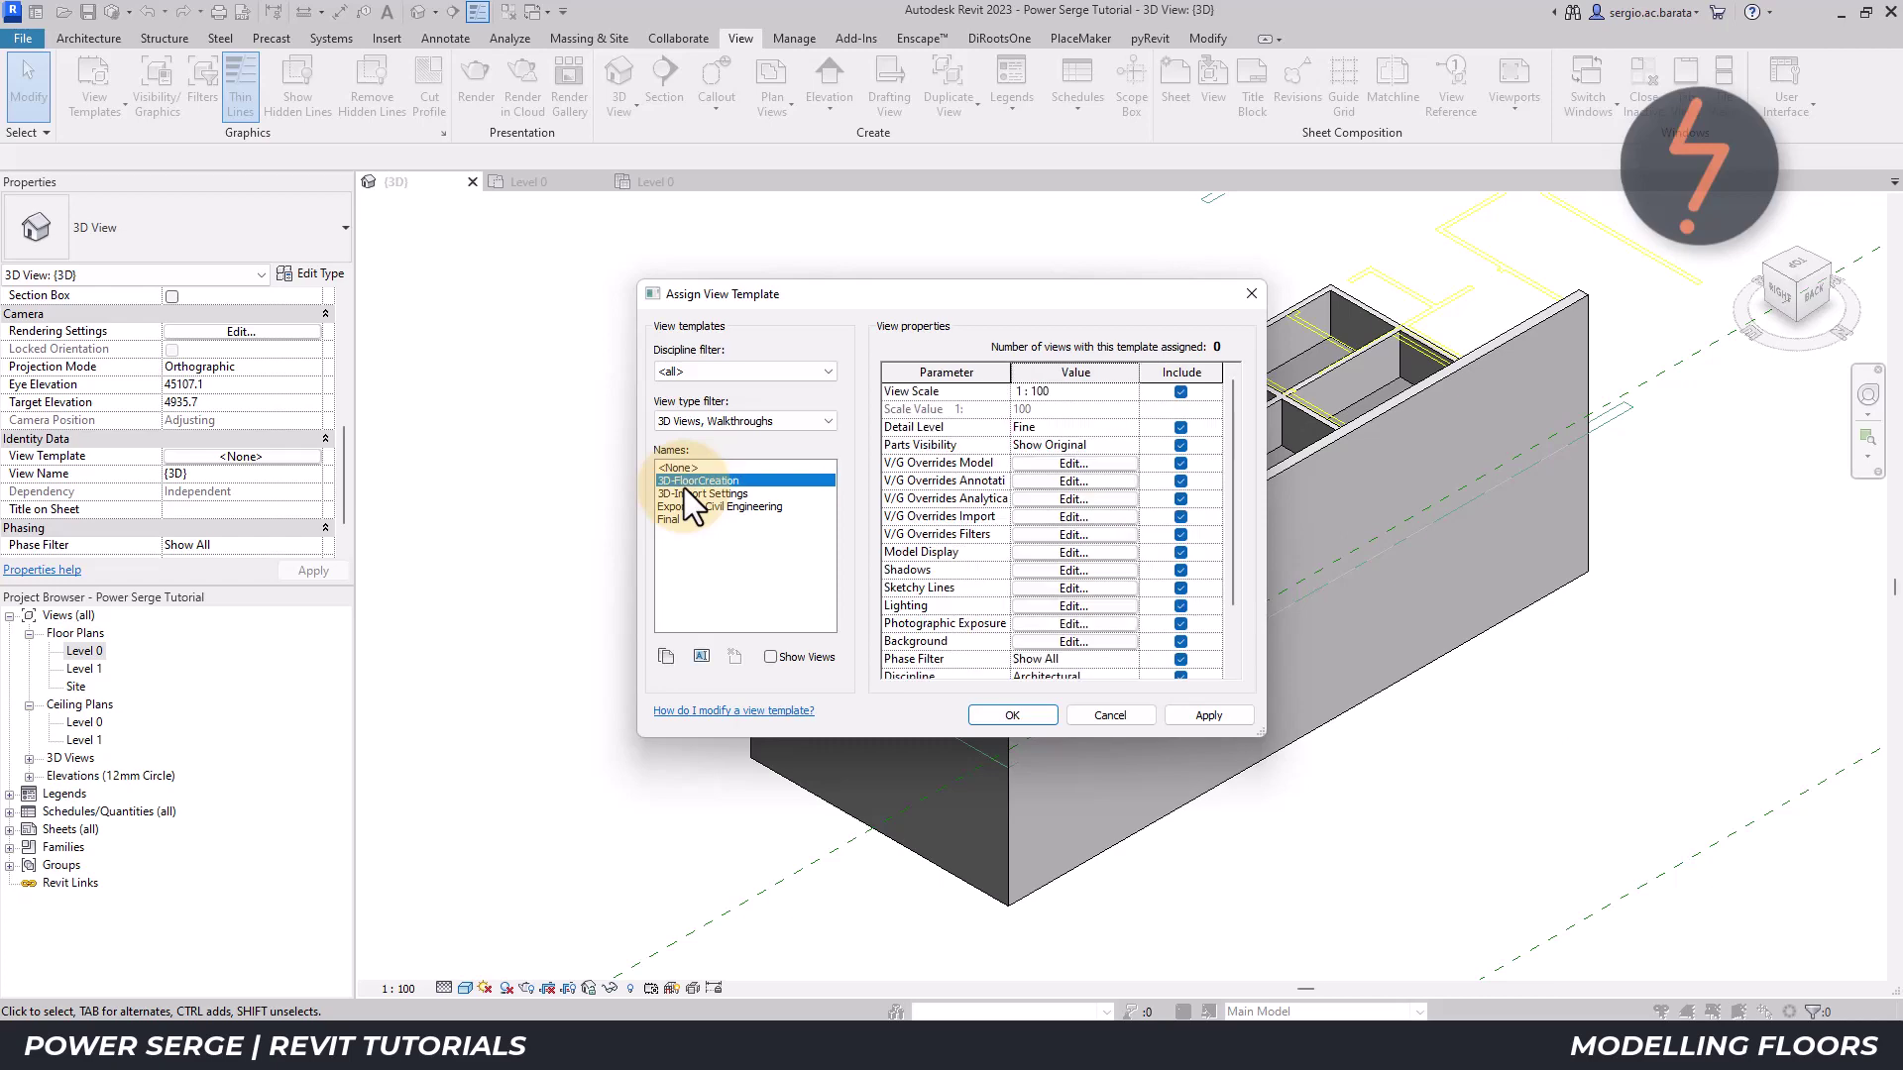
left_click(1195, 718)
left_click(1012, 714)
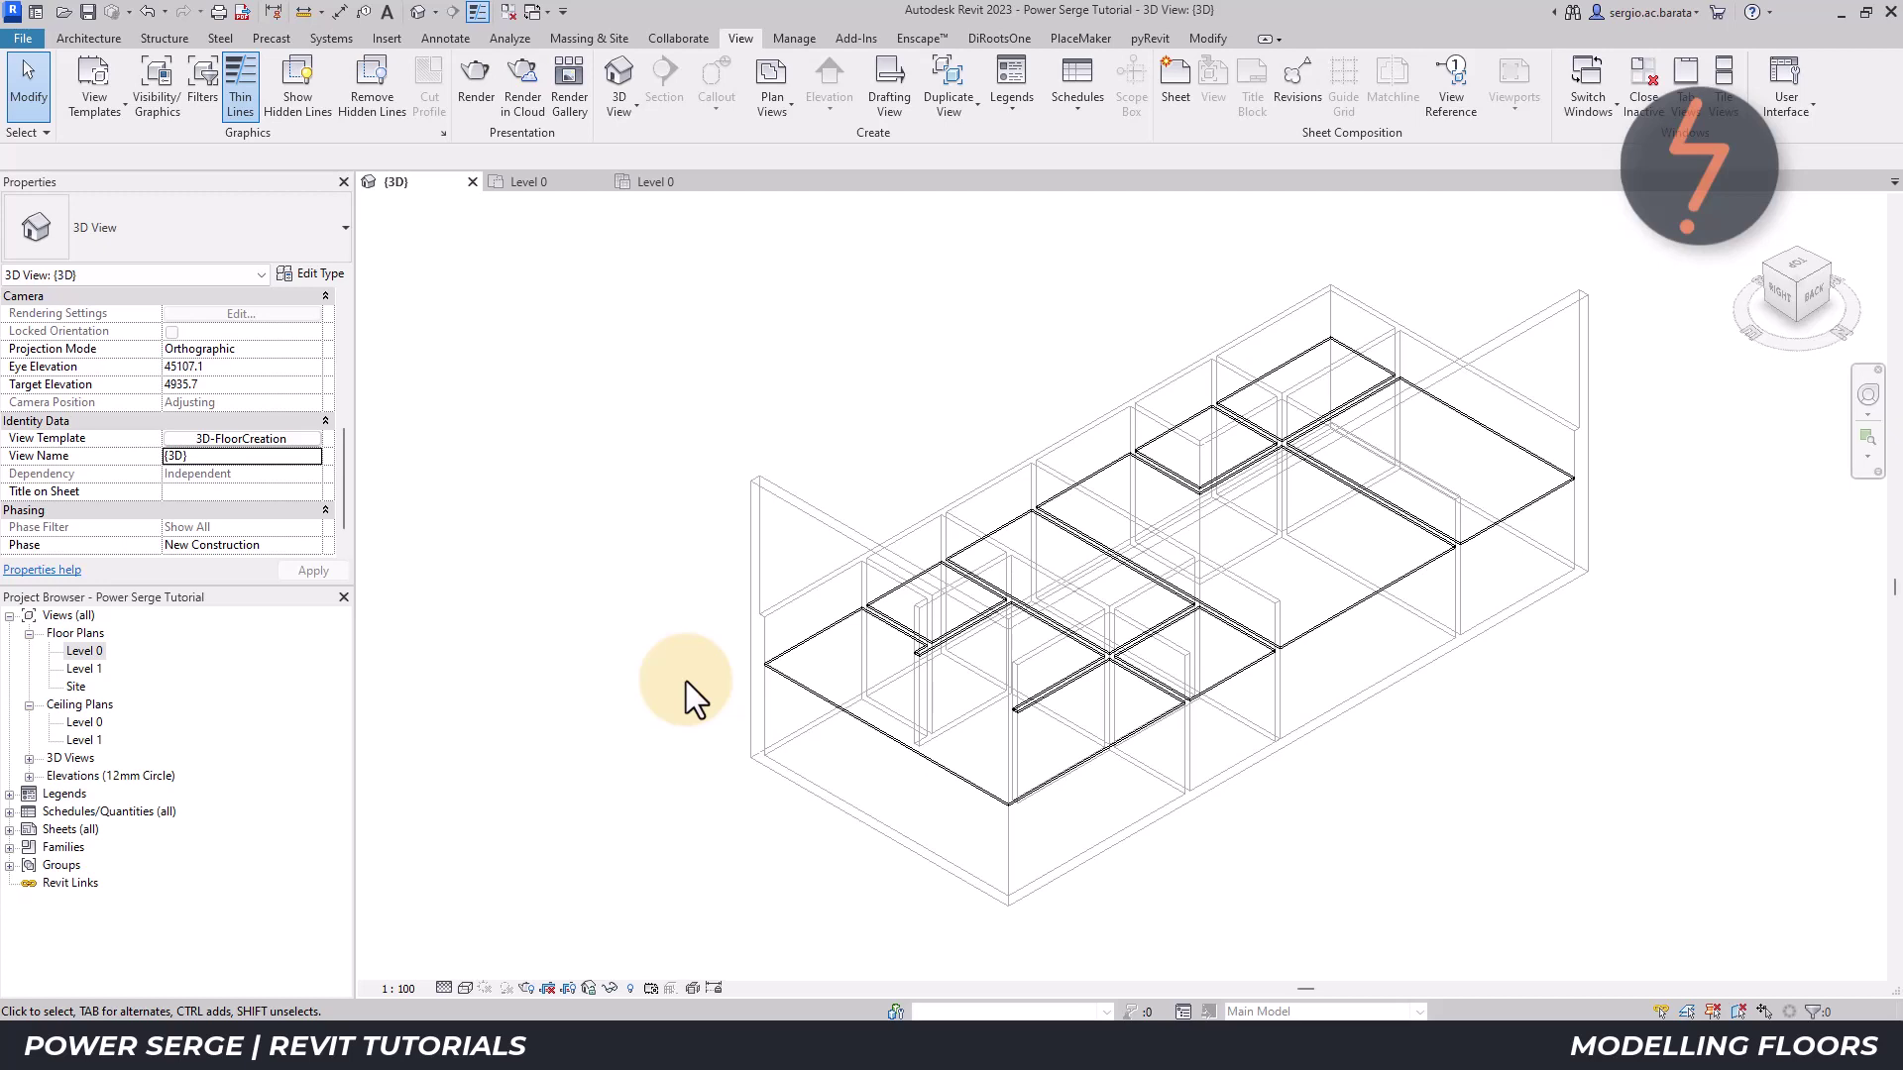
- Copy the front-left ceiling's 12 boundary sketch lines, then finish the boundary edit unchanged
left_click(799, 686)
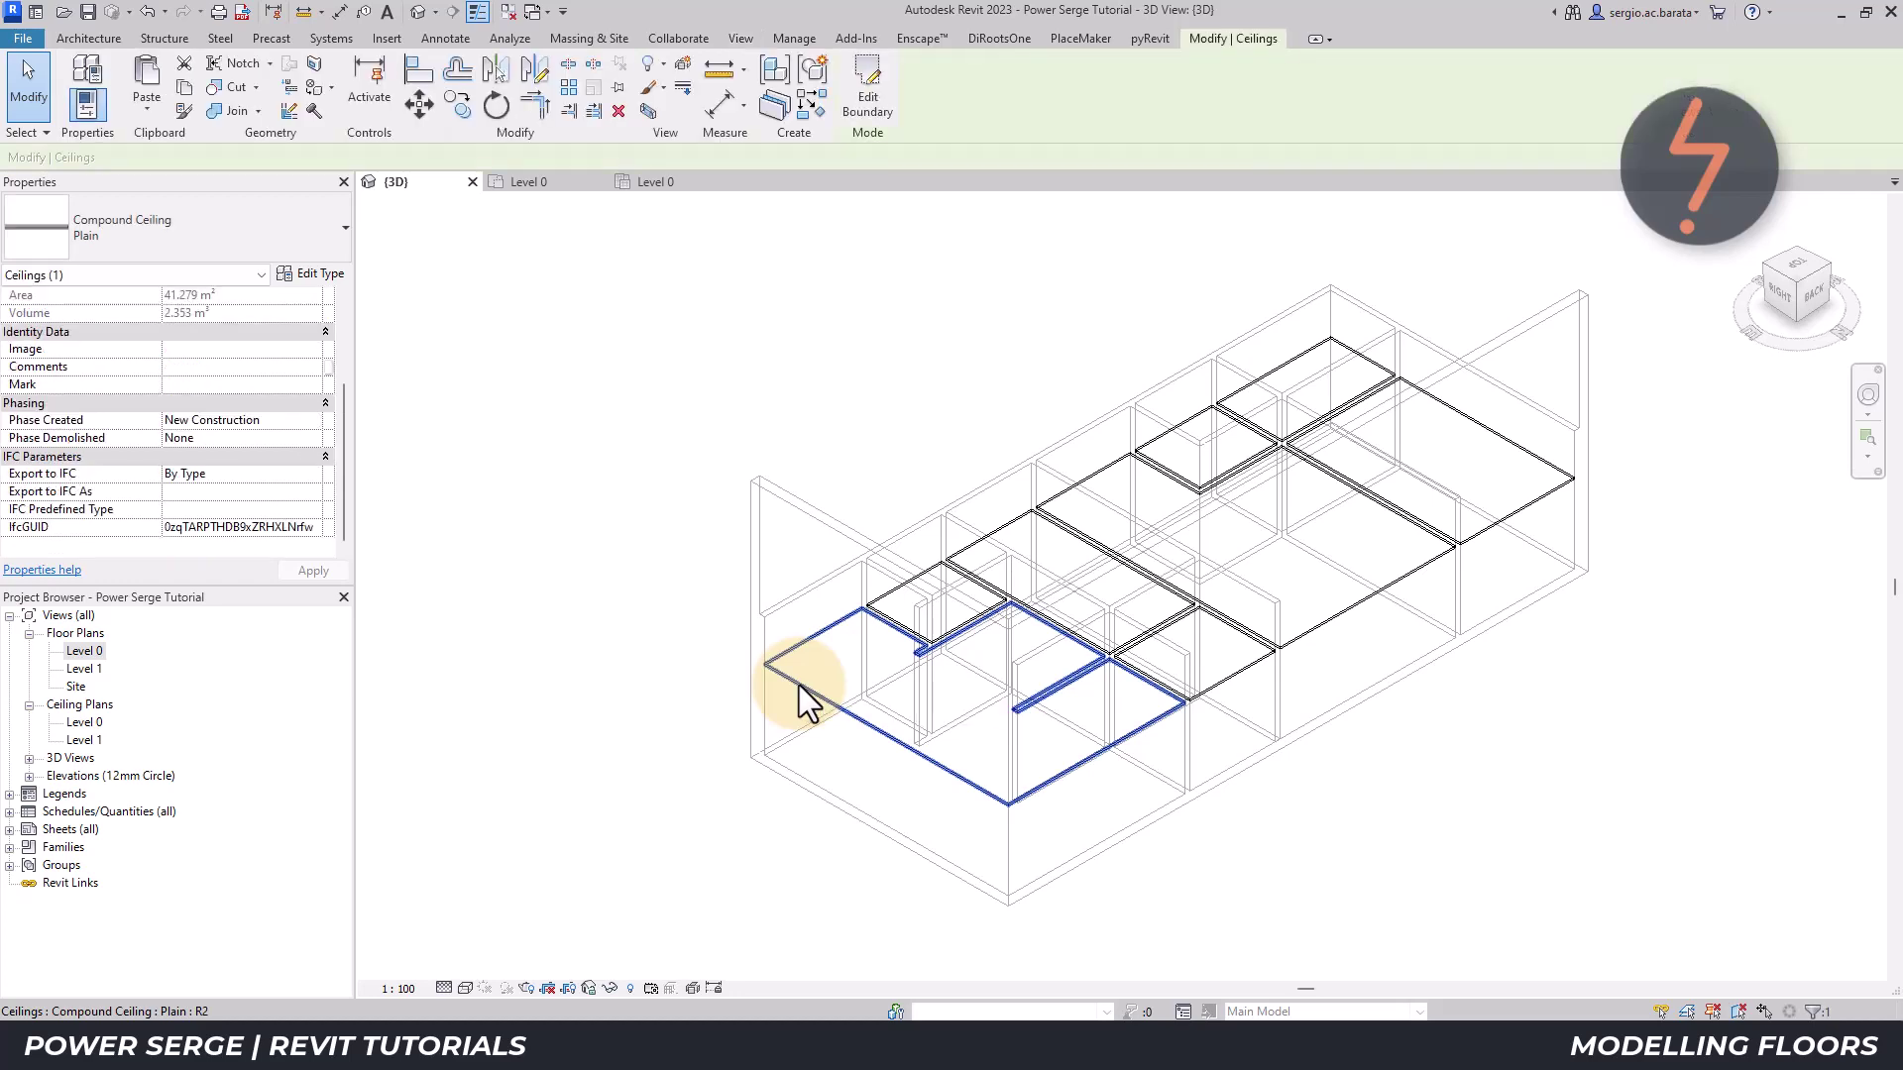
left_click(868, 105)
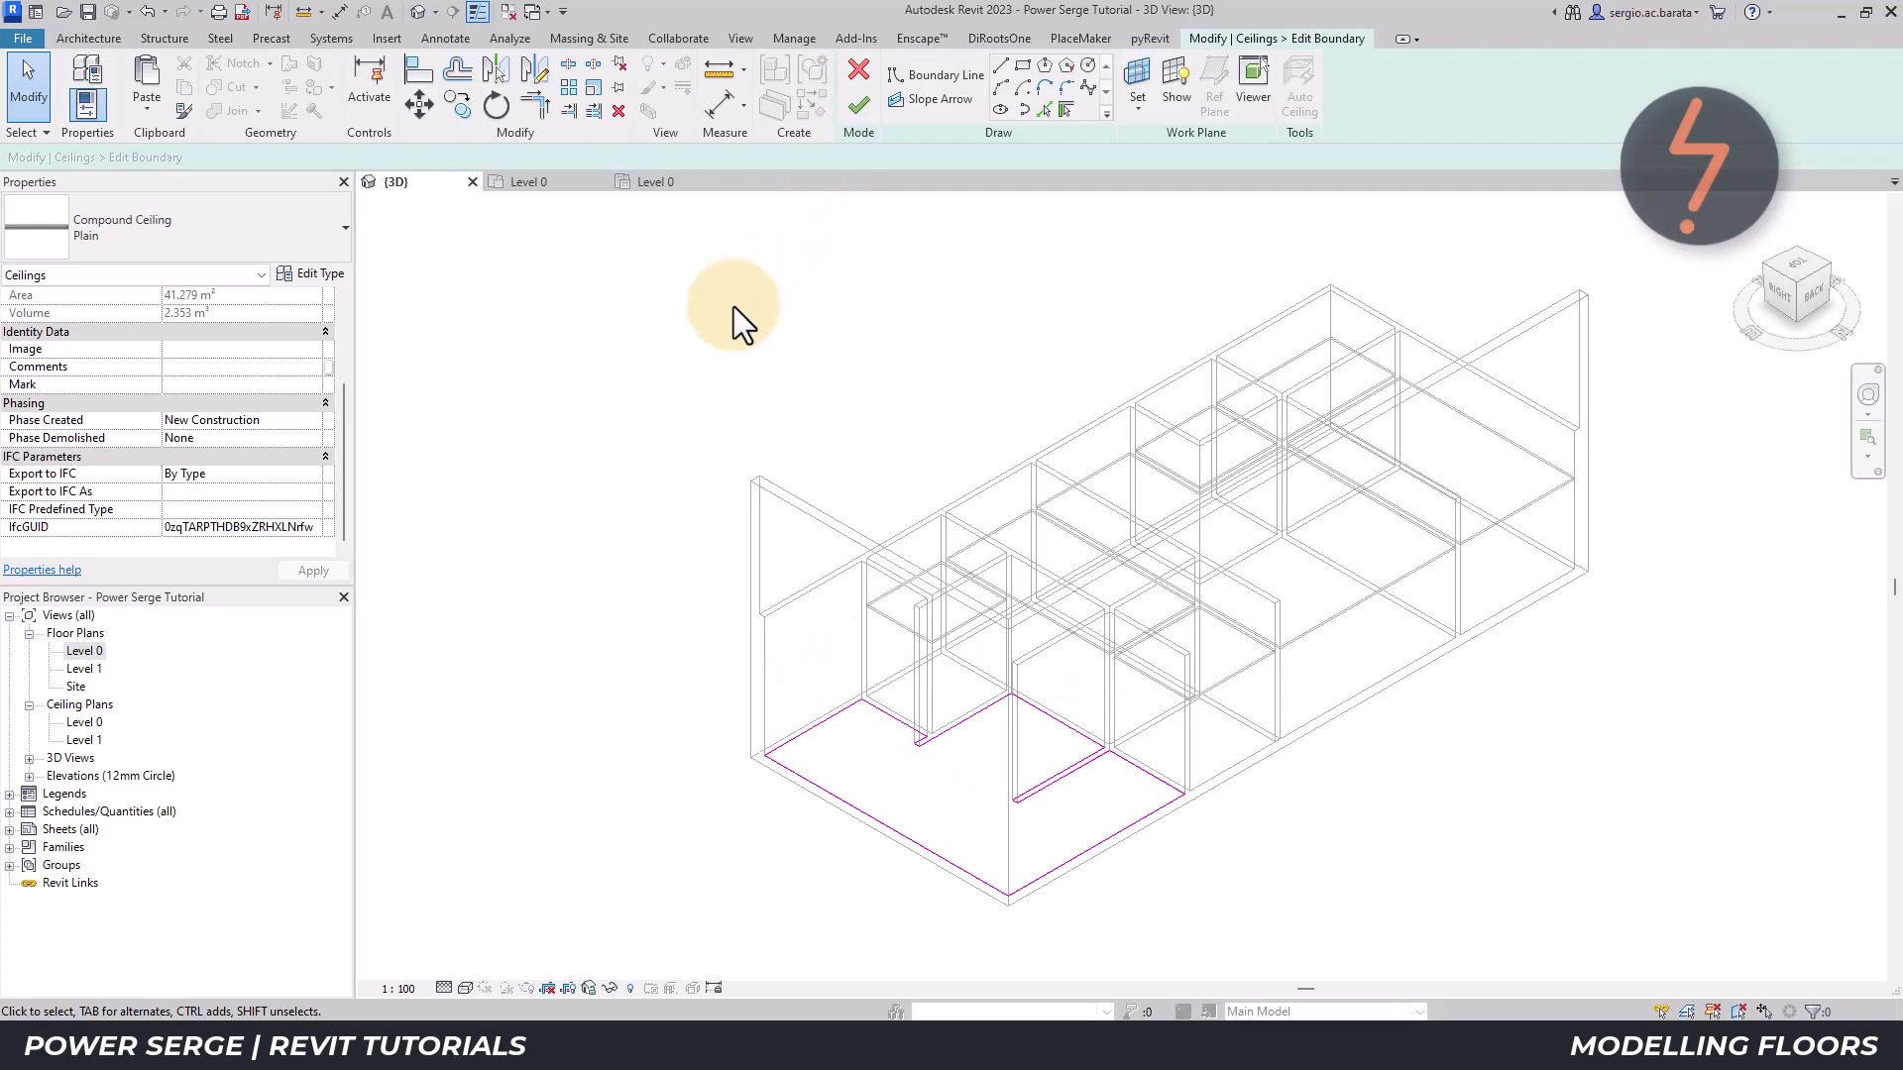
mouse_move(616, 533)
left_mouse_down()
mouse_move(1092, 837)
mouse_move(1318, 931)
left_mouse_up()
key("ctrl+c")
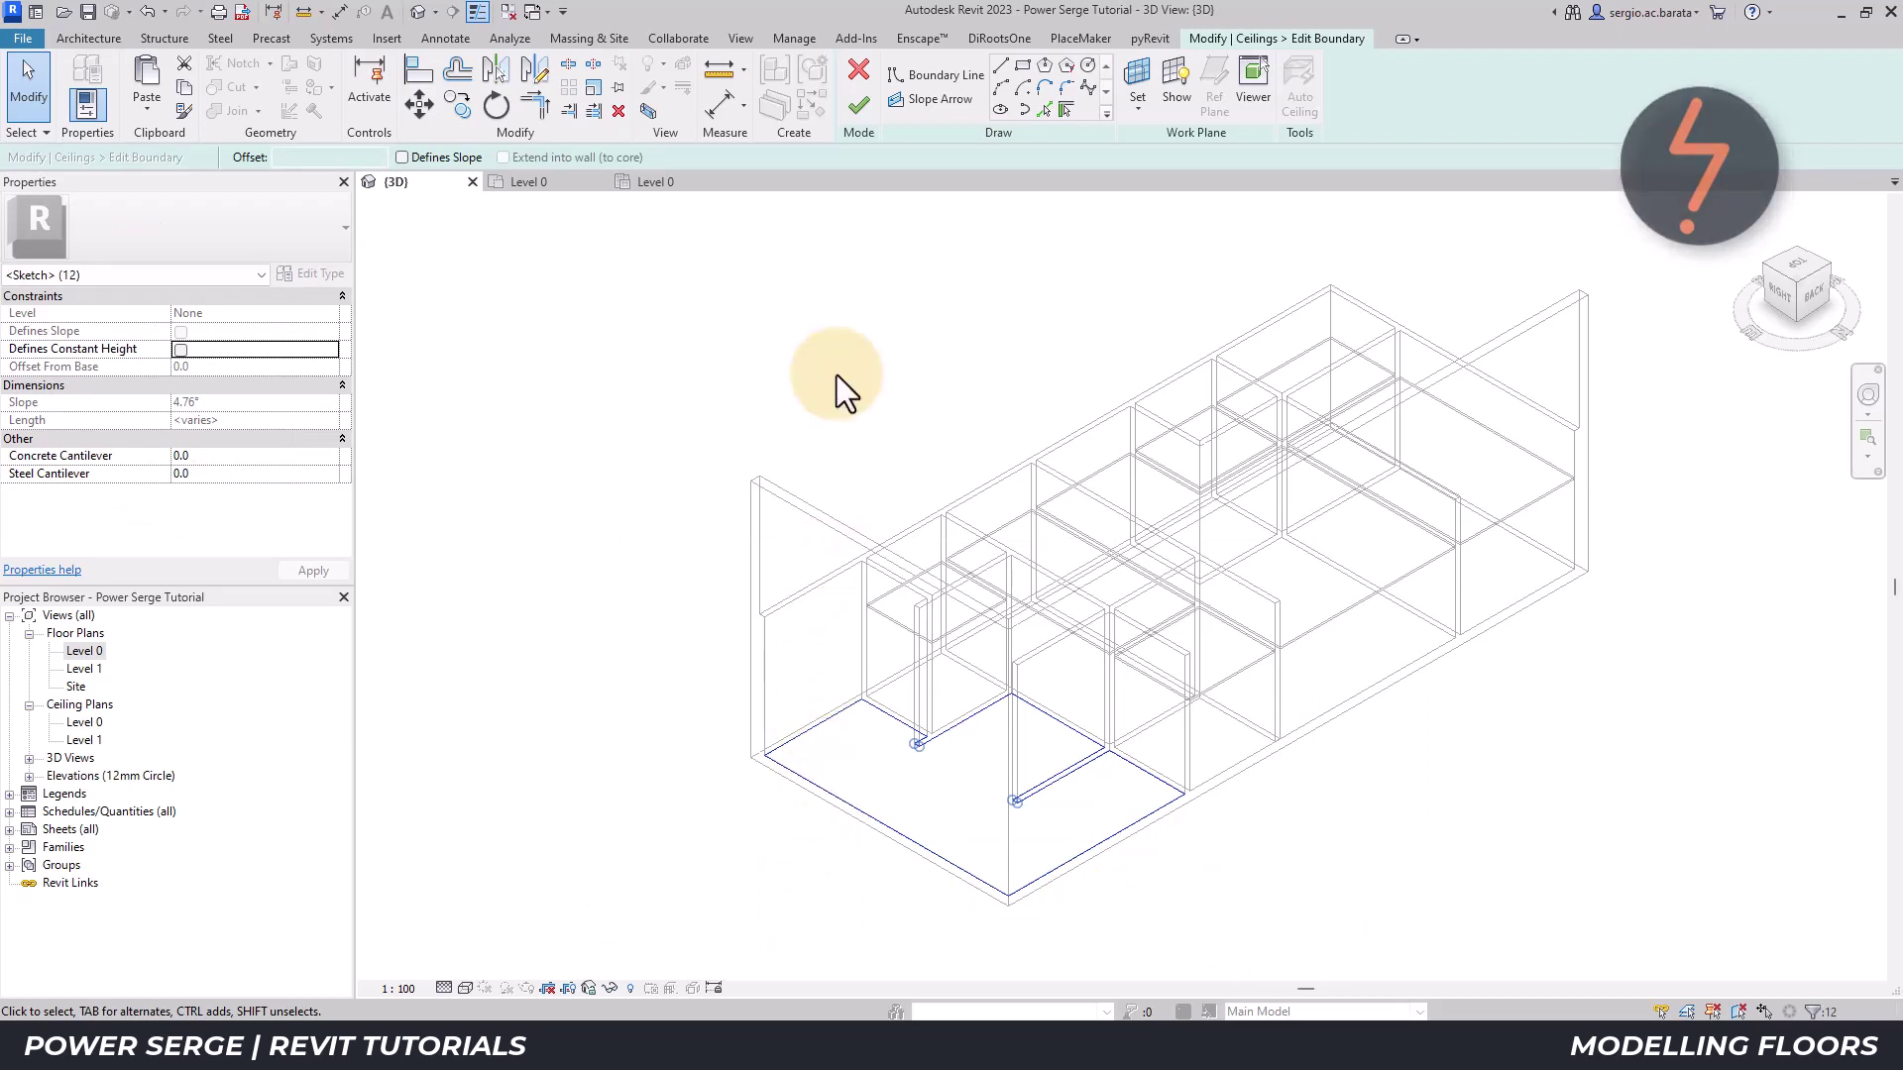
left_click(853, 67)
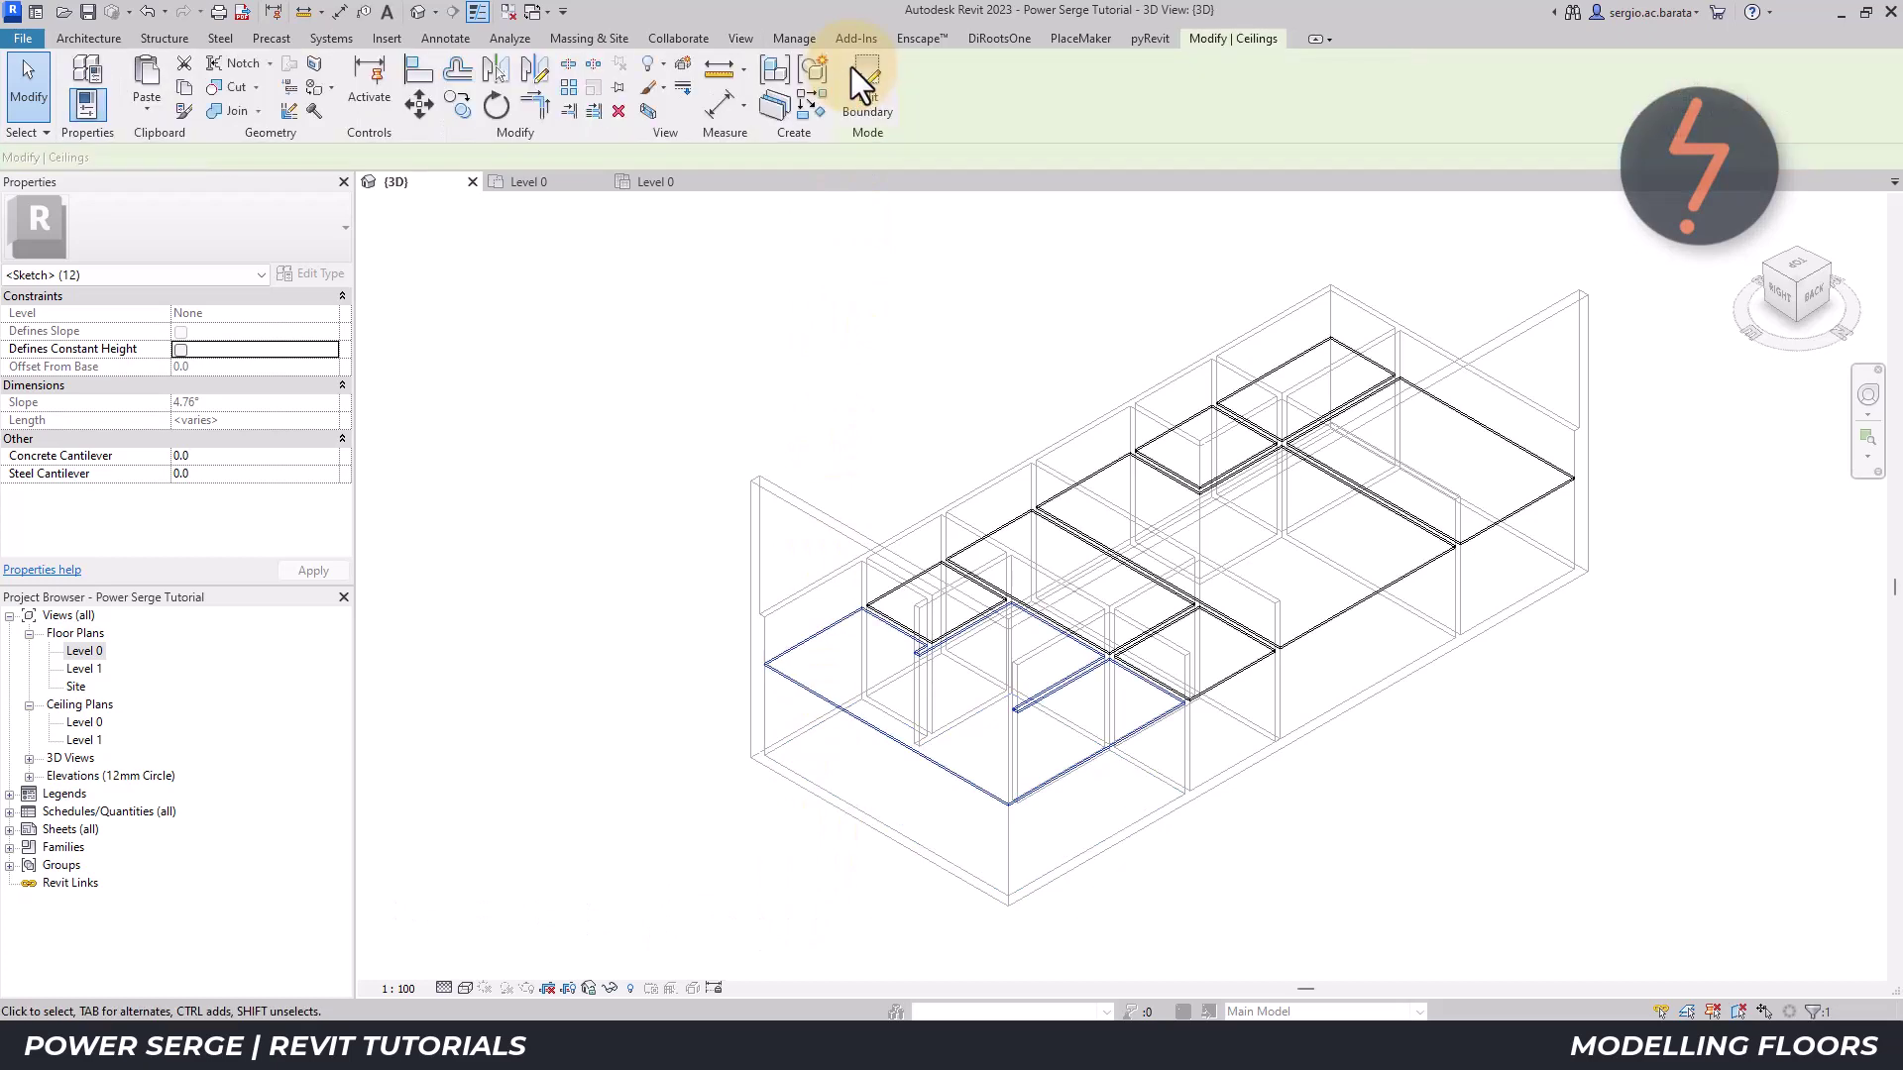
- Paste the copied boundary lines Aligned to Selected Levels onto Level 0
left_click(152, 111)
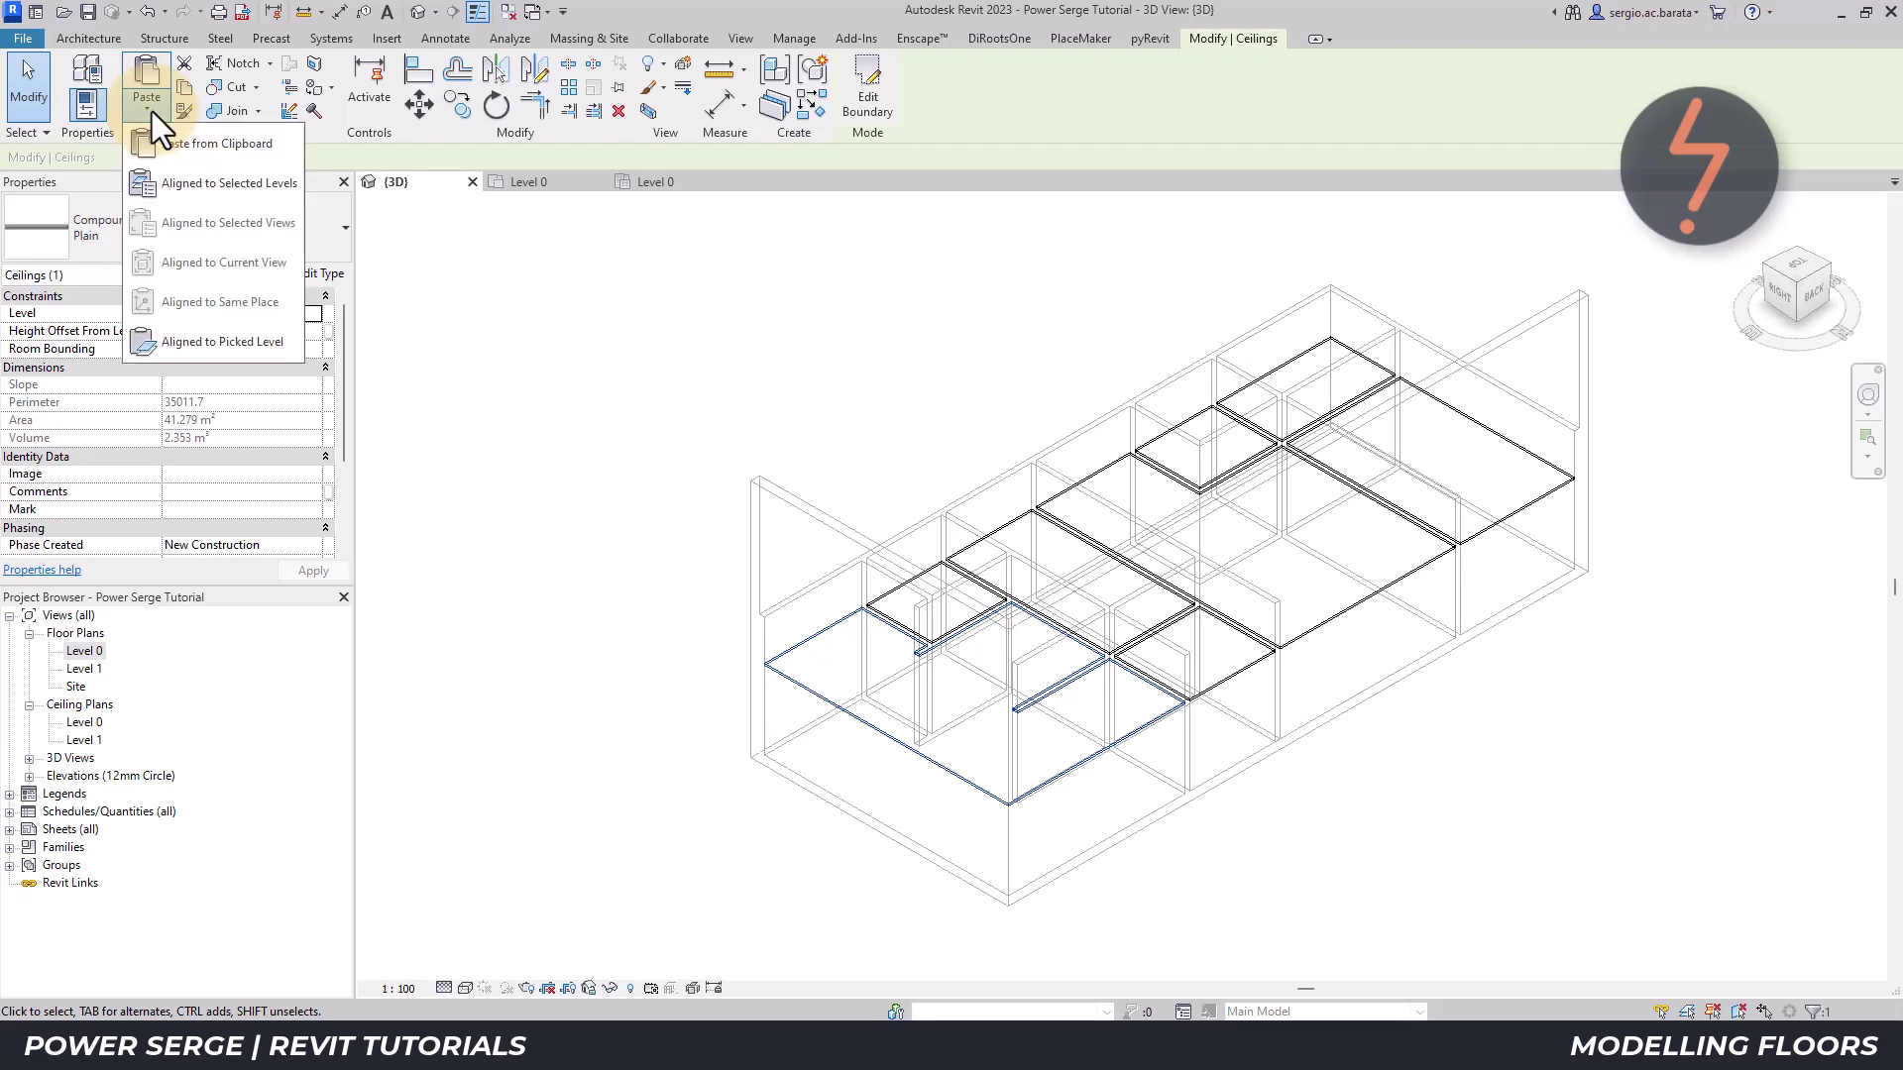
left_click(222, 183)
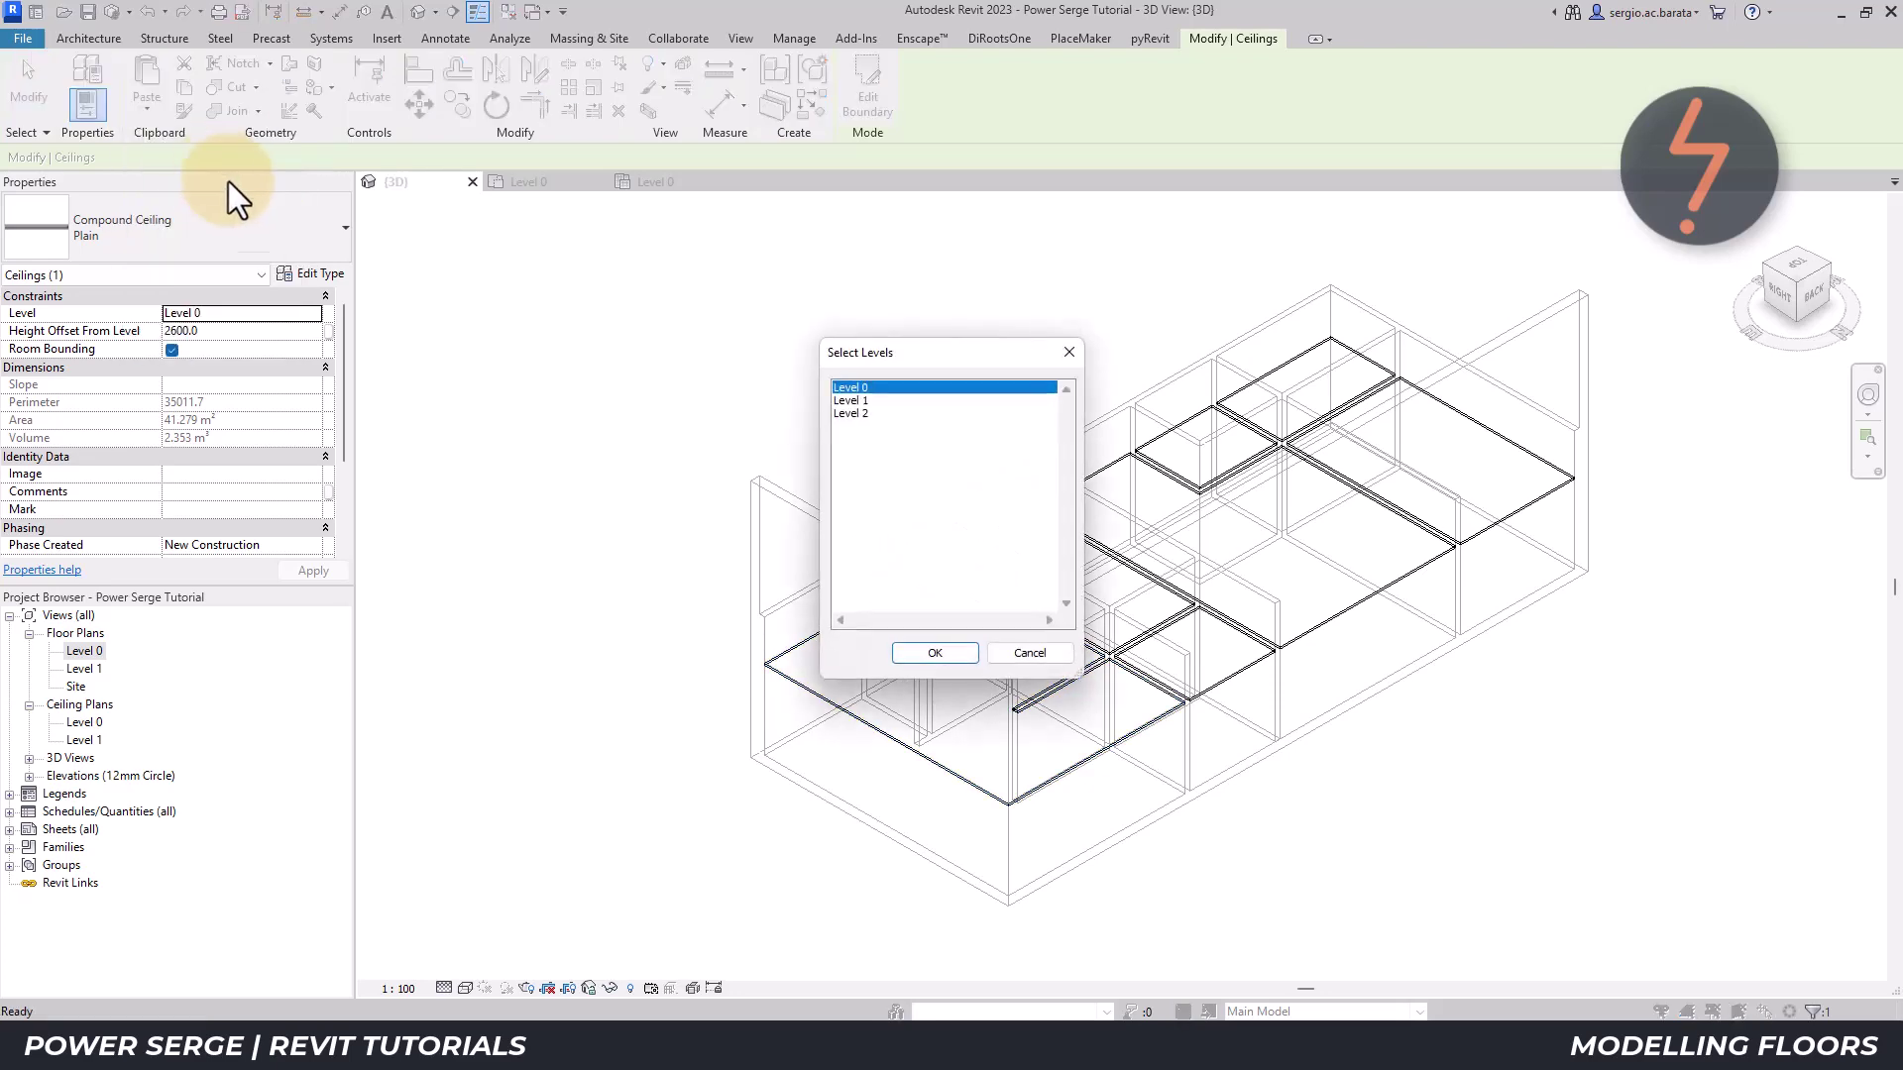
left_click(937, 654)
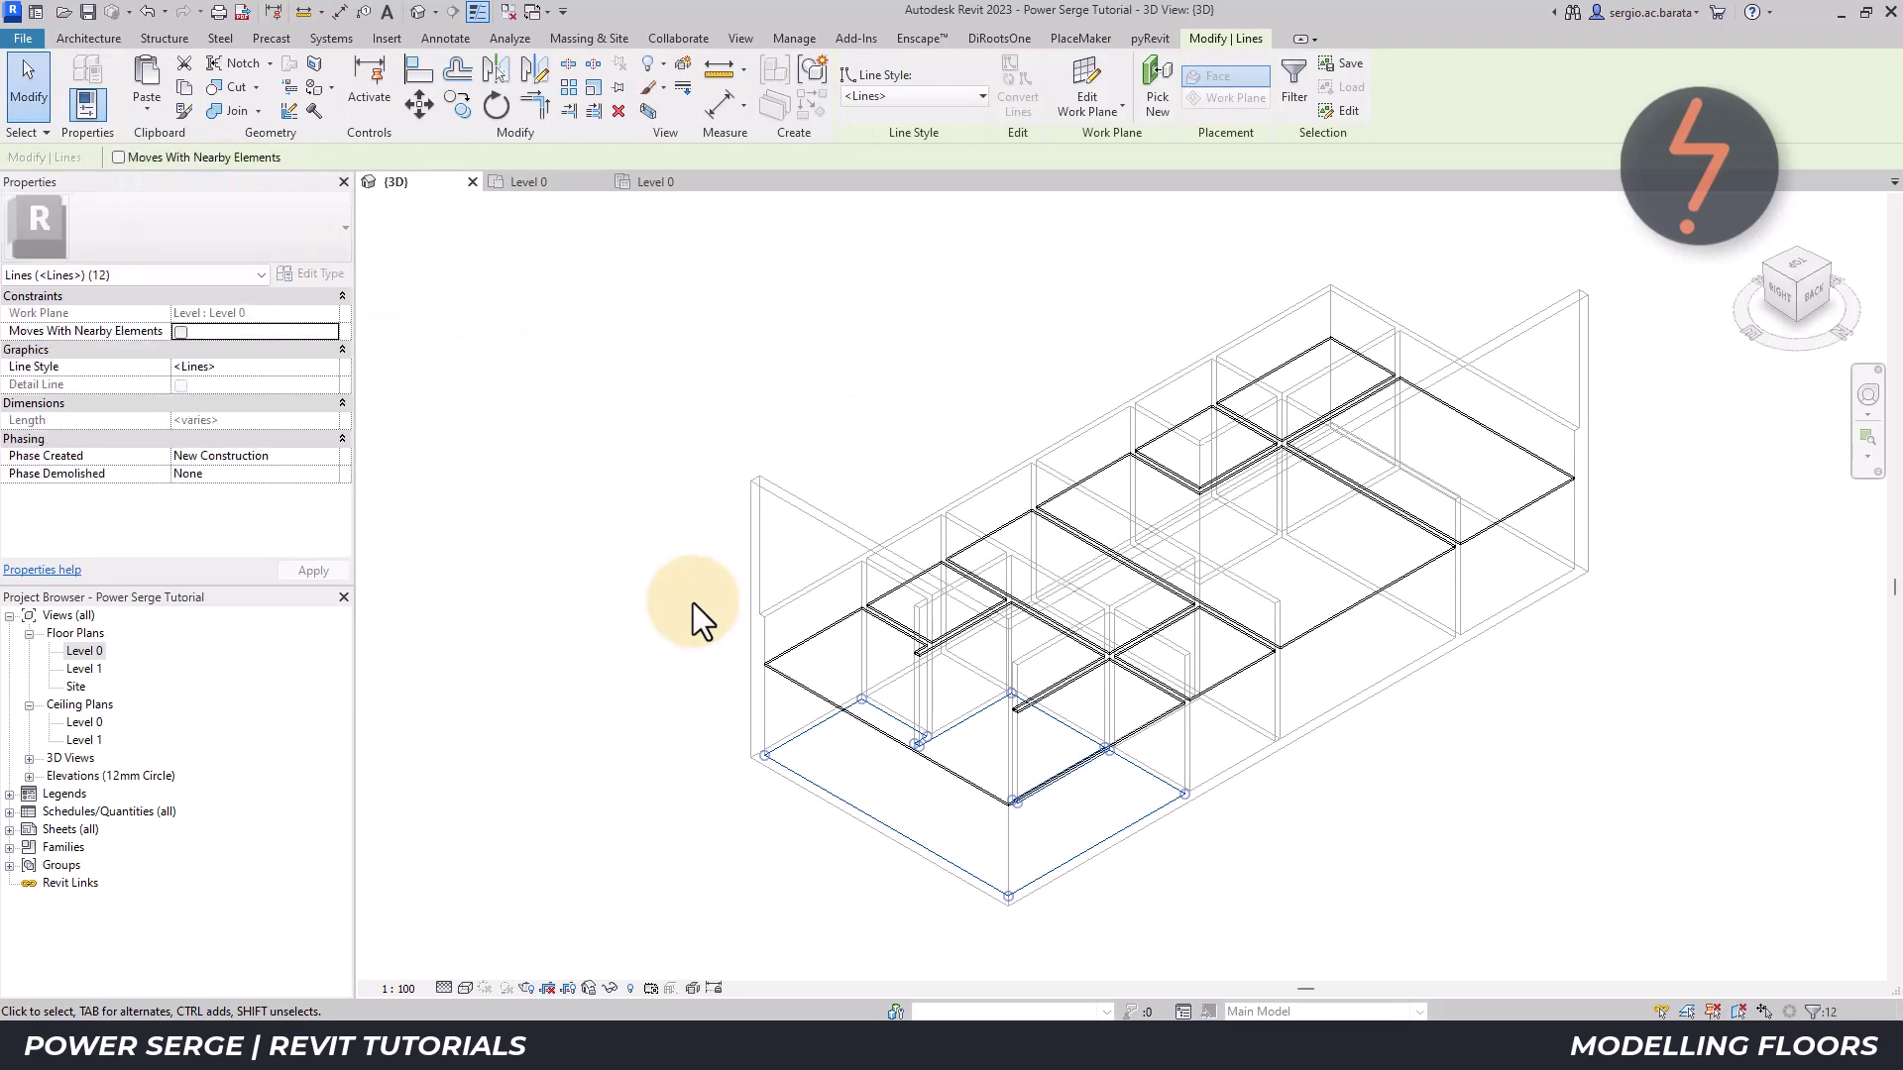
key("Escape")
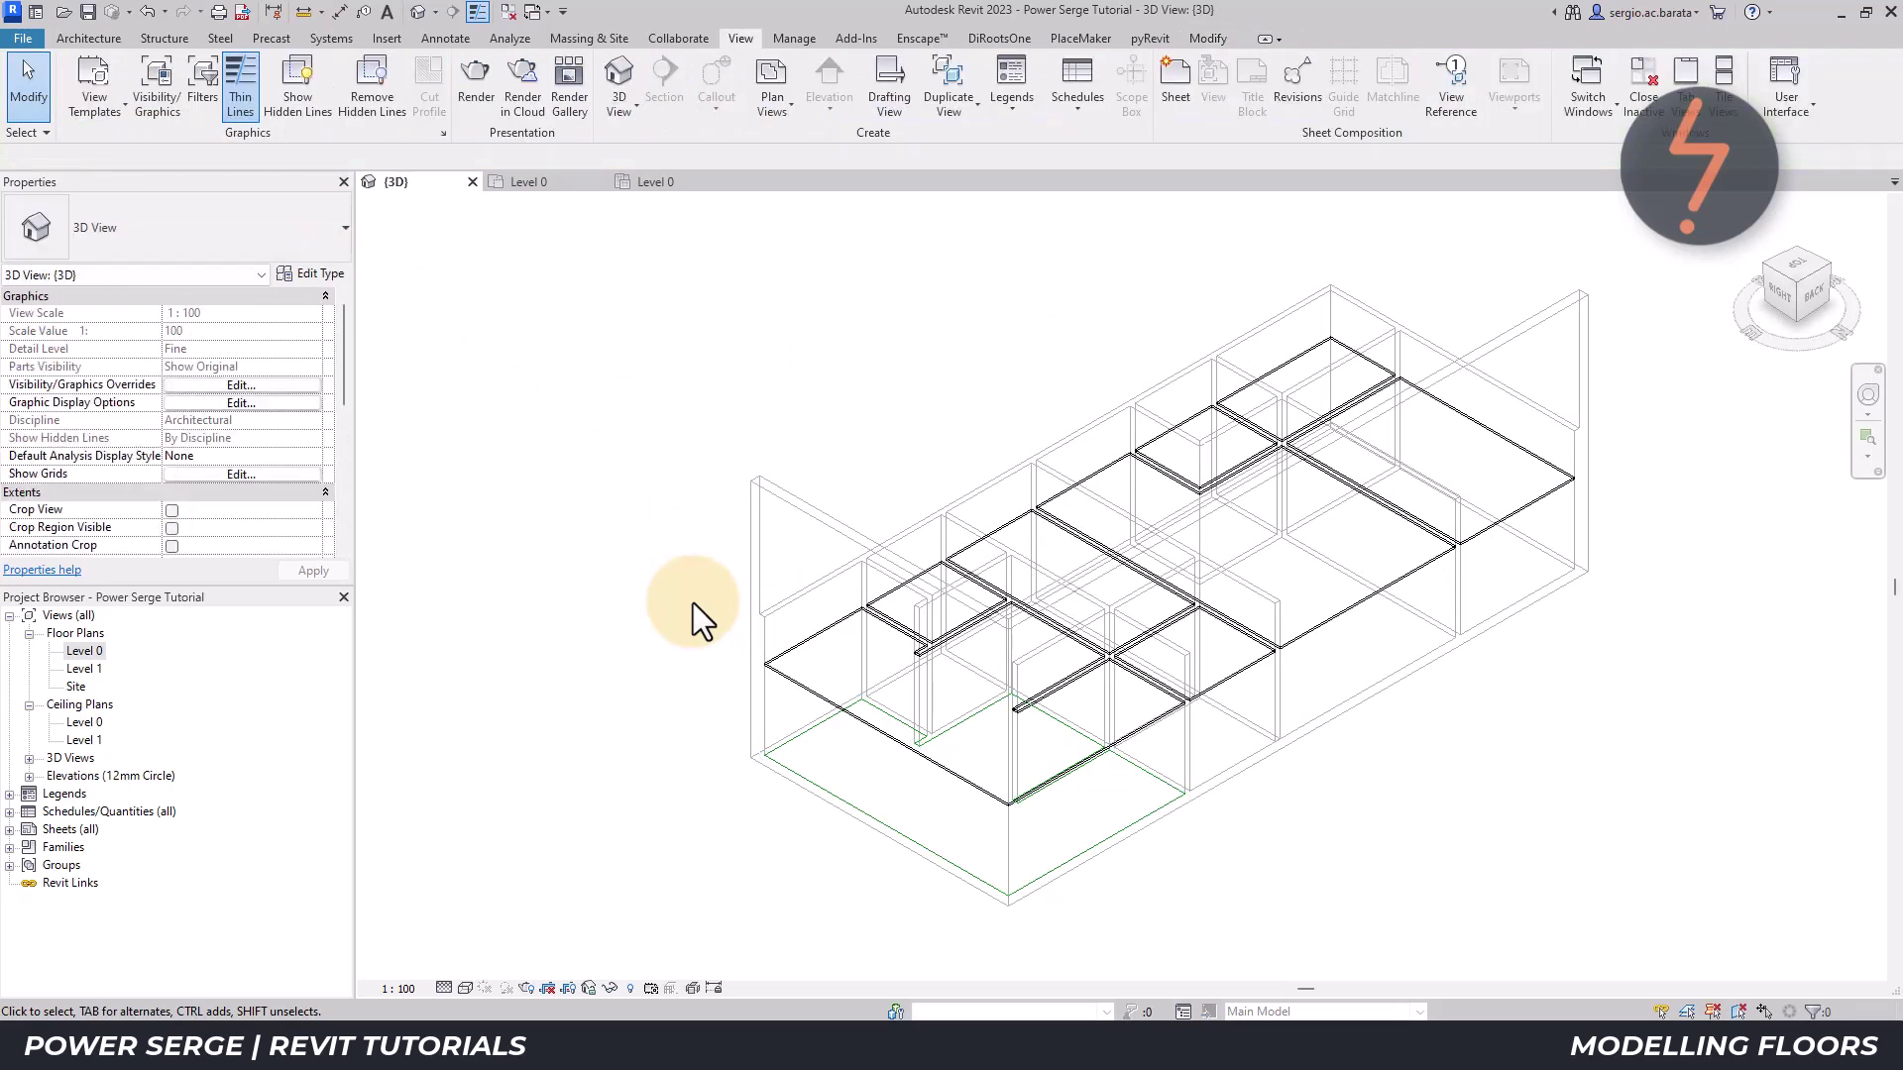
- Copy the middle ceiling's boundary outline and paste it aligned onto Level 0 too
left_click(1110, 463)
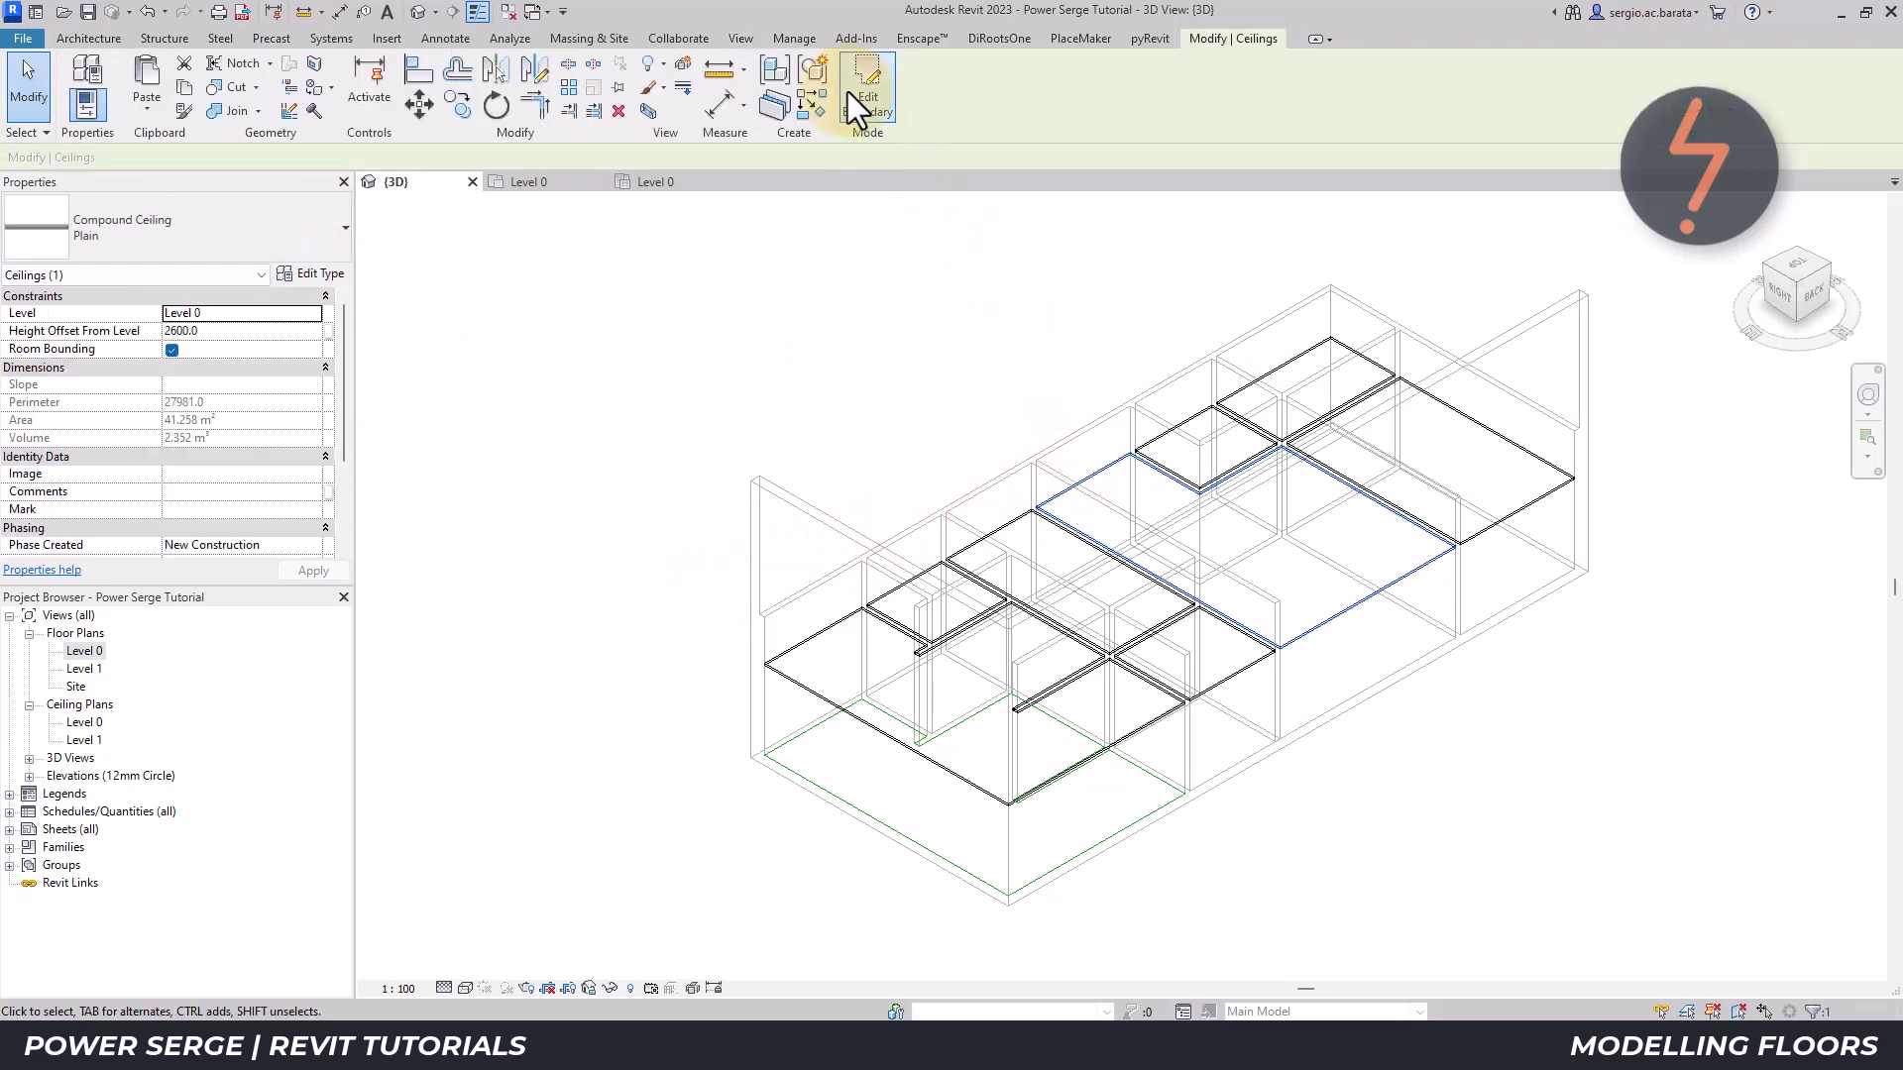
left_click(863, 127)
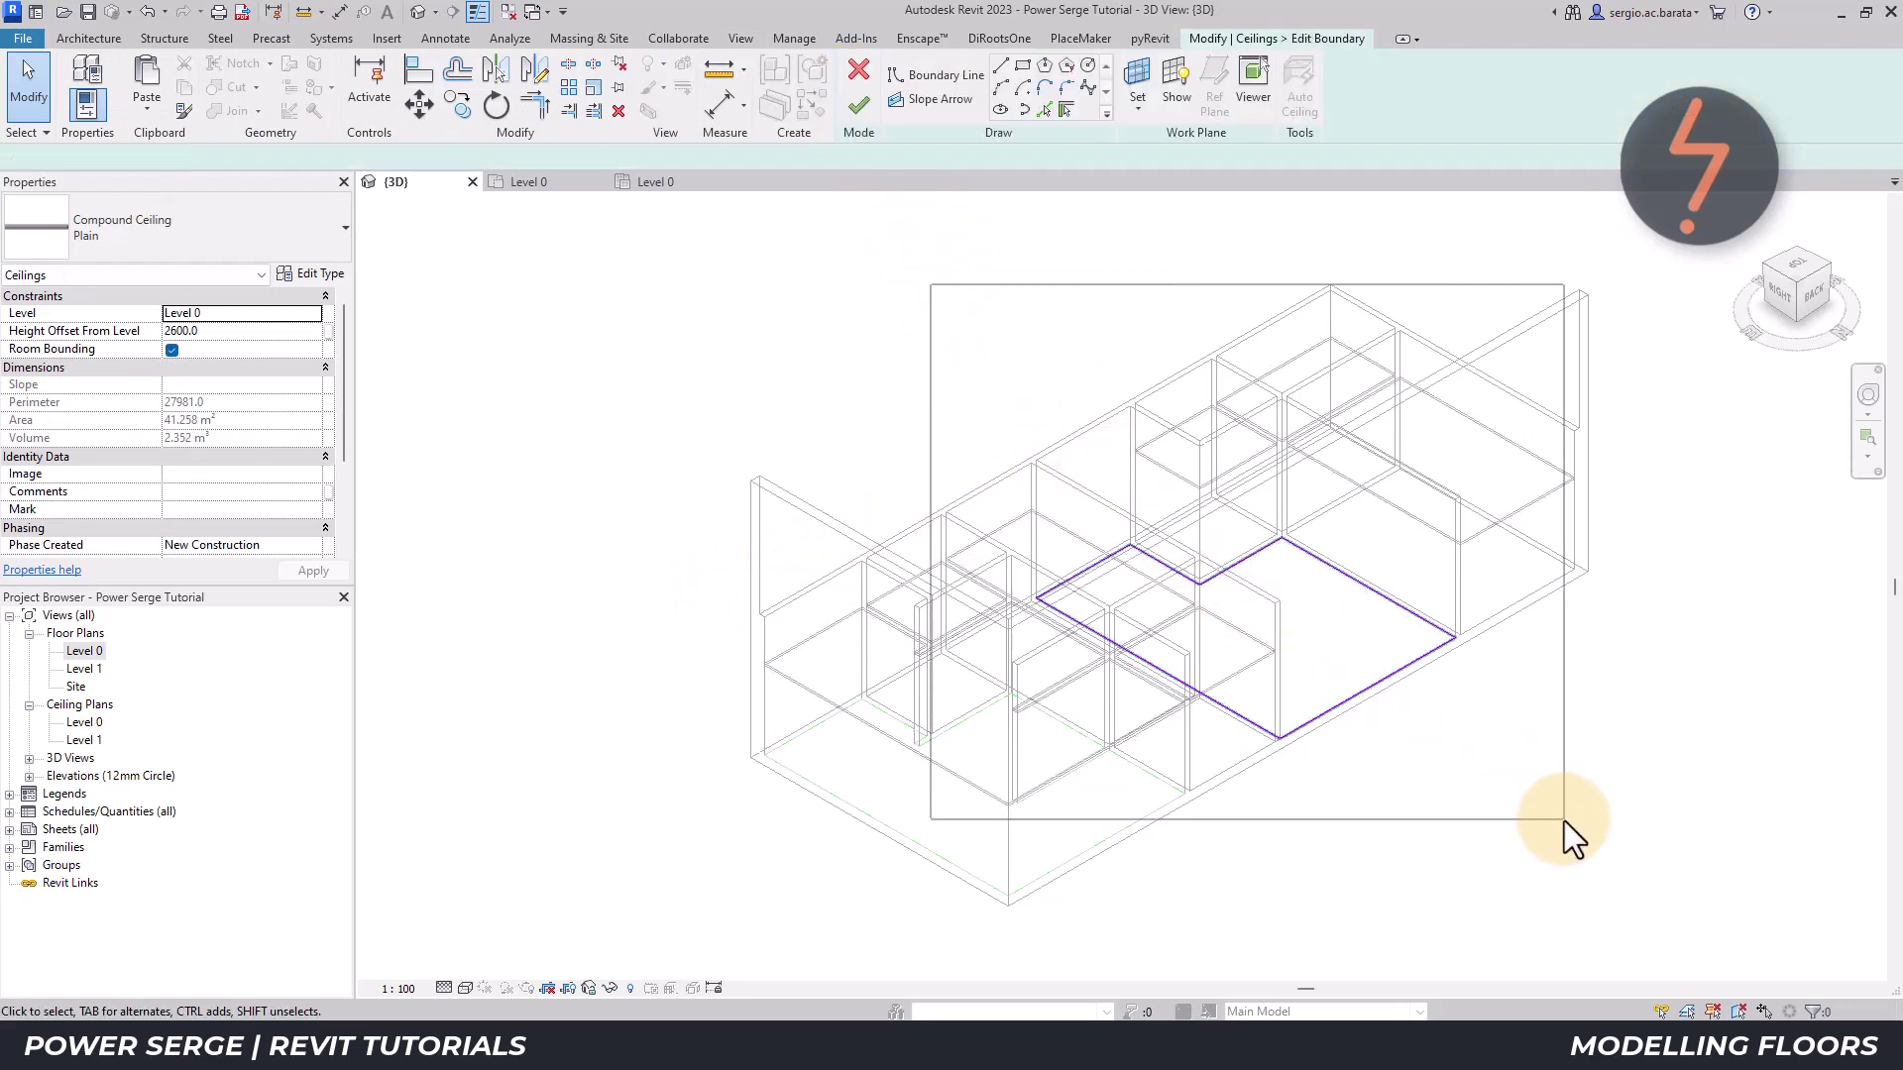
left_click(859, 61)
left_click(156, 109)
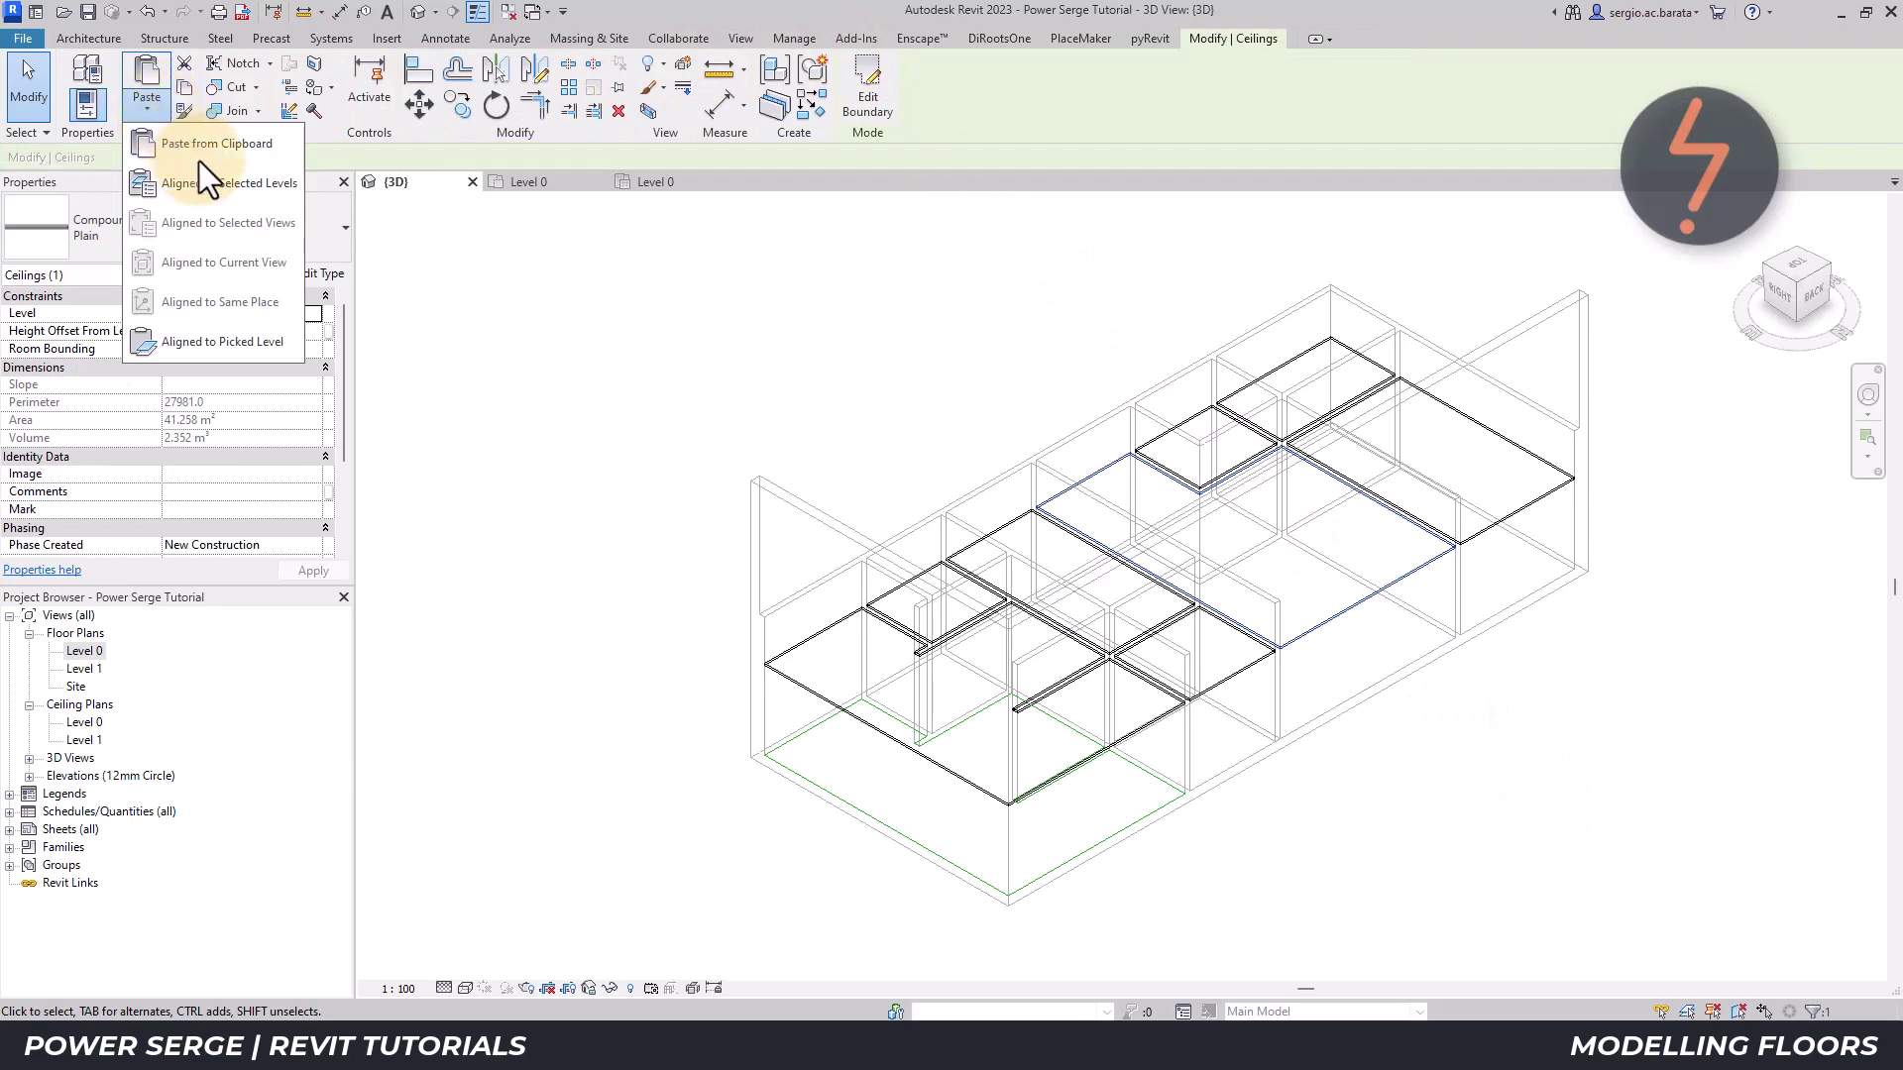
left_click(212, 181)
left_click(918, 650)
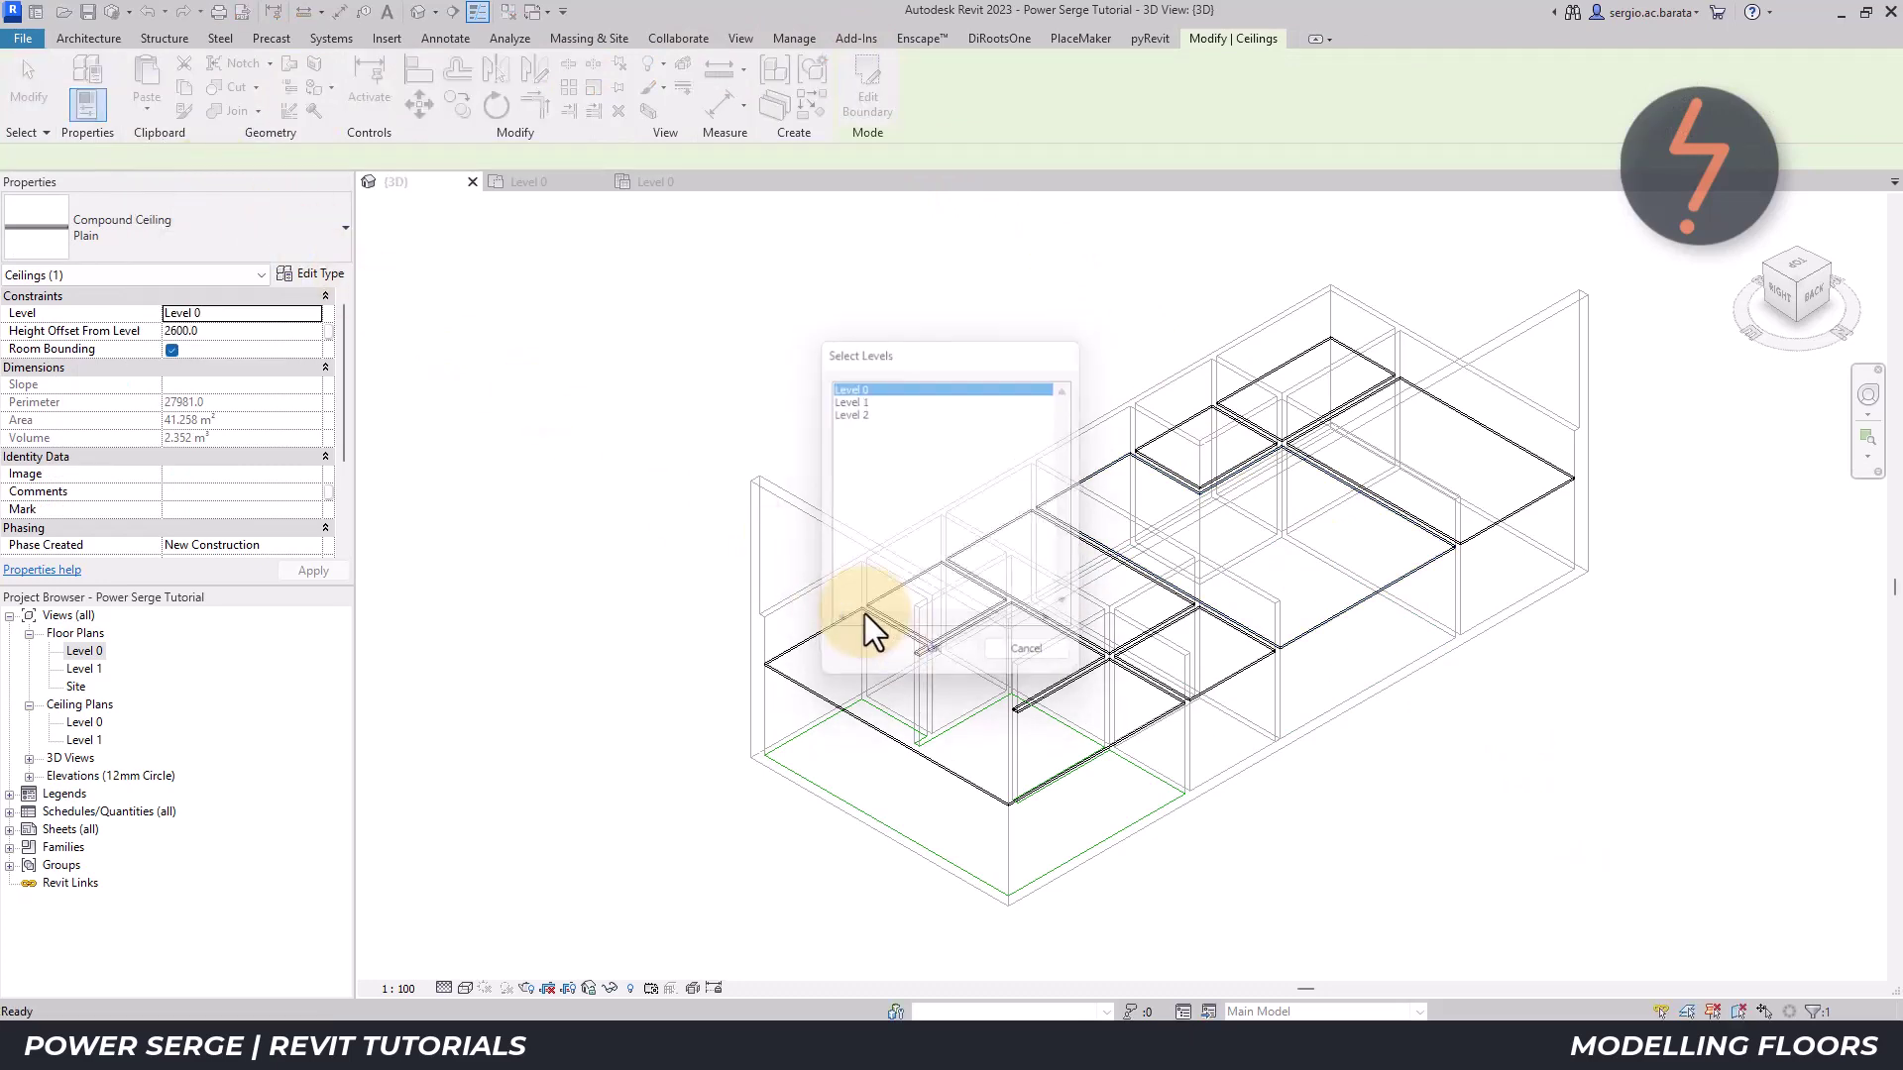
left_click(1143, 824)
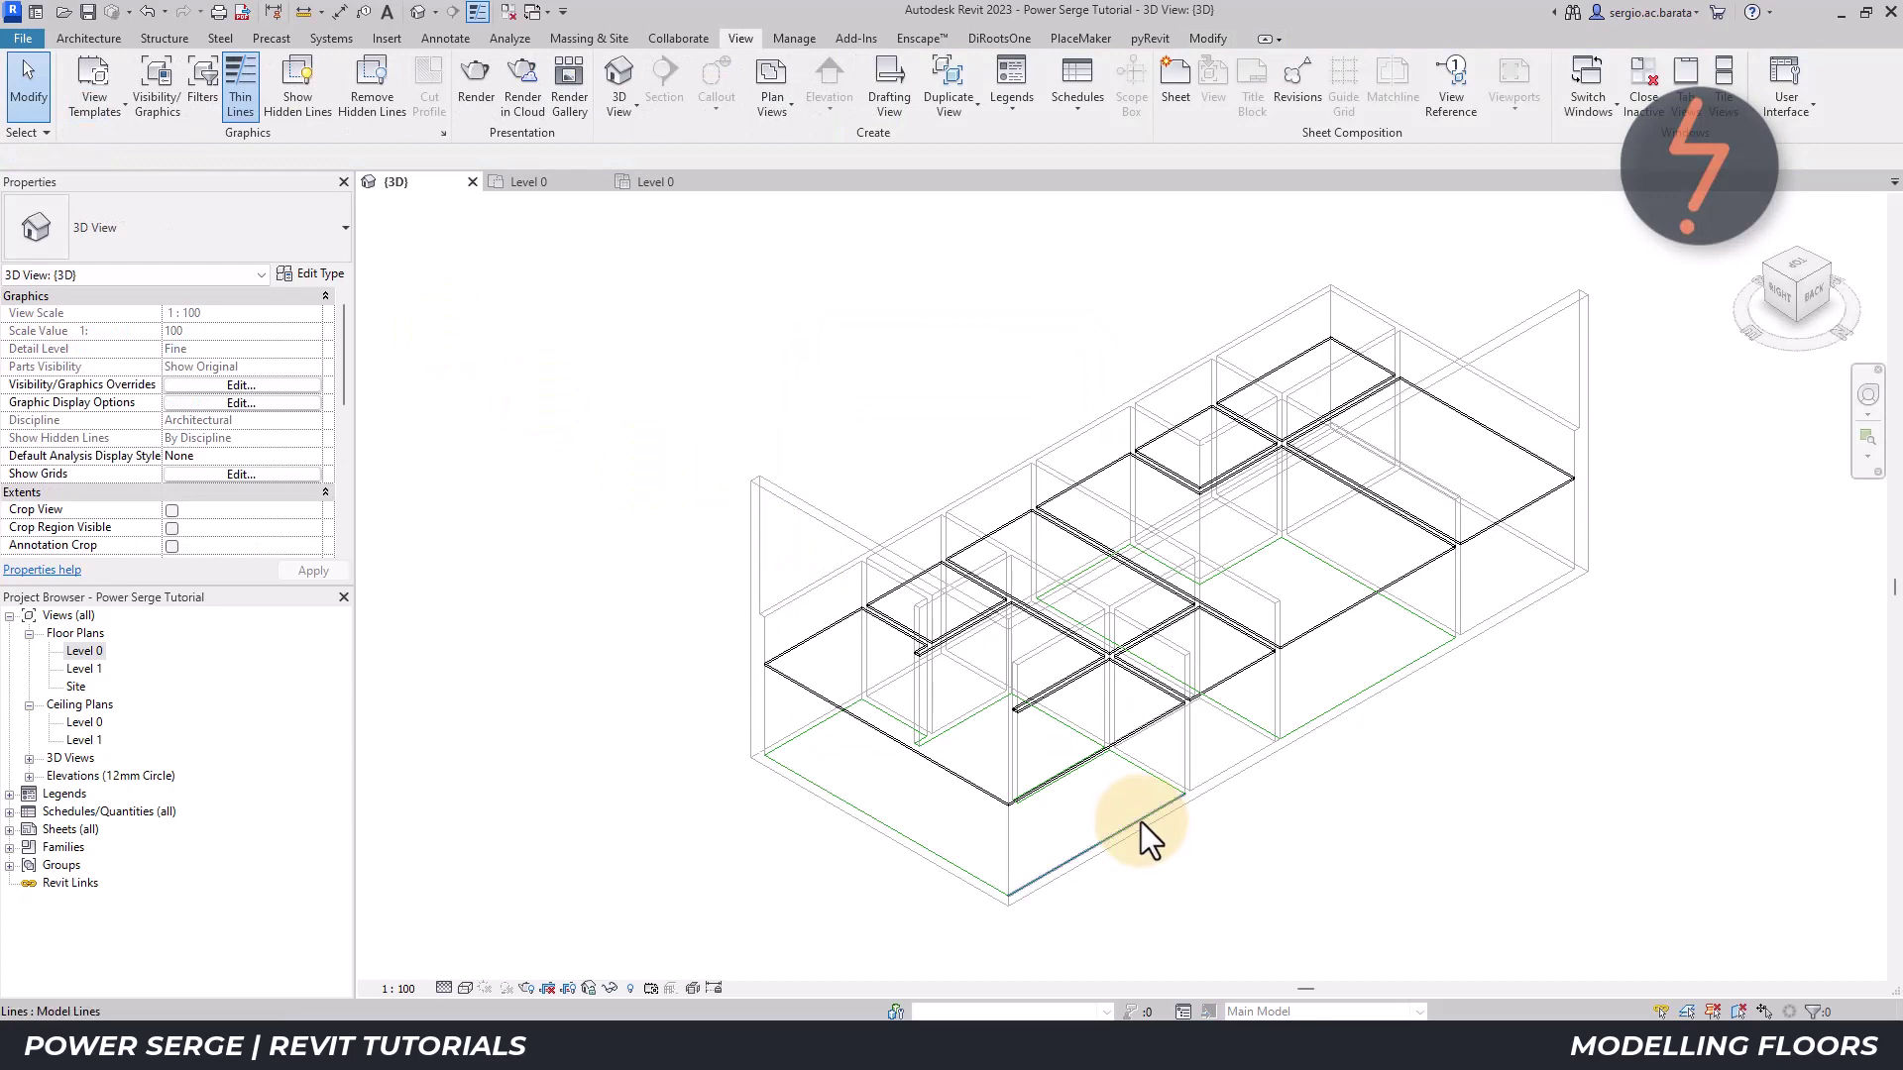
- Isolate the pasted green lines' category with IC and open the Architecture Floor options
left_click(1140, 823)
key("i")
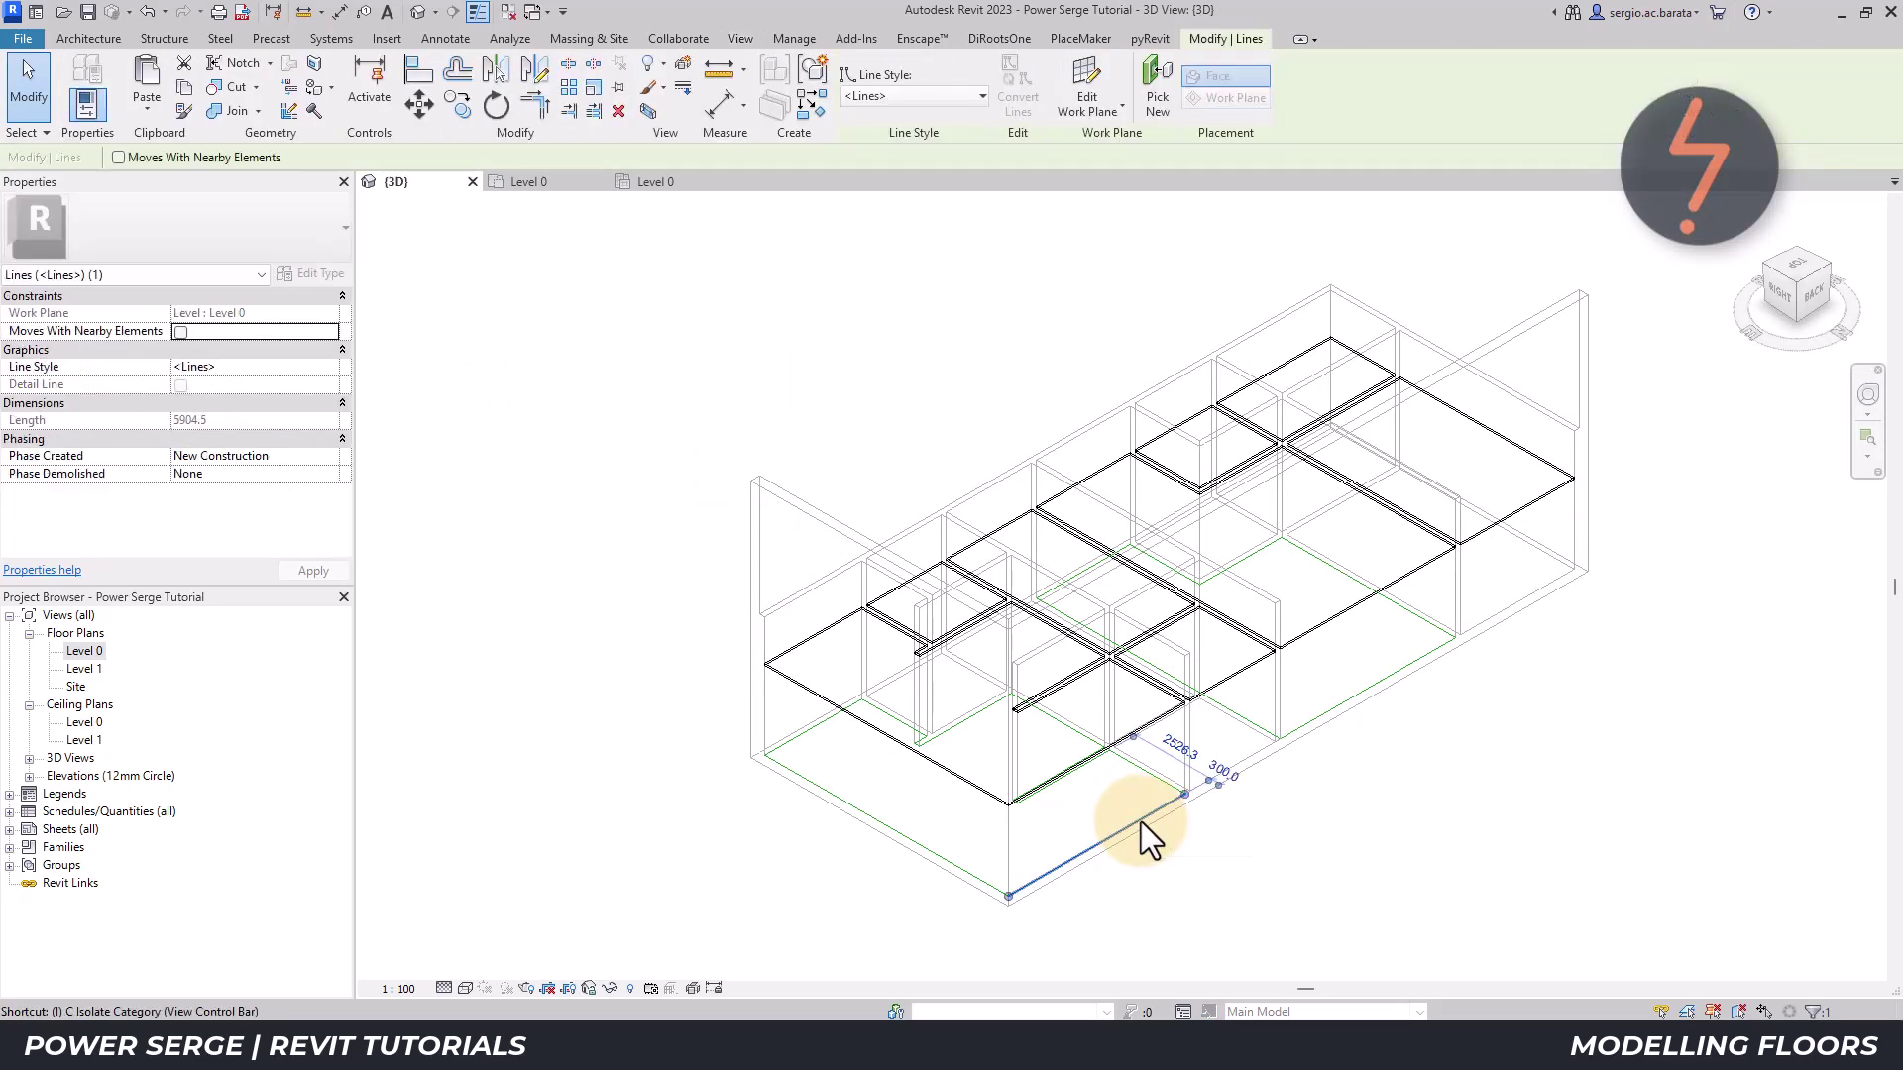
key("c")
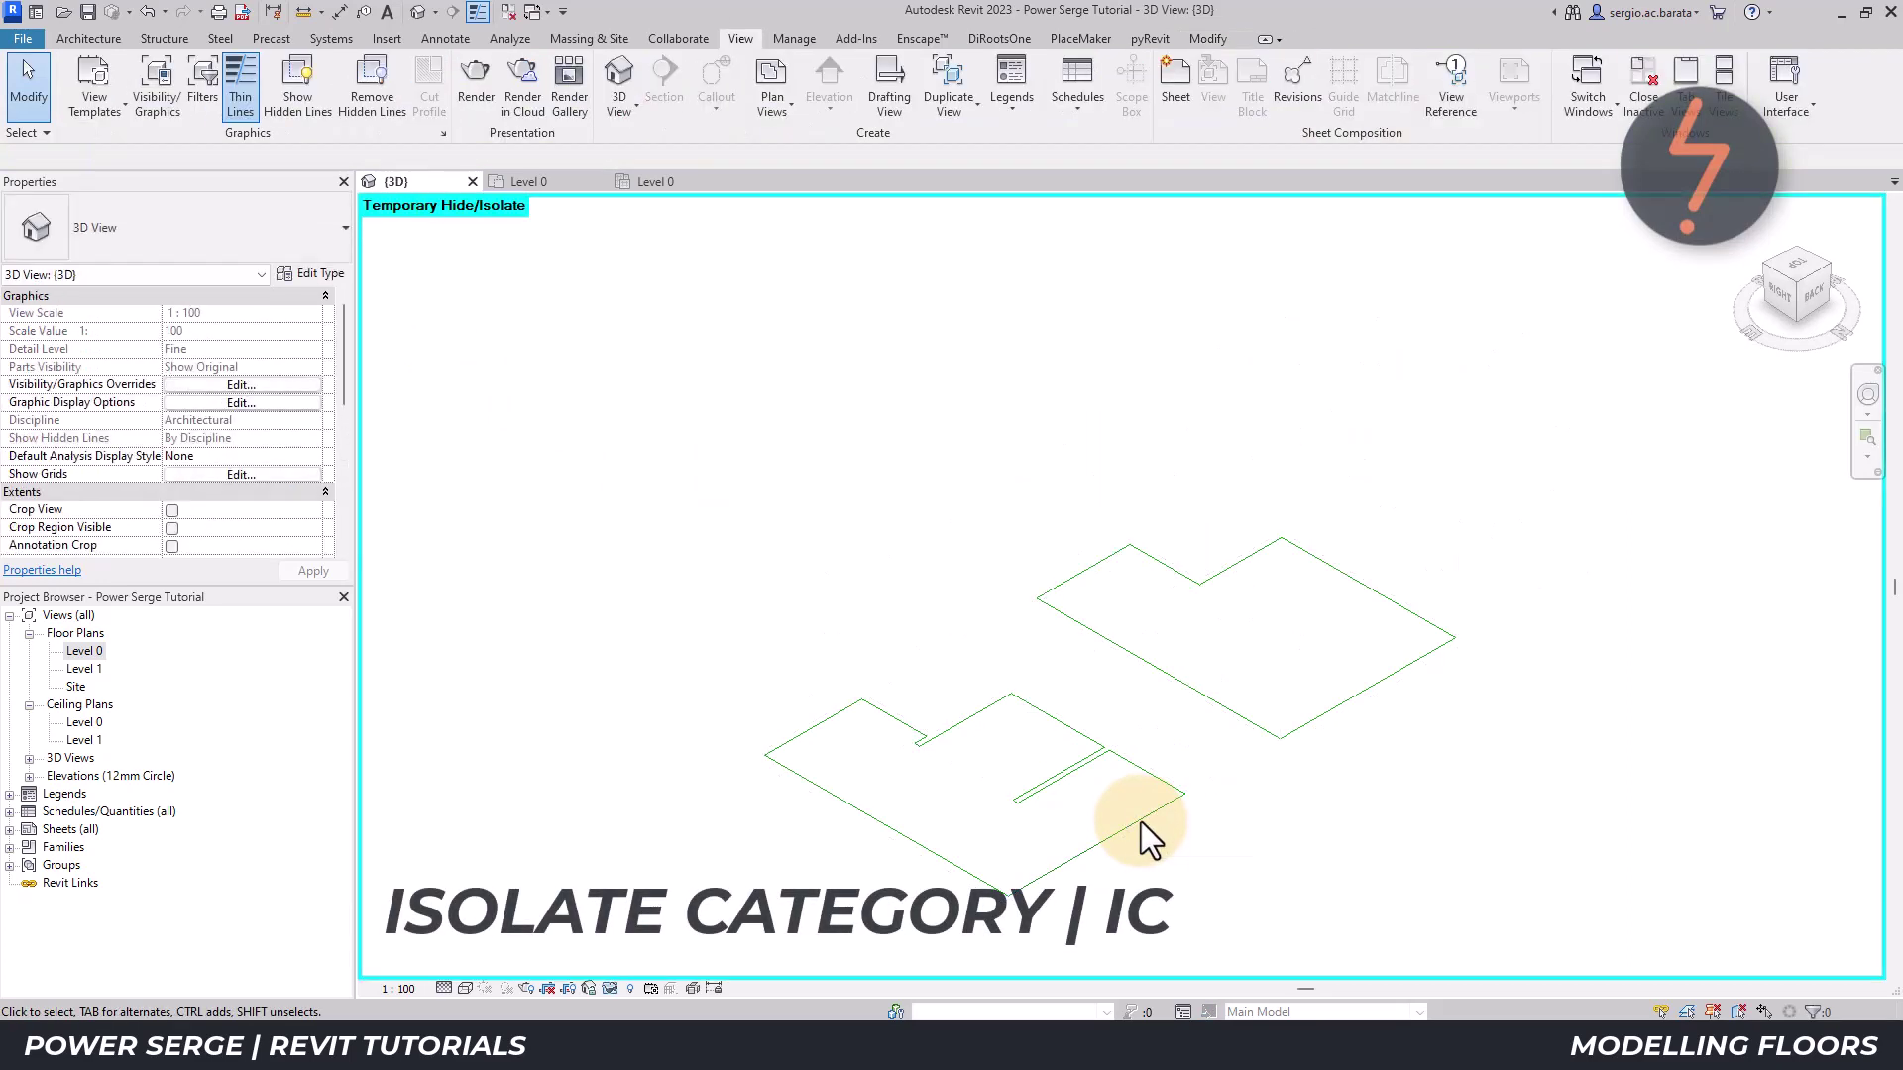
left_click(92, 37)
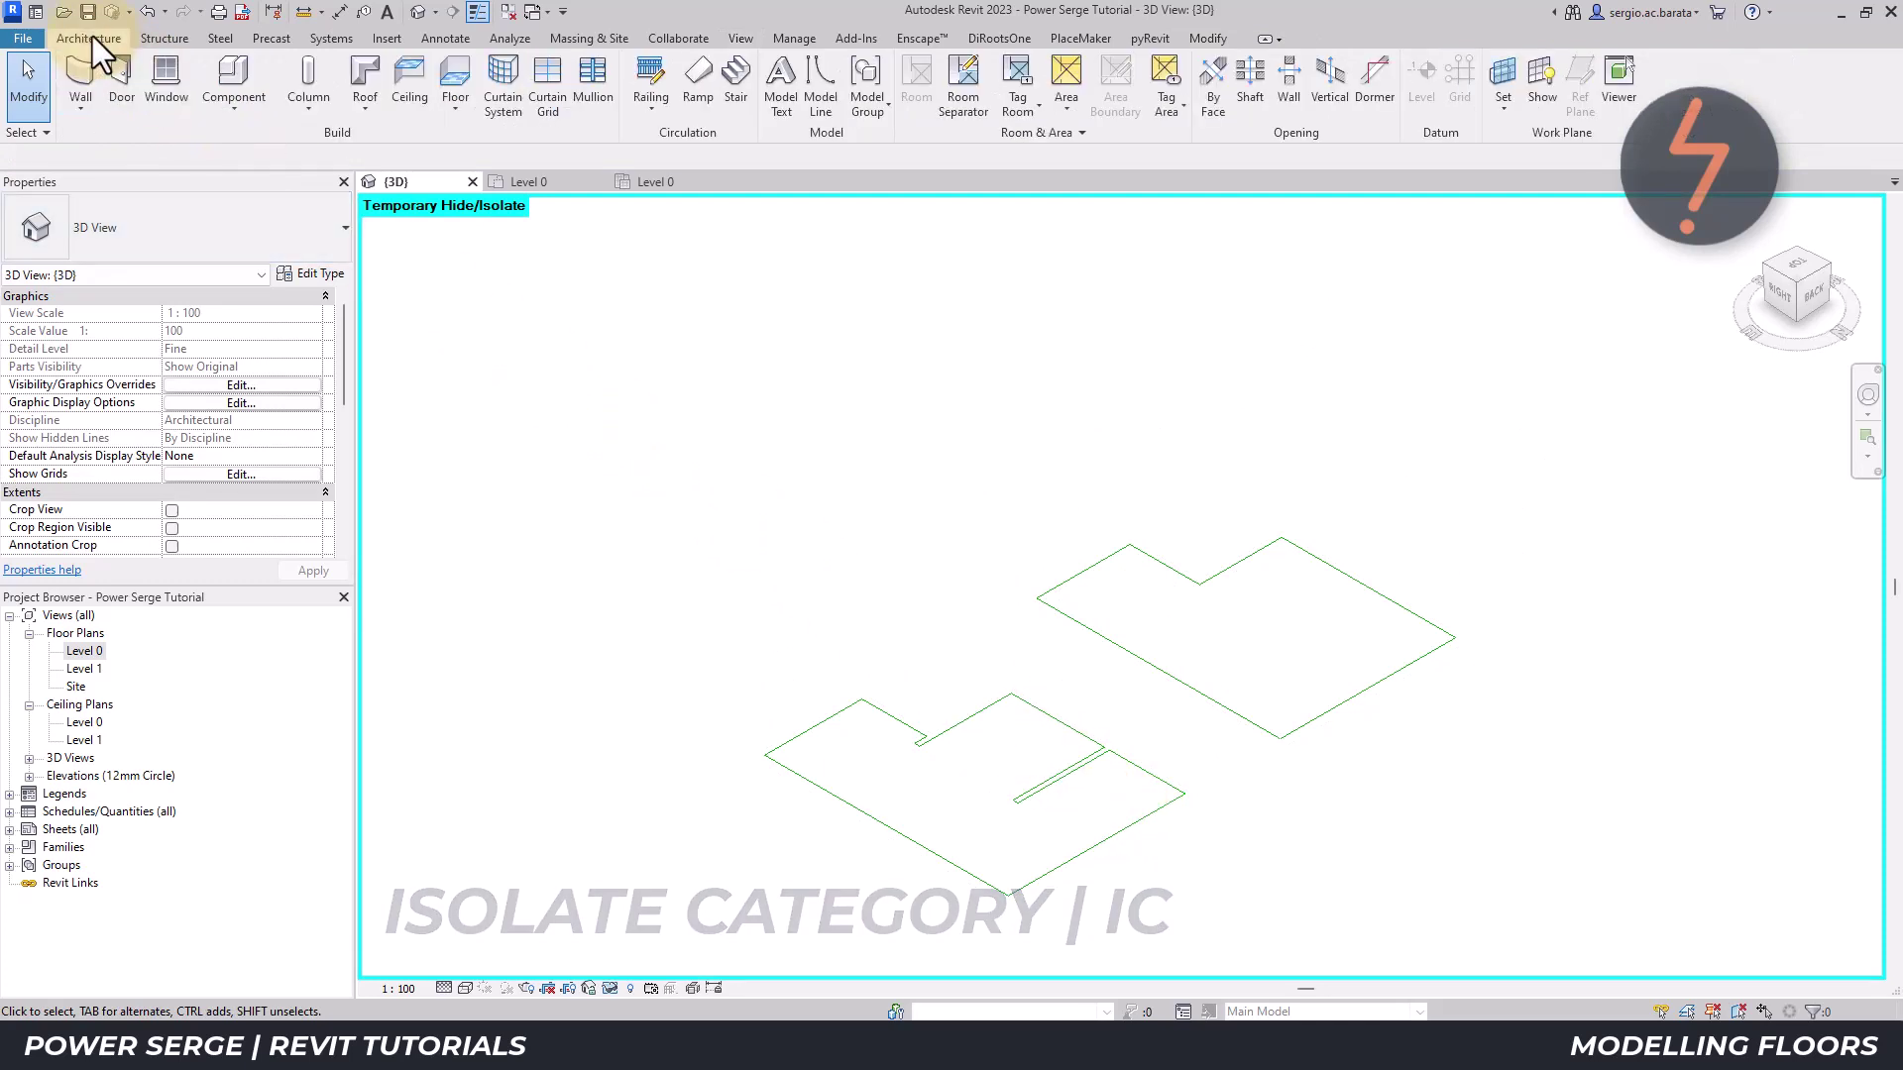
left_click(456, 110)
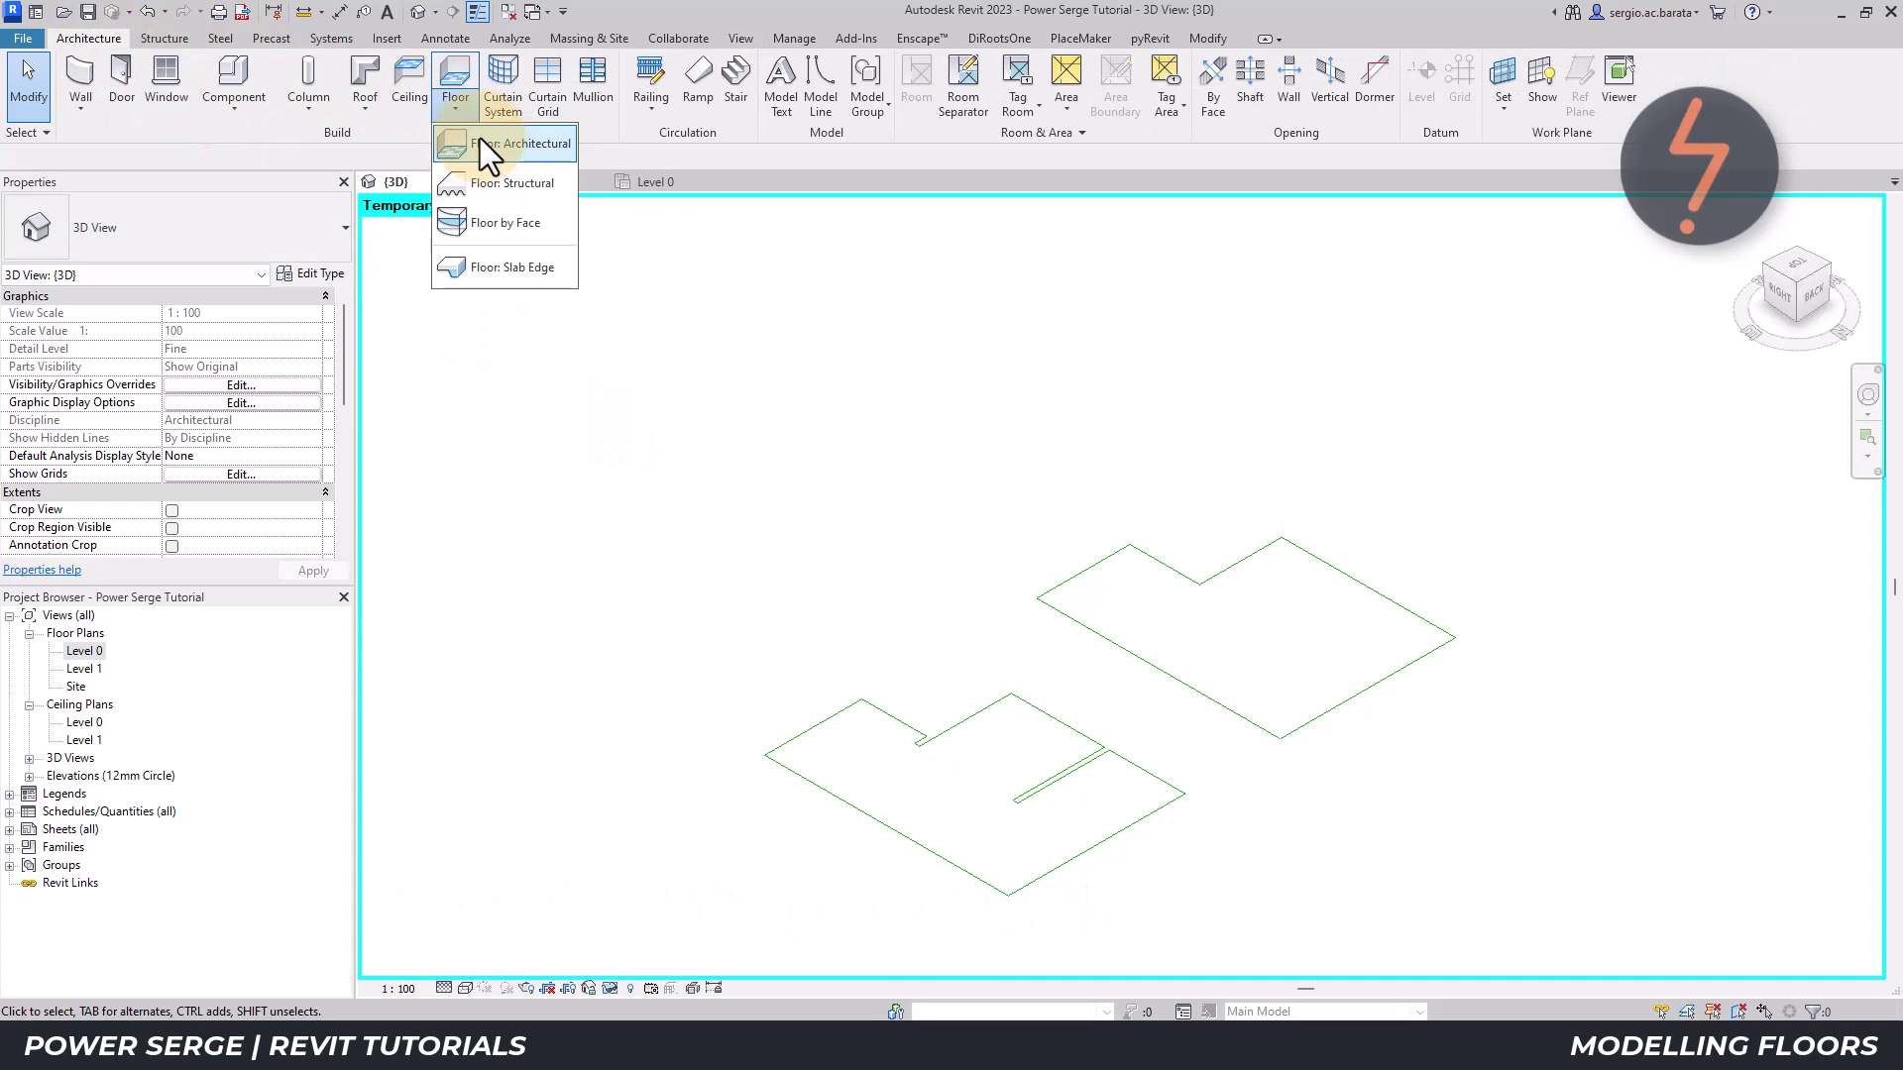
- Start an architectural floor and pick the right-hand pasted outline chain as its boundary
left_click(479, 139)
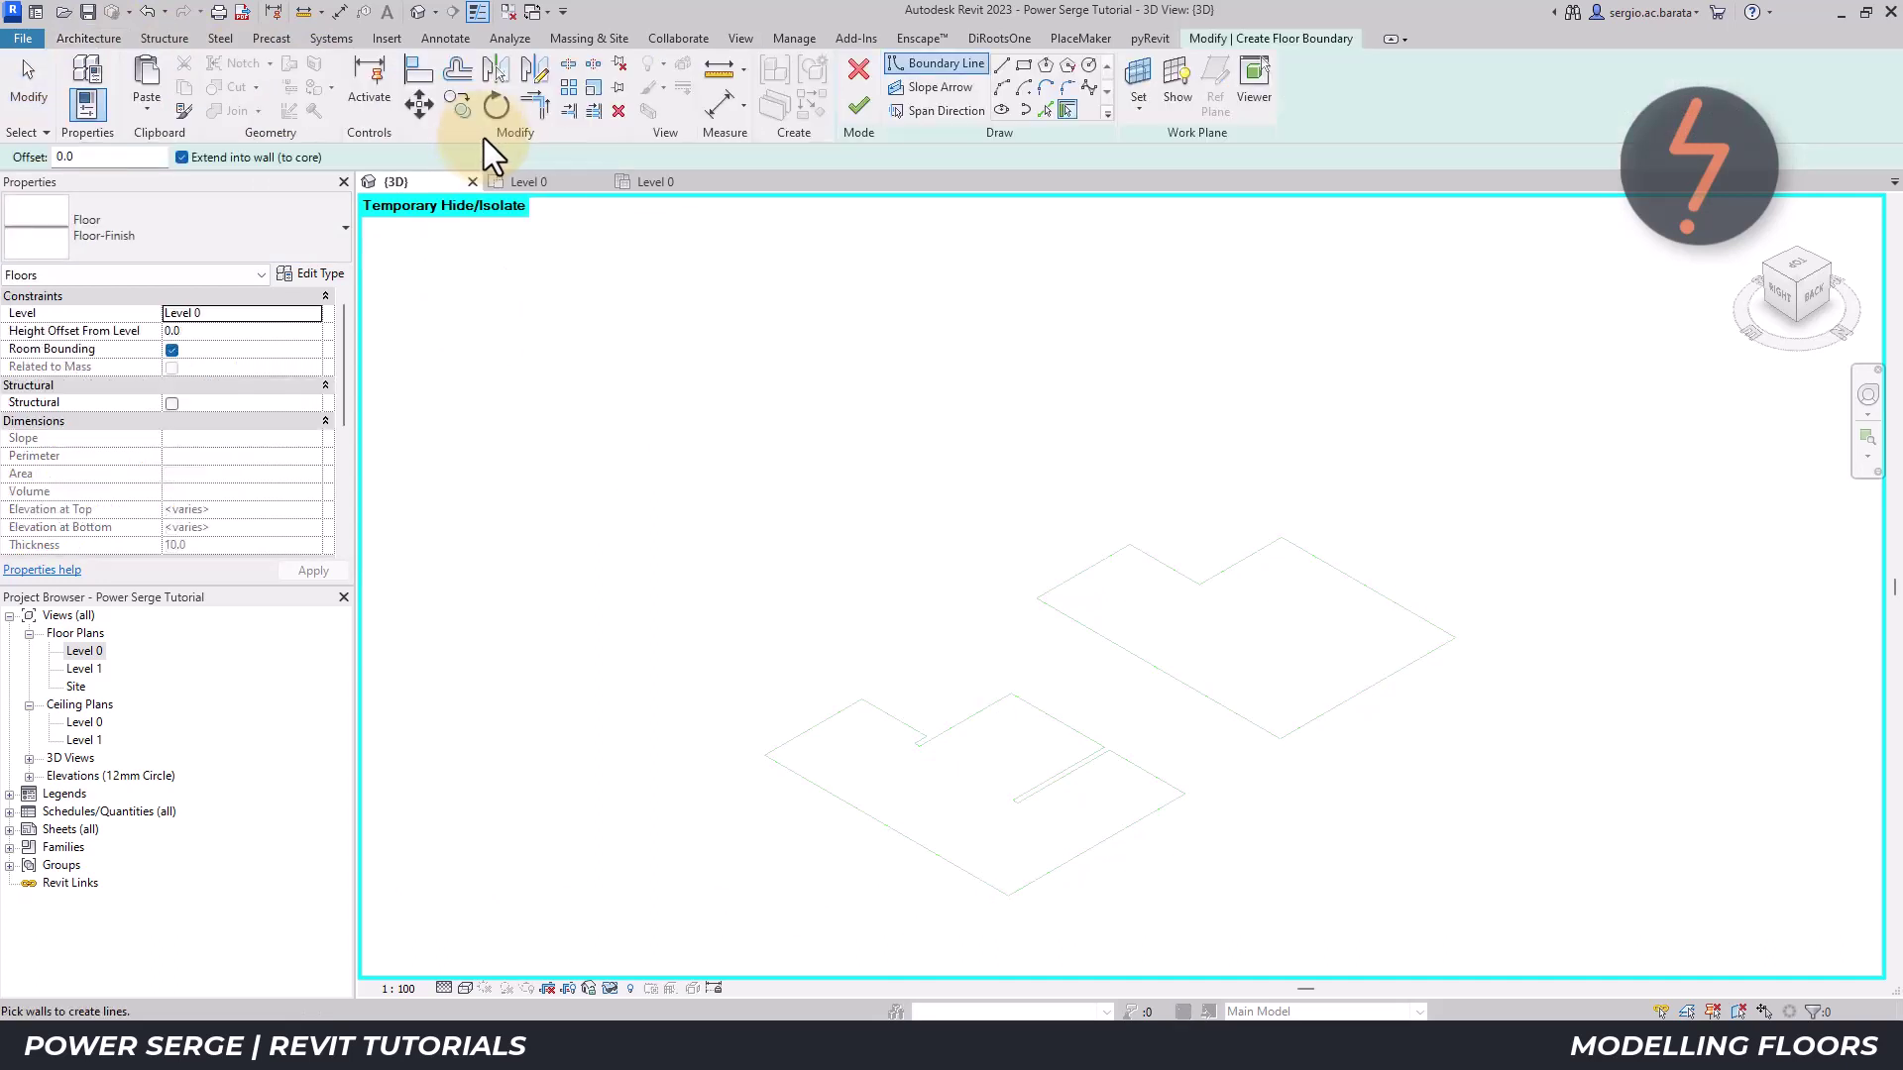
left_click(1044, 110)
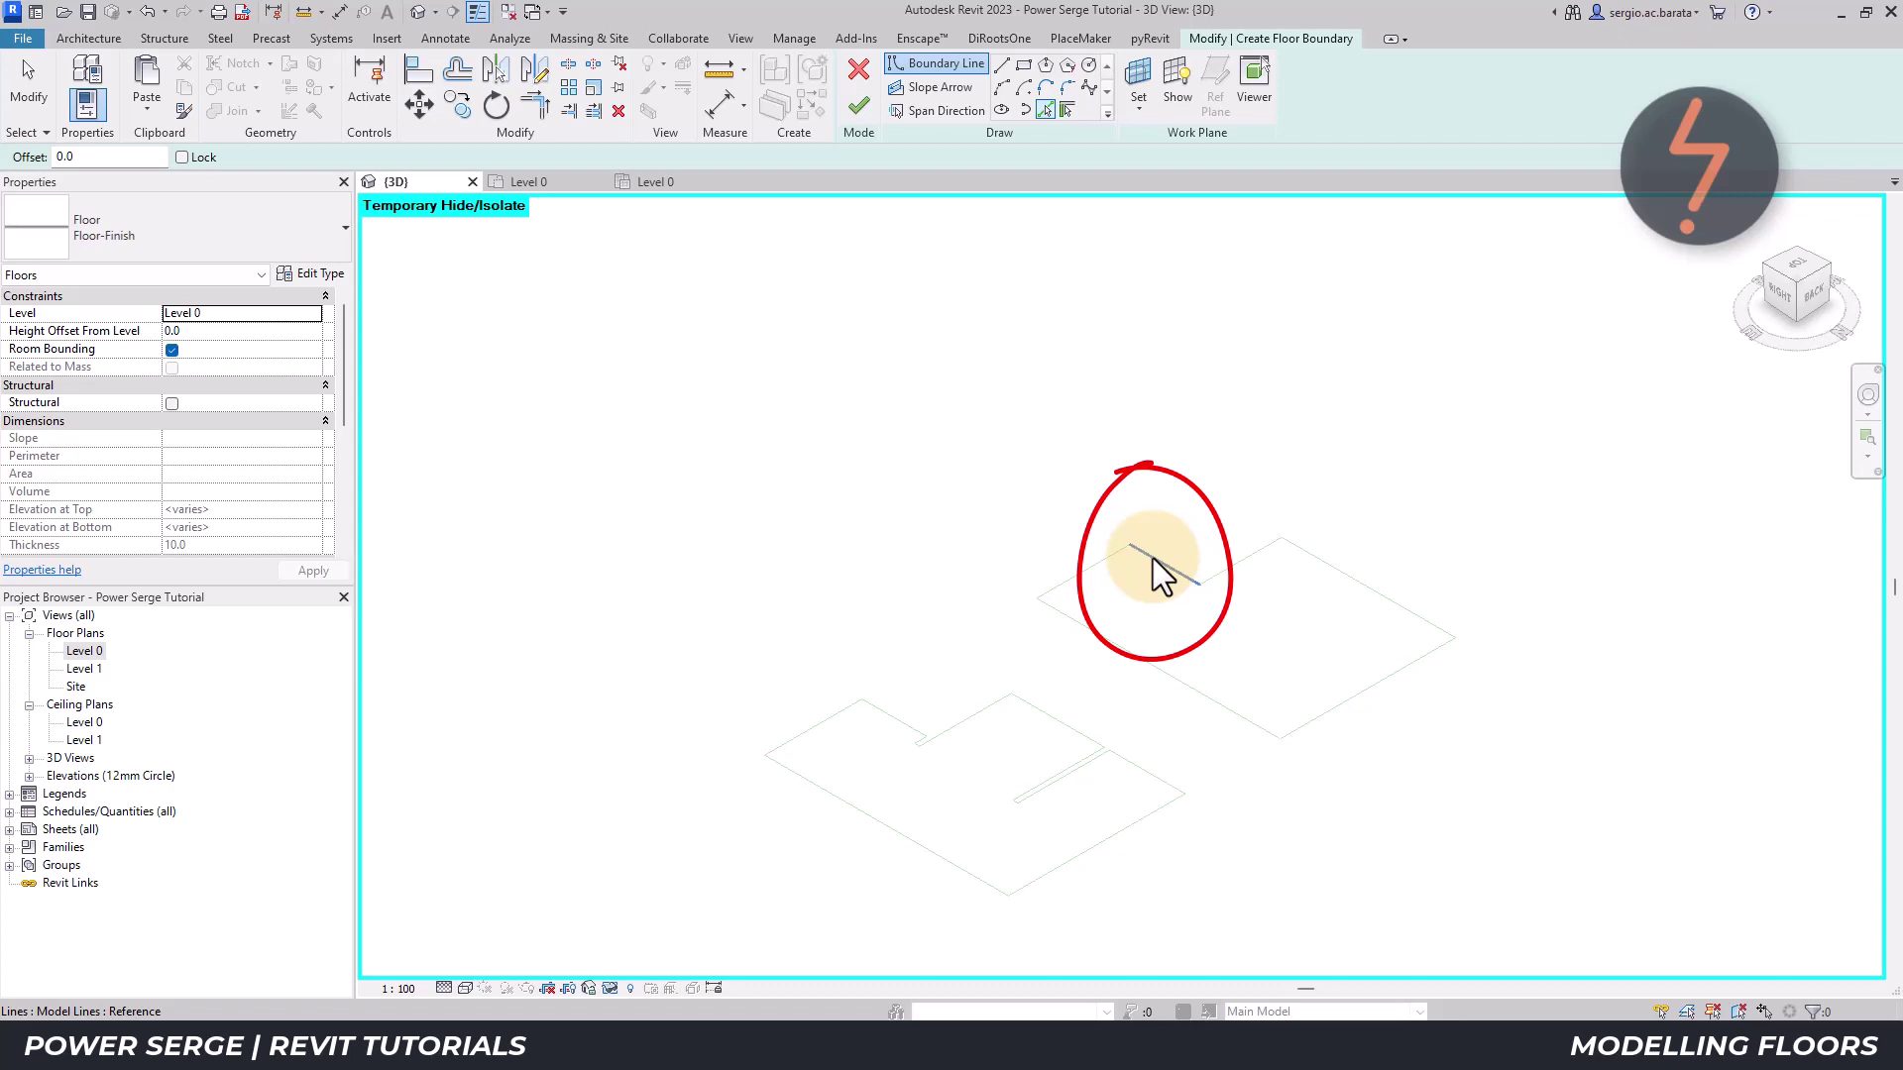
key("Tab")
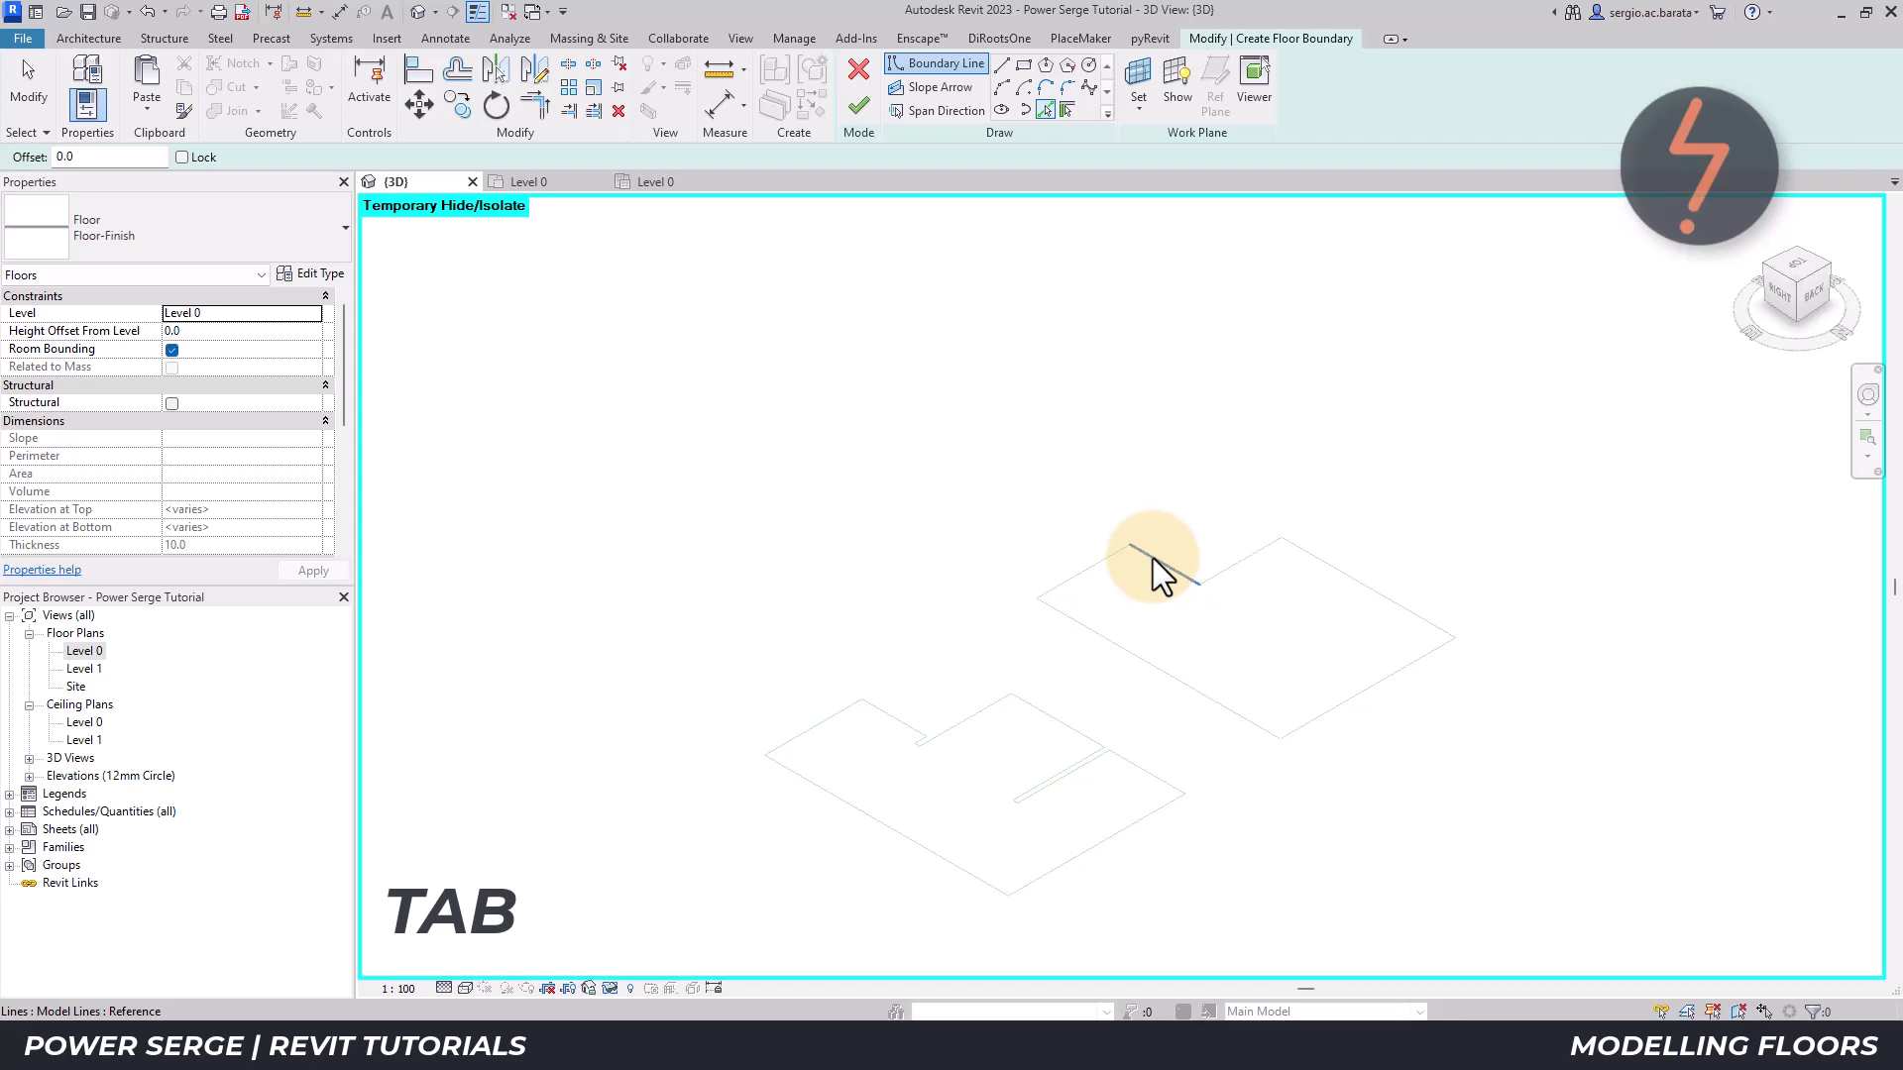
left_click(1151, 557)
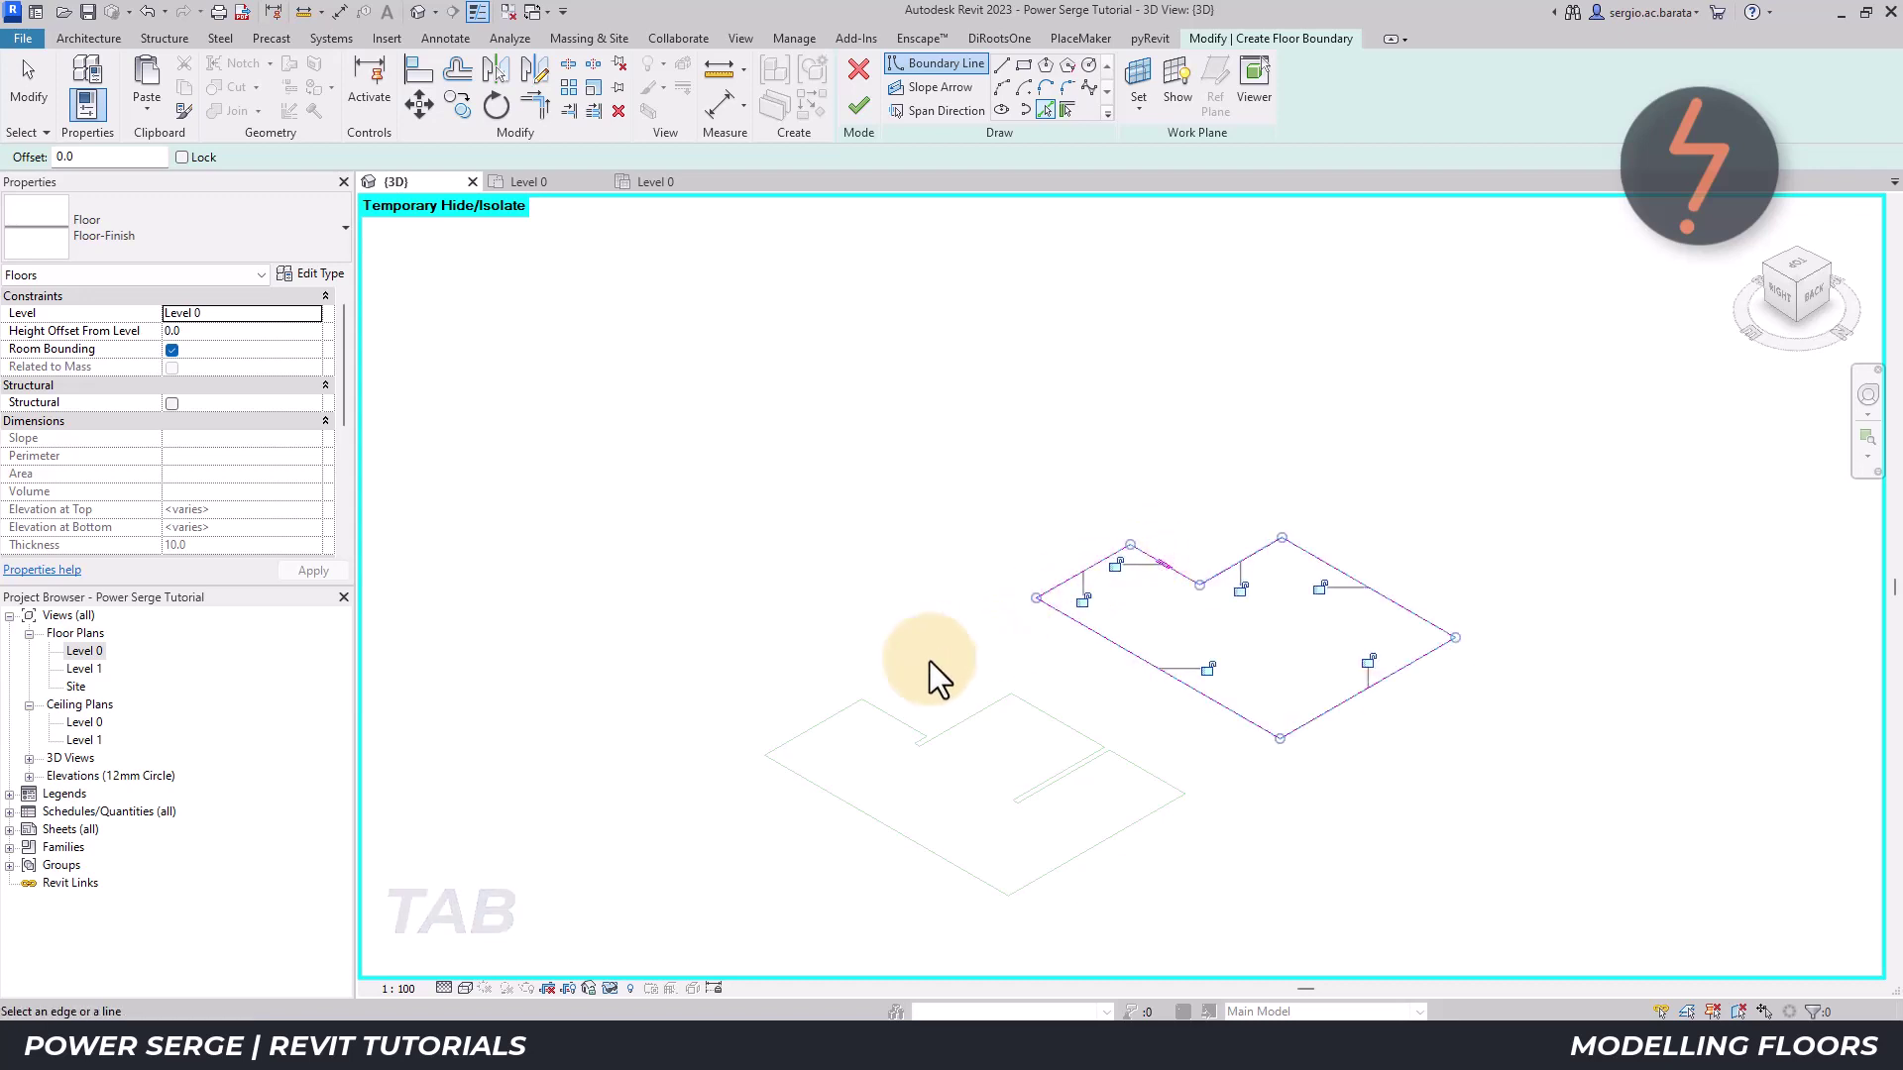
- Pick the left-hand outline chain too and finish the floor
right_click(900, 675)
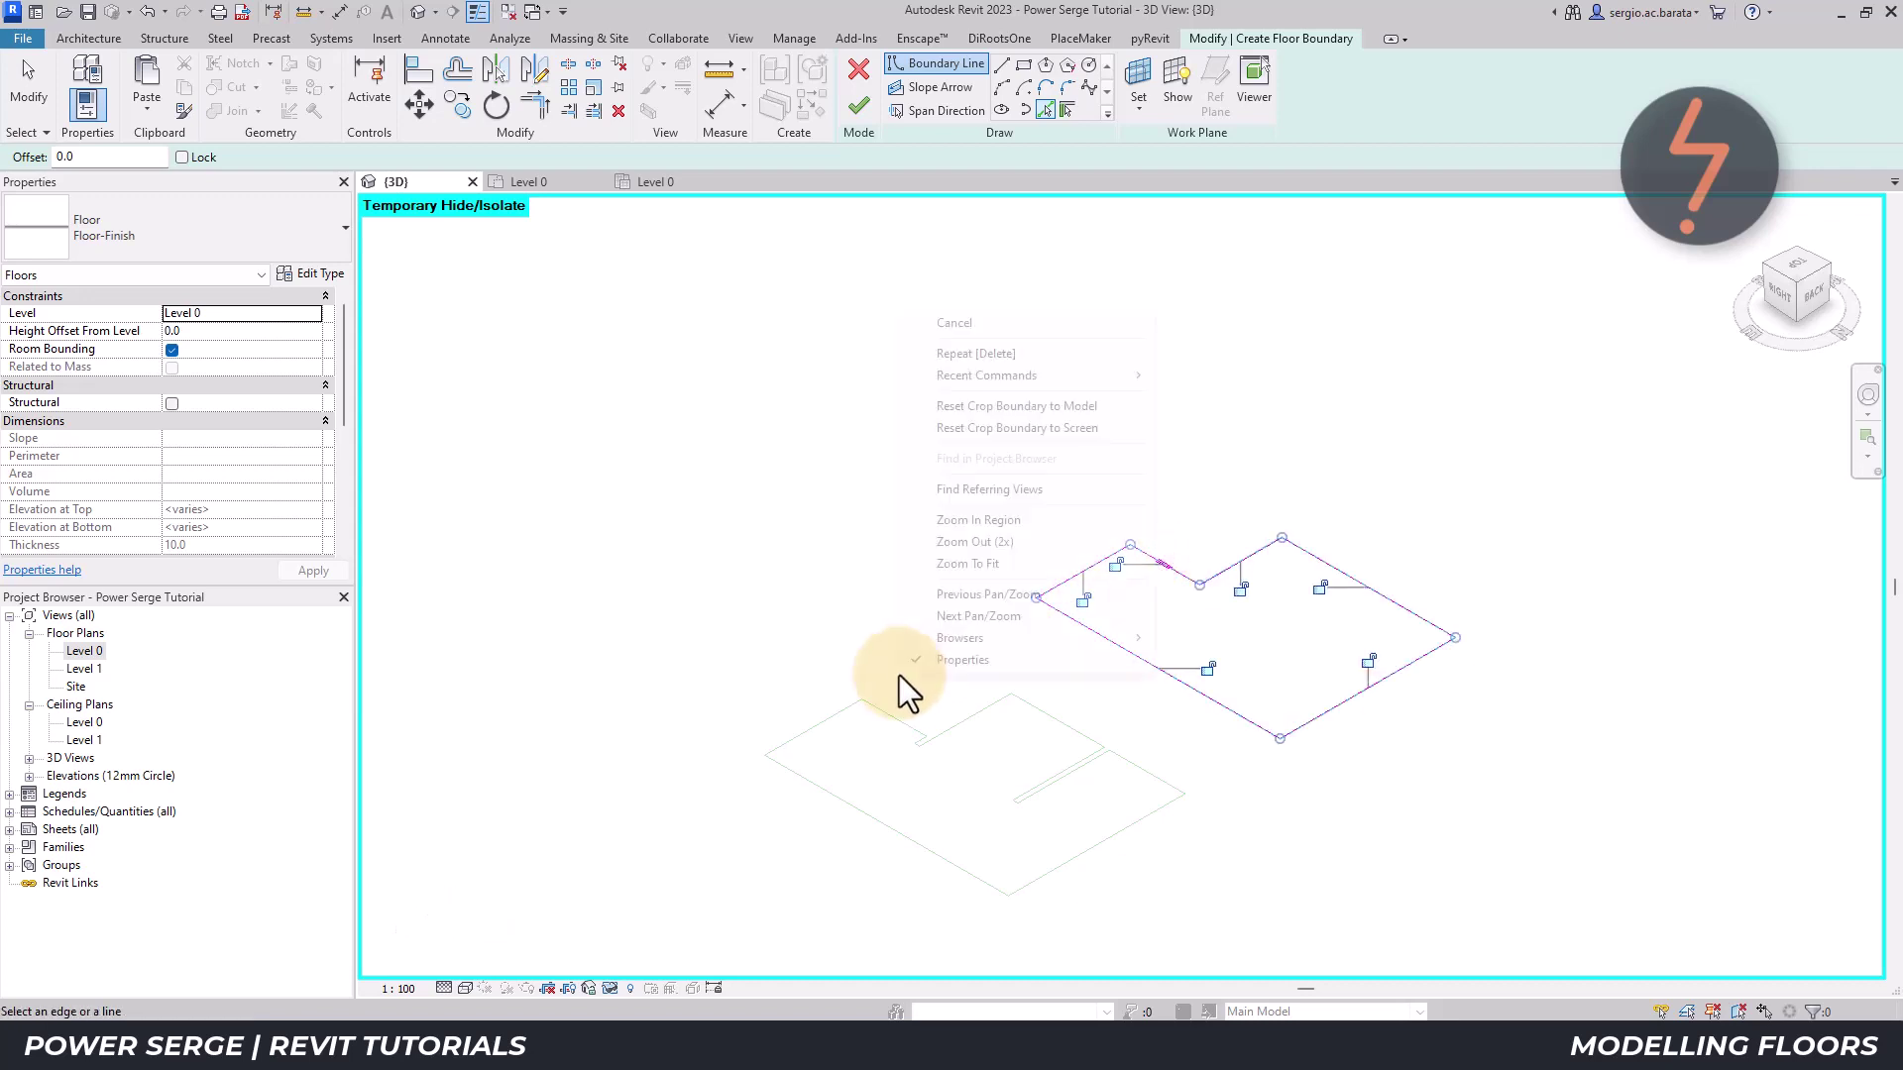
left_click(947, 520)
left_click_drag(882, 676, 944, 775)
key("Tab")
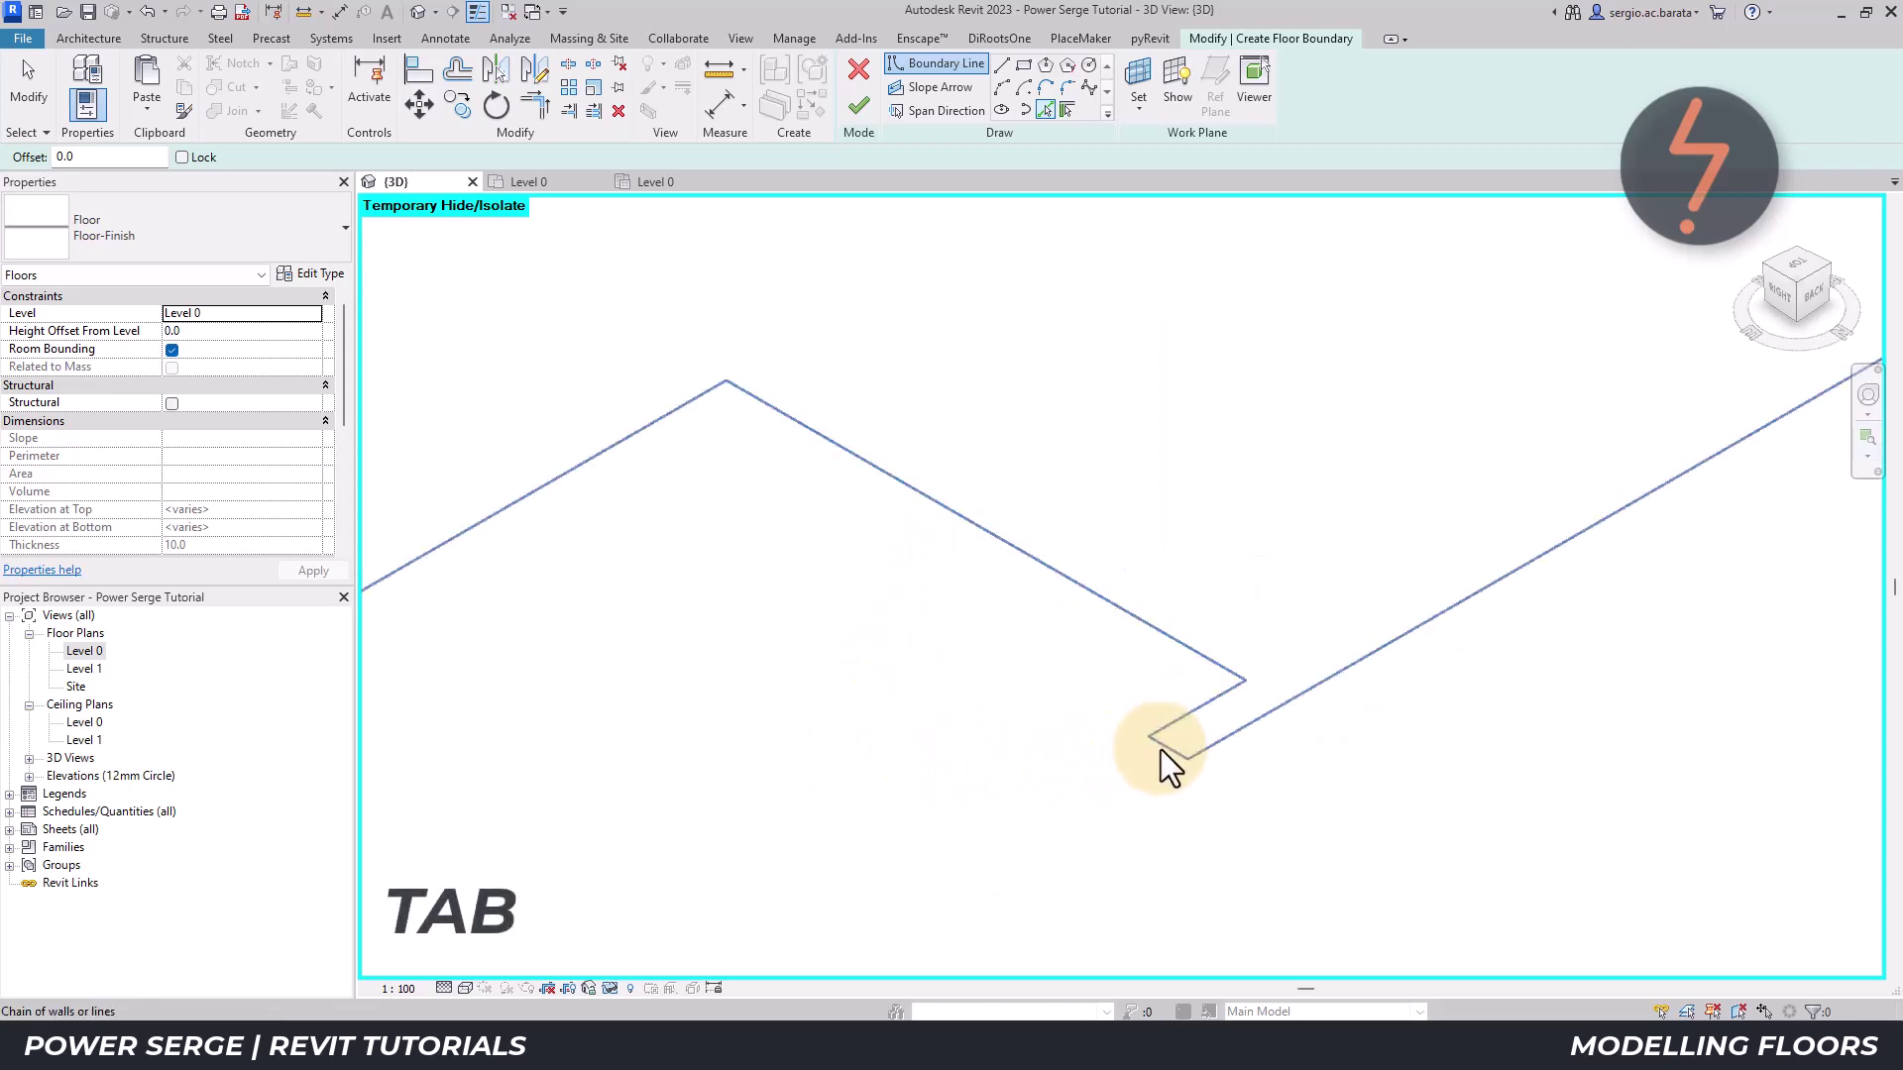
left_click(1162, 750)
right_click(1115, 758)
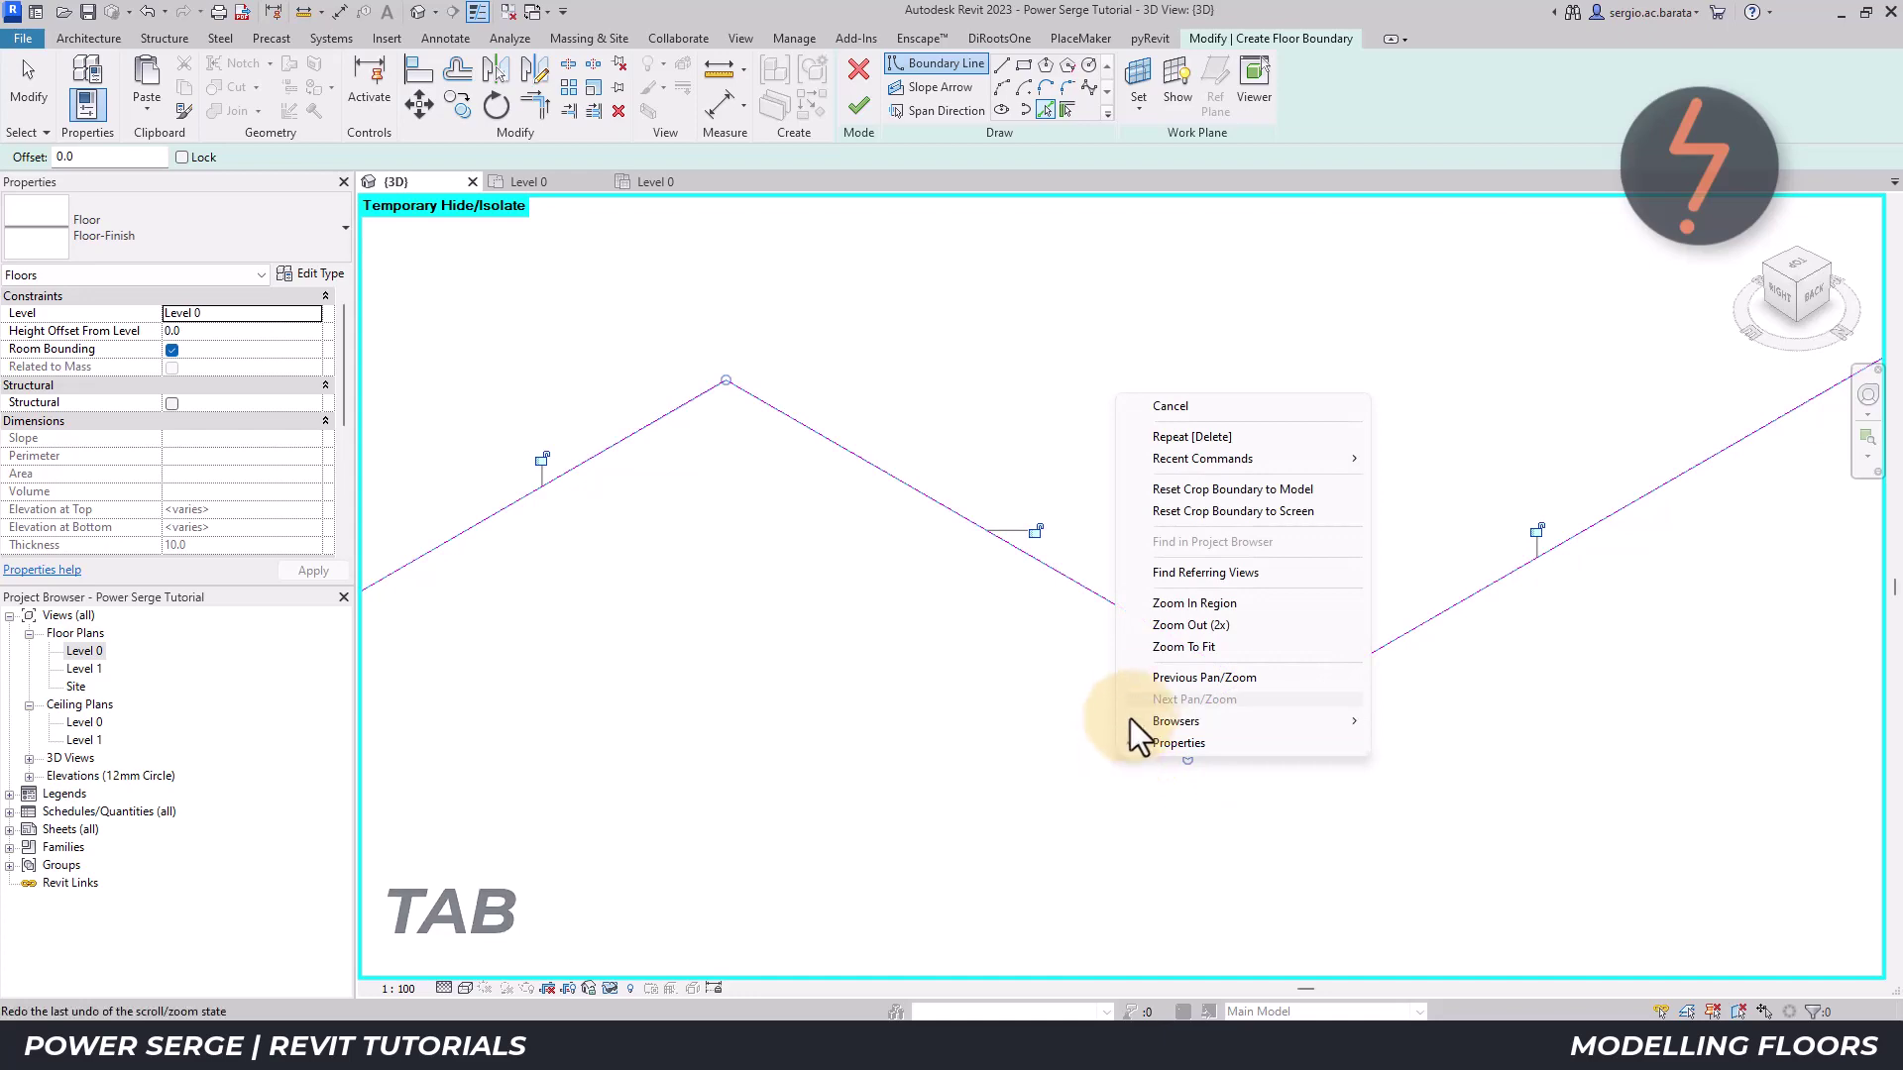
left_click(1144, 682)
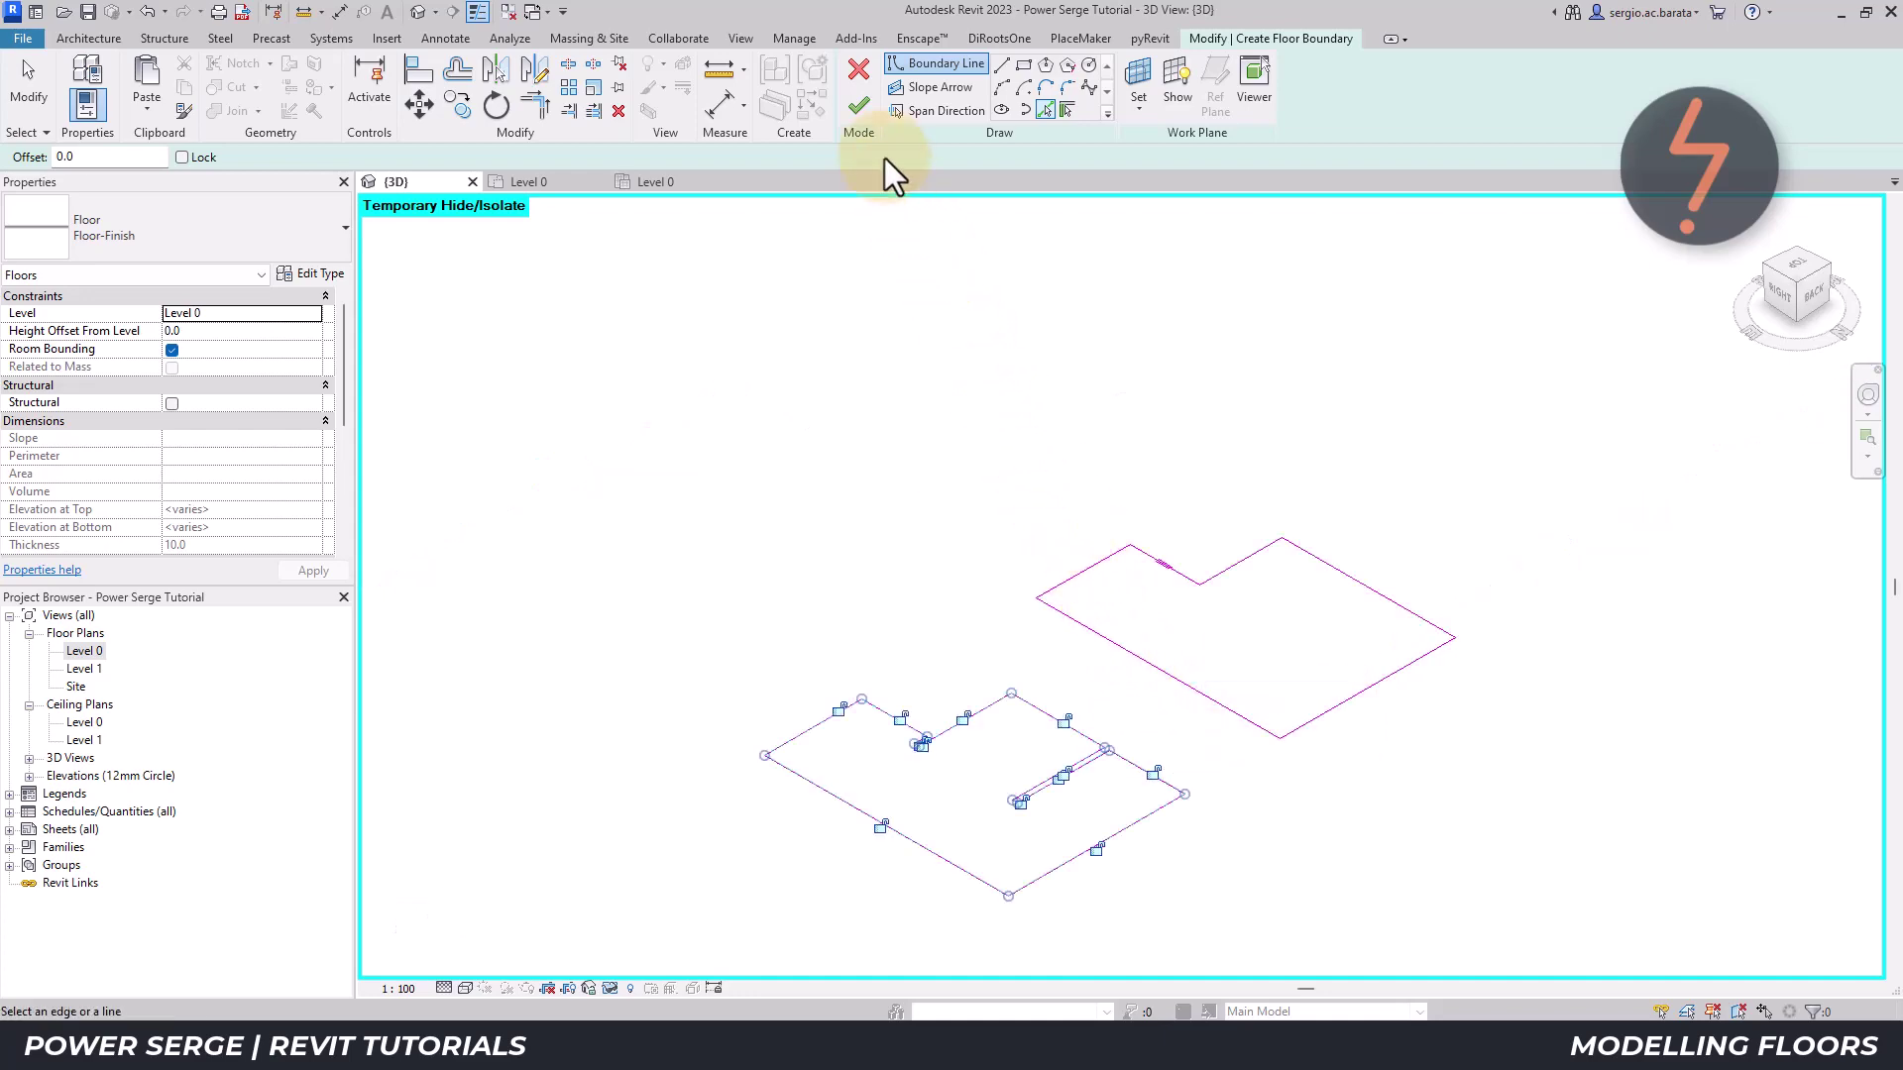
left_click(858, 105)
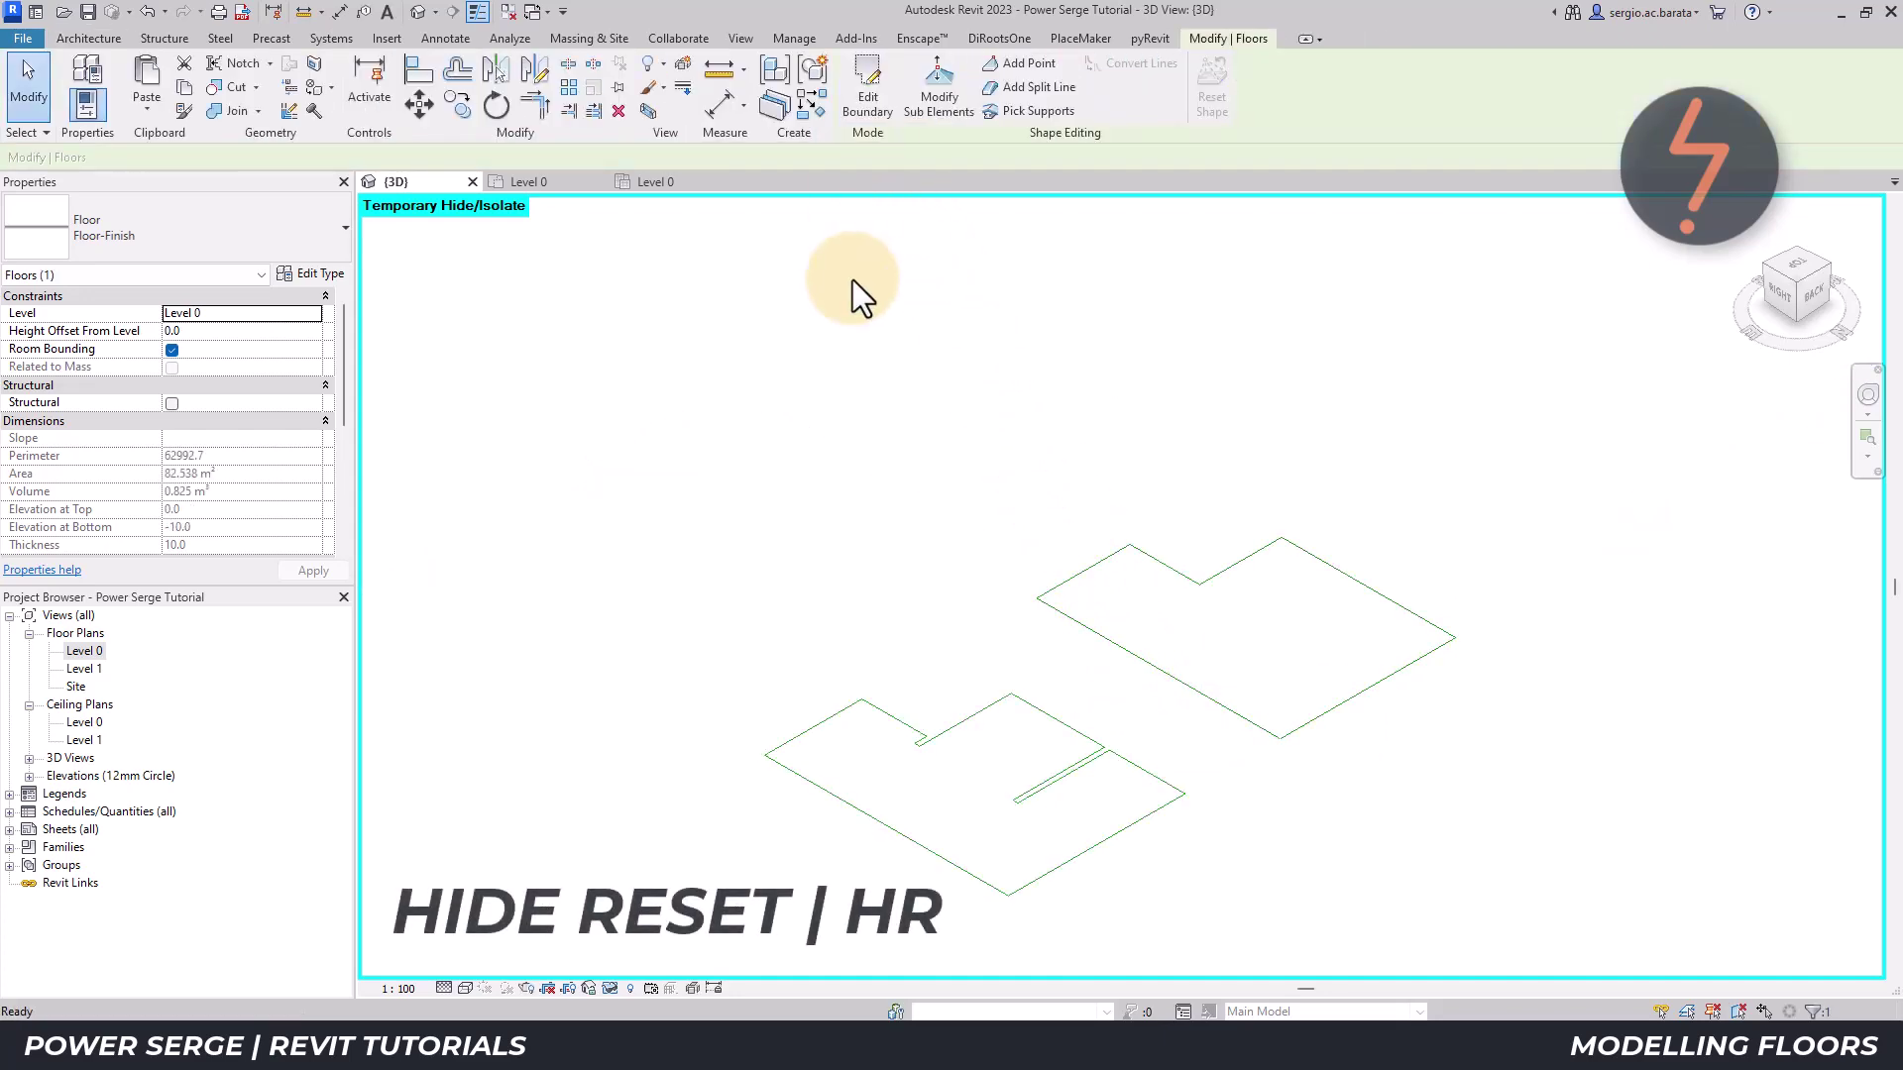
- Reset the temporary isolation with HR and check the new floor
key("h")
key("r")
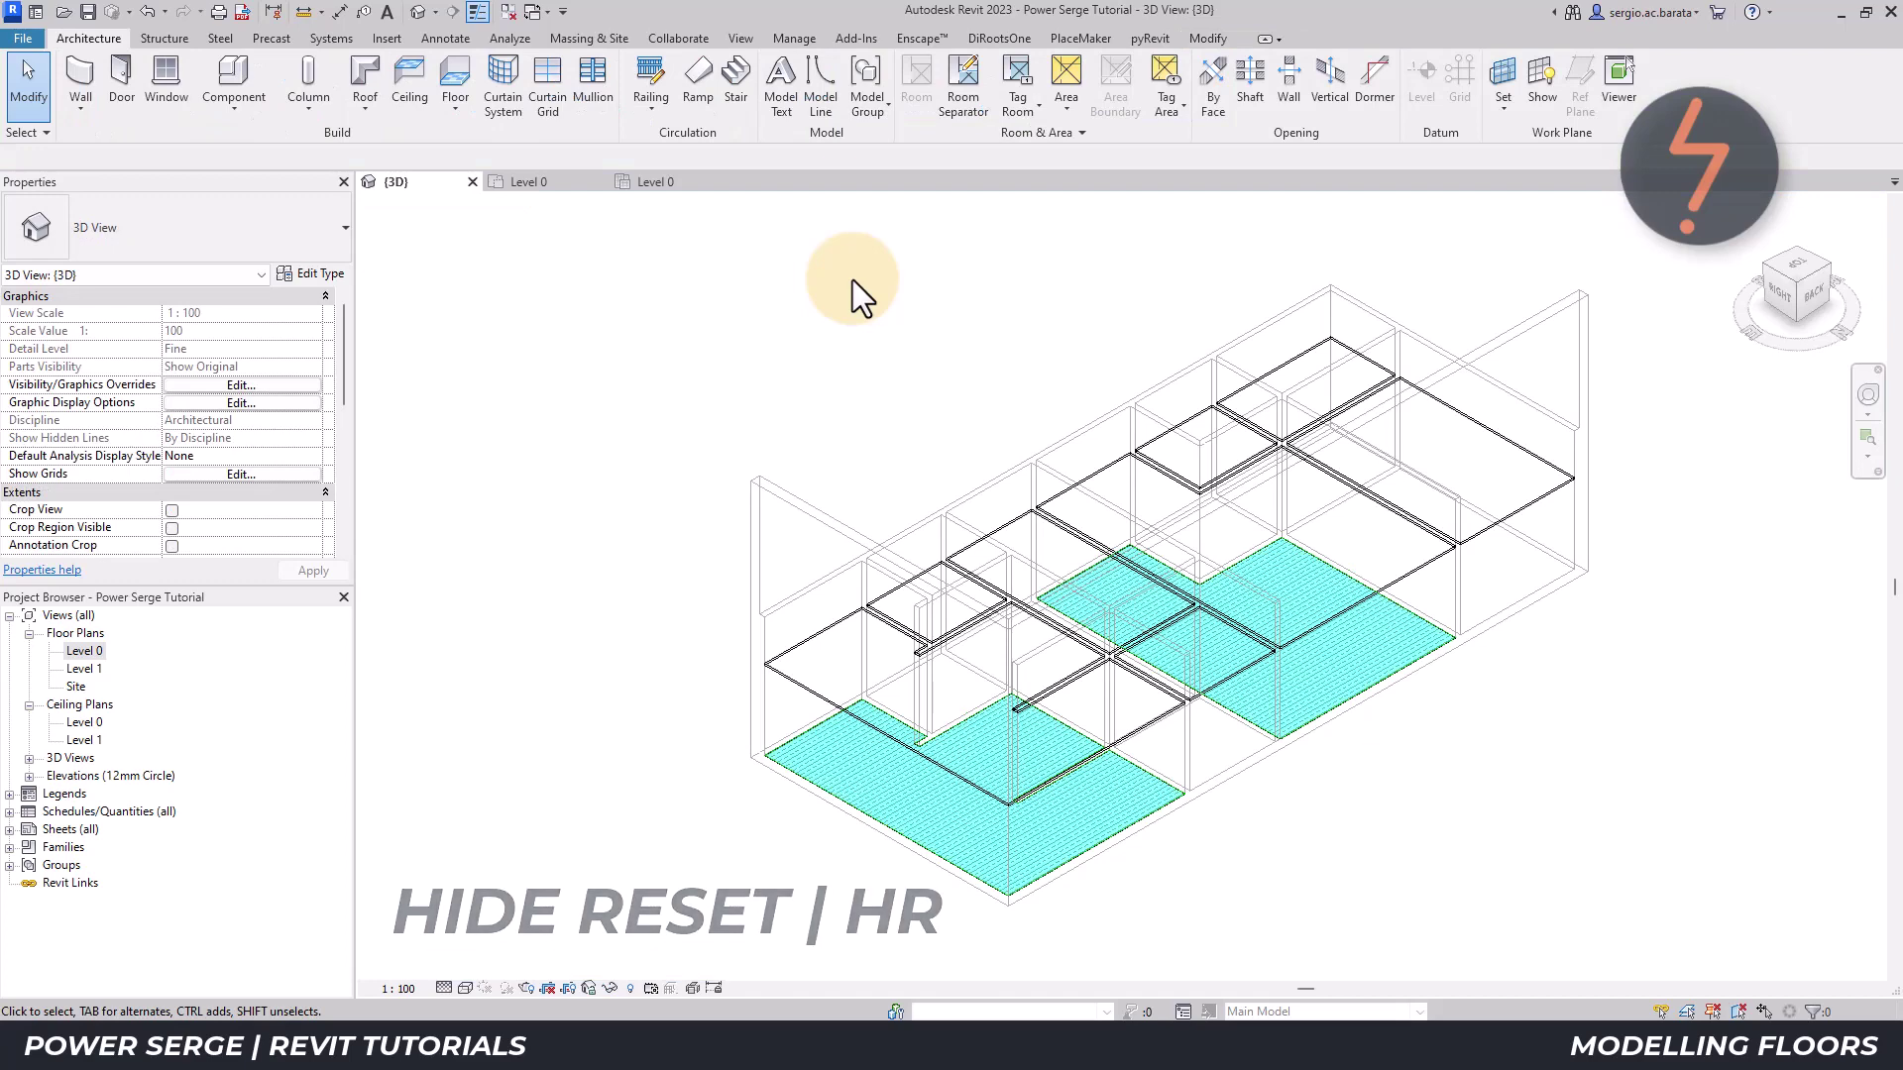
left_click(783, 753)
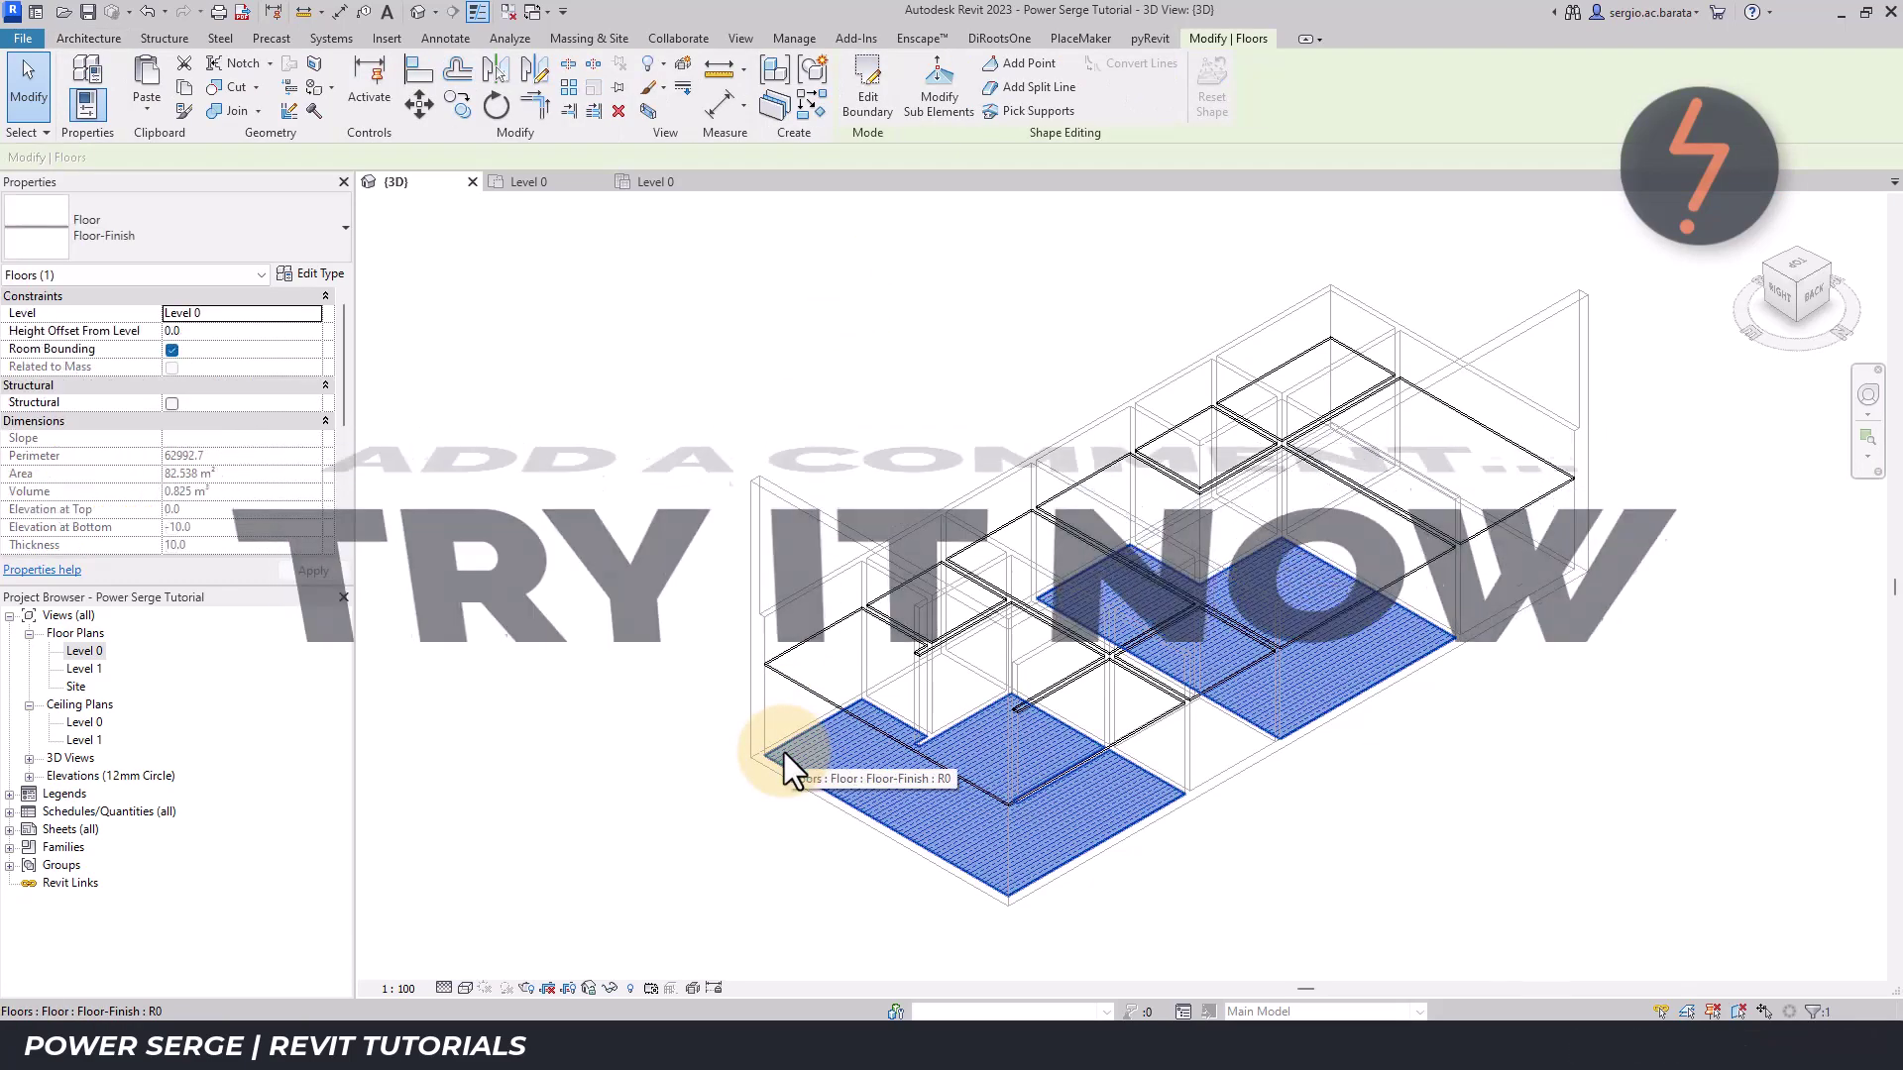
key("Escape")
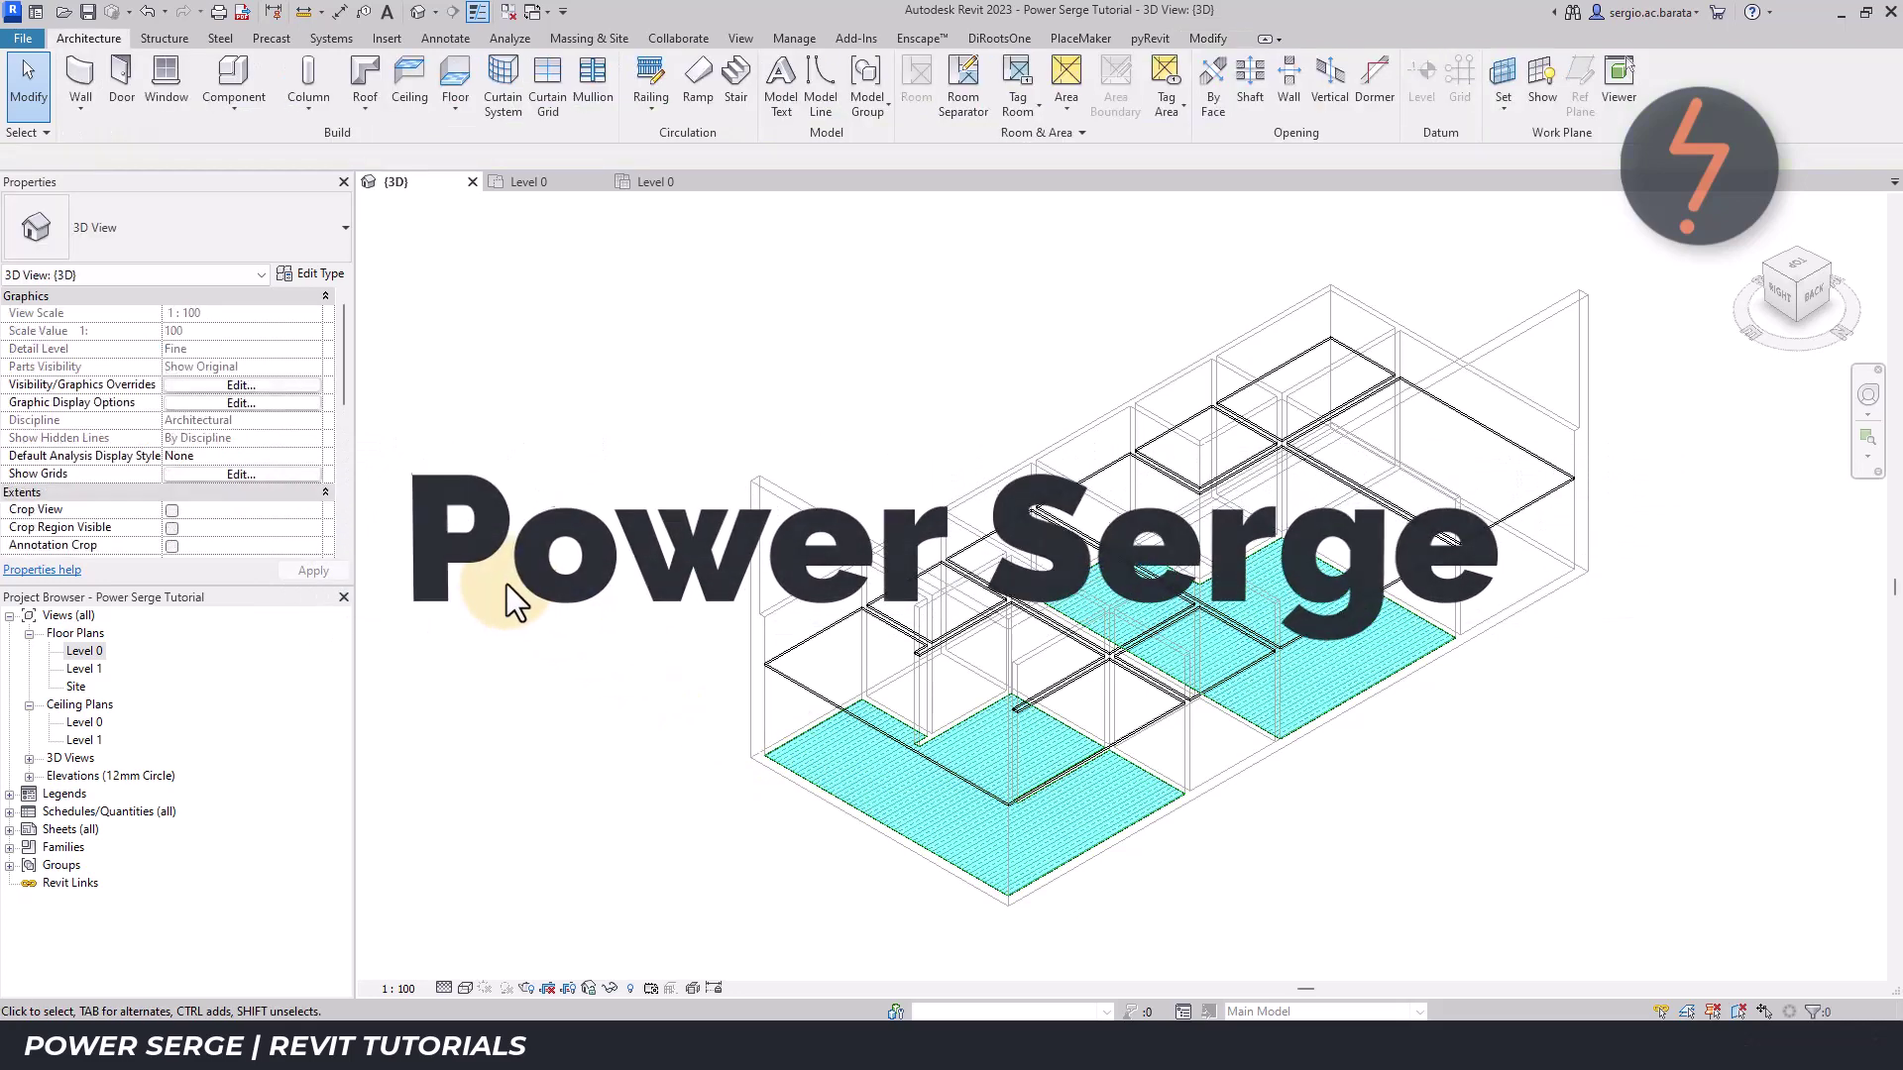
- Assign the Final view template to the 3D view
left_click_drag(342, 390, 359, 477)
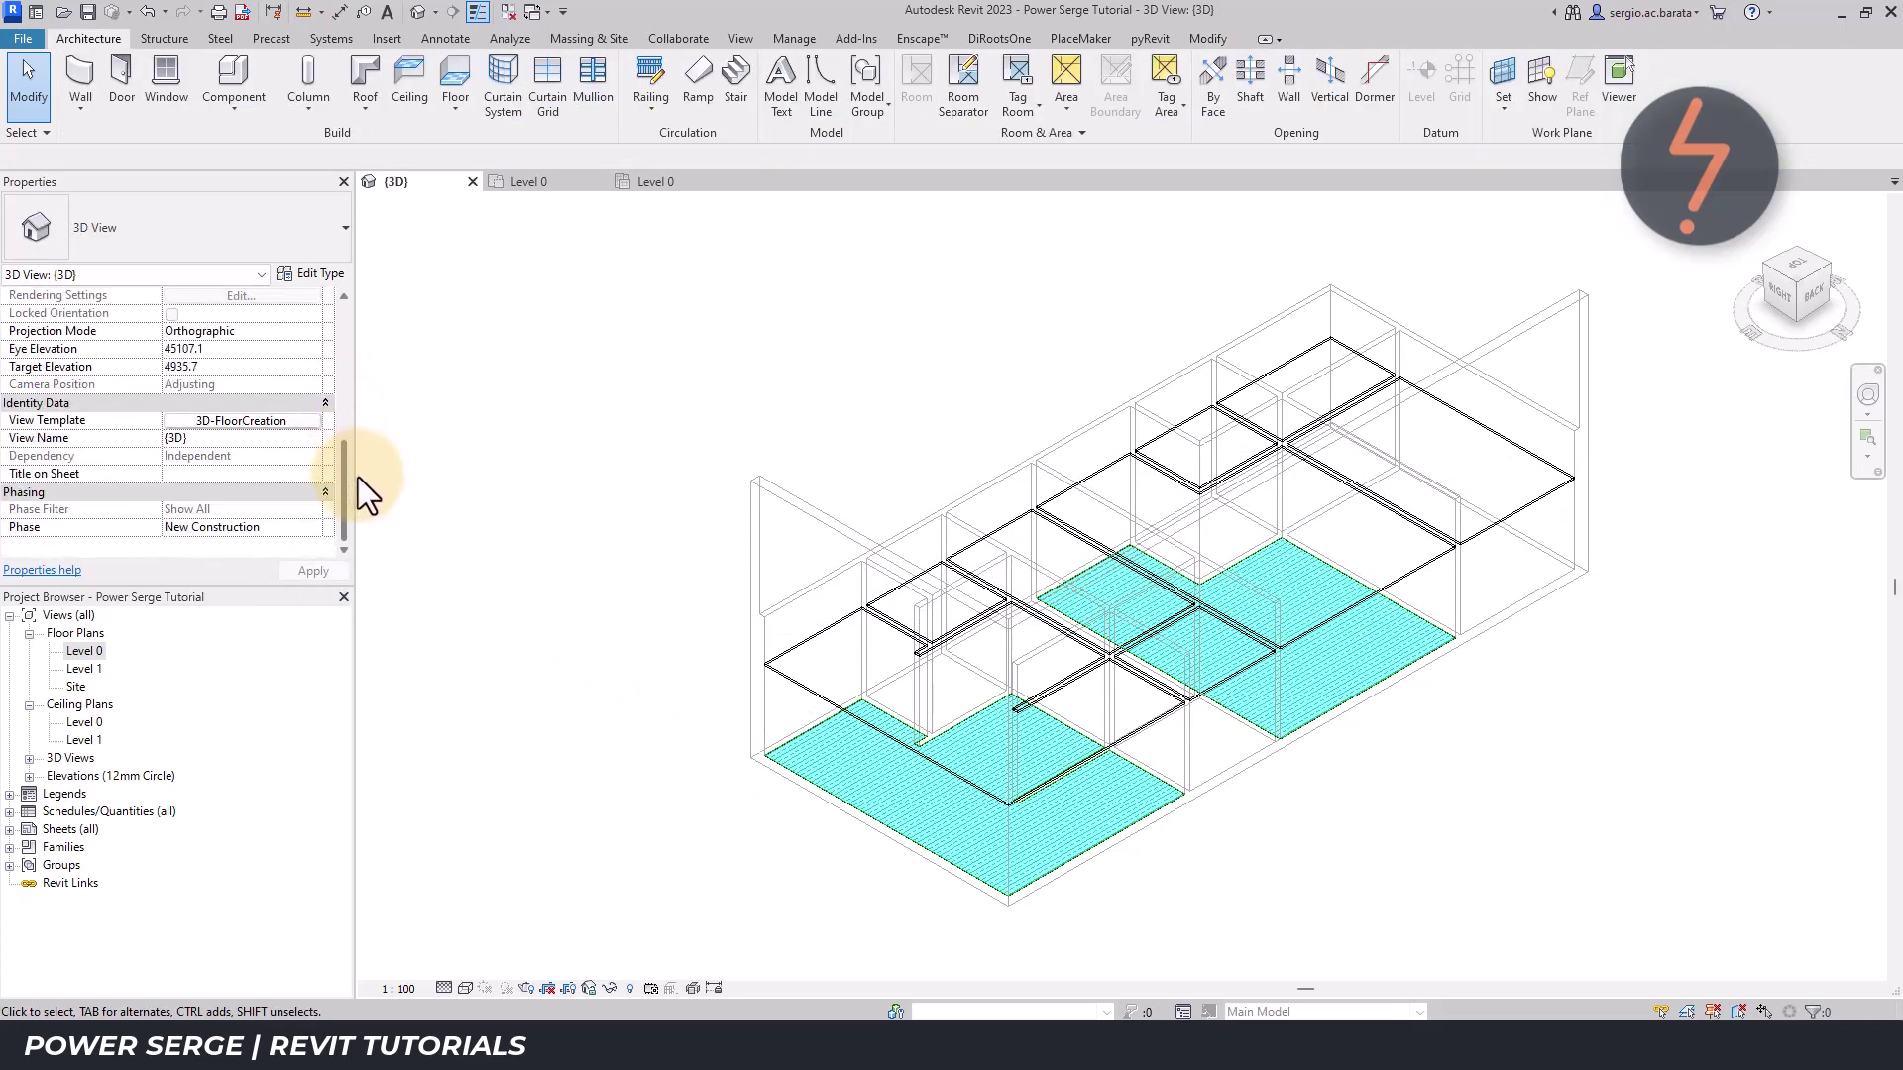
left_click(307, 420)
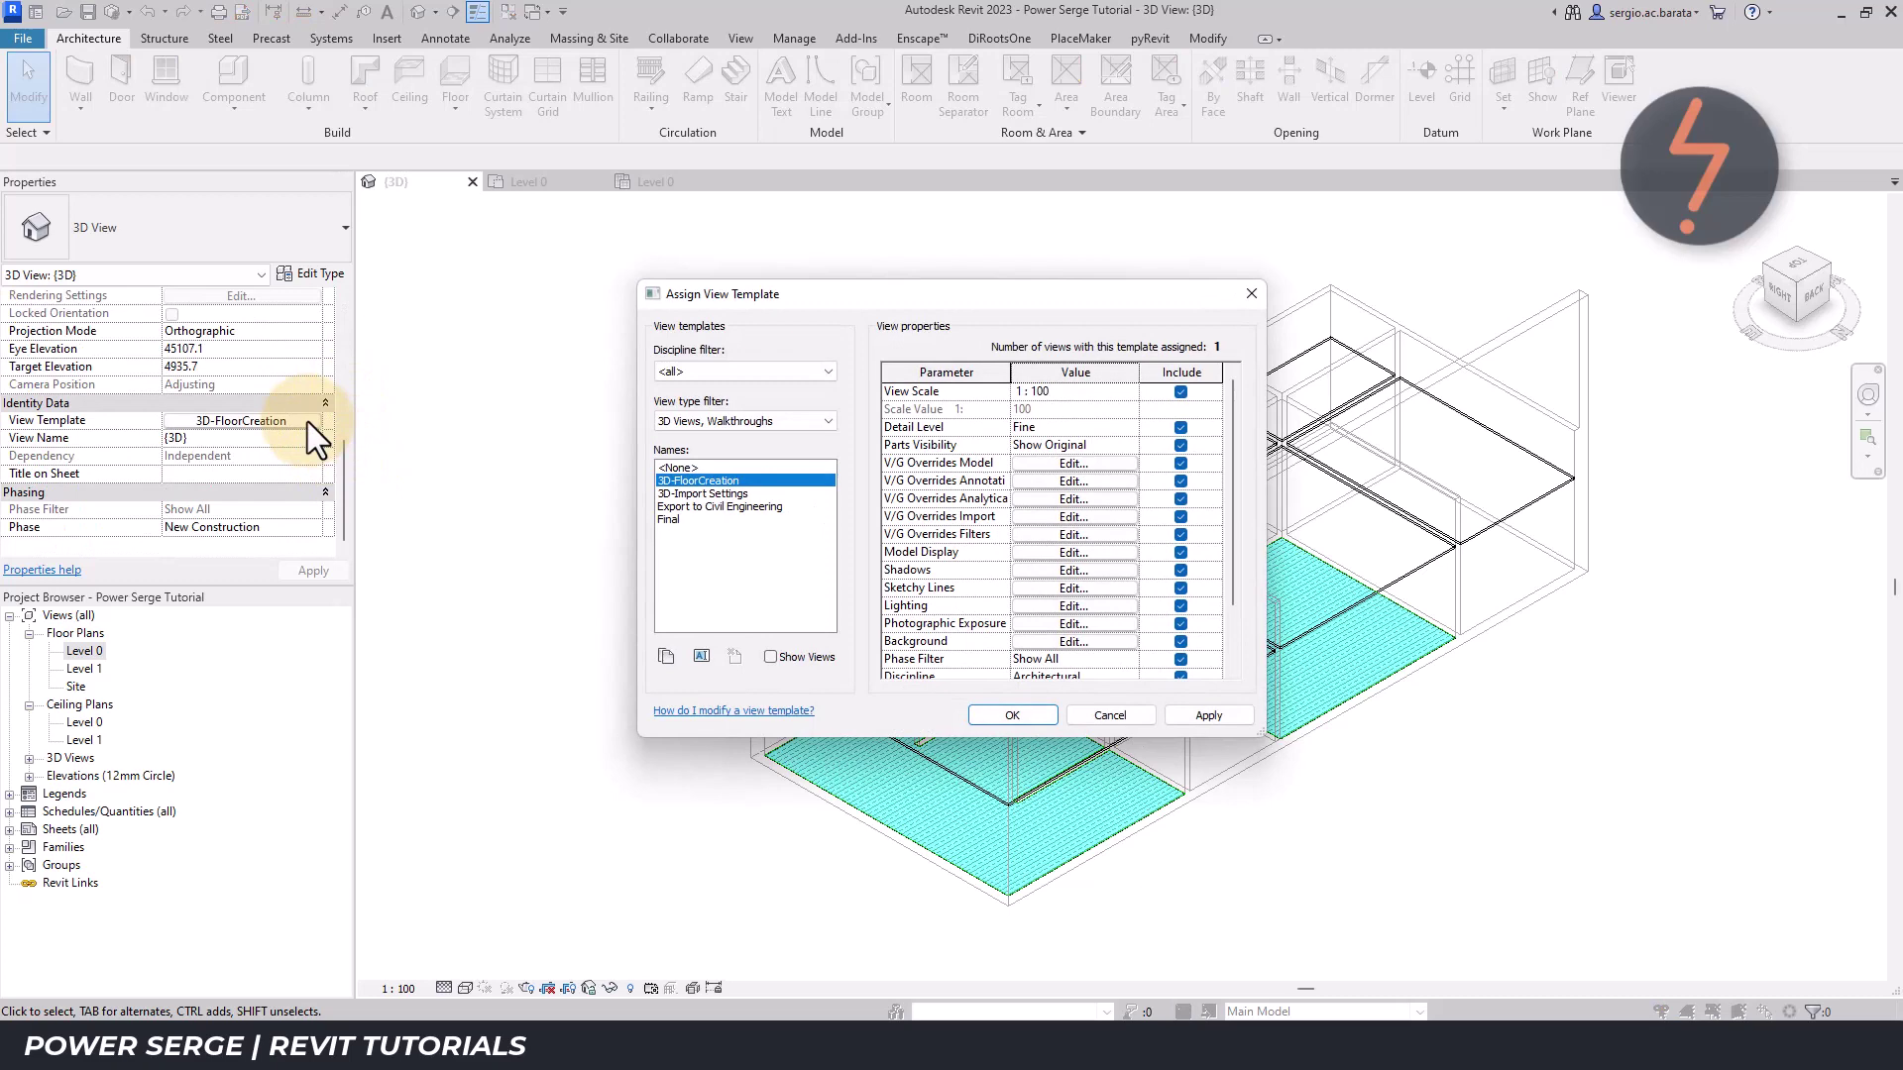
left_click(680, 520)
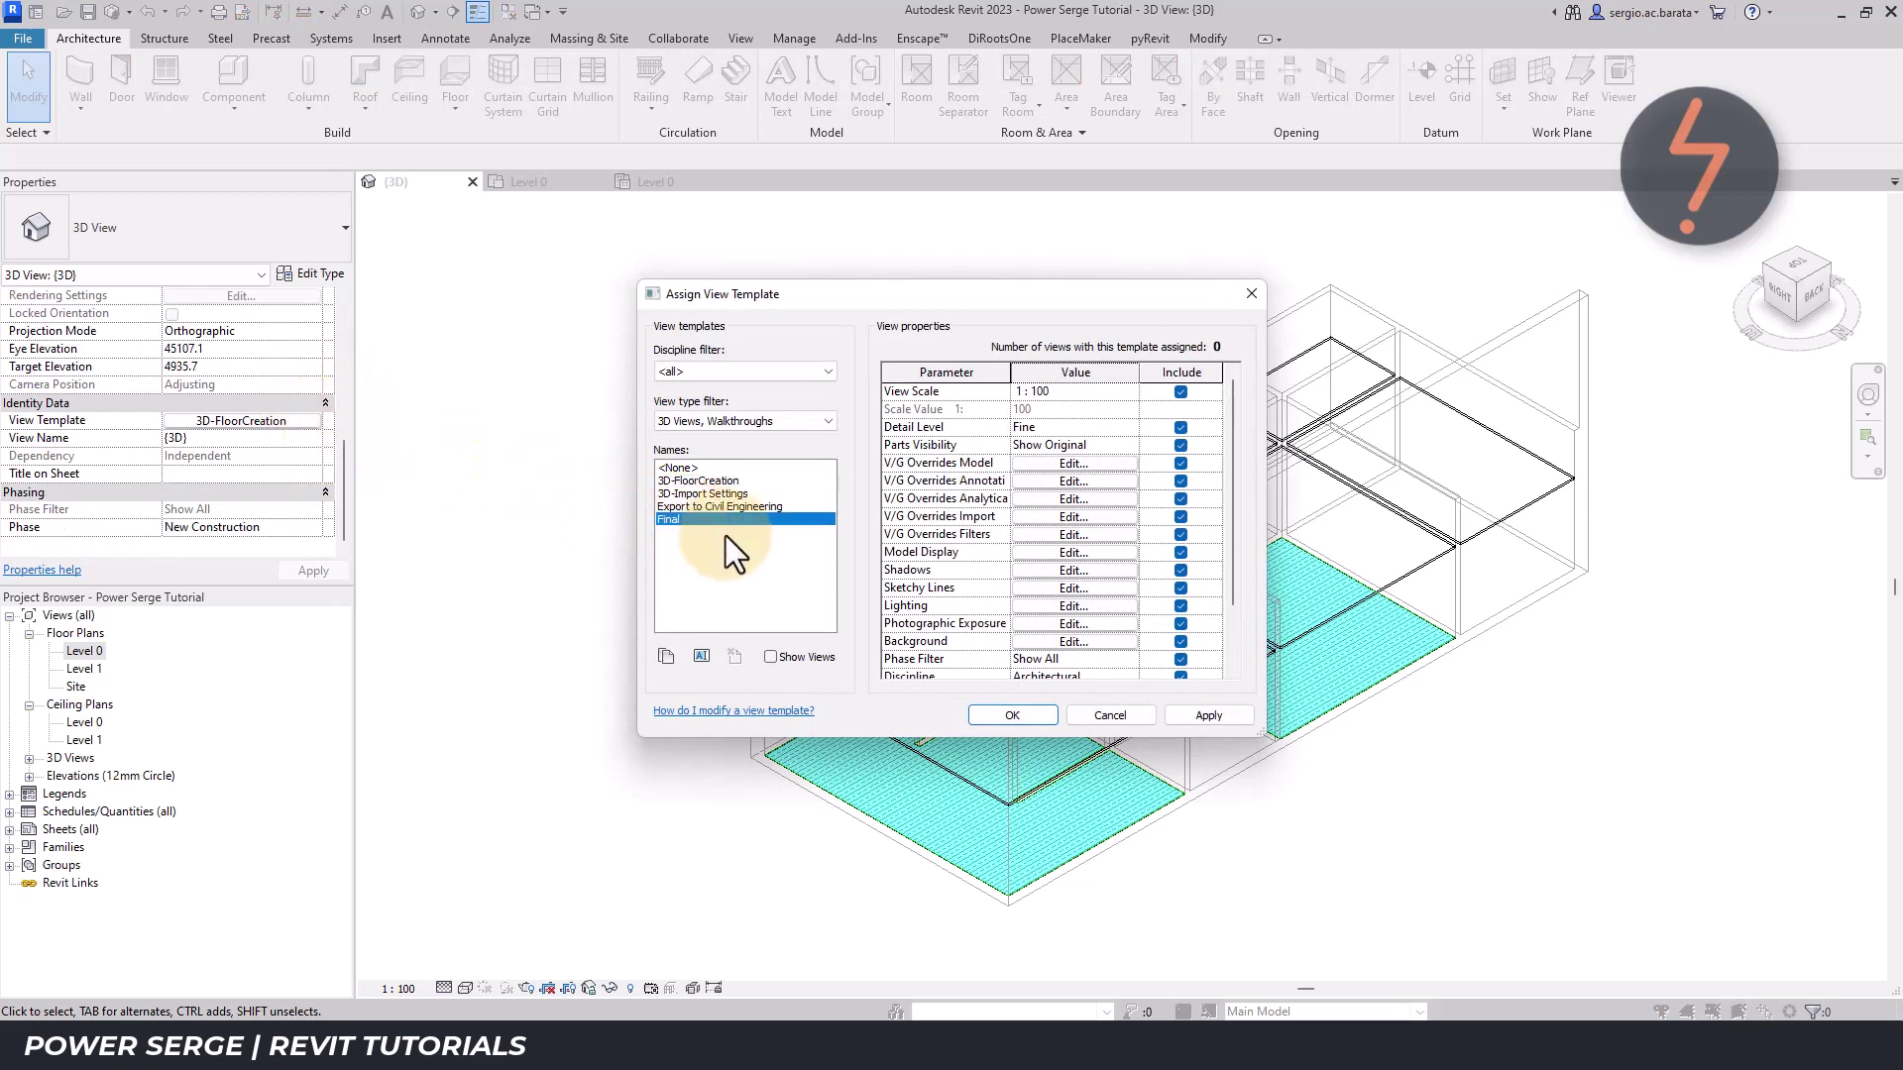
left_click(1205, 716)
left_click(1040, 717)
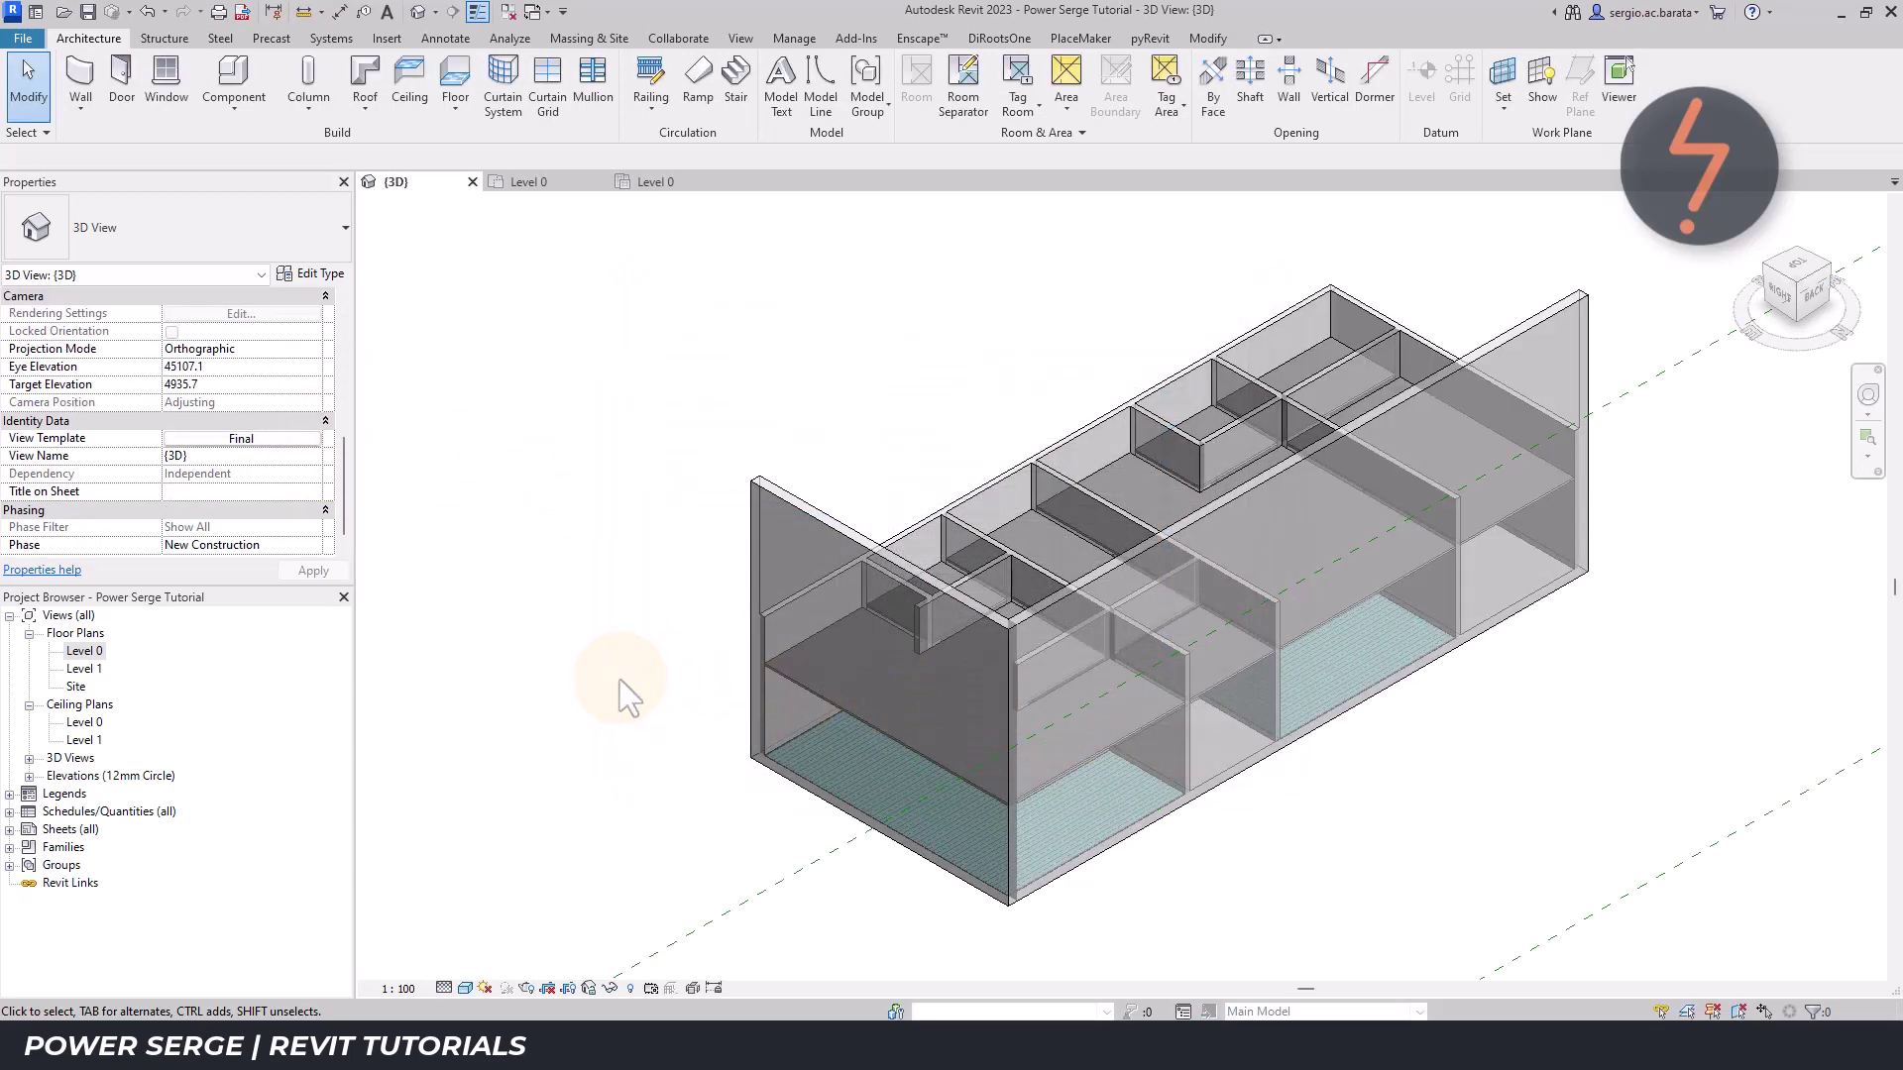